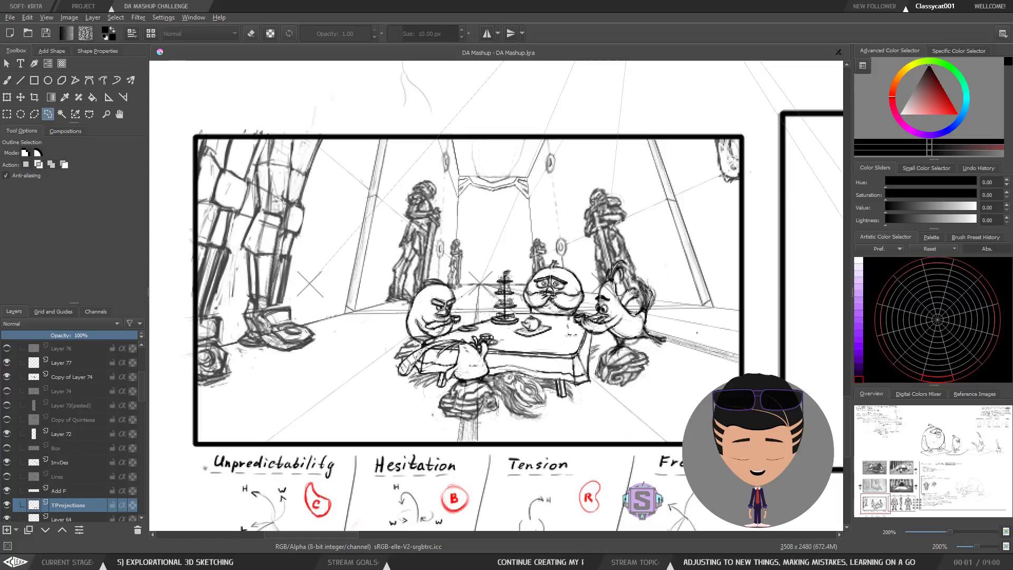
# Step: Examine the tea-party scene sketch and the robot's back, side and front drawings
pyautogui.scroll(-2, 718, 237)
pyautogui.moveTo(718, 237); pyautogui.dragTo(359, 251, button='middle')
pyautogui.scroll(2, 486, 275)
pyautogui.scroll(1, 486, 276)
pyautogui.moveTo(486, 276); pyautogui.dragTo(420, 278, button='middle')
pyautogui.scroll(-1, 420, 279)
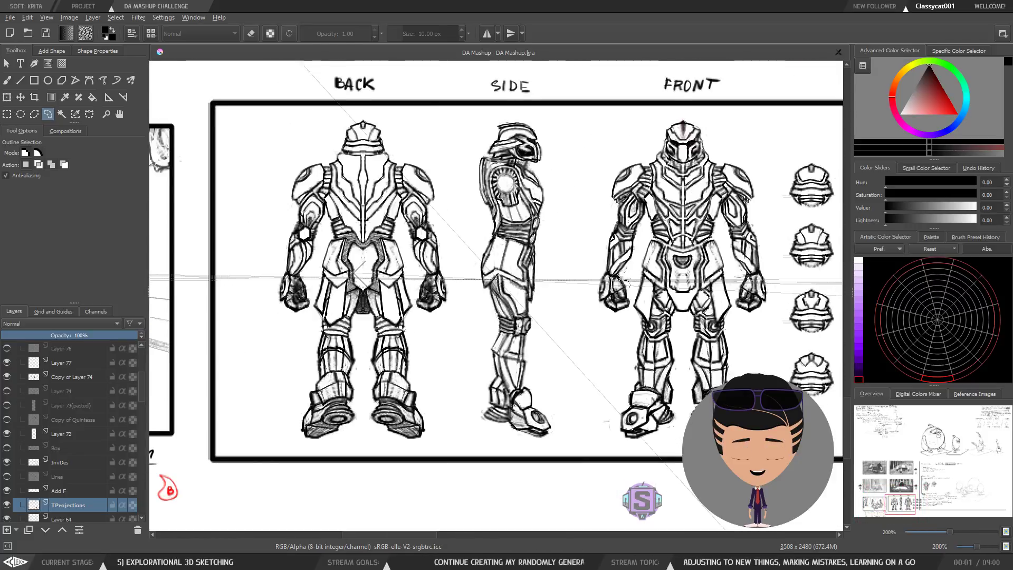
pyautogui.moveTo(617, 275); pyautogui.dragTo(555, 291, button='middle')
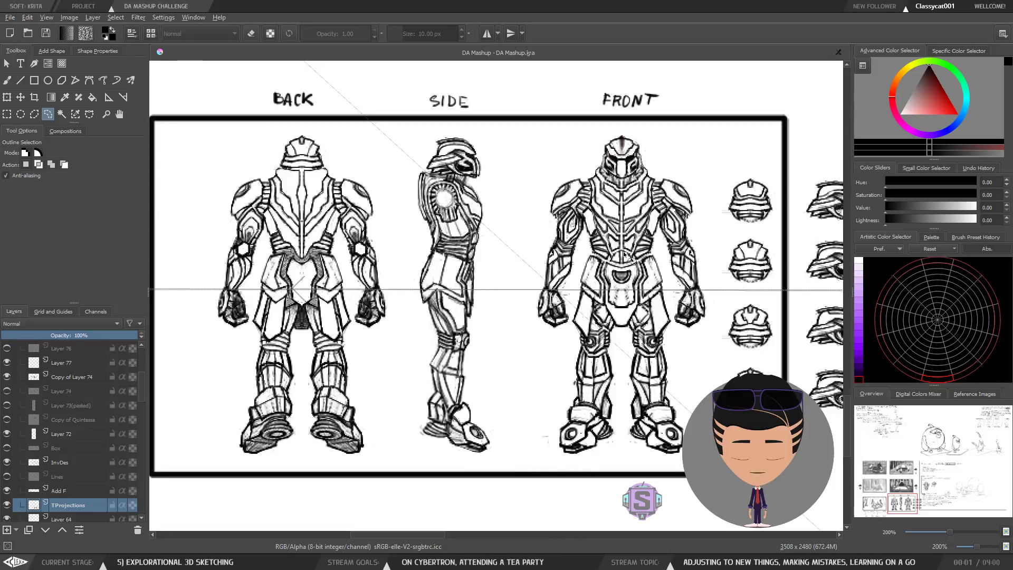
pyautogui.scroll(-1, 613, 263)
pyautogui.moveTo(469, 245); pyautogui.dragTo(539, 232, button='middle')
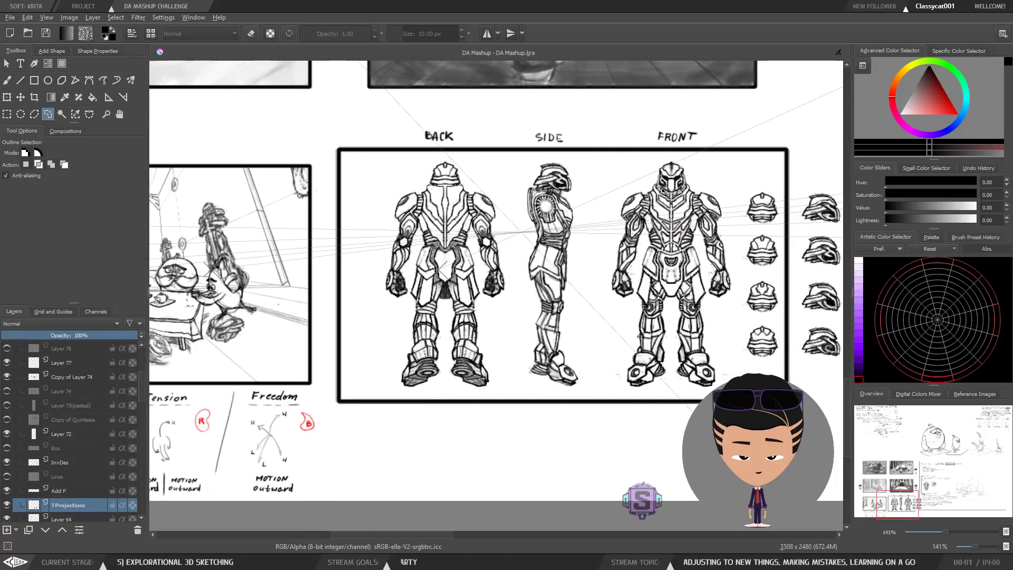
pyautogui.moveTo(468, 253)
pyautogui.mouseDown(button='middle')
pyautogui.moveTo(543, 233)
pyautogui.moveTo(794, 262)
pyautogui.mouseUp(button='middle')
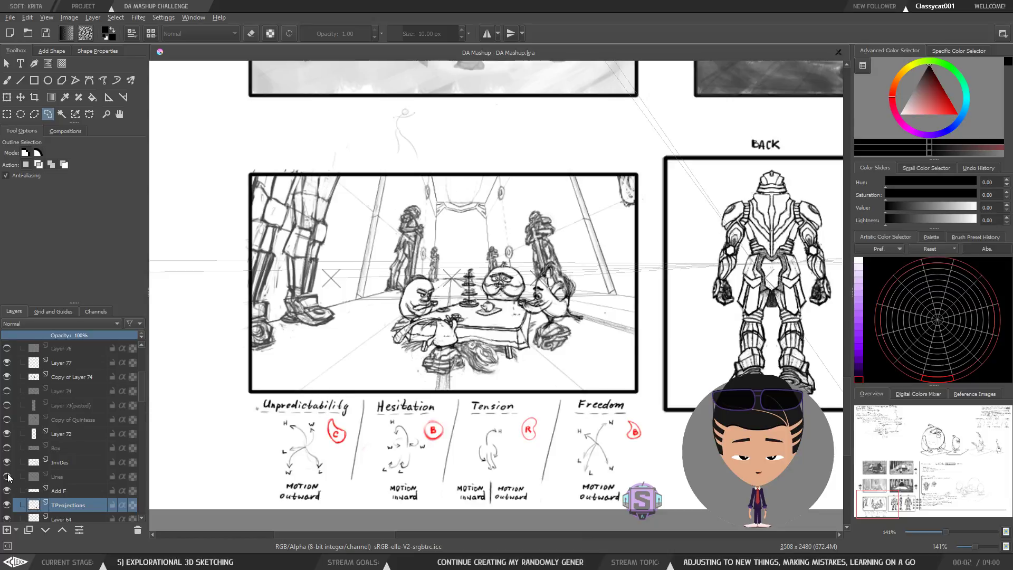
# Step: Check what the hidden Layer 54(pasted), Chair Primtvs and Layer 68(pasted) layers contain by toggling their visibility
pyautogui.scroll(-4, 143, 403)
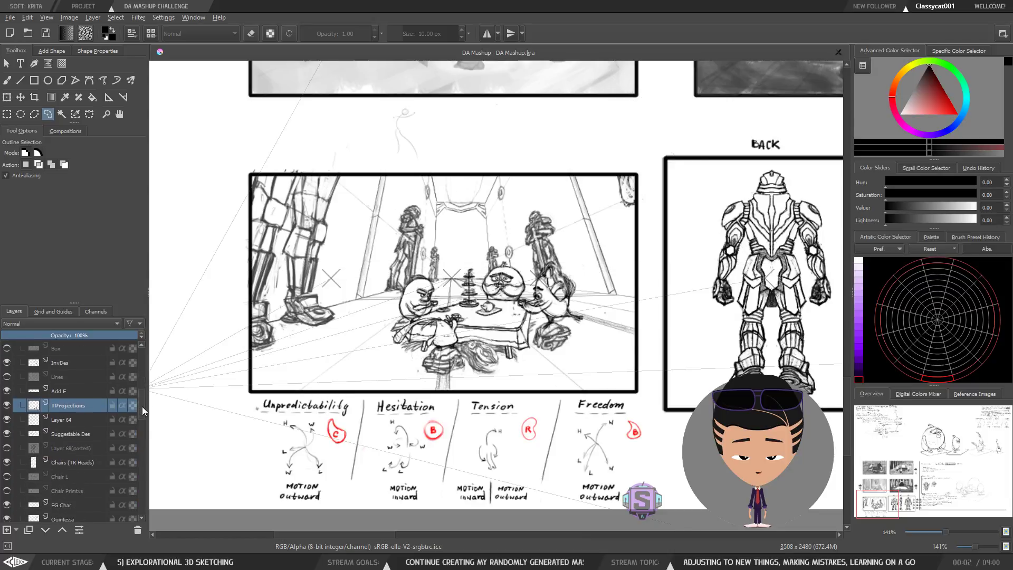
pyautogui.click(7, 477)
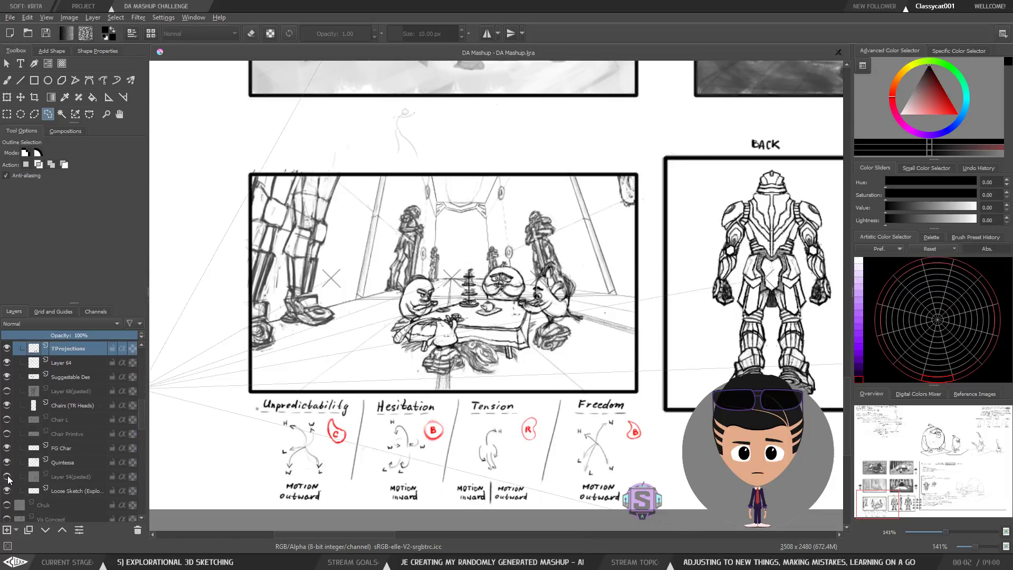
pyautogui.click(7, 476)
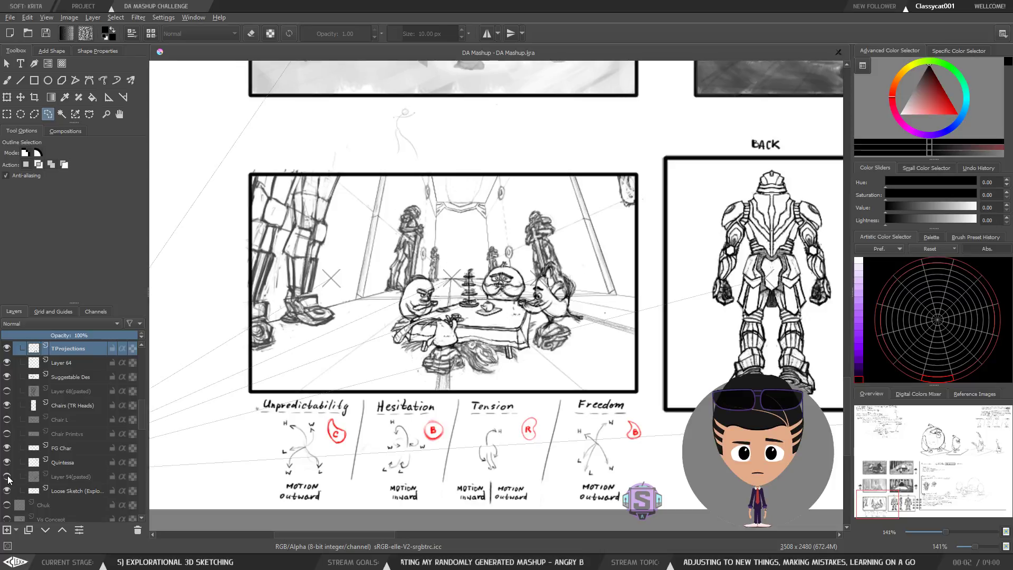
pyautogui.click(7, 434)
pyautogui.click(7, 434)
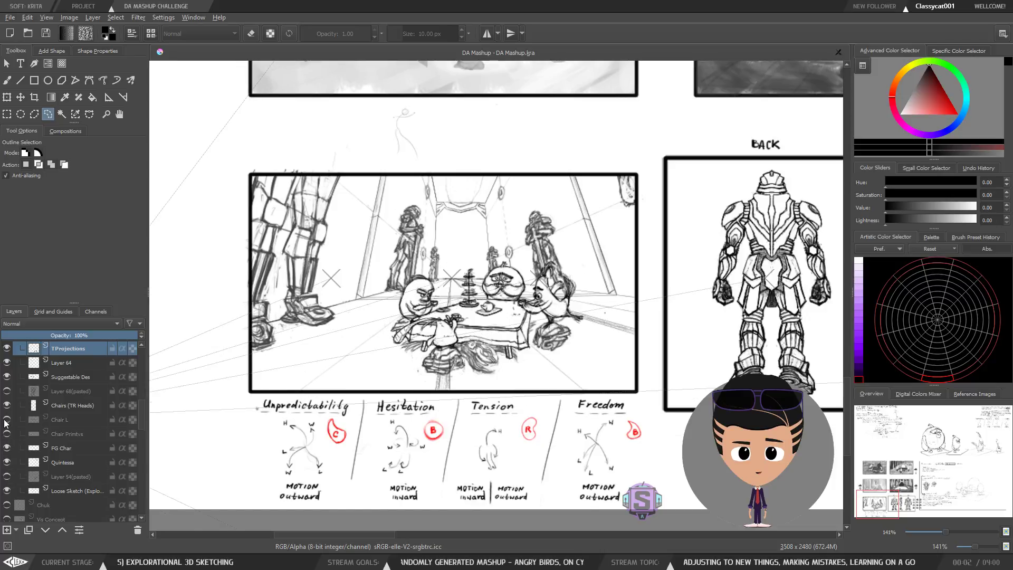
pyautogui.click(7, 391)
pyautogui.click(7, 391)
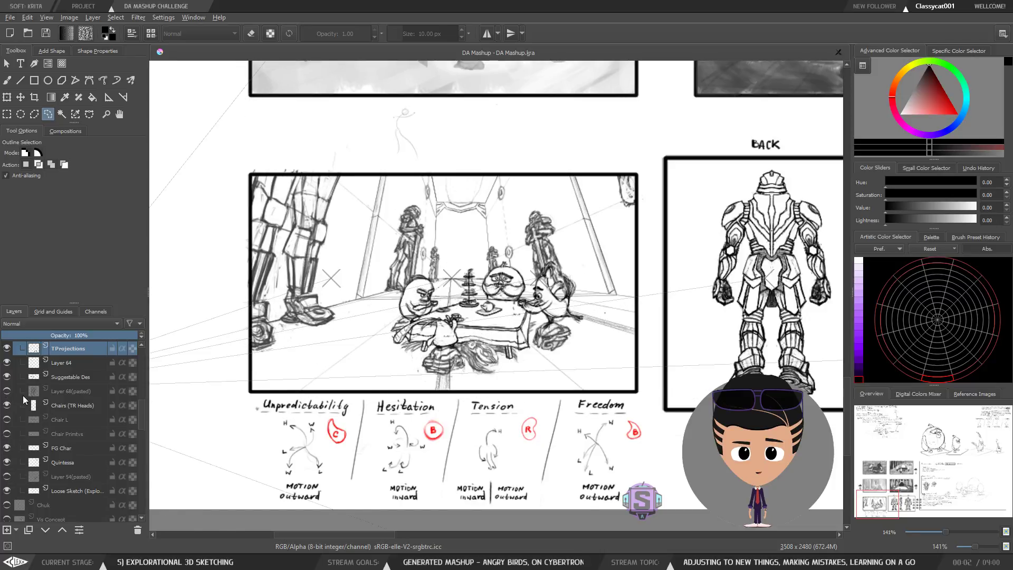
# Step: Check the contents of the Char Base, Red, Bubbles, Chuck and Proportion Translation layers by showing and hiding each
pyautogui.scroll(1, 38, 411)
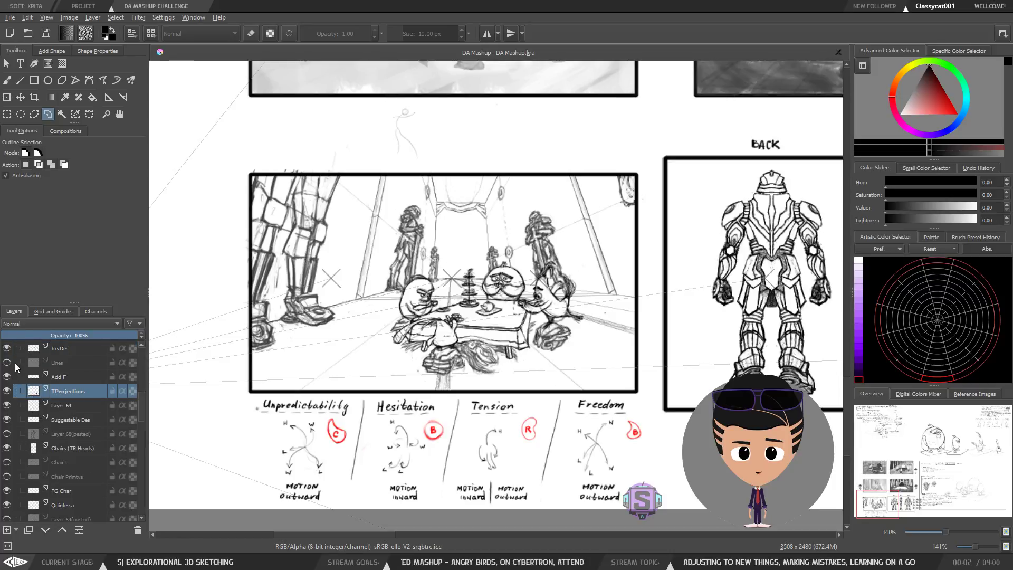
pyautogui.scroll(-3, 46, 441)
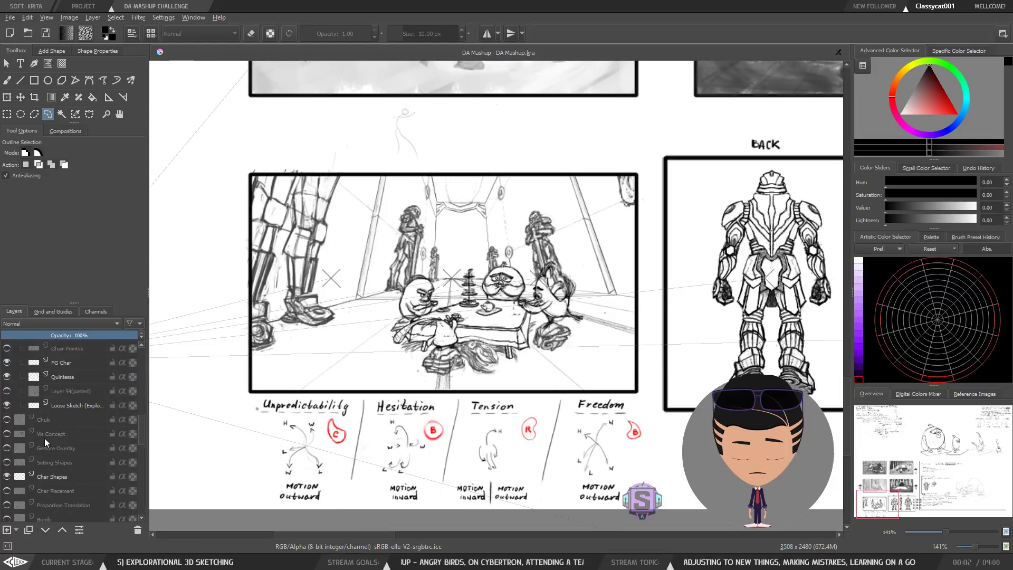
pyautogui.scroll(-1, 9, 470)
pyautogui.click(8, 506)
pyautogui.click(7, 505)
pyautogui.click(6, 490)
pyautogui.click(6, 491)
pyautogui.click(7, 462)
pyautogui.click(7, 462)
pyautogui.click(8, 462)
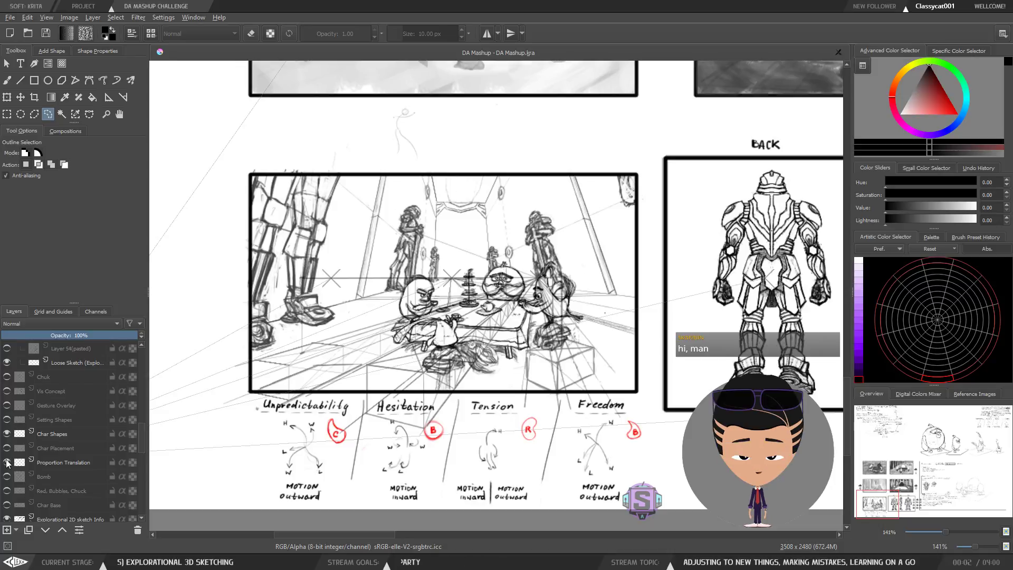
pyautogui.click(8, 463)
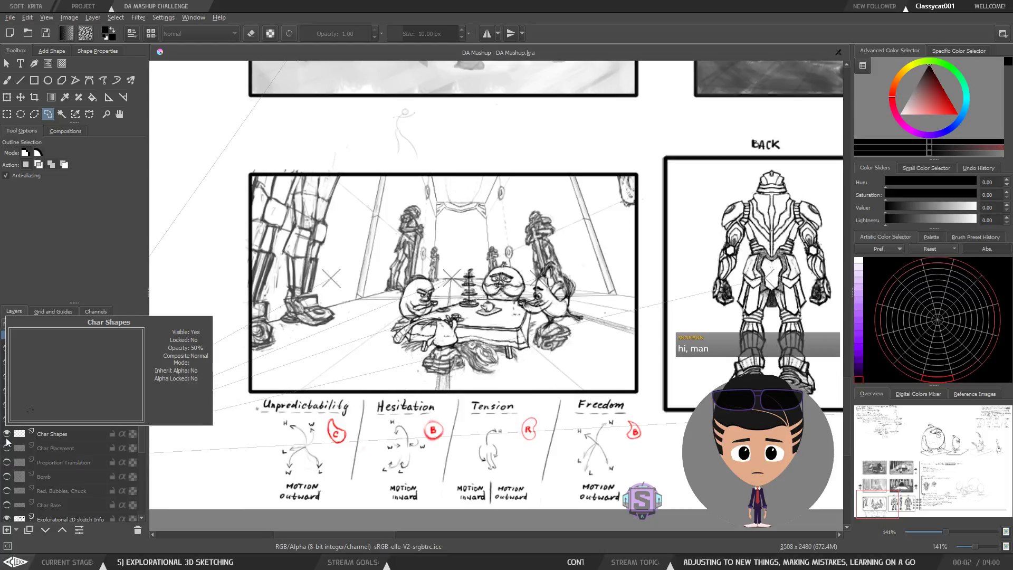
# Step: Compare the scene with and without the Char Shapes layer and leave that layer hidden
pyautogui.click(9, 435)
pyautogui.click(9, 434)
pyautogui.click(9, 434)
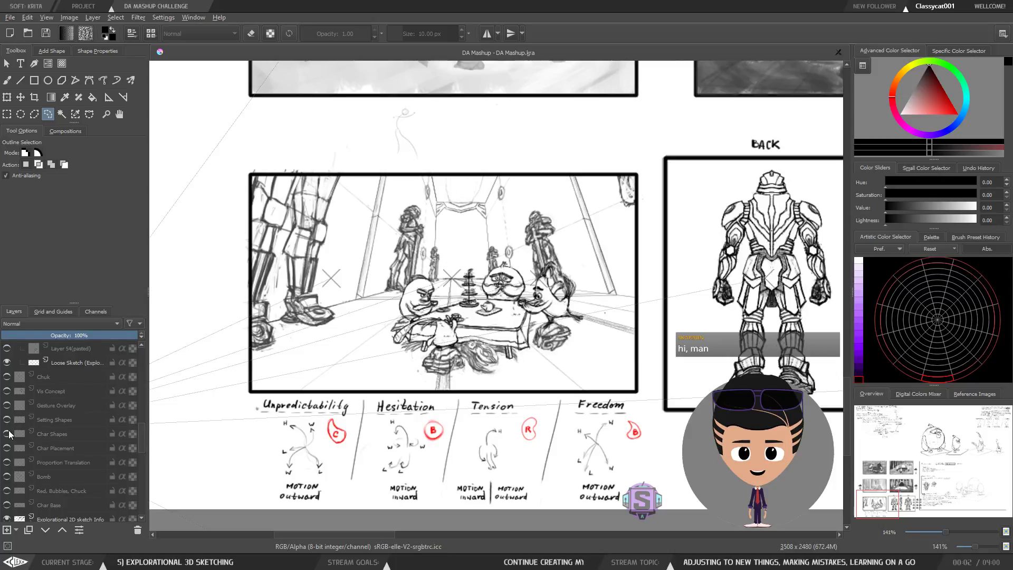
pyautogui.click(9, 434)
pyautogui.click(9, 434)
pyautogui.click(9, 434)
pyautogui.click(9, 434)
# Step: Make the Setting Shapes layer visible over the tea-party scene
pyautogui.click(8, 419)
pyautogui.click(7, 419)
pyautogui.click(7, 419)
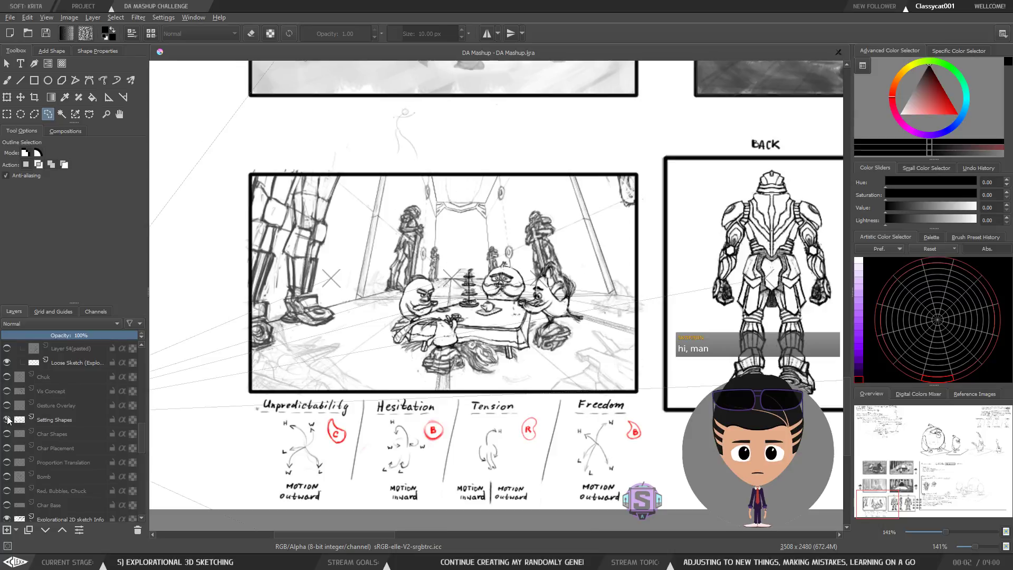
# Step: Examine the tea-party scene with its setting shapes and the neighbouring robot turnaround panel
pyautogui.moveTo(463, 305); pyautogui.dragTo(409, 309, button='middle')
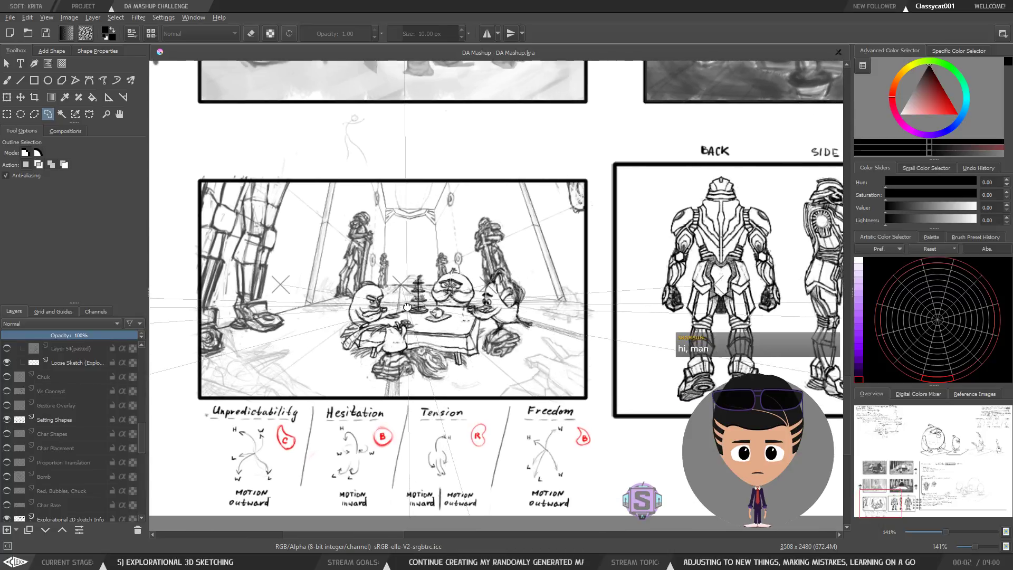
pyautogui.moveTo(560, 352); pyautogui.dragTo(565, 391, button='middle')
pyautogui.moveTo(725, 332); pyautogui.dragTo(499, 327, button='middle')
pyautogui.moveTo(681, 311); pyautogui.dragTo(626, 299, button='middle')
pyautogui.moveTo(427, 339); pyautogui.dragTo(488, 305, button='middle')
pyautogui.moveTo(630, 314); pyautogui.dragTo(518, 316, button='middle')
pyautogui.moveTo(660, 320); pyautogui.dragTo(638, 327, button='middle')
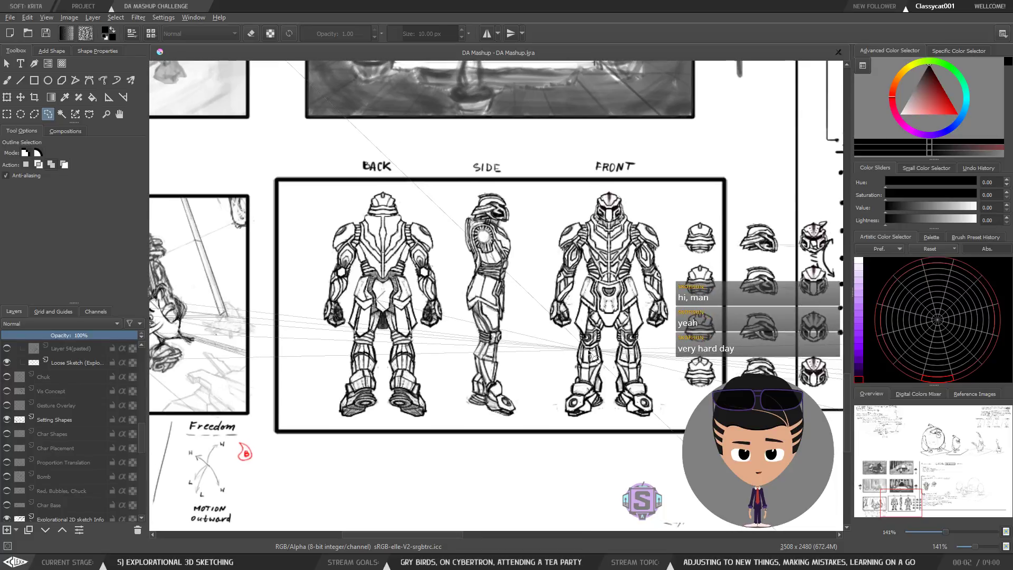
pyautogui.moveTo(537, 317); pyautogui.dragTo(494, 280, button='middle')
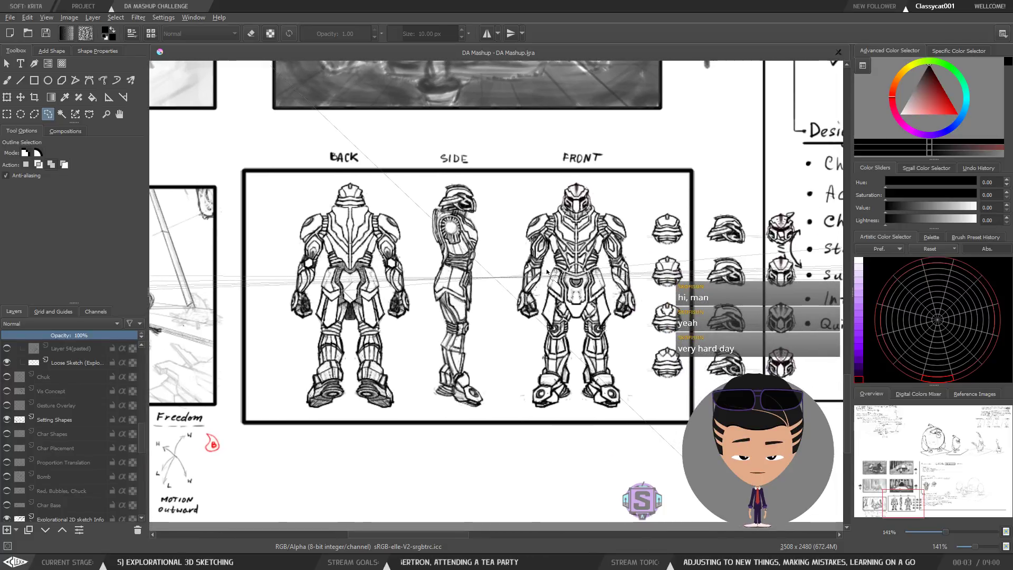
# Step: Switch to the Freehand Brush tool
pyautogui.press('b')
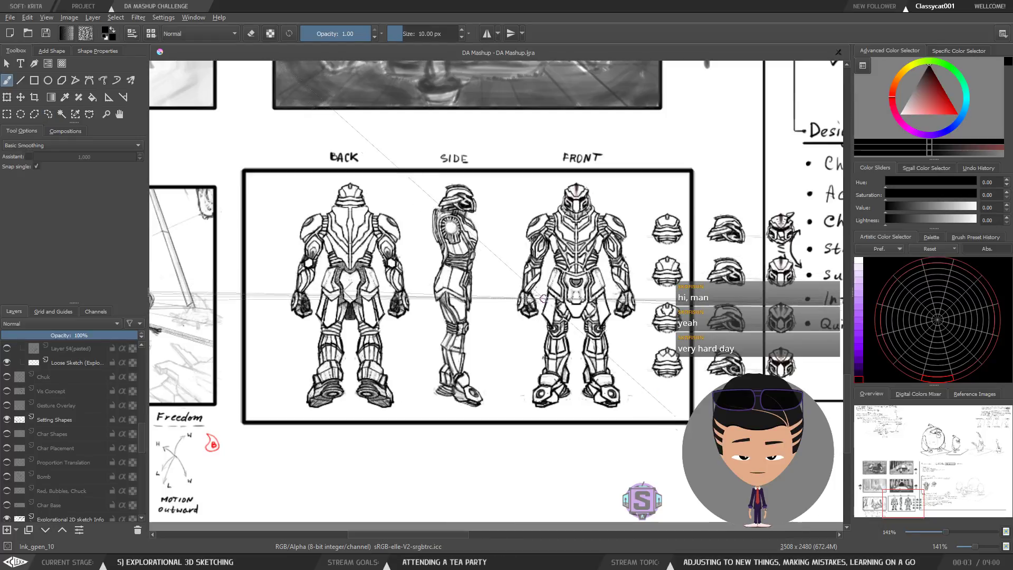
pyautogui.moveTo(554, 273)
pyautogui.mouseDown(button='middle')
pyautogui.moveTo(566, 299)
pyautogui.moveTo(624, 294)
pyautogui.moveTo(579, 257)
pyautogui.moveTo(525, 182)
pyautogui.moveTo(576, 249)
pyautogui.mouseUp(button='middle')
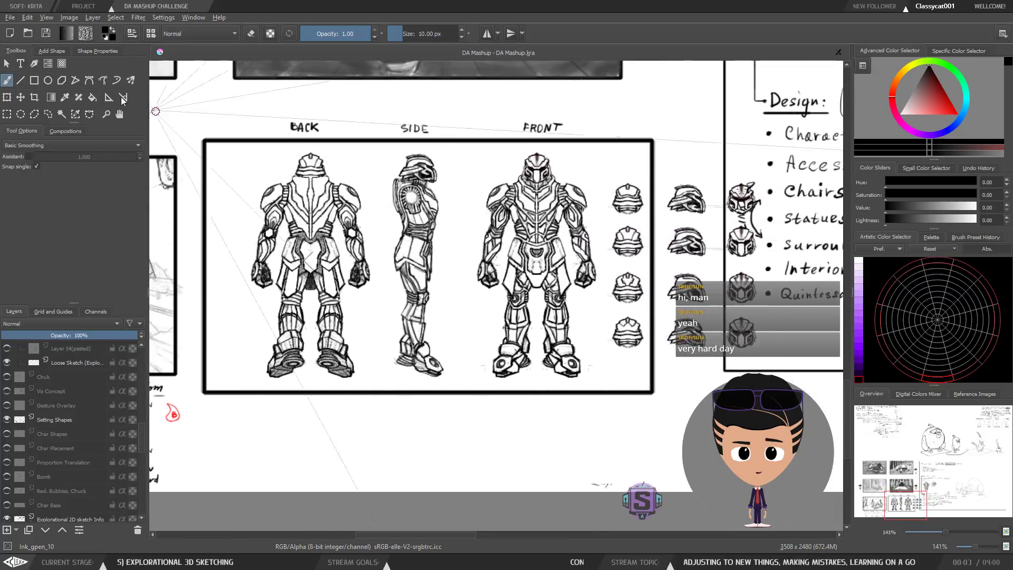
pyautogui.click(10, 17)
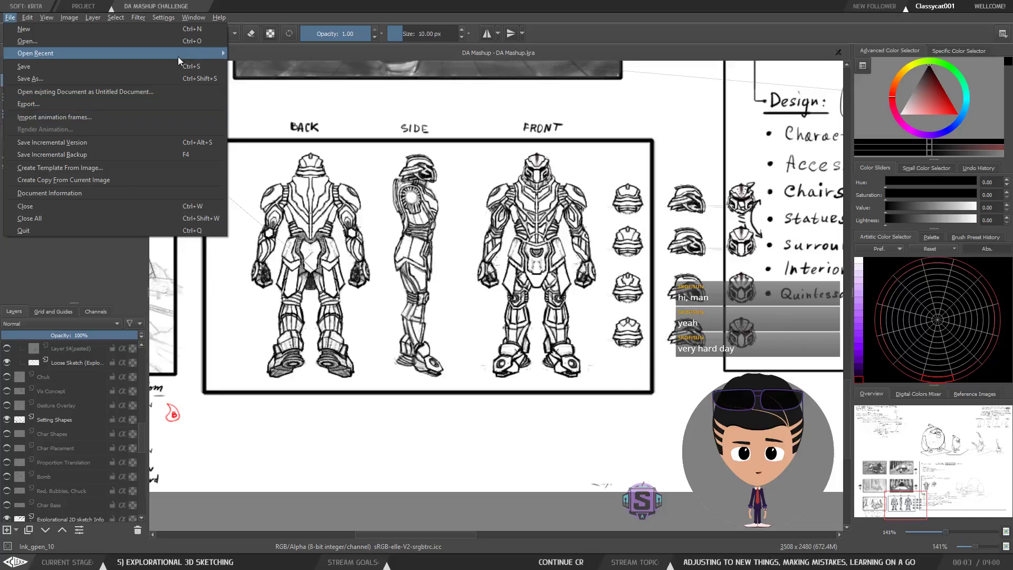
pyautogui.moveTo(35, 52)
pyautogui.click(457, 289)
pyautogui.moveTo(461, 225); pyautogui.dragTo(514, 297, button='middle')
# Step: Identify what the Chairs (TR Heads), Suggestable Des and Layer 64 layers hold by selecting them and toggling their visibility
pyautogui.click(43, 420)
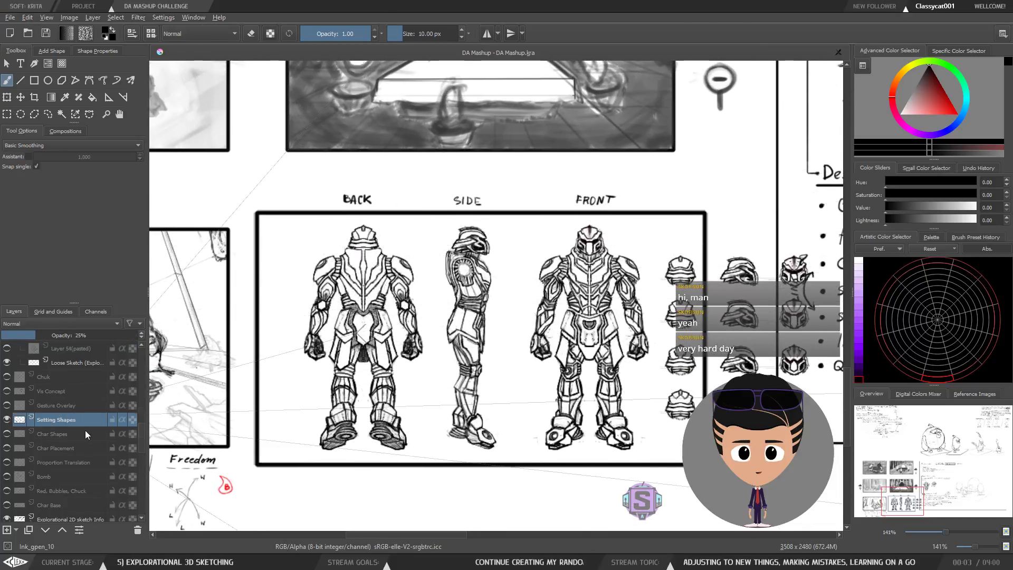
pyautogui.scroll(4, 86, 429)
pyautogui.click(74, 448)
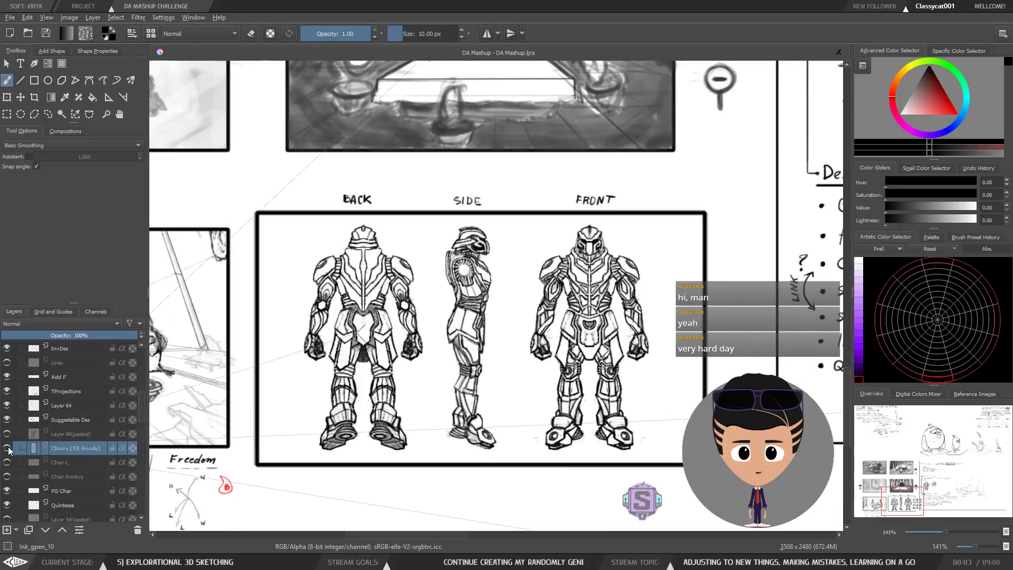
pyautogui.scroll(1, 63, 457)
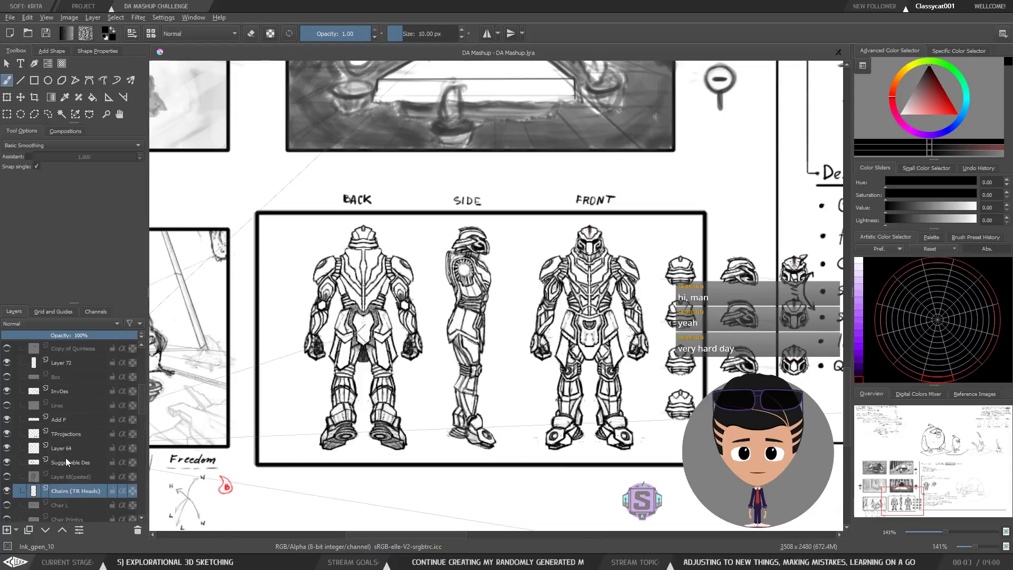
pyautogui.click(64, 461)
pyautogui.click(7, 463)
pyautogui.click(8, 463)
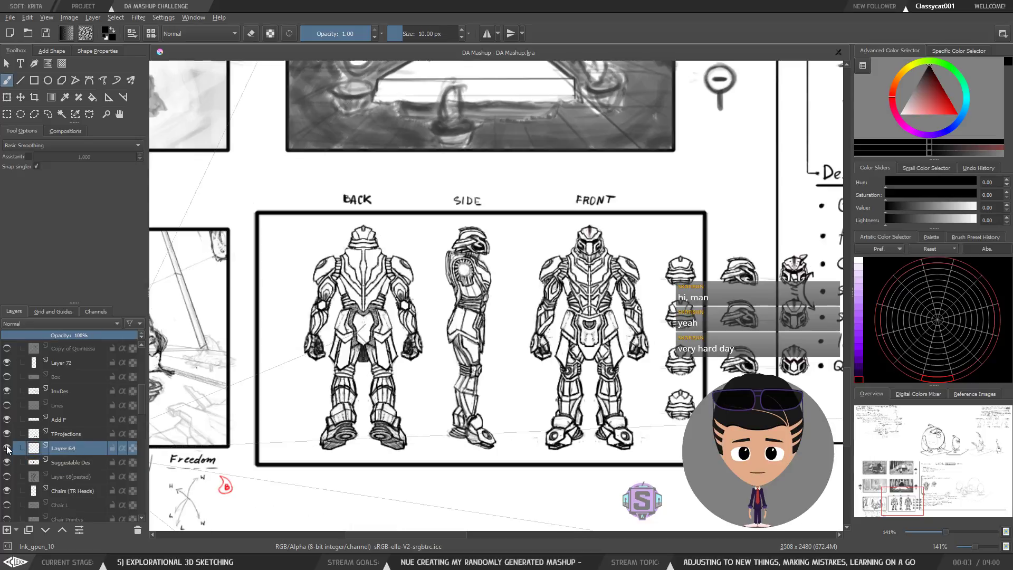
# Step: Select the TProjections layer and toggle its visibility to see which robot turnaround lines it holds
pyautogui.click(67, 434)
pyautogui.click(8, 434)
pyautogui.click(8, 434)
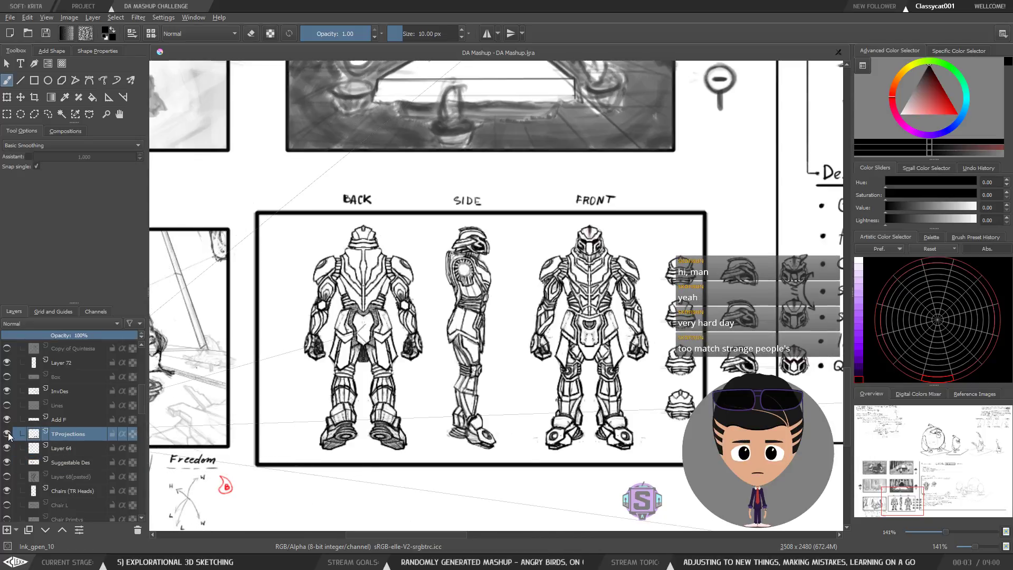
pyautogui.click(8, 434)
pyautogui.click(8, 434)
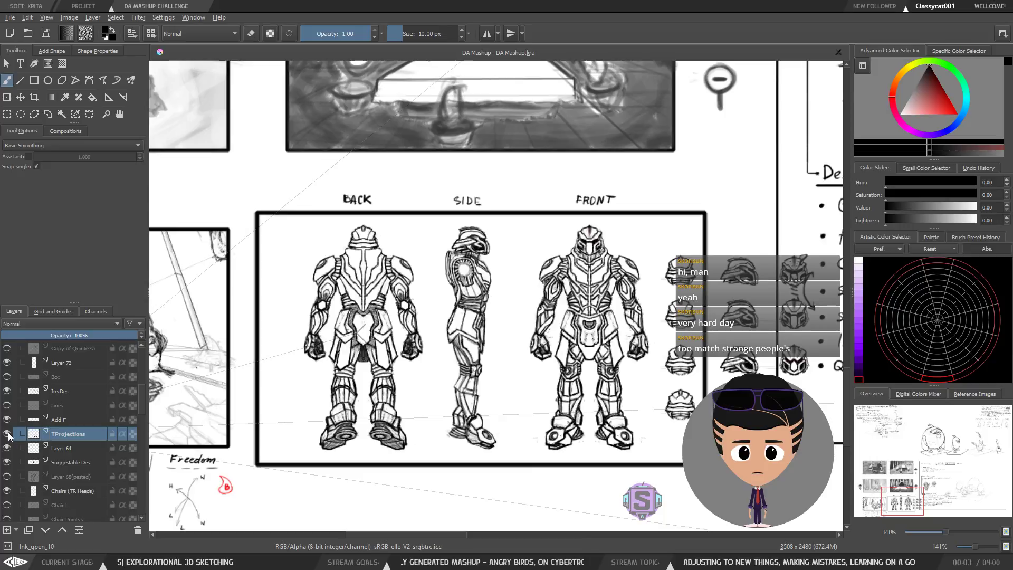
pyautogui.moveTo(295, 359)
pyautogui.mouseDown(button='middle')
pyautogui.moveTo(319, 356)
pyautogui.moveTo(307, 355)
pyautogui.mouseUp(button='middle')
pyautogui.click(8, 434)
pyautogui.click(8, 434)
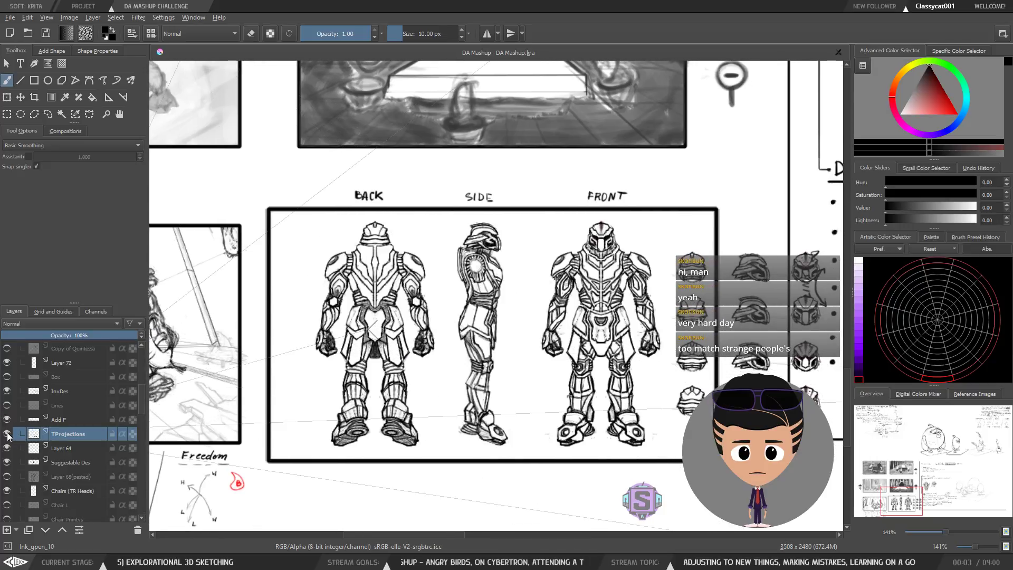
# Step: Toggle the Add F layer to inspect what it adds to the robot turnaround
pyautogui.click(6, 420)
pyautogui.click(5, 419)
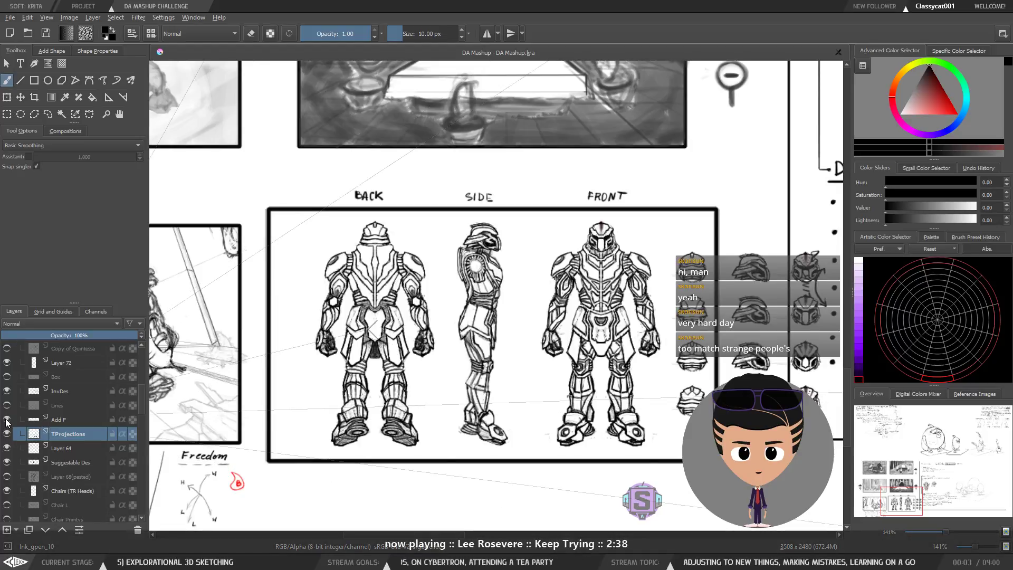
pyautogui.click(6, 420)
pyautogui.click(6, 420)
pyautogui.scroll(2, 519, 353)
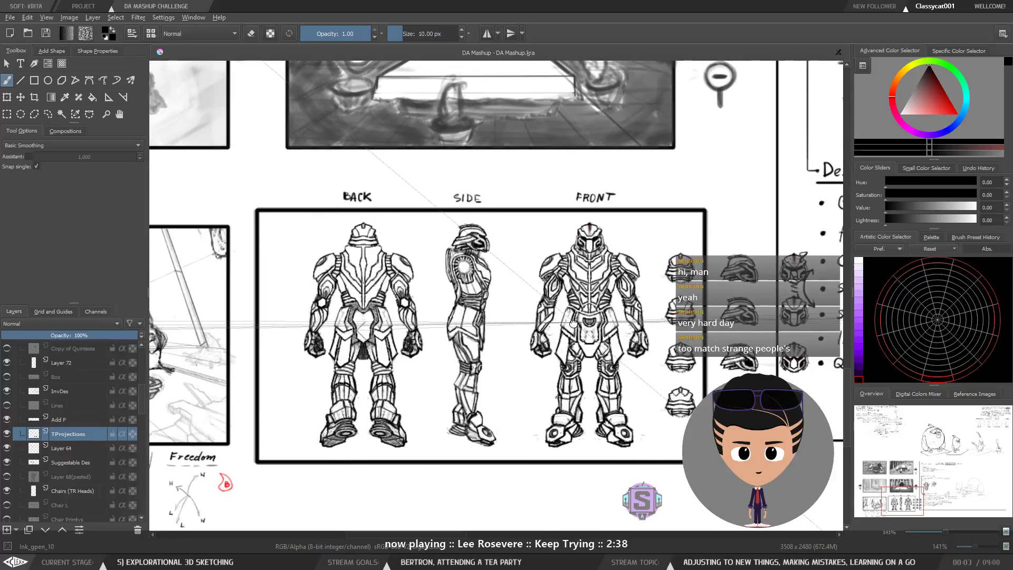
pyautogui.scroll(-2, 519, 353)
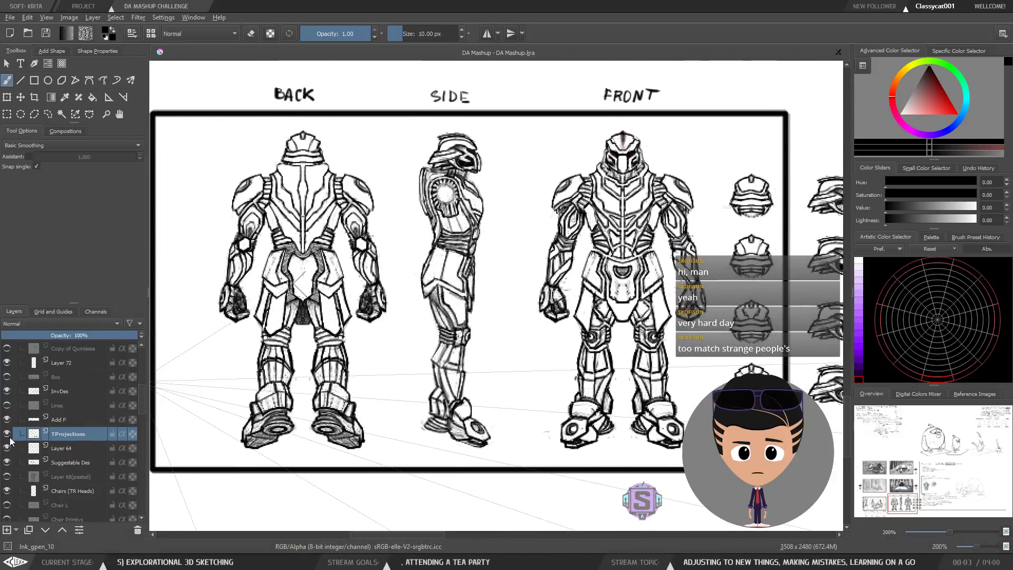
# Step: Compare the TProjections and Add F layers on the robot drawings and leave Add F hidden
pyautogui.click(6, 434)
pyautogui.click(6, 434)
pyautogui.click(6, 420)
pyautogui.click(7, 420)
pyautogui.click(7, 420)
pyautogui.scroll(2, 588, 288)
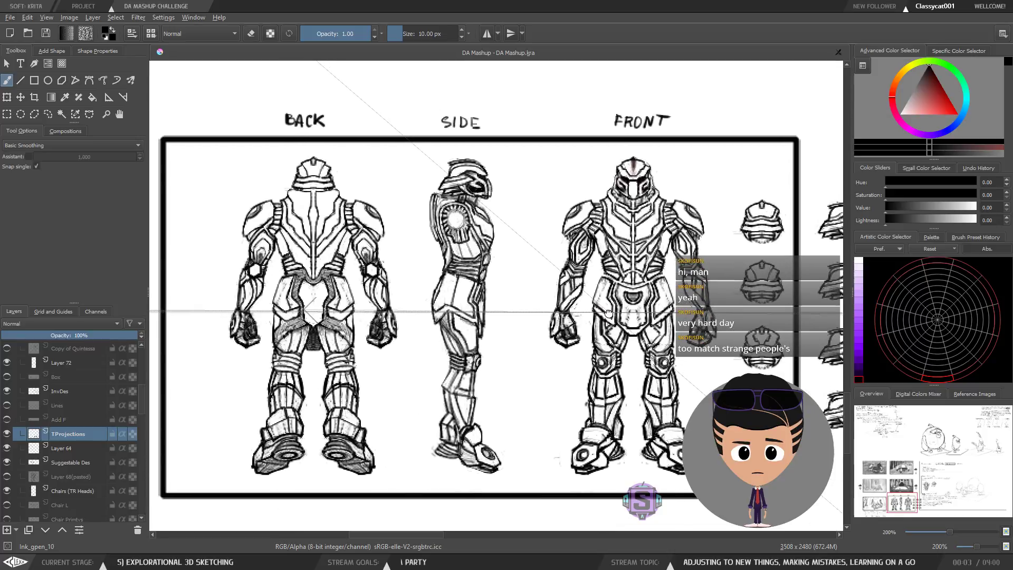
pyautogui.scroll(-2, 589, 288)
pyautogui.moveTo(589, 288); pyautogui.dragTo(568, 290, button='middle')
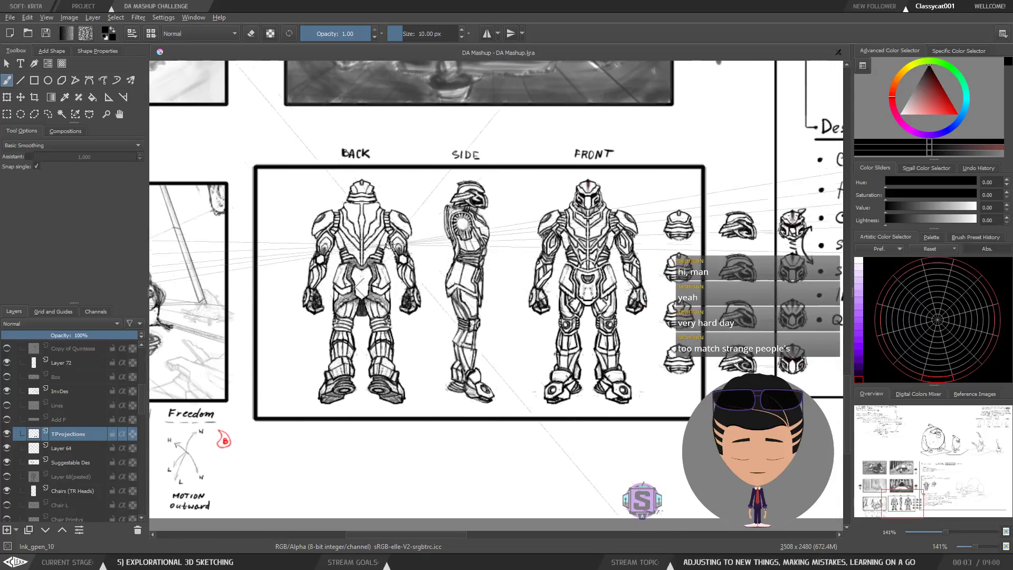
# Step: Check the InvDes layer's contents by toggling its visibility, and recheck the TProjections layer the same way
pyautogui.click(60, 420)
pyautogui.click(56, 392)
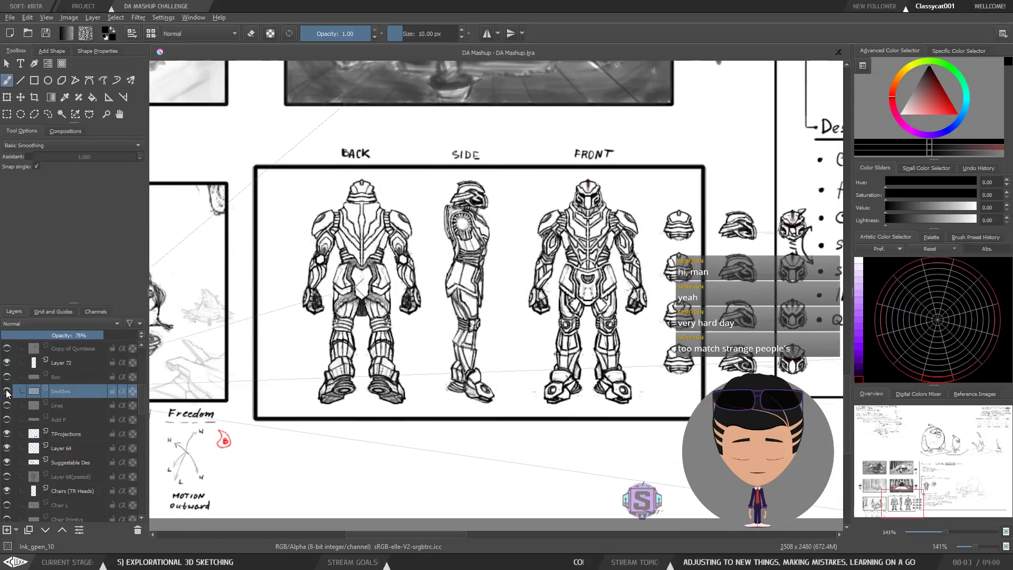
pyautogui.moveTo(308, 322); pyautogui.dragTo(325, 326, button='middle')
pyautogui.click(68, 434)
pyautogui.click(6, 434)
pyautogui.click(6, 434)
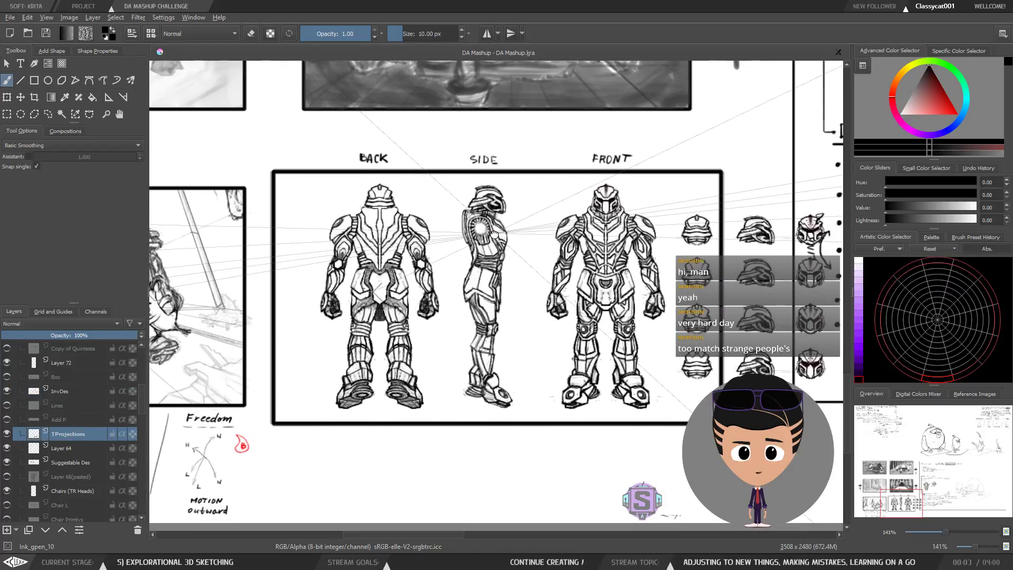
# Step: Examine which robot turnaround lines the TProjections layer holds by repeatedly hiding and showing it
pyautogui.hotkey('ctrl', 'r')
pyautogui.moveTo(526, 300); pyautogui.dragTo(506, 300, button='middle')
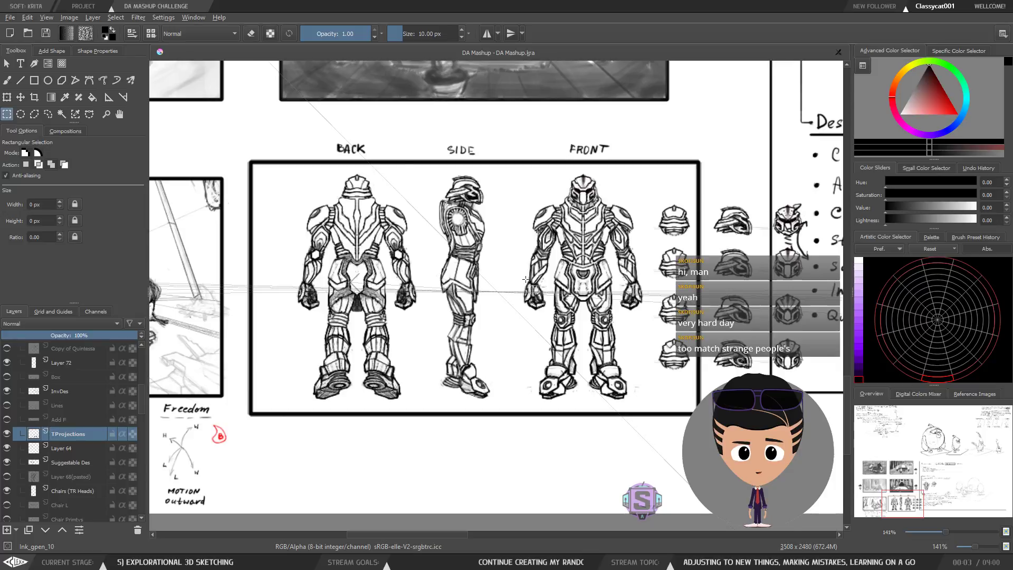
pyautogui.press('b')
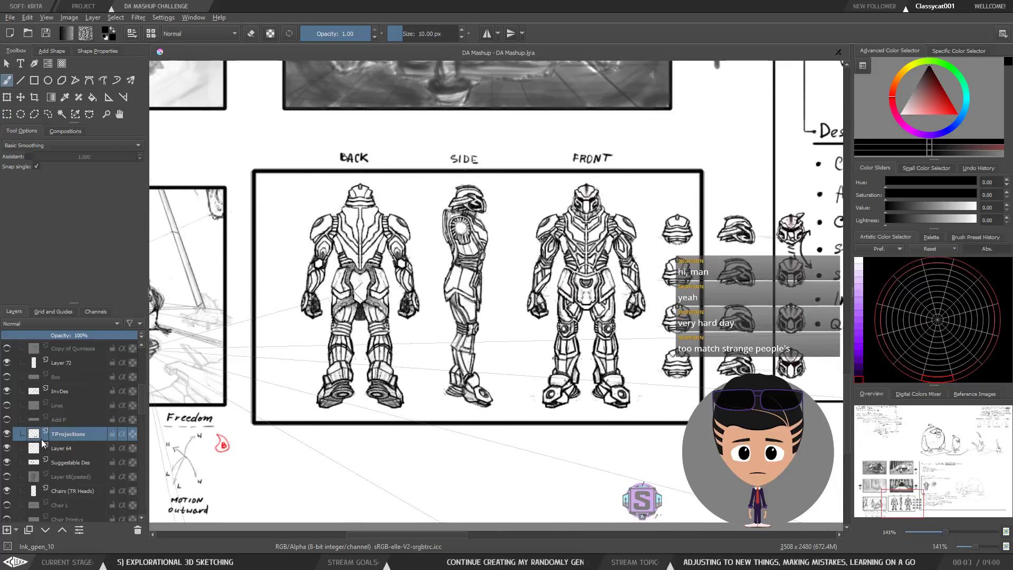
pyautogui.click(6, 434)
pyautogui.click(6, 435)
pyautogui.click(6, 434)
pyautogui.click(6, 434)
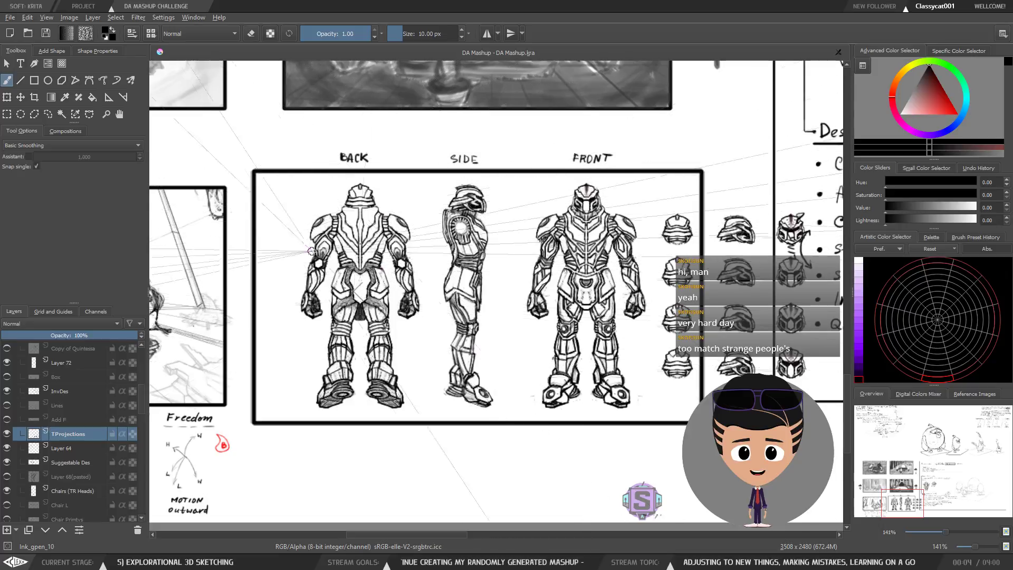
pyautogui.click(7, 434)
pyautogui.click(7, 434)
pyautogui.click(6, 433)
pyautogui.click(6, 434)
pyautogui.click(6, 433)
pyautogui.click(7, 434)
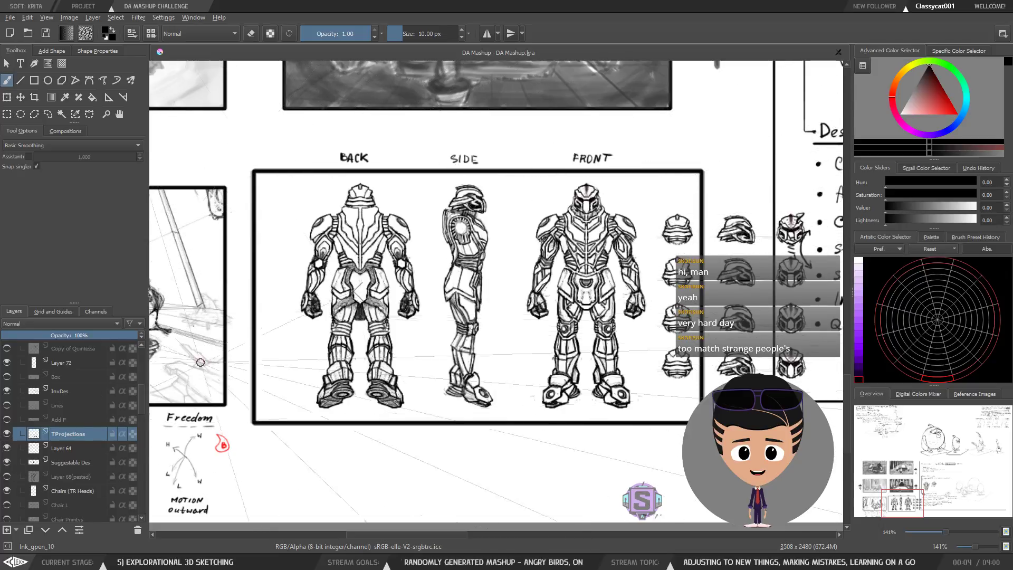
pyautogui.click(6, 435)
pyautogui.click(7, 434)
# Step: Toggle the Add F layer repeatedly to compare the robot drawings with and without it, leaving it hidden
pyautogui.click(6, 419)
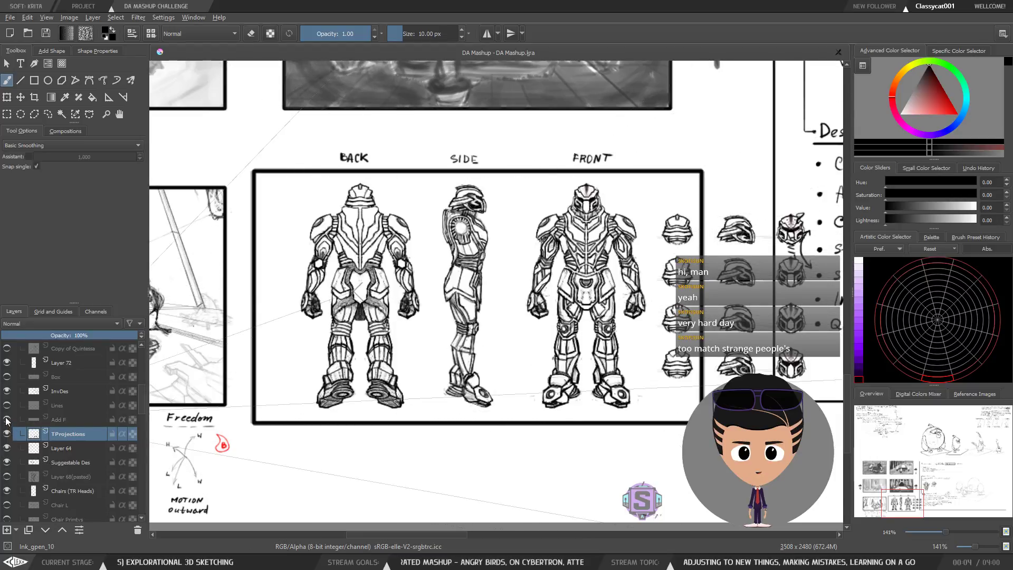
pyautogui.click(6, 420)
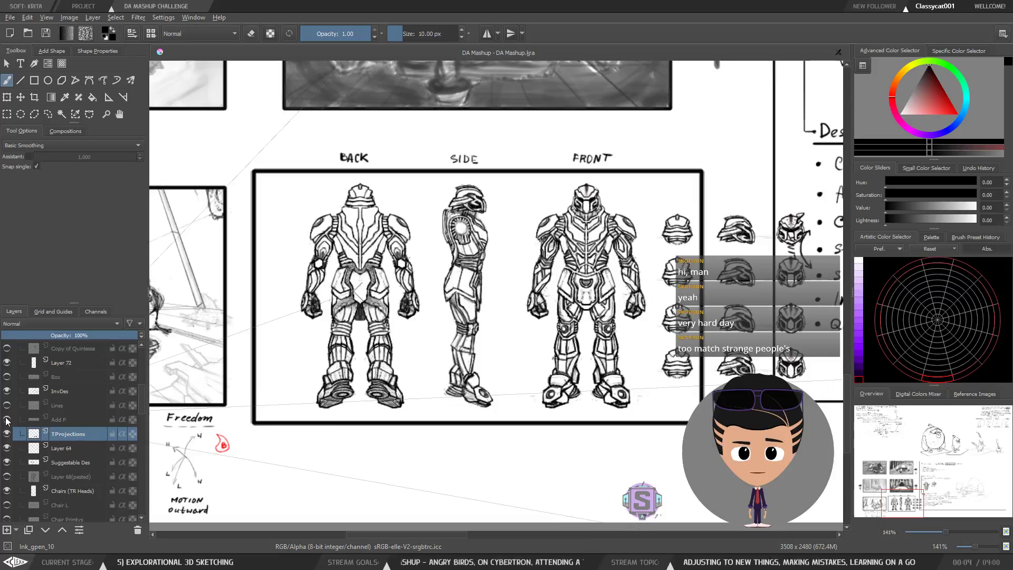
pyautogui.click(6, 421)
pyautogui.click(6, 420)
pyautogui.click(7, 420)
pyautogui.click(6, 421)
pyautogui.click(7, 421)
pyautogui.click(6, 420)
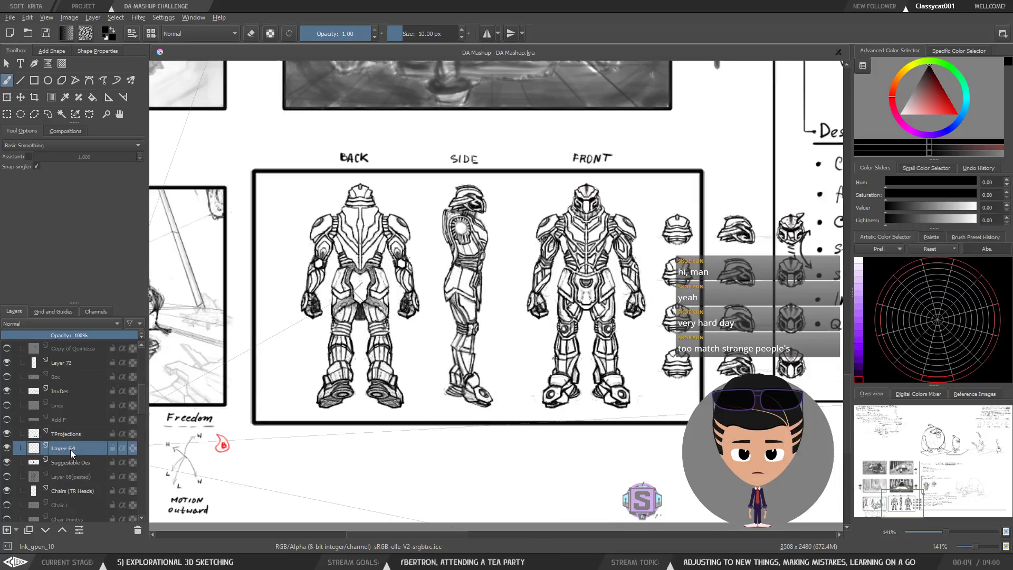
# Step: Copy the TProjections layer and paste it into a new image, interpreting its colors As Web (sRGB)
pyautogui.click(7, 434)
pyautogui.click(7, 434)
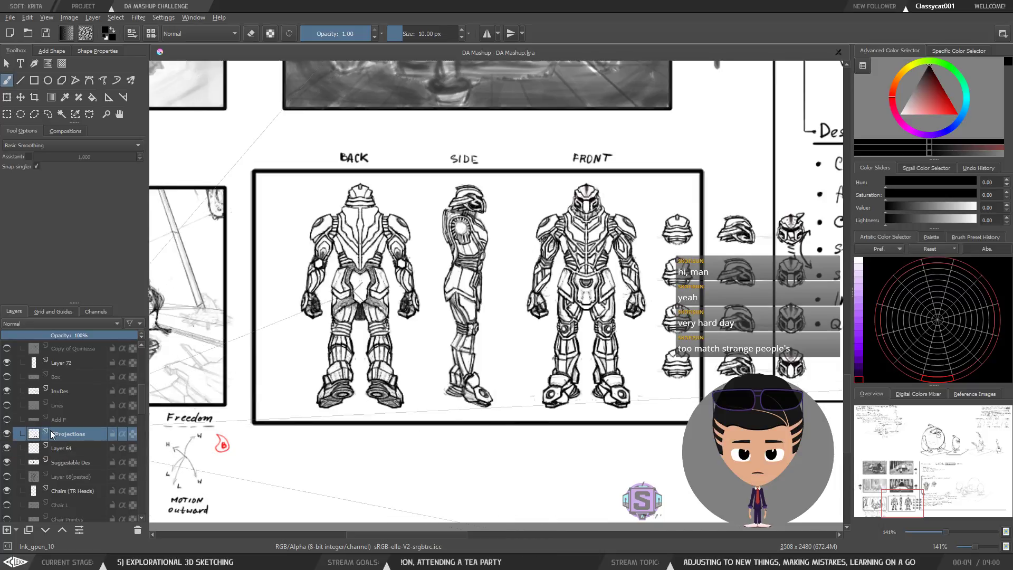
pyautogui.rightClick(79, 437)
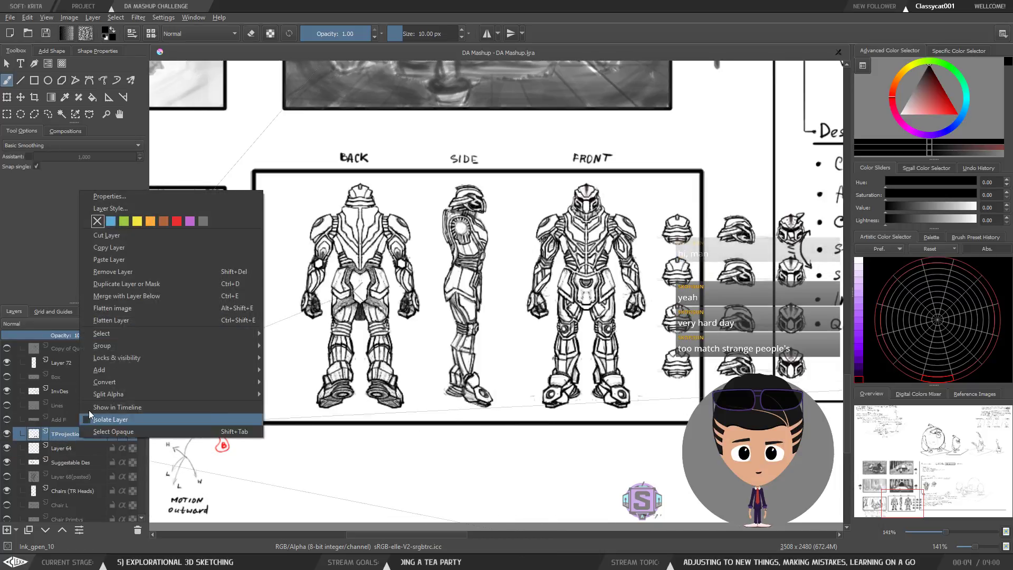
pyautogui.click(119, 251)
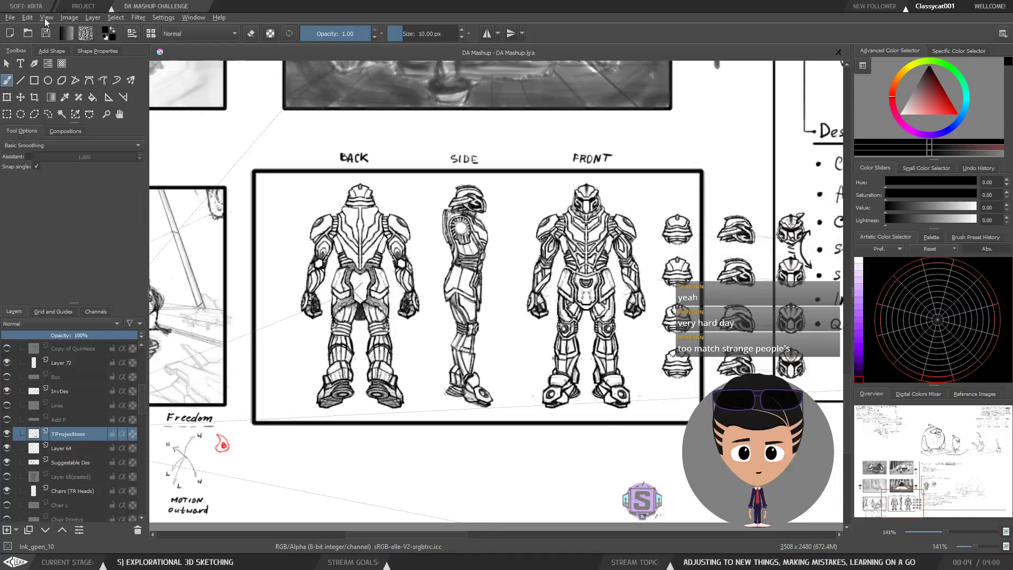
pyautogui.click(27, 18)
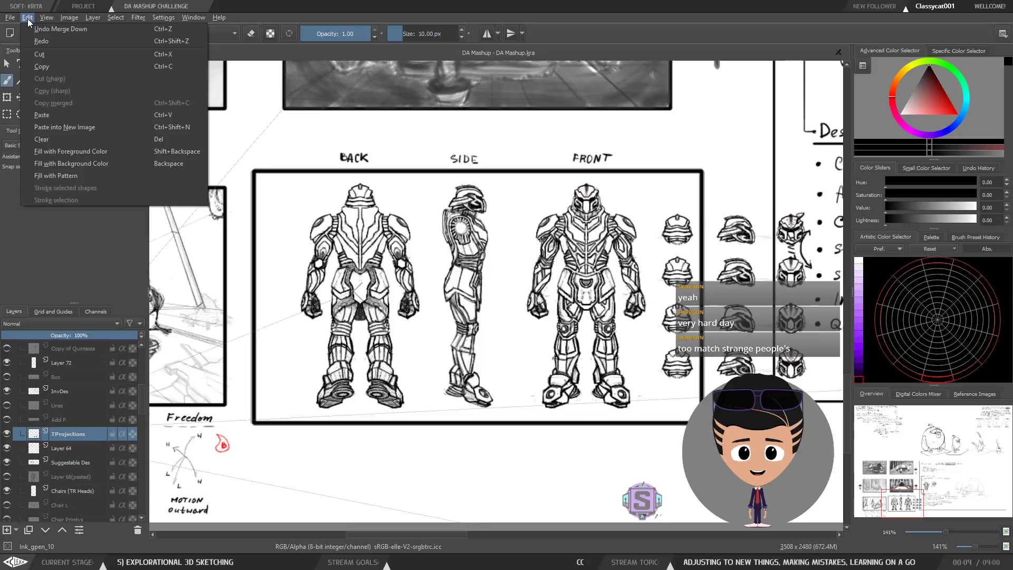
pyautogui.click(96, 127)
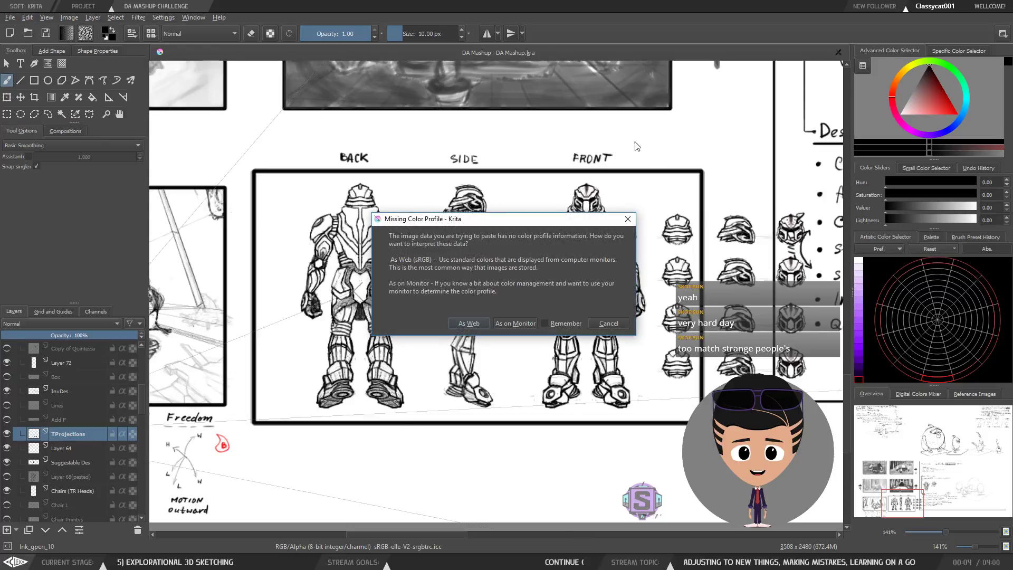
pyautogui.click(463, 322)
# Step: Select the BACK, SIDE and FRONT labels above the robots in the new image, delete them and deselect
pyautogui.moveTo(641, 258); pyautogui.dragTo(600, 251, button='middle')
pyautogui.scroll(-1, 604, 254)
pyautogui.scroll(1, 604, 254)
pyautogui.hotkey('ctrl', 'r')
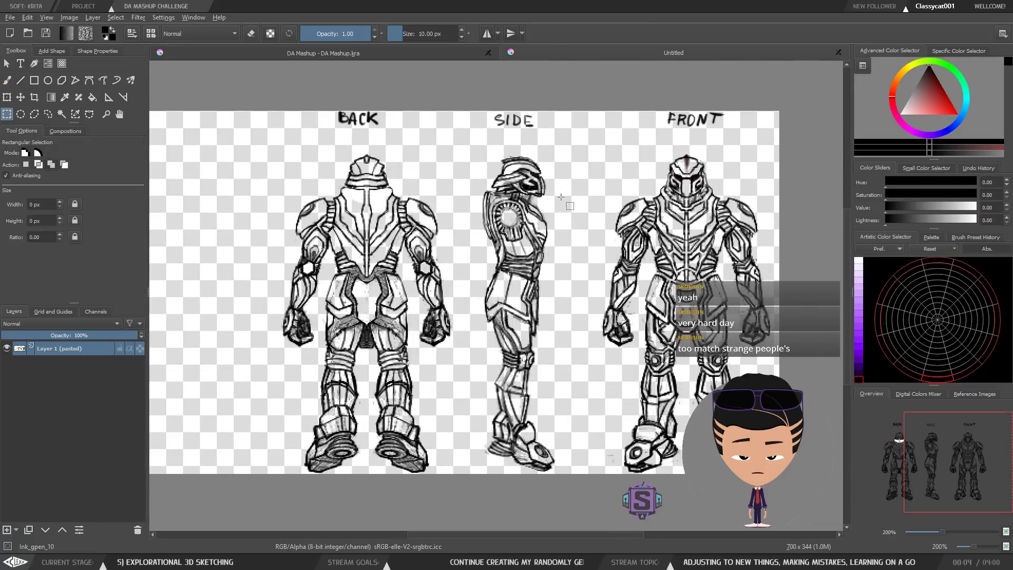
pyautogui.scroll(-1, 551, 218)
pyautogui.moveTo(171, 141); pyautogui.dragTo(809, 190)
pyautogui.hotkey('ctrl', 'shift', 'a')
pyautogui.press('b')
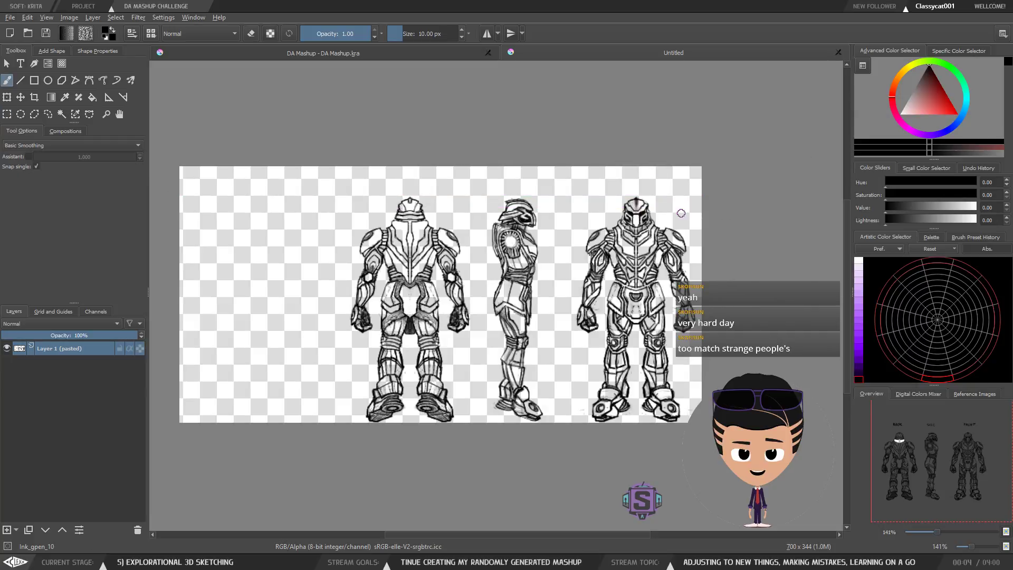
# Step: Draw an image crop frame of about 479 by 303 px around the three robot views and check its edges
pyautogui.click(39, 99)
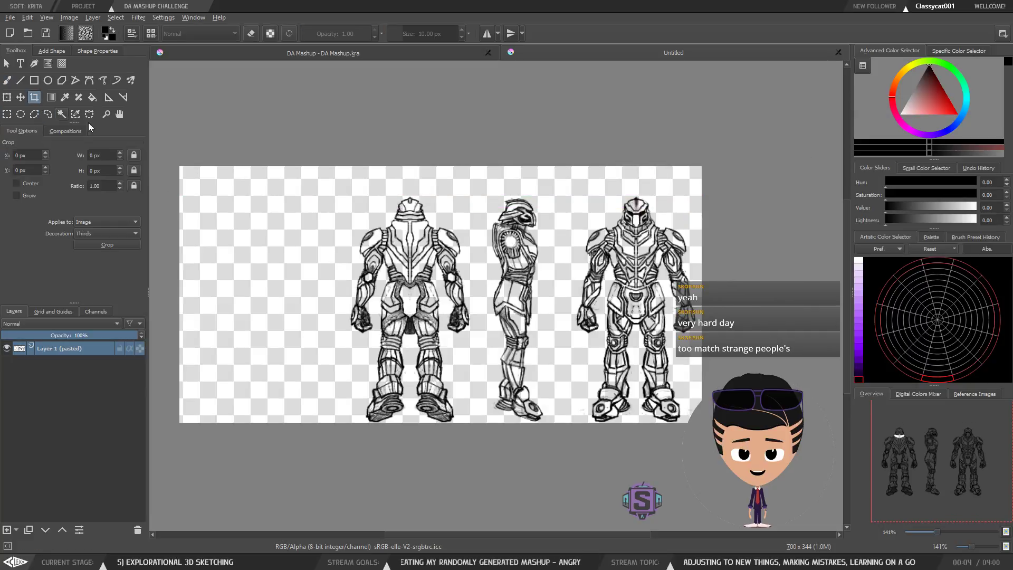
pyautogui.moveTo(698, 401); pyautogui.dragTo(345, 197)
pyautogui.scroll(3, 535, 228)
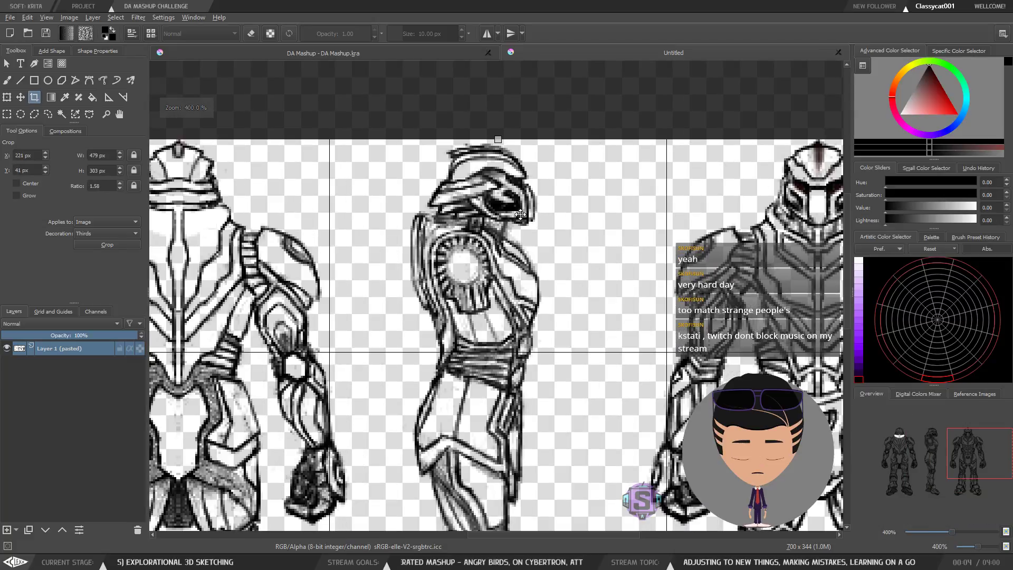
pyautogui.moveTo(559, 287); pyautogui.dragTo(434, 256, button='middle')
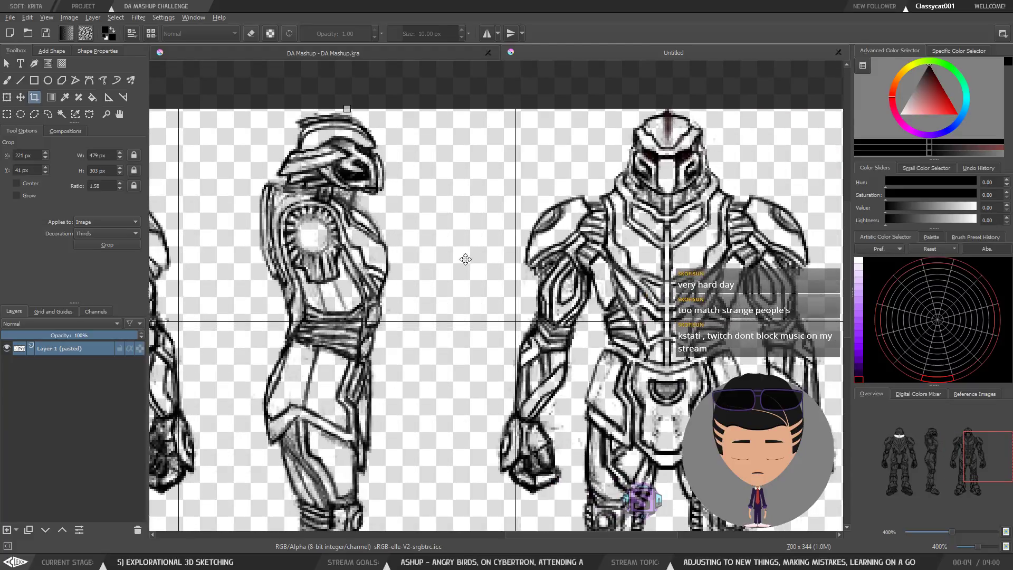
pyautogui.moveTo(457, 214); pyautogui.dragTo(474, 231, button='middle')
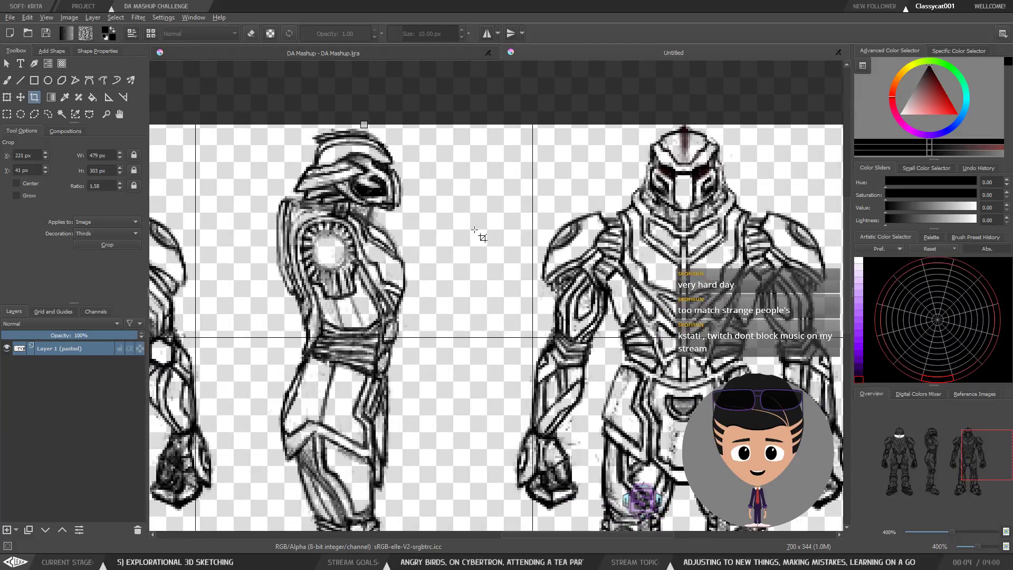
pyautogui.scroll(-3, 443, 235)
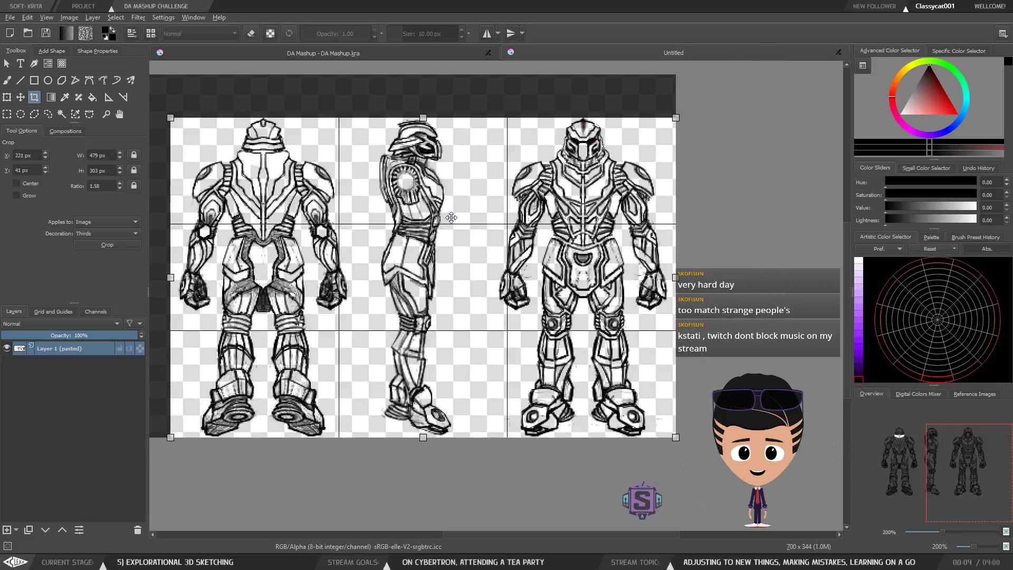
pyautogui.moveTo(451, 218); pyautogui.dragTo(513, 253, button='middle')
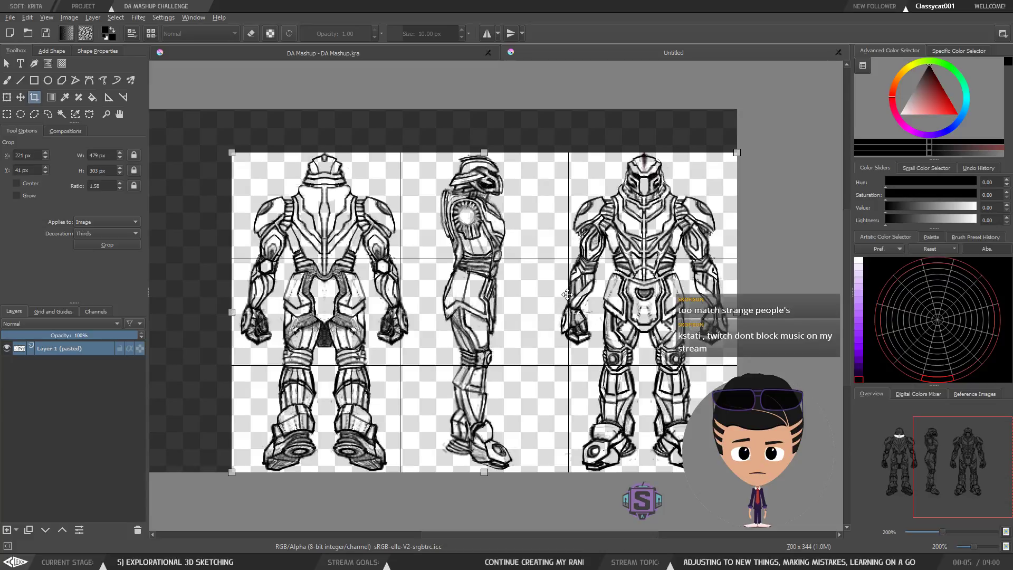
# Step: Tighten the crop frame beside the back-view robot to X 222 px and 478 px wide, and apply the crop
pyautogui.moveTo(545, 329); pyautogui.dragTo(561, 313, button='middle')
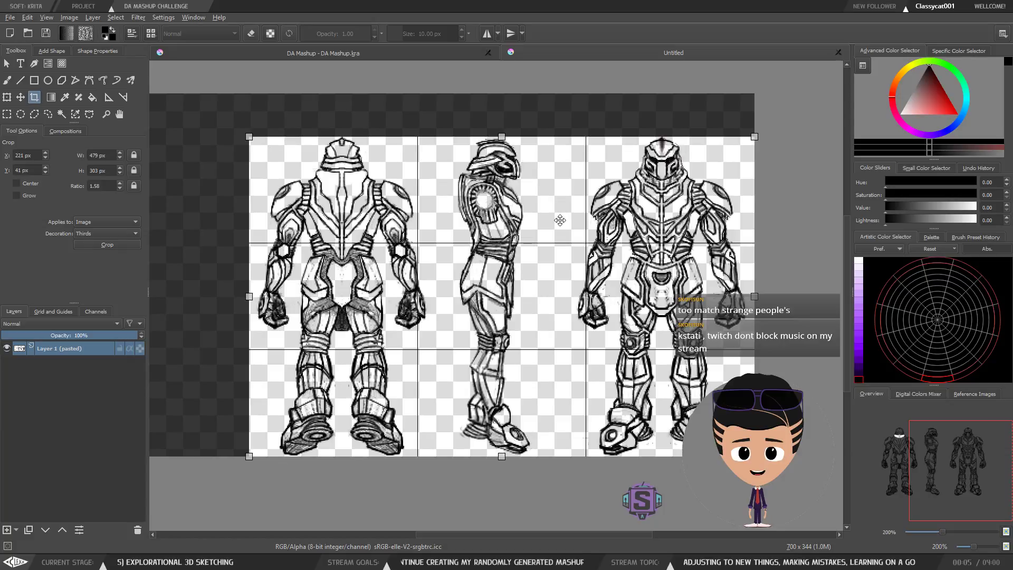
pyautogui.moveTo(607, 266)
pyautogui.mouseDown(button='middle')
pyautogui.moveTo(621, 262)
pyautogui.moveTo(605, 272)
pyautogui.mouseUp(button='middle')
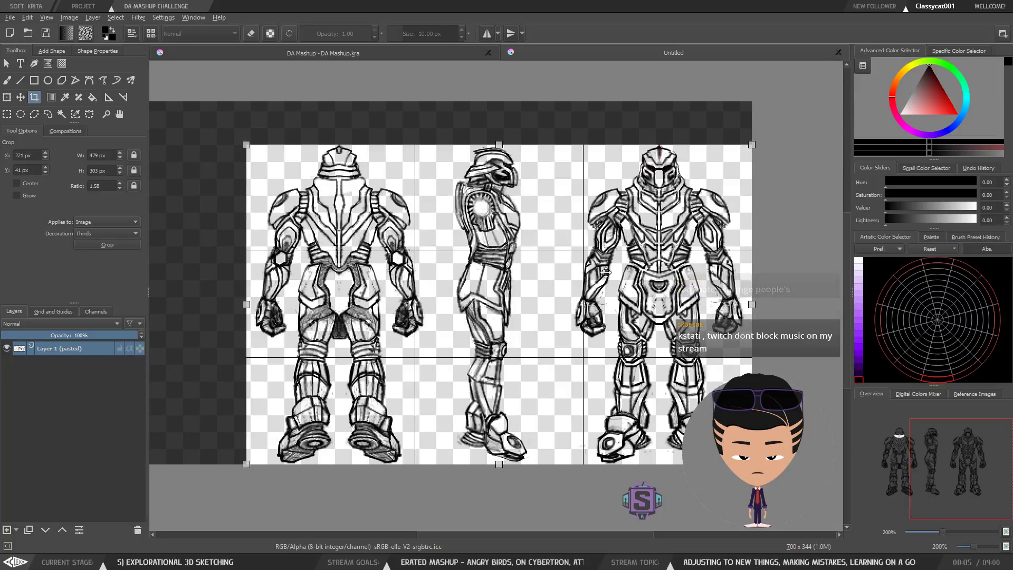
pyautogui.moveTo(573, 275); pyautogui.dragTo(571, 281, button='middle')
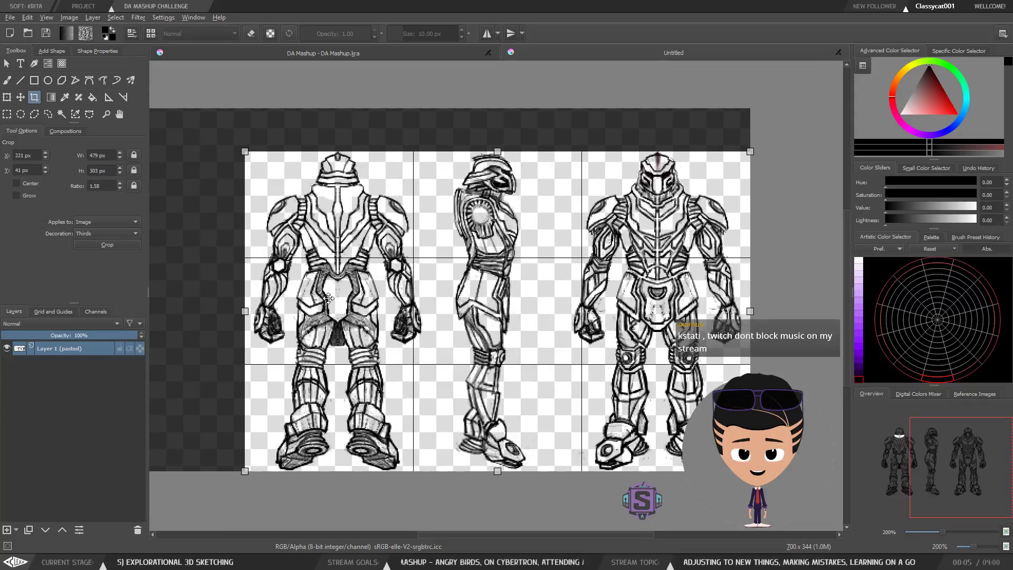
pyautogui.moveTo(246, 313); pyautogui.dragTo(247, 313)
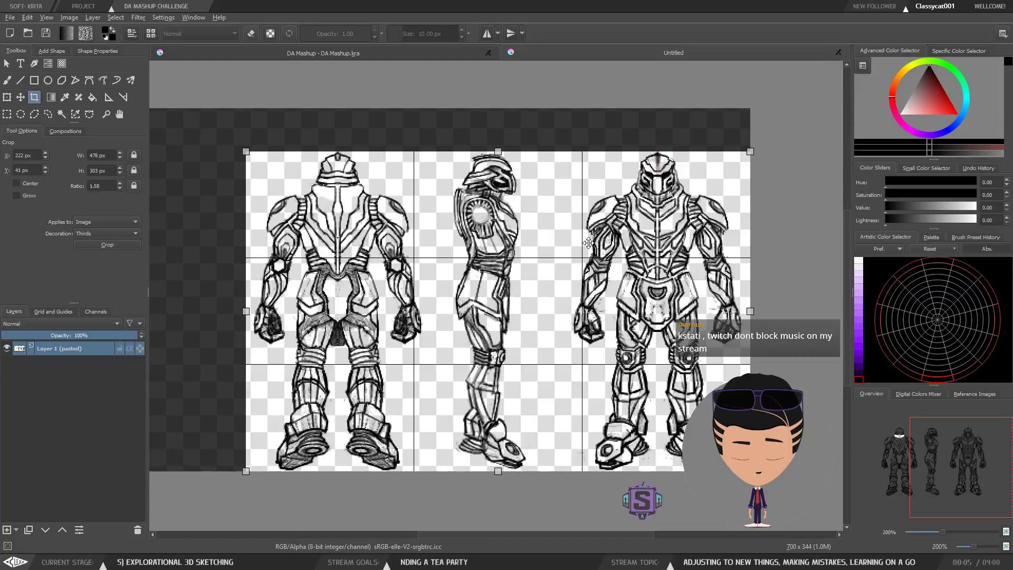
pyautogui.moveTo(606, 292); pyautogui.dragTo(627, 286, button='middle')
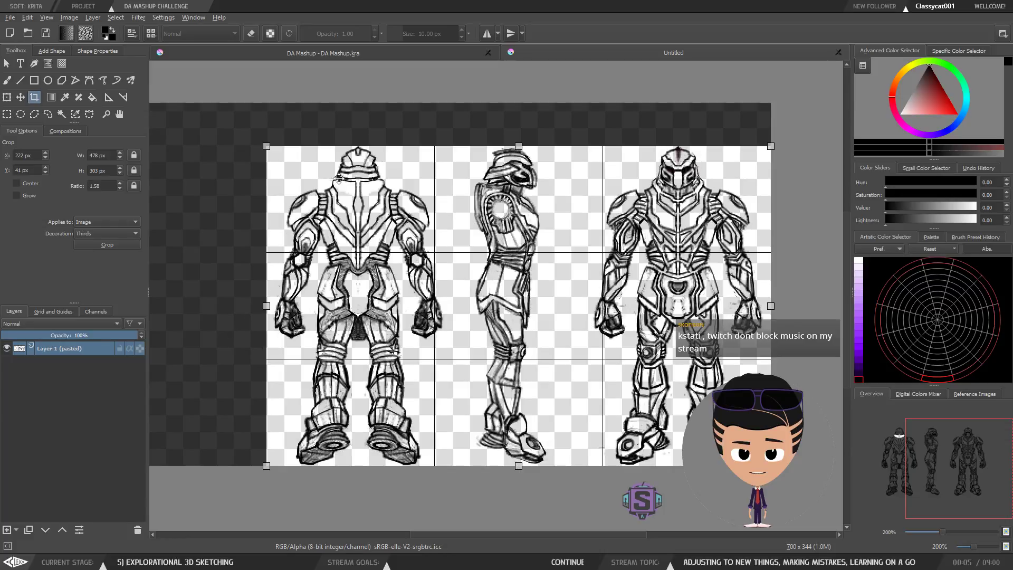
pyautogui.moveTo(693, 249); pyautogui.dragTo(675, 239, button='middle')
pyautogui.scroll(1, 580, 321)
pyautogui.scroll(-1, 580, 320)
pyautogui.scroll(-1, 580, 320)
pyautogui.scroll(1, 522, 310)
pyautogui.moveTo(565, 314); pyautogui.dragTo(507, 303, button='middle')
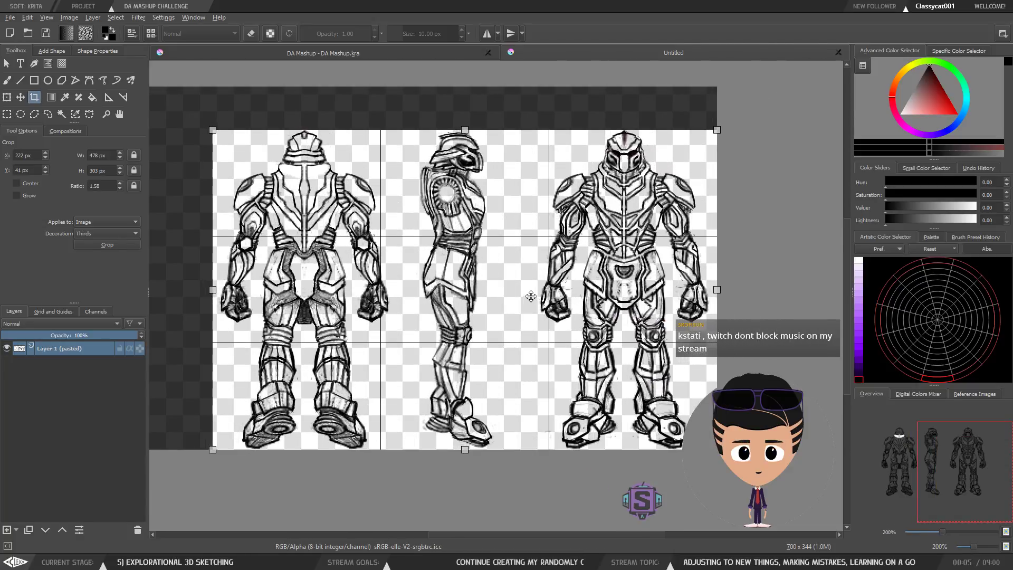
pyautogui.moveTo(258, 290); pyautogui.dragTo(267, 300, button='middle')
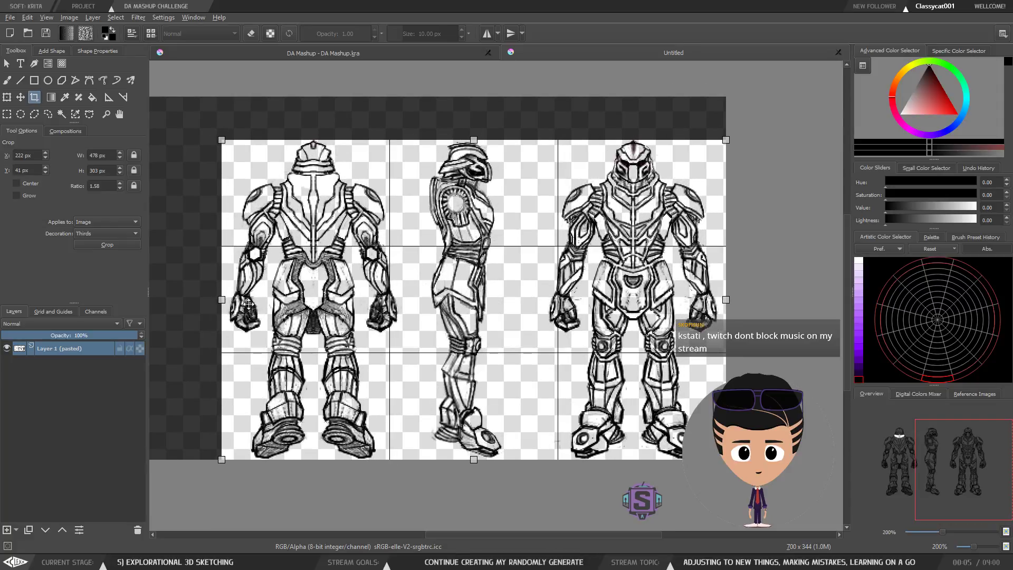
pyautogui.press('Return')
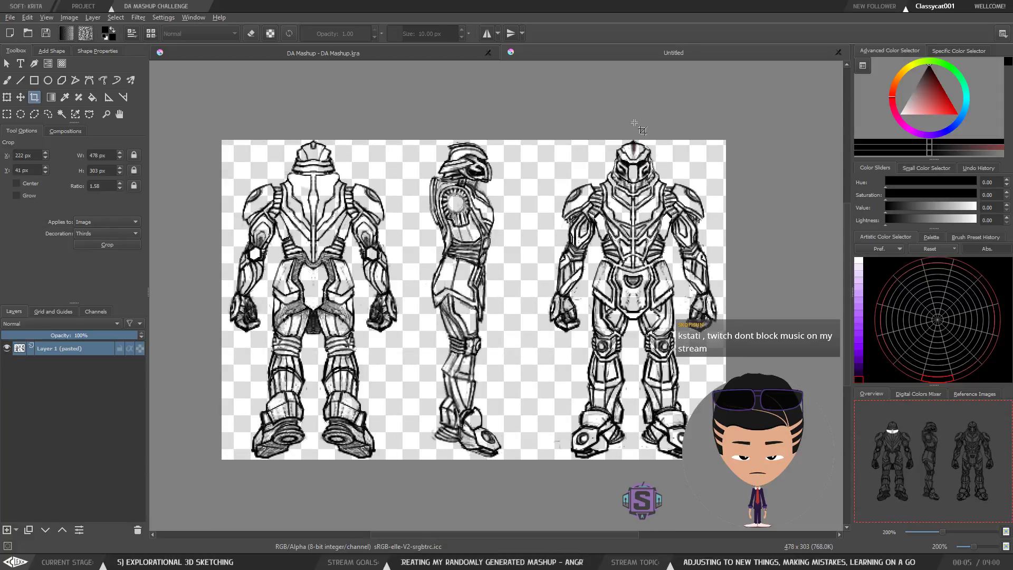
# Step: Try to crop the already cropped image again with the same frame values, and undo that crop
pyautogui.moveTo(491, 125); pyautogui.dragTo(505, 107, button='middle')
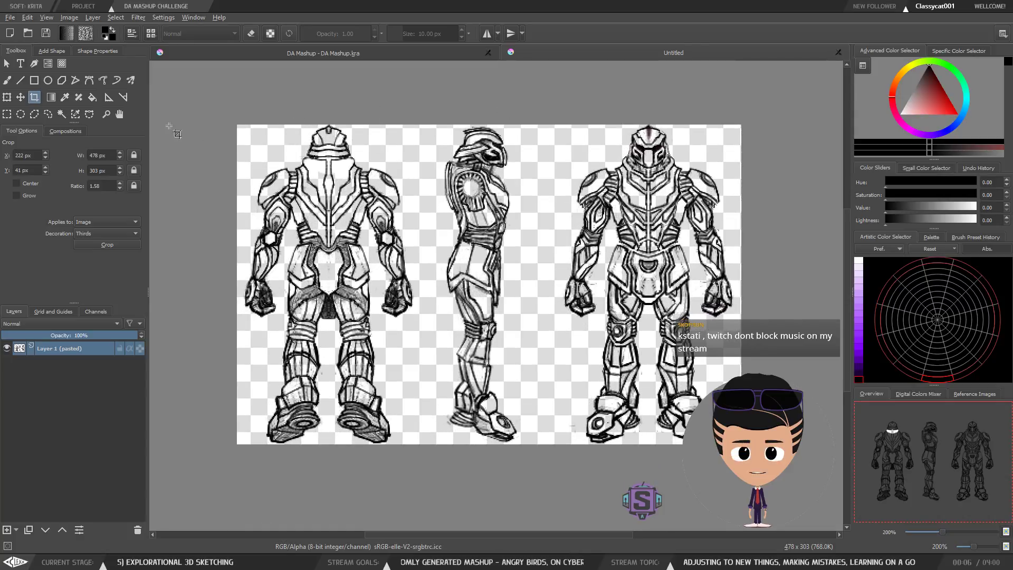
pyautogui.click(108, 246)
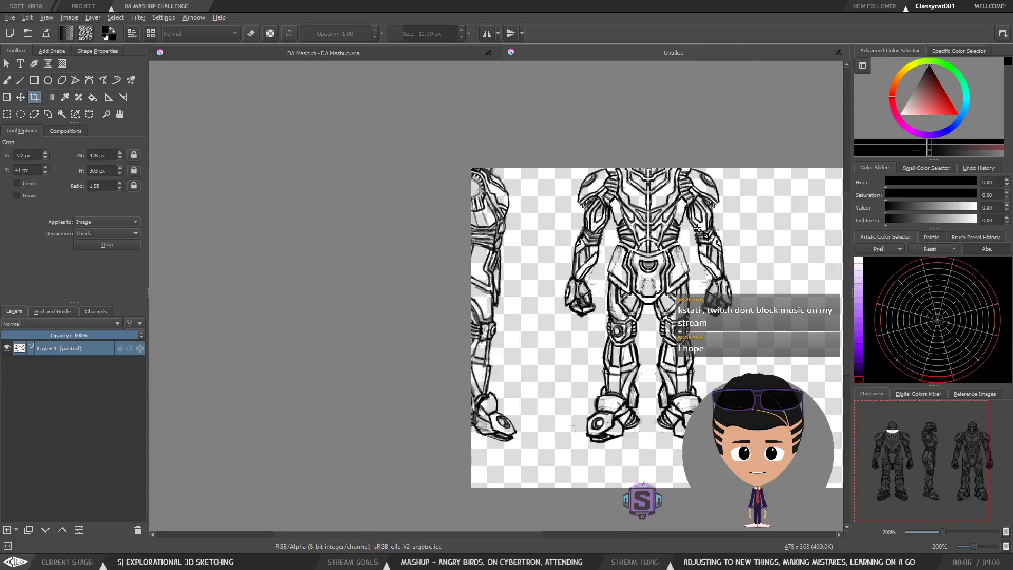
pyautogui.moveTo(729, 228); pyautogui.dragTo(470, 222, button='middle')
pyautogui.scroll(-1, 469, 222)
pyautogui.hotkey('ctrl', 'z')
pyautogui.scroll(1, 459, 224)
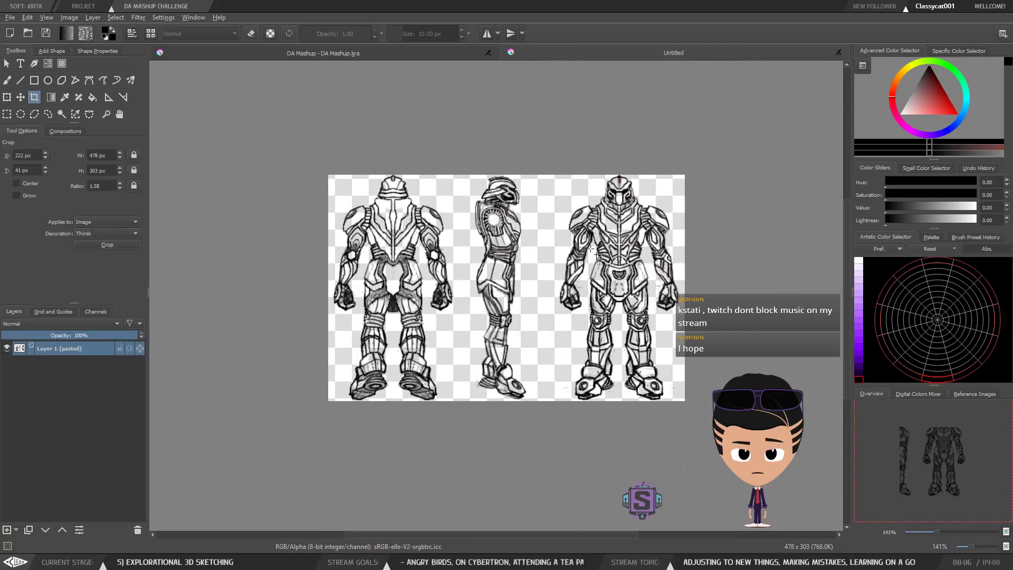
pyautogui.press('b')
pyautogui.moveTo(580, 248)
pyautogui.mouseDown(button='middle')
pyautogui.moveTo(557, 256)
pyautogui.moveTo(495, 240)
pyautogui.moveTo(455, 253)
pyautogui.moveTo(530, 273)
pyautogui.moveTo(528, 258)
pyautogui.mouseUp(button='middle')
pyautogui.scroll(-1, 512, 266)
pyautogui.scroll(1, 512, 266)
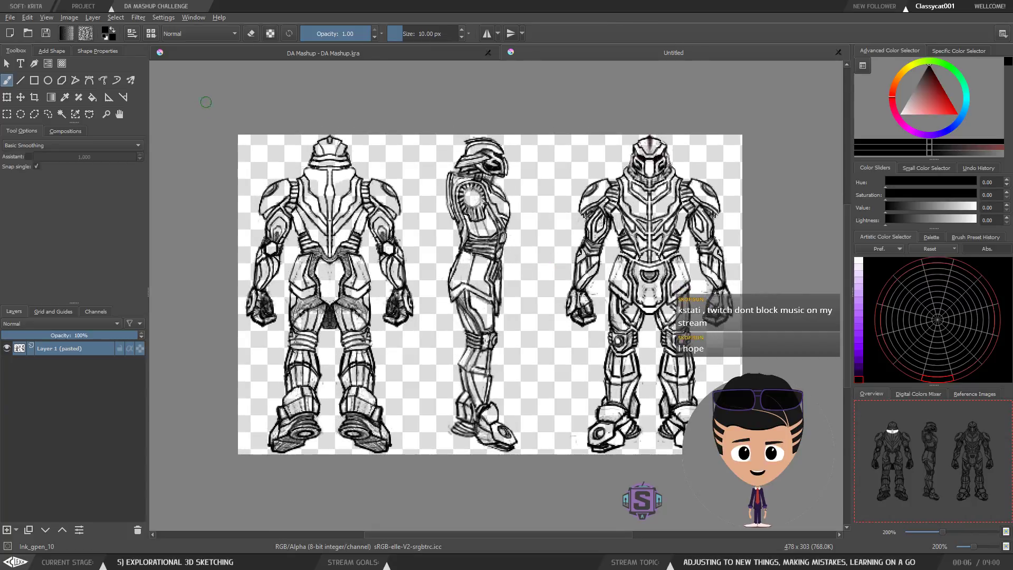
pyautogui.hotkey('ctrl', 'r')
pyautogui.moveTo(207, 104); pyautogui.dragTo(783, 465)
pyautogui.press('b')
pyautogui.hotkey('ctrl', 'shift', 'a')
pyautogui.moveTo(521, 283); pyautogui.dragTo(525, 316, button='middle')
pyautogui.hotkey('ctrl', 'r')
pyautogui.press('b')
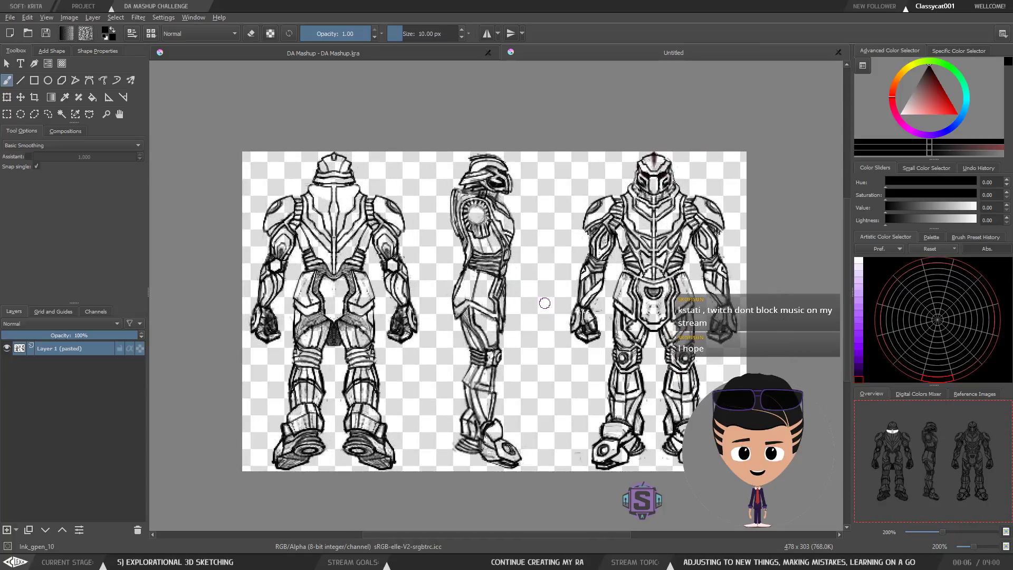
pyautogui.hotkey('ctrl', 'a')
pyautogui.hotkey('ctrl', 'shift', 'a')
pyautogui.moveTo(516, 270); pyautogui.dragTo(515, 282, button='middle')
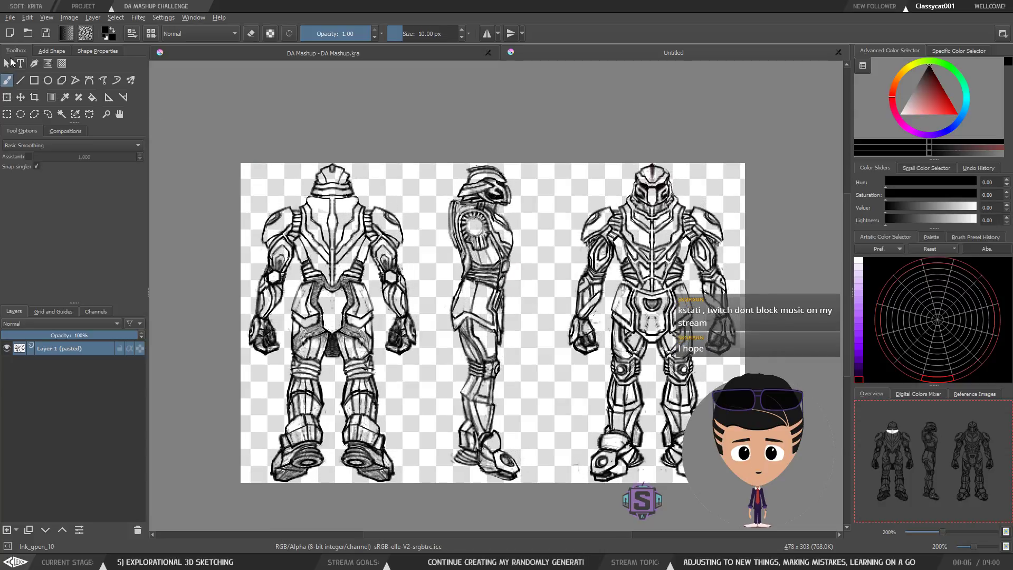
pyautogui.hotkey('ctrl', 'r')
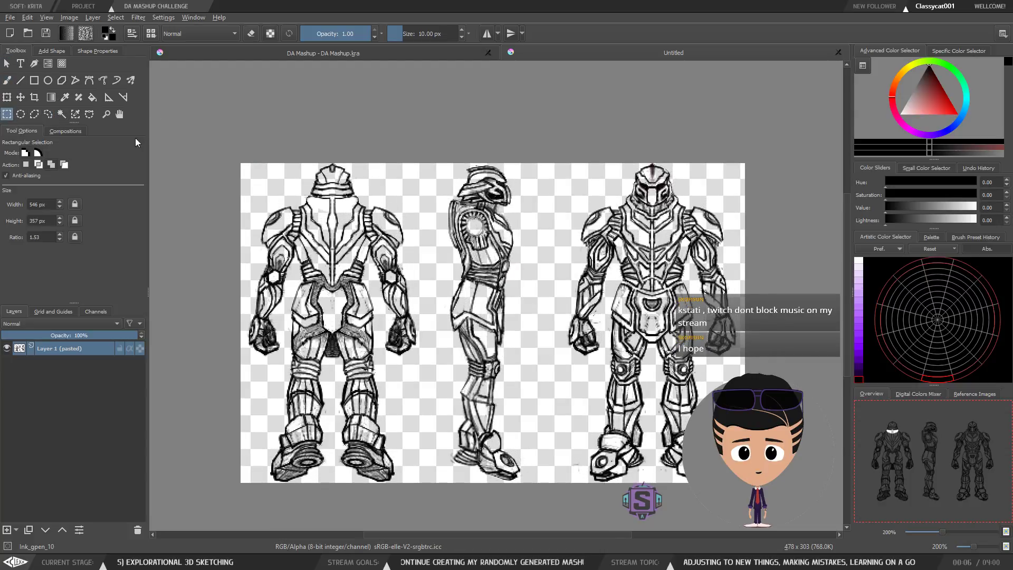
pyautogui.moveTo(212, 140)
pyautogui.mouseDown()
pyautogui.moveTo(845, 531)
pyautogui.moveTo(749, 490)
pyautogui.mouseUp()
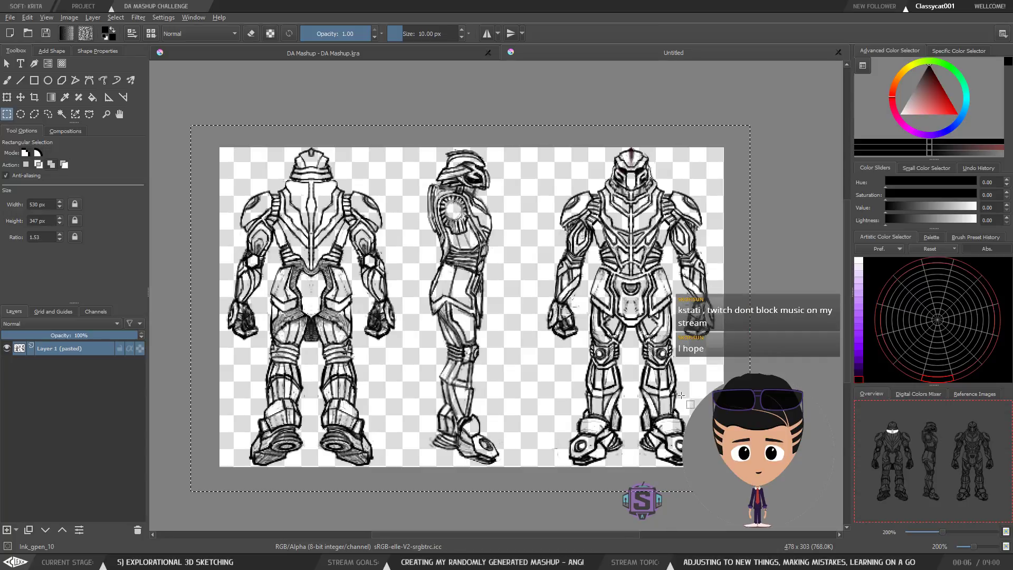
pyautogui.press('b')
pyautogui.hotkey('ctrl', 'shift', 'a')
pyautogui.moveTo(628, 369); pyautogui.dragTo(653, 382, button='middle')
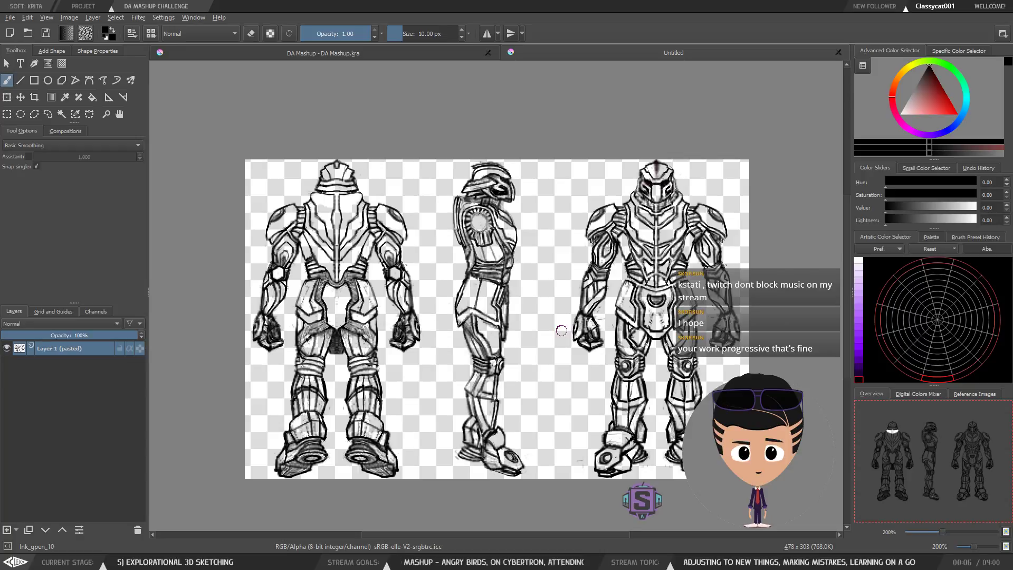
pyautogui.scroll(-2, 562, 331)
pyautogui.scroll(2, 562, 330)
pyautogui.moveTo(581, 312); pyautogui.dragTo(551, 301, button='middle')
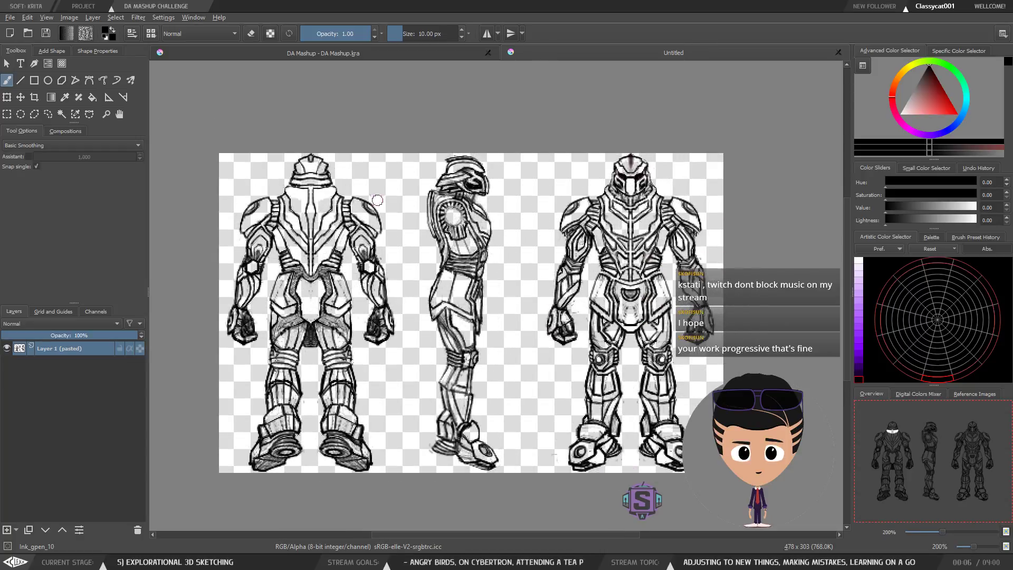
# Step: Compare the cropped robot views with the original BACK, SIDE and FRONT turnaround in the DA Mashup document
pyautogui.click(360, 52)
pyautogui.moveTo(471, 310)
pyautogui.mouseDown(button='middle')
pyautogui.moveTo(872, 295)
pyautogui.moveTo(453, 305)
pyautogui.moveTo(499, 314)
pyautogui.mouseUp(button='middle')
pyautogui.scroll(2, 466, 296)
pyautogui.scroll(-1, 466, 296)
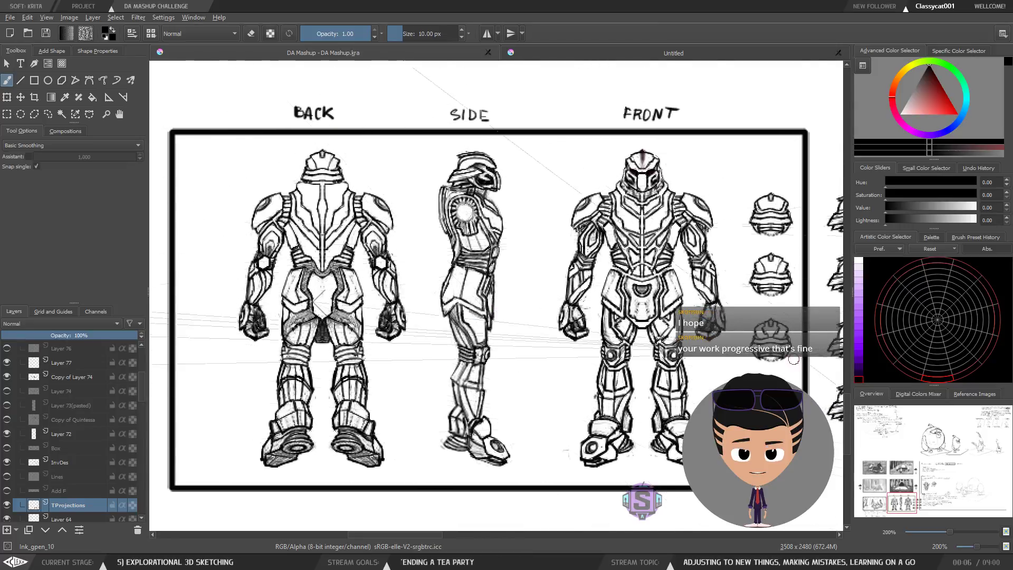
pyautogui.moveTo(589, 284)
pyautogui.mouseDown(button='middle')
pyautogui.moveTo(548, 297)
pyautogui.moveTo(573, 287)
pyautogui.mouseUp(button='middle')
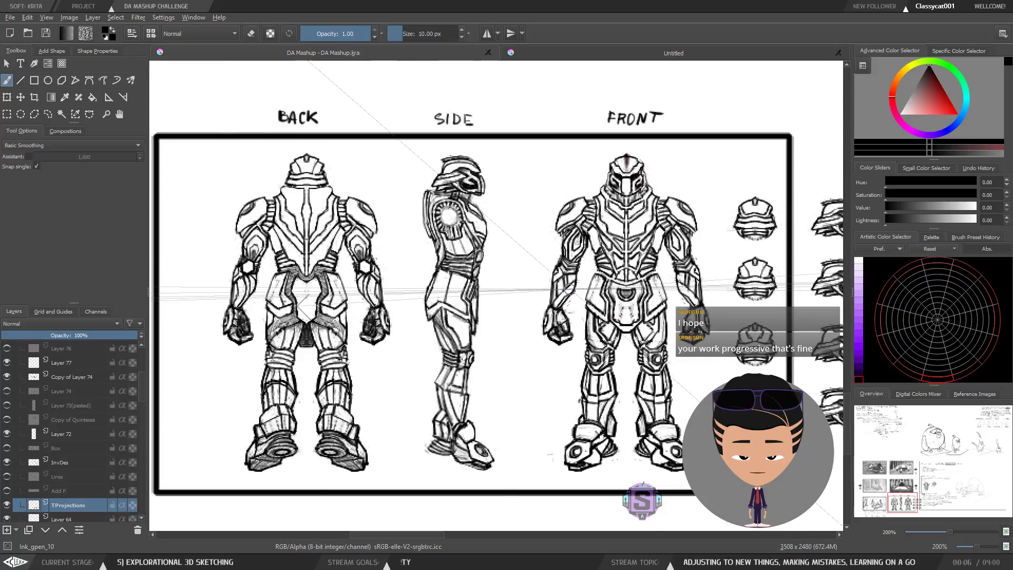
pyautogui.click(553, 51)
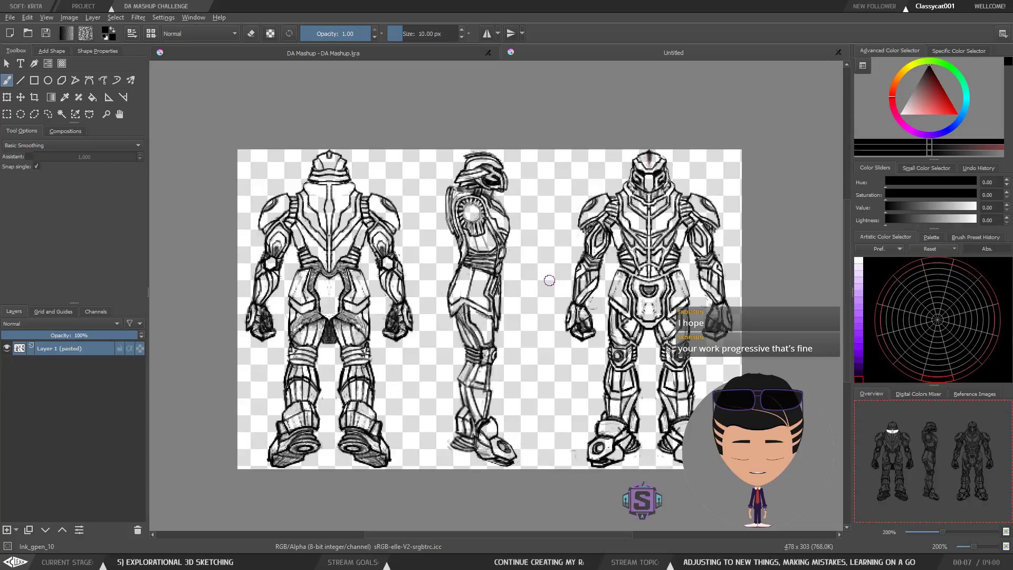
pyautogui.moveTo(563, 299); pyautogui.dragTo(567, 297, button='middle')
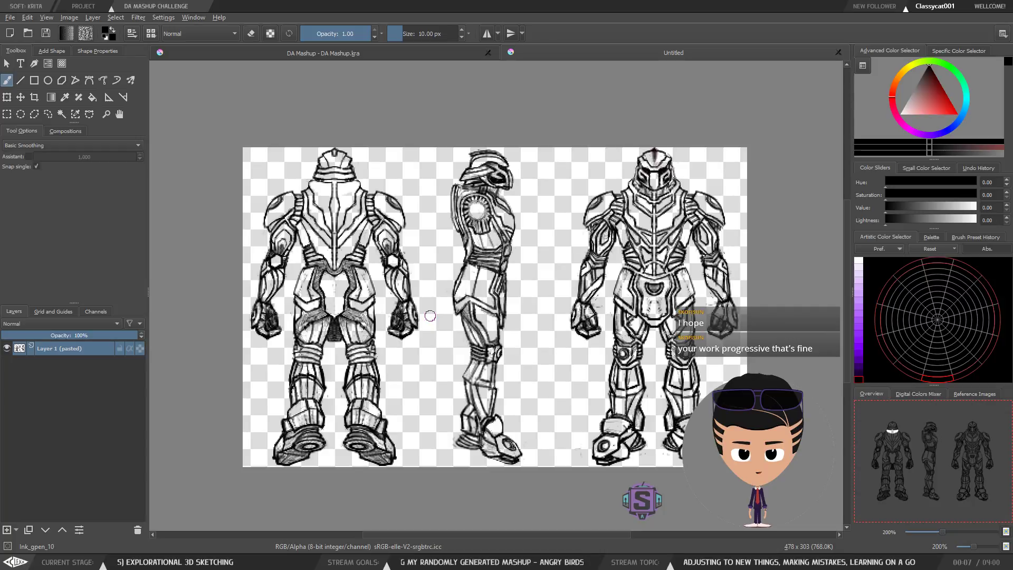
pyautogui.moveTo(461, 312)
pyautogui.mouseDown(button='middle')
pyautogui.moveTo(454, 287)
pyautogui.moveTo(461, 306)
pyautogui.mouseUp(button='middle')
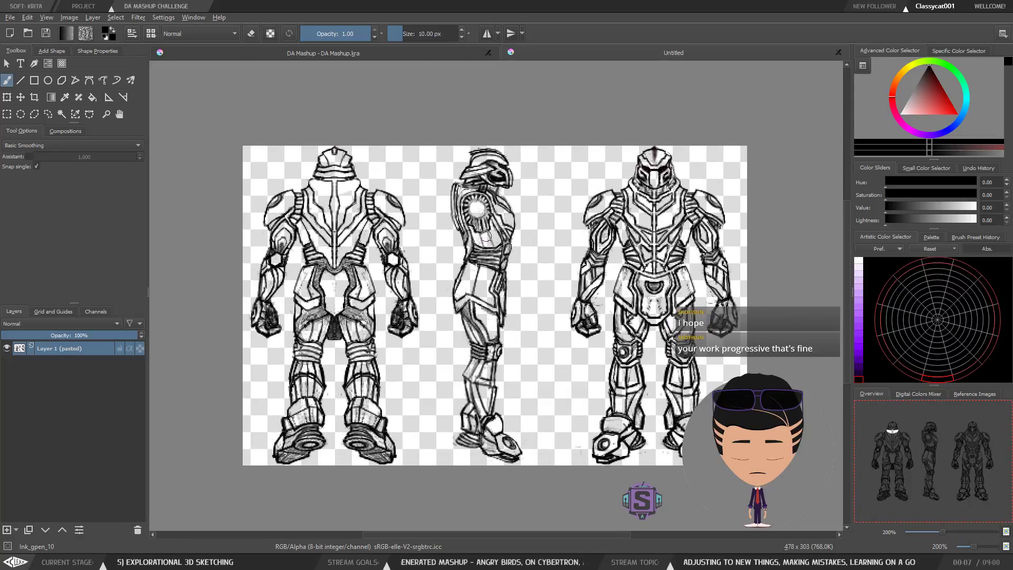
pyautogui.moveTo(454, 192); pyautogui.dragTo(462, 191, button='middle')
pyautogui.hotkey('ctrl', 'r')
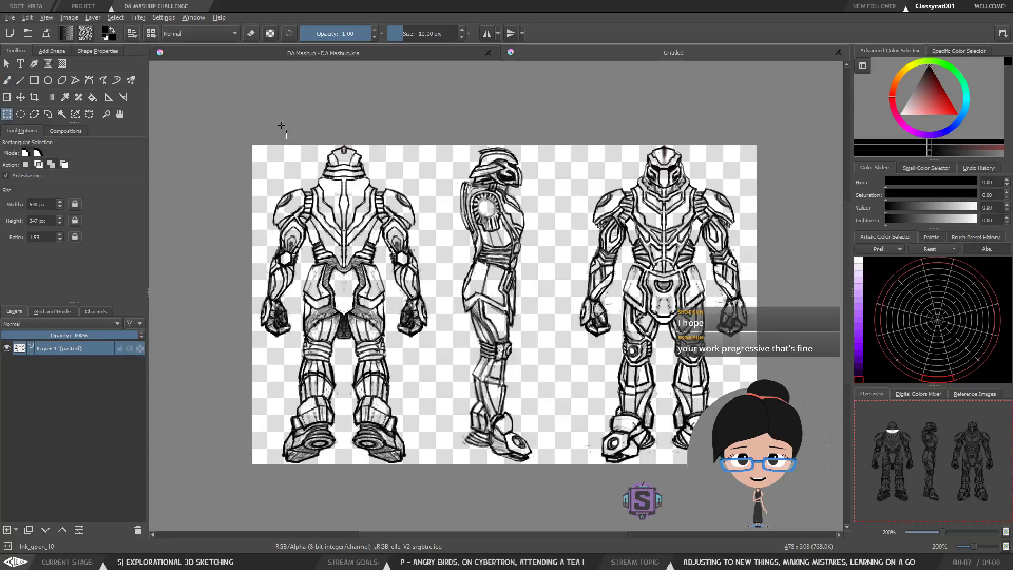
pyautogui.moveTo(226, 105)
pyautogui.mouseDown()
pyautogui.moveTo(865, 517)
pyautogui.moveTo(731, 467)
pyautogui.mouseUp()
pyautogui.moveTo(732, 466); pyautogui.dragTo(772, 481, button='middle')
pyautogui.press('b')
pyautogui.hotkey('ctrl', 'shift', 'a')
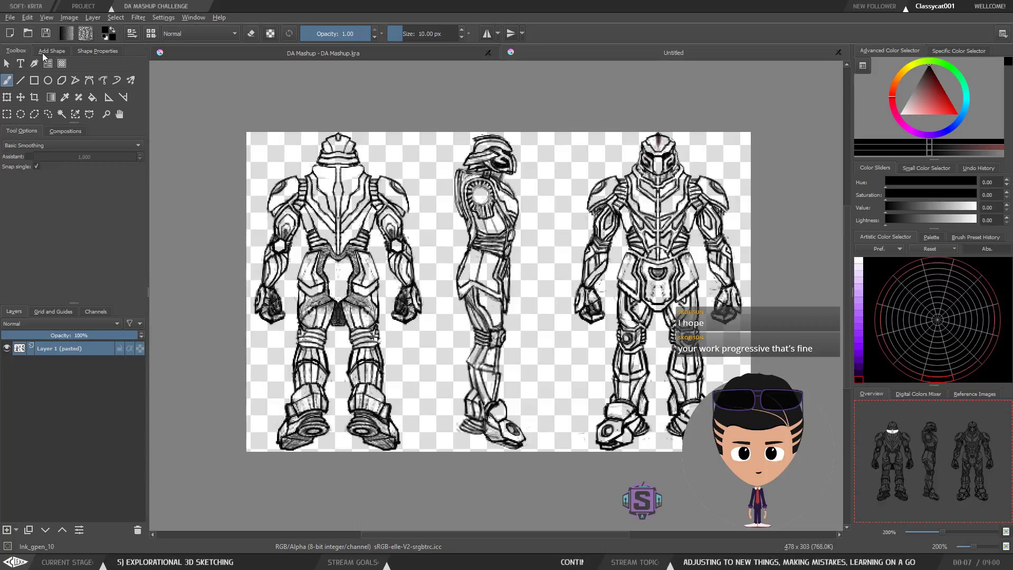
# Step: Start exporting the cropped robot image and check that the destination is the Angry Birds vs Transformers folder
pyautogui.click(10, 17)
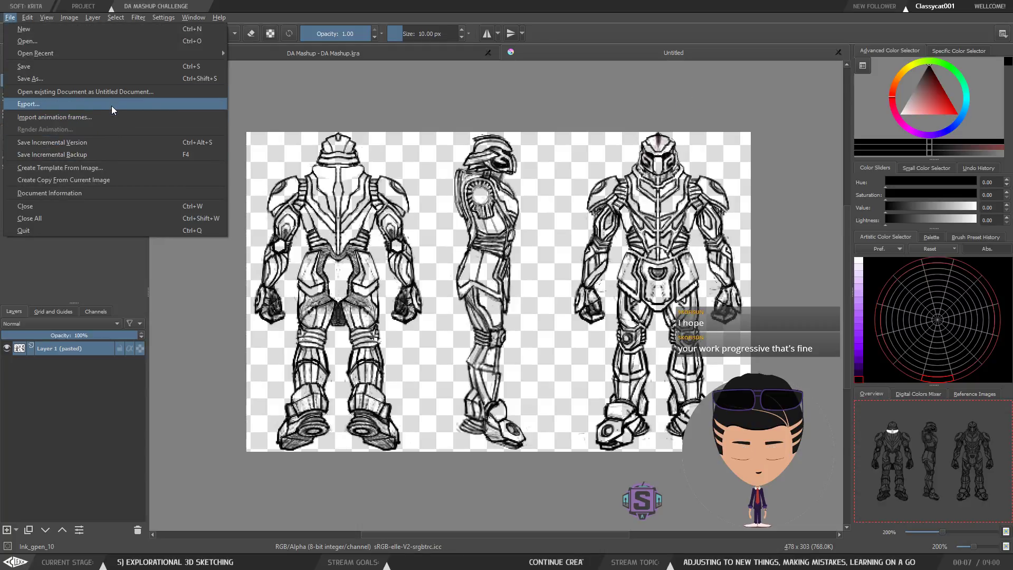
pyautogui.click(51, 107)
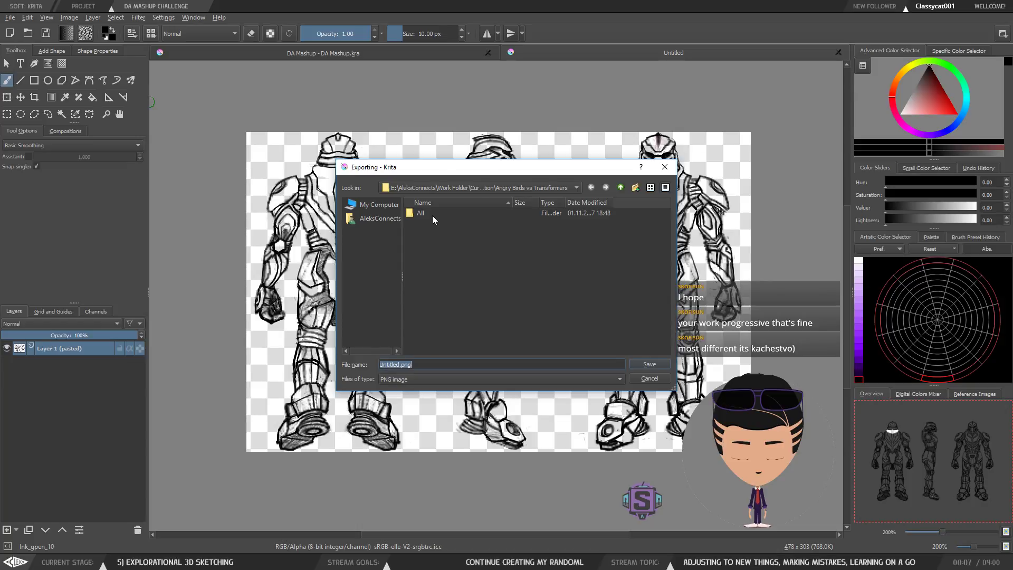
pyautogui.click(542, 188)
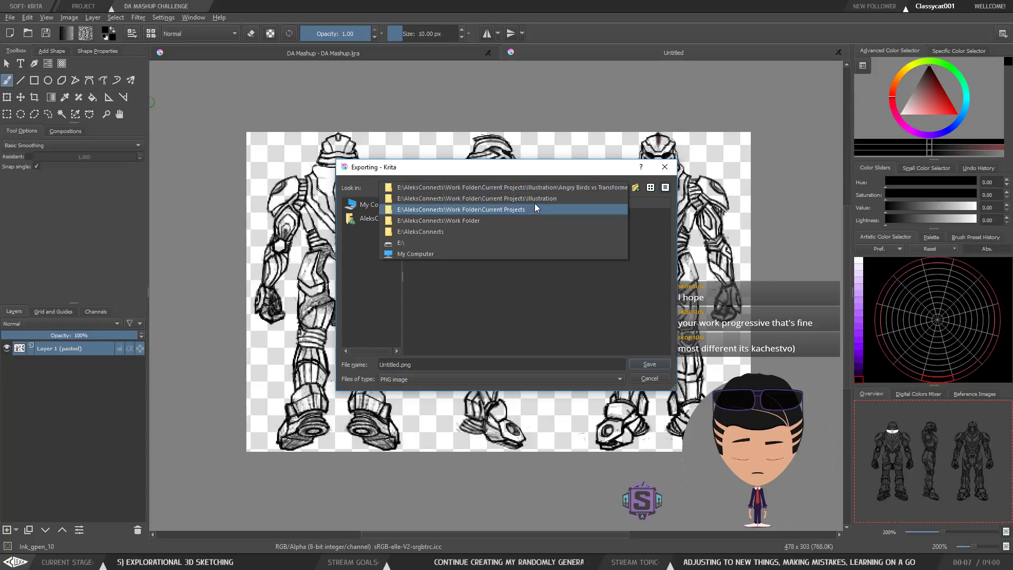
pyautogui.click(543, 188)
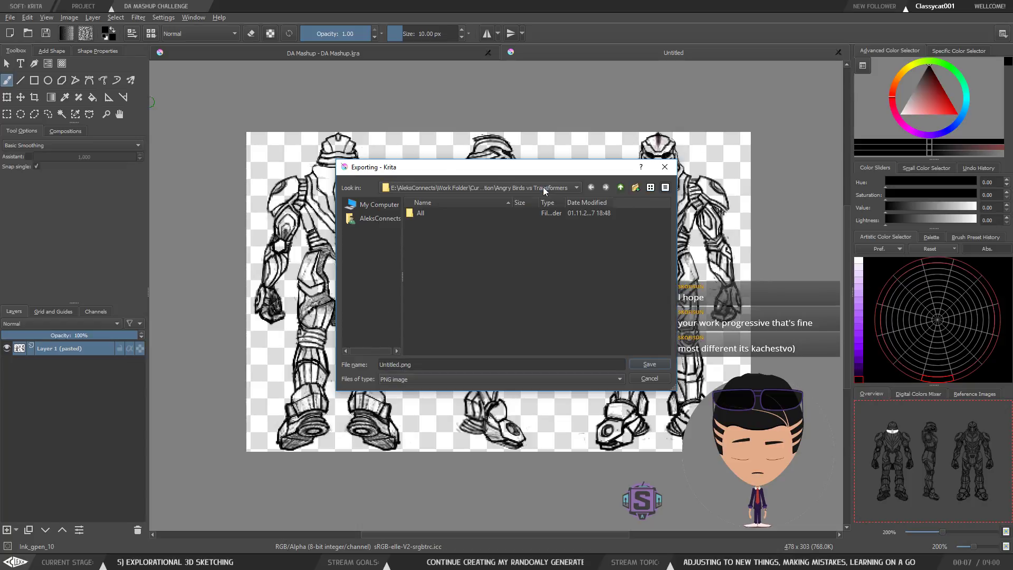
pyautogui.click(434, 379)
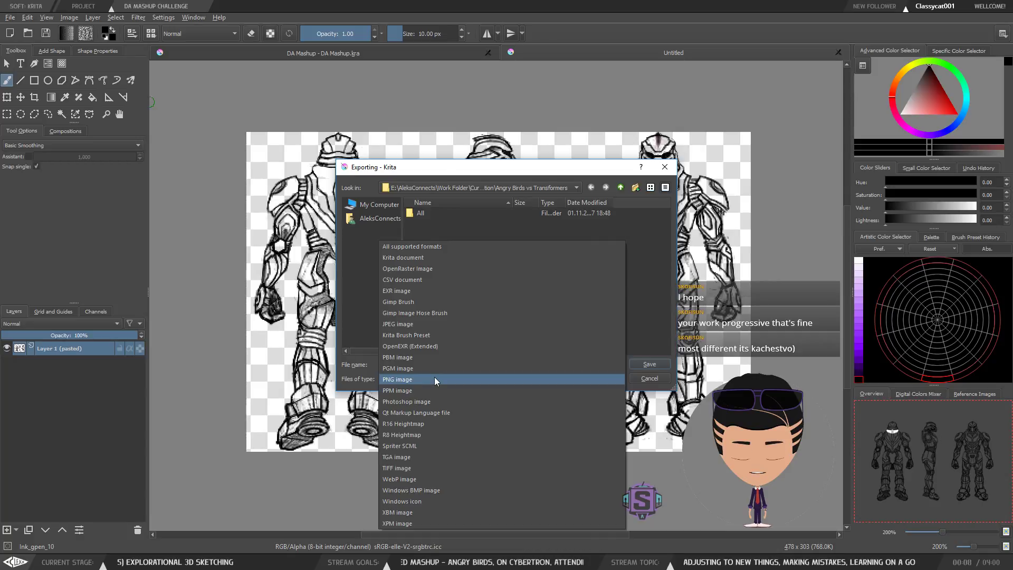
pyautogui.click(654, 265)
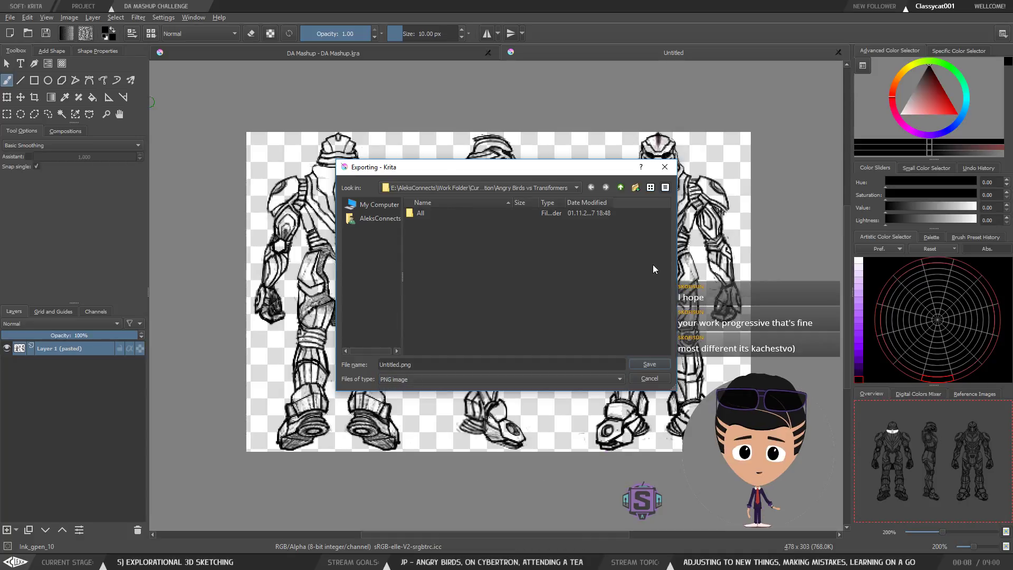
pyautogui.click(400, 364)
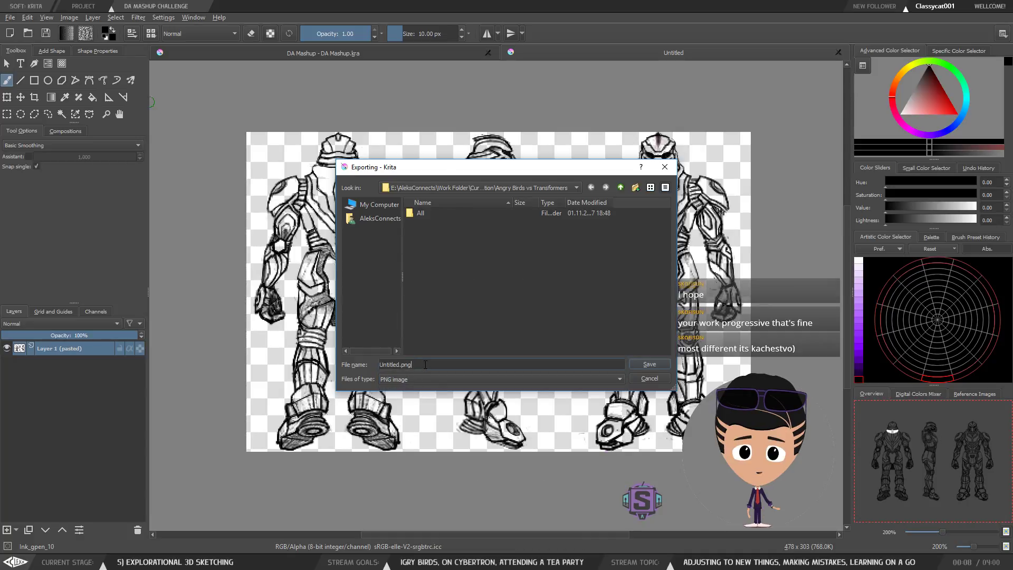
pyautogui.moveTo(400, 364); pyautogui.dragTo(384, 365)
pyautogui.click(397, 364)
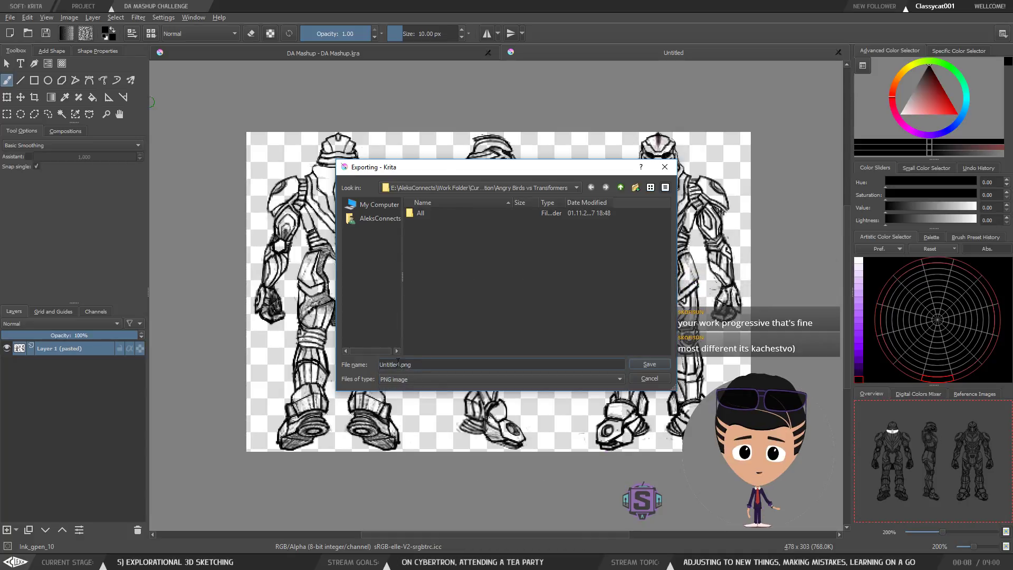
pyautogui.moveTo(393, 365); pyautogui.dragTo(369, 364)
pyautogui.click(412, 365)
pyautogui.click(401, 364)
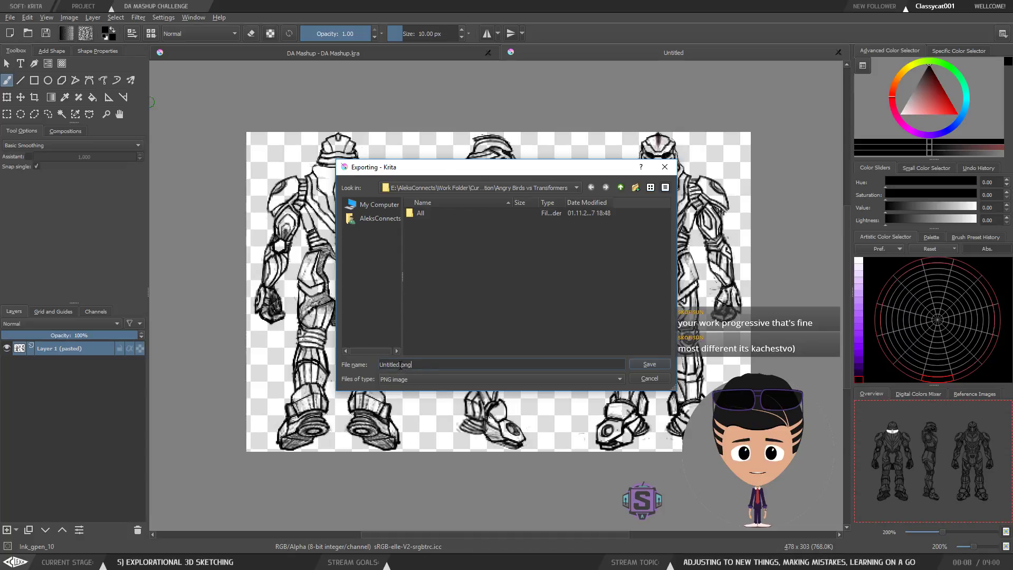
pyautogui.doubleClick(400, 365)
pyautogui.click(402, 366)
pyautogui.moveTo(400, 366); pyautogui.dragTo(376, 368)
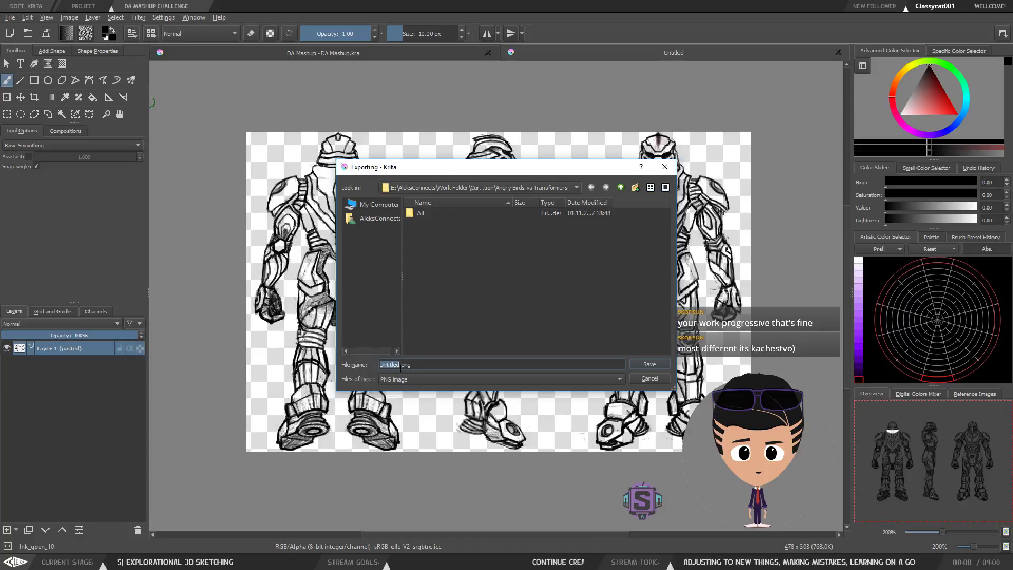
pyautogui.click(421, 379)
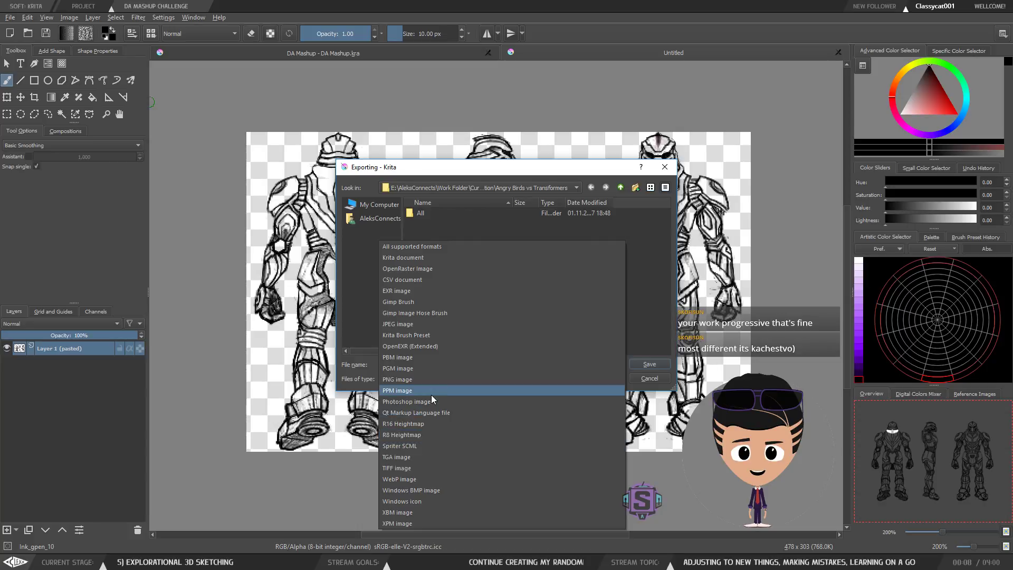
pyautogui.click(432, 380)
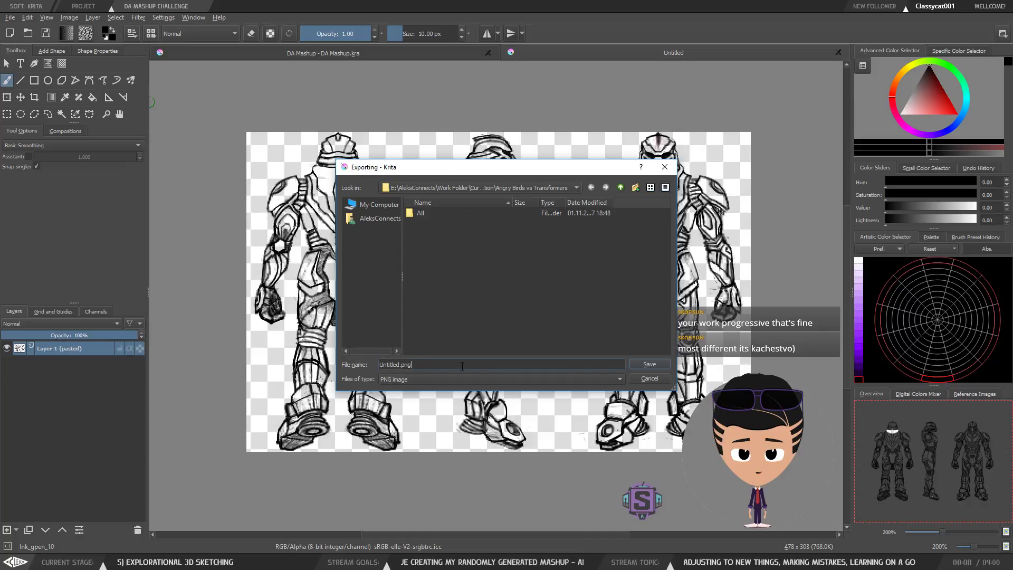
# Step: Change the export format to JPEG image, name the file Full Body All.jpg and save it
pyautogui.click(402, 379)
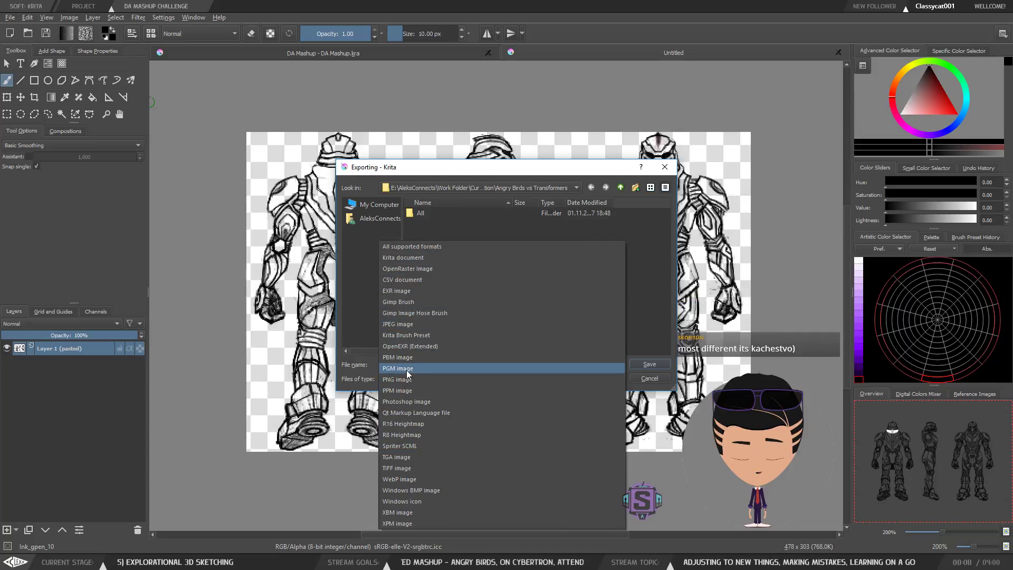
pyautogui.click(413, 324)
pyautogui.moveTo(400, 365); pyautogui.dragTo(369, 369)
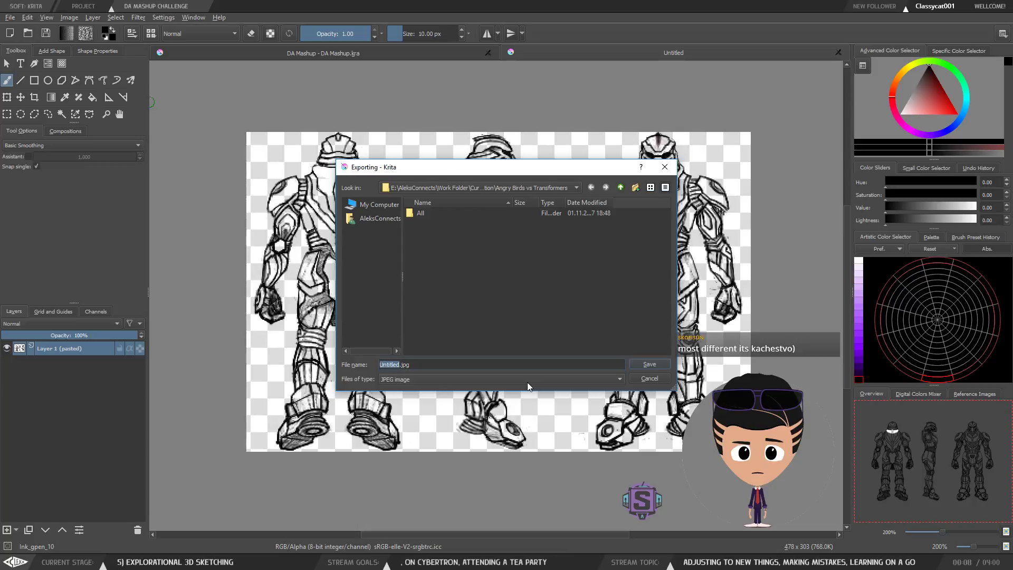
pyautogui.write('Full Body All')
pyautogui.moveTo(528, 159)
pyautogui.mouseDown()
pyautogui.moveTo(529, 180)
pyautogui.moveTo(532, 141)
pyautogui.moveTo(511, 230)
pyautogui.moveTo(549, 230)
pyautogui.moveTo(496, 169)
pyautogui.moveTo(657, 302)
pyautogui.moveTo(203, 170)
pyautogui.moveTo(574, 129)
pyautogui.moveTo(530, 173)
pyautogui.mouseUp()
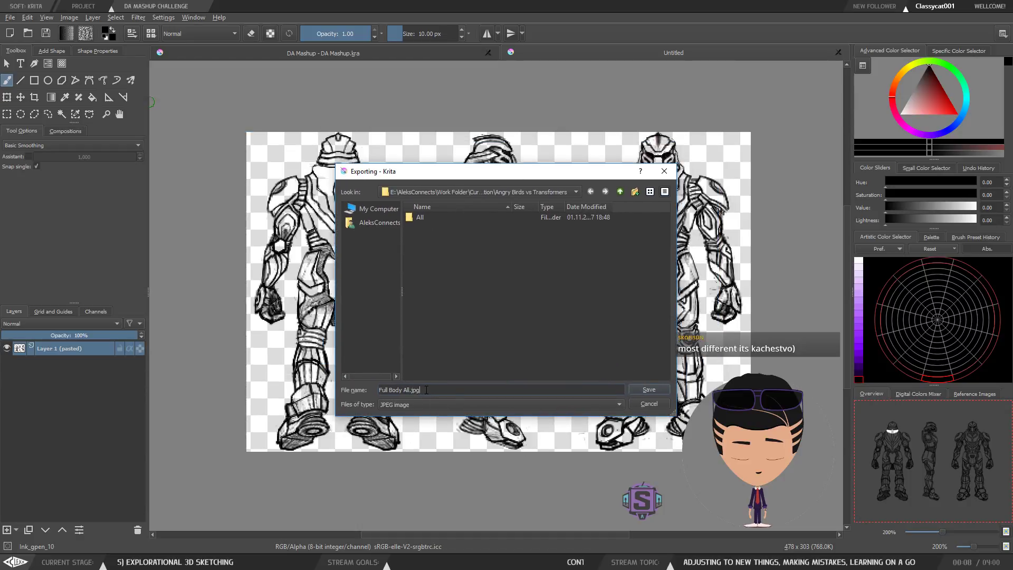
pyautogui.click(648, 390)
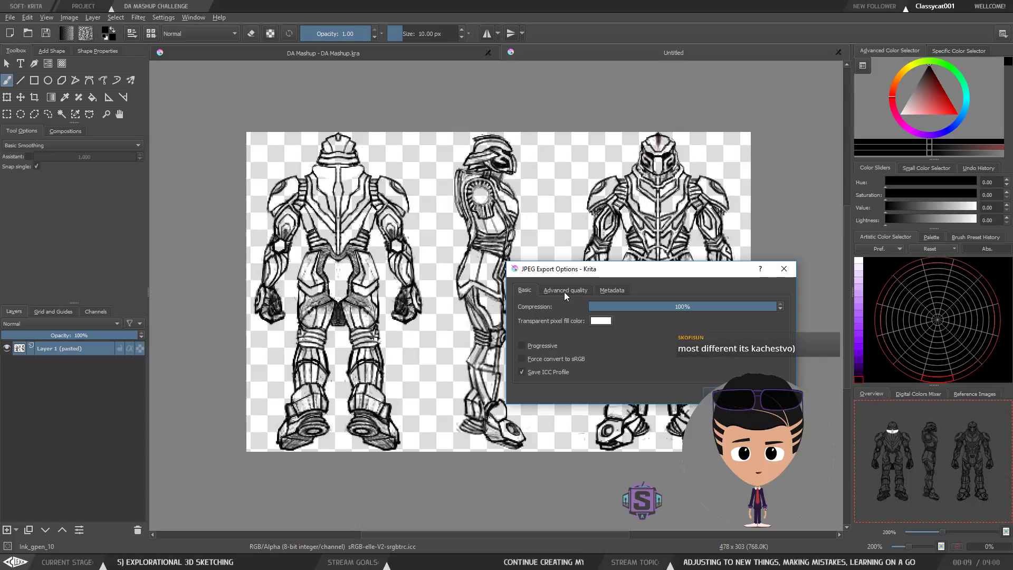
# Step: Set the JPEG compression value to 100% and accept white as the transparent pixel fill color
pyautogui.moveTo(776, 309); pyautogui.dragTo(905, 322)
pyautogui.moveTo(759, 308); pyautogui.dragTo(890, 330)
pyautogui.moveTo(742, 310); pyautogui.dragTo(611, 308)
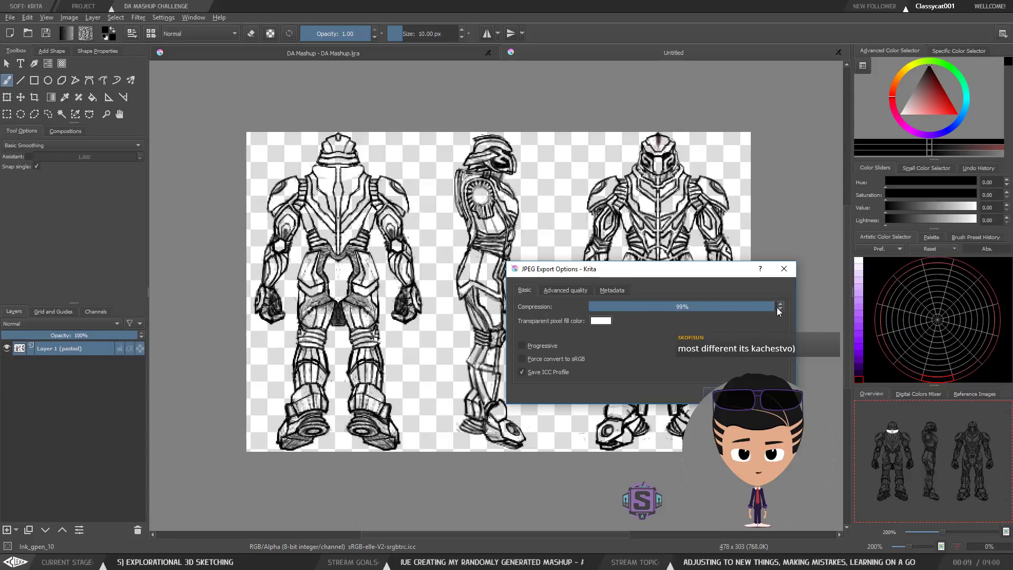
pyautogui.moveTo(750, 309); pyautogui.dragTo(811, 305)
pyautogui.moveTo(683, 274); pyautogui.dragTo(597, 286)
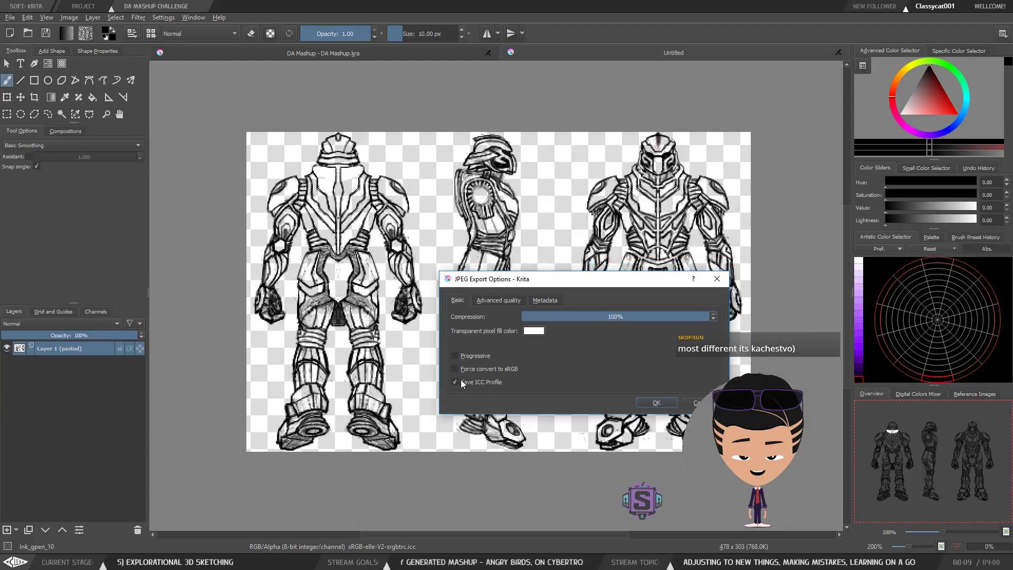
pyautogui.click(541, 332)
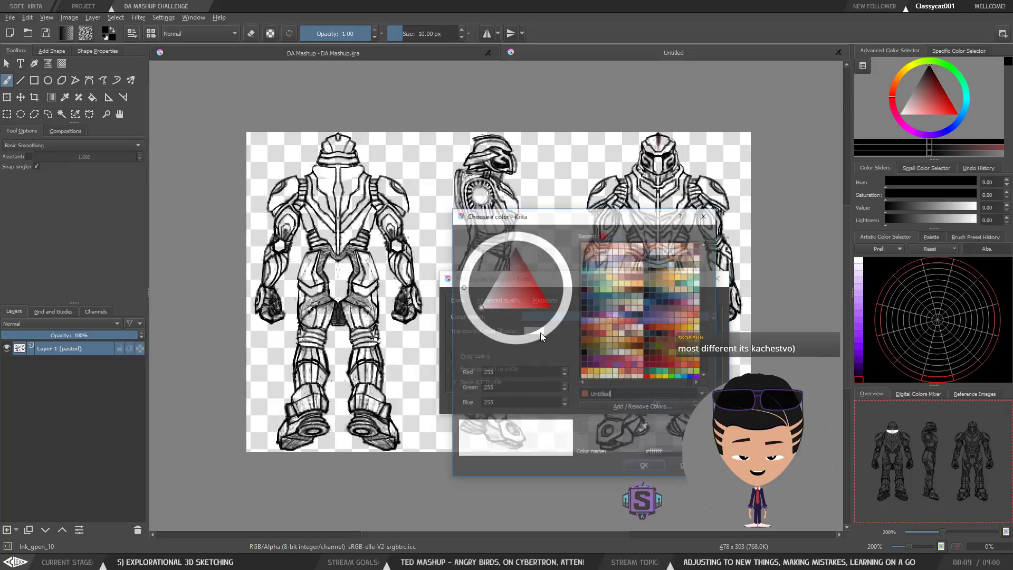
pyautogui.click(645, 467)
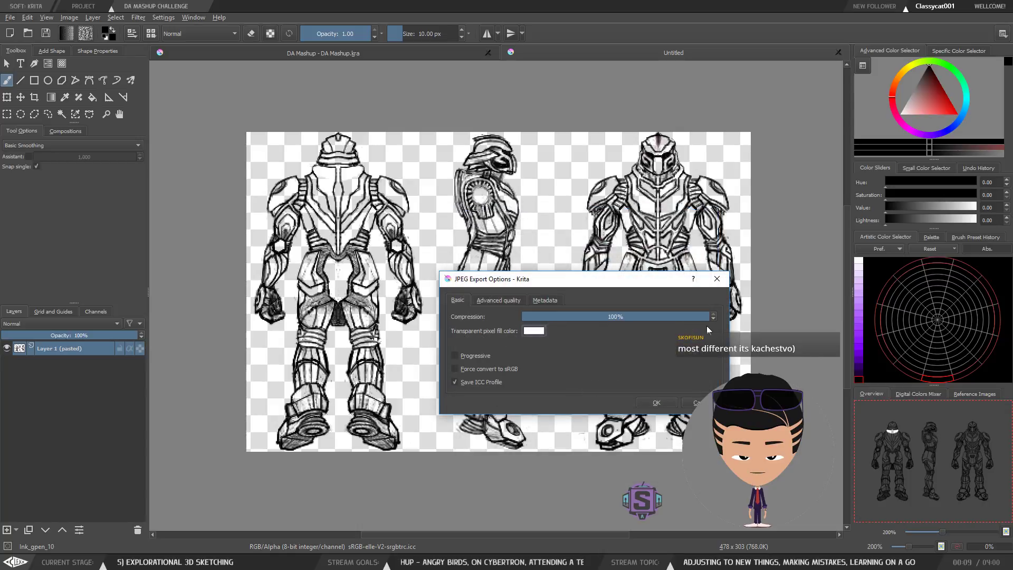
pyautogui.moveTo(707, 316); pyautogui.dragTo(650, 318)
pyautogui.moveTo(561, 318); pyautogui.dragTo(765, 327)
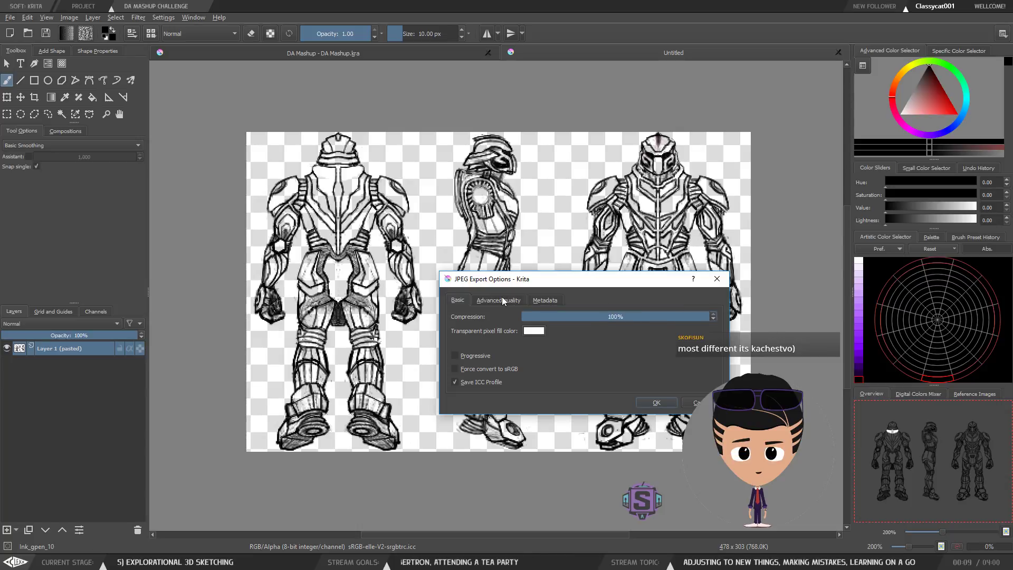
# Step: Review the metadata and advanced quality options of the JPEG export, and accept the export
pyautogui.click(561, 299)
pyautogui.click(521, 299)
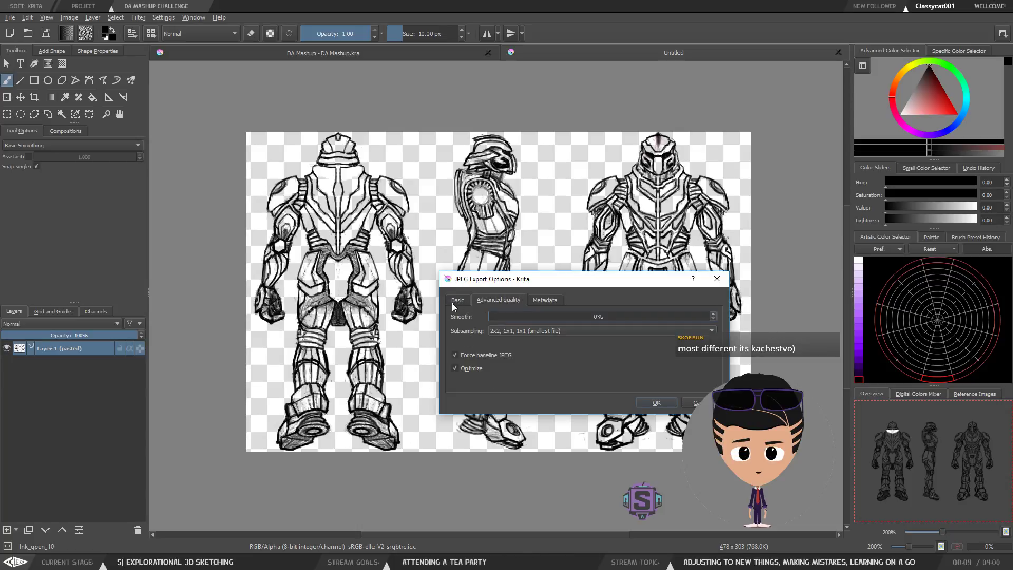
pyautogui.click(455, 301)
pyautogui.click(654, 404)
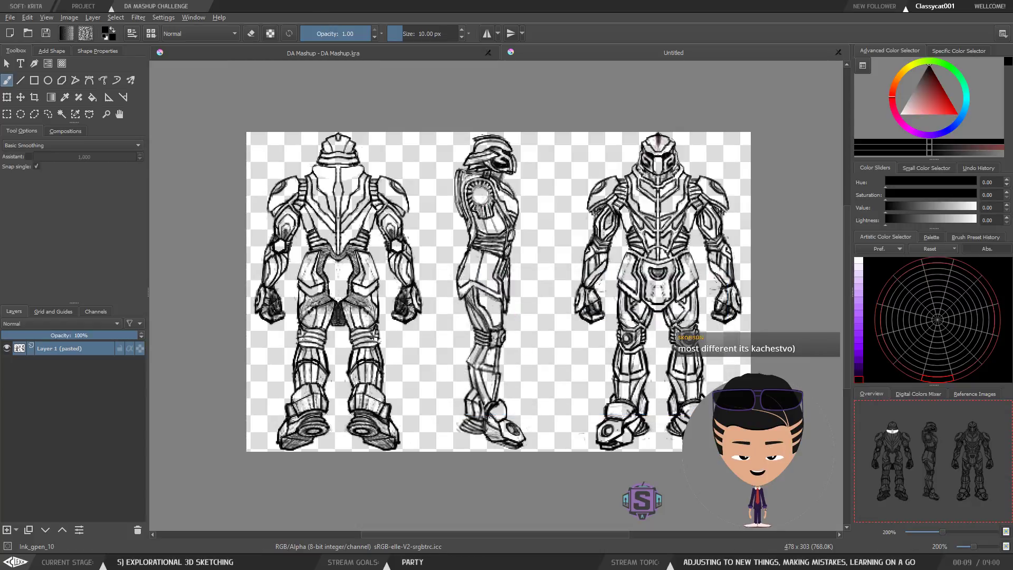
# Step: Switch to FastStone Image Viewer, open Full Body All.jpg for cropping and frame the front view at about 174 x 303 pixels
pyautogui.hotkey('alt', 'Tab')
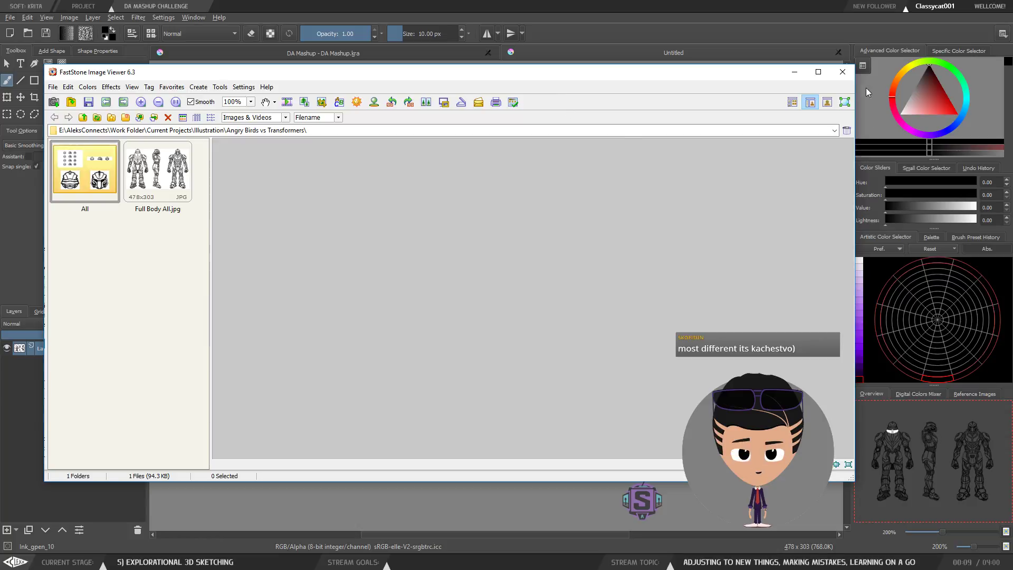
pyautogui.click(819, 72)
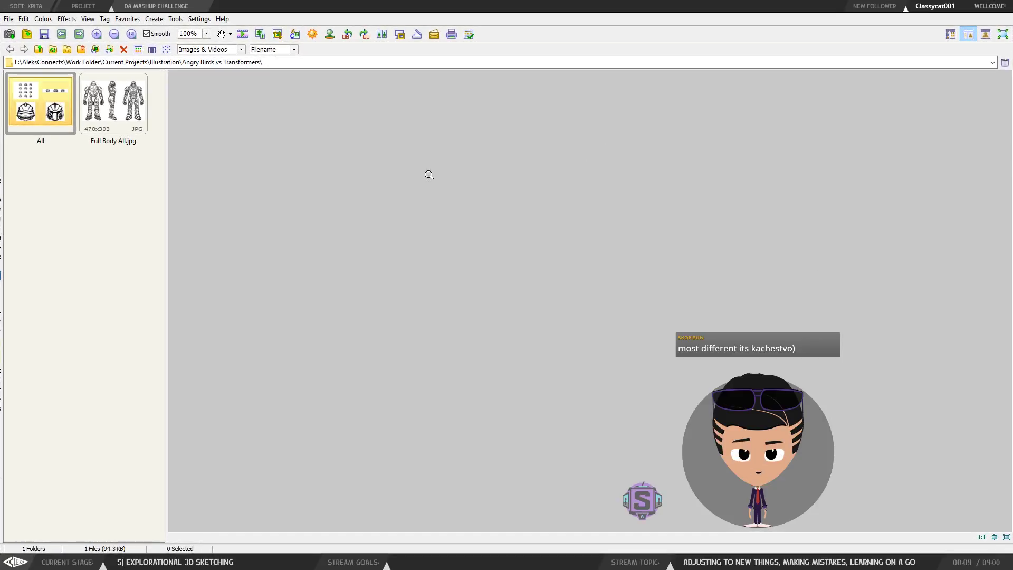
pyautogui.click(115, 117)
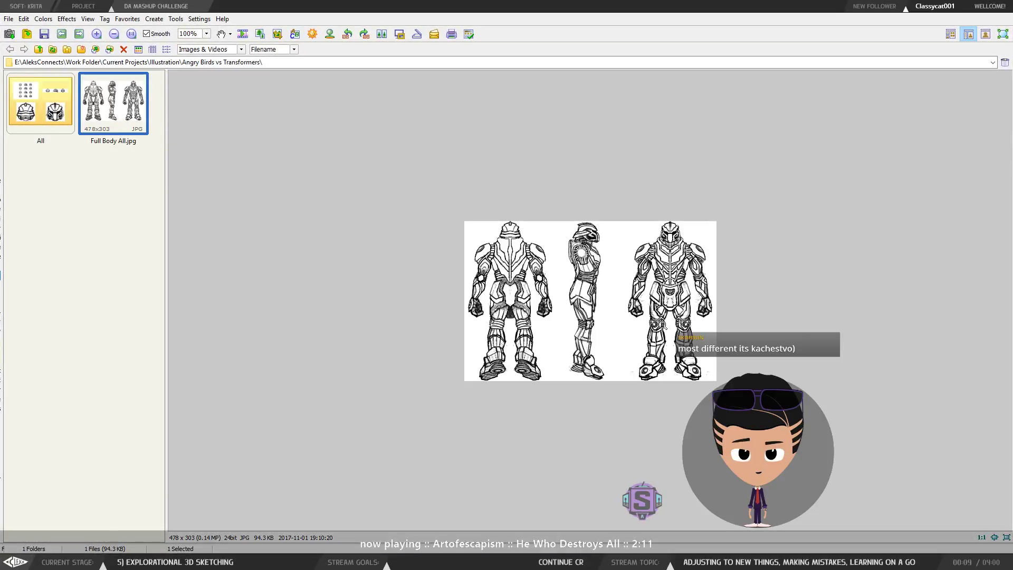
pyautogui.click(277, 33)
pyautogui.moveTo(566, 478); pyautogui.dragTo(536, 500)
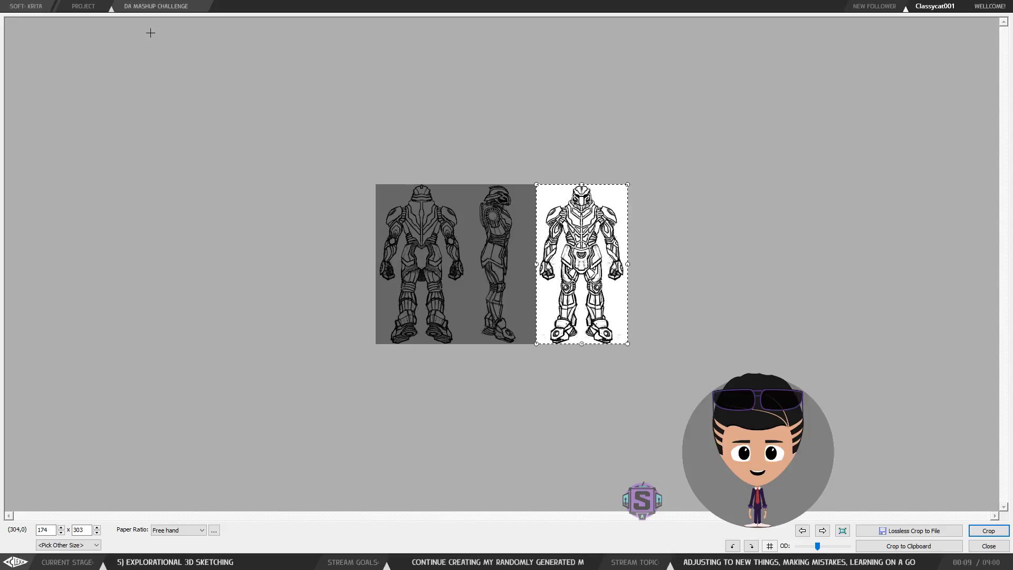
# Step: Fine-tune the inner edge of the crop frame around the front view to a size of 175 x 303 pixels
pyautogui.scroll(4, 600, 285)
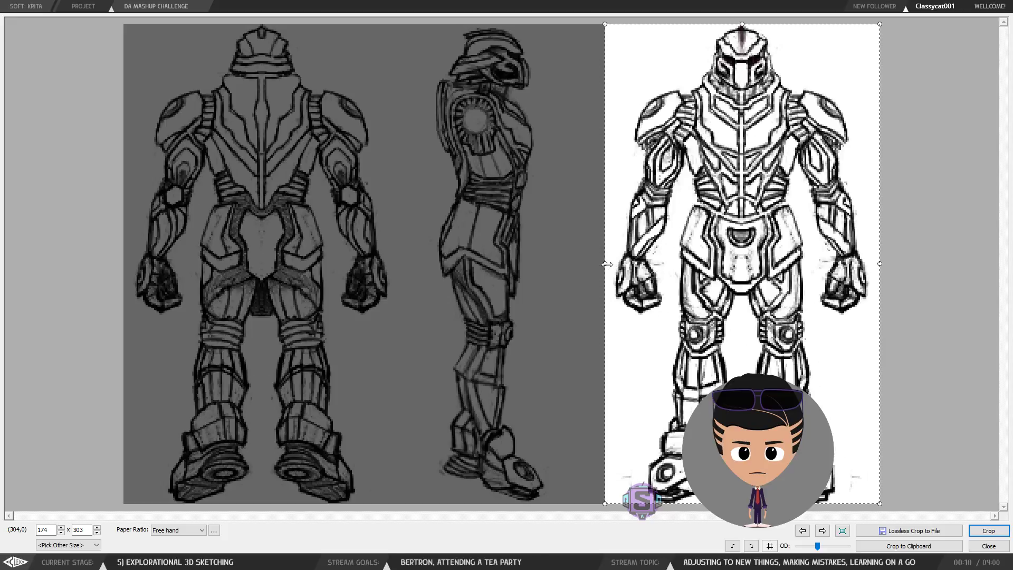
pyautogui.moveTo(605, 265); pyautogui.dragTo(605, 266)
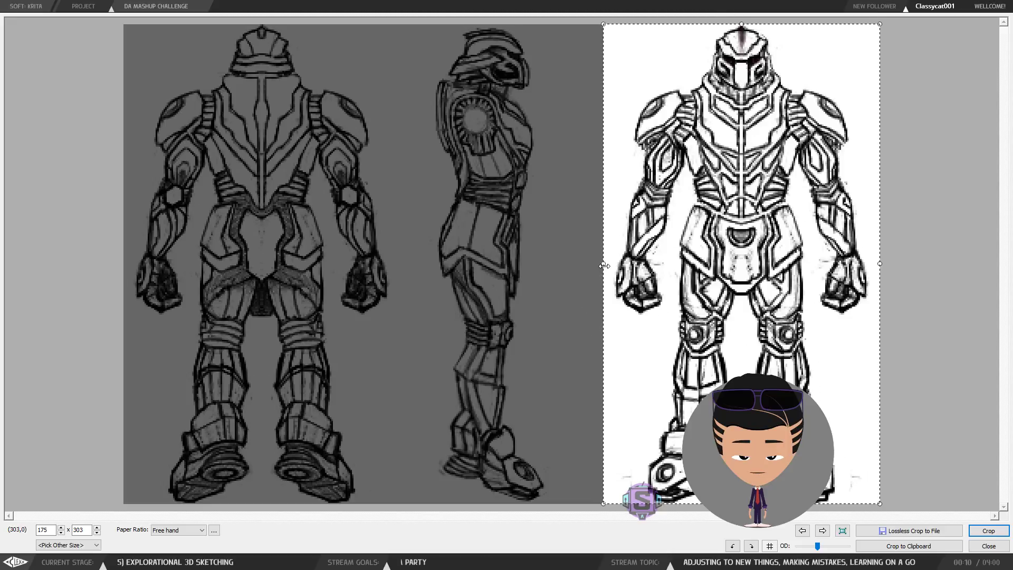
pyautogui.moveTo(605, 267); pyautogui.dragTo(606, 267)
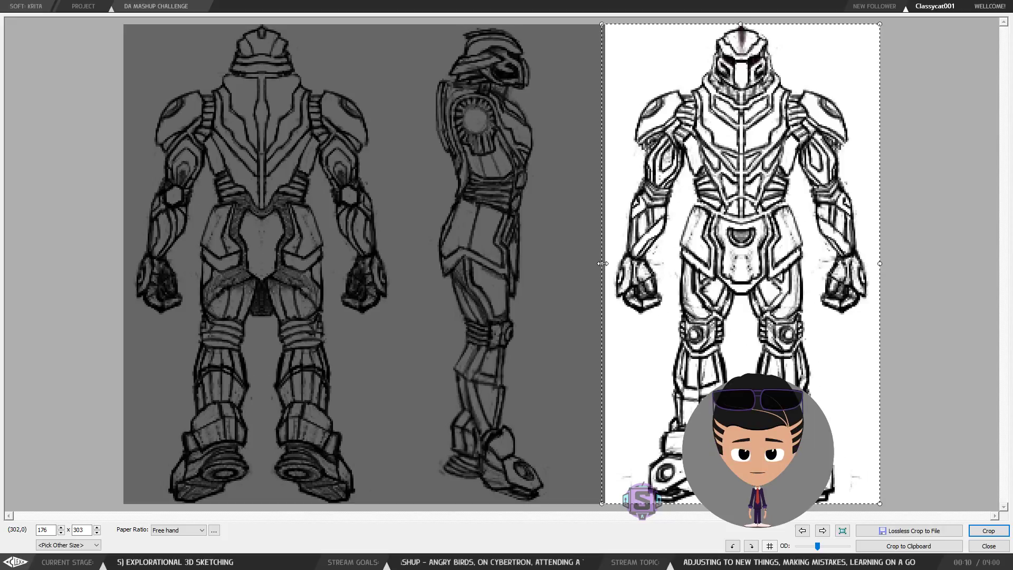
pyautogui.moveTo(603, 263); pyautogui.dragTo(605, 264)
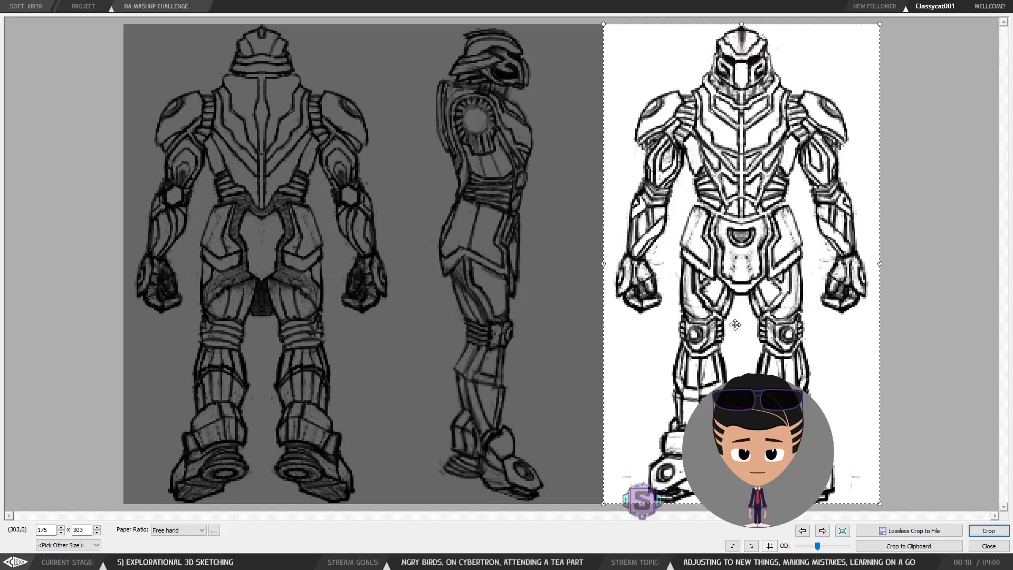
pyautogui.click(82, 530)
pyautogui.doubleClick(82, 531)
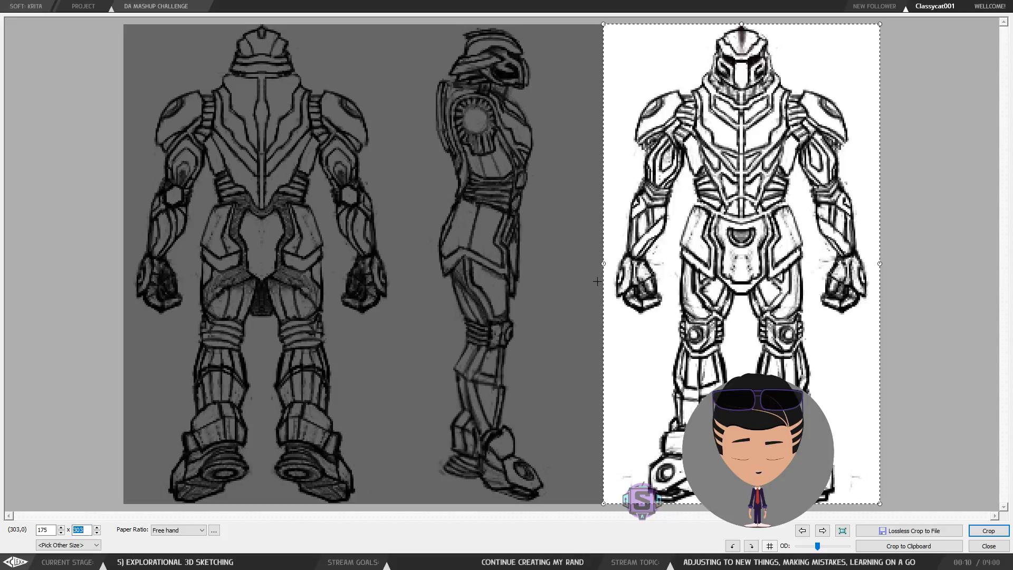
# Step: Save the framed front view as a lossless JPEG crop named Full Body F
pyautogui.click(929, 533)
pyautogui.click(501, 362)
pyautogui.moveTo(523, 362); pyautogui.dragTo(491, 364)
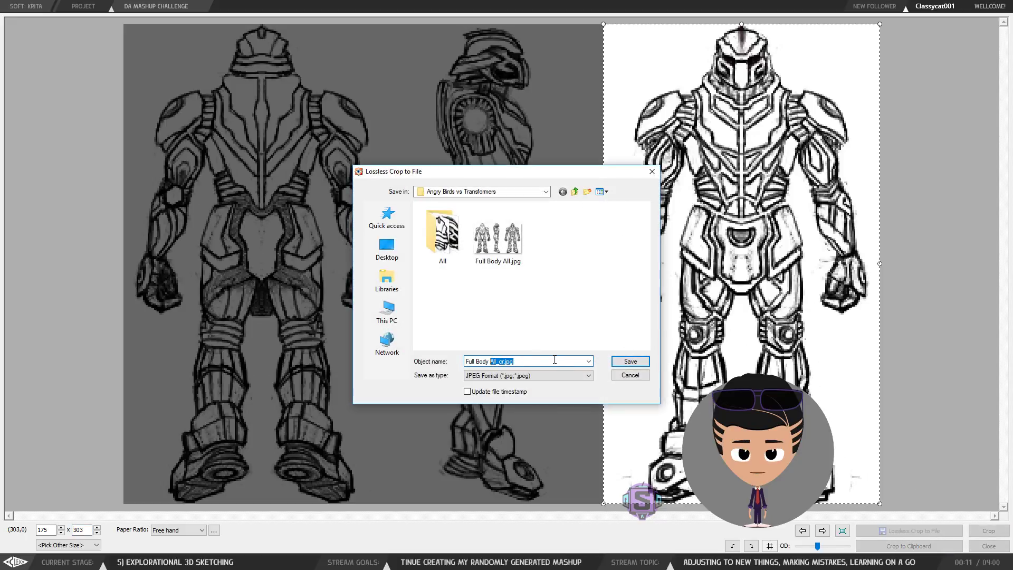
pyautogui.write('F')
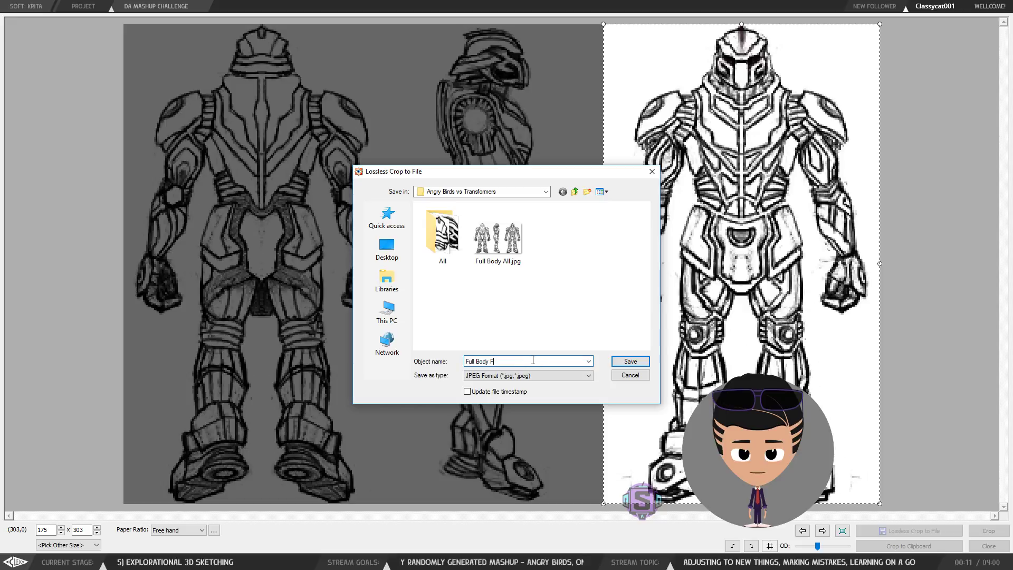
pyautogui.click(640, 376)
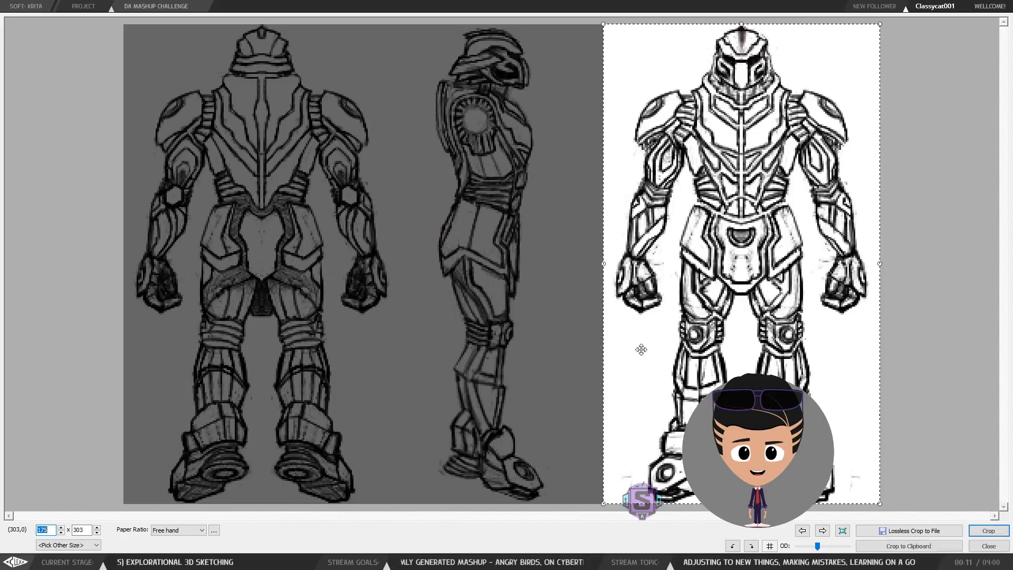
# Step: Move the 175 x 303 crop frame onto the back view and save it as a lossless crop named Full Body B
pyautogui.moveTo(760, 238)
pyautogui.mouseDown()
pyautogui.moveTo(738, 255)
pyautogui.moveTo(267, 297)
pyautogui.mouseUp()
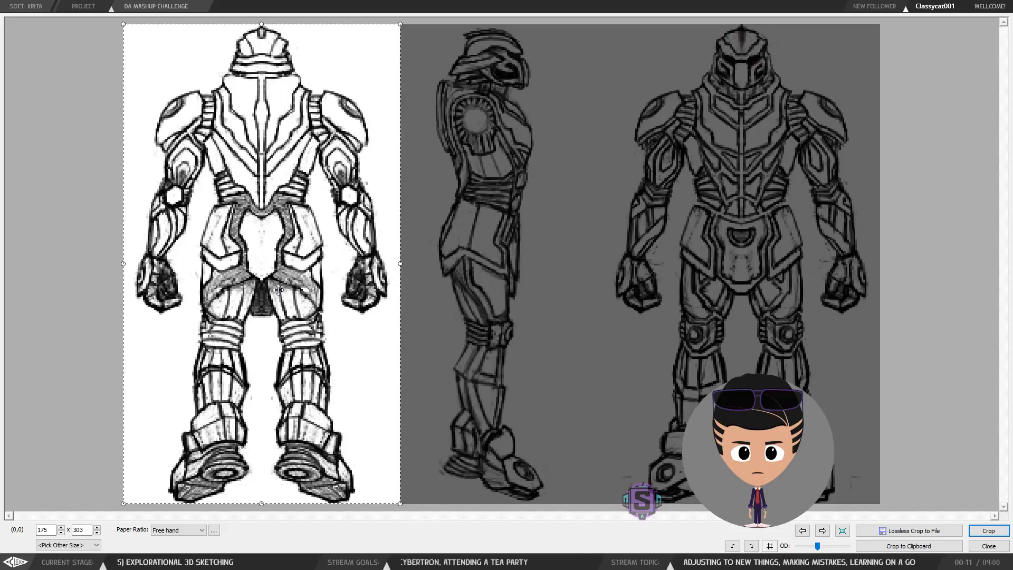
pyautogui.moveTo(278, 290); pyautogui.dragTo(279, 290)
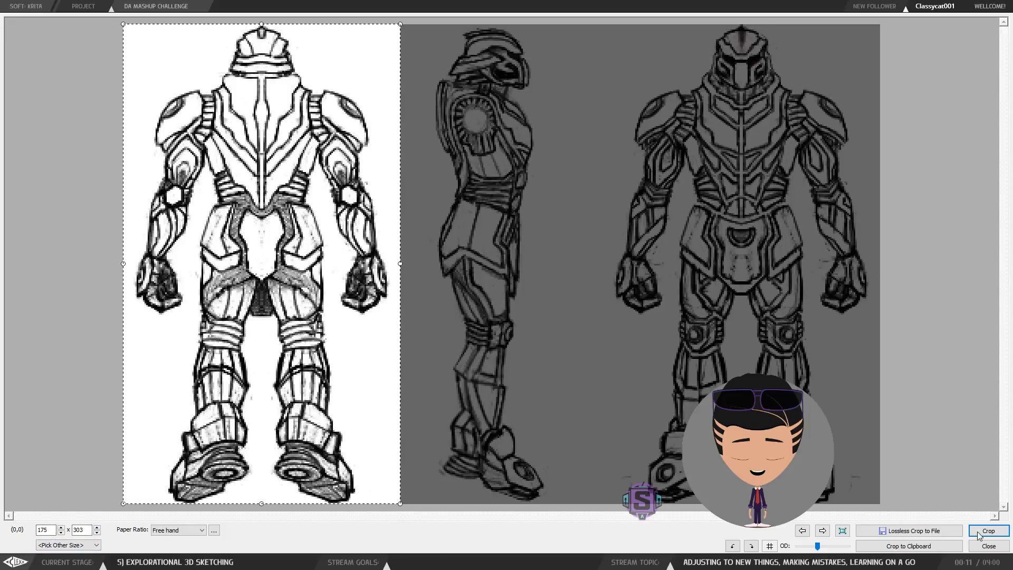
pyautogui.click(910, 531)
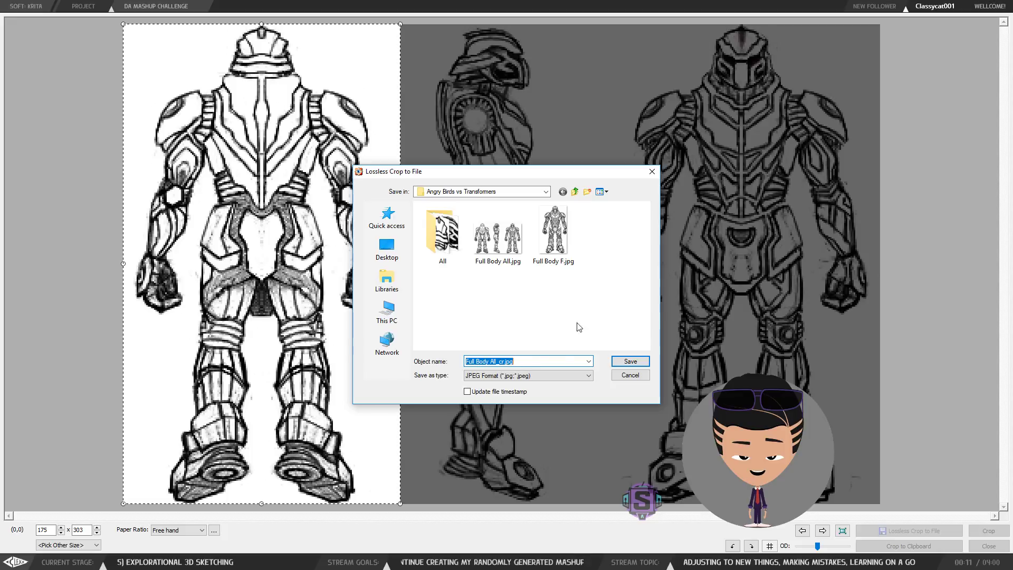
pyautogui.click(570, 227)
pyautogui.click(527, 375)
pyautogui.click(528, 382)
pyautogui.moveTo(506, 362); pyautogui.dragTo(495, 362)
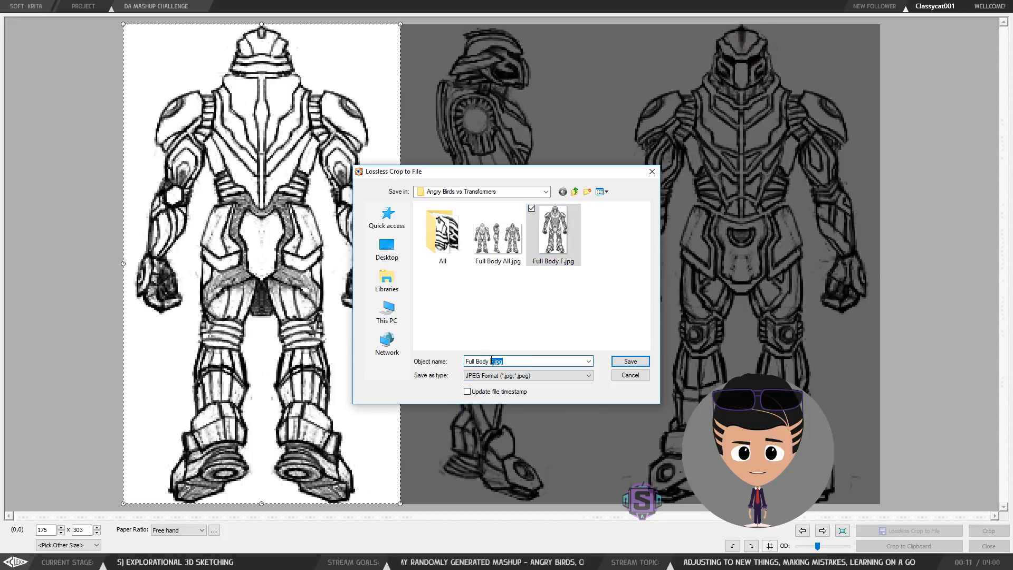
pyautogui.write('B')
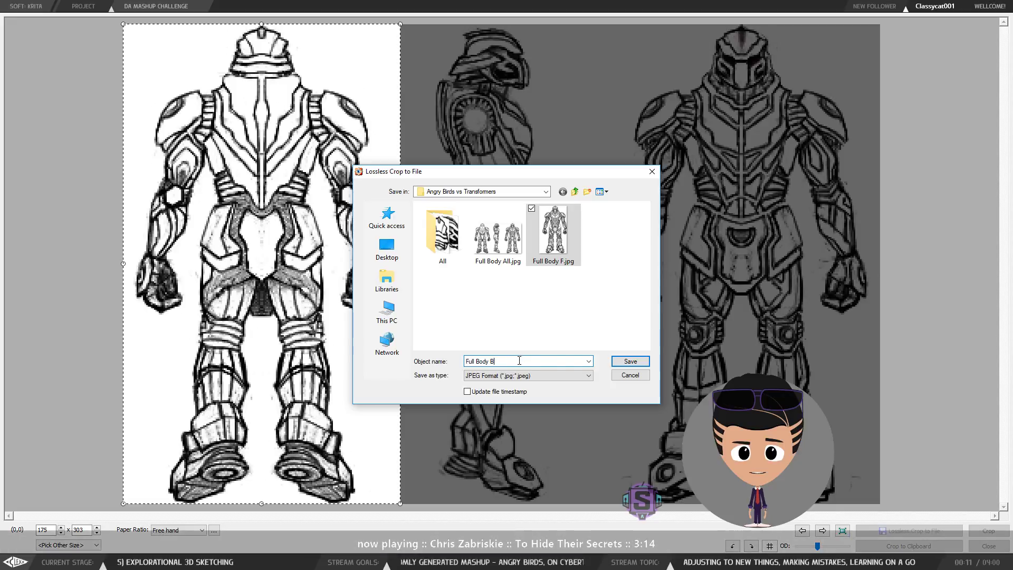
pyautogui.click(628, 361)
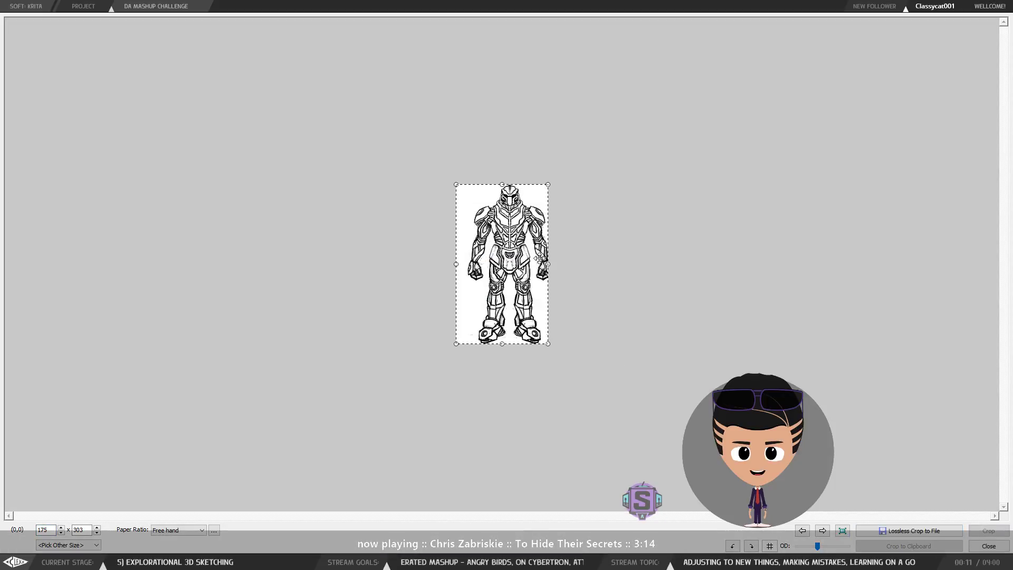
# Step: Close the crop view and compare the figure alignment in Full Body F.jpg and Full Body B.jpg, with Full Body All.jpg as reference
pyautogui.click(988, 546)
pyautogui.click(102, 182)
pyautogui.click(60, 181)
pyautogui.click(106, 178)
pyautogui.click(51, 179)
pyautogui.click(91, 178)
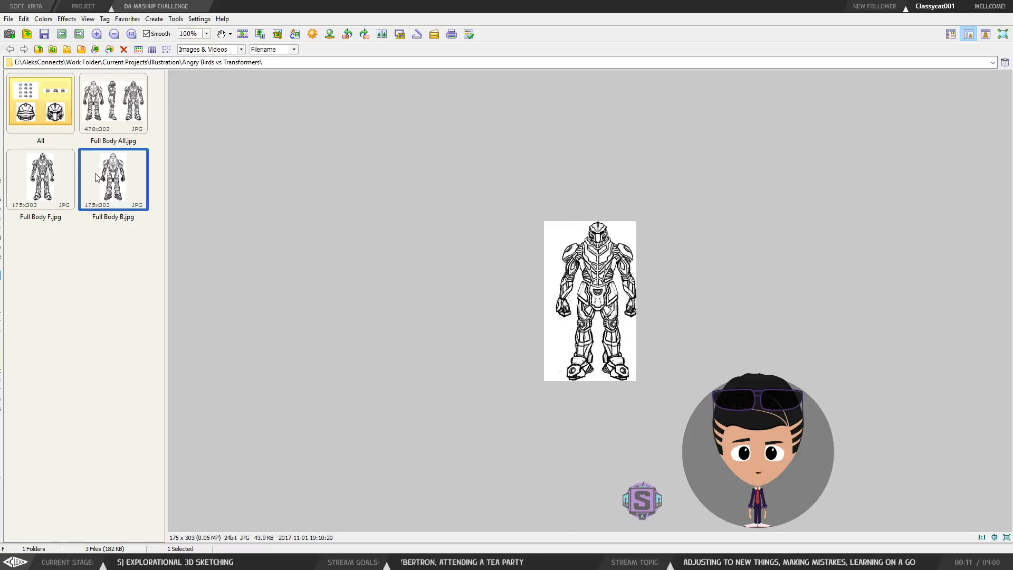
pyautogui.click(45, 177)
pyautogui.click(113, 115)
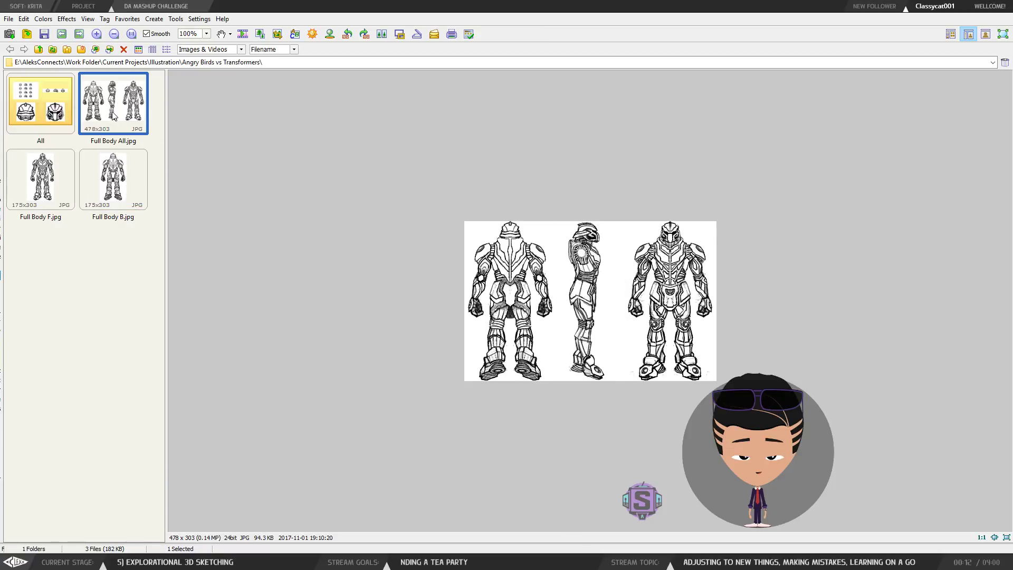
pyautogui.click(50, 175)
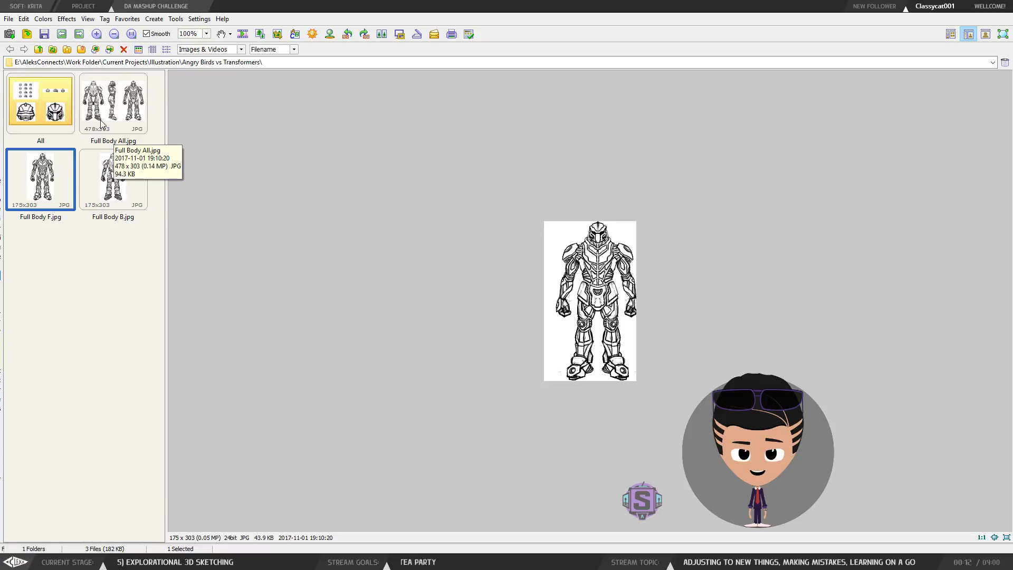
pyautogui.click(110, 193)
pyautogui.click(42, 195)
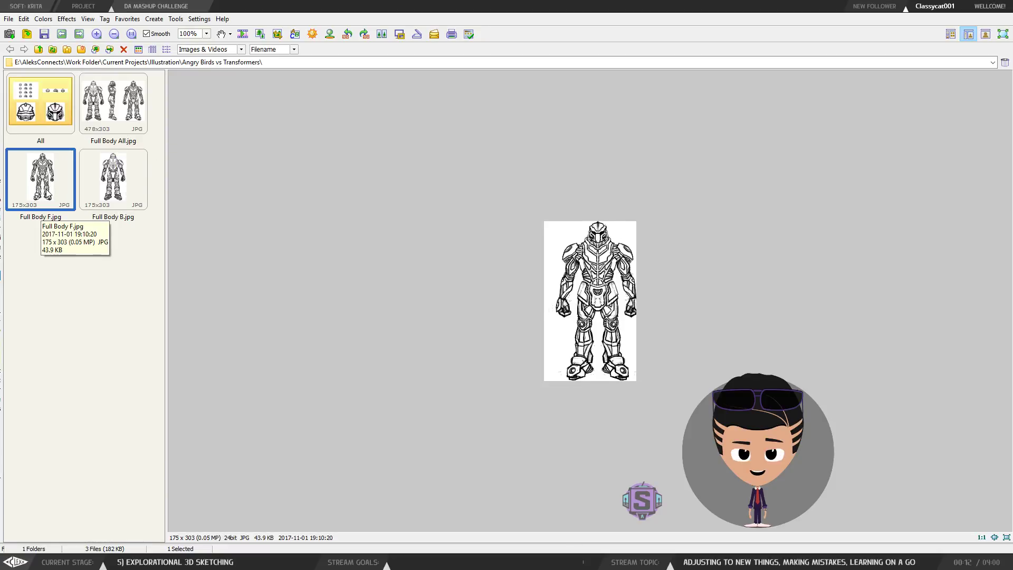
# Step: Reopen the crop view, go back to Full Body All.jpg and place the 175 x 303 frame over the front view
pyautogui.click(277, 34)
pyautogui.moveTo(468, 167); pyautogui.dragTo(584, 409)
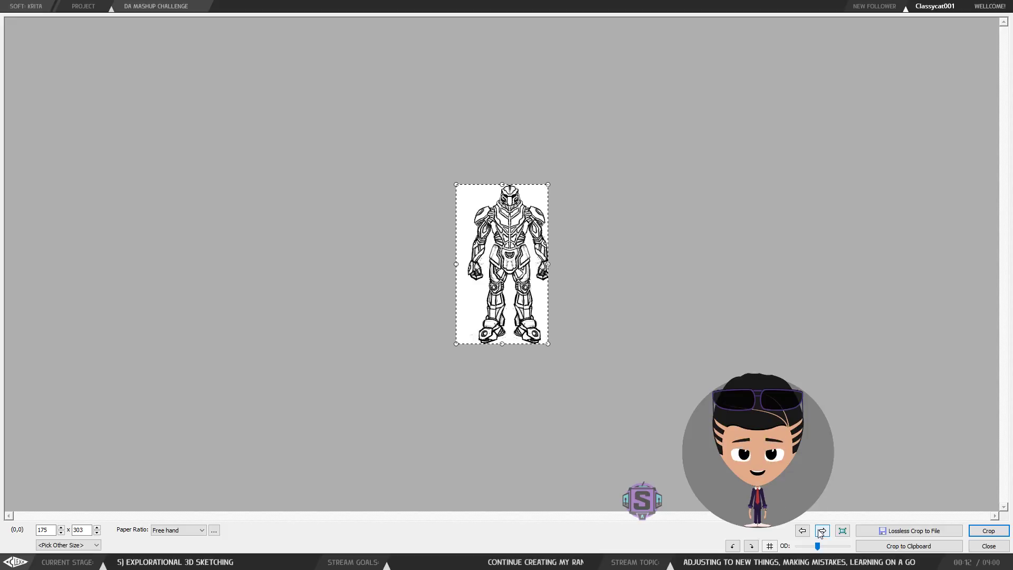
pyautogui.click(802, 530)
pyautogui.scroll(1, 499, 264)
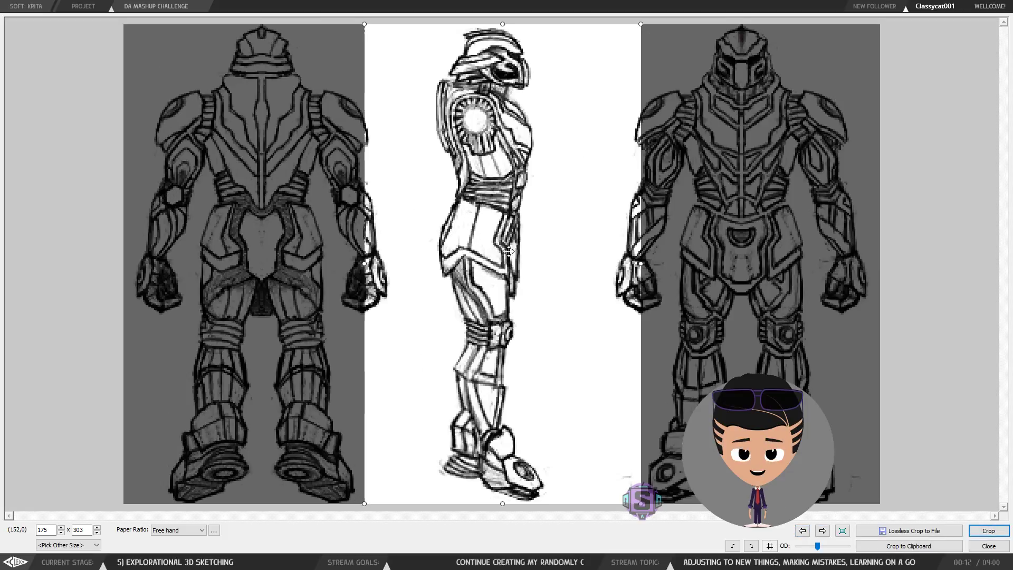
pyautogui.moveTo(499, 264); pyautogui.dragTo(784, 325)
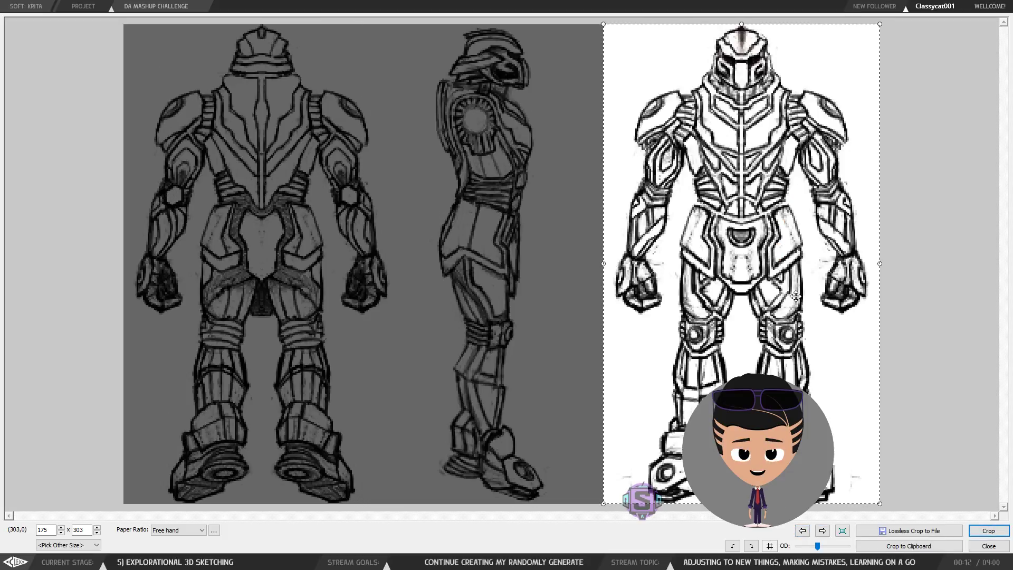
# Step: Save the front view crop losslessly as Full Body F, replacing the existing file
pyautogui.click(916, 531)
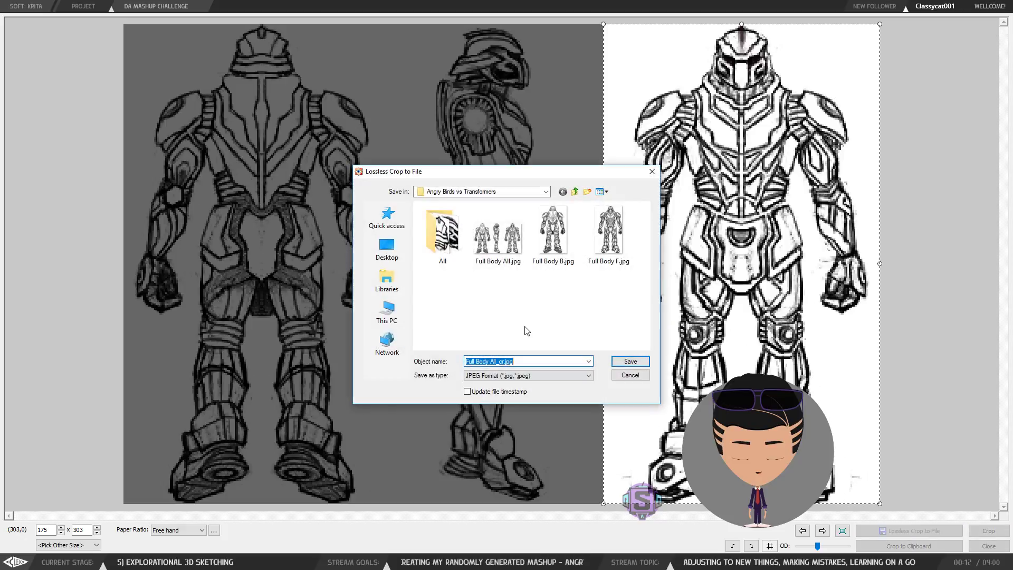
pyautogui.click(609, 232)
pyautogui.moveTo(505, 362); pyautogui.dragTo(491, 362)
pyautogui.write('F')
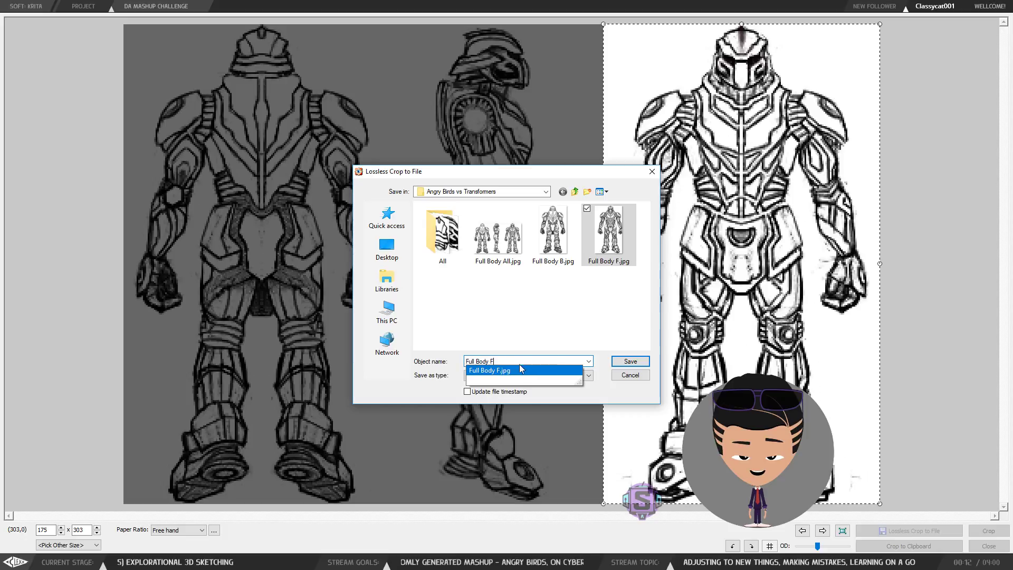
pyautogui.click(629, 361)
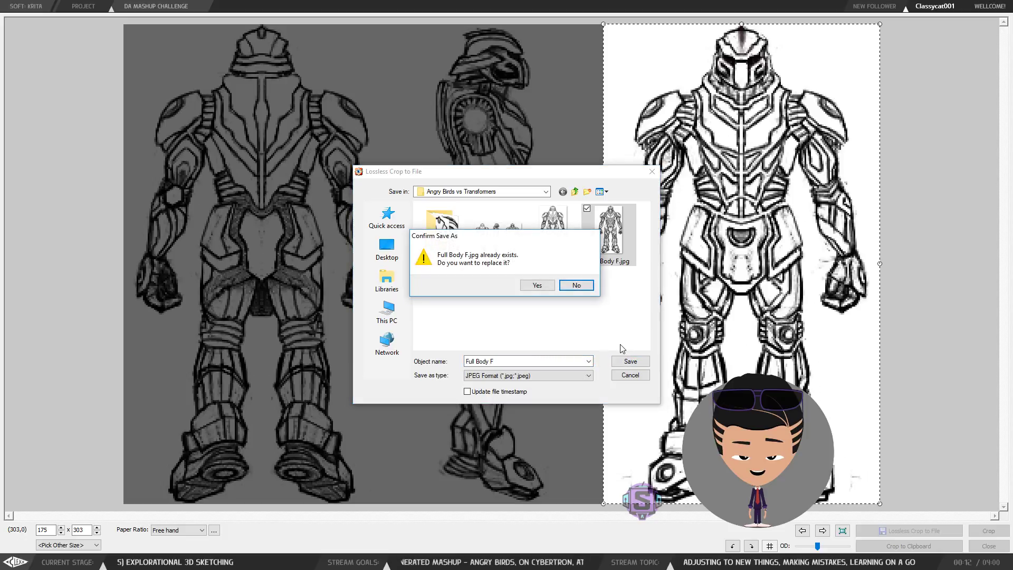
pyautogui.click(537, 285)
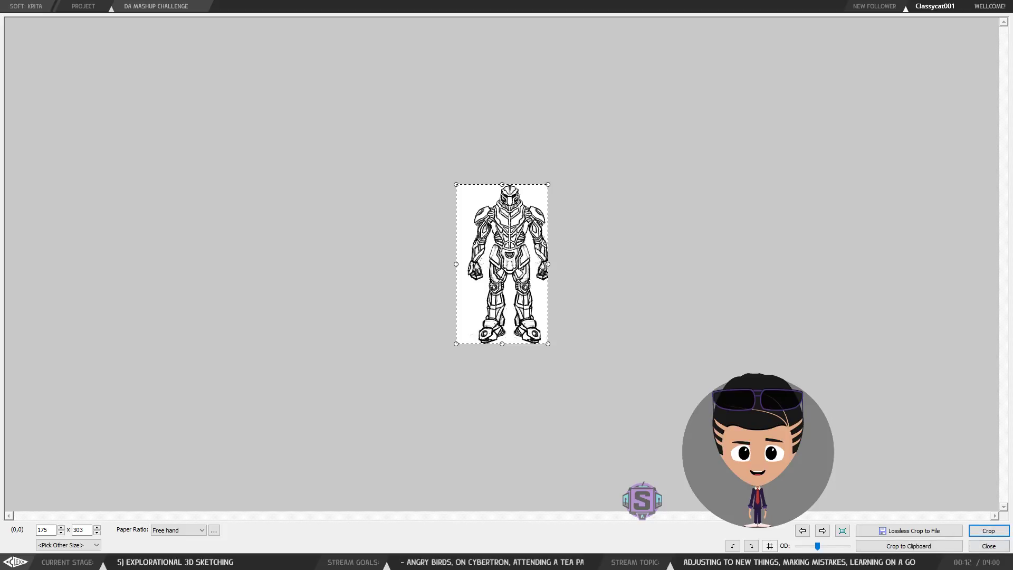
# Step: Leave the crop view and check the Full Body B.jpg and Full Body F.jpg crops
pyautogui.click(989, 546)
pyautogui.click(92, 164)
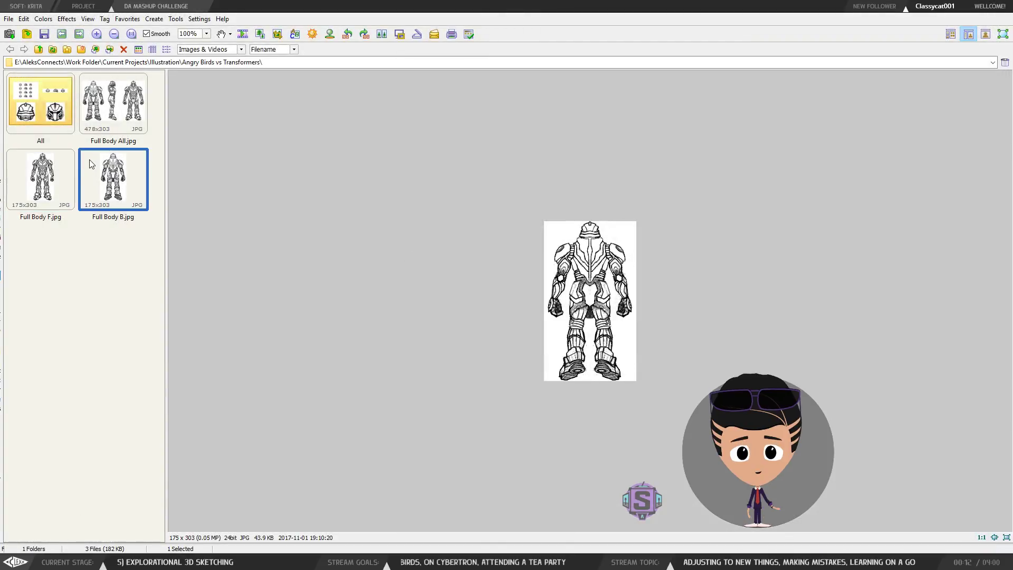
pyautogui.click(44, 181)
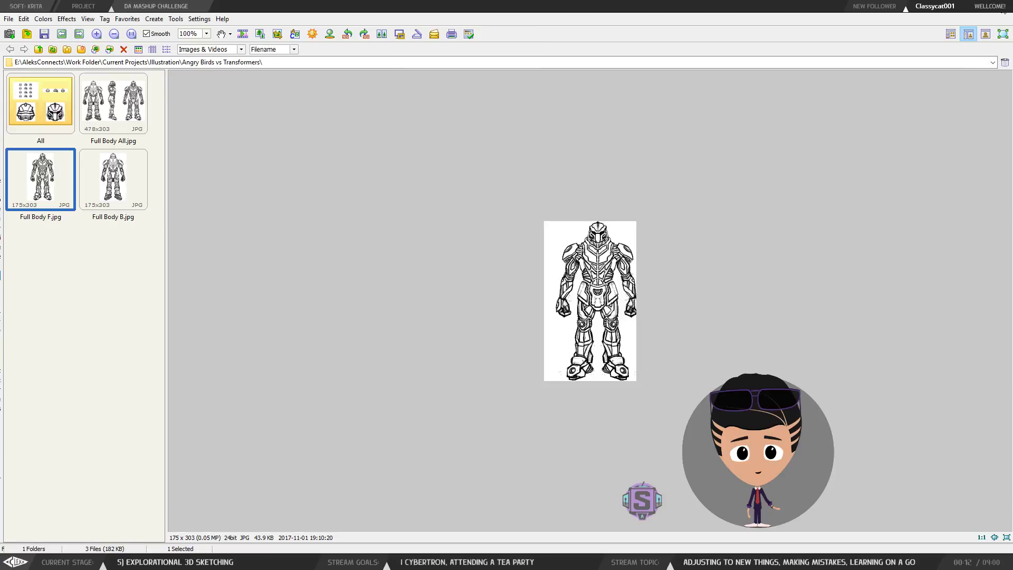
# Step: Switch back to Krita and close the Untitled document without saving it
pyautogui.hotkey('alt', 'Tab')
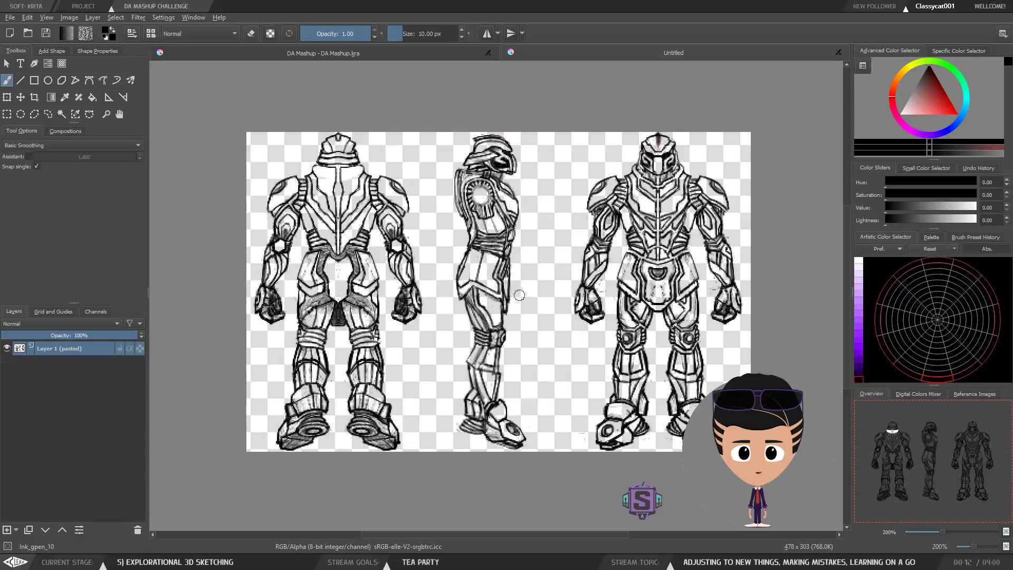
pyautogui.click(839, 53)
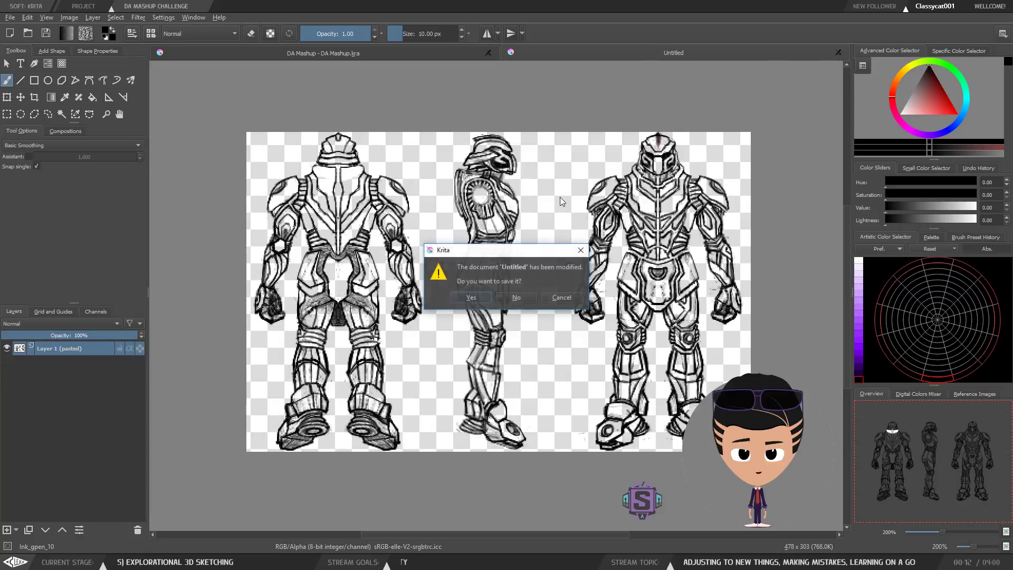
pyautogui.click(517, 302)
# Step: Look over the storyboard frames and the robot's back, side and front views in the DA Mashup document
pyautogui.scroll(-2, 574, 273)
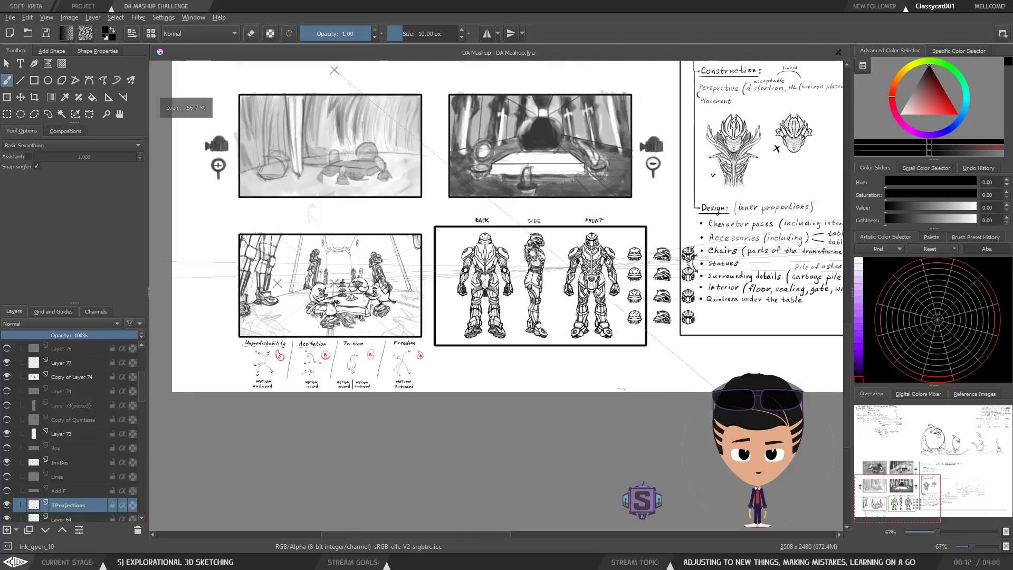
pyautogui.scroll(1, 493, 235)
pyautogui.moveTo(455, 242); pyautogui.dragTo(613, 256, button='middle')
pyautogui.scroll(1, 444, 342)
pyautogui.scroll(-1, 499, 323)
pyautogui.scroll(1, 498, 323)
pyautogui.moveTo(626, 308); pyautogui.dragTo(201, 317, button='middle')
pyautogui.scroll(-2, 633, 320)
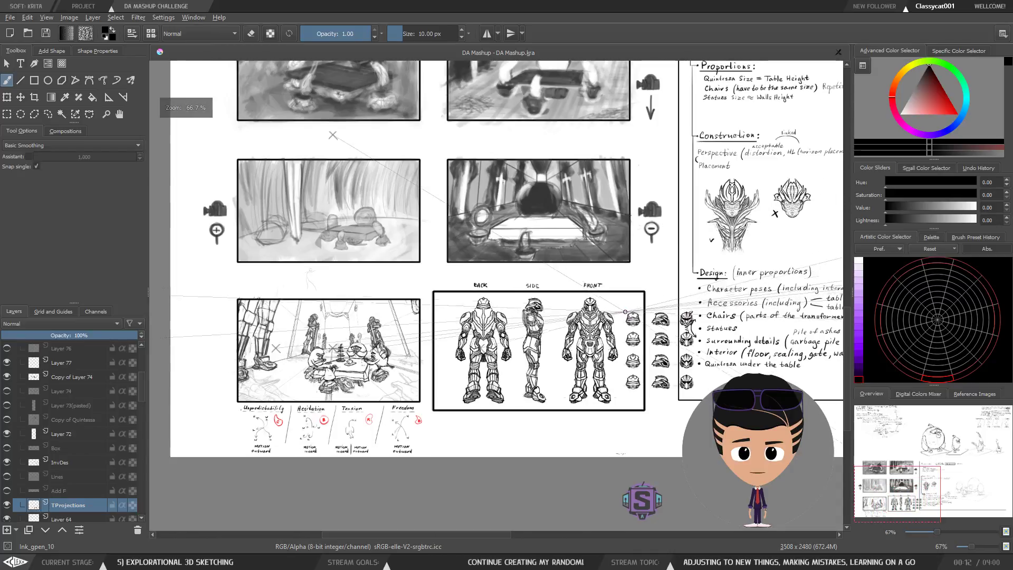
# Step: Examine the bird sketches, the problem-solving notes and the robot's three views in the DA Mashup document
pyautogui.moveTo(625, 312)
pyautogui.mouseDown(button='middle')
pyautogui.moveTo(432, 362)
pyautogui.moveTo(623, 191)
pyautogui.mouseUp(button='middle')
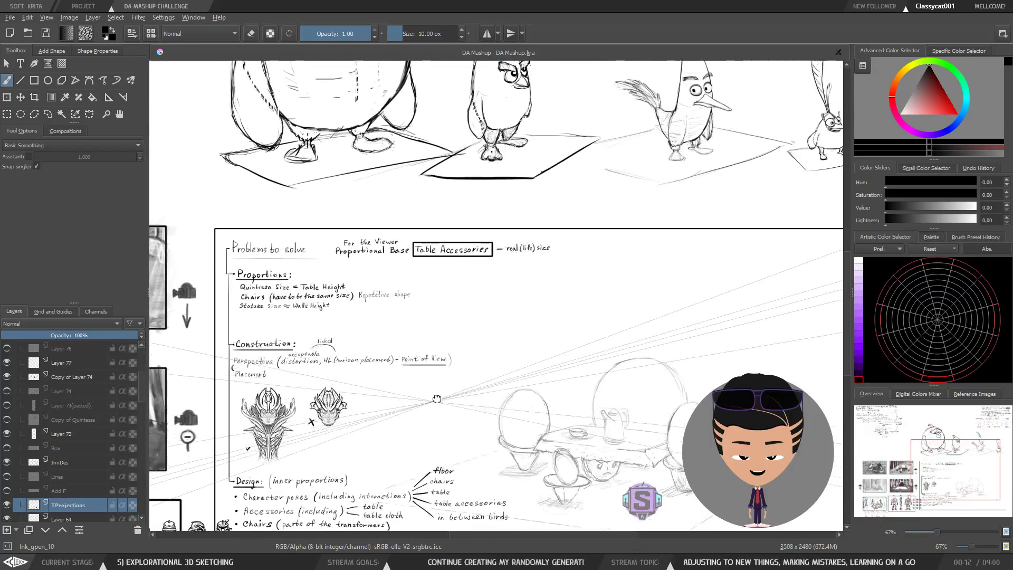
pyautogui.moveTo(434, 403); pyautogui.dragTo(808, 142, button='middle')
pyautogui.scroll(2, 548, 267)
pyautogui.moveTo(493, 268)
pyautogui.mouseDown(button='middle')
pyautogui.moveTo(739, 254)
pyautogui.moveTo(833, 274)
pyautogui.moveTo(706, 254)
pyautogui.moveTo(489, 299)
pyautogui.moveTo(488, 340)
pyautogui.mouseUp(button='middle')
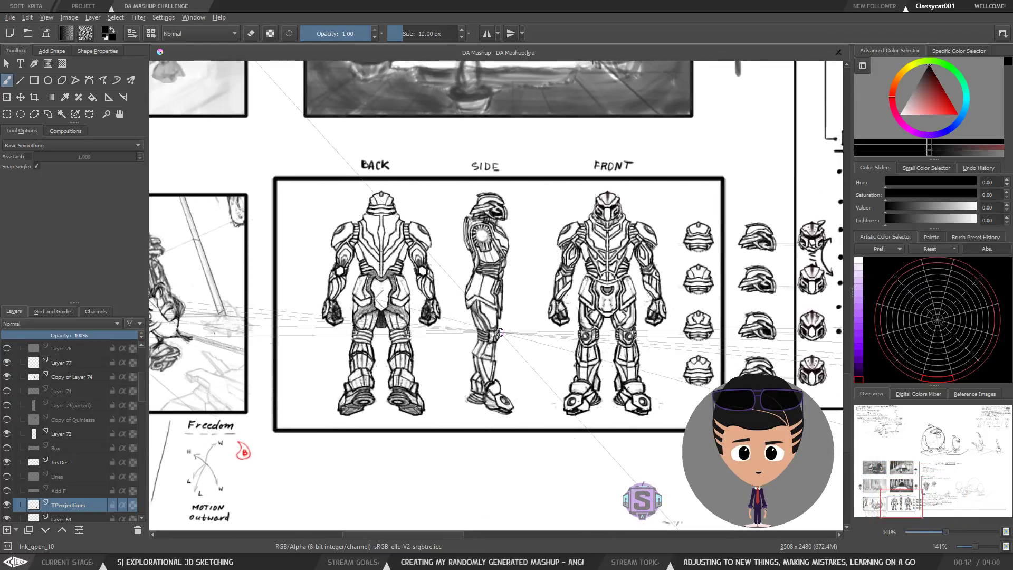
# Step: Switch to FastStone Image Viewer and send Full Body F.jpg to the Recycle Bin
pyautogui.moveTo(439, 568)
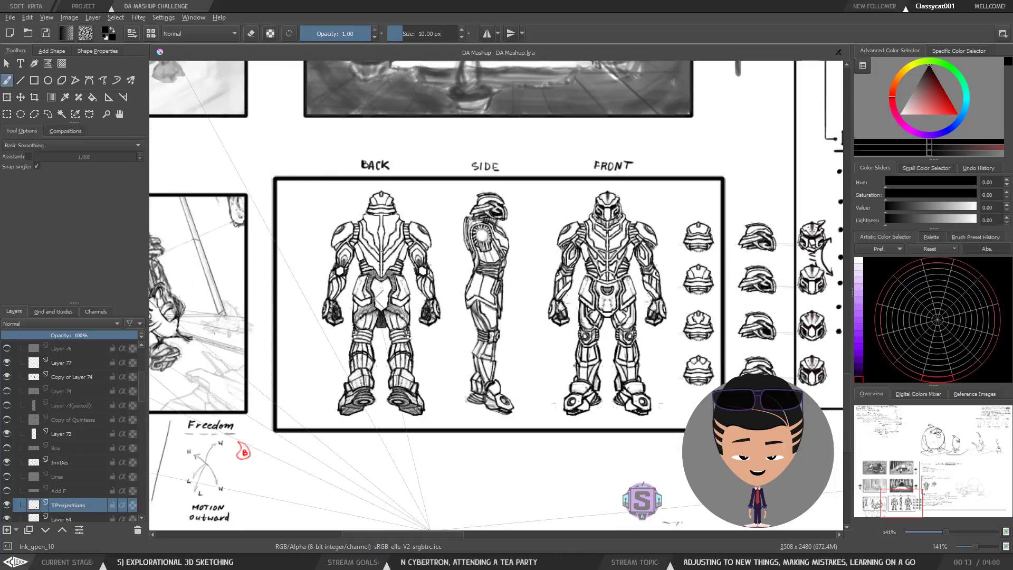
pyautogui.click(431, 561)
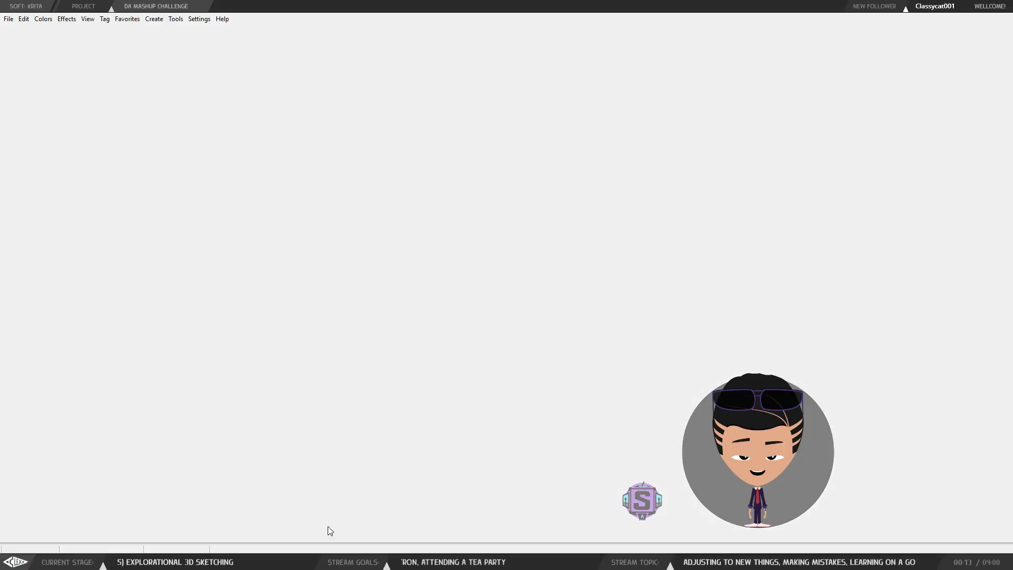
pyautogui.click(59, 198)
pyautogui.click(118, 188)
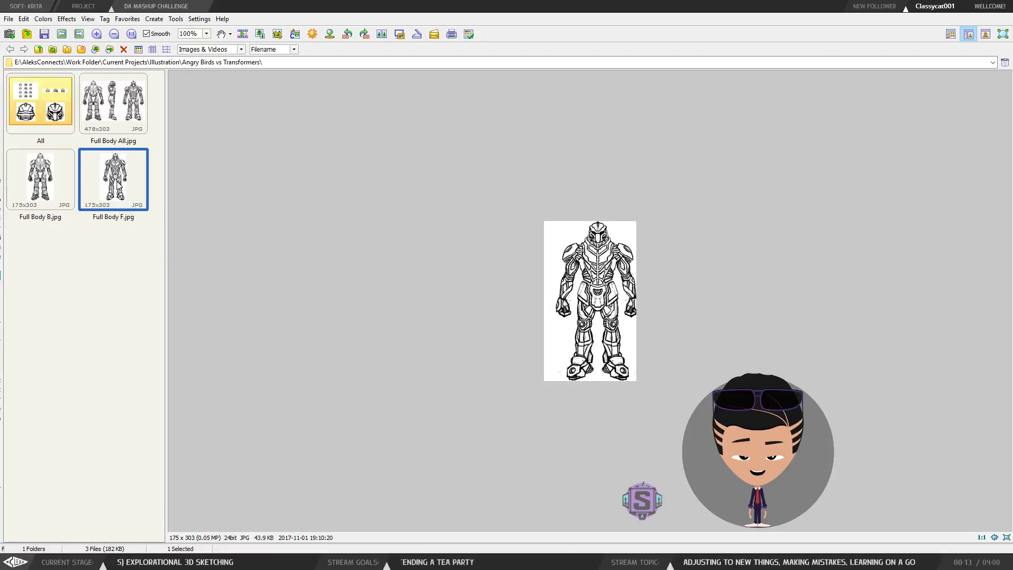
pyautogui.moveTo(599, 306)
pyautogui.mouseDown()
pyautogui.moveTo(561, 310)
pyautogui.moveTo(655, 371)
pyautogui.moveTo(613, 303)
pyautogui.mouseUp()
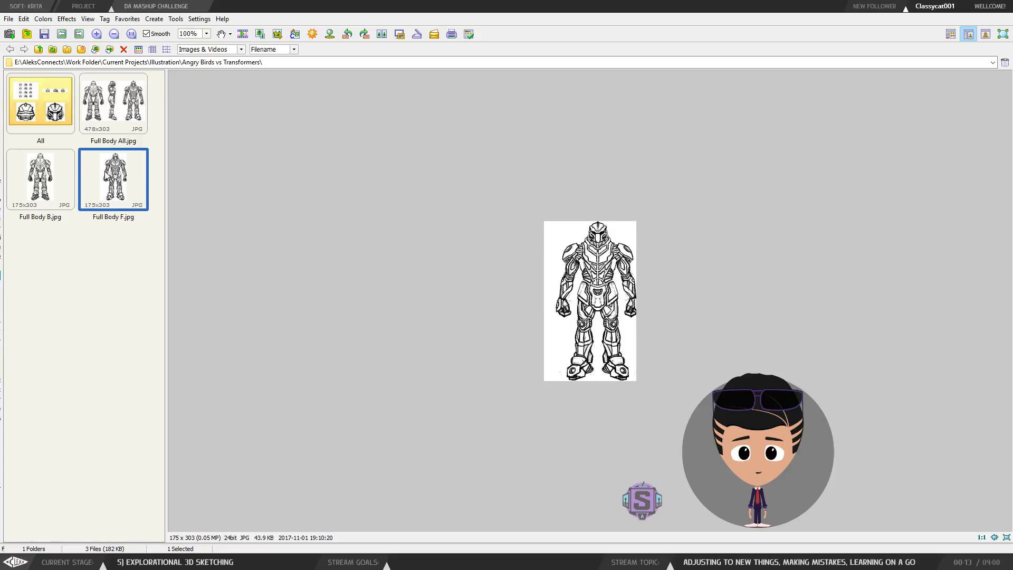
pyautogui.press('Delete')
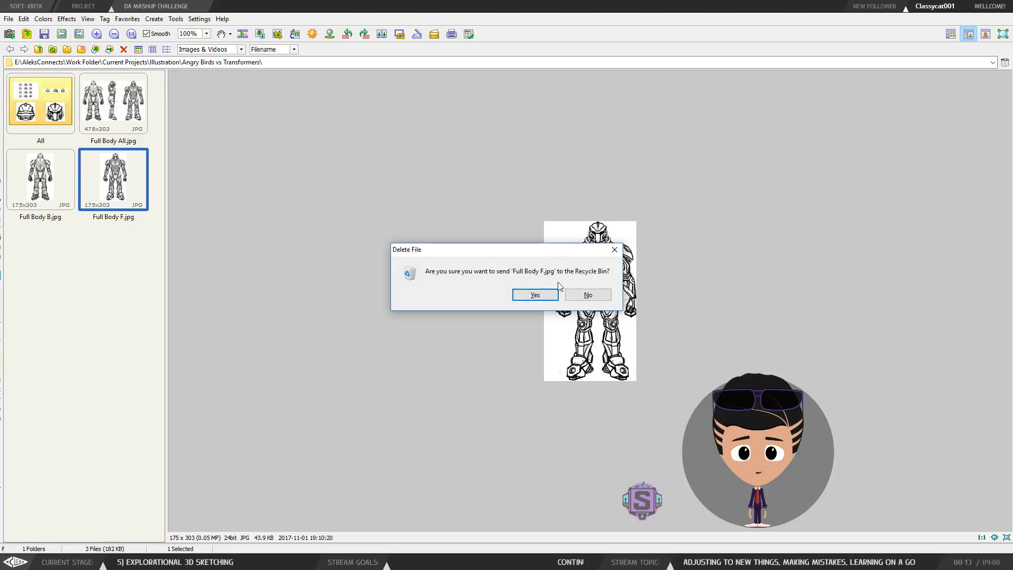
pyautogui.press('Return')
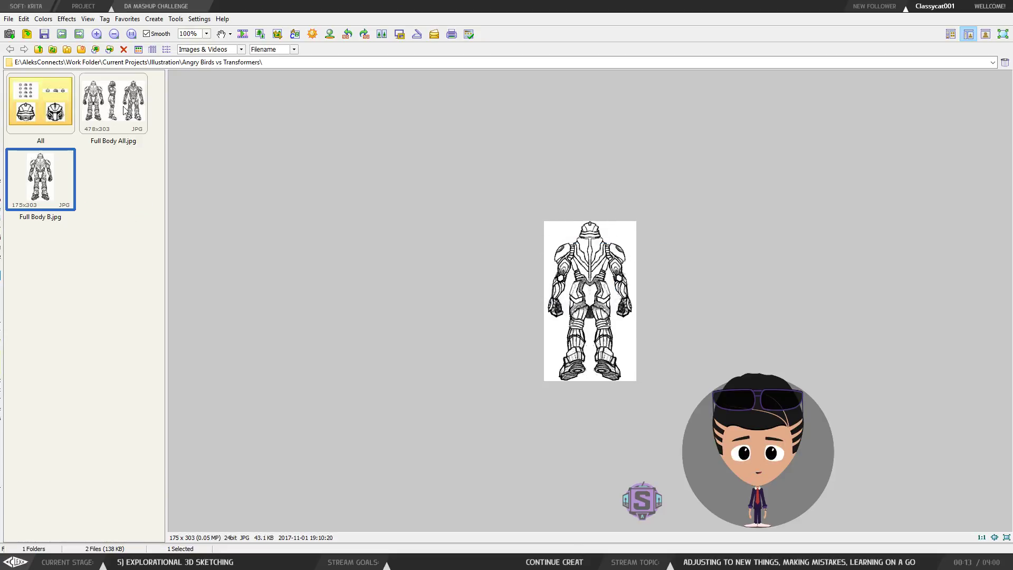
# Step: Crop Full Body All.jpg to a 175 x 303 pixel area around the robot's front view, starting at 303,0
pyautogui.click(124, 109)
pyautogui.click(58, 158)
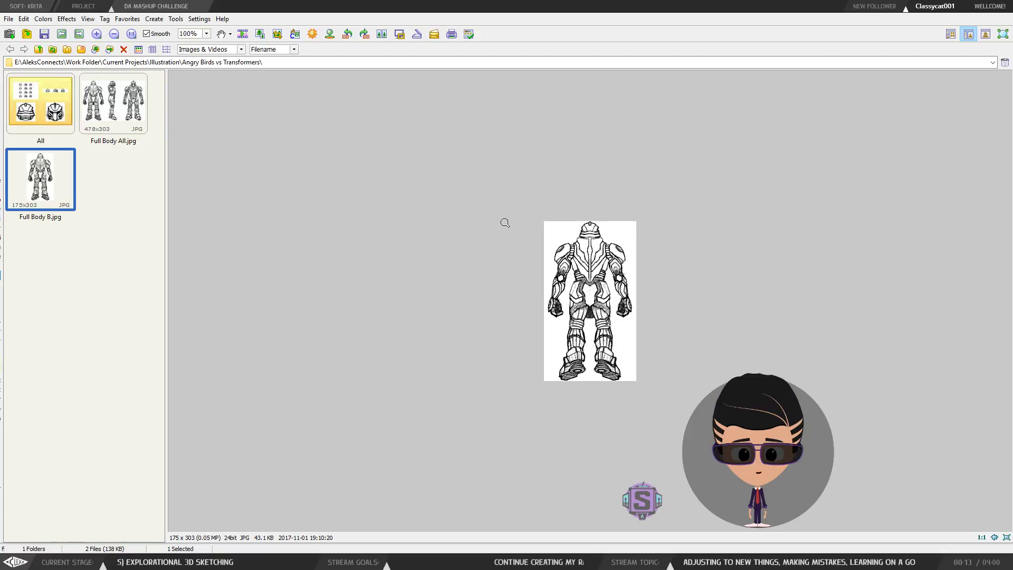
pyautogui.click(278, 33)
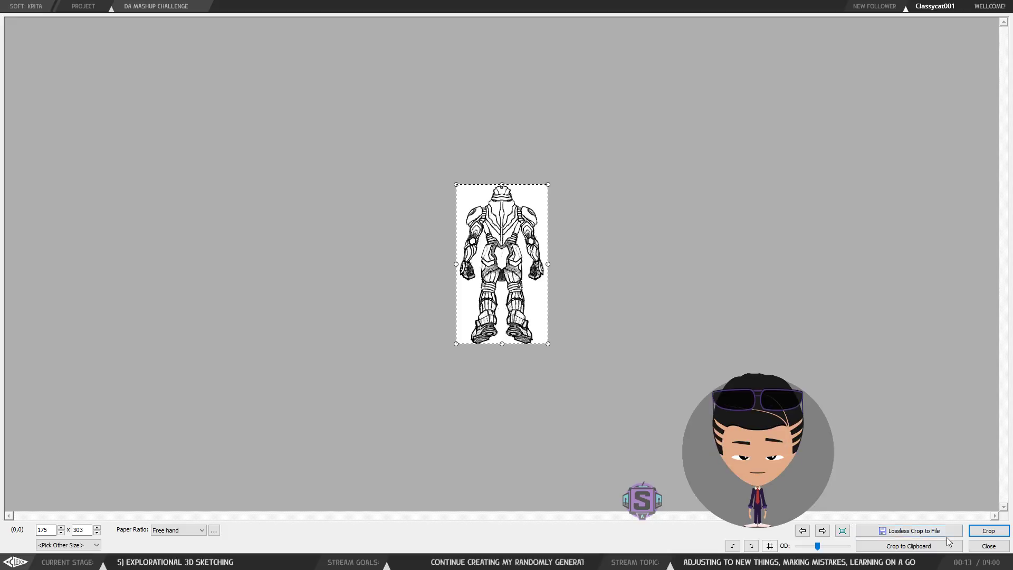
pyautogui.click(803, 531)
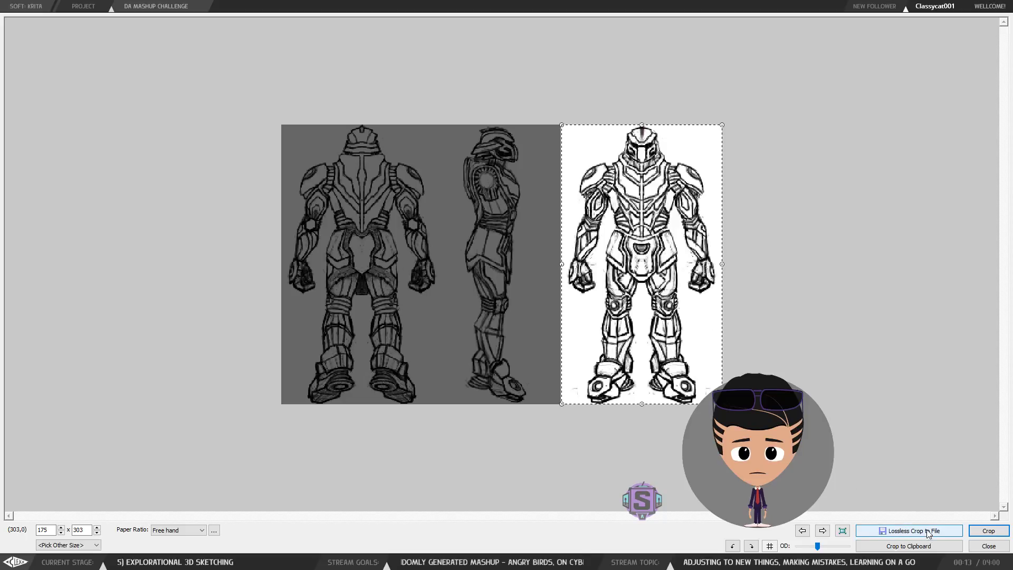
pyautogui.click(988, 531)
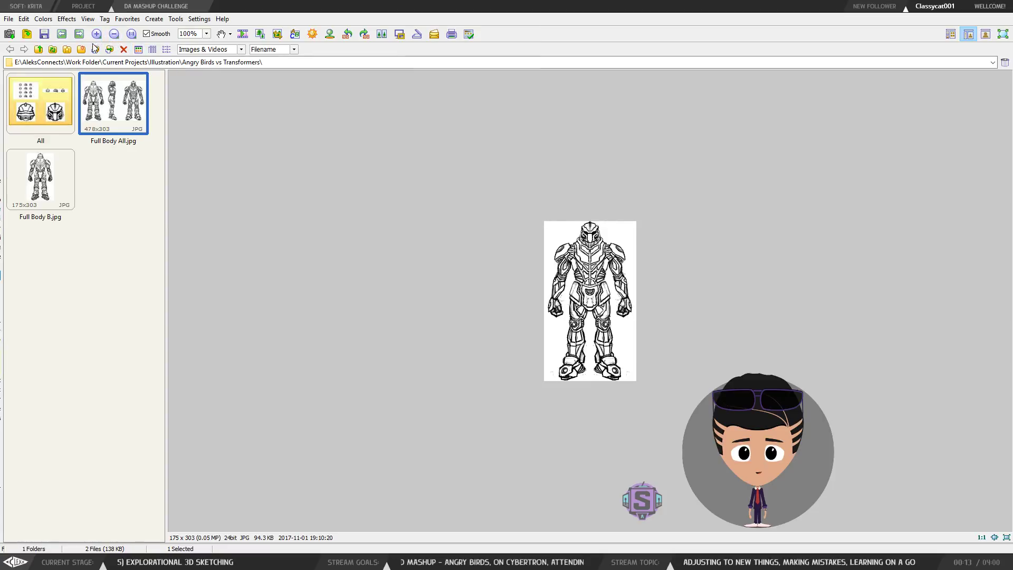
# Step: Save the cropped front view as a JPEG named Full Body F in the Angry Birds vs Transformers folder
pyautogui.click(44, 34)
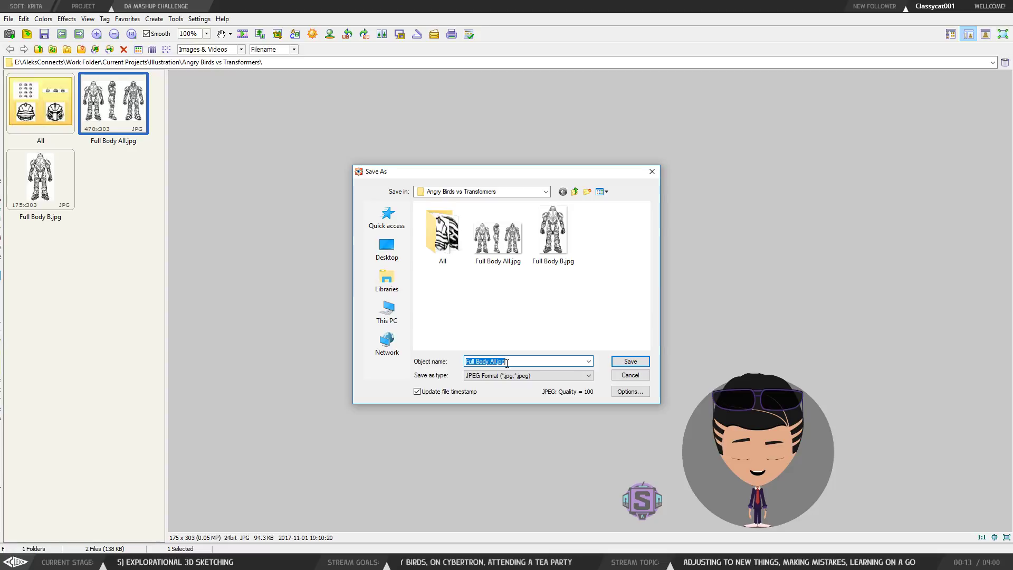
pyautogui.click(569, 254)
pyautogui.doubleClick(492, 361)
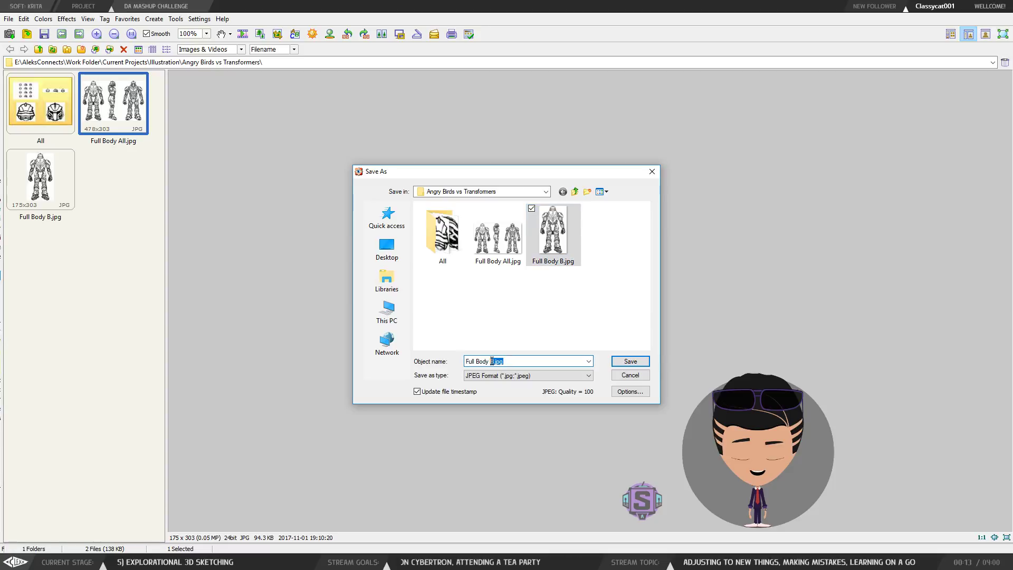
pyautogui.write('F')
pyautogui.click(629, 363)
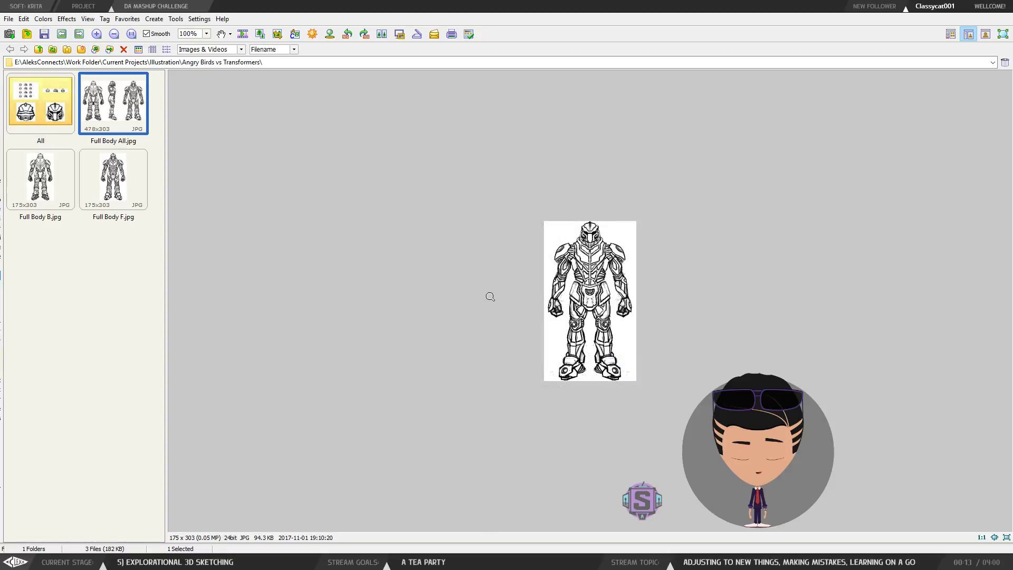
# Step: Alternate between Full Body B.jpg and Full Body F.jpg to compare how the two figures line up
pyautogui.click(121, 209)
pyautogui.click(55, 180)
pyautogui.click(103, 178)
pyautogui.click(40, 179)
pyautogui.click(100, 182)
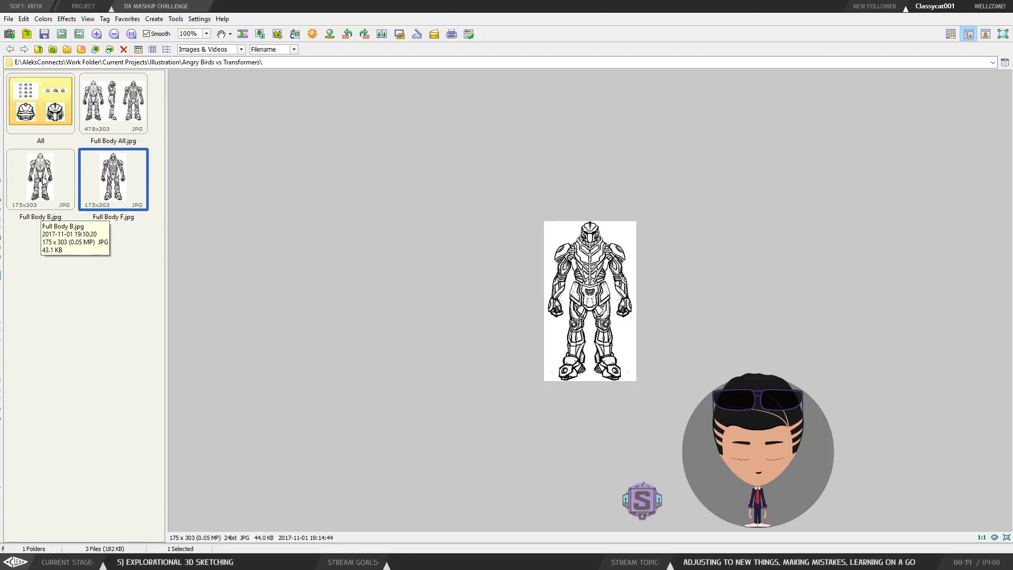
pyautogui.click(47, 182)
pyautogui.click(94, 188)
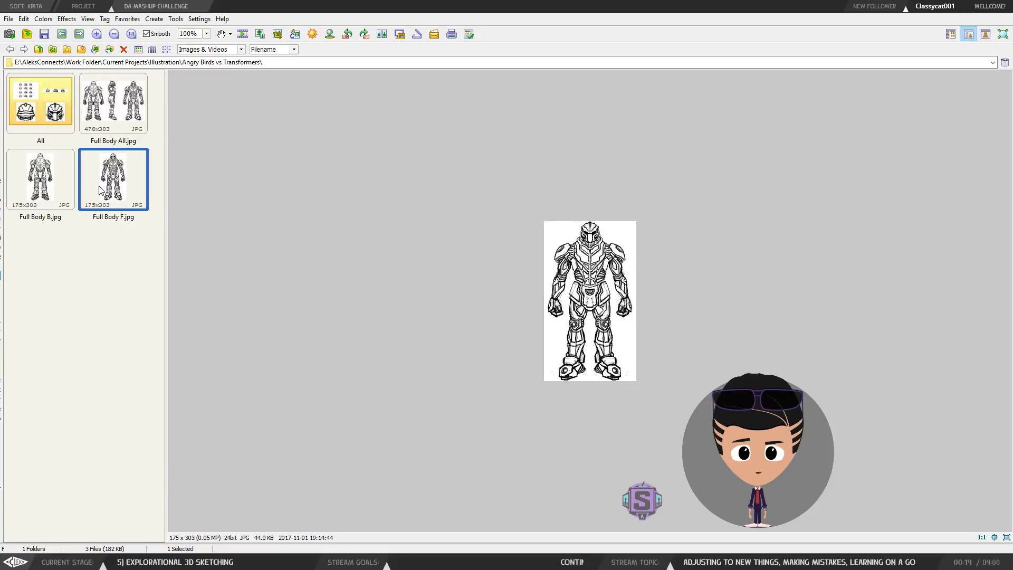
pyautogui.click(104, 186)
pyautogui.click(53, 180)
pyautogui.click(104, 186)
pyautogui.click(48, 180)
pyautogui.click(109, 181)
pyautogui.press('Left')
pyautogui.press('Right')
pyautogui.press('Left')
pyautogui.press('Right')
pyautogui.press('Left')
pyautogui.press('Right')
pyautogui.press('Left')
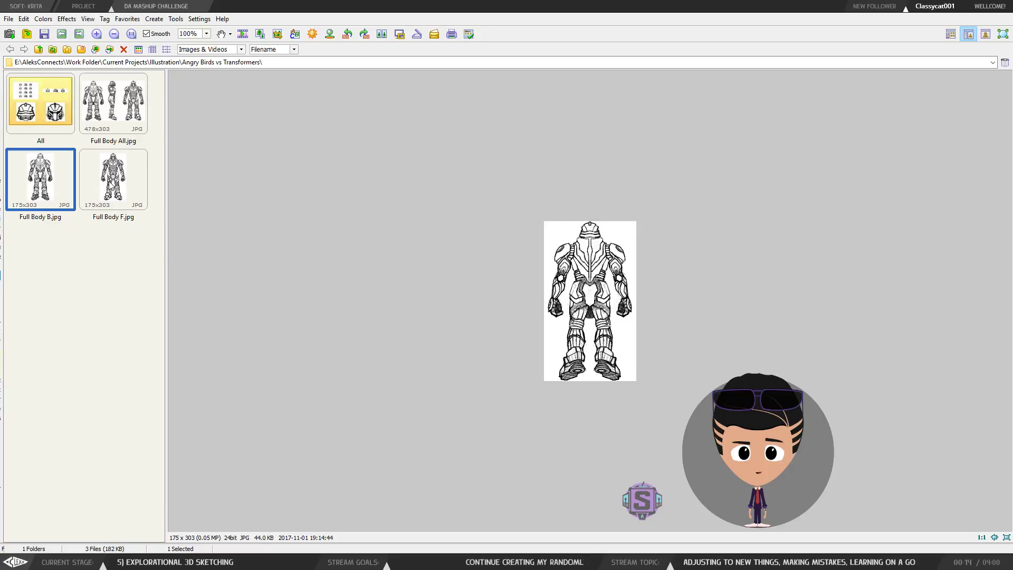
pyautogui.press('Right')
pyautogui.press('Left')
pyautogui.press('Right')
pyautogui.press('Left')
pyautogui.press('Right')
pyautogui.press('Left')
pyautogui.press('Right')
pyautogui.press('Left')
pyautogui.press('Right')
pyautogui.press('Left')
pyautogui.press('Right')
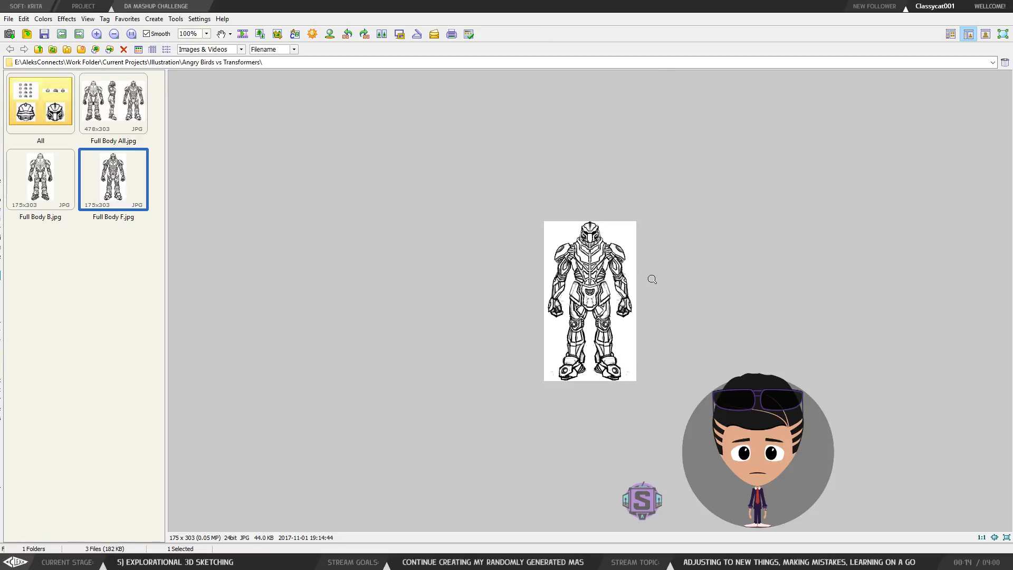
pyautogui.press('Left')
pyautogui.press('Right')
pyautogui.press('Left')
pyautogui.press('Right')
pyautogui.press('Left')
pyautogui.press('Right')
pyautogui.press('Left')
pyautogui.press('Right')
pyautogui.press('Left')
pyautogui.press('Right')
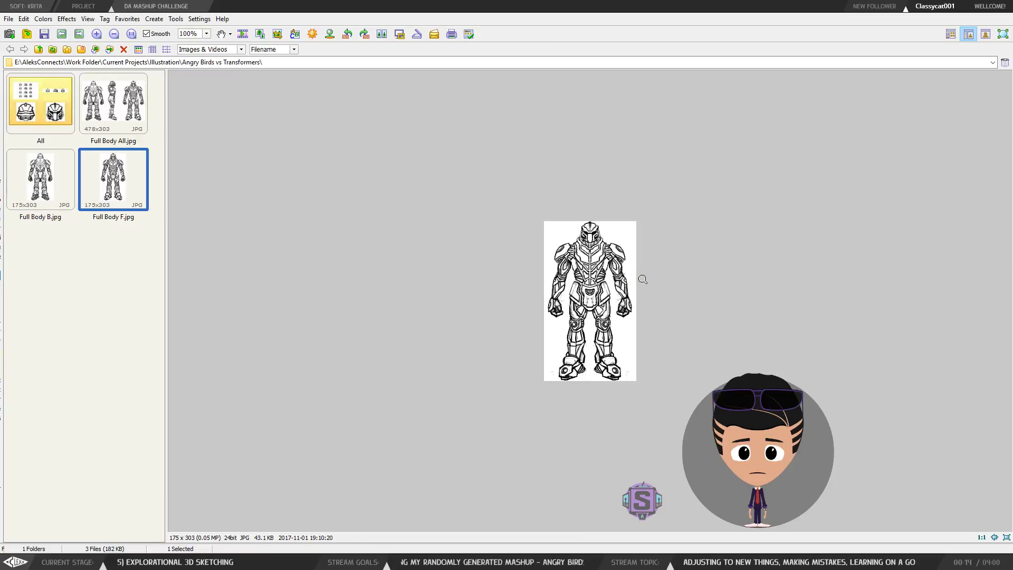
pyautogui.press('Left')
pyautogui.press('Right')
pyautogui.press('Left')
pyautogui.press('Right')
pyautogui.press('Left')
pyautogui.press('Right')
pyautogui.press('Left')
pyautogui.press('Right')
pyautogui.press('Left')
pyautogui.press('Right')
pyautogui.press('Left')
pyautogui.press('Right')
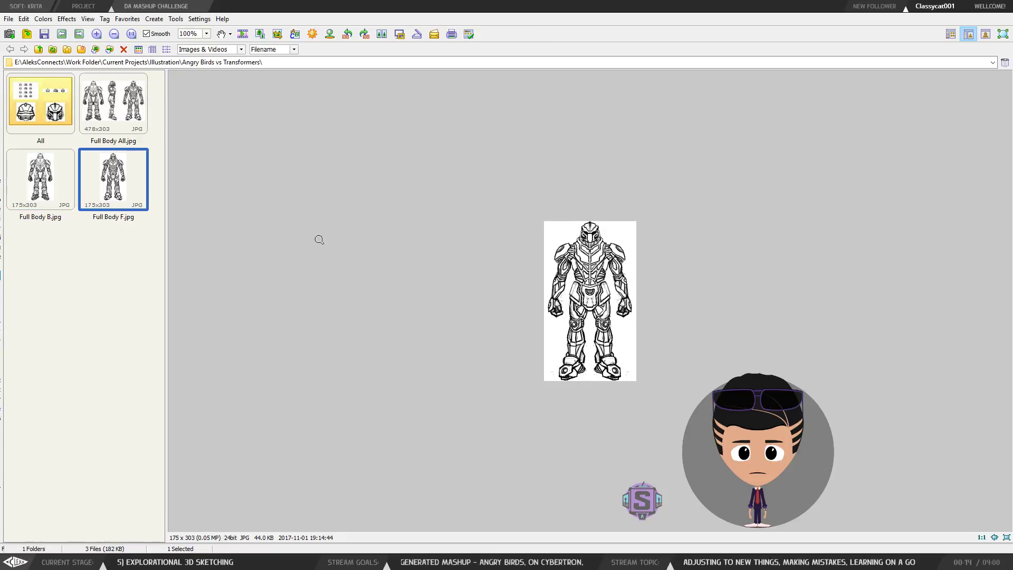
pyautogui.press('Left')
pyautogui.press('Right')
pyautogui.press('Left')
pyautogui.press('Right')
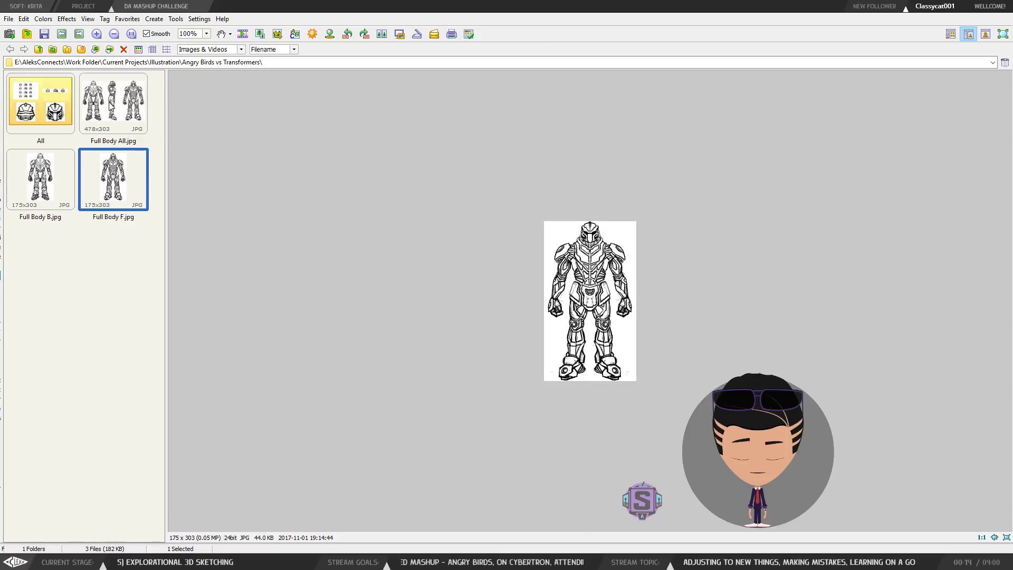
# Step: Crop Full Body All.jpg to a 103 x 303 pixel area around the robot's side view, starting at 180,0
pyautogui.press('Up')
pyautogui.click(260, 33)
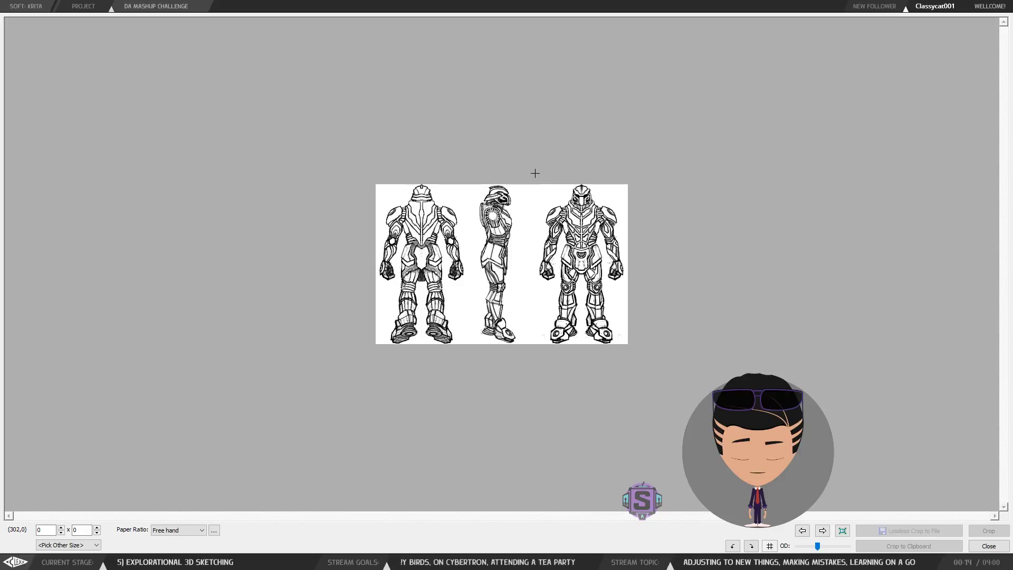
pyautogui.moveTo(471, 175); pyautogui.dragTo(528, 368)
pyautogui.scroll(4, 493, 269)
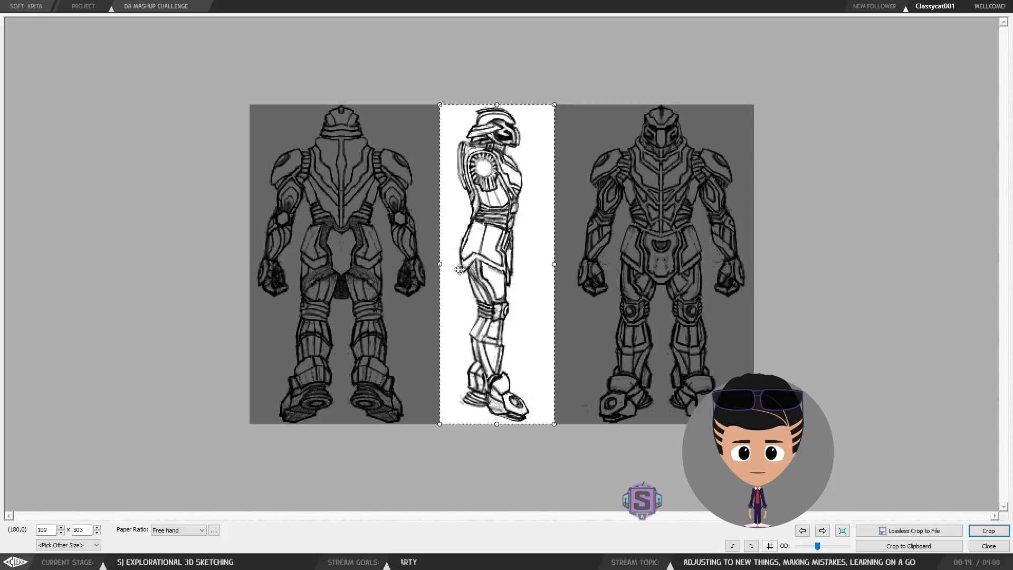
pyautogui.moveTo(442, 265); pyautogui.dragTo(440, 265)
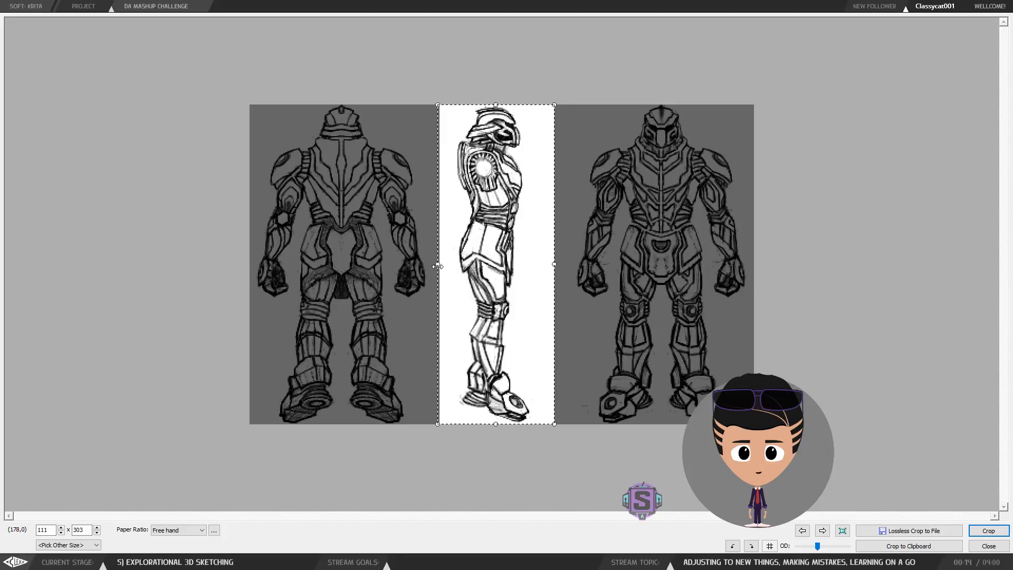
pyautogui.moveTo(552, 265); pyautogui.dragTo(545, 268)
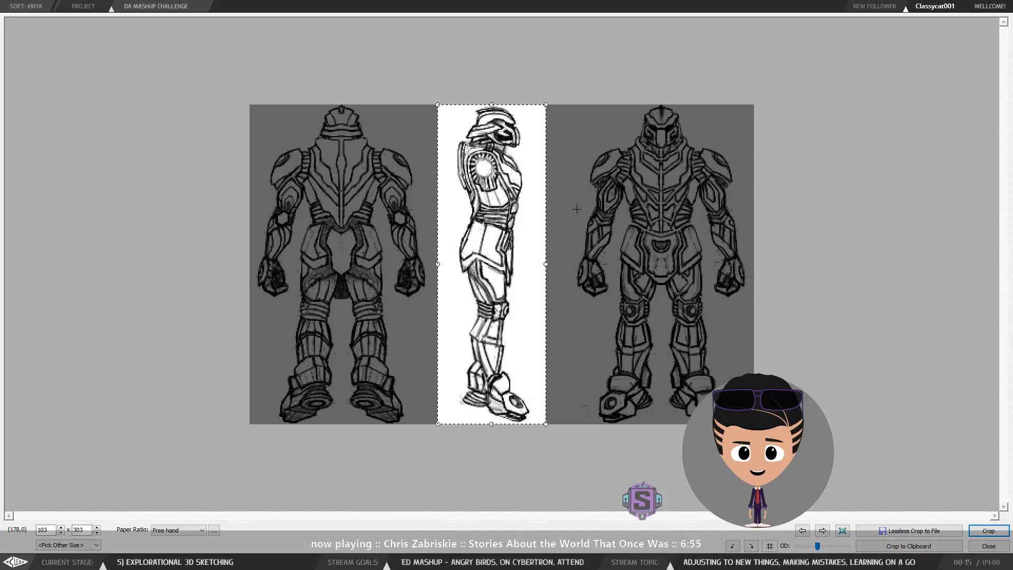
pyautogui.moveTo(502, 291); pyautogui.dragTo(507, 291)
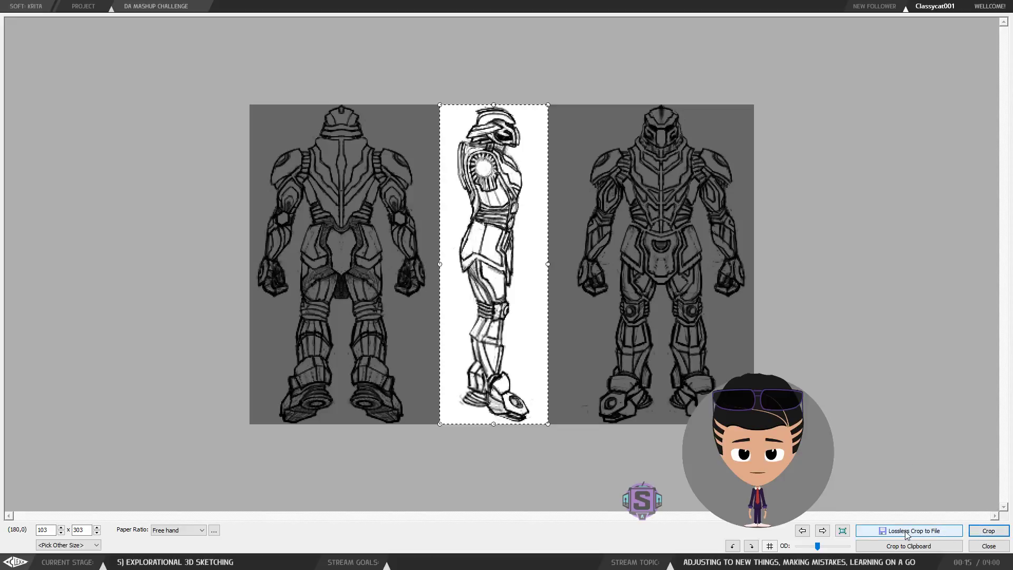
pyautogui.click(989, 531)
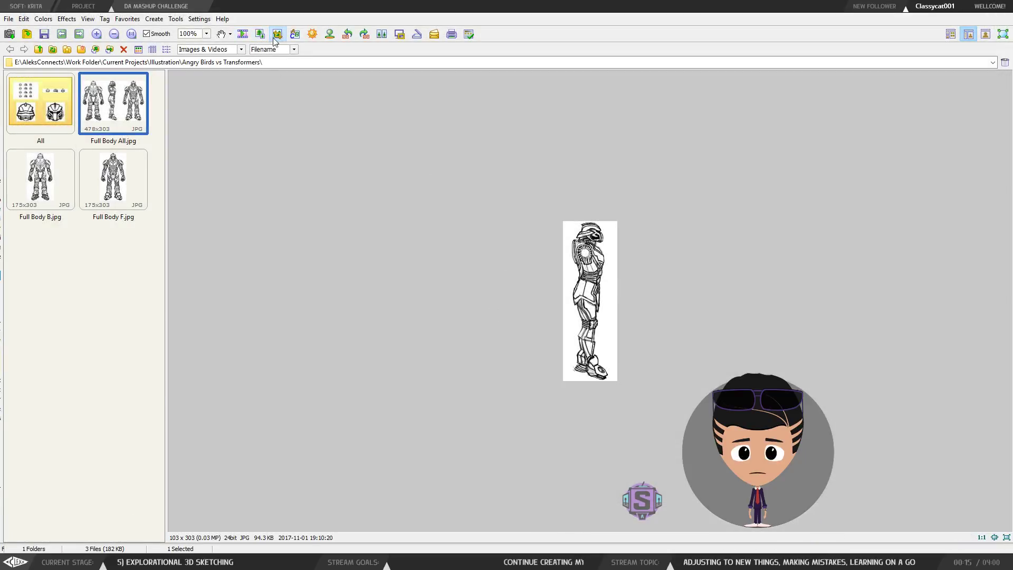
# Step: Save the cropped side view as a JPEG named Full Body S in the same folder
pyautogui.click(44, 34)
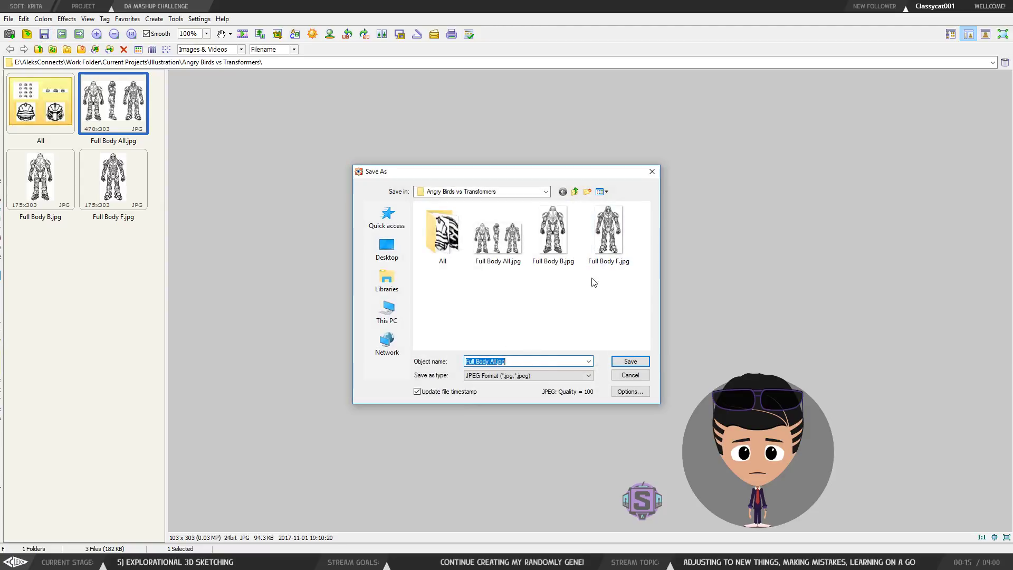
pyautogui.click(509, 362)
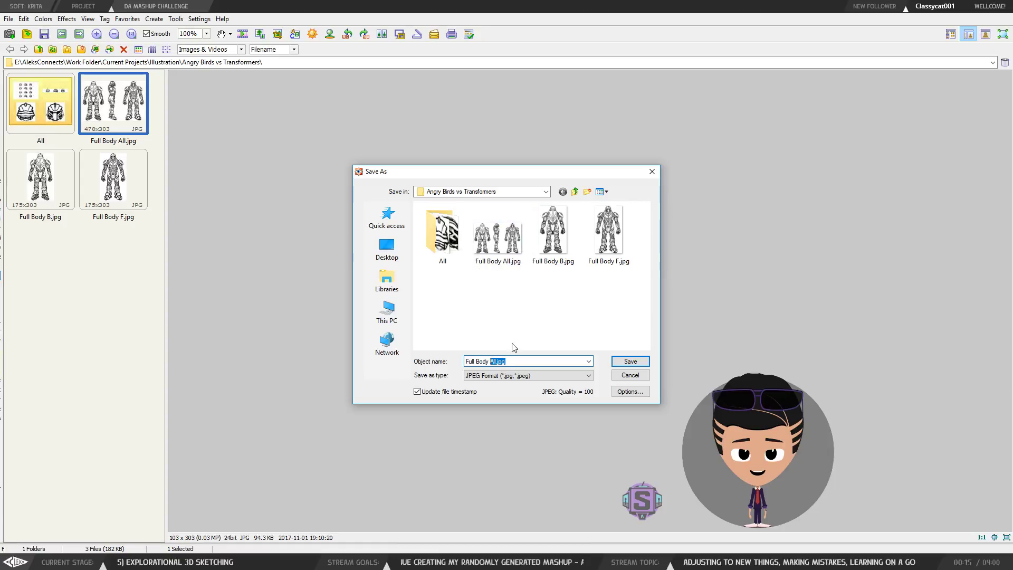
pyautogui.press('BackSpace')
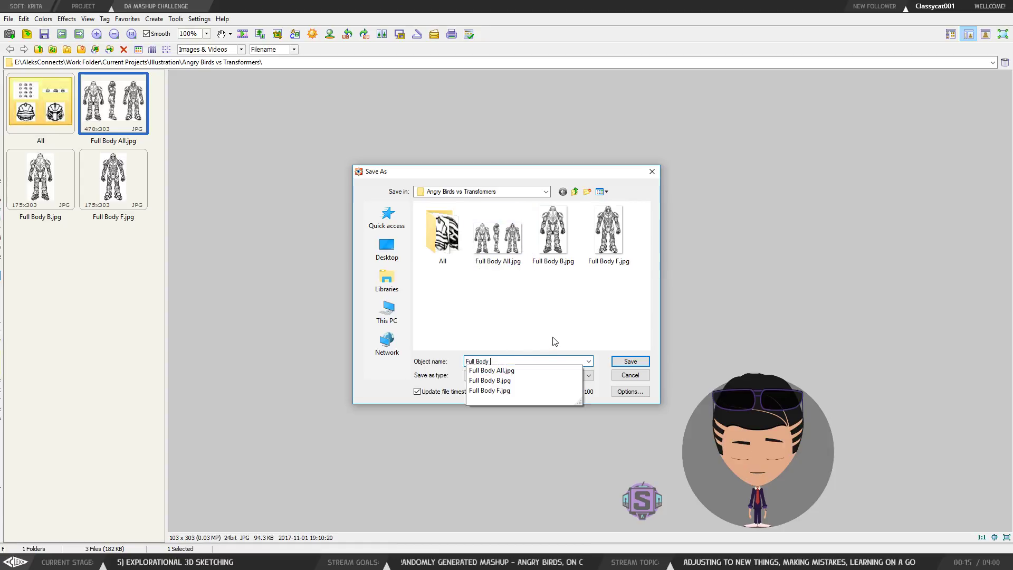
pyautogui.write('S')
pyautogui.click(629, 361)
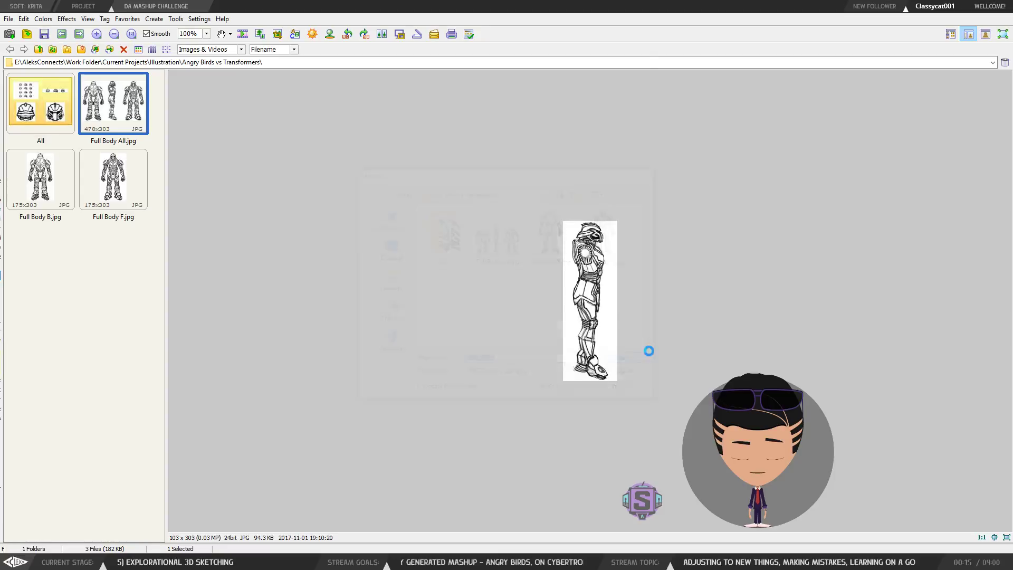
# Step: Flip repeatedly through the Full Body S, F and B images to compare the figures' height and alignment
pyautogui.click(47, 260)
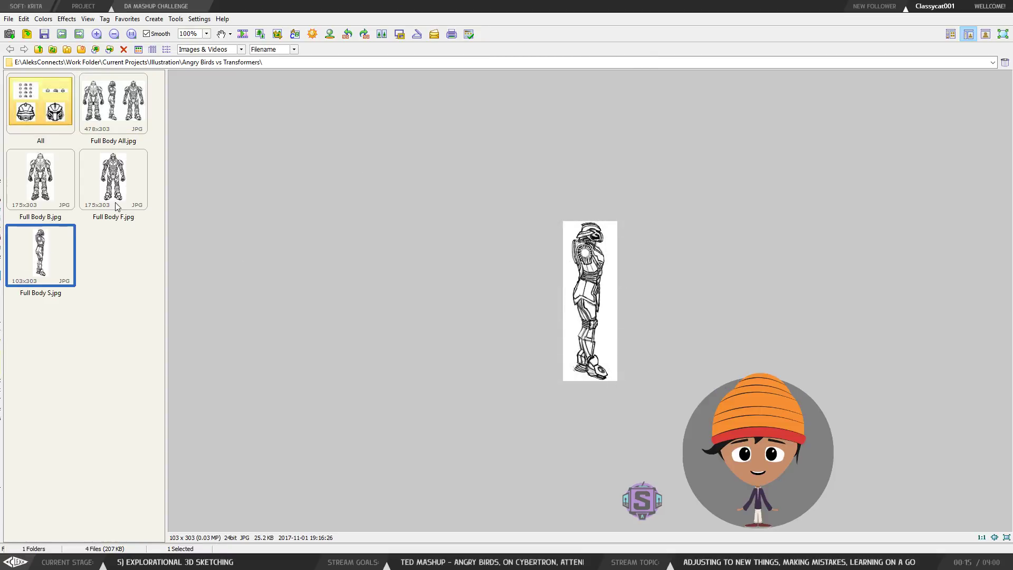
pyautogui.scroll(3, 190, 206)
pyautogui.scroll(-3, 190, 205)
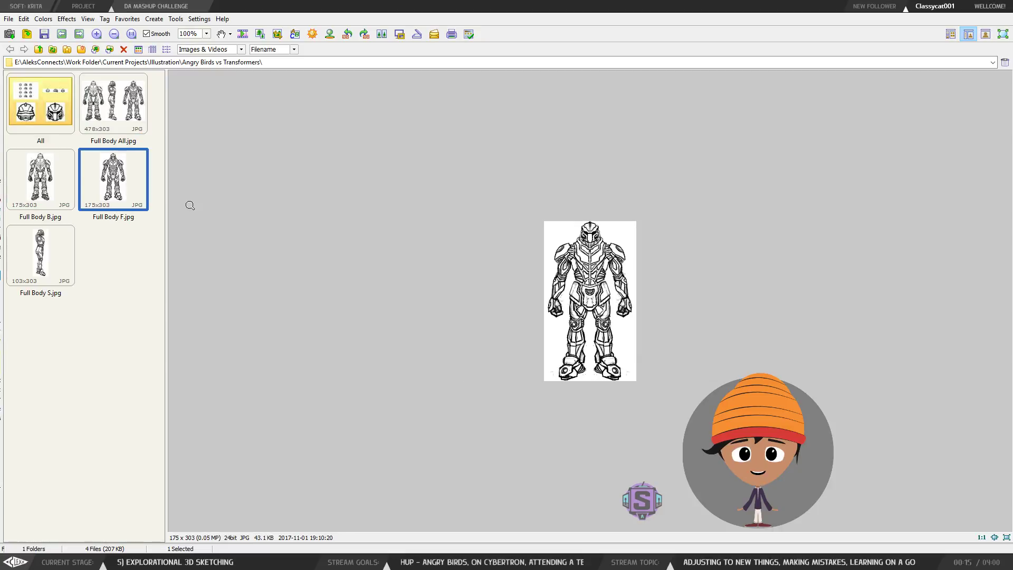
pyautogui.scroll(1, 190, 206)
pyautogui.scroll(1, 190, 206)
pyautogui.scroll(-1, 190, 205)
pyautogui.scroll(1, 190, 205)
pyautogui.scroll(-2, 190, 205)
pyautogui.scroll(1, 190, 205)
pyautogui.scroll(1, 190, 206)
pyautogui.scroll(-2, 190, 205)
pyautogui.scroll(2, 190, 205)
pyautogui.scroll(-2, 190, 206)
pyautogui.scroll(2, 190, 205)
pyautogui.scroll(-2, 190, 206)
pyautogui.scroll(2, 190, 205)
pyautogui.scroll(-2, 190, 206)
pyautogui.scroll(1, 190, 206)
pyautogui.scroll(1, 190, 205)
pyautogui.scroll(-2, 190, 205)
pyautogui.scroll(1, 190, 205)
pyautogui.scroll(-1, 190, 206)
pyautogui.scroll(1, 190, 205)
pyautogui.scroll(1, 190, 205)
pyautogui.scroll(-1, 190, 205)
pyautogui.scroll(1, 190, 205)
pyautogui.scroll(-2, 190, 205)
pyautogui.scroll(1, 190, 205)
pyautogui.scroll(-1, 190, 206)
pyautogui.scroll(2, 190, 205)
pyautogui.scroll(-1, 347, 203)
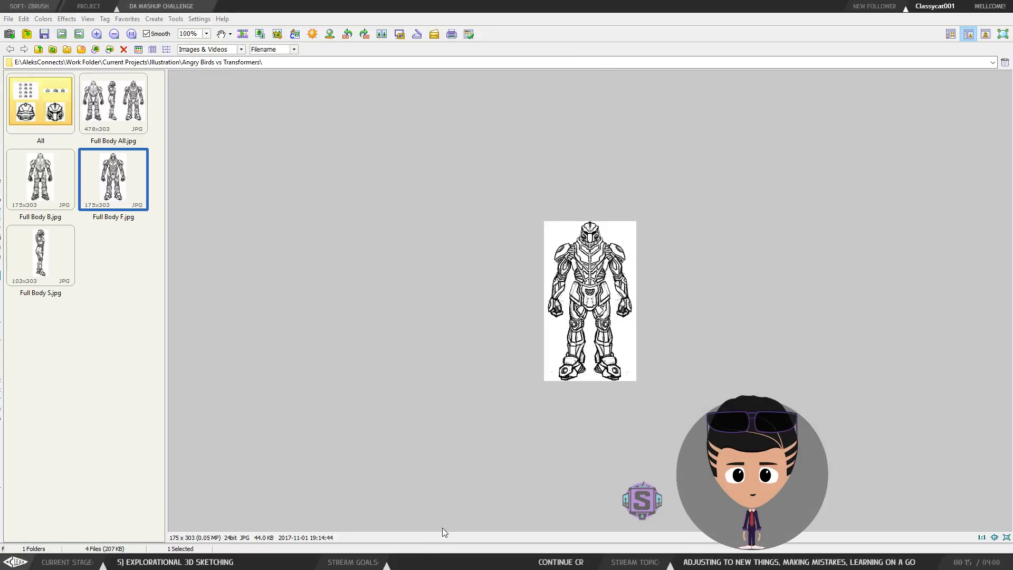
# Step: Switch to ZBrush and examine the egg-shaped sphere against its three grid planes from several angles
pyautogui.click(349, 560)
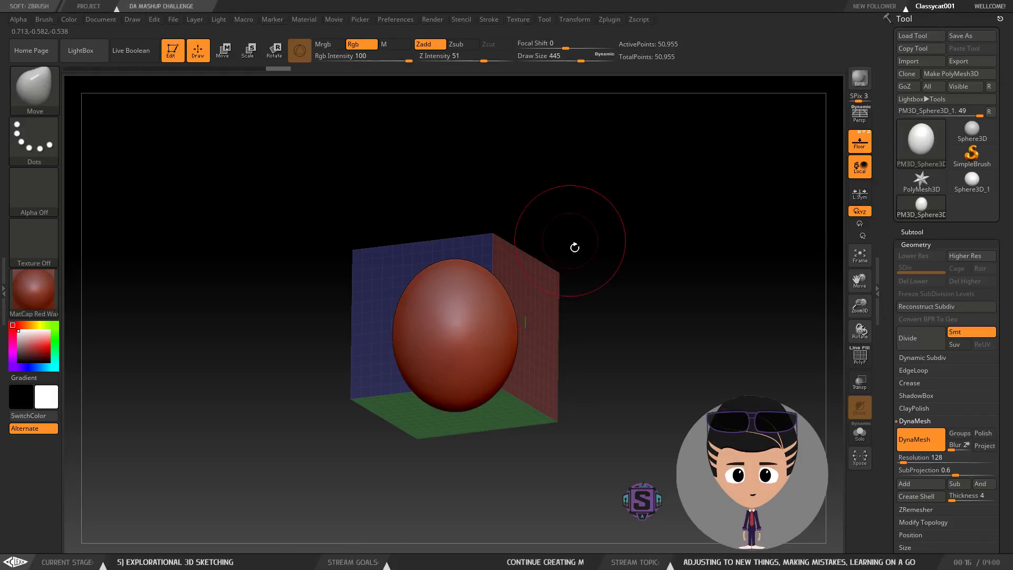
pyautogui.moveTo(642, 298)
pyautogui.mouseDown()
pyautogui.moveTo(639, 349)
pyautogui.moveTo(629, 301)
pyautogui.moveTo(636, 355)
pyautogui.moveTo(611, 346)
pyautogui.moveTo(638, 355)
pyautogui.mouseUp()
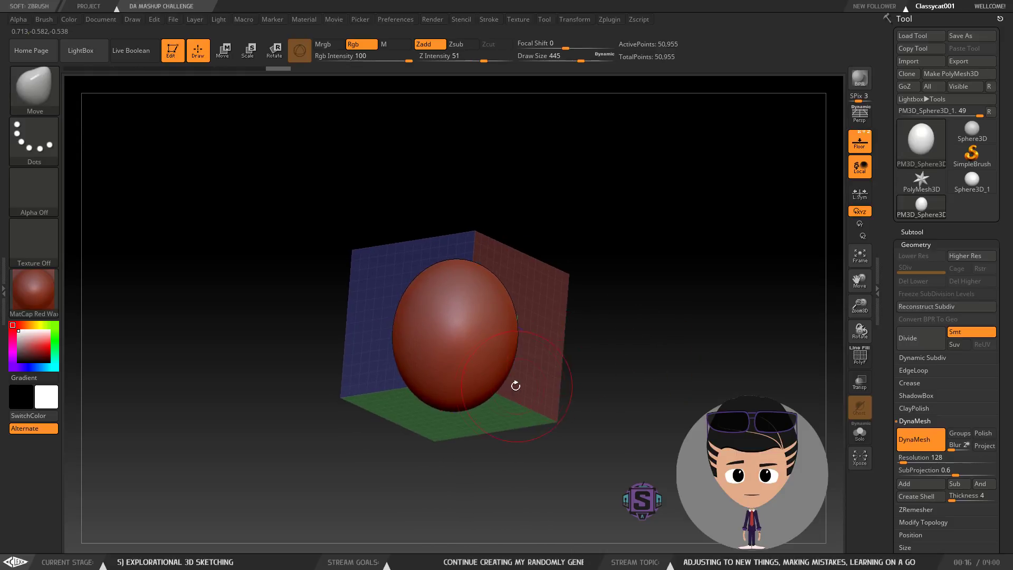
pyautogui.keyDown('ctrl'); pyautogui.moveTo(503, 412); pyautogui.dragTo(511, 419, button='right'); pyautogui.keyUp('ctrl')
pyautogui.moveTo(690, 332)
pyautogui.mouseDown()
pyautogui.moveTo(627, 319)
pyautogui.moveTo(712, 322)
pyautogui.moveTo(633, 321)
pyautogui.moveTo(646, 336)
pyautogui.mouseUp()
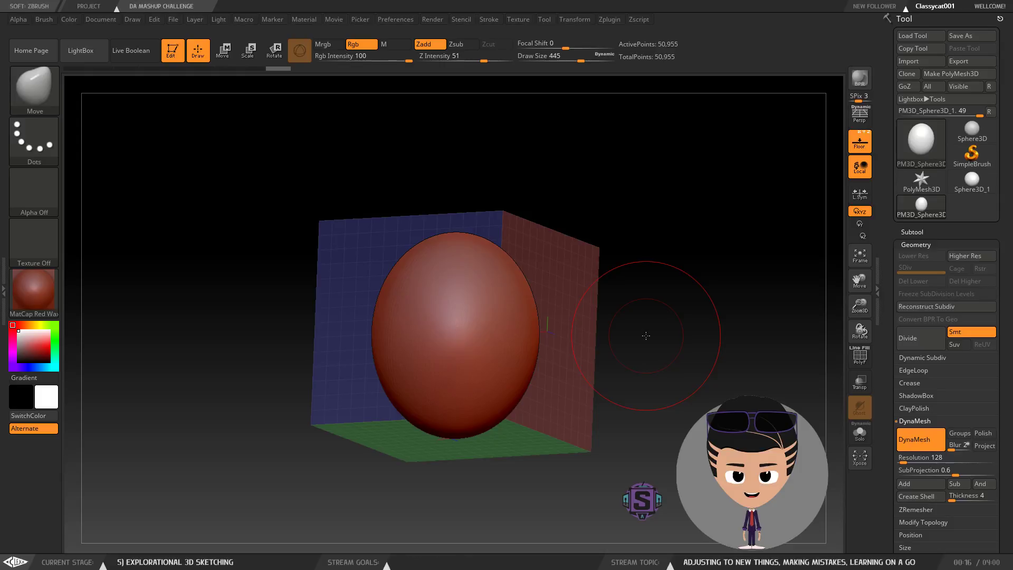
pyautogui.moveTo(680, 316)
pyautogui.mouseDown()
pyautogui.moveTo(634, 319)
pyautogui.moveTo(689, 317)
pyautogui.moveTo(642, 326)
pyautogui.moveTo(644, 306)
pyautogui.moveTo(668, 350)
pyautogui.mouseUp()
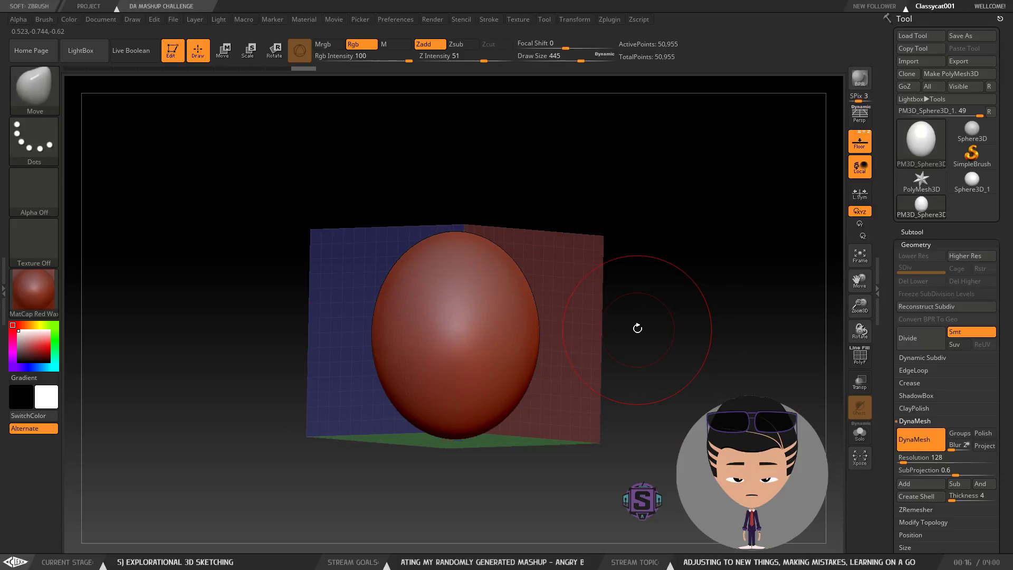
pyautogui.moveTo(672, 290)
pyautogui.mouseDown()
pyautogui.moveTo(638, 290)
pyautogui.moveTo(673, 296)
pyautogui.mouseUp()
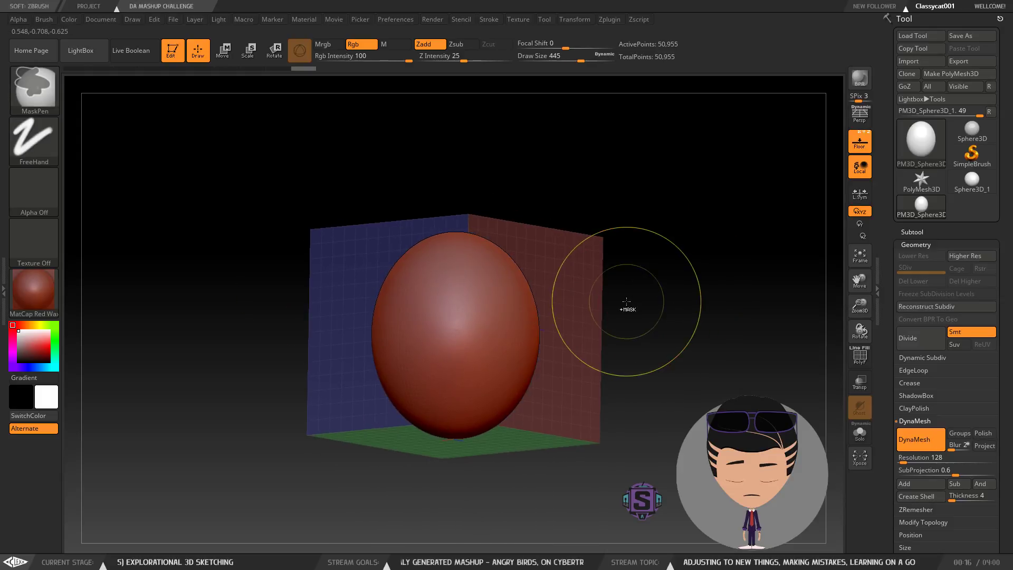
pyautogui.moveTo(607, 298)
pyautogui.keyDown('alt'); pyautogui.mouseDown()
pyautogui.moveTo(612, 310)
pyautogui.moveTo(586, 294)
pyautogui.mouseUp(); pyautogui.keyUp('alt')
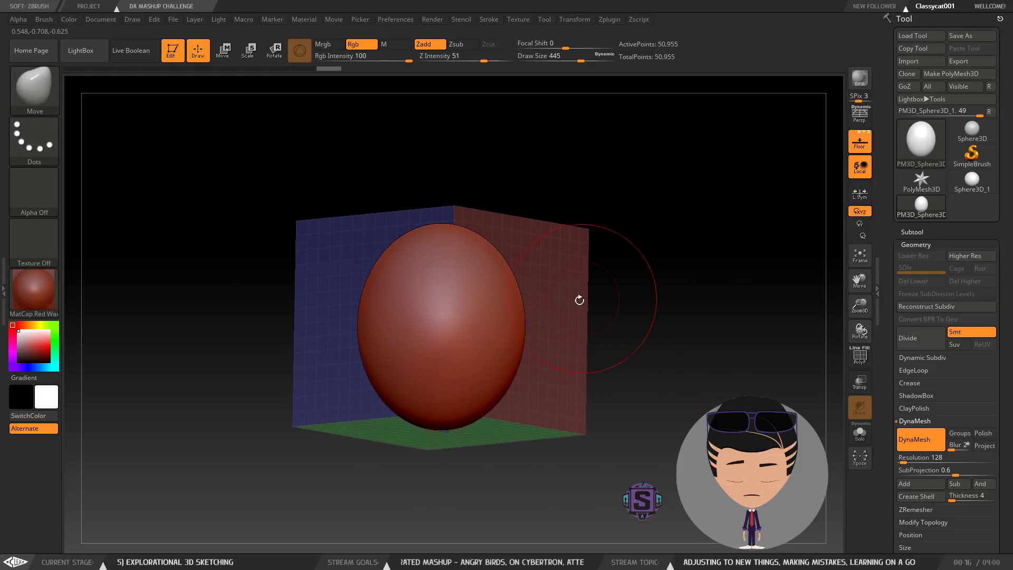
pyautogui.moveTo(642, 317)
pyautogui.mouseDown()
pyautogui.moveTo(578, 334)
pyautogui.moveTo(615, 330)
pyautogui.moveTo(617, 343)
pyautogui.moveTo(596, 344)
pyautogui.mouseUp()
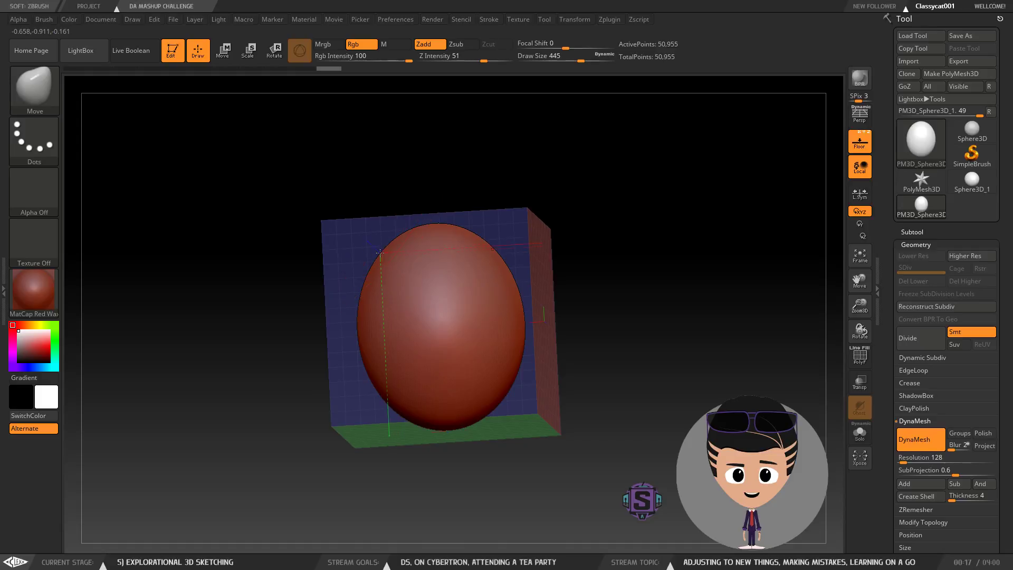
pyautogui.moveTo(382, 254); pyautogui.dragTo(410, 270)
pyautogui.moveTo(614, 283); pyautogui.dragTo(640, 293)
pyautogui.hotkey('ctrl', 'z')
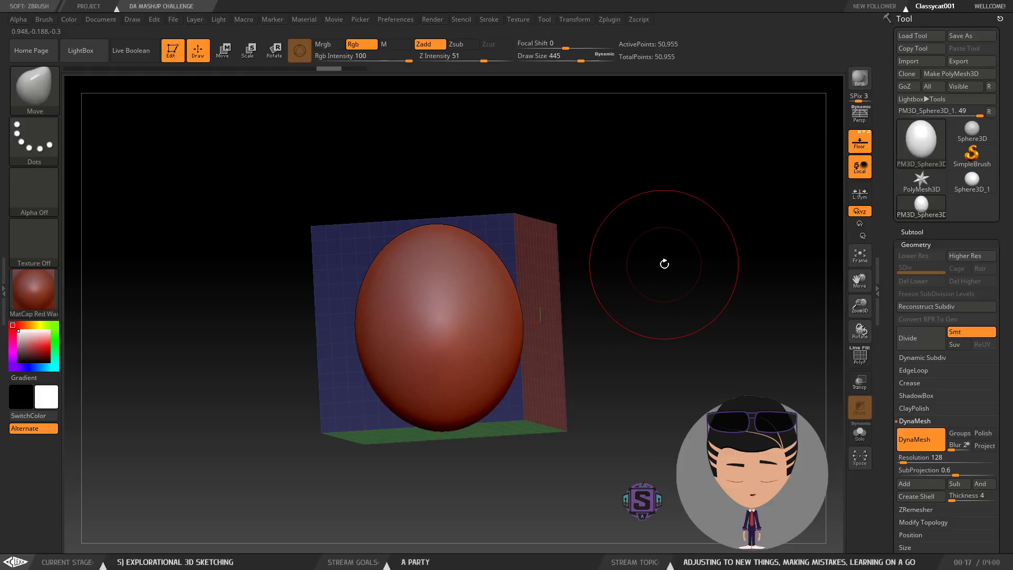
# Step: Import Full Body F.jpg as the first map of the Front-Back grid plane
pyautogui.moveTo(665, 263); pyautogui.dragTo(595, 306)
pyautogui.click(176, 19)
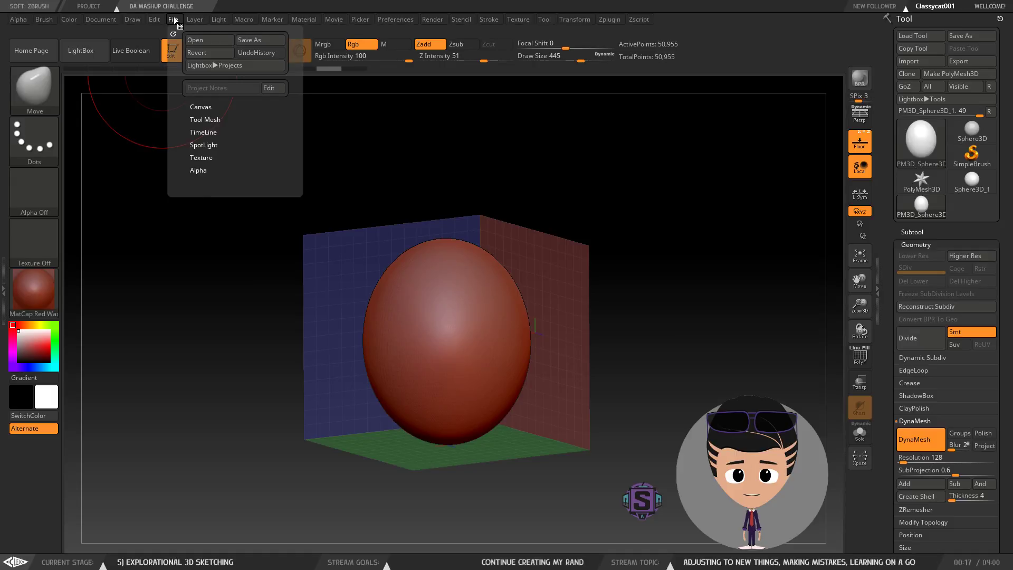
pyautogui.moveTo(132, 19)
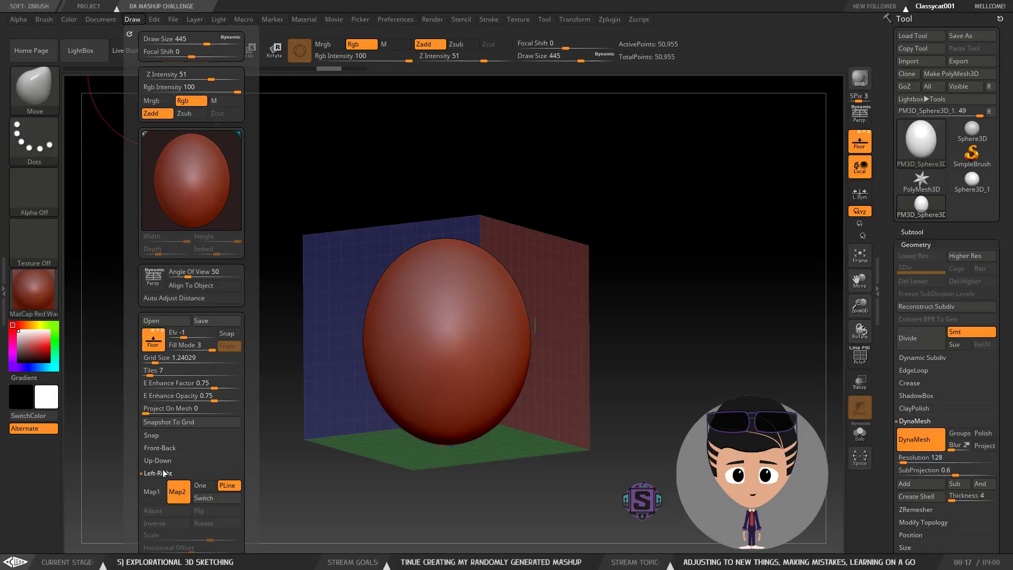
pyautogui.click(158, 448)
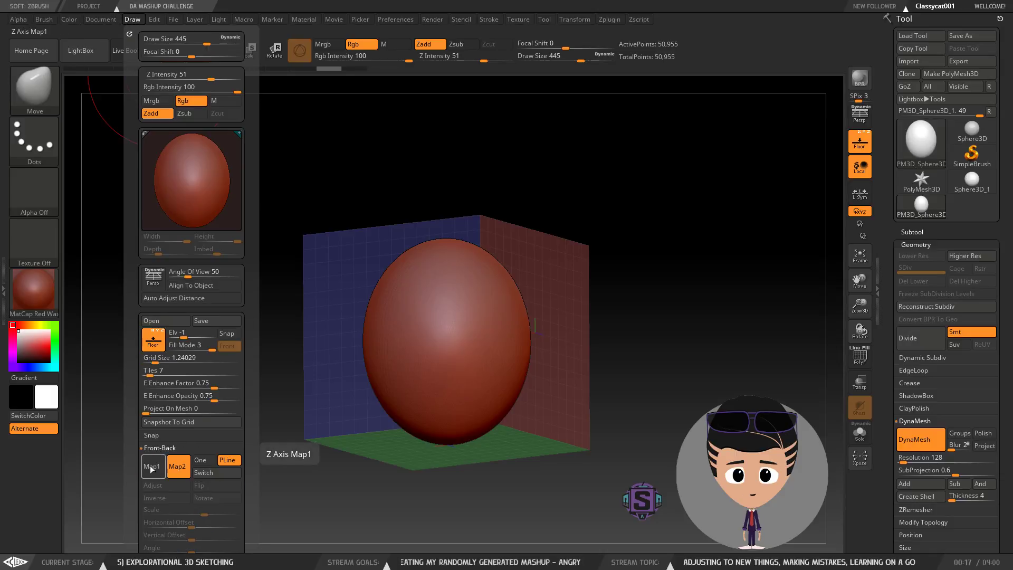
pyautogui.click(151, 467)
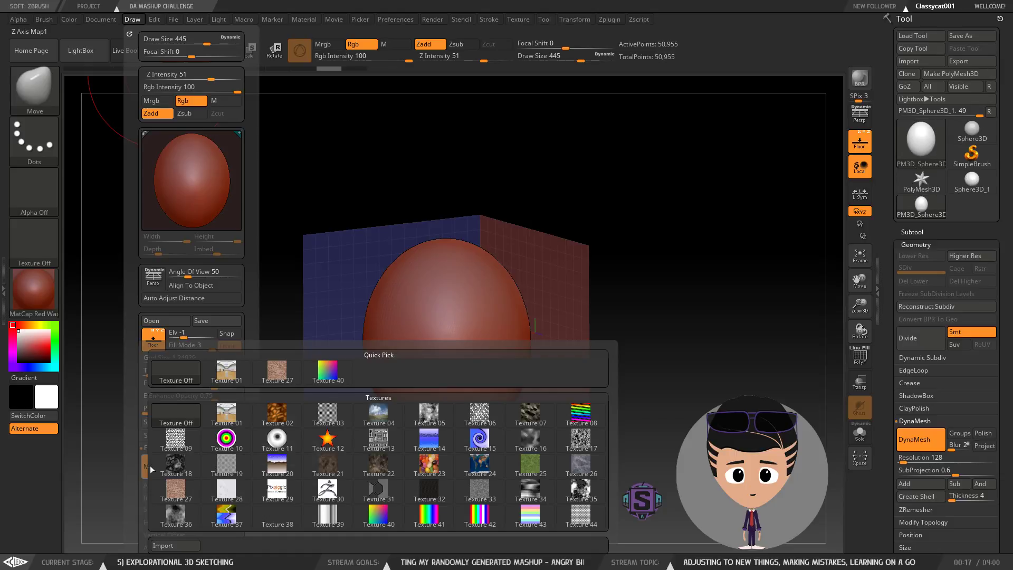
pyautogui.click(168, 546)
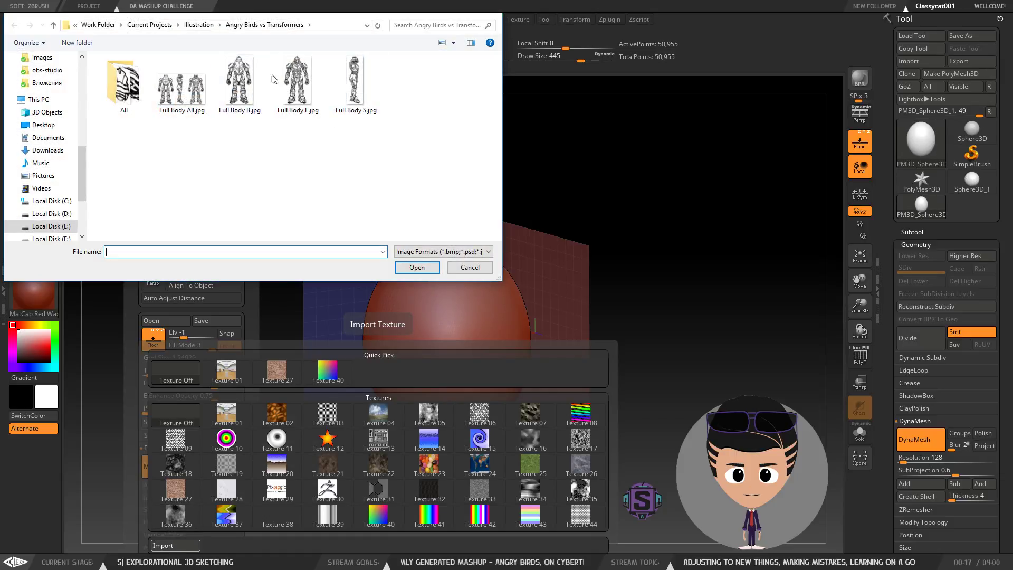
pyautogui.doubleClick(296, 100)
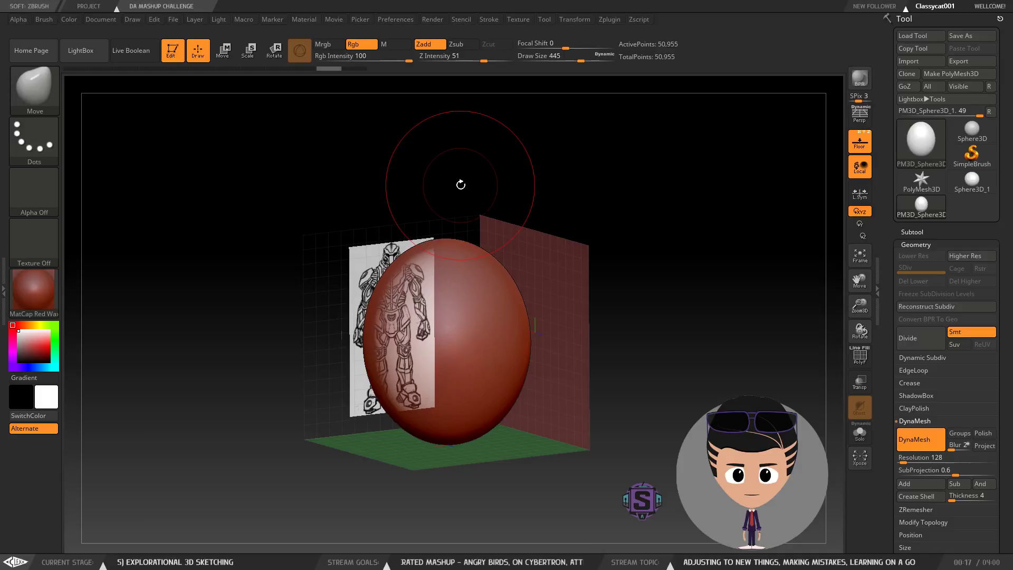
# Step: Examine the front-view reference against the sphere head-on and at an angle, and look at the grid's snap options
pyautogui.moveTo(650, 309)
pyautogui.mouseDown()
pyautogui.moveTo(619, 306)
pyautogui.moveTo(636, 290)
pyautogui.moveTo(658, 315)
pyautogui.moveTo(701, 319)
pyautogui.moveTo(624, 303)
pyautogui.moveTo(649, 305)
pyautogui.mouseUp()
pyautogui.moveTo(364, 205)
pyautogui.mouseDown()
pyautogui.moveTo(411, 199)
pyautogui.moveTo(366, 203)
pyautogui.moveTo(400, 221)
pyautogui.moveTo(380, 219)
pyautogui.mouseUp()
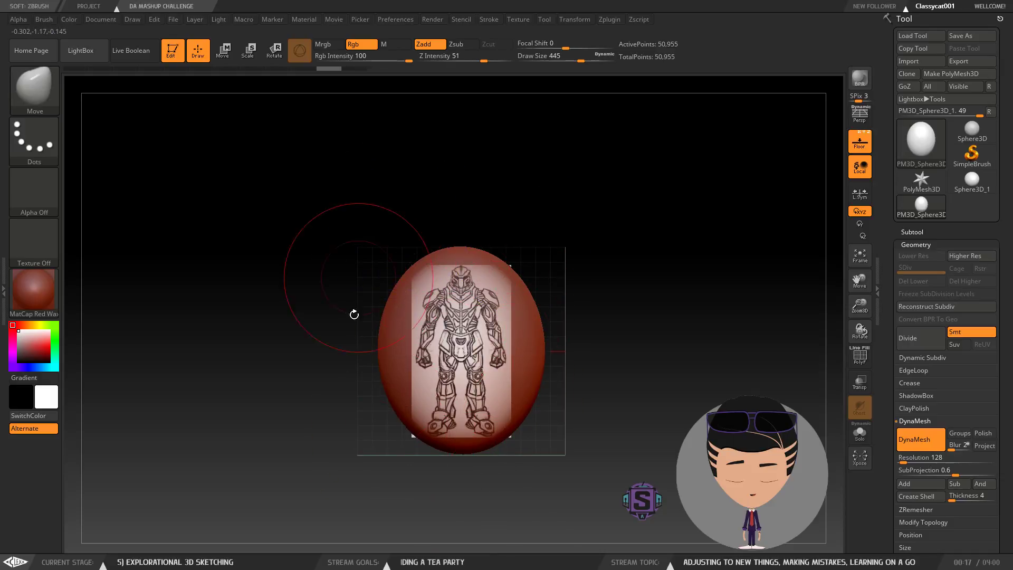
pyautogui.moveTo(422, 182); pyautogui.dragTo(490, 195)
pyautogui.click(133, 19)
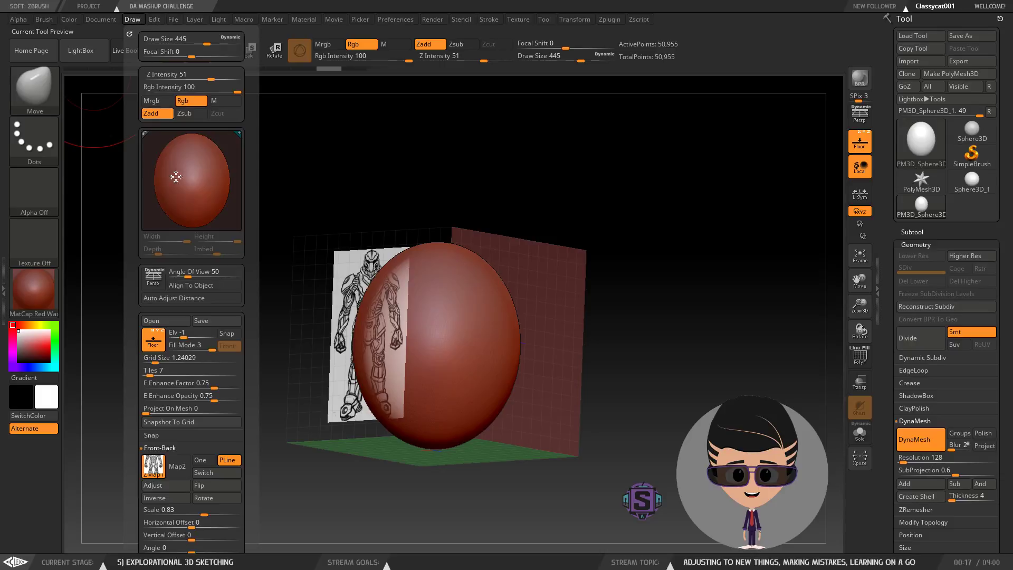
pyautogui.click(159, 436)
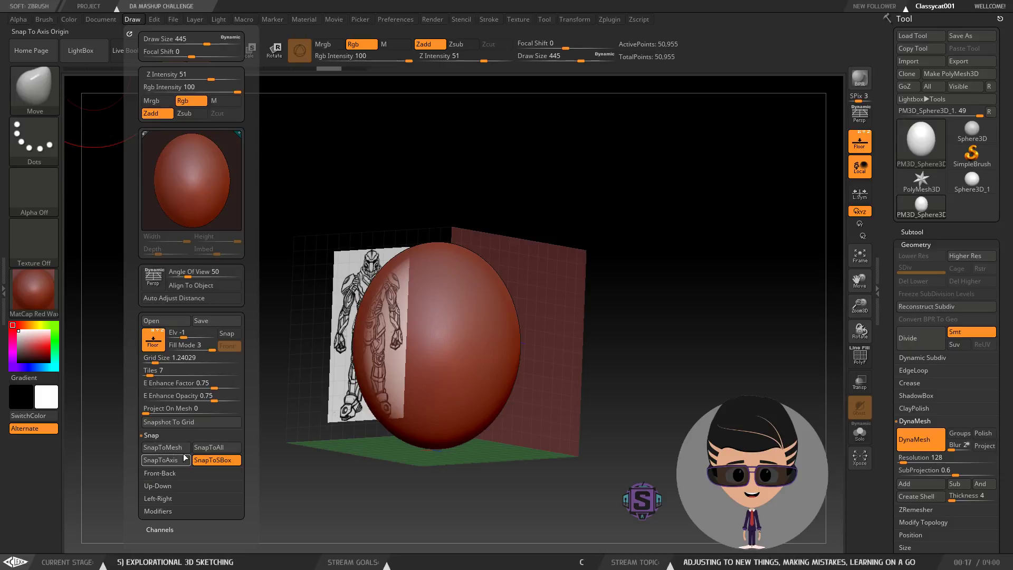
pyautogui.keyDown('shift'); pyautogui.moveTo(675, 278); pyautogui.dragTo(648, 271); pyautogui.keyUp('shift')
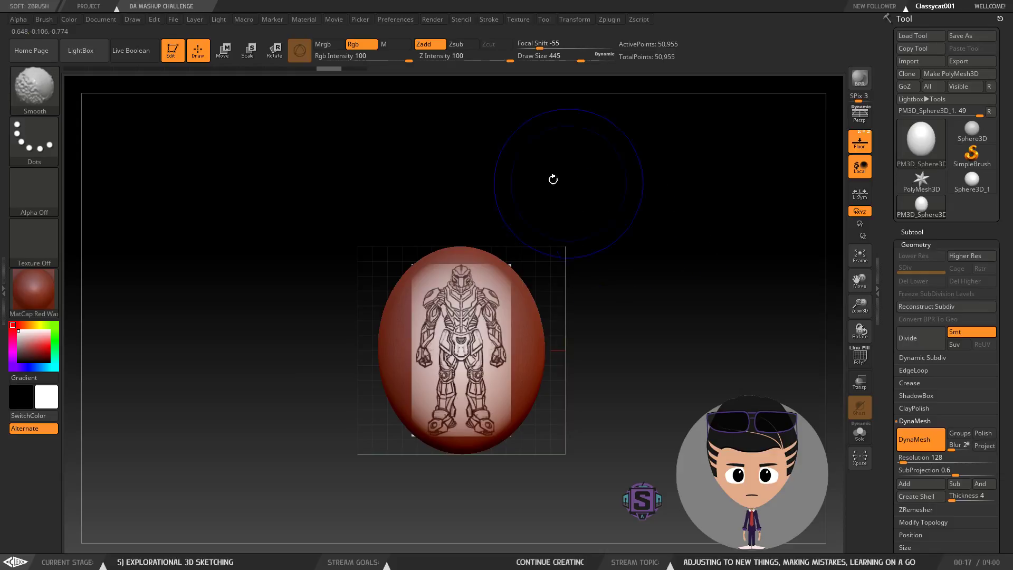
pyautogui.moveTo(581, 207)
pyautogui.mouseDown()
pyautogui.moveTo(600, 215)
pyautogui.moveTo(520, 230)
pyautogui.mouseUp()
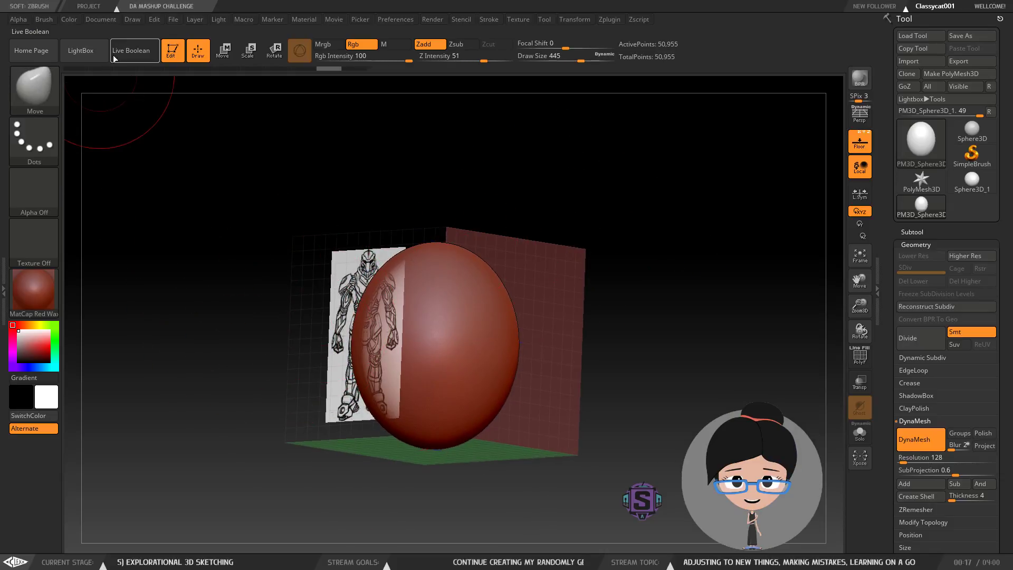
# Step: Import Full Body B.jpg as the second map of the Front-Back grid plane
pyautogui.click(129, 19)
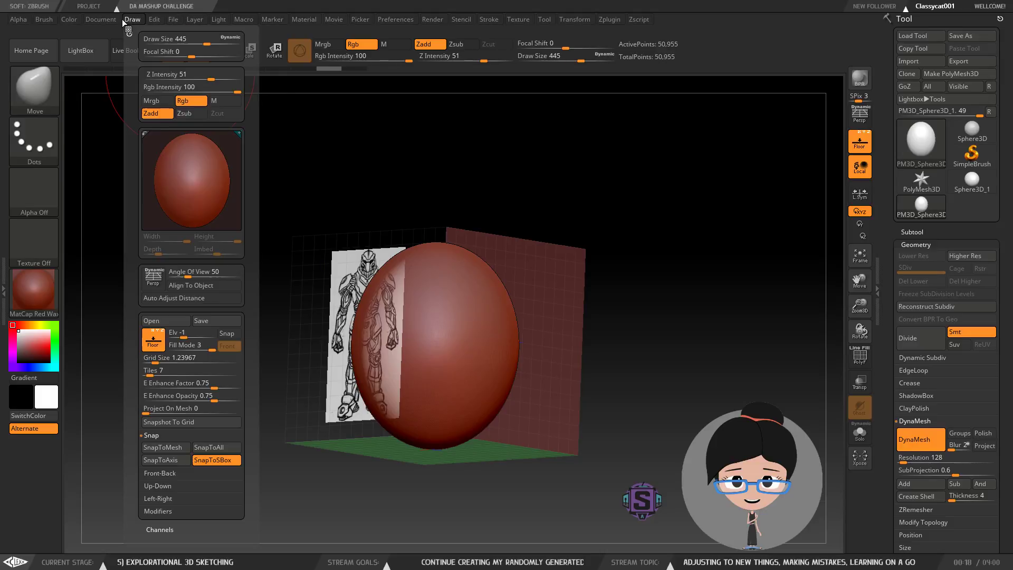
pyautogui.click(160, 473)
pyautogui.click(159, 466)
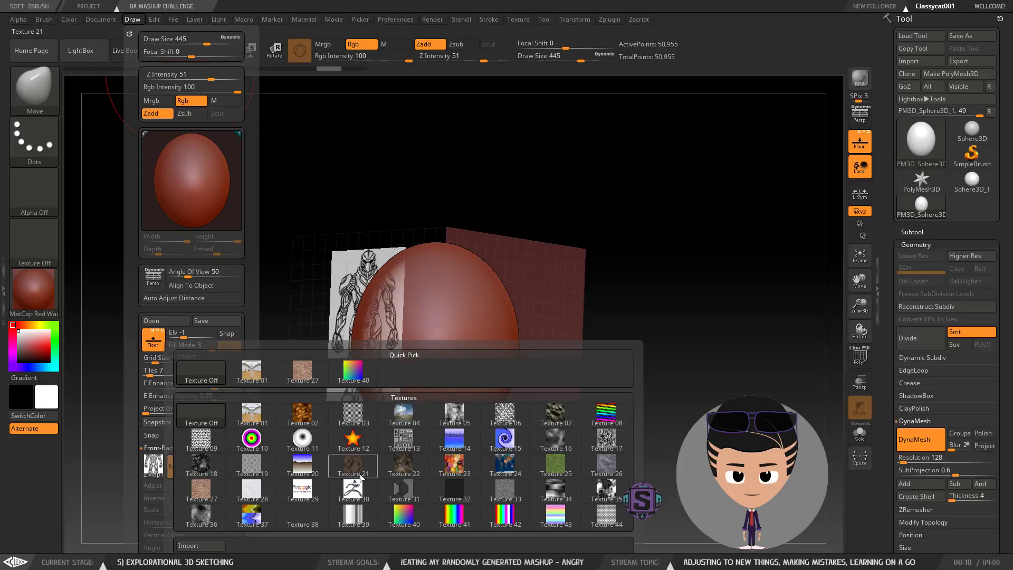
pyautogui.click(209, 546)
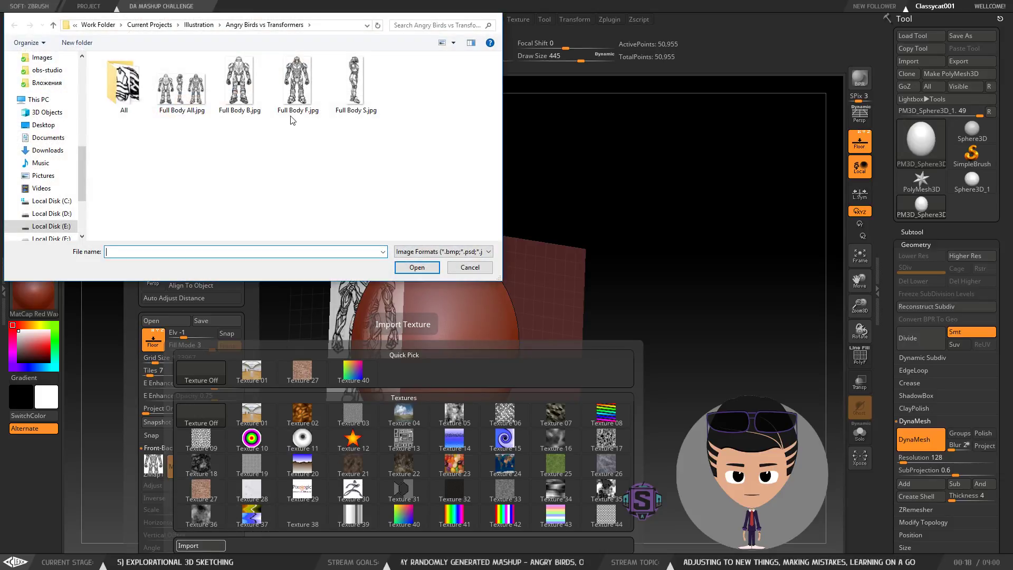
pyautogui.click(242, 93)
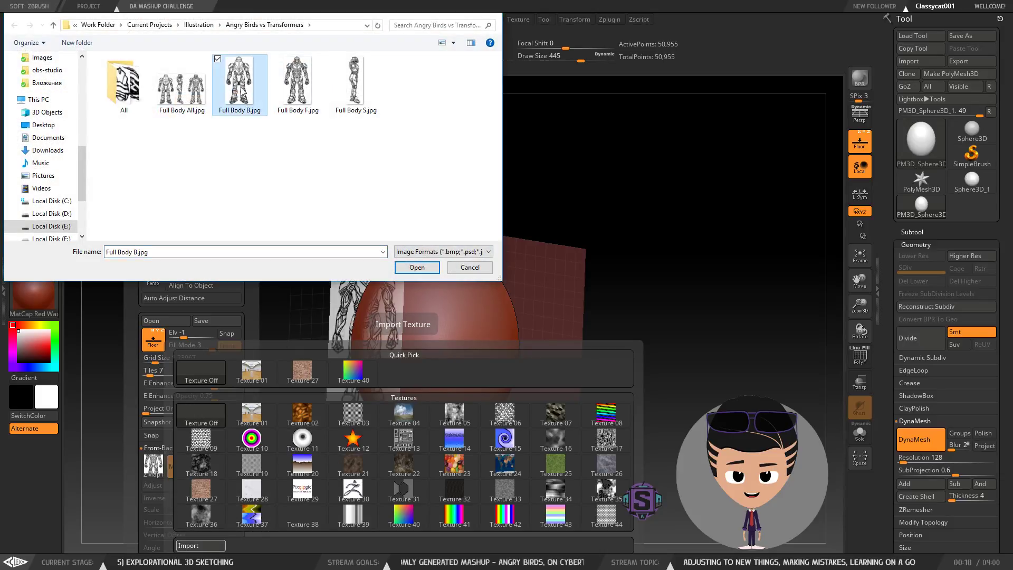
pyautogui.doubleClick(242, 89)
# Step: Examine the back-view and front-view references against the sphere from both sides
pyautogui.moveTo(584, 226)
pyautogui.mouseDown()
pyautogui.moveTo(592, 195)
pyautogui.moveTo(625, 203)
pyautogui.moveTo(533, 266)
pyautogui.moveTo(558, 267)
pyautogui.moveTo(481, 399)
pyautogui.mouseUp()
pyautogui.keyDown('ctrl'); pyautogui.moveTo(477, 366); pyautogui.dragTo(553, 389, button='right'); pyautogui.keyUp('ctrl')
pyautogui.moveTo(585, 329)
pyautogui.mouseDown()
pyautogui.moveTo(584, 355)
pyautogui.moveTo(595, 294)
pyautogui.moveTo(672, 299)
pyautogui.moveTo(567, 313)
pyautogui.mouseUp()
pyautogui.moveTo(603, 264)
pyautogui.keyDown('shift'); pyautogui.mouseDown()
pyautogui.moveTo(699, 284)
pyautogui.moveTo(679, 267)
pyautogui.moveTo(651, 281)
pyautogui.moveTo(276, 258)
pyautogui.moveTo(534, 287)
pyautogui.moveTo(675, 270)
pyautogui.moveTo(643, 280)
pyautogui.moveTo(655, 278)
pyautogui.mouseUp(); pyautogui.keyUp('shift')
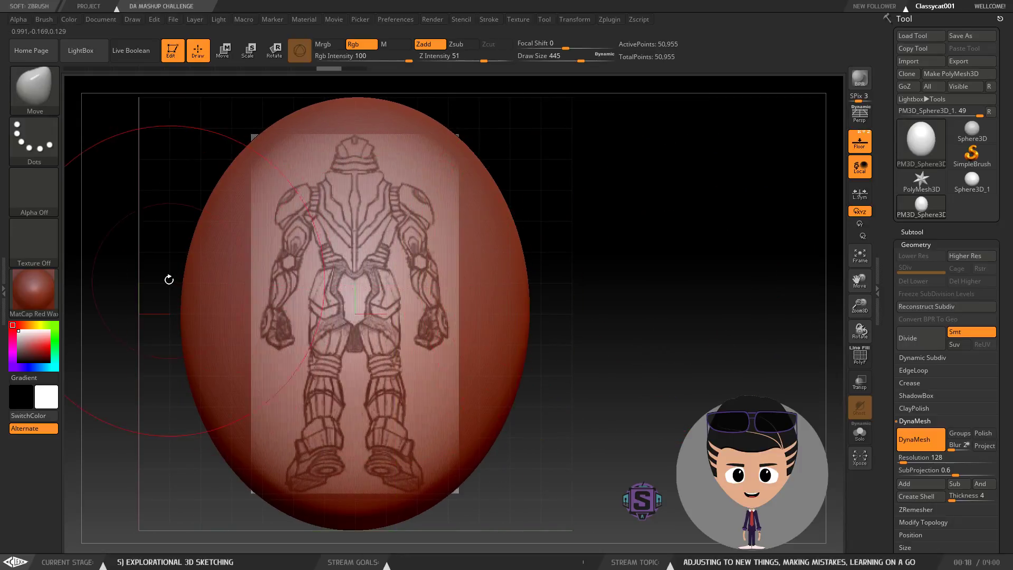
pyautogui.moveTo(699, 271); pyautogui.dragTo(695, 280)
pyautogui.keyDown('ctrl'); pyautogui.moveTo(700, 277); pyautogui.dragTo(673, 249, button='right'); pyautogui.keyUp('ctrl')
pyautogui.moveTo(667, 268)
pyautogui.mouseDown()
pyautogui.moveTo(639, 289)
pyautogui.moveTo(669, 292)
pyautogui.moveTo(649, 293)
pyautogui.mouseUp()
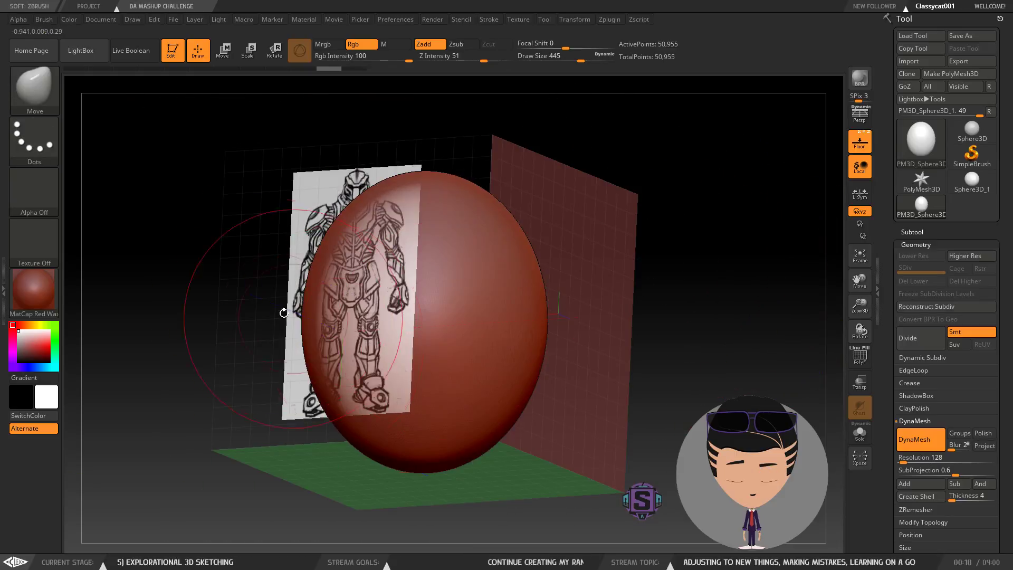
# Step: Import Full Body S.jpg as the first map of the Left-Right grid plane
pyautogui.click(135, 20)
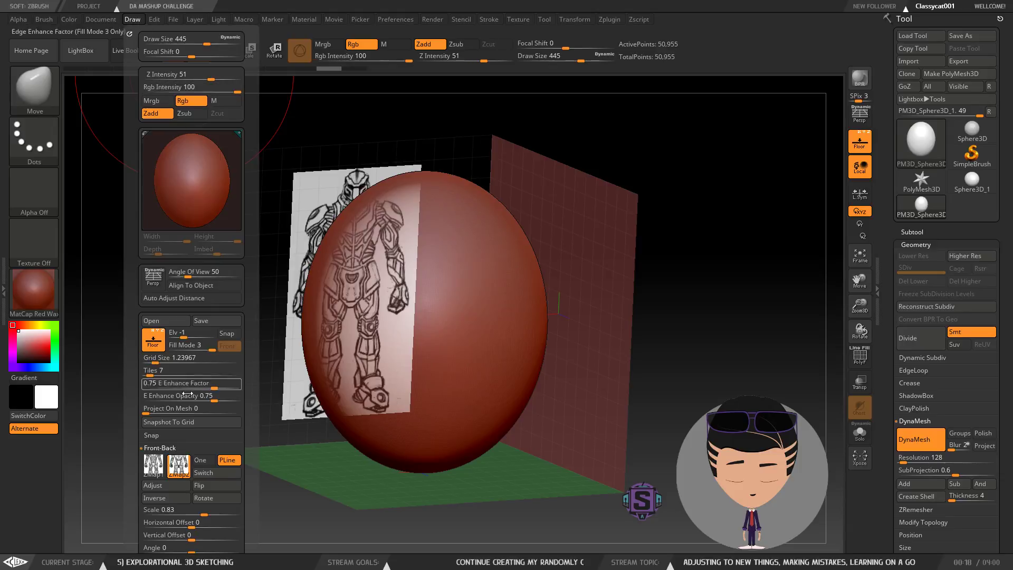
pyautogui.click(156, 448)
pyautogui.click(159, 460)
pyautogui.click(160, 461)
pyautogui.click(165, 474)
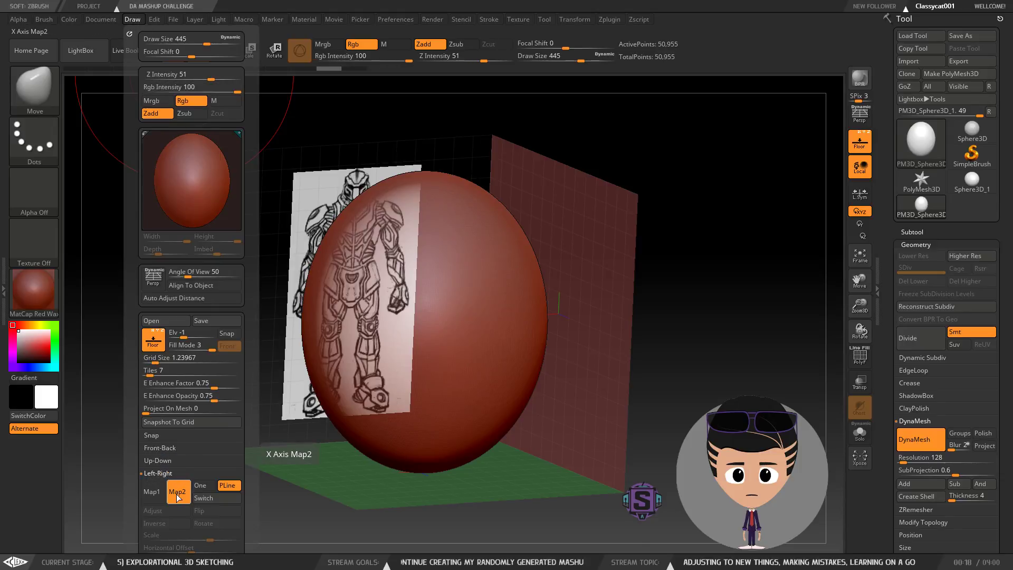
pyautogui.click(152, 496)
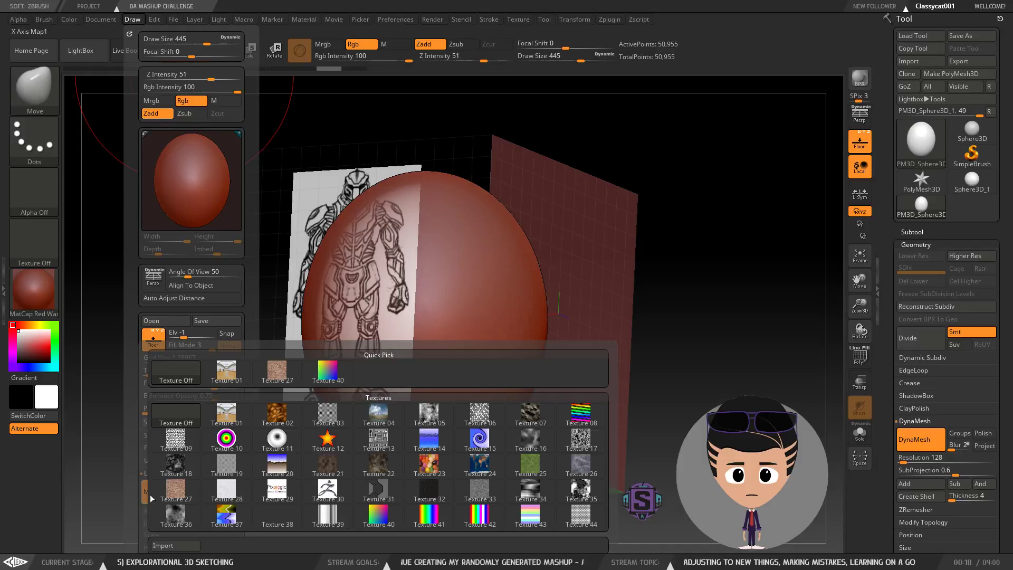
pyautogui.click(177, 545)
pyautogui.click(353, 87)
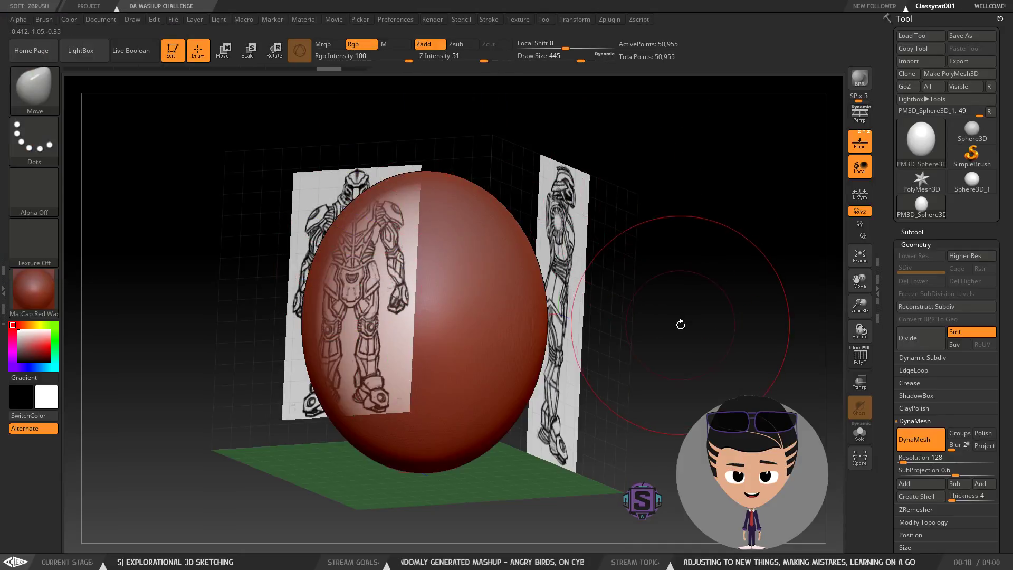
pyautogui.moveTo(679, 323)
pyautogui.mouseDown()
pyautogui.moveTo(718, 331)
pyautogui.moveTo(640, 333)
pyautogui.moveTo(699, 332)
pyautogui.moveTo(667, 326)
pyautogui.moveTo(696, 325)
pyautogui.moveTo(681, 325)
pyautogui.mouseUp()
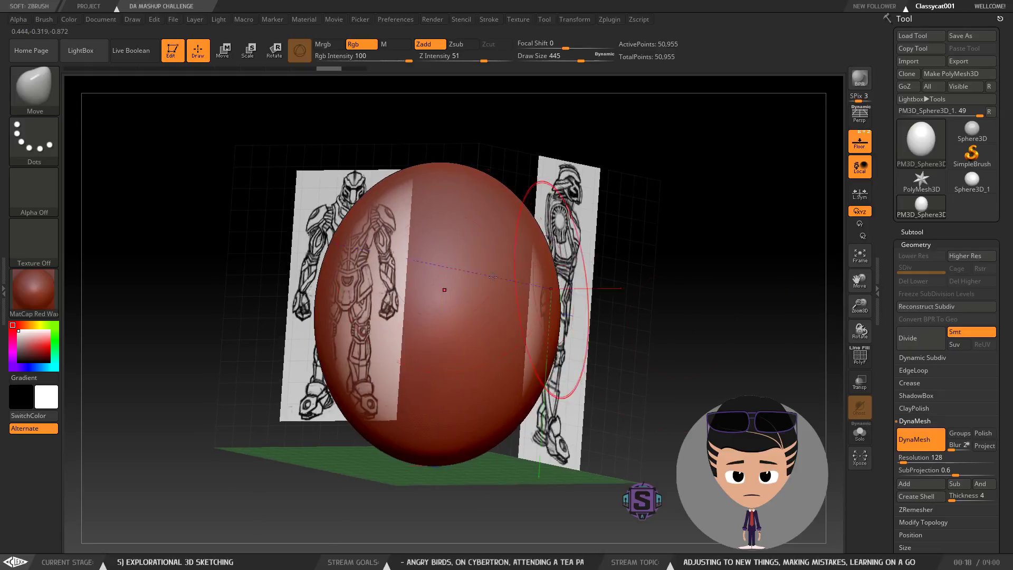
pyautogui.click(132, 20)
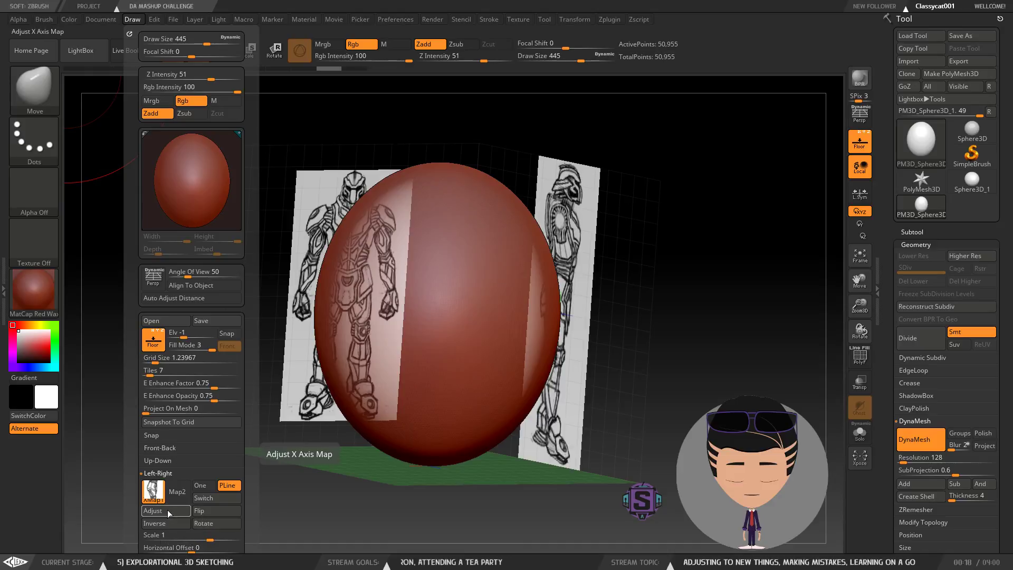
pyautogui.click(153, 510)
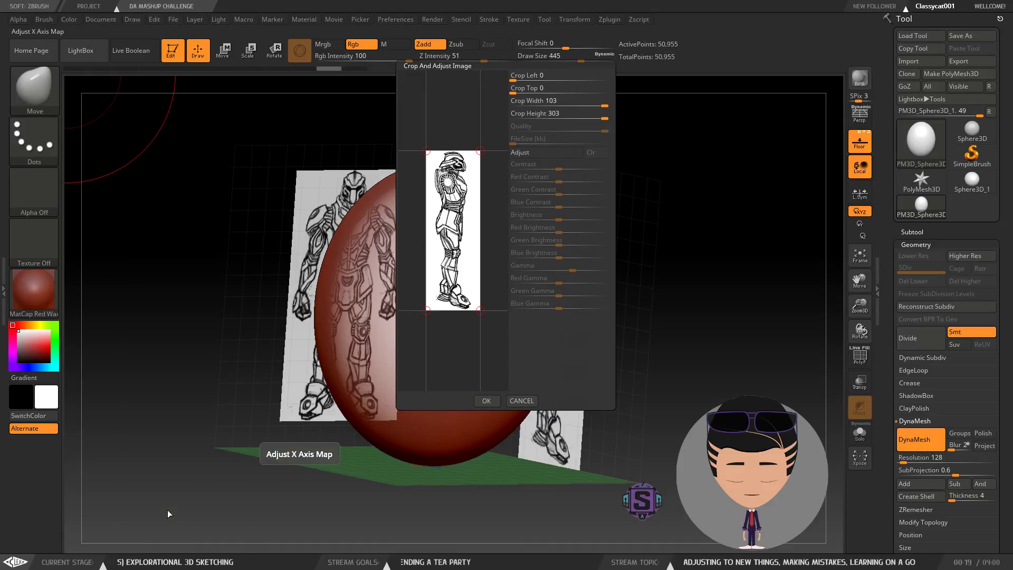
pyautogui.click(521, 401)
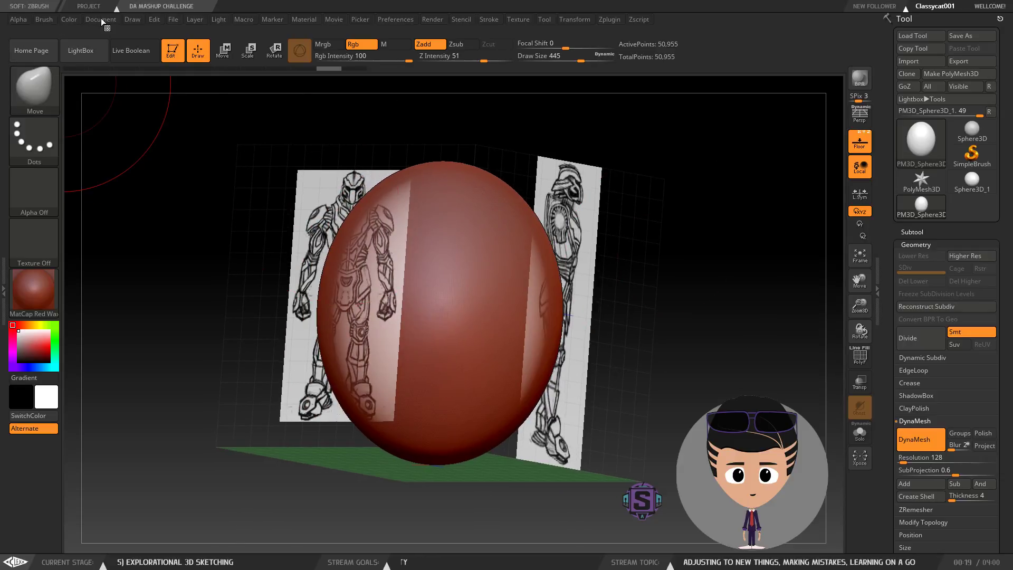
# Step: Set the scale of the Front-Back grid plane's second map, the back view, to 1.0044
pyautogui.click(125, 19)
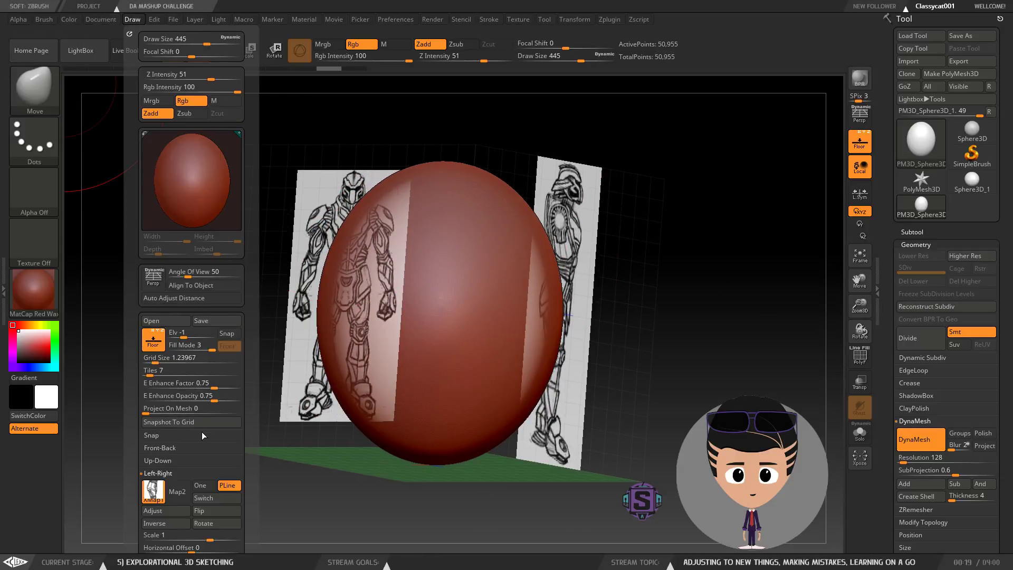
pyautogui.click(165, 435)
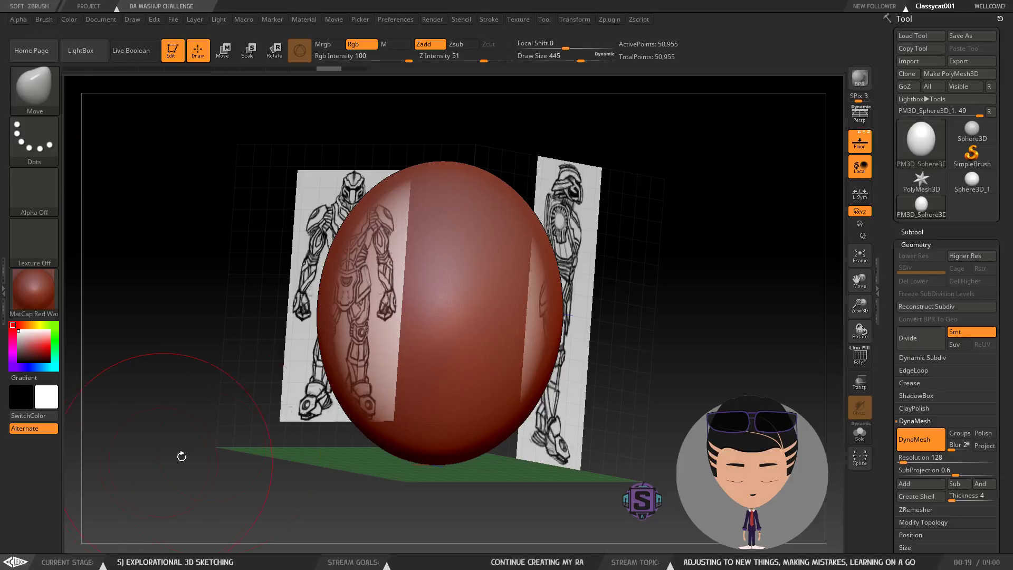
pyautogui.moveTo(650, 317)
pyautogui.mouseDown()
pyautogui.moveTo(522, 216)
pyautogui.moveTo(644, 242)
pyautogui.moveTo(603, 248)
pyautogui.moveTo(669, 268)
pyautogui.moveTo(651, 269)
pyautogui.moveTo(663, 278)
pyautogui.moveTo(631, 271)
pyautogui.mouseUp()
pyautogui.click(138, 18)
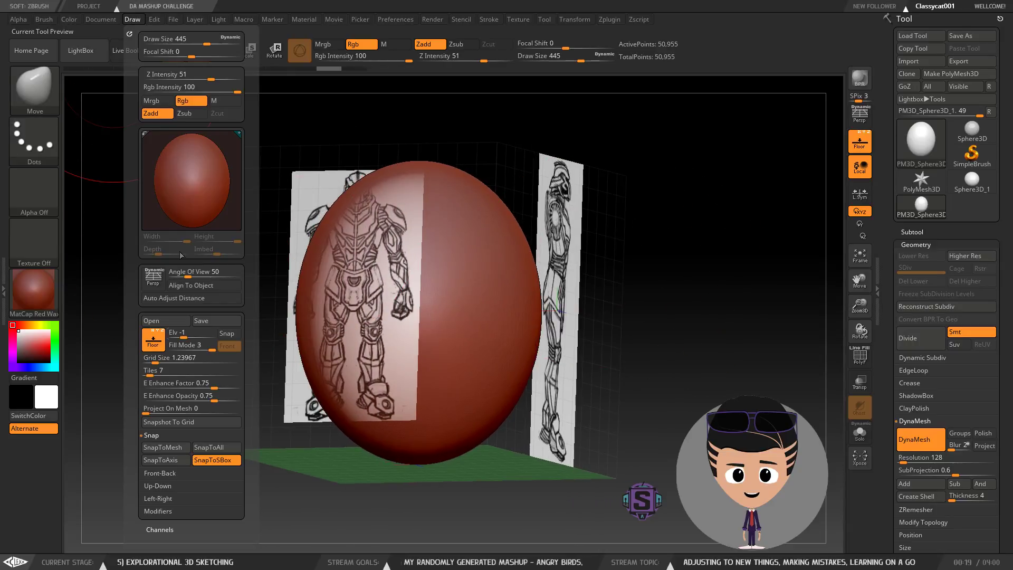
pyautogui.click(165, 474)
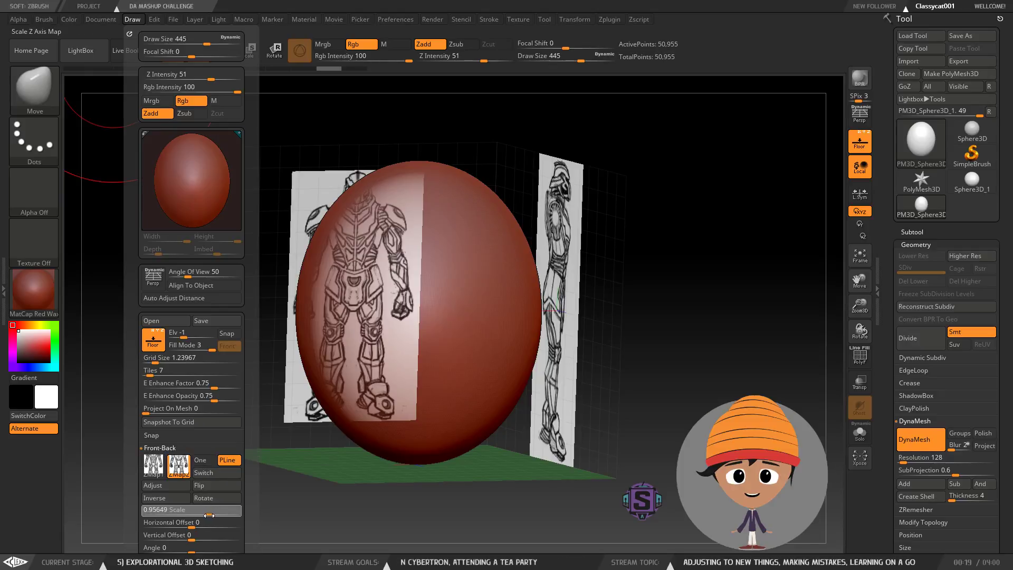
pyautogui.moveTo(633, 335)
pyautogui.mouseDown()
pyautogui.moveTo(718, 347)
pyautogui.moveTo(667, 332)
pyautogui.moveTo(527, 372)
pyautogui.mouseUp()
pyautogui.click(134, 20)
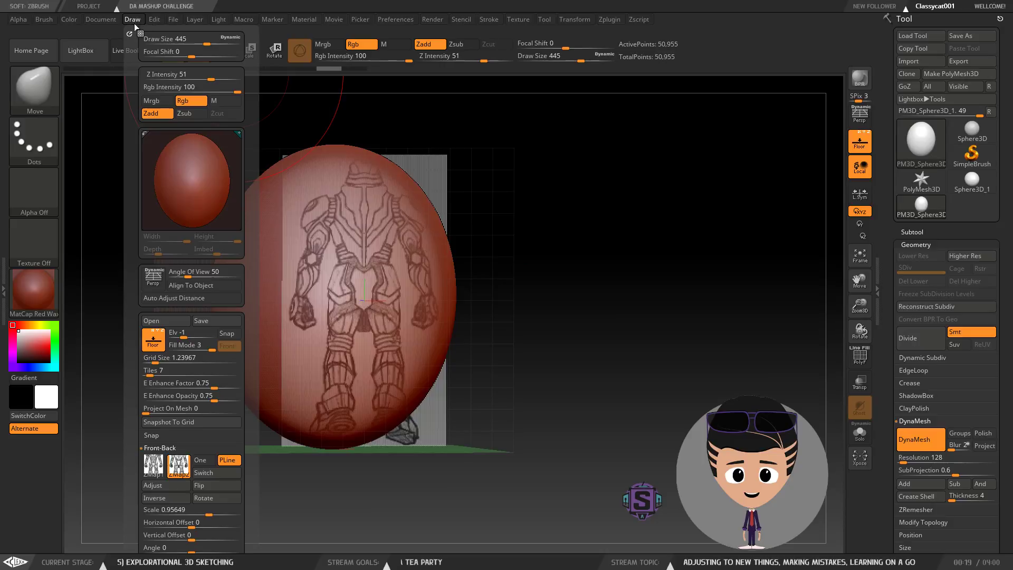
pyautogui.moveTo(206, 514); pyautogui.dragTo(211, 514)
pyautogui.moveTo(599, 479)
pyautogui.mouseDown()
pyautogui.moveTo(678, 442)
pyautogui.moveTo(612, 442)
pyautogui.mouseUp()
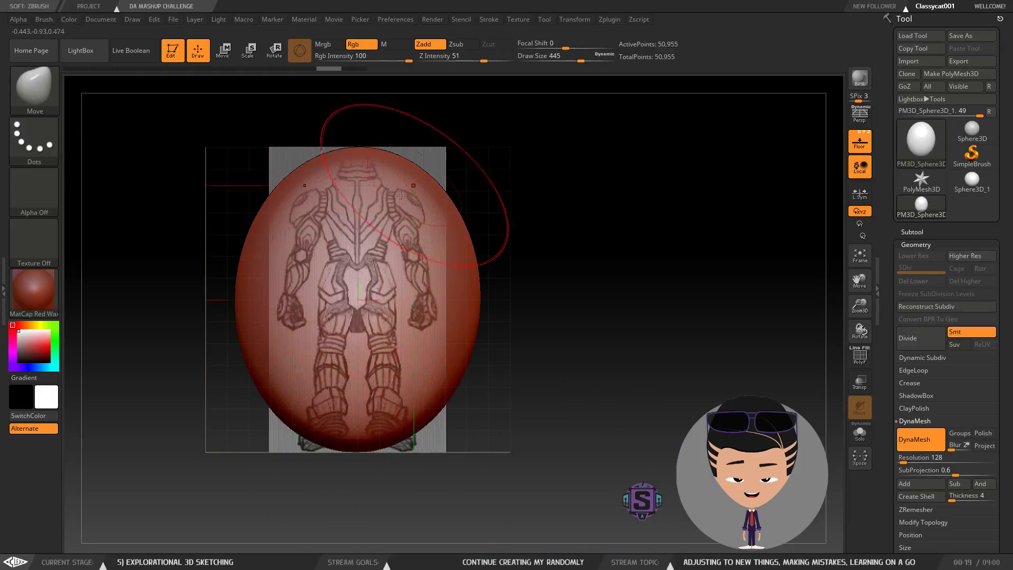
# Step: Enlarge the front-view image in the Front-Back plane's first map to the grid's full height, matching the back view
pyautogui.moveTo(570, 335); pyautogui.dragTo(691, 376)
pyautogui.moveTo(605, 320); pyautogui.dragTo(622, 323)
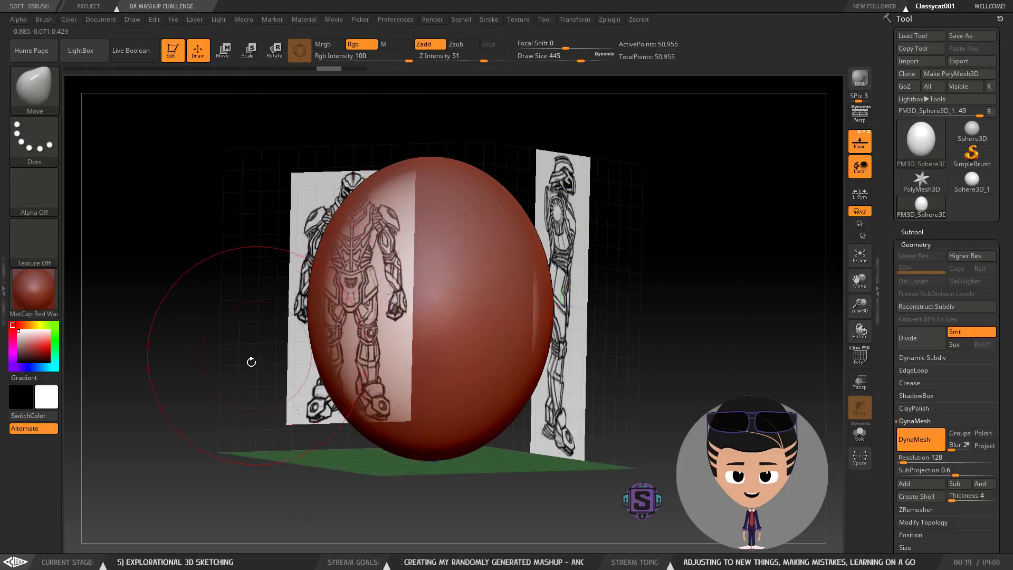
pyautogui.click(132, 19)
pyautogui.moveTo(217, 515); pyautogui.dragTo(213, 515)
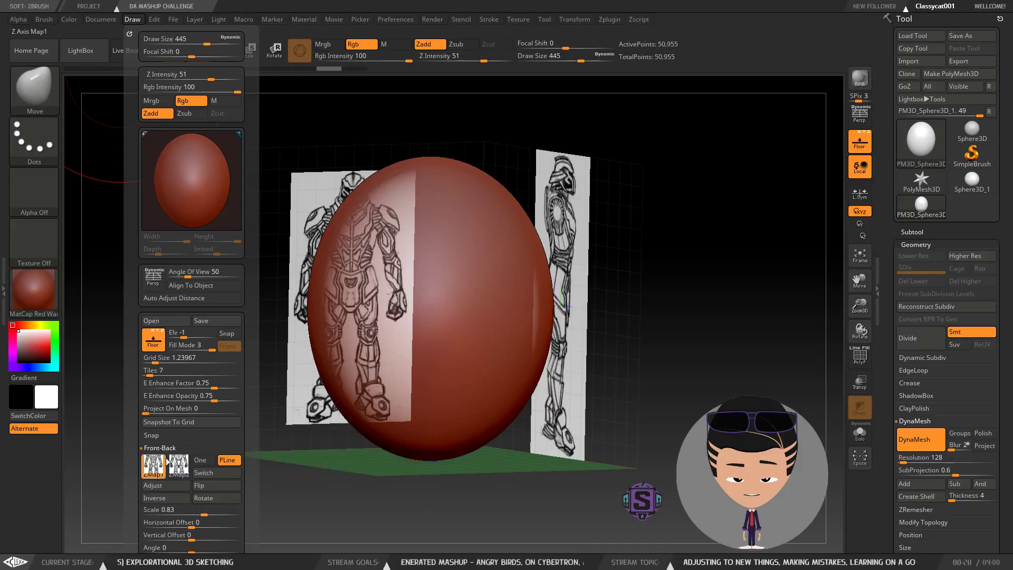
pyautogui.click(179, 464)
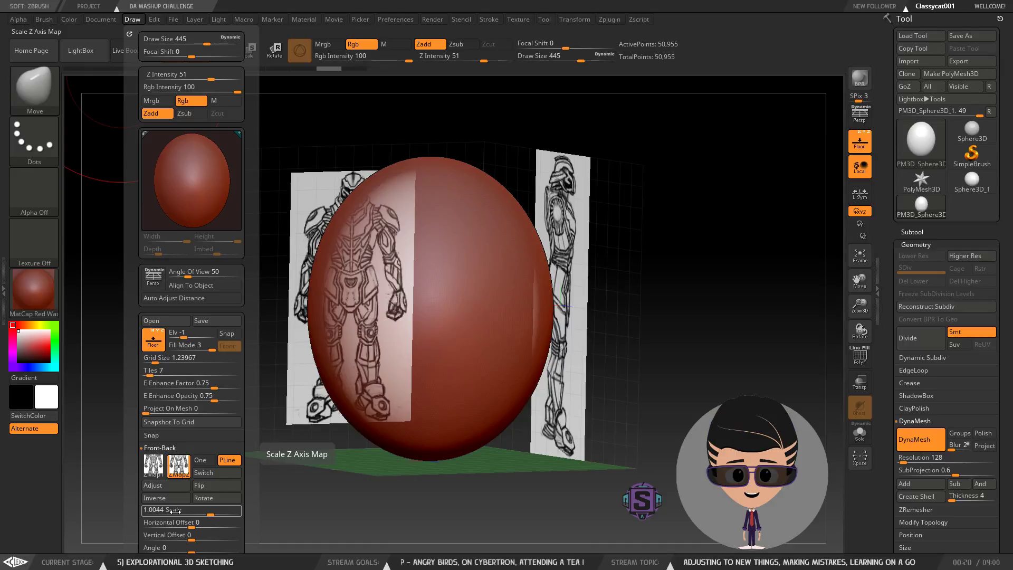
pyautogui.click(155, 465)
pyautogui.moveTo(205, 514); pyautogui.dragTo(211, 514)
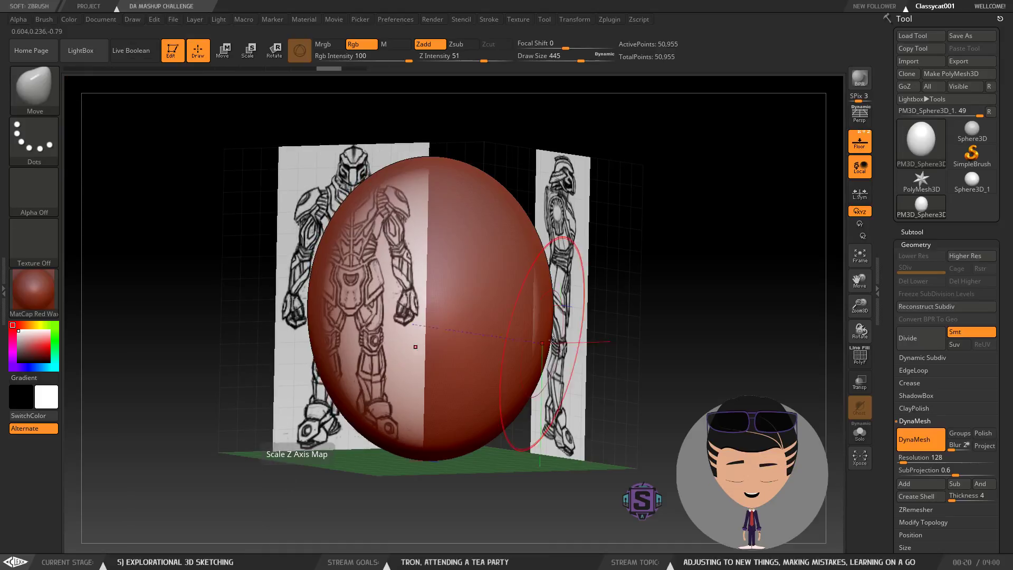
pyautogui.moveTo(662, 303); pyautogui.dragTo(679, 302)
pyautogui.moveTo(686, 247)
pyautogui.mouseDown()
pyautogui.moveTo(623, 242)
pyautogui.moveTo(714, 257)
pyautogui.moveTo(676, 246)
pyautogui.moveTo(649, 294)
pyautogui.moveTo(727, 301)
pyautogui.mouseUp()
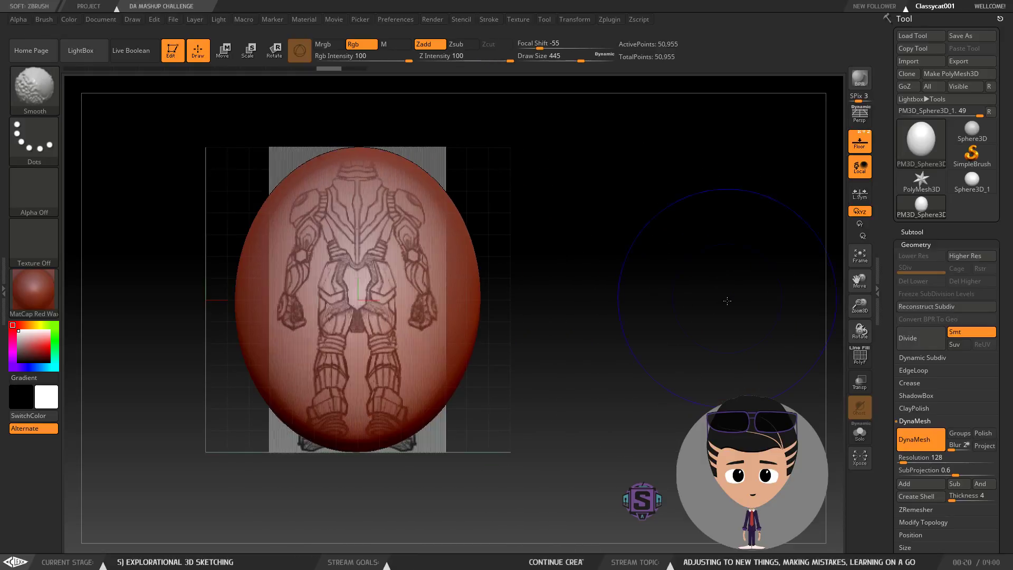
pyautogui.moveTo(628, 245)
pyautogui.mouseDown()
pyautogui.moveTo(658, 274)
pyautogui.moveTo(642, 271)
pyautogui.moveTo(667, 270)
pyautogui.moveTo(626, 264)
pyautogui.moveTo(722, 283)
pyautogui.moveTo(694, 292)
pyautogui.moveTo(669, 279)
pyautogui.mouseUp()
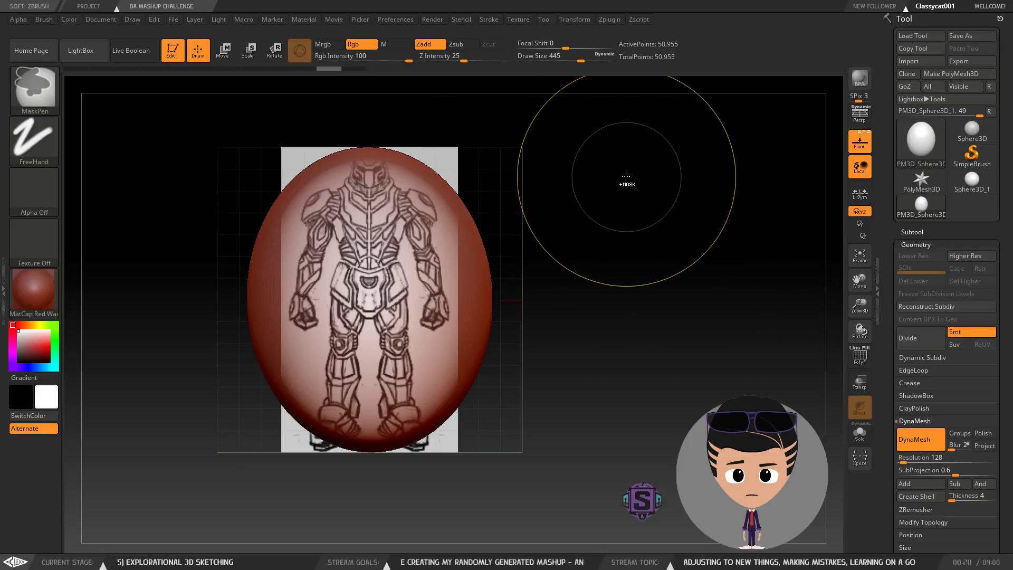
# Step: Save the project as AB vs T.ZPR, replacing the existing file
pyautogui.hotkey('ctrl', 's')
pyautogui.click(417, 267)
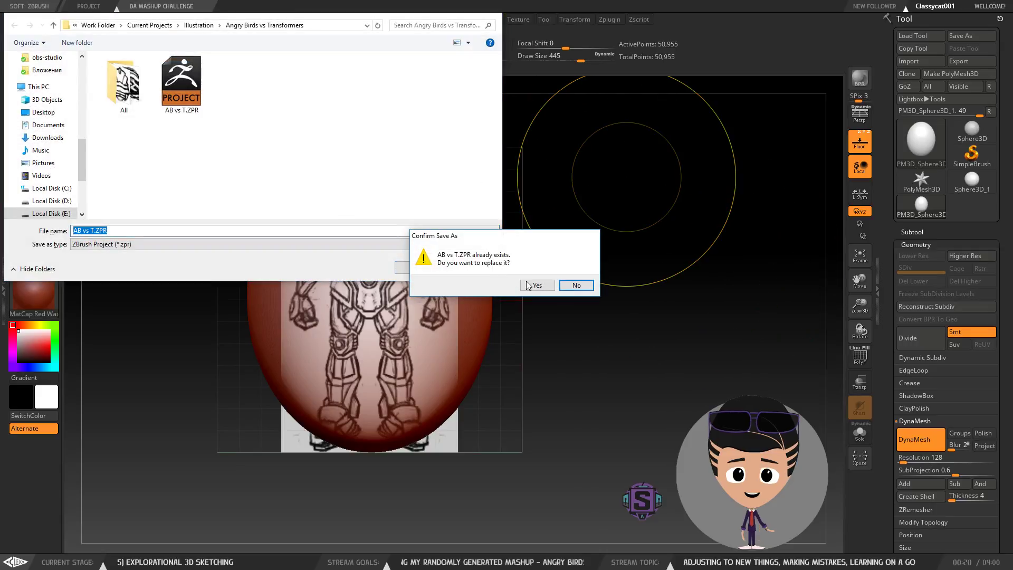
pyautogui.click(536, 284)
# Step: Narrow the sphere's upper half and sides in the front view with the Move brush, tapering them toward the robot's head
pyautogui.moveTo(642, 297)
pyautogui.mouseDown(button='right')
pyautogui.moveTo(633, 299)
pyautogui.moveTo(644, 299)
pyautogui.mouseUp(button='right')
pyautogui.moveTo(385, 234)
pyautogui.keyDown('ctrl'); pyautogui.mouseDown(button='right')
pyautogui.moveTo(417, 265)
pyautogui.moveTo(412, 235)
pyautogui.mouseUp(button='right'); pyautogui.keyUp('ctrl')
pyautogui.keyDown('shift'); pyautogui.moveTo(591, 265); pyautogui.dragTo(580, 265, button='right'); pyautogui.keyUp('shift')
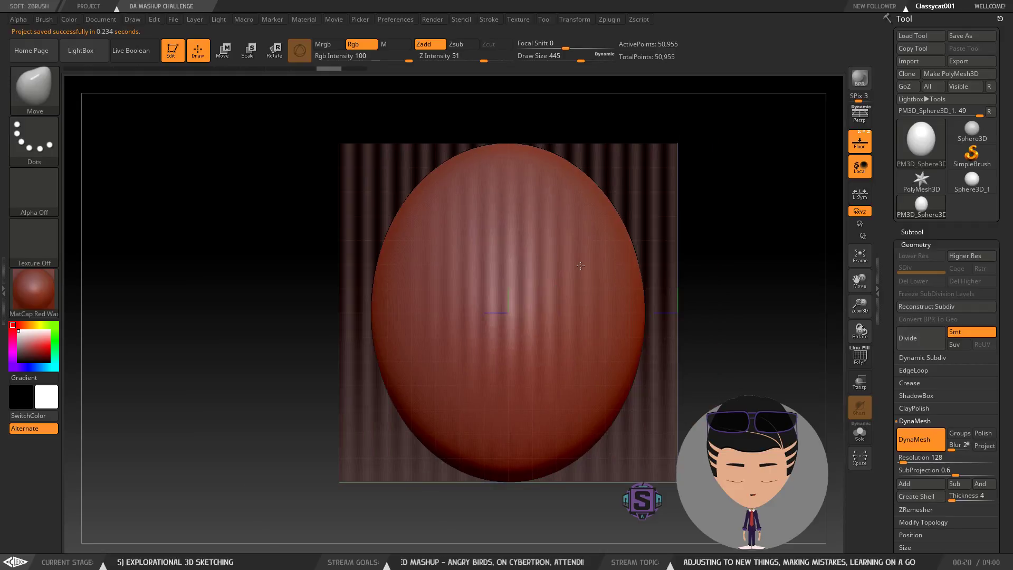
pyautogui.moveTo(250, 283)
pyautogui.mouseDown(button='right')
pyautogui.moveTo(616, 255)
pyautogui.moveTo(599, 237)
pyautogui.mouseUp(button='right')
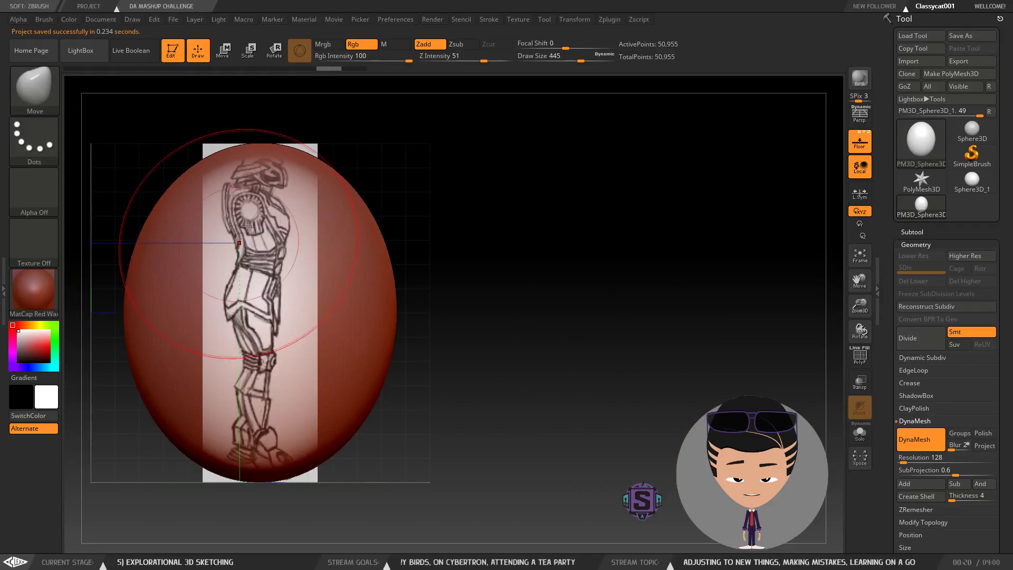
pyautogui.moveTo(527, 232)
pyautogui.keyDown('alt'); pyautogui.mouseDown(button='right')
pyautogui.moveTo(610, 258)
pyautogui.moveTo(662, 258)
pyautogui.mouseUp(button='right'); pyautogui.keyUp('alt')
pyautogui.moveTo(686, 343)
pyautogui.mouseDown(button='right')
pyautogui.moveTo(676, 345)
pyautogui.moveTo(713, 291)
pyautogui.moveTo(645, 280)
pyautogui.moveTo(660, 279)
pyautogui.mouseUp(button='right')
pyautogui.moveTo(669, 280); pyautogui.dragTo(685, 278)
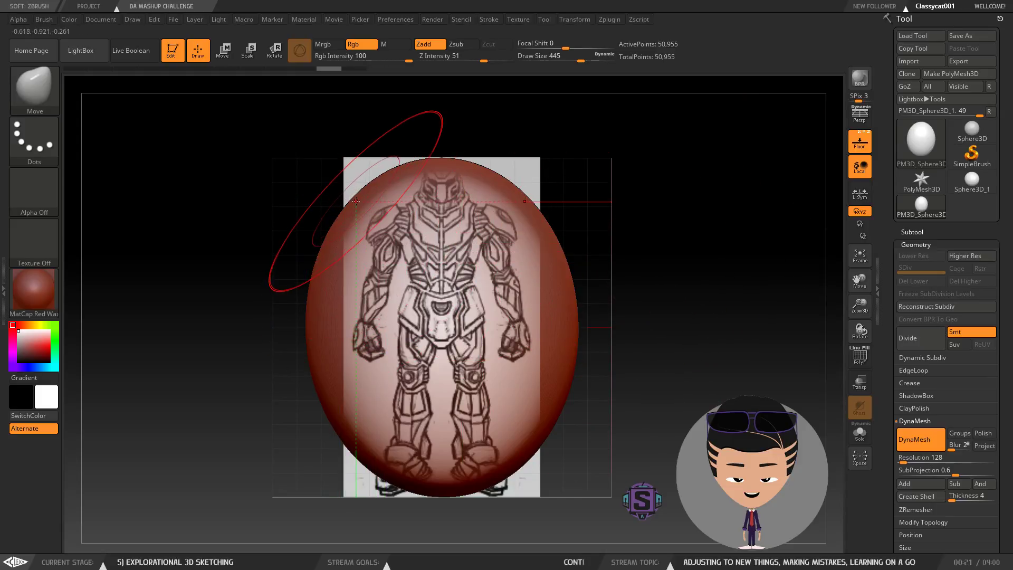
pyautogui.moveTo(357, 196); pyautogui.dragTo(413, 181)
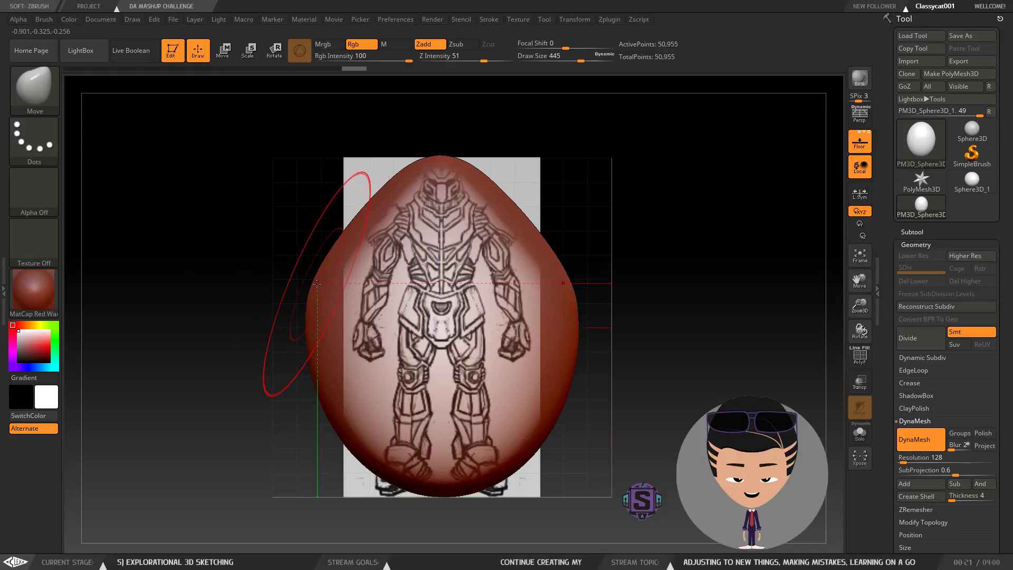
pyautogui.moveTo(330, 285)
pyautogui.mouseDown()
pyautogui.moveTo(347, 286)
pyautogui.moveTo(363, 317)
pyautogui.moveTo(354, 316)
pyautogui.mouseUp()
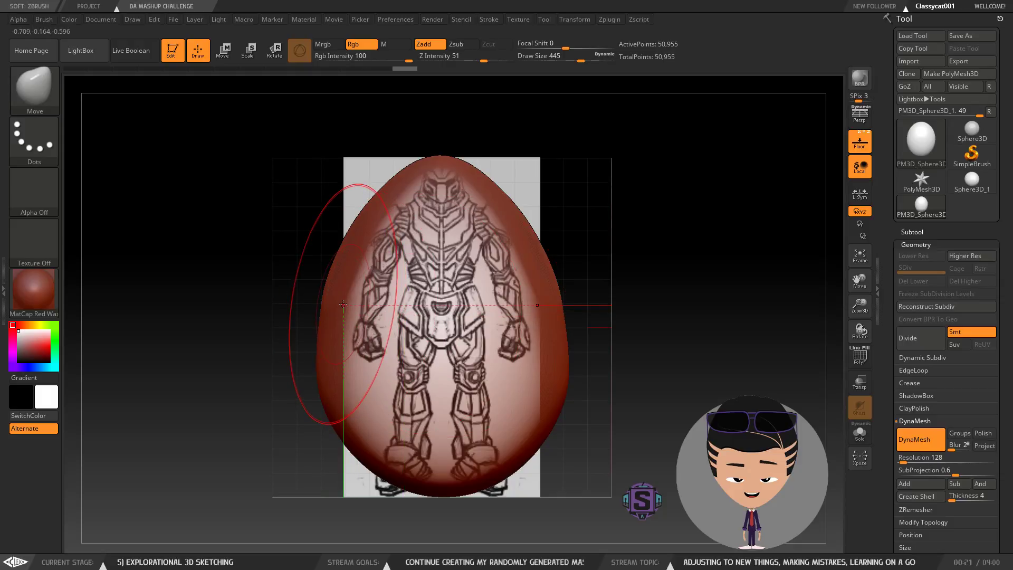
pyautogui.moveTo(332, 307); pyautogui.dragTo(344, 310)
pyautogui.moveTo(349, 246)
pyautogui.mouseDown()
pyautogui.moveTo(364, 243)
pyautogui.moveTo(386, 201)
pyautogui.mouseUp()
# Step: Pull the lower sides in to the reference's width and flatten the underside at the feet, reducing the draw size to 239
pyautogui.moveTo(324, 350)
pyautogui.mouseDown()
pyautogui.moveTo(340, 349)
pyautogui.moveTo(334, 332)
pyautogui.moveTo(344, 332)
pyautogui.mouseUp()
pyautogui.moveTo(338, 389); pyautogui.dragTo(360, 426)
pyautogui.moveTo(388, 470)
pyautogui.mouseDown()
pyautogui.moveTo(445, 509)
pyautogui.moveTo(430, 505)
pyautogui.moveTo(441, 486)
pyautogui.mouseUp()
pyautogui.press('s')
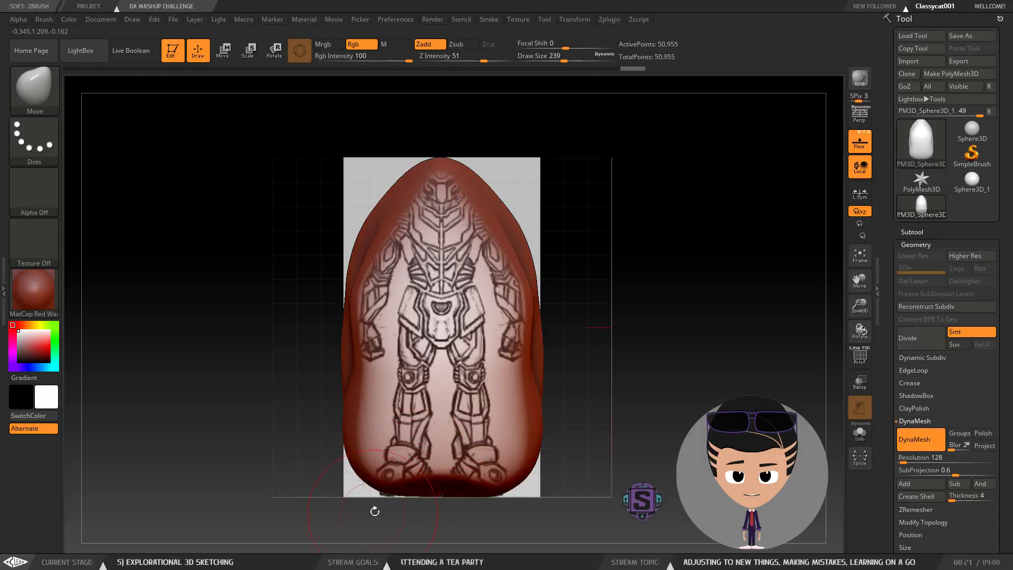
pyautogui.moveTo(386, 492); pyautogui.dragTo(379, 502)
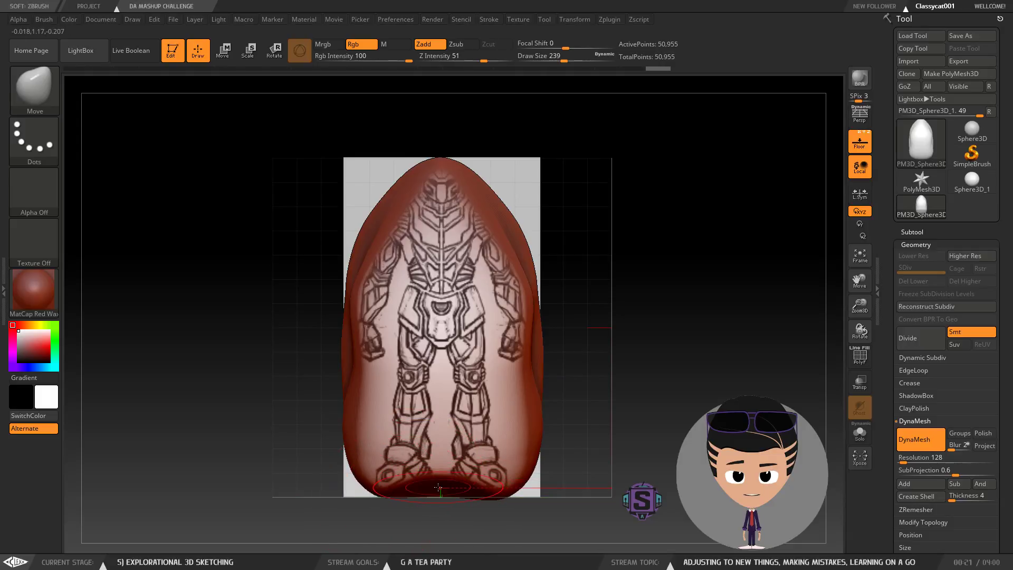
# Step: Set the draw size to 468 and push the body's front in to follow the robot's side-view profile
pyautogui.keyDown('shift'); pyautogui.moveTo(556, 340); pyautogui.dragTo(712, 307); pyautogui.keyUp('shift')
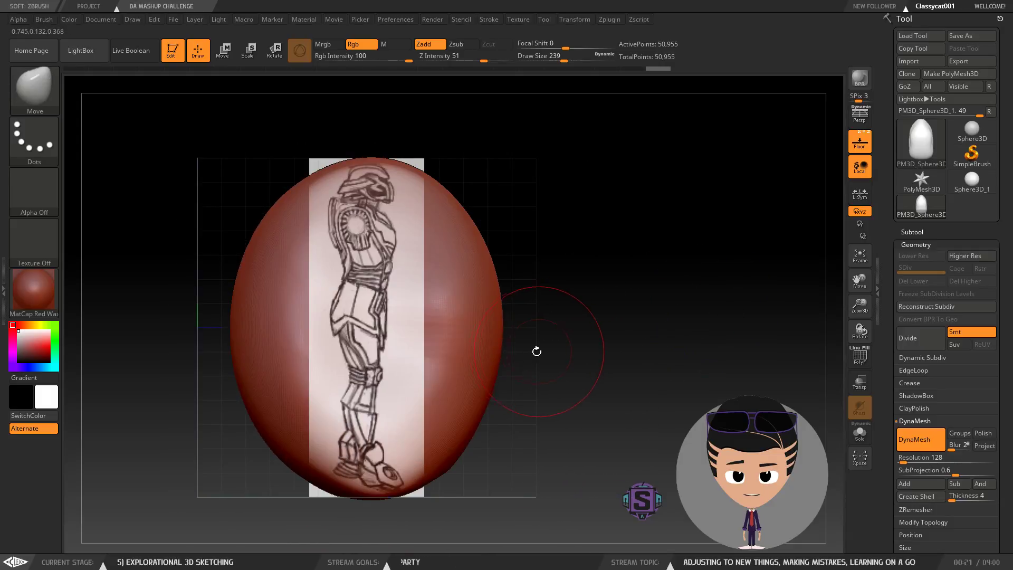
pyautogui.press('s')
pyautogui.moveTo(574, 314); pyautogui.dragTo(597, 313)
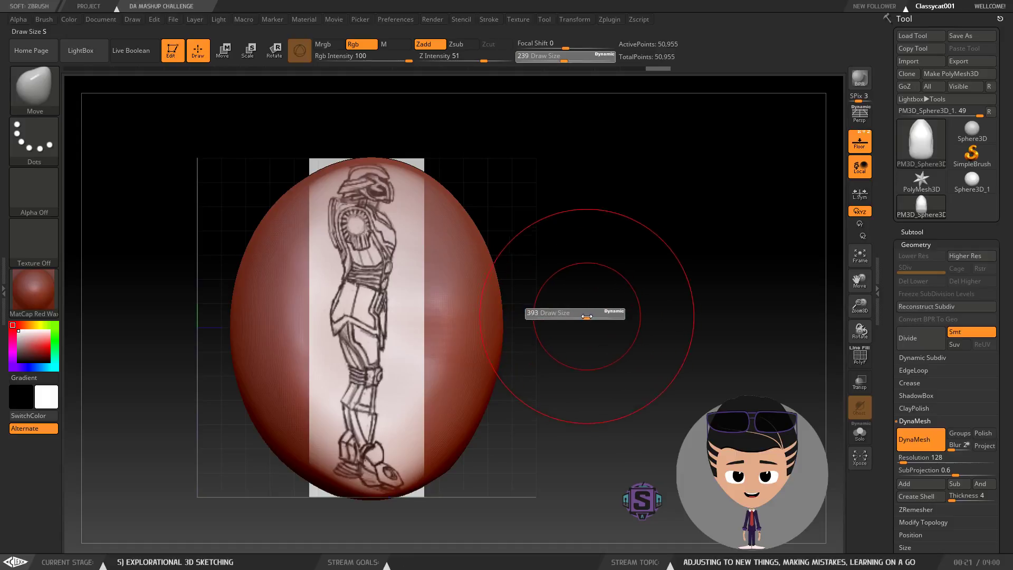
pyautogui.moveTo(480, 404); pyautogui.dragTo(492, 285)
pyautogui.hotkey('ctrl', 'z')
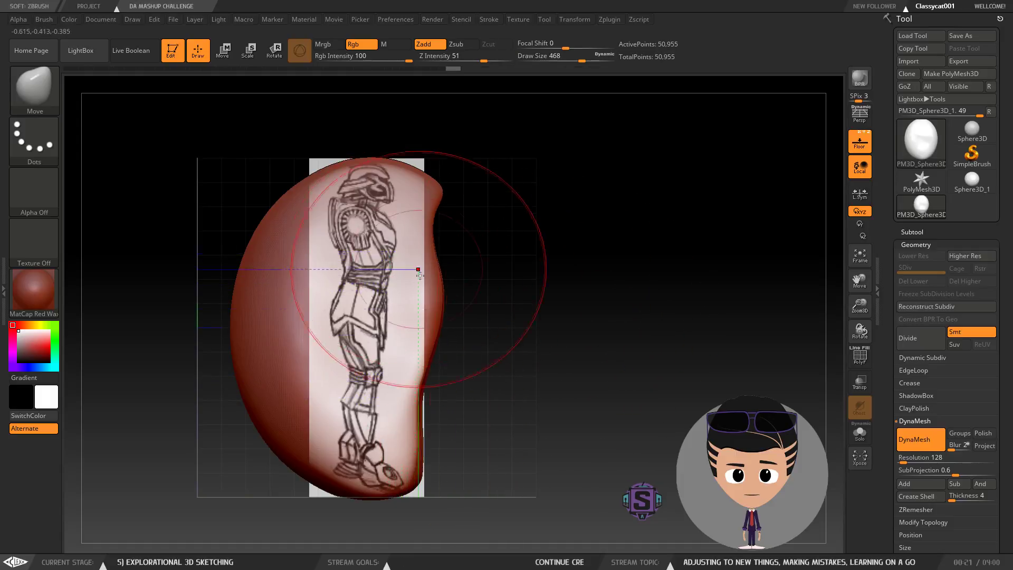
pyautogui.moveTo(425, 313)
pyautogui.mouseDown()
pyautogui.moveTo(392, 285)
pyautogui.moveTo(345, 289)
pyautogui.mouseUp()
pyautogui.moveTo(441, 113); pyautogui.dragTo(406, 192)
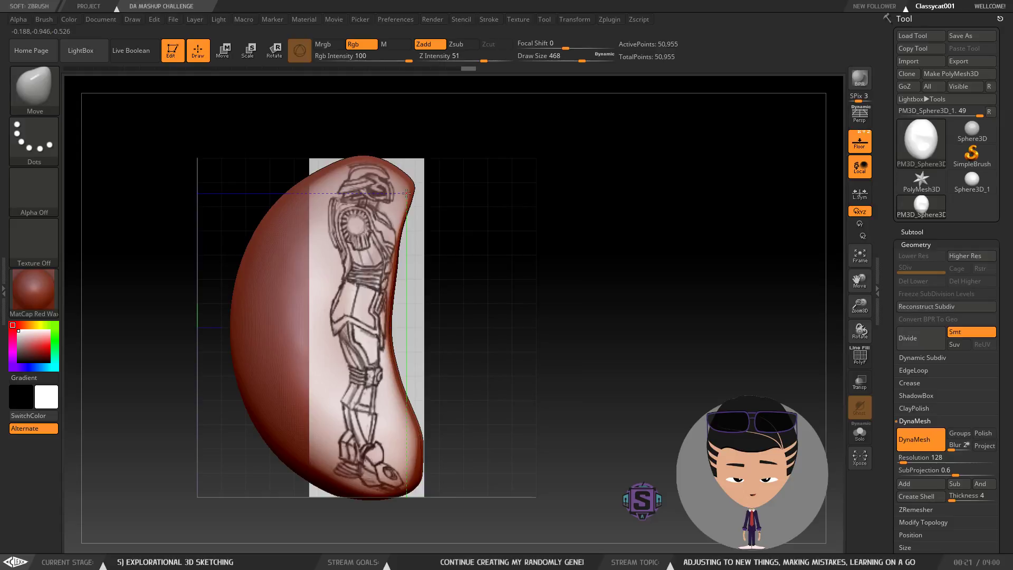
# Step: Push the body's back in to the side-view profile and pull its upper sides outward over the shoulders in the front view
pyautogui.moveTo(251, 425); pyautogui.dragTo(310, 386)
pyautogui.moveTo(265, 343)
pyautogui.mouseDown()
pyautogui.moveTo(243, 303)
pyautogui.moveTo(319, 261)
pyautogui.mouseUp()
pyautogui.moveTo(296, 205)
pyautogui.mouseDown()
pyautogui.moveTo(337, 183)
pyautogui.moveTo(295, 210)
pyautogui.mouseUp()
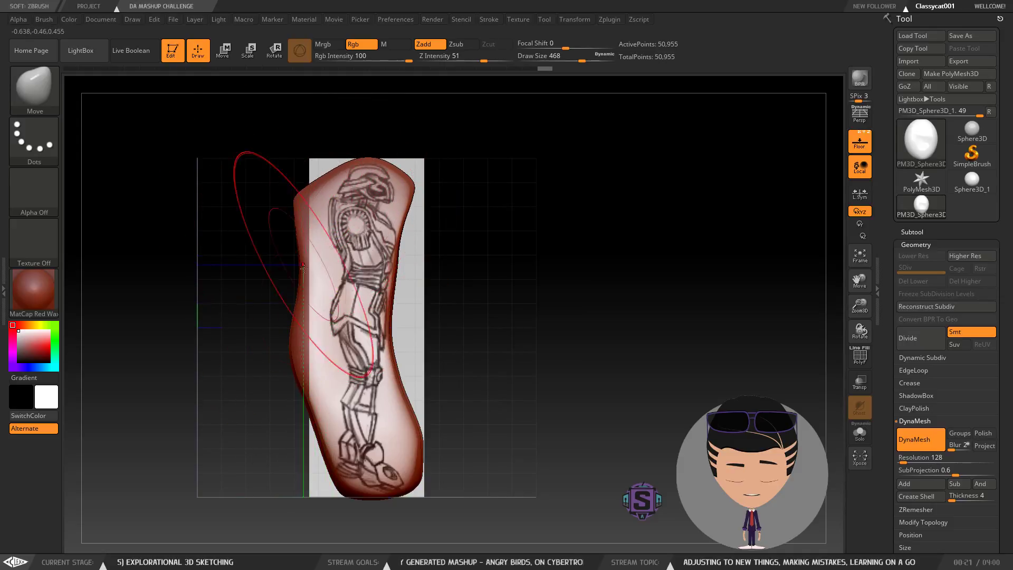
pyautogui.moveTo(292, 359); pyautogui.dragTo(349, 335)
pyautogui.moveTo(580, 331); pyautogui.dragTo(487, 334)
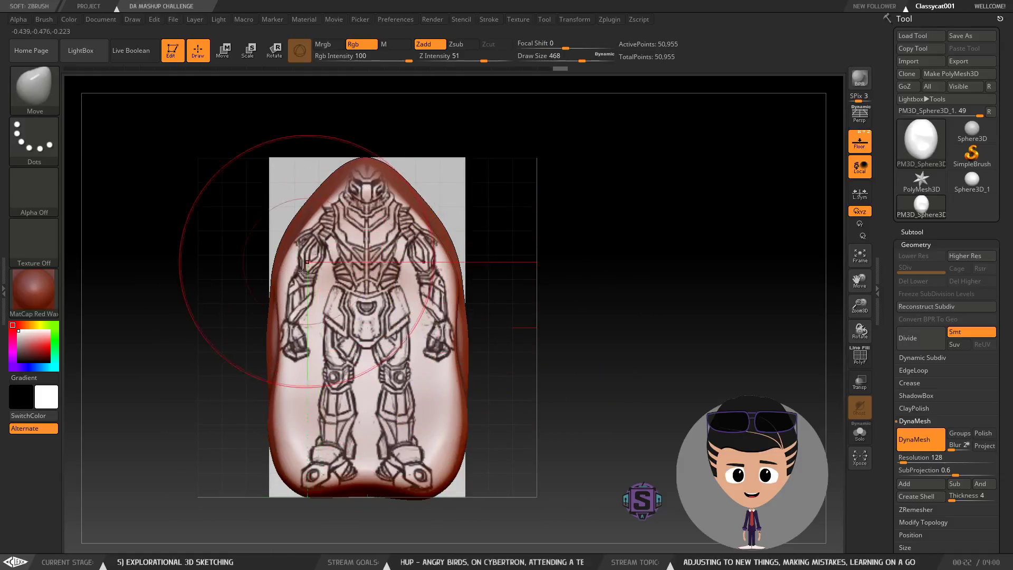
pyautogui.moveTo(303, 213); pyautogui.dragTo(288, 208)
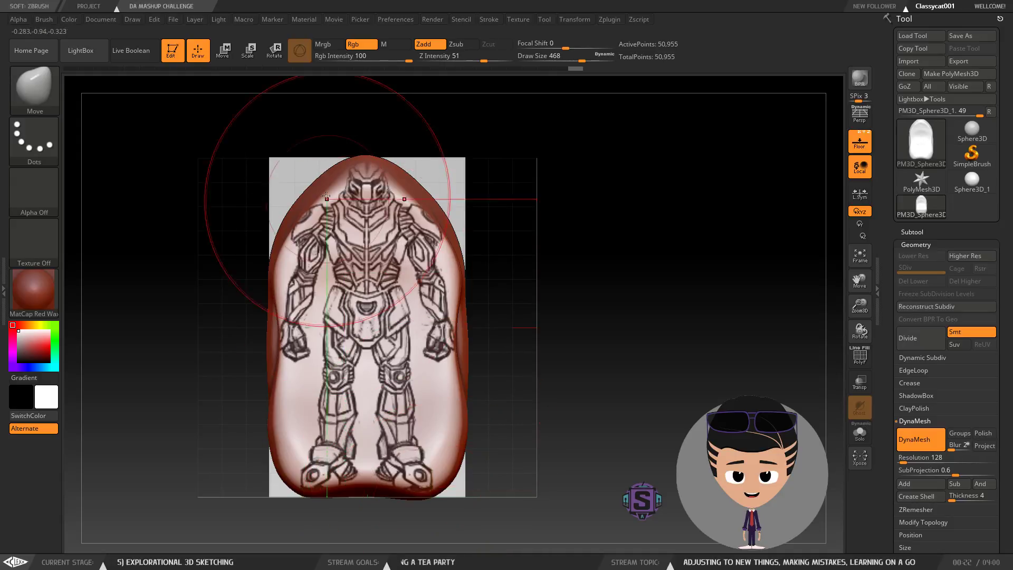
# Step: Raise and shrink the body with the transform gizmo, shortening its height until it covers only the robot's torso
pyautogui.click(274, 57)
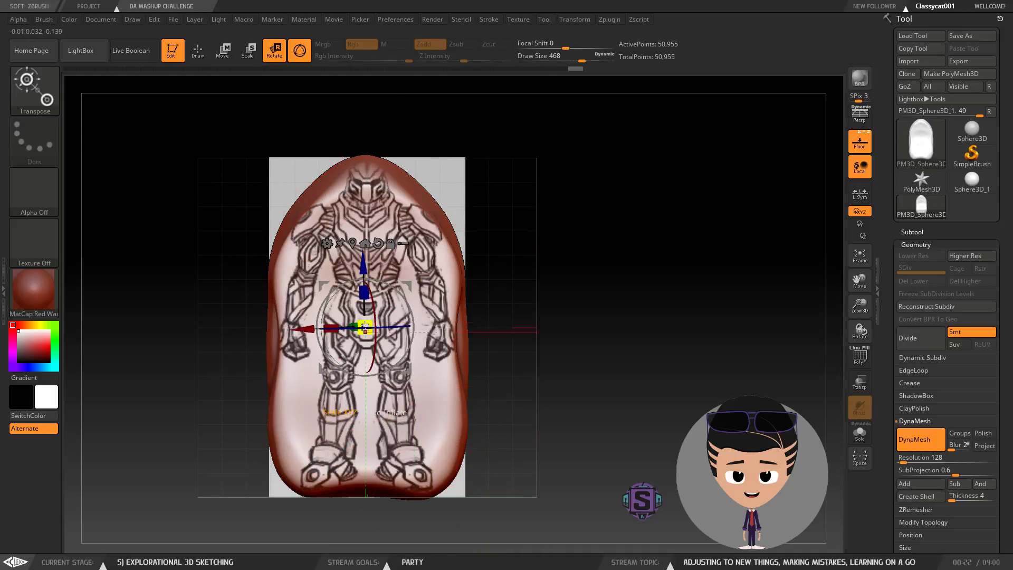
pyautogui.moveTo(364, 257); pyautogui.dragTo(386, 186)
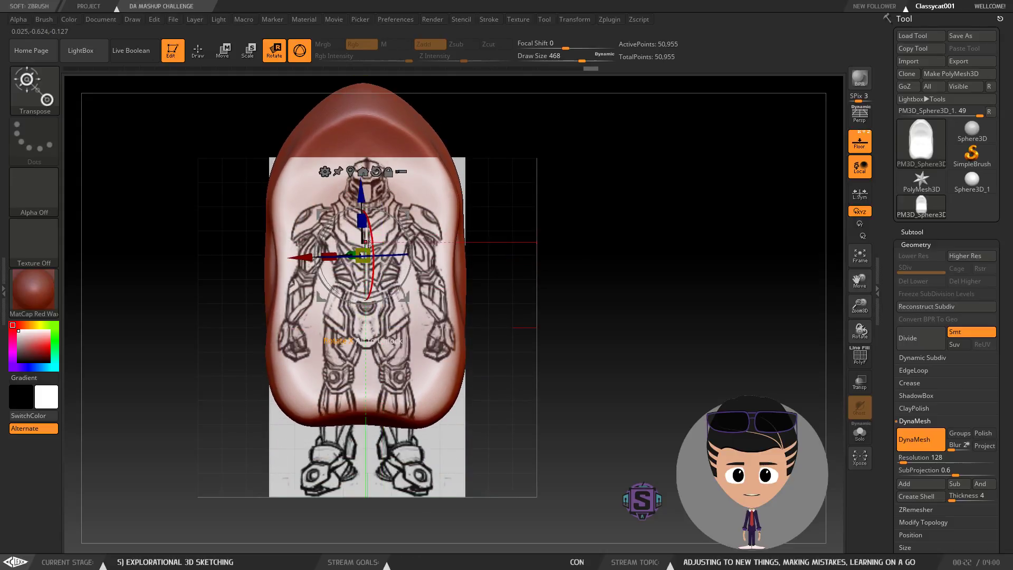
pyautogui.moveTo(366, 226); pyautogui.dragTo(374, 259)
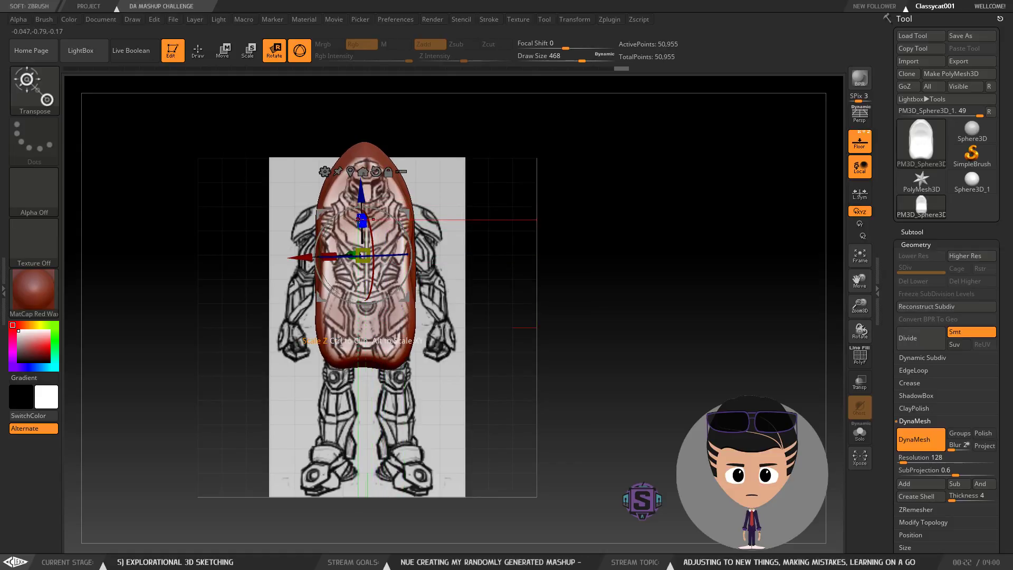
pyautogui.moveTo(361, 219); pyautogui.dragTo(364, 247)
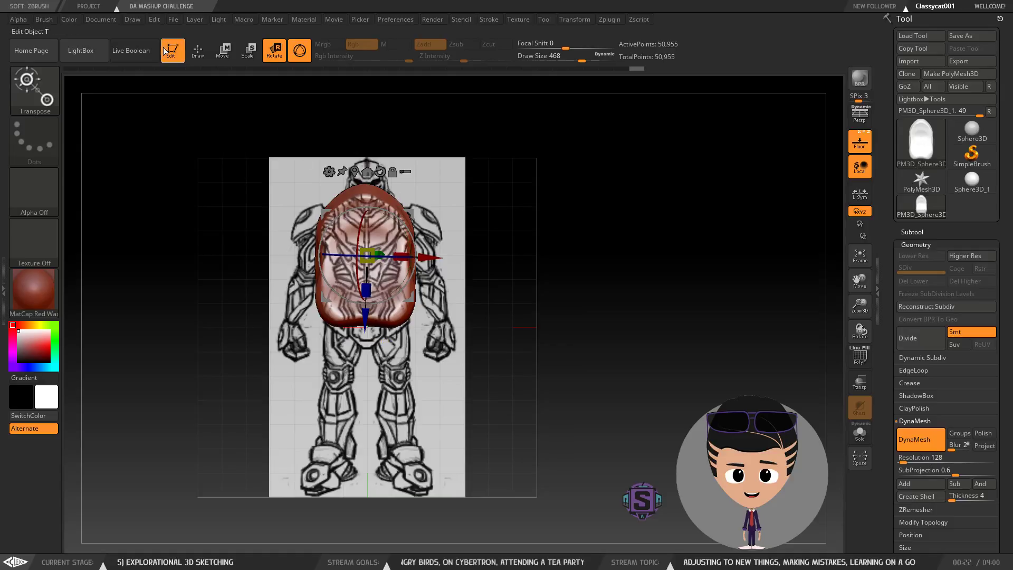
# Step: Return to sculpting, remesh the torso with DynaMesh and smooth its surface
pyautogui.click(205, 55)
pyautogui.moveTo(607, 321)
pyautogui.mouseDown()
pyautogui.moveTo(676, 322)
pyautogui.moveTo(603, 319)
pyautogui.mouseUp()
pyautogui.keyDown('ctrl'); pyautogui.moveTo(448, 256); pyautogui.dragTo(519, 291); pyautogui.keyUp('ctrl')
pyautogui.moveTo(508, 238); pyautogui.dragTo(544, 258)
pyautogui.moveTo(399, 243)
pyautogui.keyDown('shift'); pyautogui.mouseDown()
pyautogui.moveTo(387, 308)
pyautogui.moveTo(346, 237)
pyautogui.moveTo(383, 235)
pyautogui.moveTo(364, 211)
pyautogui.mouseUp(); pyautogui.keyUp('shift')
pyautogui.moveTo(545, 264)
pyautogui.mouseDown()
pyautogui.moveTo(650, 245)
pyautogui.moveTo(676, 228)
pyautogui.moveTo(602, 236)
pyautogui.mouseUp()
pyautogui.press('ctrl')
pyautogui.moveTo(487, 257)
pyautogui.keyDown('ctrl'); pyautogui.mouseDown()
pyautogui.moveTo(543, 264)
pyautogui.moveTo(499, 252)
pyautogui.moveTo(509, 249)
pyautogui.moveTo(525, 292)
pyautogui.moveTo(517, 271)
pyautogui.mouseUp(); pyautogui.keyUp('ctrl')
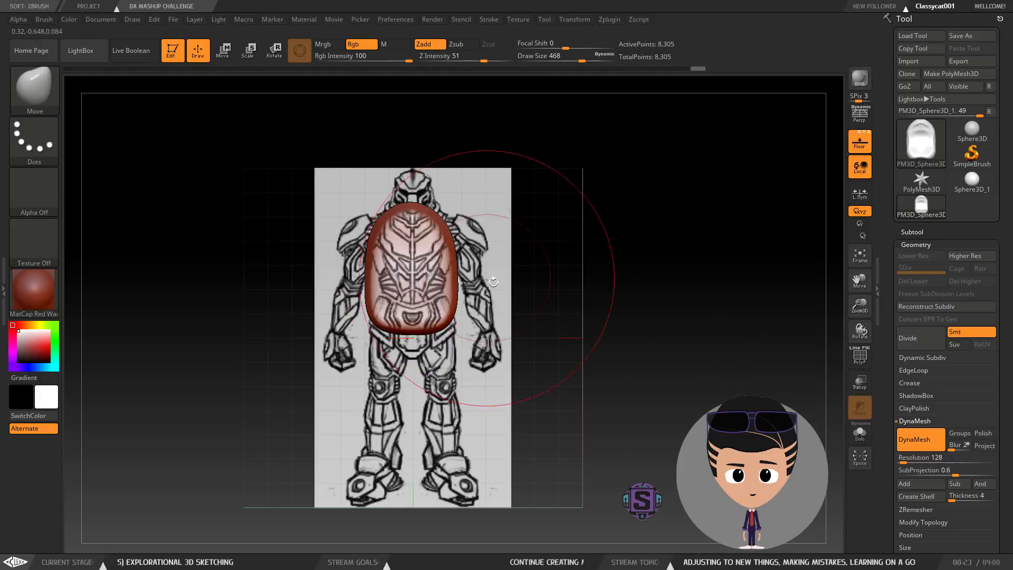
# Step: Set the draw size to 112 and pull two symmetrical legs down from the torso's lower corners along the reference legs
pyautogui.press('s')
pyautogui.moveTo(555, 316); pyautogui.dragTo(531, 316)
pyautogui.moveTo(448, 320); pyautogui.dragTo(450, 523)
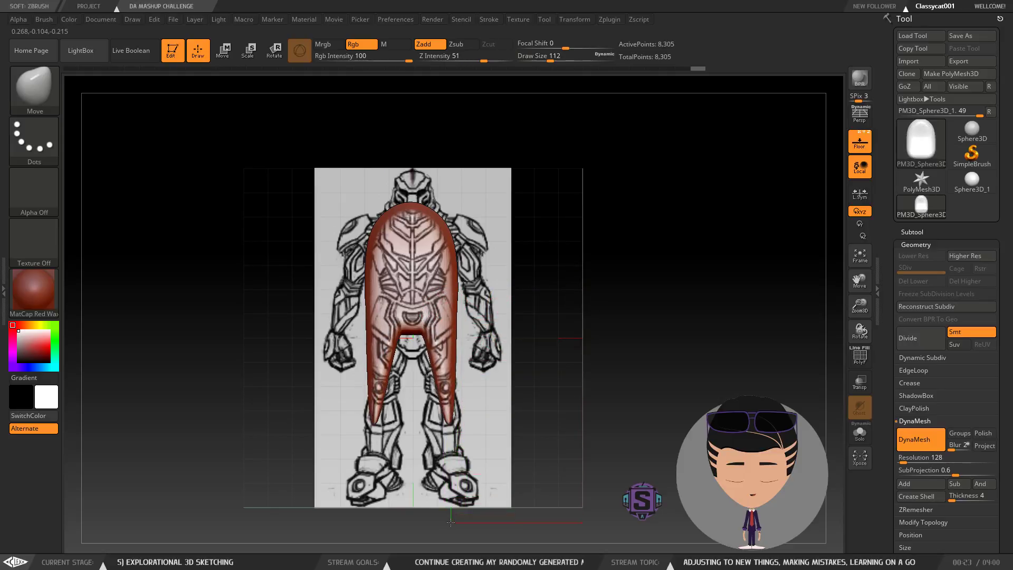
pyautogui.moveTo(511, 398)
pyautogui.mouseDown()
pyautogui.moveTo(444, 412)
pyautogui.moveTo(455, 423)
pyautogui.moveTo(399, 388)
pyautogui.moveTo(408, 348)
pyautogui.mouseUp()
pyautogui.press('ctrl')
pyautogui.hotkey('ctrl', 'z')
pyautogui.hotkey('ctrl', 'z')
pyautogui.keyDown('ctrl'); pyautogui.moveTo(412, 422); pyautogui.dragTo(410, 264, button='right'); pyautogui.keyUp('ctrl')
pyautogui.keyDown('ctrl'); pyautogui.moveTo(467, 410); pyautogui.dragTo(465, 515, button='right'); pyautogui.keyUp('ctrl')
pyautogui.moveTo(690, 344); pyautogui.dragTo(715, 309)
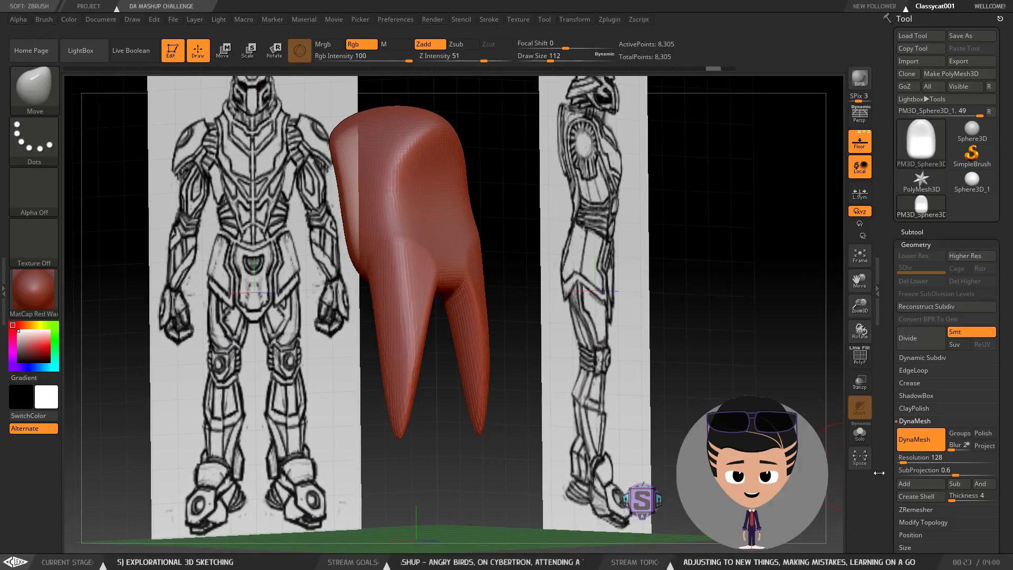
pyautogui.press('ctrl')
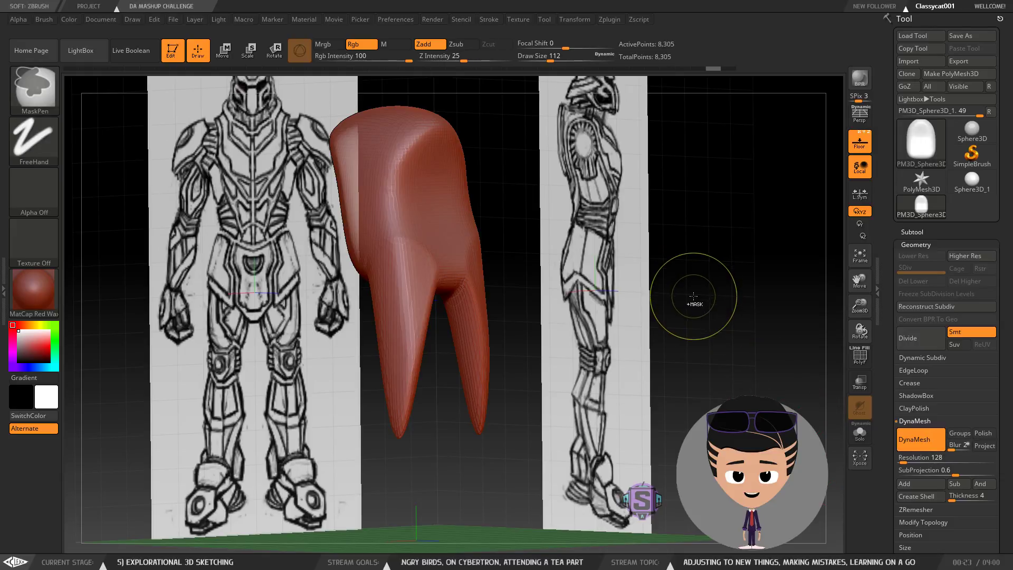
# Step: Remesh and smooth the legged body, then undo these changes and the leg pulls to restore the plain torso block
pyautogui.moveTo(702, 326)
pyautogui.keyDown('ctrl'); pyautogui.mouseDown()
pyautogui.moveTo(730, 402)
pyautogui.moveTo(755, 415)
pyautogui.mouseUp(); pyautogui.keyUp('ctrl')
pyautogui.keyDown('shift'); pyautogui.moveTo(401, 437); pyautogui.dragTo(424, 301); pyautogui.keyUp('shift')
pyautogui.hotkey('ctrl', 'z')
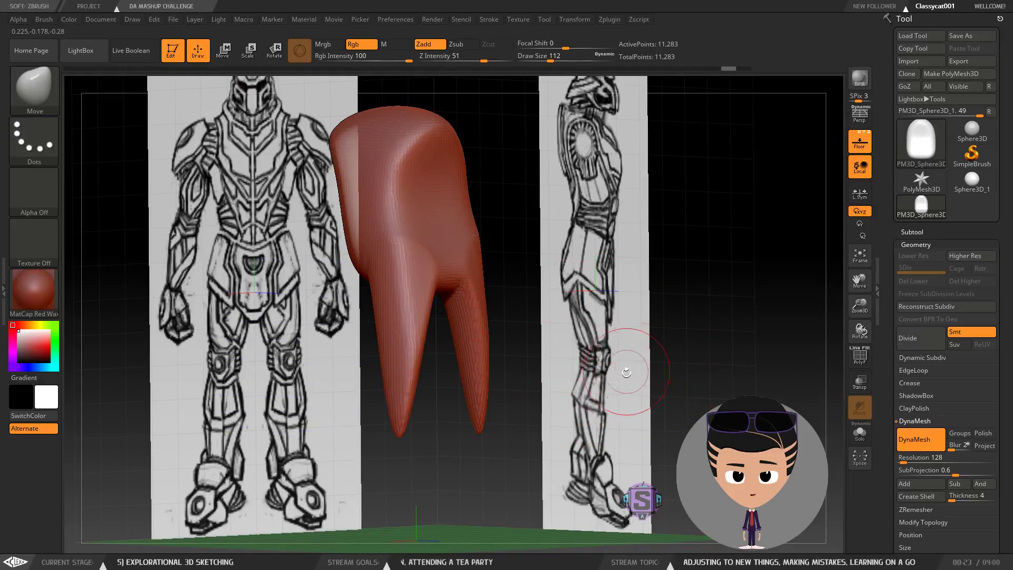
pyautogui.hotkey('ctrl', 'z')
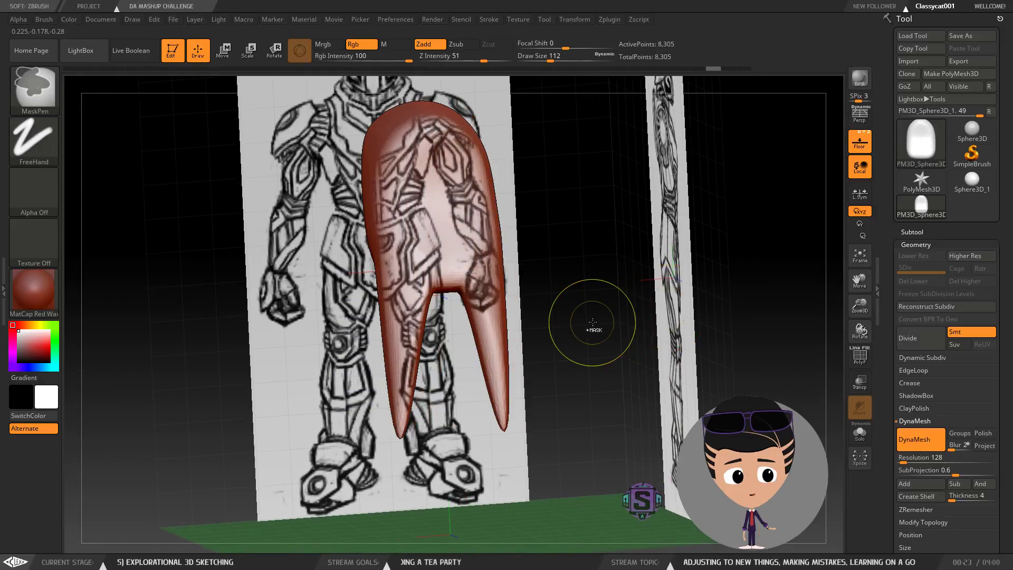
pyautogui.moveTo(615, 292); pyautogui.dragTo(604, 267)
pyautogui.keyDown('alt'); pyautogui.moveTo(617, 194); pyautogui.dragTo(629, 238); pyautogui.keyUp('alt')
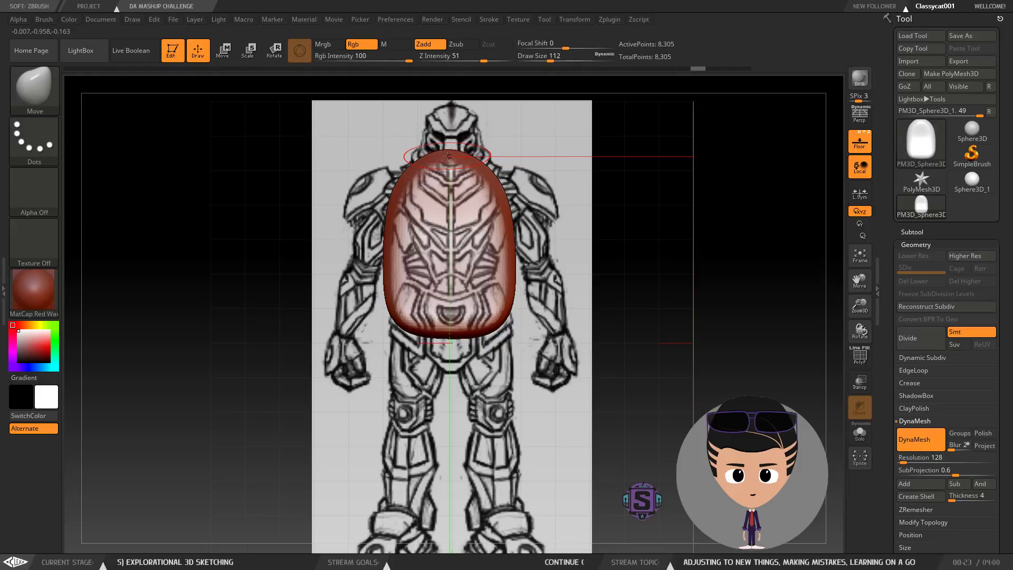
# Step: Set the draw size to 132, push the torso's upper back in and slope its upper front along the side reference
pyautogui.moveTo(691, 224); pyautogui.dragTo(739, 230)
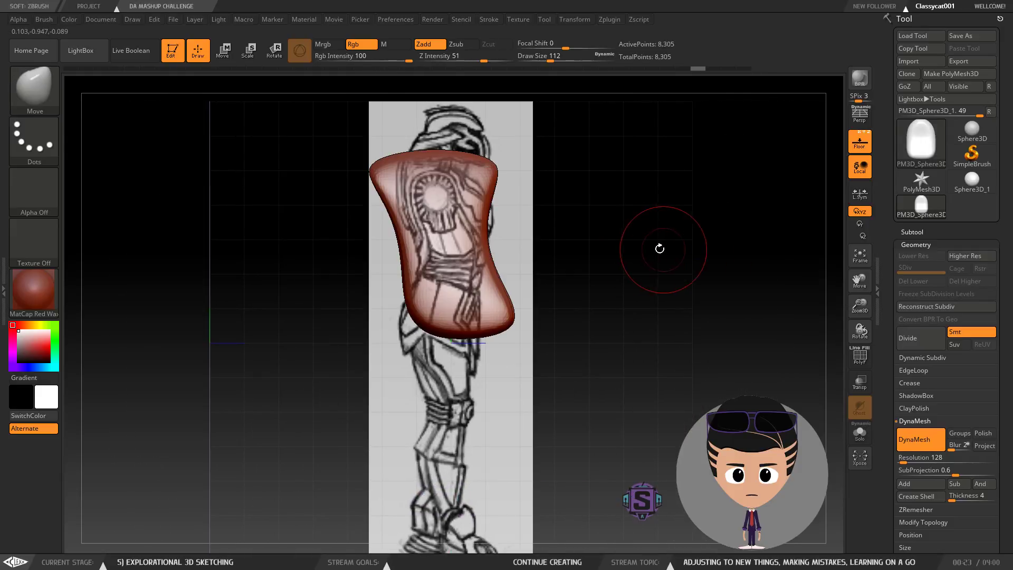
pyautogui.press('s')
pyautogui.moveTo(348, 224); pyautogui.dragTo(354, 224)
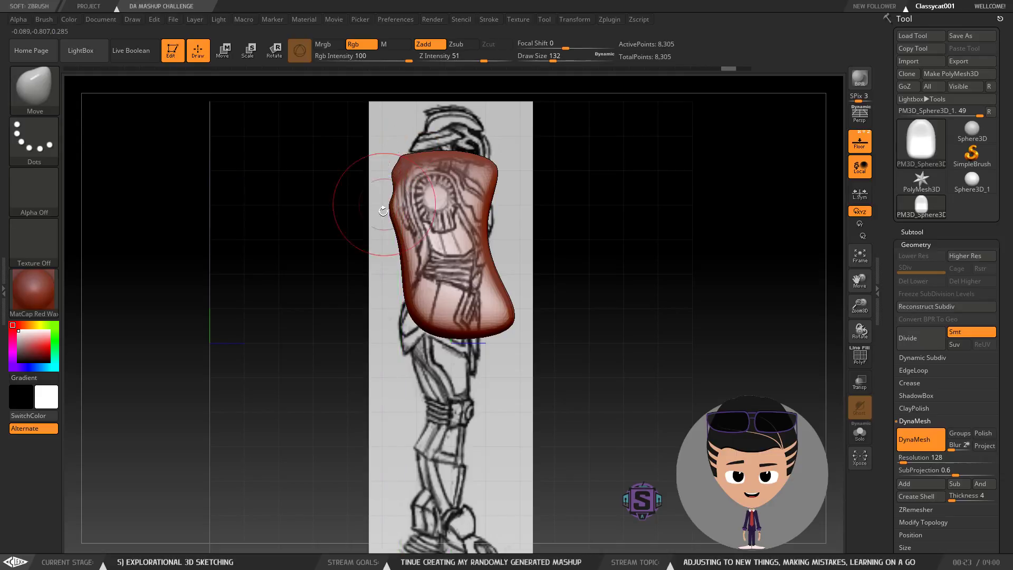
pyautogui.moveTo(386, 212); pyautogui.dragTo(386, 211, button='right')
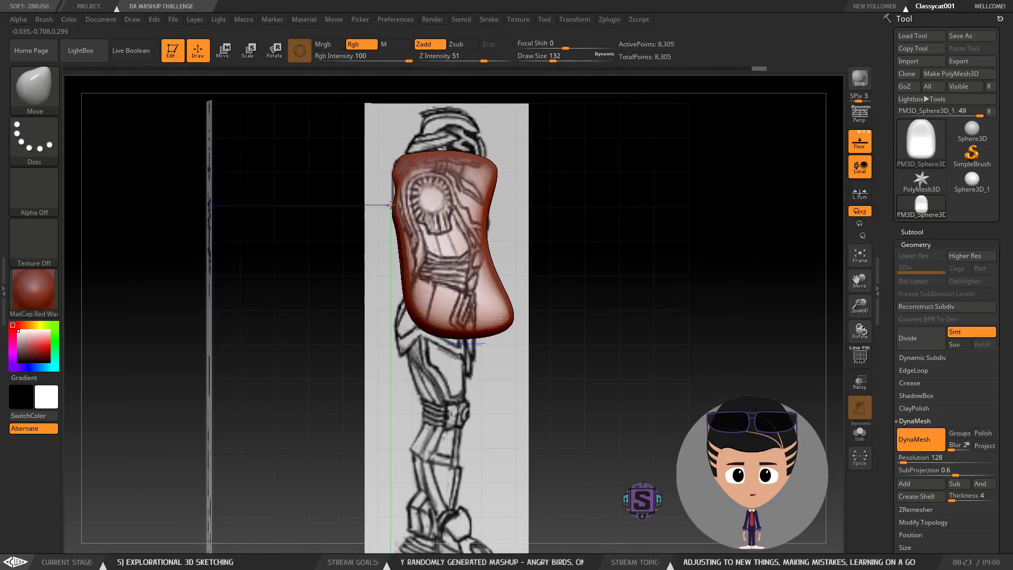
pyautogui.press('shift')
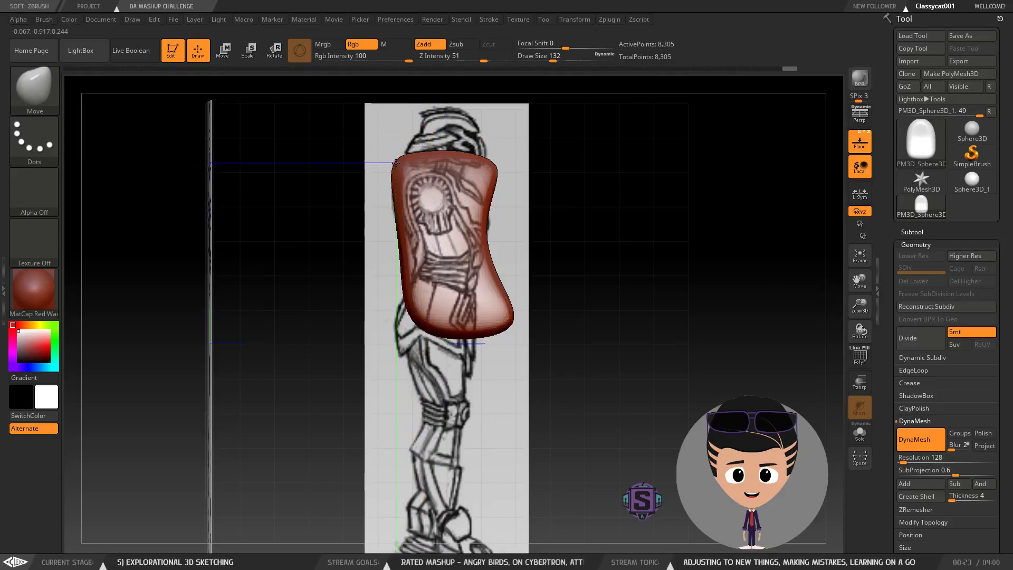
pyautogui.moveTo(620, 218); pyautogui.dragTo(589, 195)
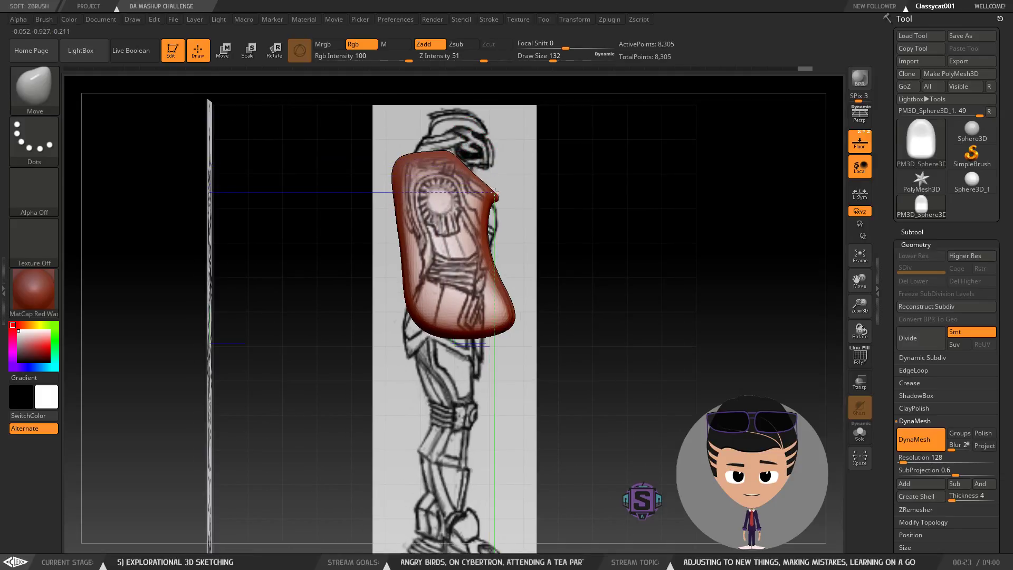
pyautogui.keyDown('shift'); pyautogui.moveTo(576, 185); pyautogui.dragTo(579, 186); pyautogui.keyUp('shift')
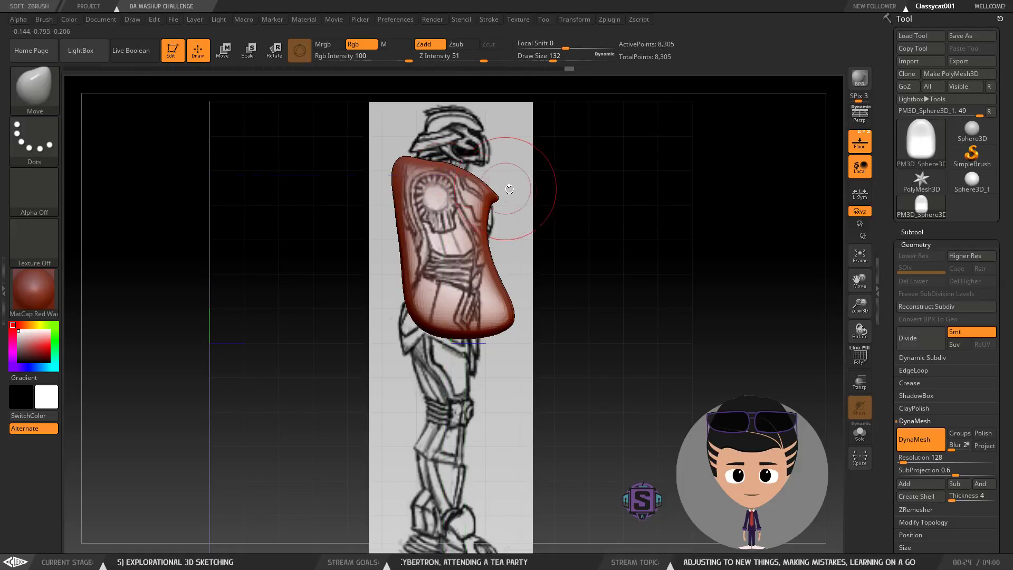
# Step: Smooth the chest corner, push the lower belly in and pull the lower back down to the hips in the side view
pyautogui.moveTo(506, 197)
pyautogui.keyDown('shift'); pyautogui.mouseDown()
pyautogui.moveTo(496, 223)
pyautogui.moveTo(488, 197)
pyautogui.mouseUp(); pyautogui.keyUp('shift')
pyautogui.moveTo(512, 304)
pyautogui.mouseDown()
pyautogui.moveTo(472, 310)
pyautogui.moveTo(462, 333)
pyautogui.moveTo(497, 316)
pyautogui.moveTo(491, 290)
pyautogui.mouseUp()
pyautogui.moveTo(491, 301)
pyautogui.mouseDown()
pyautogui.moveTo(478, 312)
pyautogui.moveTo(498, 288)
pyautogui.mouseUp()
pyautogui.moveTo(416, 323)
pyautogui.mouseDown()
pyautogui.moveTo(399, 339)
pyautogui.moveTo(404, 353)
pyautogui.mouseUp()
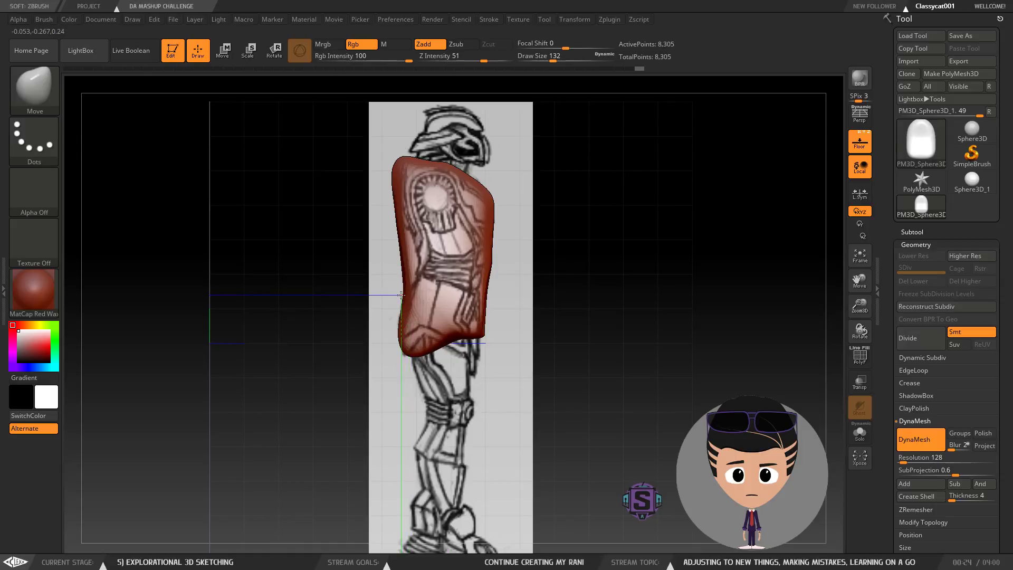
# Step: Push the lower back in at the waist to follow the side reference and smooth the torso's front and back profile
pyautogui.moveTo(402, 247)
pyautogui.mouseDown()
pyautogui.moveTo(425, 246)
pyautogui.moveTo(408, 252)
pyautogui.mouseUp()
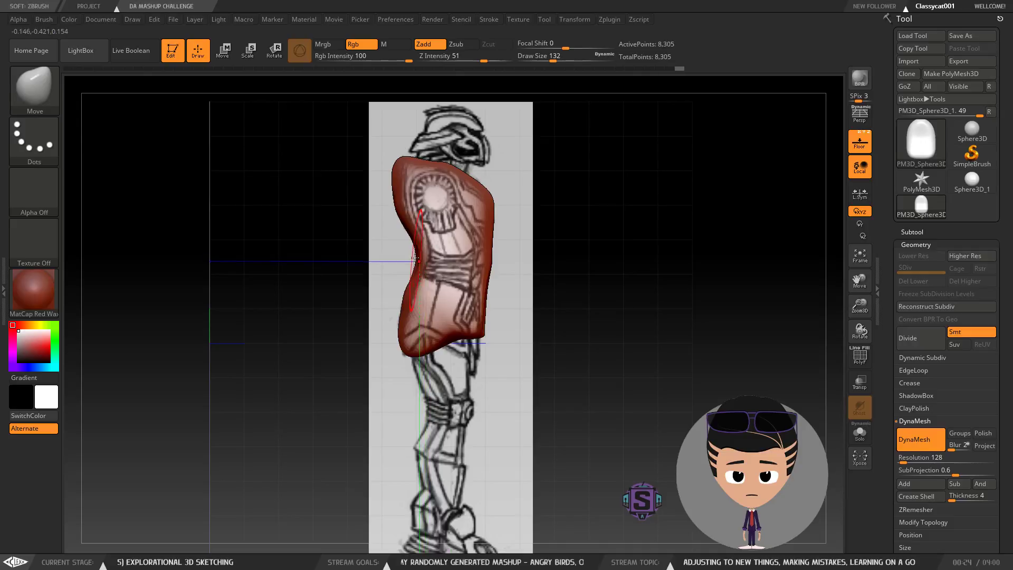
pyautogui.moveTo(420, 247)
pyautogui.mouseDown()
pyautogui.moveTo(426, 264)
pyautogui.moveTo(495, 263)
pyautogui.moveTo(487, 270)
pyautogui.mouseUp()
pyautogui.keyDown('shift'); pyautogui.moveTo(486, 270); pyautogui.dragTo(486, 281); pyautogui.keyUp('shift')
pyautogui.keyDown('shift'); pyautogui.moveTo(478, 343); pyautogui.dragTo(486, 277); pyautogui.keyUp('shift')
pyautogui.keyDown('shift'); pyautogui.moveTo(406, 260); pyautogui.dragTo(391, 360); pyautogui.keyUp('shift')
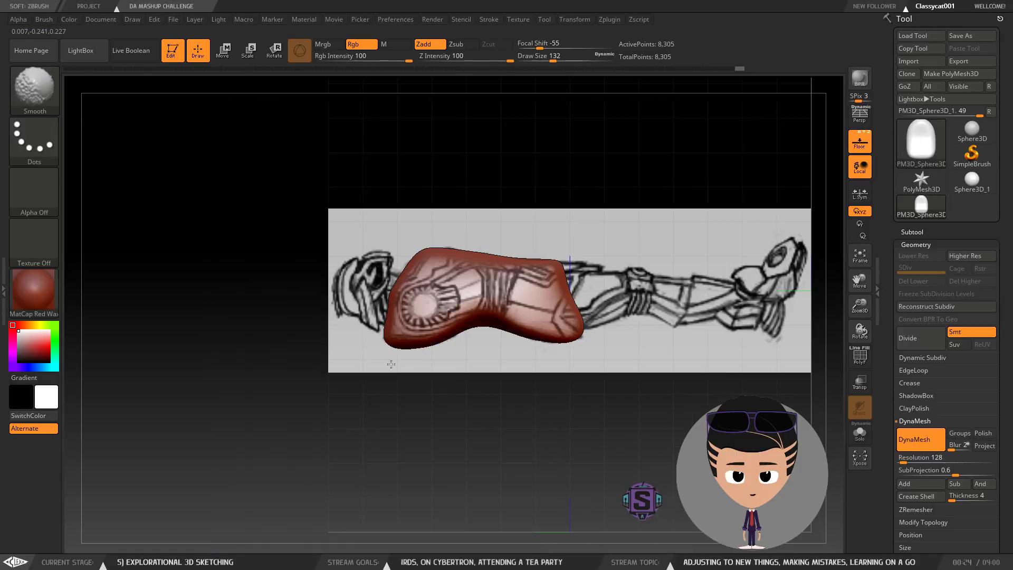
# Step: Pull both sides of the waist inward to match the front reference and smooth the torso's sides and back
pyautogui.moveTo(607, 303)
pyautogui.mouseDown()
pyautogui.moveTo(620, 217)
pyautogui.moveTo(652, 222)
pyautogui.mouseUp()
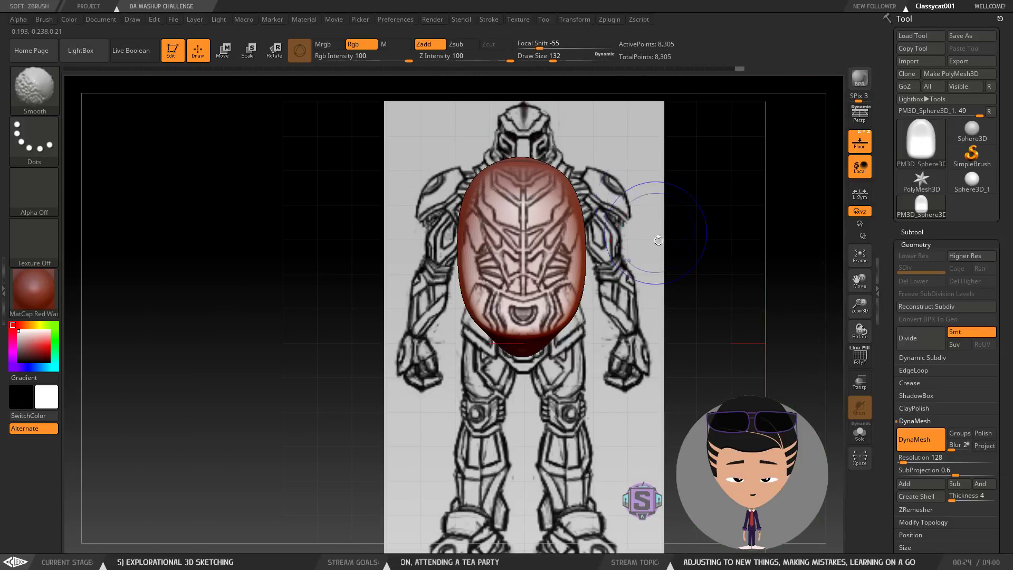
pyautogui.moveTo(460, 271); pyautogui.dragTo(488, 269)
pyautogui.moveTo(458, 239)
pyautogui.mouseDown()
pyautogui.moveTo(484, 240)
pyautogui.moveTo(463, 216)
pyautogui.mouseUp()
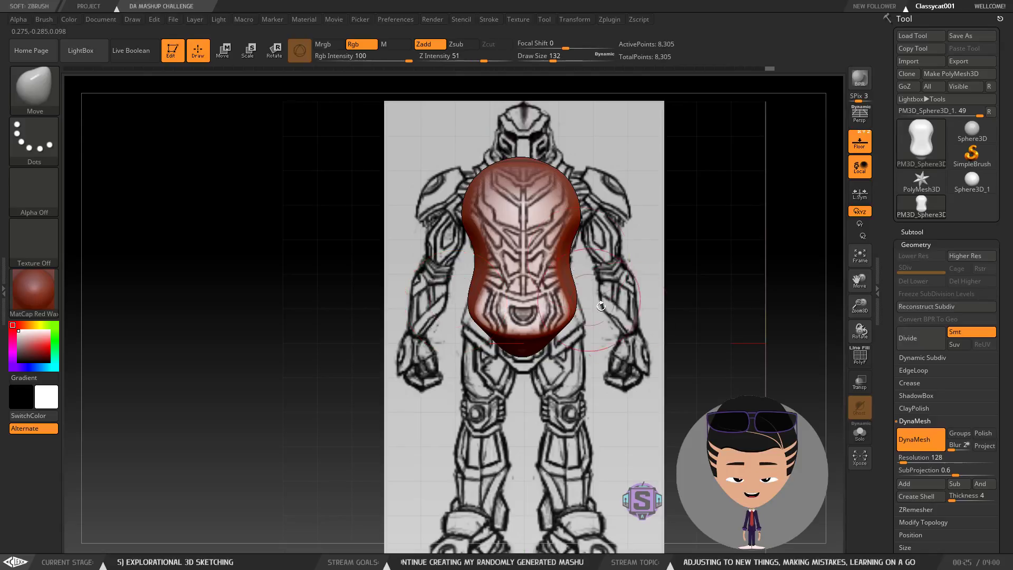
pyautogui.moveTo(672, 262)
pyautogui.mouseDown()
pyautogui.moveTo(683, 264)
pyautogui.moveTo(675, 234)
pyautogui.moveTo(601, 276)
pyautogui.moveTo(586, 261)
pyautogui.moveTo(533, 270)
pyautogui.moveTo(549, 265)
pyautogui.mouseUp()
pyautogui.moveTo(564, 265)
pyautogui.keyDown('ctrl'); pyautogui.mouseDown(button='right')
pyautogui.moveTo(523, 338)
pyautogui.moveTo(482, 218)
pyautogui.moveTo(447, 276)
pyautogui.moveTo(458, 329)
pyautogui.moveTo(436, 331)
pyautogui.moveTo(458, 254)
pyautogui.moveTo(496, 306)
pyautogui.moveTo(574, 297)
pyautogui.moveTo(549, 295)
pyautogui.mouseUp(button='right'); pyautogui.keyUp('ctrl')
pyautogui.keyDown('shift'); pyautogui.moveTo(402, 343); pyautogui.dragTo(395, 369); pyautogui.keyUp('shift')
pyautogui.moveTo(401, 364); pyautogui.dragTo(328, 351, button='right')
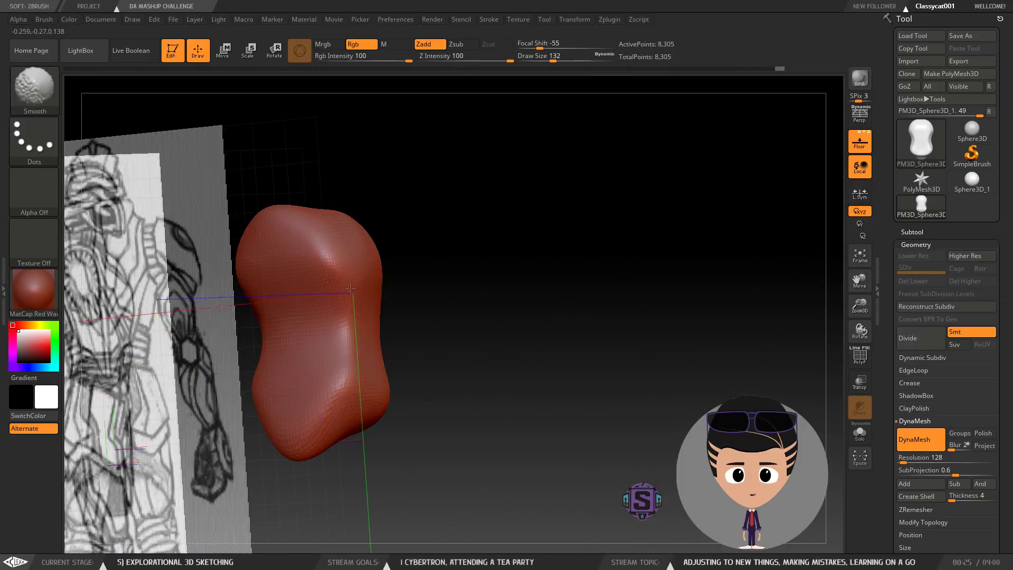
# Step: Raise the torso's top over the robot's neck and narrow its upper sides symmetrically in the front view
pyautogui.moveTo(484, 312); pyautogui.dragTo(469, 232, button='right')
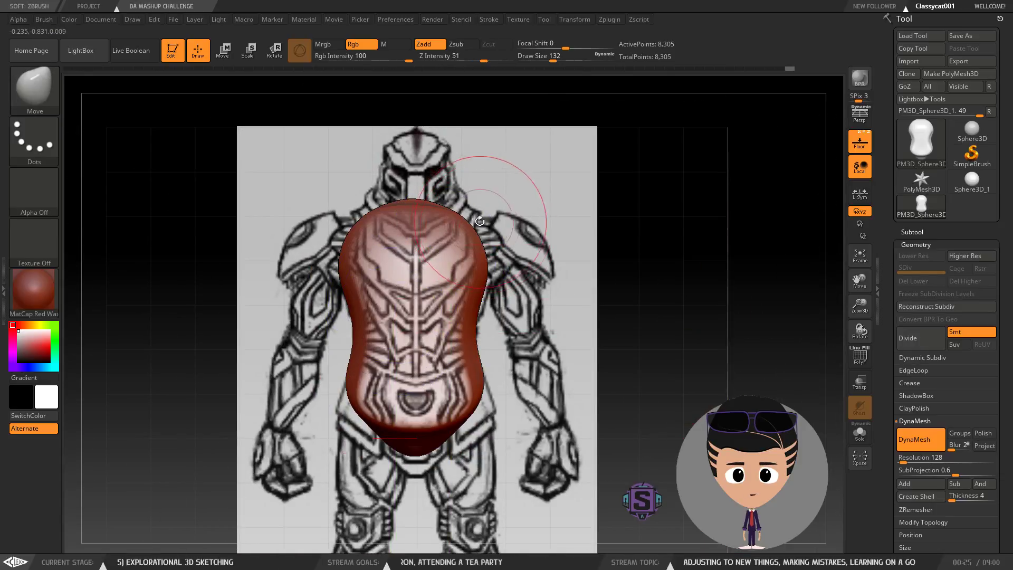
pyautogui.moveTo(404, 347); pyautogui.dragTo(508, 322, button='right')
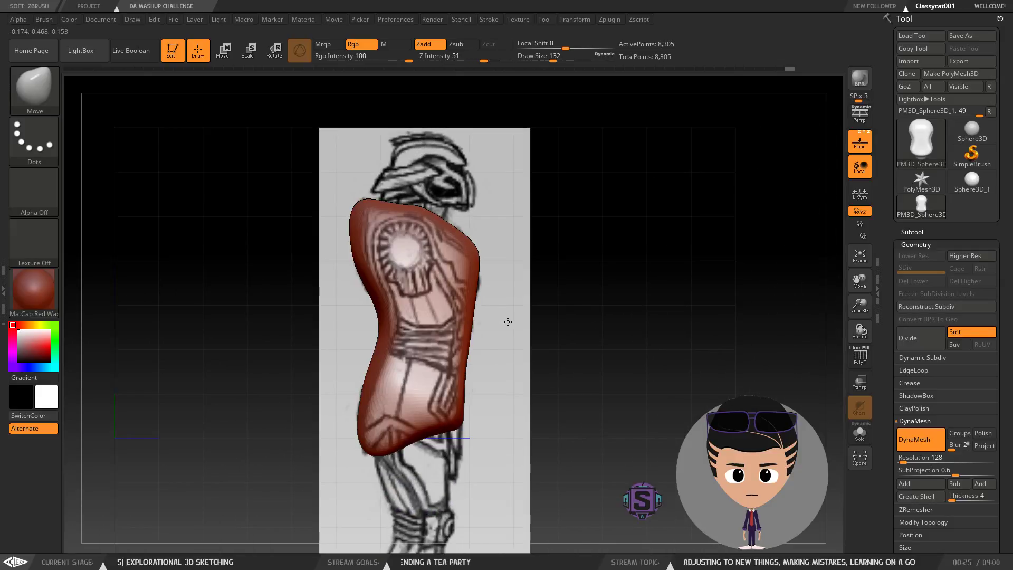
pyautogui.moveTo(579, 305); pyautogui.dragTo(516, 317, button='right')
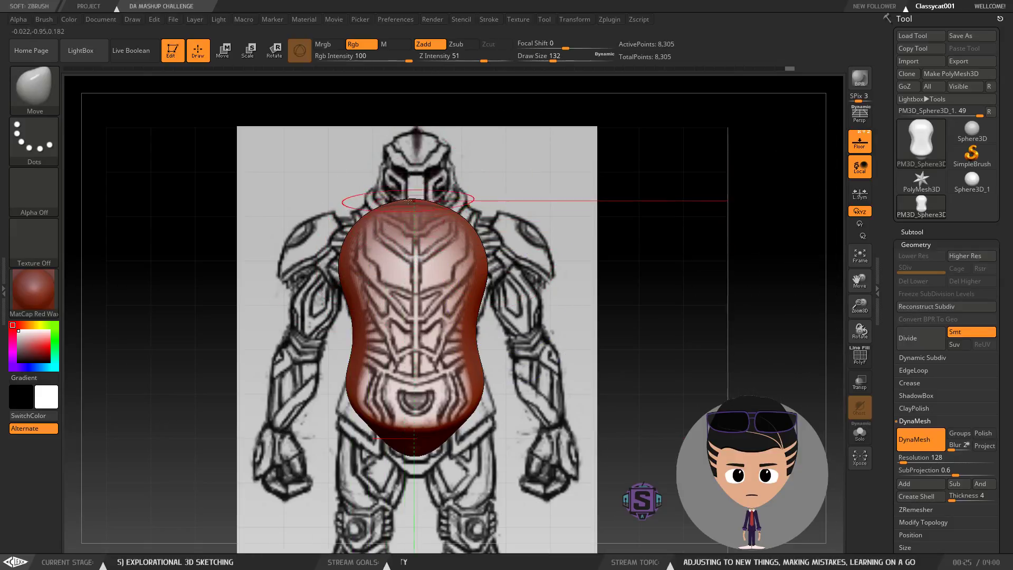
pyautogui.moveTo(410, 201)
pyautogui.mouseDown()
pyautogui.moveTo(413, 240)
pyautogui.moveTo(415, 189)
pyautogui.moveTo(368, 197)
pyautogui.mouseUp()
pyautogui.moveTo(349, 253)
pyautogui.mouseDown()
pyautogui.moveTo(373, 246)
pyautogui.moveTo(356, 249)
pyautogui.moveTo(364, 225)
pyautogui.mouseUp()
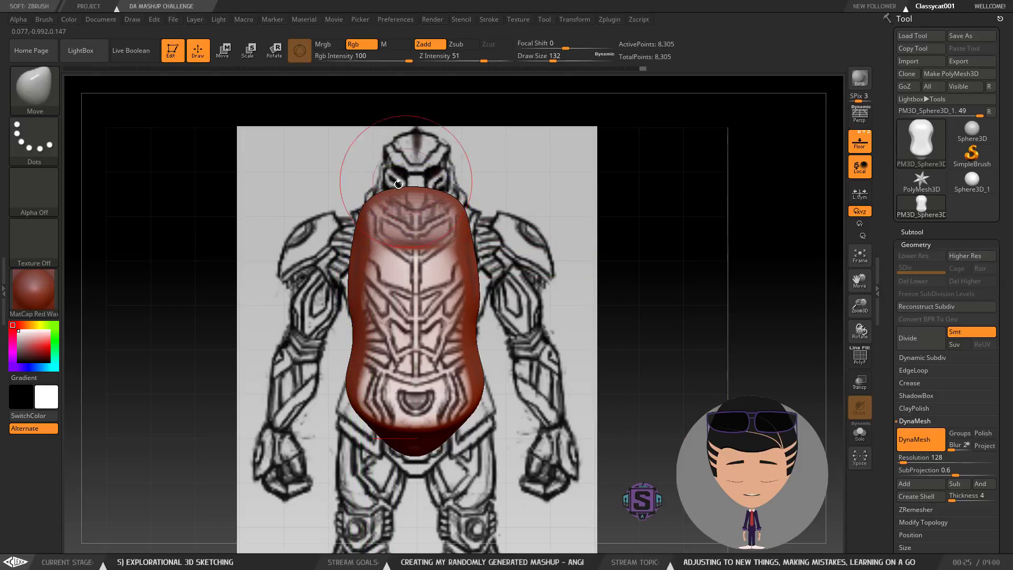
pyautogui.moveTo(396, 185)
pyautogui.mouseDown()
pyautogui.moveTo(400, 199)
pyautogui.moveTo(393, 180)
pyautogui.mouseUp()
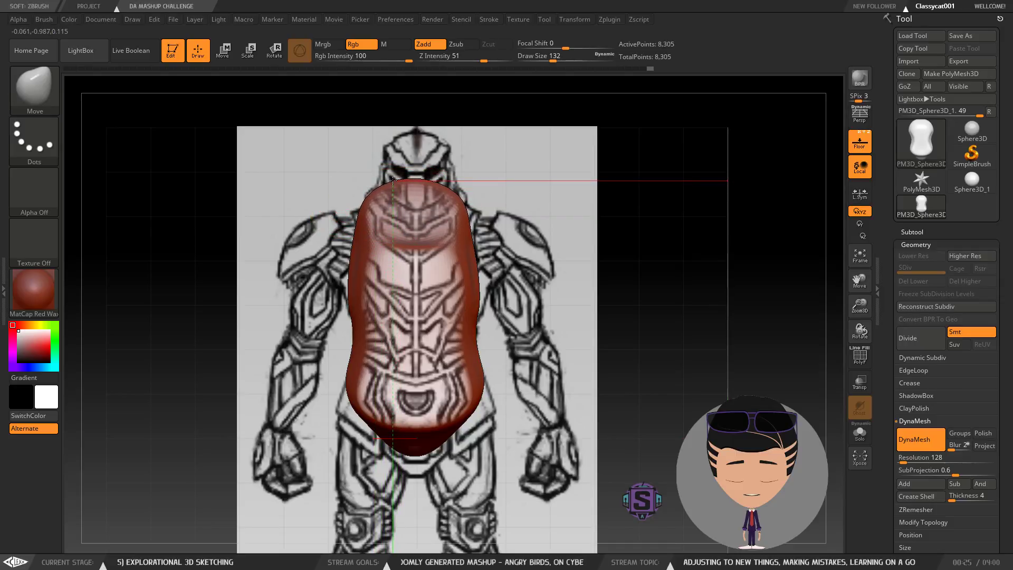
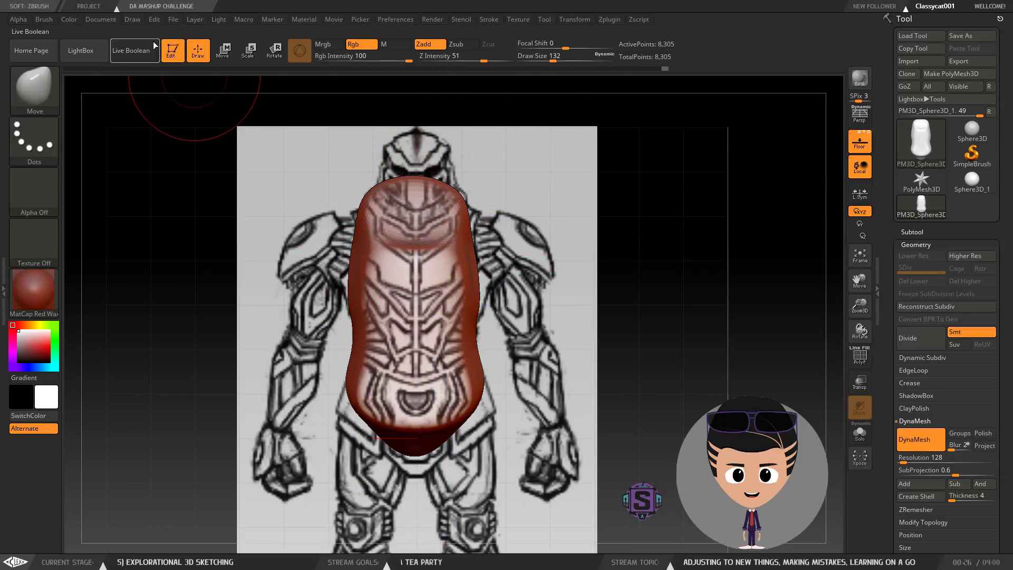
# Step: Set the front reference image's horizontal offset to -0.00591 and the back reference image's to 0.00591
pyautogui.click(133, 20)
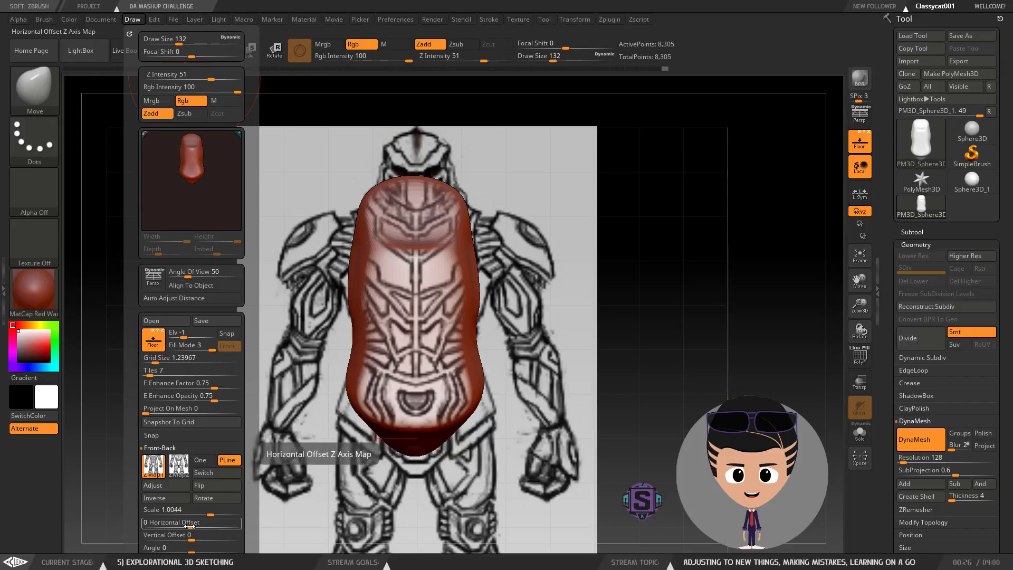
pyautogui.moveTo(189, 527); pyautogui.dragTo(187, 526)
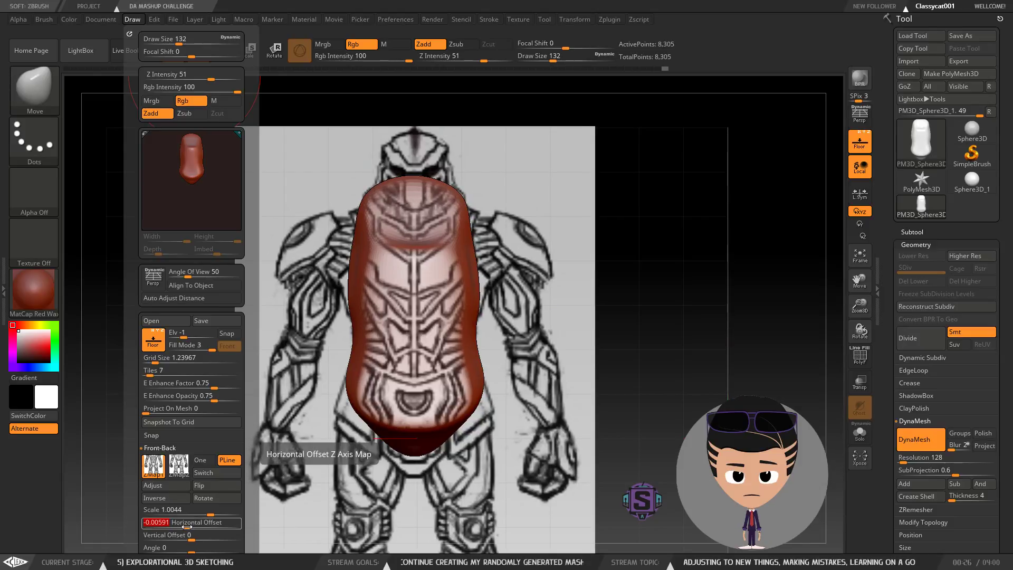
pyautogui.click(179, 465)
pyautogui.moveTo(193, 526); pyautogui.dragTo(196, 527)
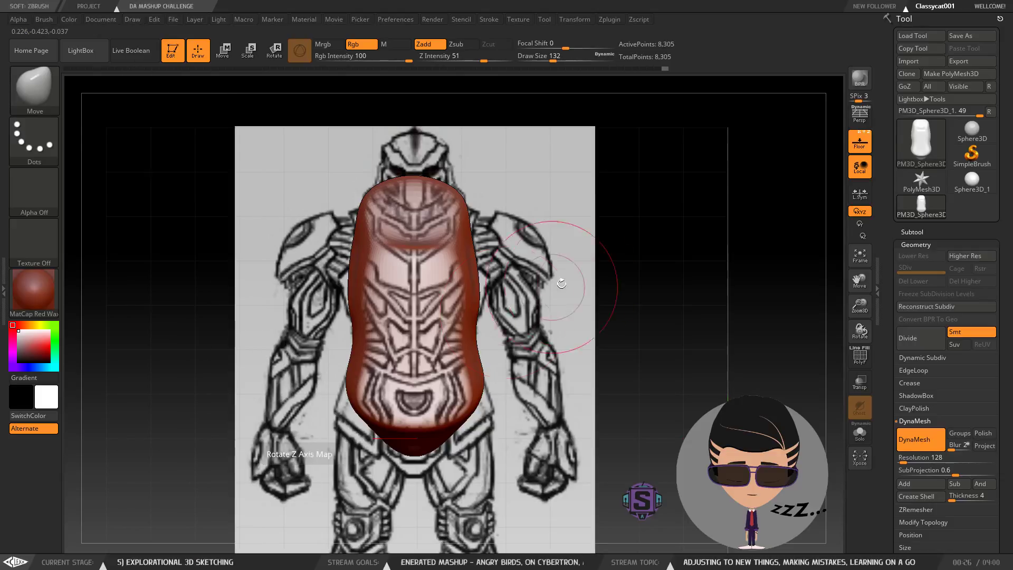
# Step: Centre the back reference image on the torso, testing a horizontal offset of 0 and settling on -0.00591
pyautogui.moveTo(670, 278); pyautogui.dragTo(755, 292)
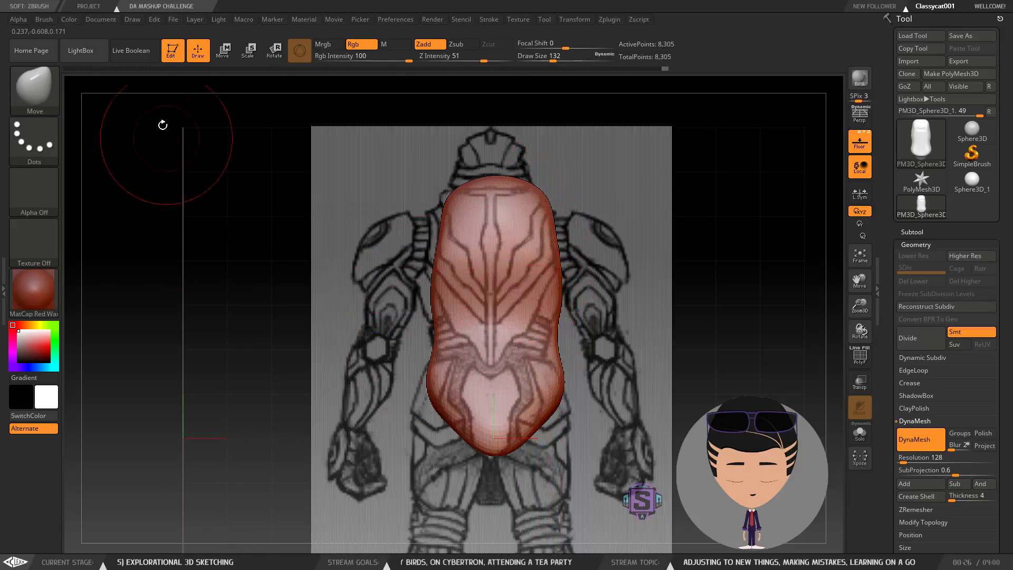
pyautogui.click(132, 19)
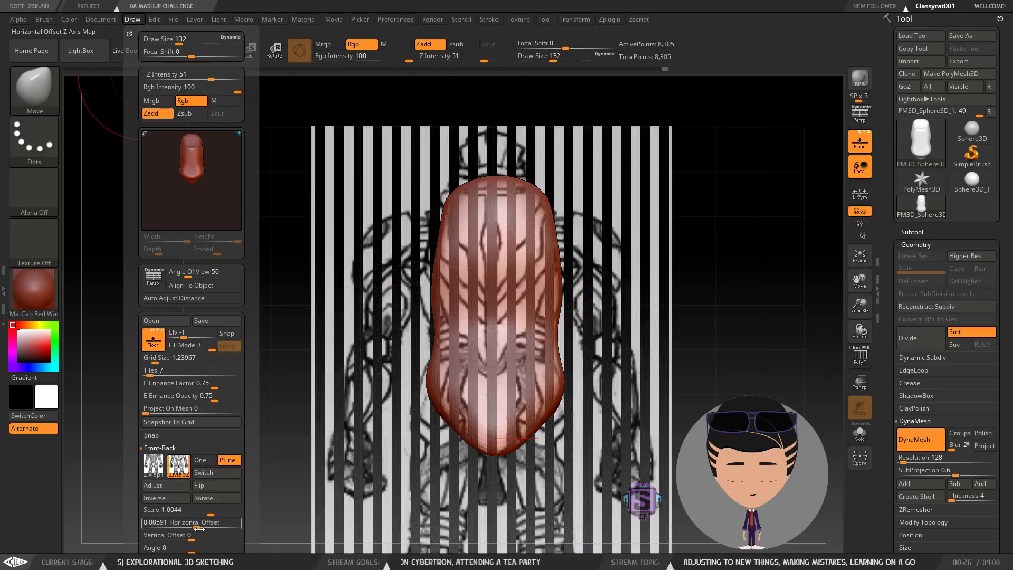
pyautogui.moveTo(198, 527); pyautogui.dragTo(187, 527)
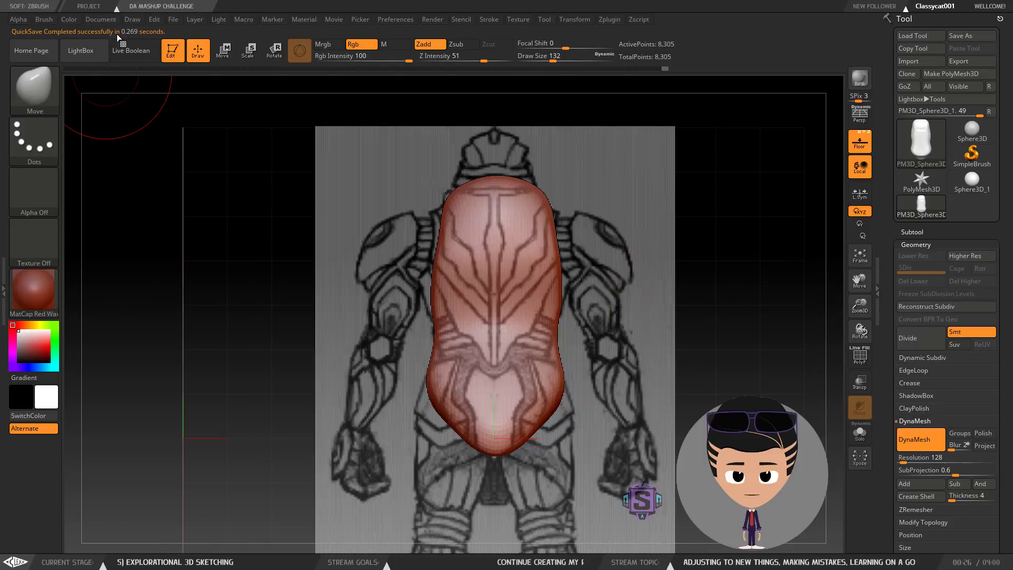
pyautogui.click(133, 19)
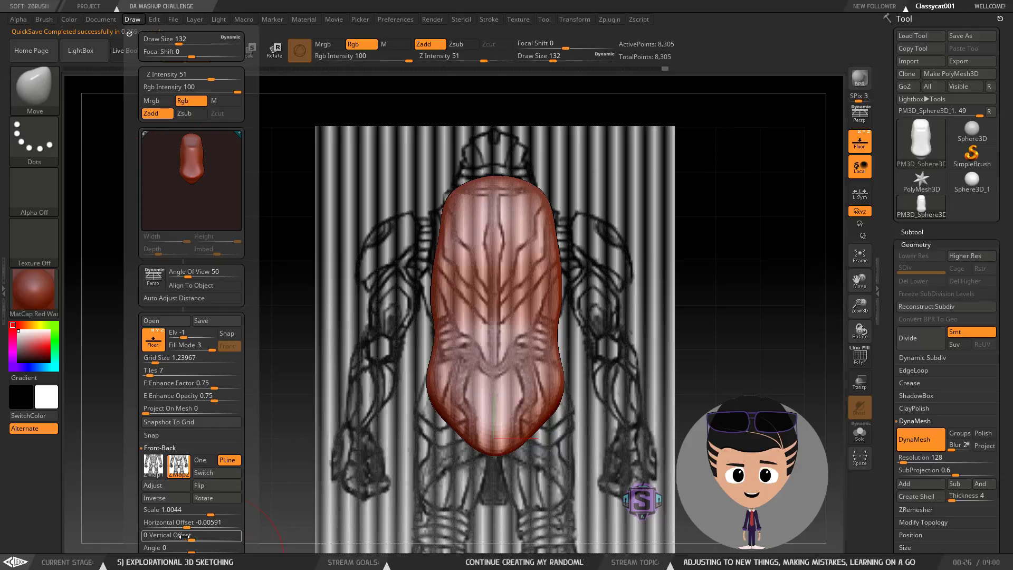
pyautogui.click(149, 521)
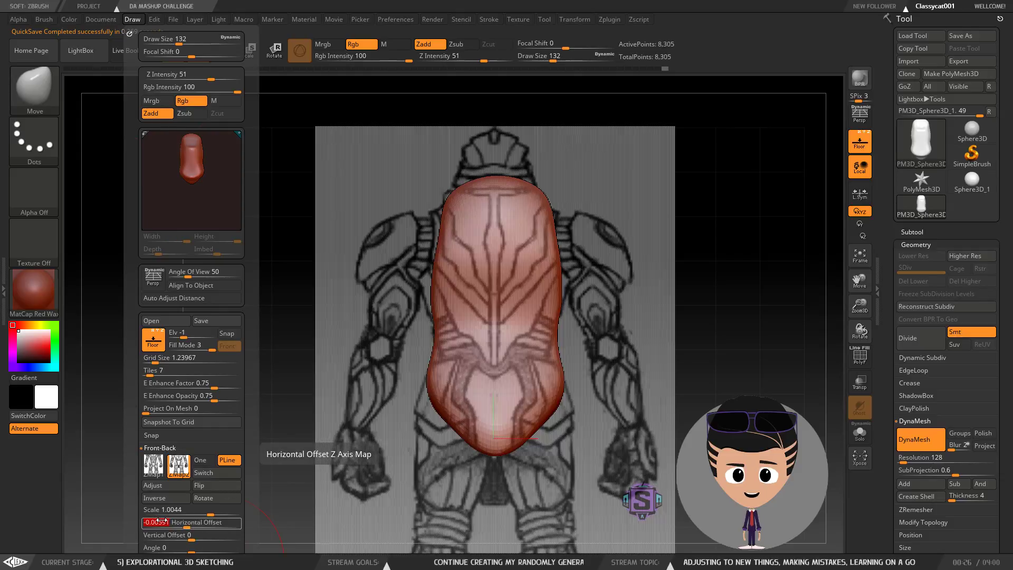
pyautogui.write('0')
pyautogui.press('Return')
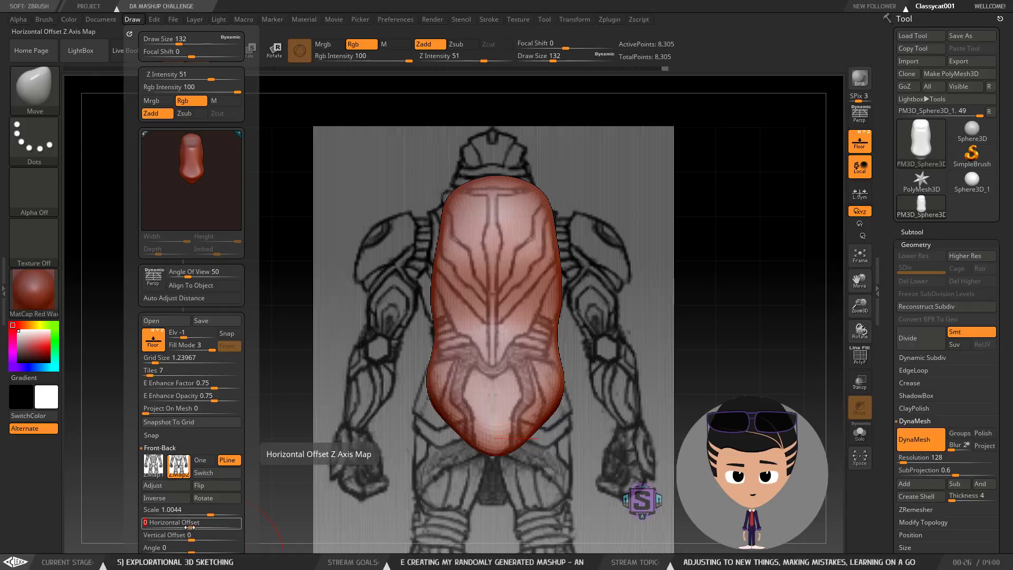
pyautogui.moveTo(192, 527); pyautogui.dragTo(186, 524)
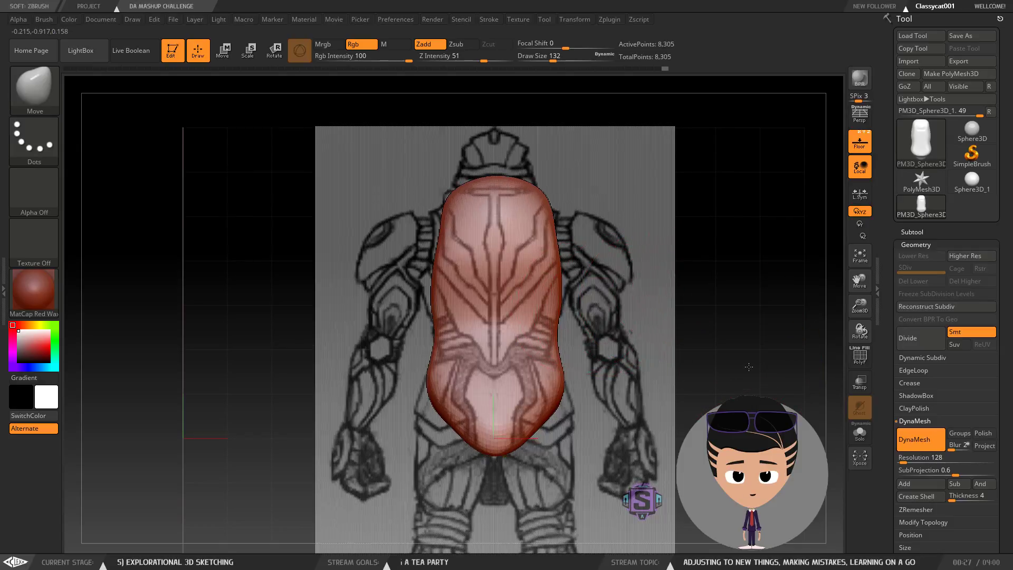
# Step: Compare the torso's shape with the front and side reference images
pyautogui.moveTo(739, 335)
pyautogui.mouseDown()
pyautogui.moveTo(750, 298)
pyautogui.moveTo(681, 274)
pyautogui.mouseUp()
pyautogui.keyDown('shift'); pyautogui.moveTo(672, 314); pyautogui.dragTo(616, 317); pyautogui.keyUp('shift')
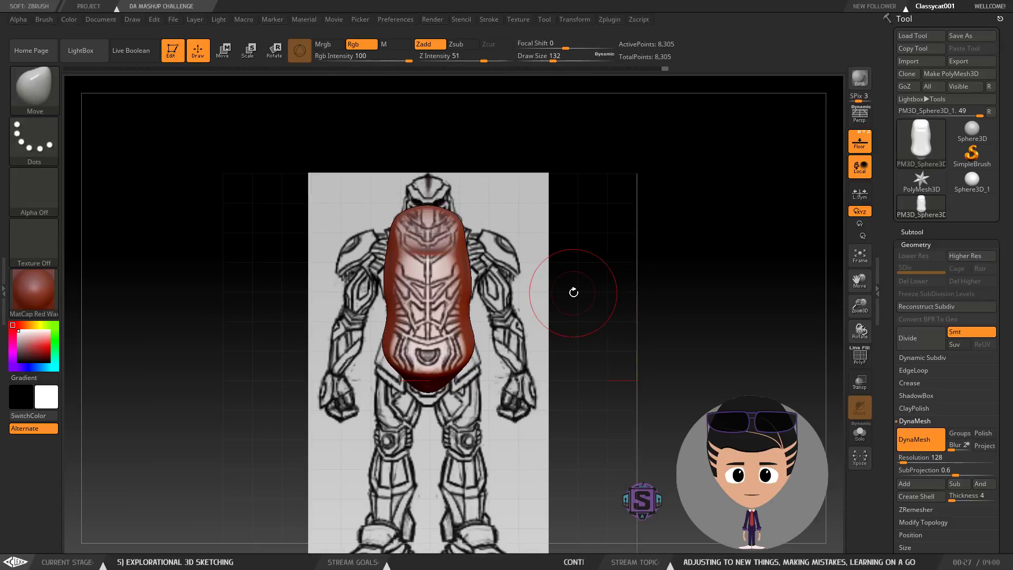
pyautogui.moveTo(572, 290); pyautogui.dragTo(643, 305)
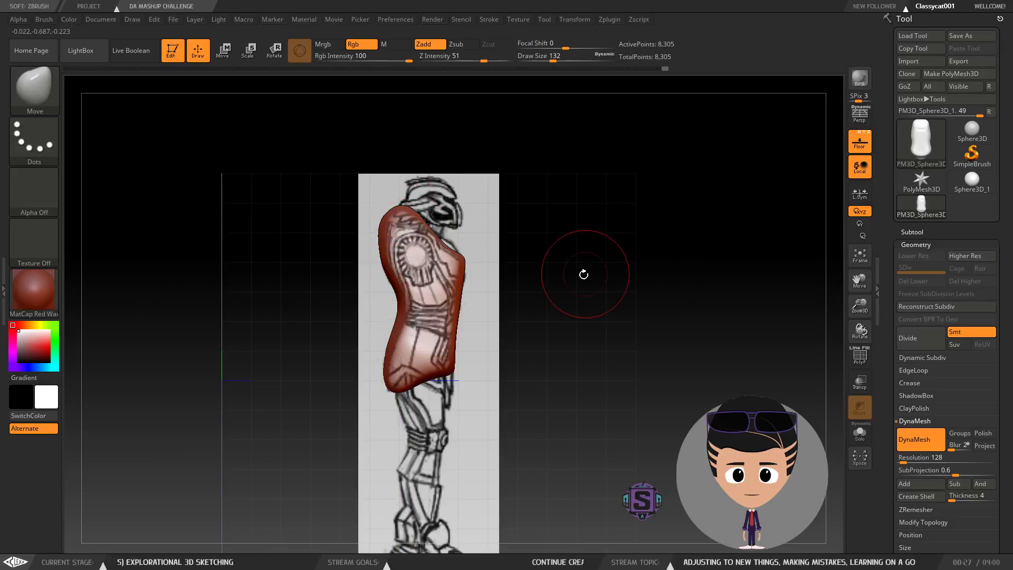
pyautogui.moveTo(580, 285)
pyautogui.keyDown('shift'); pyautogui.mouseDown()
pyautogui.moveTo(545, 288)
pyautogui.moveTo(652, 296)
pyautogui.moveTo(575, 276)
pyautogui.moveTo(649, 292)
pyautogui.moveTo(567, 312)
pyautogui.mouseUp(); pyautogui.keyUp('shift')
pyautogui.keyDown('ctrl'); pyautogui.moveTo(568, 311); pyautogui.dragTo(484, 305, button='right'); pyautogui.keyUp('ctrl')
pyautogui.moveTo(575, 254)
pyautogui.mouseDown()
pyautogui.moveTo(622, 250)
pyautogui.moveTo(556, 248)
pyautogui.mouseUp()
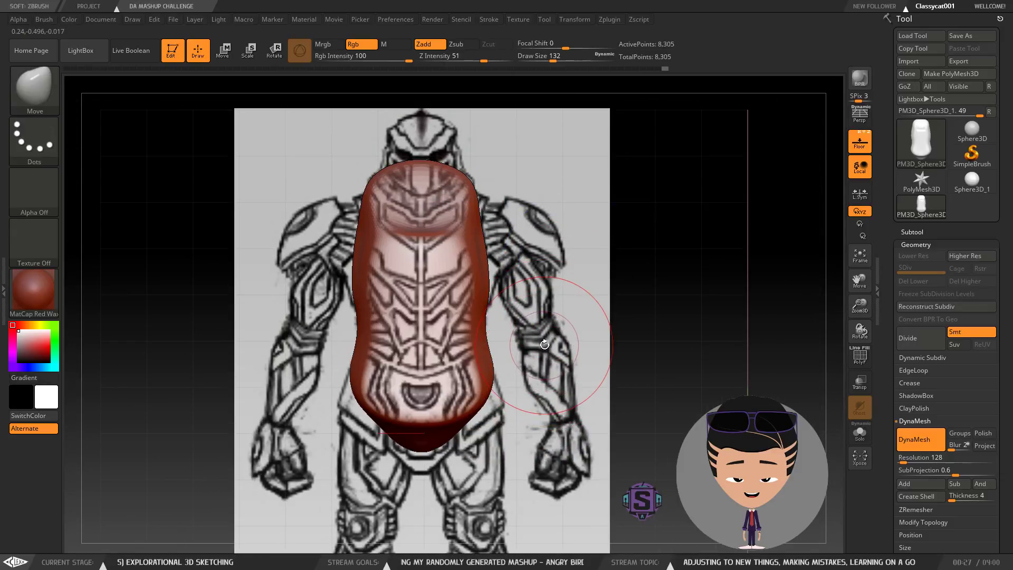
# Step: Decline activating Dynamic Subdiv on the torso and check the Dynamic Subdiv settings in its geometry options
pyautogui.moveTo(658, 329)
pyautogui.mouseDown()
pyautogui.moveTo(686, 327)
pyautogui.moveTo(658, 335)
pyautogui.mouseUp()
pyautogui.press('d')
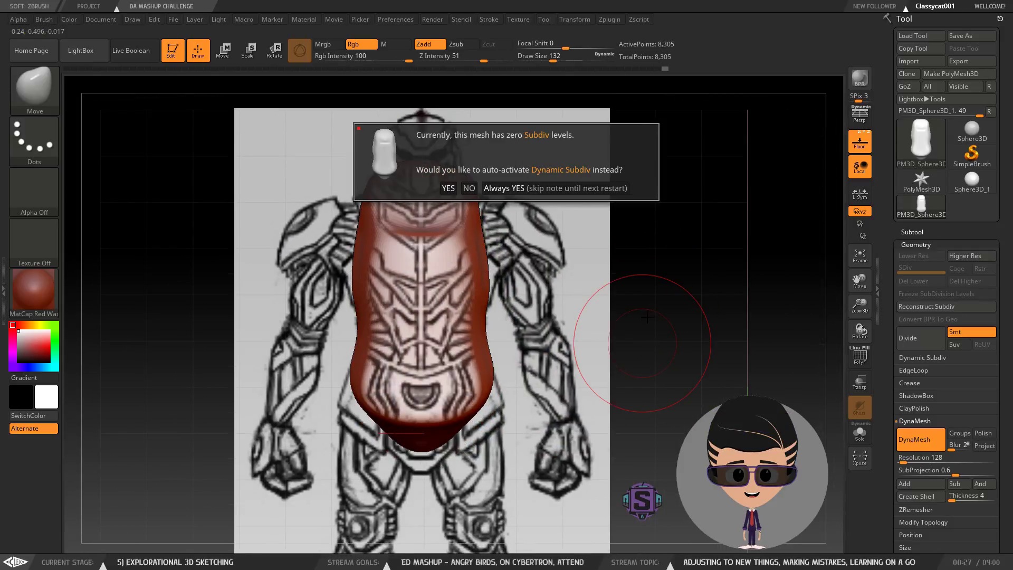
pyautogui.click(469, 188)
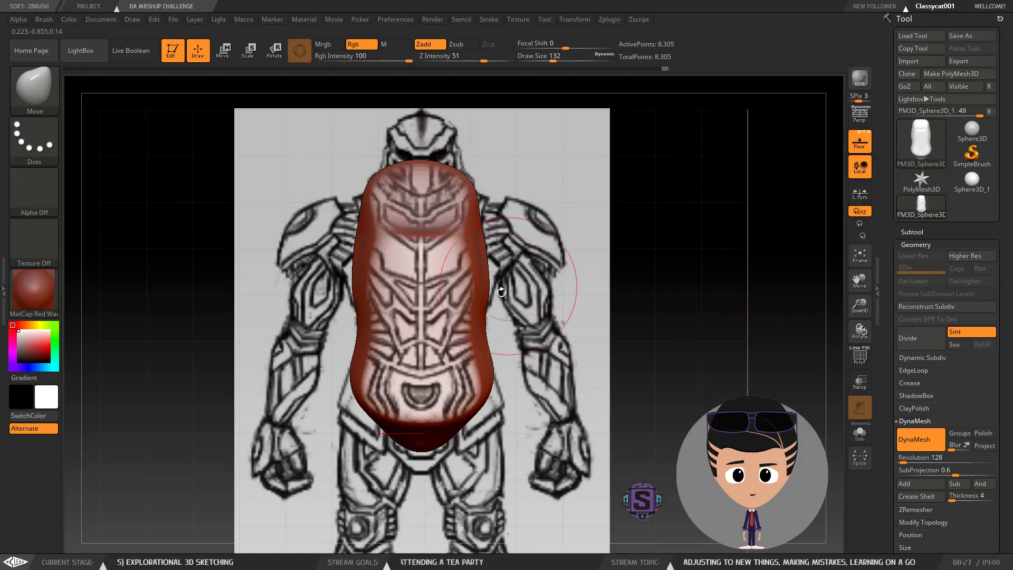
pyautogui.moveTo(1008, 456); pyautogui.dragTo(1010, 399)
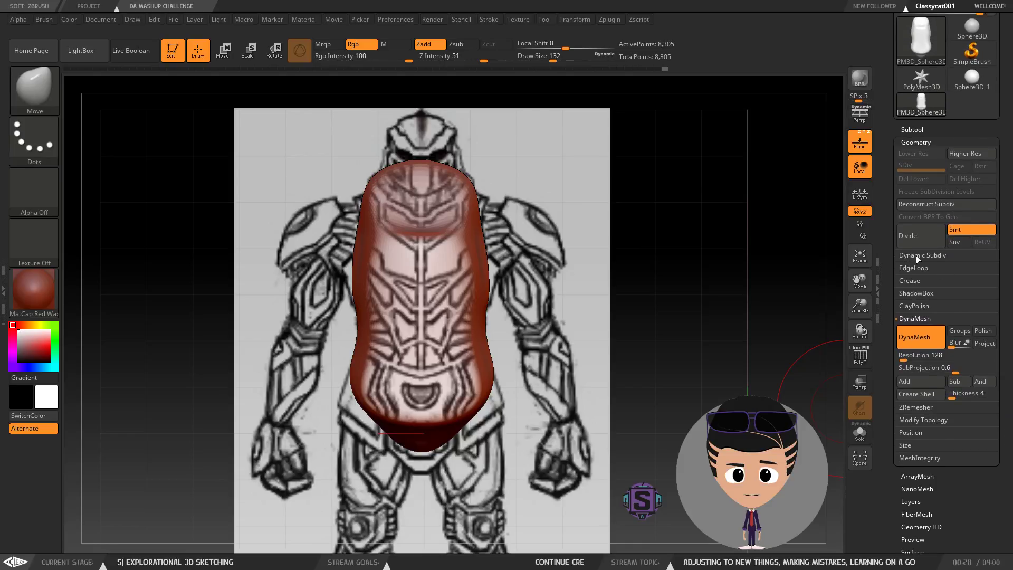
pyautogui.click(921, 256)
pyautogui.click(925, 254)
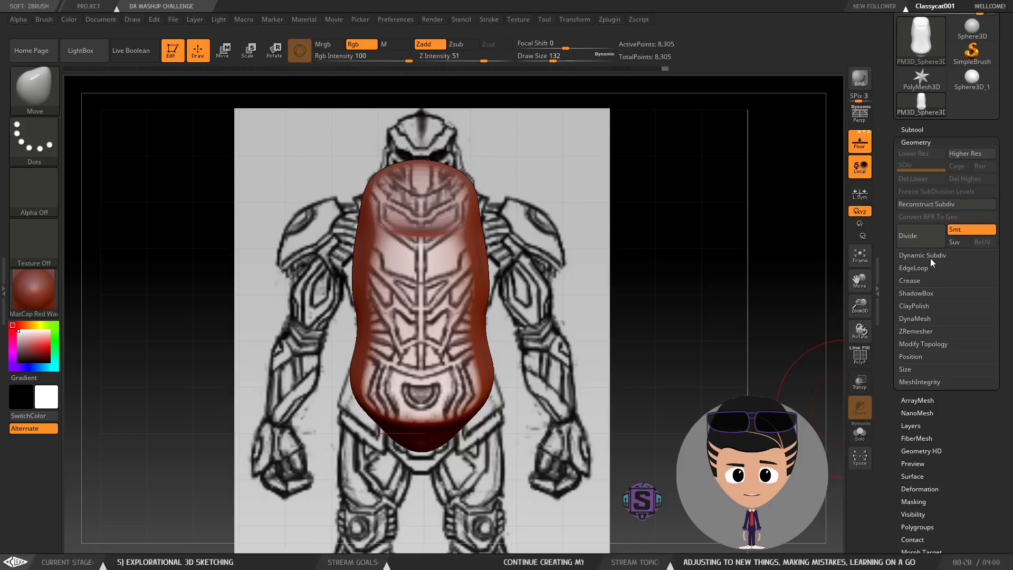
pyautogui.moveTo(1004, 248); pyautogui.dragTo(1001, 315)
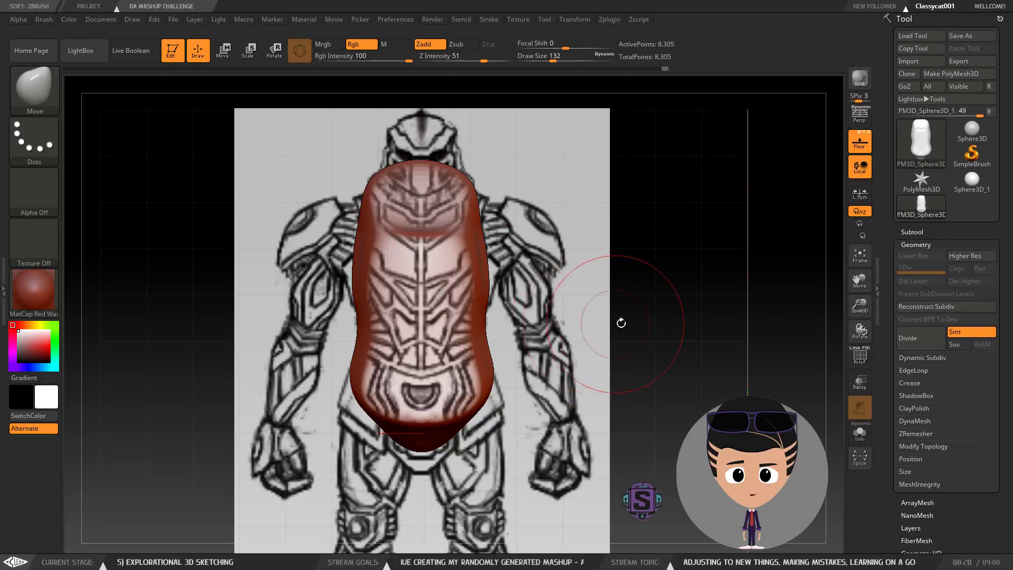
pyautogui.moveTo(688, 339); pyautogui.dragTo(825, 297)
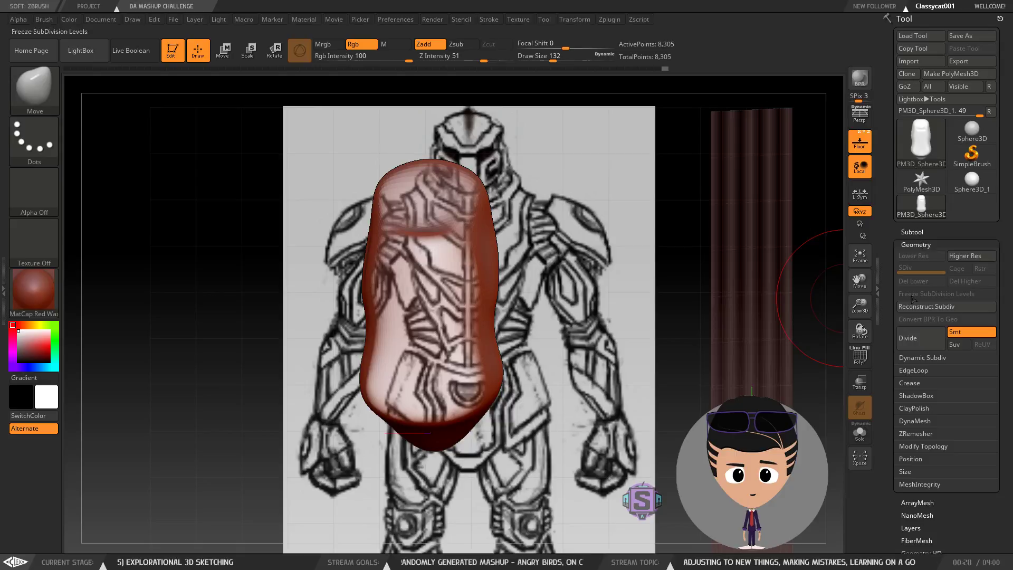
pyautogui.click(917, 357)
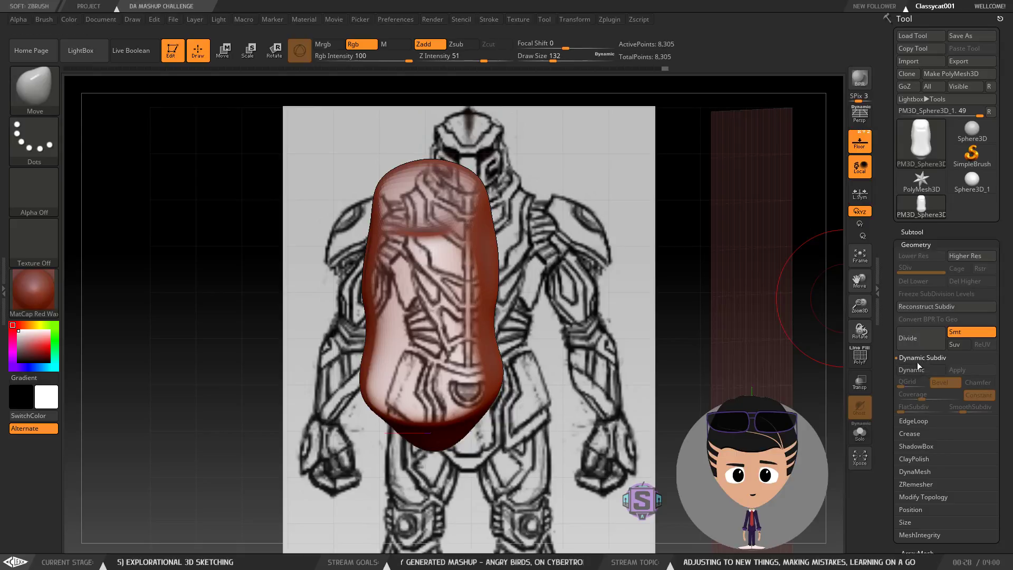
pyautogui.click(932, 356)
# Step: Lower the torso's top to the shoulder line in the side view and round its upper chest with the Move brush
pyautogui.moveTo(703, 303)
pyautogui.mouseDown()
pyautogui.moveTo(688, 281)
pyautogui.moveTo(701, 280)
pyautogui.mouseUp()
pyautogui.moveTo(686, 227)
pyautogui.keyDown('shift'); pyautogui.mouseDown()
pyautogui.moveTo(649, 253)
pyautogui.moveTo(673, 269)
pyautogui.mouseUp(); pyautogui.keyUp('shift')
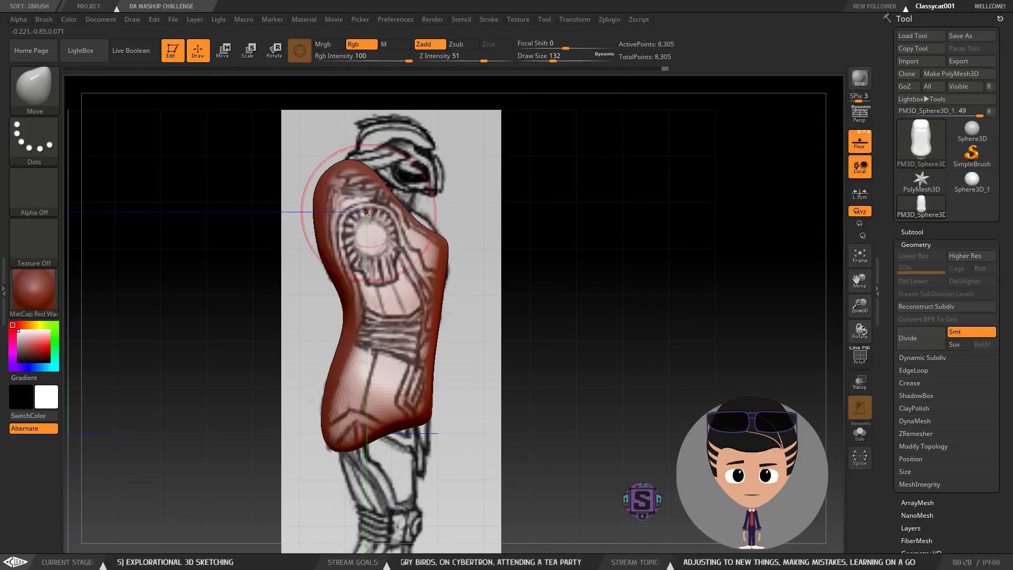
pyautogui.moveTo(314, 186); pyautogui.dragTo(348, 163)
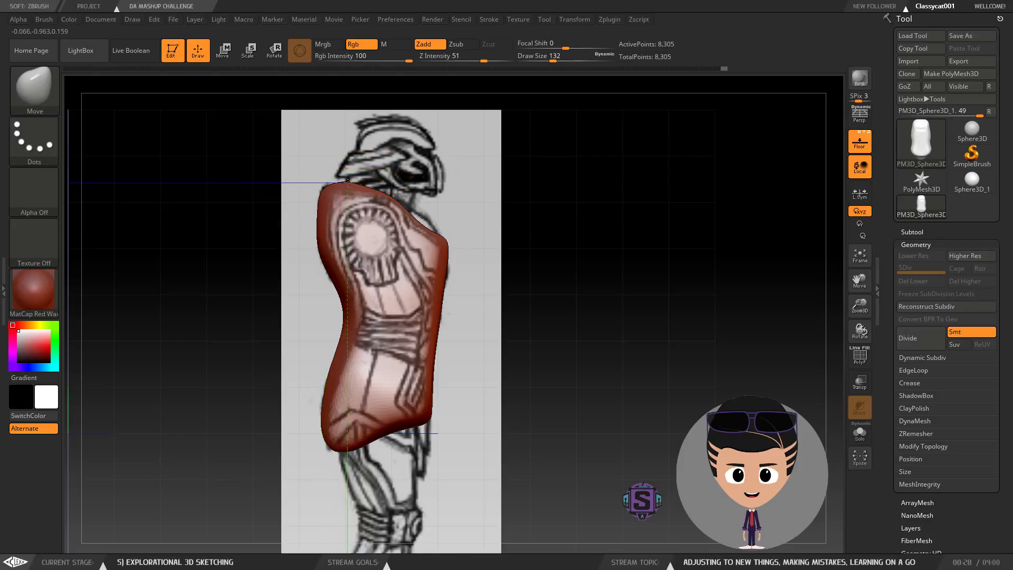
pyautogui.moveTo(649, 316)
pyautogui.keyDown('shift'); pyautogui.mouseDown()
pyautogui.moveTo(598, 297)
pyautogui.moveTo(617, 296)
pyautogui.mouseUp(); pyautogui.keyUp('shift')
pyautogui.press('b')
pyautogui.press('m')
pyautogui.press('v')
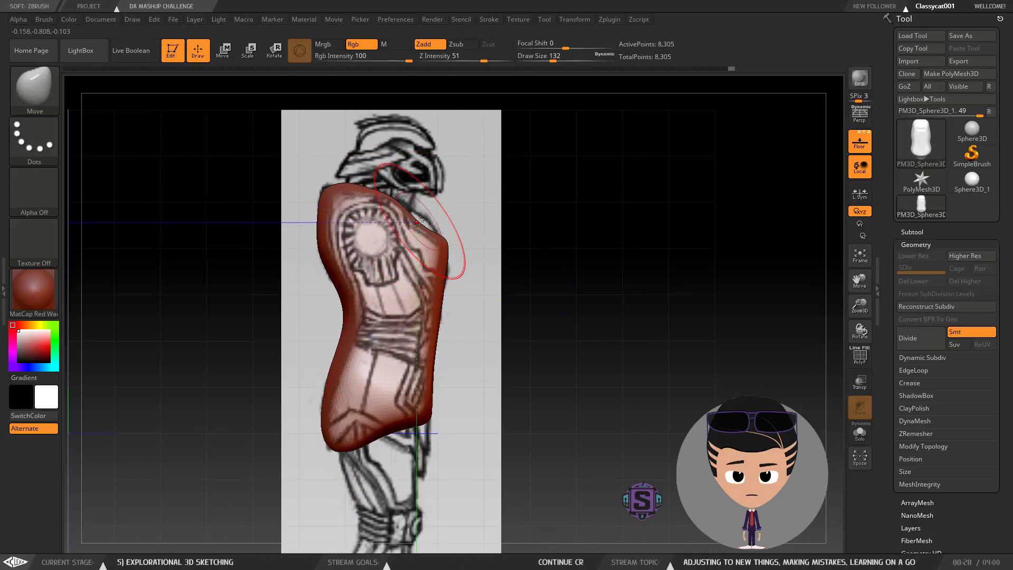
pyautogui.moveTo(451, 237); pyautogui.dragTo(424, 214)
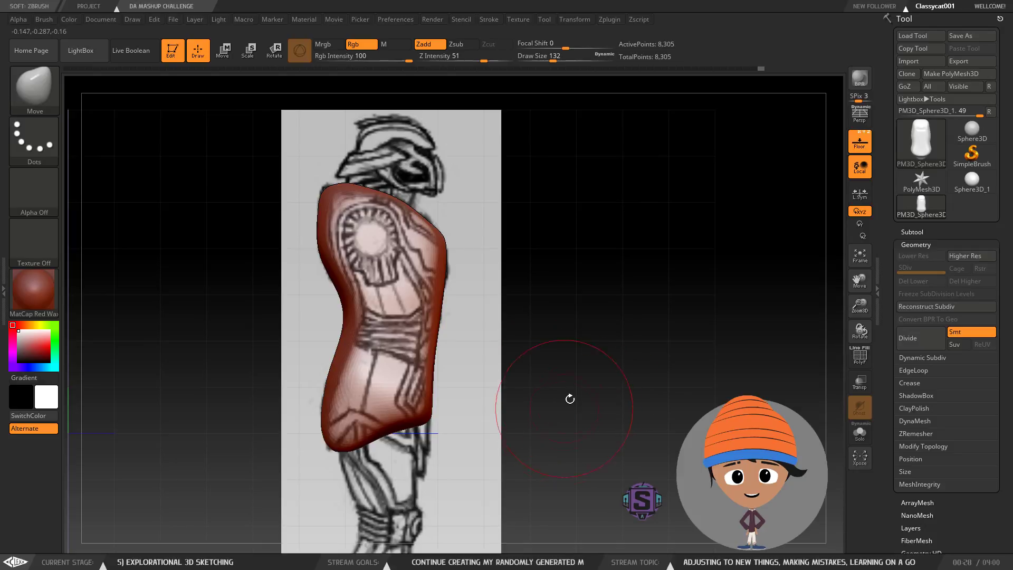
# Step: Extend the torso's lower front down over the crotch in the side view, and widen its sides slightly in the front view
pyautogui.moveTo(424, 432); pyautogui.dragTo(424, 475)
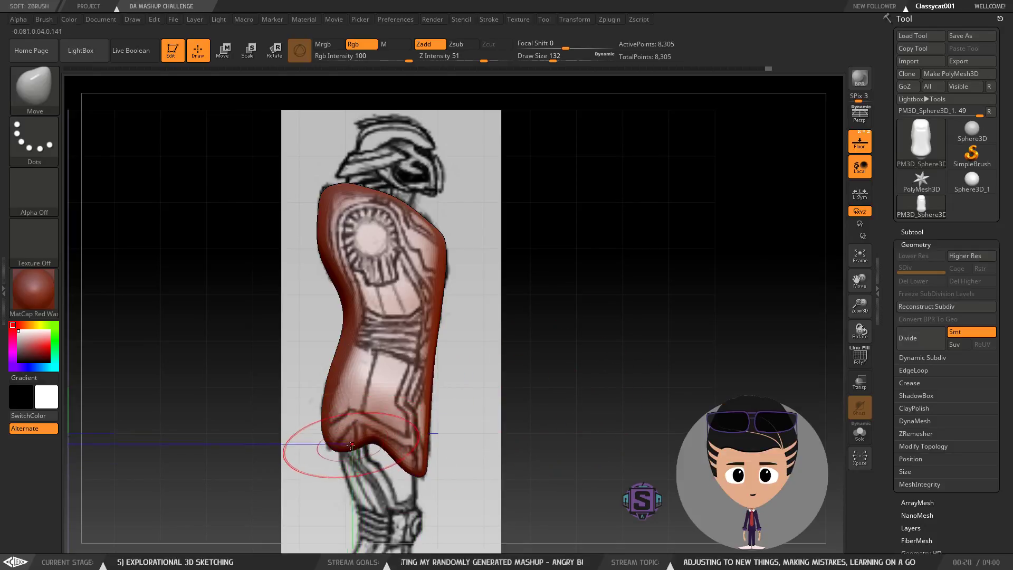
pyautogui.moveTo(346, 448); pyautogui.dragTo(346, 444)
pyautogui.moveTo(345, 442)
pyautogui.keyDown('shift'); pyautogui.mouseDown()
pyautogui.moveTo(411, 458)
pyautogui.moveTo(332, 434)
pyautogui.moveTo(335, 448)
pyautogui.mouseUp(); pyautogui.keyUp('shift')
pyautogui.moveTo(416, 456); pyautogui.dragTo(413, 462)
pyautogui.moveTo(652, 344)
pyautogui.mouseDown()
pyautogui.moveTo(589, 346)
pyautogui.moveTo(543, 278)
pyautogui.moveTo(546, 318)
pyautogui.mouseUp()
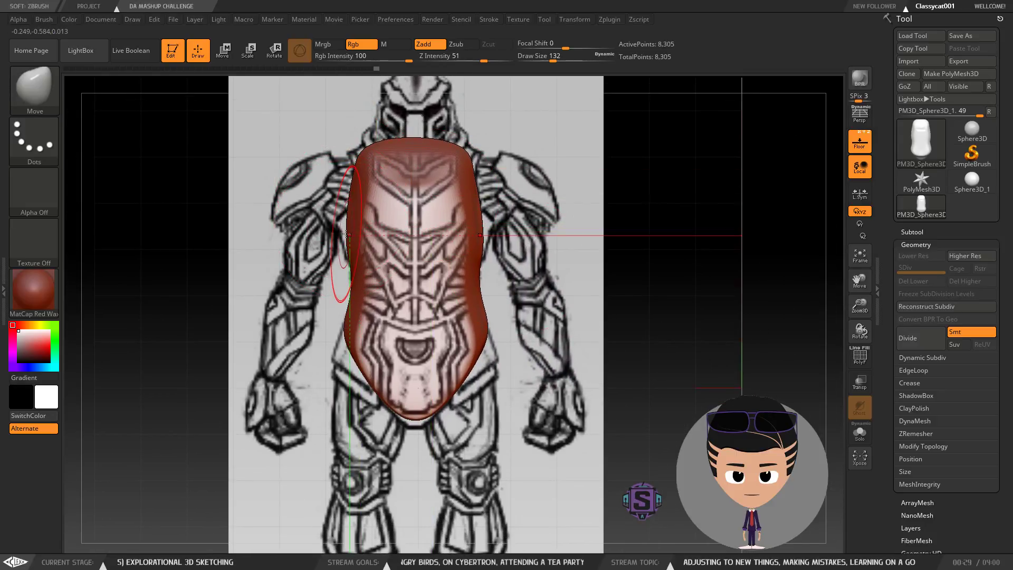
pyautogui.moveTo(345, 238); pyautogui.dragTo(338, 232)
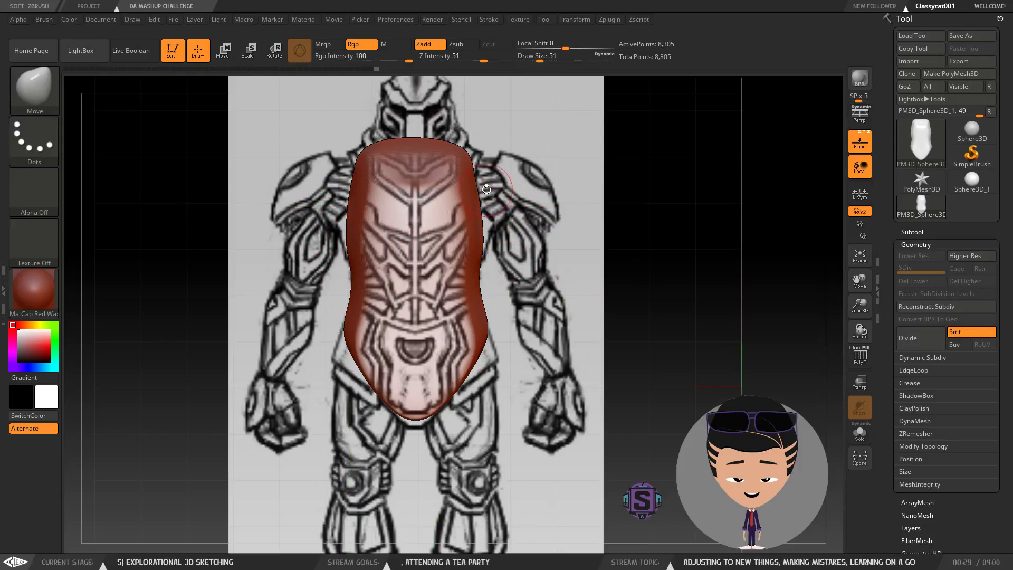
# Step: Set the Move brush's draw size to 108 and remesh the torso with DynaMesh
pyautogui.press('e')
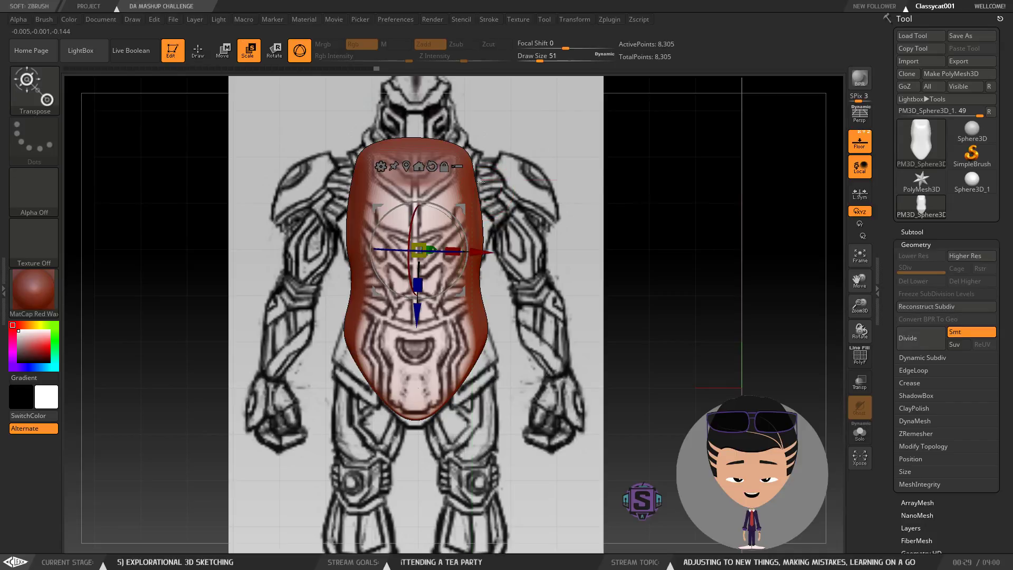
pyautogui.click(196, 55)
pyautogui.press('b')
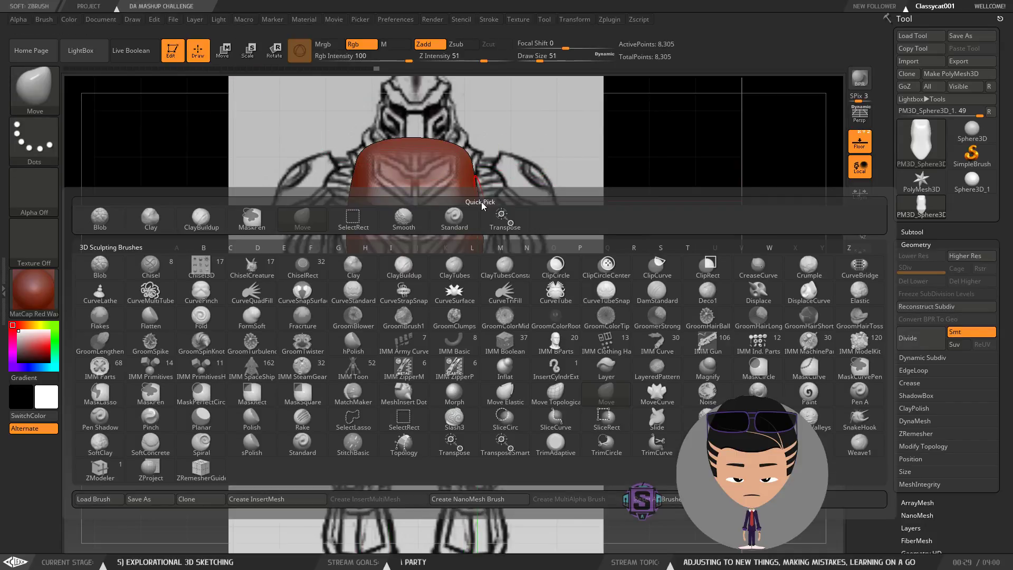
pyautogui.press('s')
pyautogui.moveTo(558, 206)
pyautogui.mouseDown()
pyautogui.moveTo(577, 210)
pyautogui.moveTo(567, 212)
pyautogui.mouseUp()
pyautogui.press('s')
pyautogui.press('s')
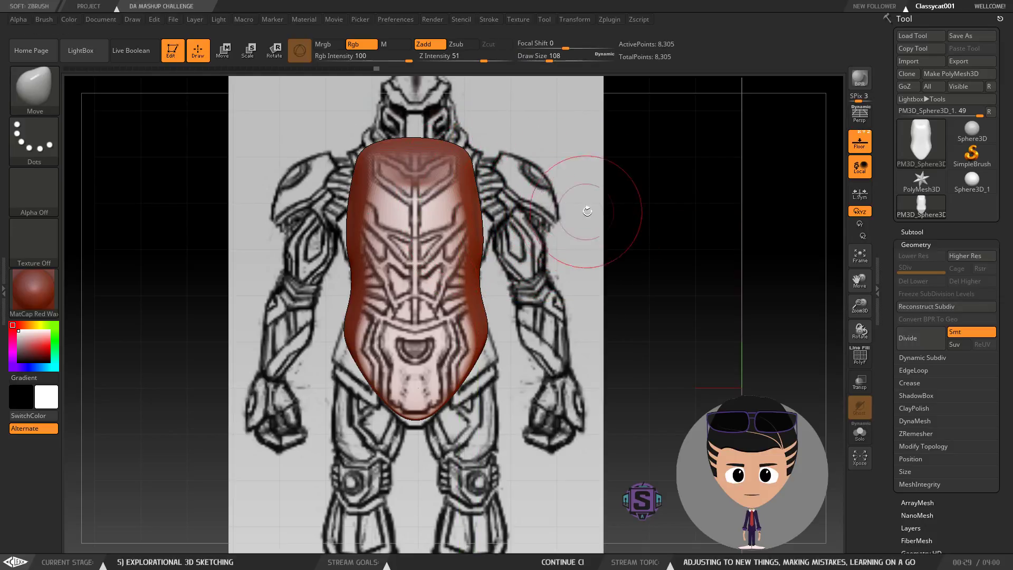
pyautogui.moveTo(635, 303)
pyautogui.mouseDown()
pyautogui.moveTo(628, 313)
pyautogui.moveTo(650, 313)
pyautogui.moveTo(647, 324)
pyautogui.mouseUp()
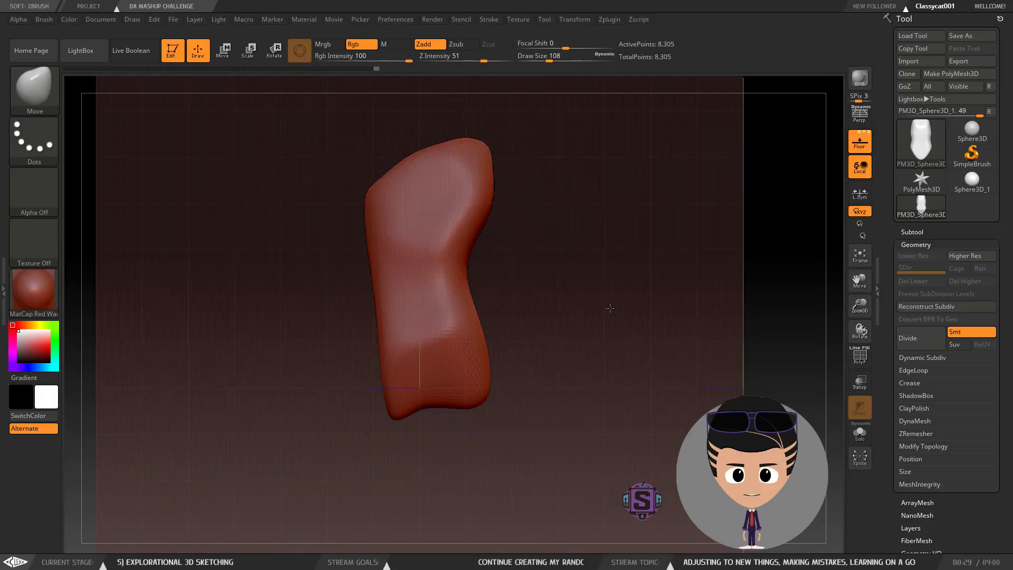
pyautogui.moveTo(753, 313)
pyautogui.keyDown('ctrl'); pyautogui.mouseDown(button='right')
pyautogui.moveTo(749, 235)
pyautogui.moveTo(735, 239)
pyautogui.mouseUp(button='right'); pyautogui.keyUp('ctrl')
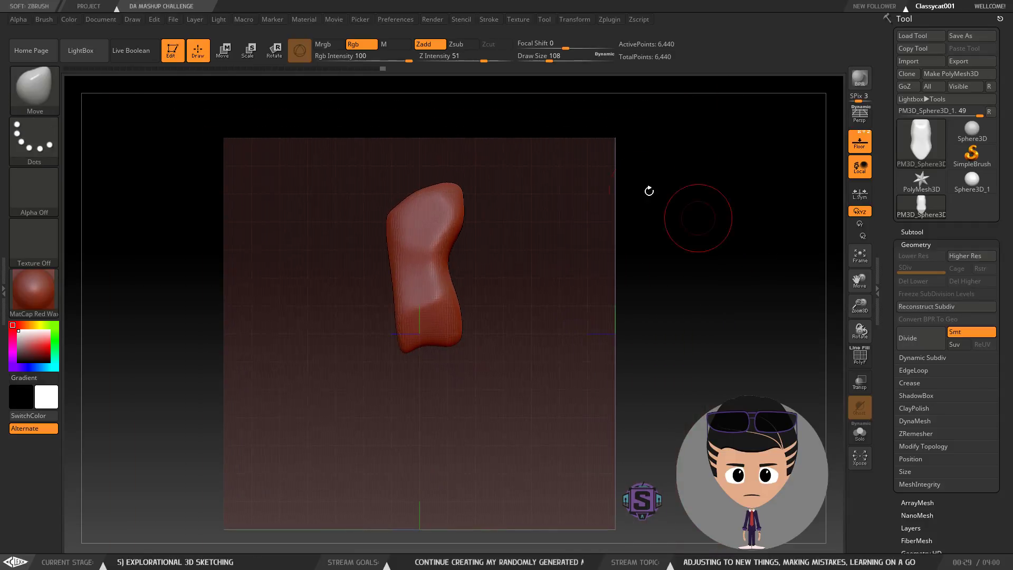
# Step: Import Full Body S.jpg as the second map of the left-right reference plane
pyautogui.click(126, 19)
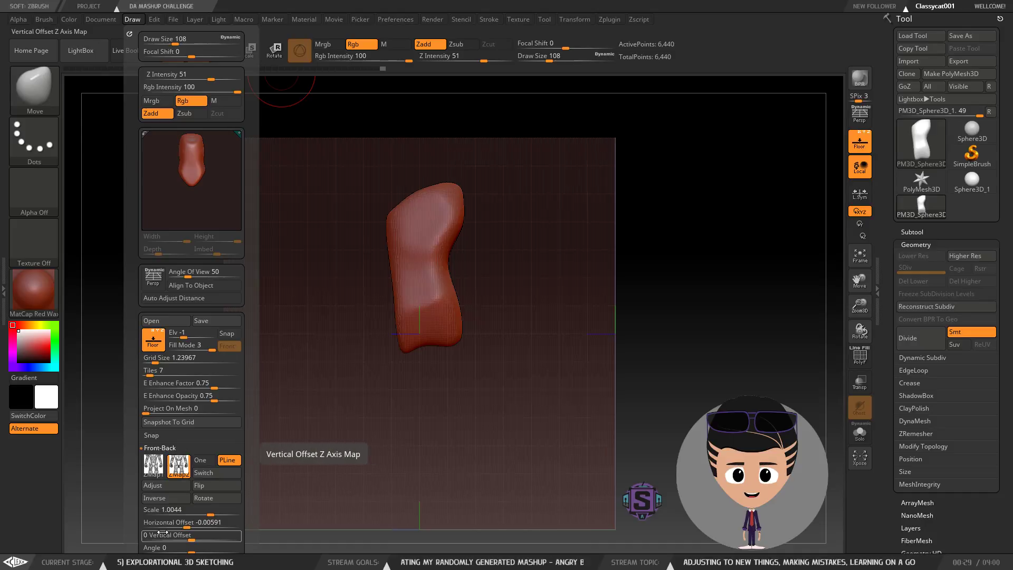
pyautogui.click(164, 448)
pyautogui.click(164, 459)
pyautogui.click(163, 459)
pyautogui.click(158, 472)
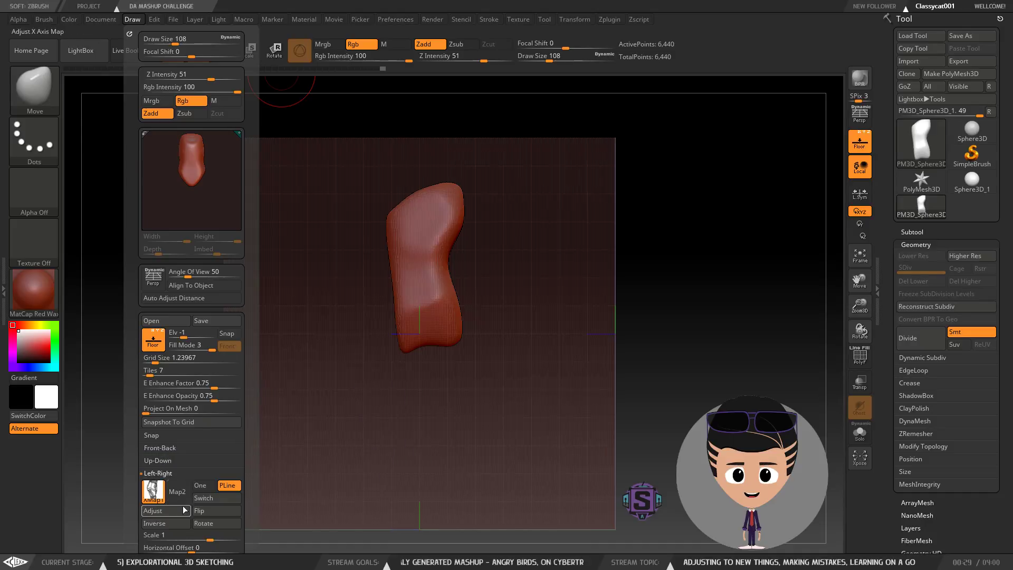
pyautogui.click(153, 492)
pyautogui.click(201, 545)
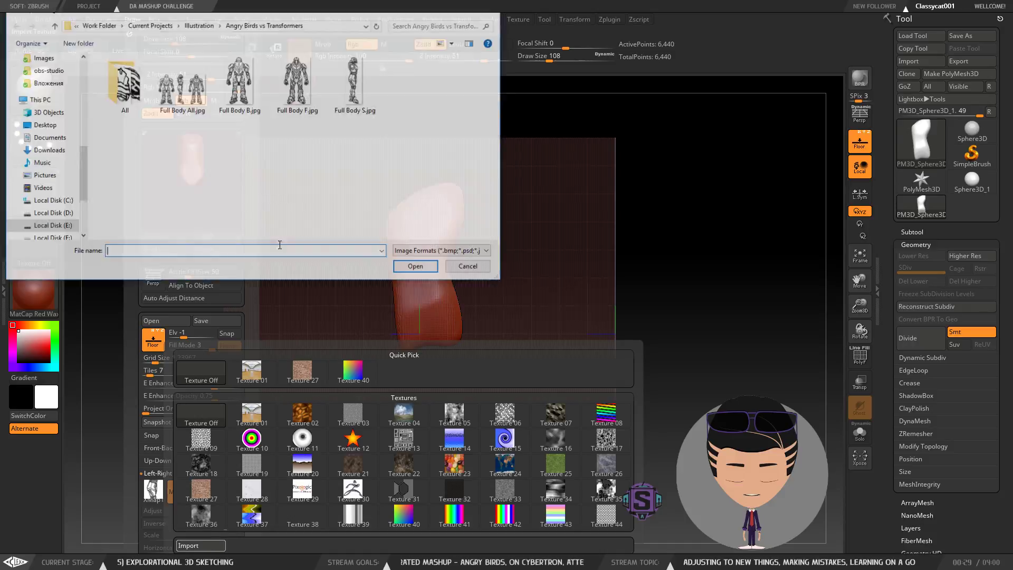
pyautogui.doubleClick(350, 91)
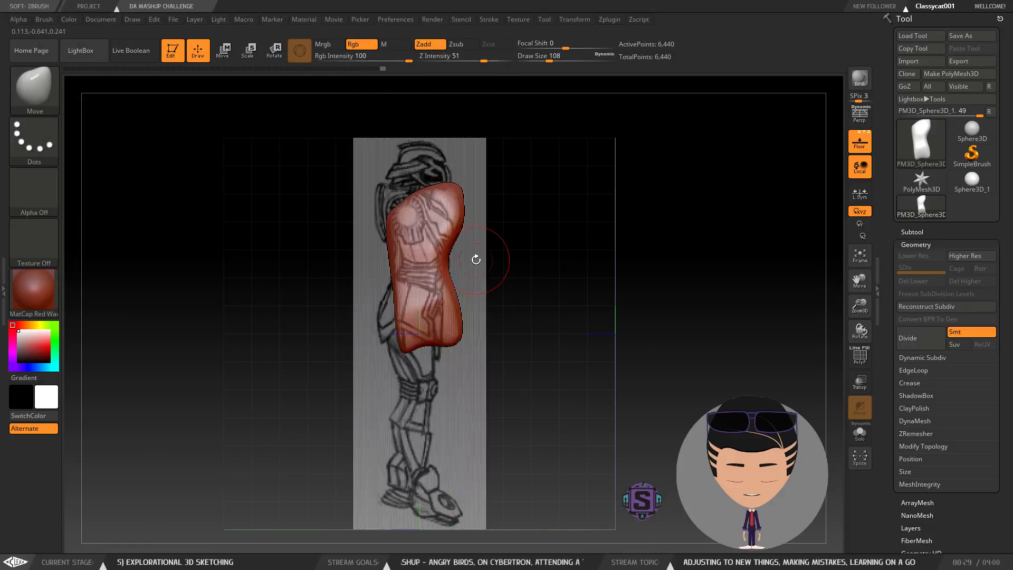
# Step: Flip the second left-right reference image so it faces the same way as the torso, and check it from several angles
pyautogui.click(52, 19)
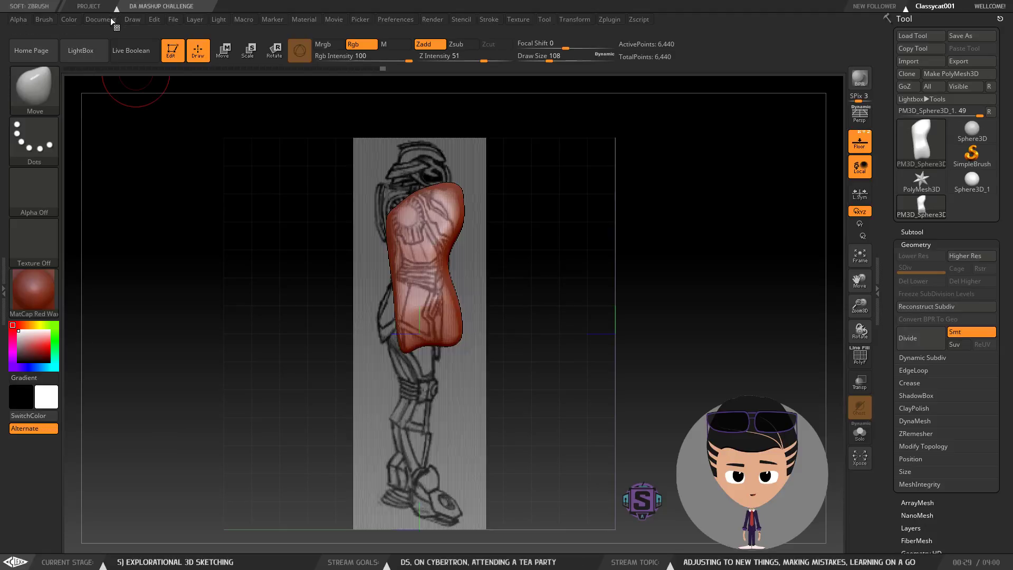
pyautogui.click(110, 19)
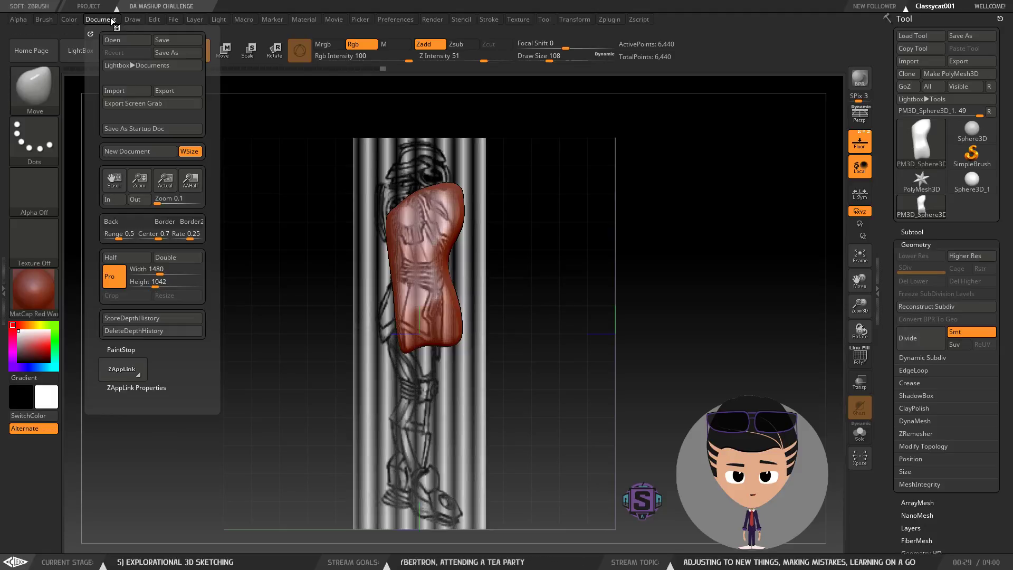
pyautogui.moveTo(130, 19)
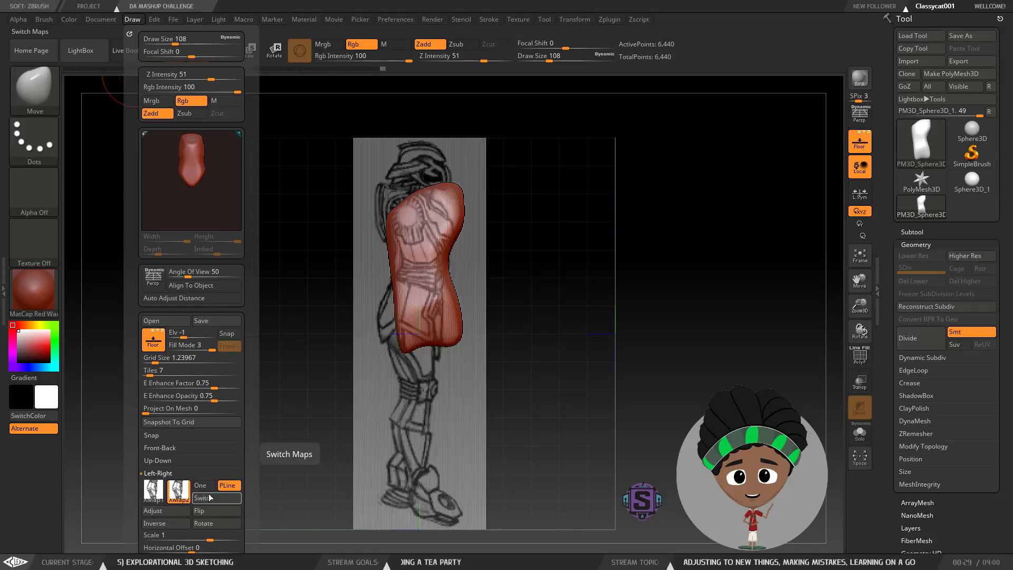
pyautogui.click(223, 511)
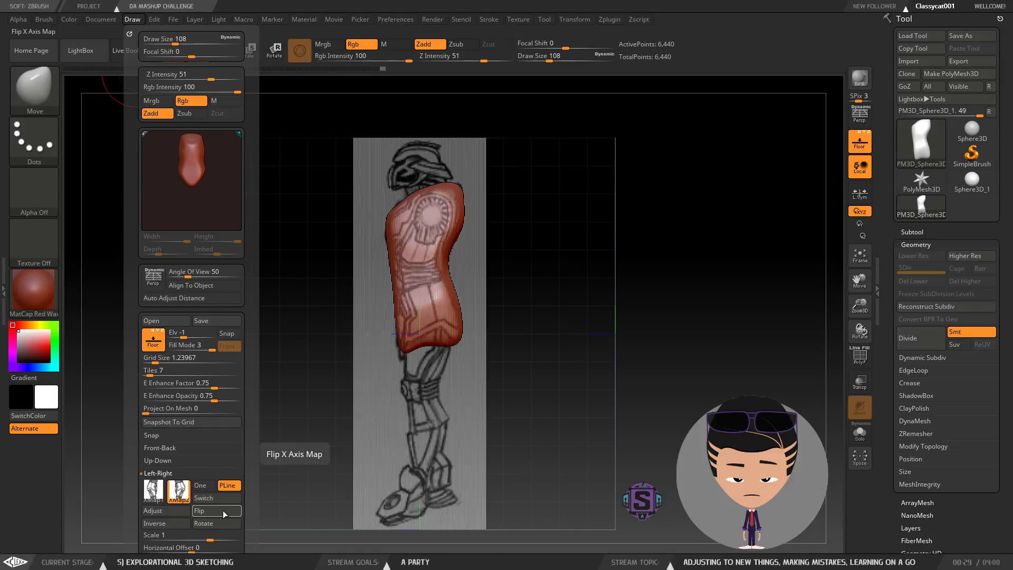
pyautogui.moveTo(547, 232); pyautogui.dragTo(550, 264)
pyautogui.keyDown('ctrl'); pyautogui.moveTo(515, 180); pyautogui.dragTo(519, 183, button='right'); pyautogui.keyUp('ctrl')
pyautogui.moveTo(529, 275)
pyautogui.mouseDown()
pyautogui.moveTo(585, 280)
pyautogui.moveTo(563, 258)
pyautogui.moveTo(699, 264)
pyautogui.mouseUp()
pyautogui.moveTo(533, 252)
pyautogui.mouseDown()
pyautogui.moveTo(579, 265)
pyautogui.moveTo(633, 254)
pyautogui.mouseUp()
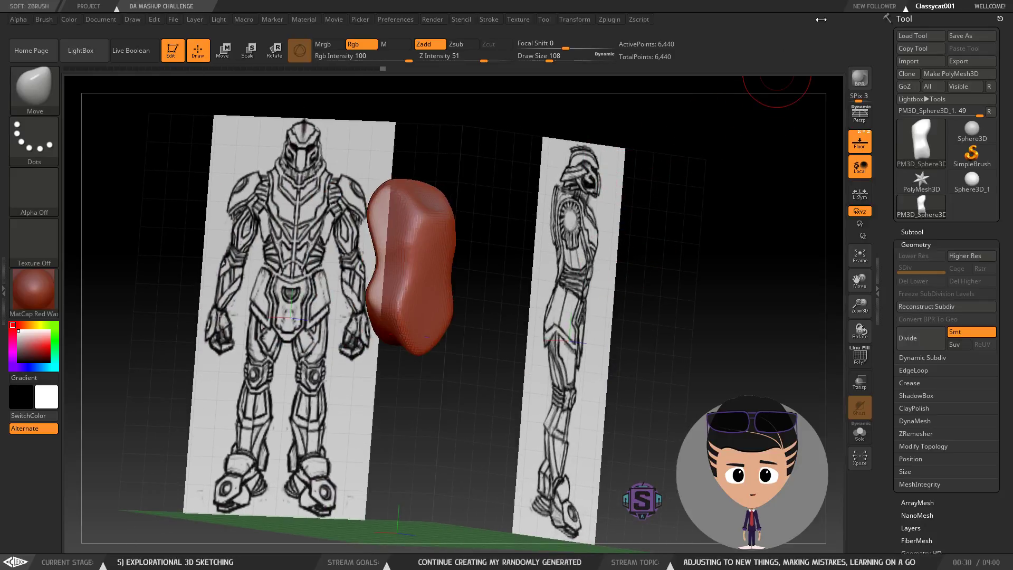
# Step: Save the project as AB vs T.ZPR, replacing the existing file
pyautogui.keyDown('ctrl'); pyautogui.click(494, 260); pyautogui.keyUp('ctrl')
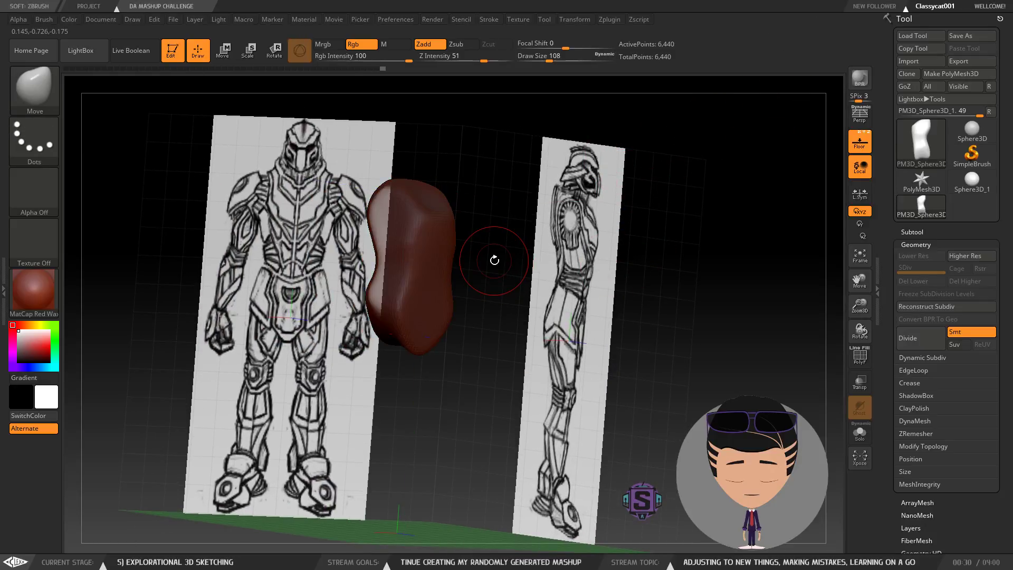
pyautogui.keyDown('ctrl'); pyautogui.click(500, 267); pyautogui.keyUp('ctrl')
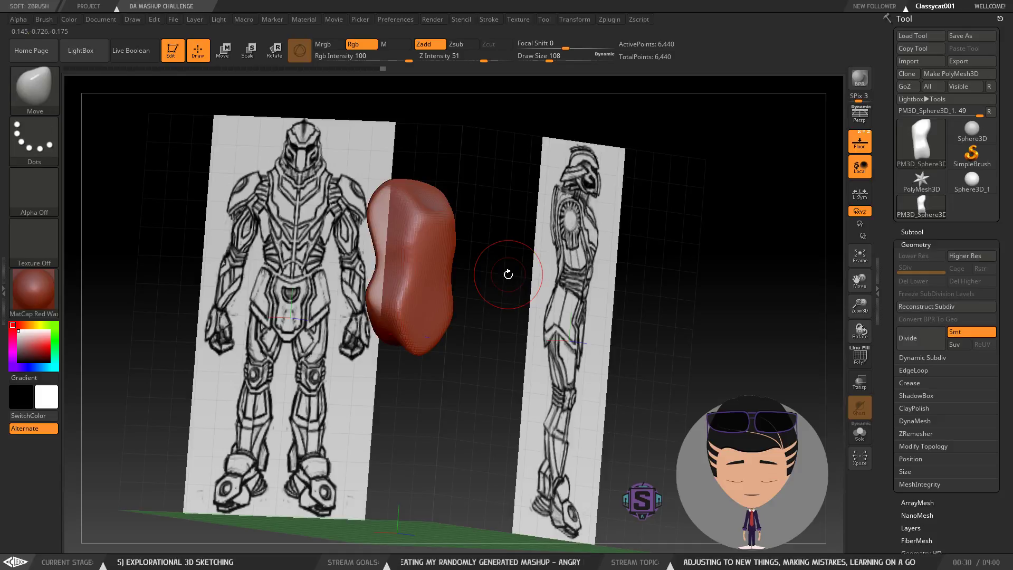
pyautogui.hotkey('ctrl', 's')
pyautogui.press('Return')
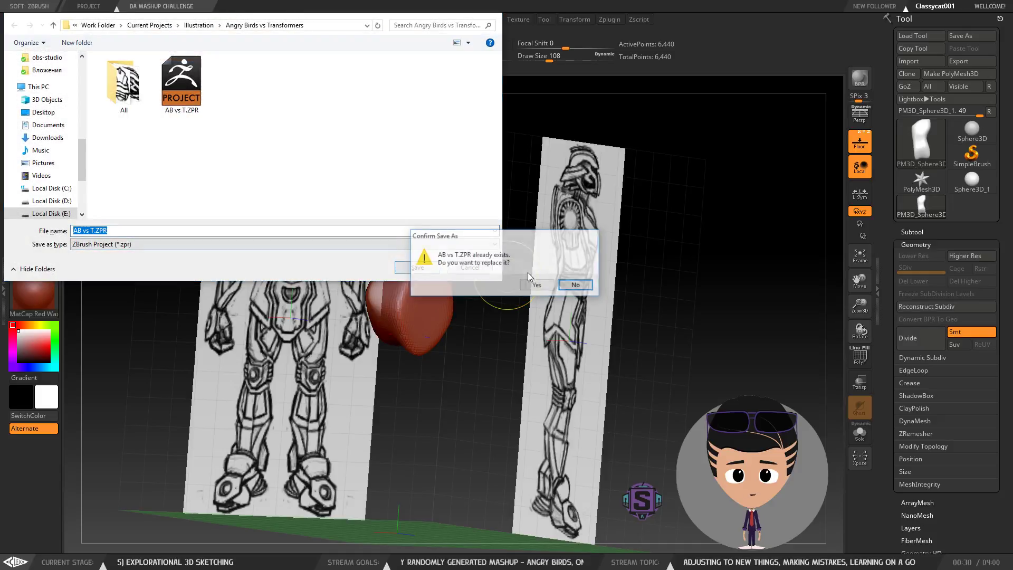
pyautogui.click(541, 287)
# Step: Confirm replacing the project file and inspect the torso against the side reference and from below
pyautogui.moveTo(540, 287)
pyautogui.mouseDown()
pyautogui.moveTo(496, 295)
pyautogui.moveTo(572, 253)
pyautogui.moveTo(537, 274)
pyautogui.moveTo(591, 264)
pyautogui.moveTo(554, 290)
pyautogui.moveTo(521, 296)
pyautogui.moveTo(488, 247)
pyautogui.mouseUp()
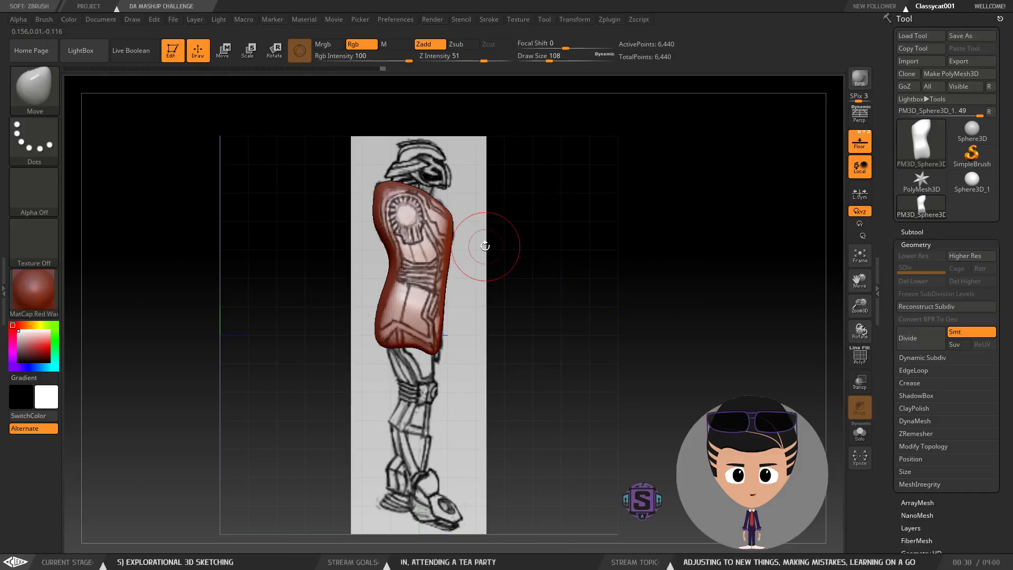
pyautogui.press('ctrl')
pyautogui.keyDown('ctrl'); pyautogui.moveTo(602, 330); pyautogui.dragTo(604, 332); pyautogui.keyUp('ctrl')
pyautogui.moveTo(494, 264)
pyautogui.keyDown('ctrl'); pyautogui.mouseDown(button='right')
pyautogui.moveTo(528, 338)
pyautogui.moveTo(559, 311)
pyautogui.mouseUp(button='right'); pyautogui.keyUp('ctrl')
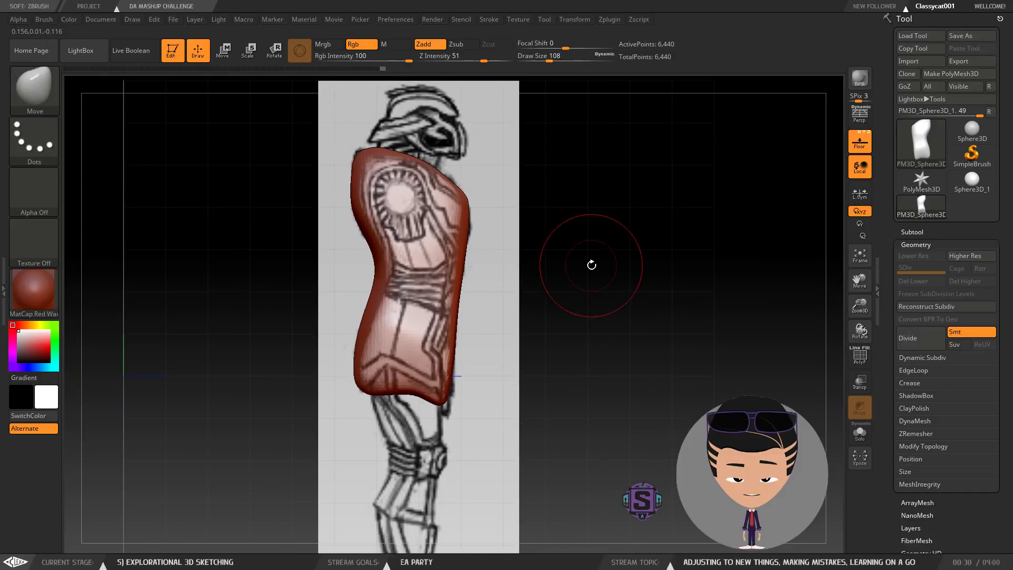
pyautogui.moveTo(598, 246); pyautogui.dragTo(588, 369)
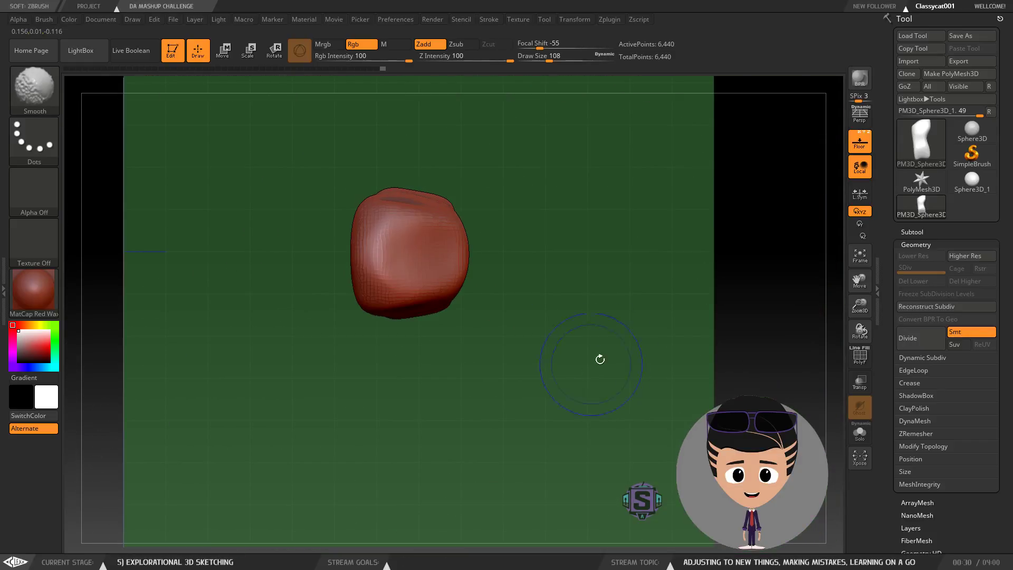
pyautogui.moveTo(583, 310)
pyautogui.mouseDown()
pyautogui.moveTo(637, 208)
pyautogui.moveTo(508, 373)
pyautogui.moveTo(551, 372)
pyautogui.moveTo(574, 355)
pyautogui.mouseUp()
pyautogui.moveTo(637, 262)
pyautogui.mouseDown()
pyautogui.moveTo(596, 263)
pyautogui.moveTo(636, 263)
pyautogui.mouseUp()
# Step: Pull both shoulders out of the upper torso to cover the front reference's shoulder armour, and remesh with DynaMesh
pyautogui.moveTo(499, 201); pyautogui.dragTo(502, 199)
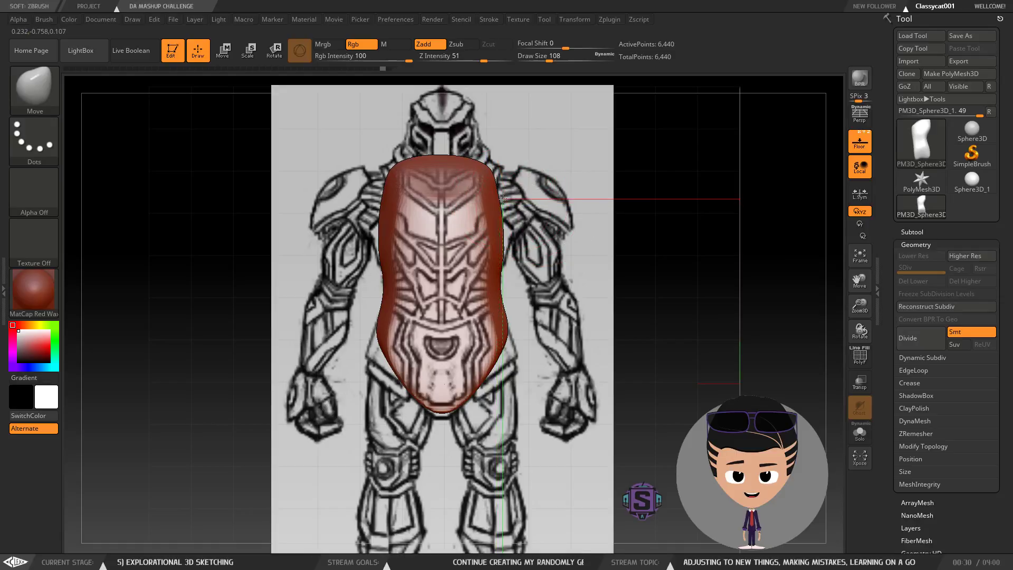
pyautogui.moveTo(618, 198)
pyautogui.mouseDown()
pyautogui.moveTo(635, 193)
pyautogui.moveTo(632, 183)
pyautogui.moveTo(654, 224)
pyautogui.mouseUp()
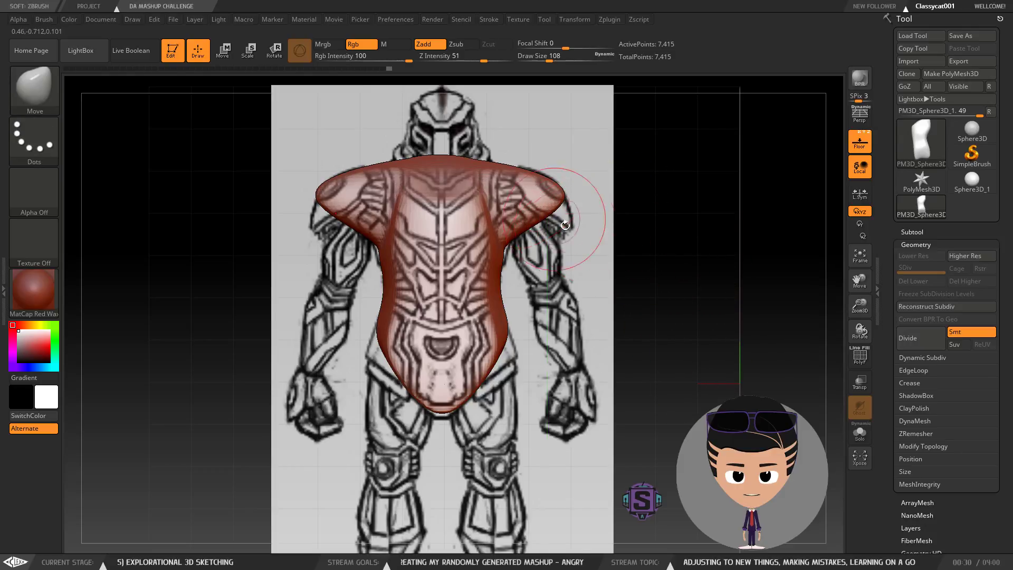
pyautogui.moveTo(552, 216)
pyautogui.mouseDown()
pyautogui.moveTo(561, 266)
pyautogui.moveTo(567, 257)
pyautogui.mouseUp()
pyautogui.keyDown('shift'); pyautogui.moveTo(677, 266); pyautogui.dragTo(677, 260); pyautogui.keyUp('shift')
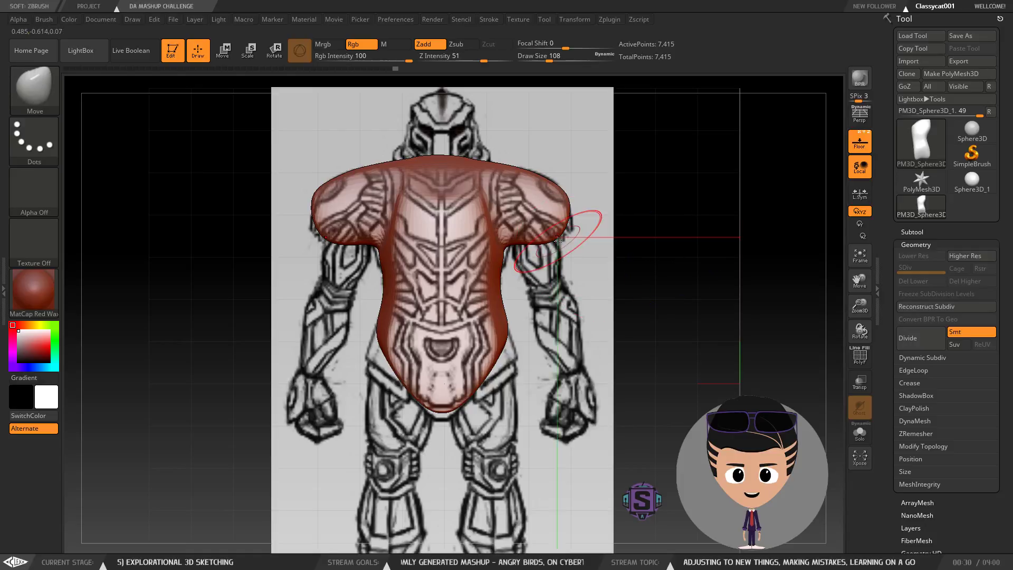
pyautogui.moveTo(558, 240)
pyautogui.mouseDown()
pyautogui.moveTo(550, 268)
pyautogui.moveTo(591, 229)
pyautogui.moveTo(573, 234)
pyautogui.mouseUp()
pyautogui.moveTo(653, 217)
pyautogui.keyDown('ctrl'); pyautogui.mouseDown()
pyautogui.moveTo(692, 327)
pyautogui.moveTo(681, 343)
pyautogui.moveTo(707, 338)
pyautogui.moveTo(633, 308)
pyautogui.moveTo(749, 317)
pyautogui.mouseUp(); pyautogui.keyUp('ctrl')
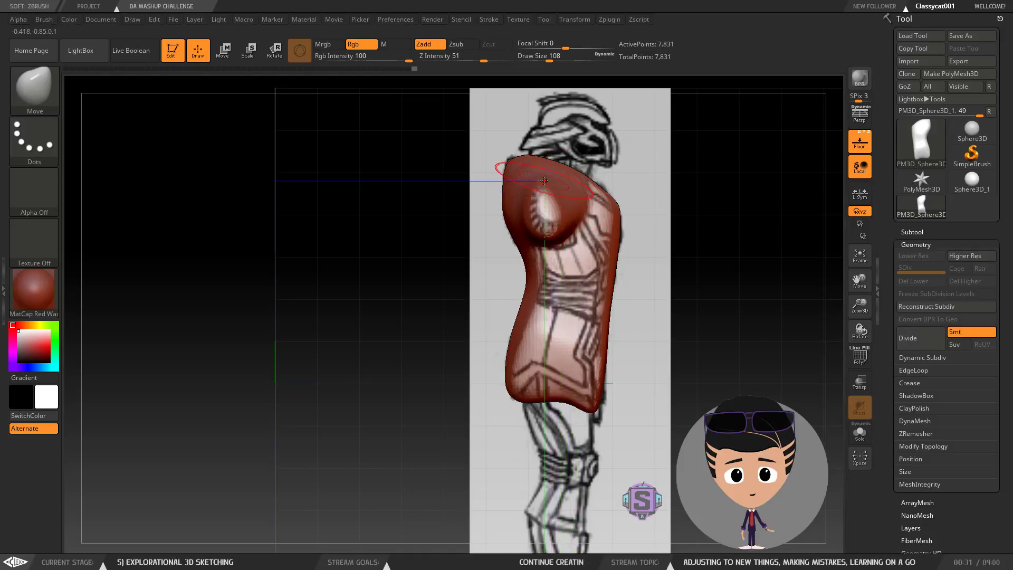
# Step: Refine the shoulders' outline with the Move brush against the side and front references
pyautogui.moveTo(744, 274); pyautogui.dragTo(628, 284)
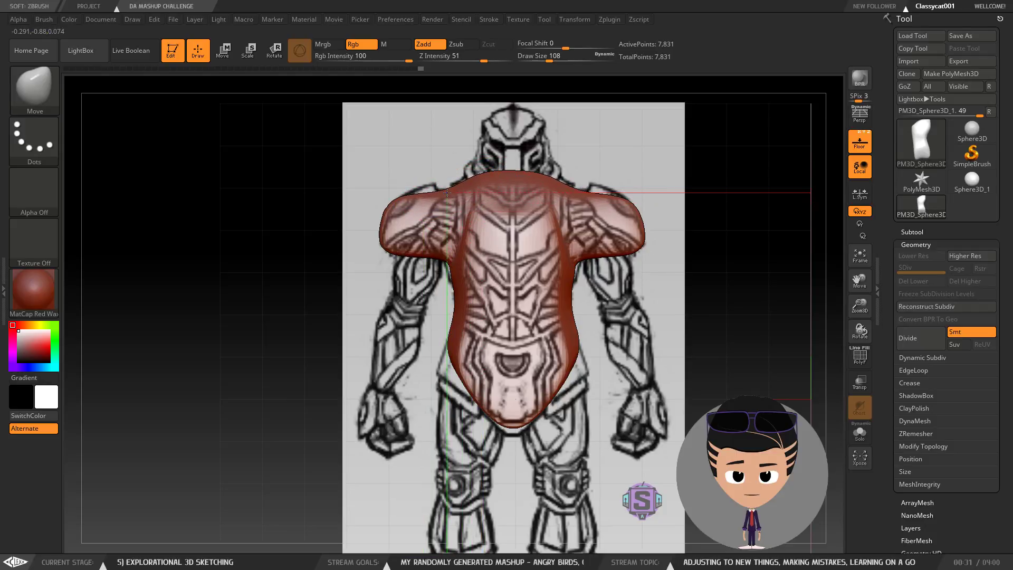
pyautogui.moveTo(389, 210); pyautogui.dragTo(396, 211)
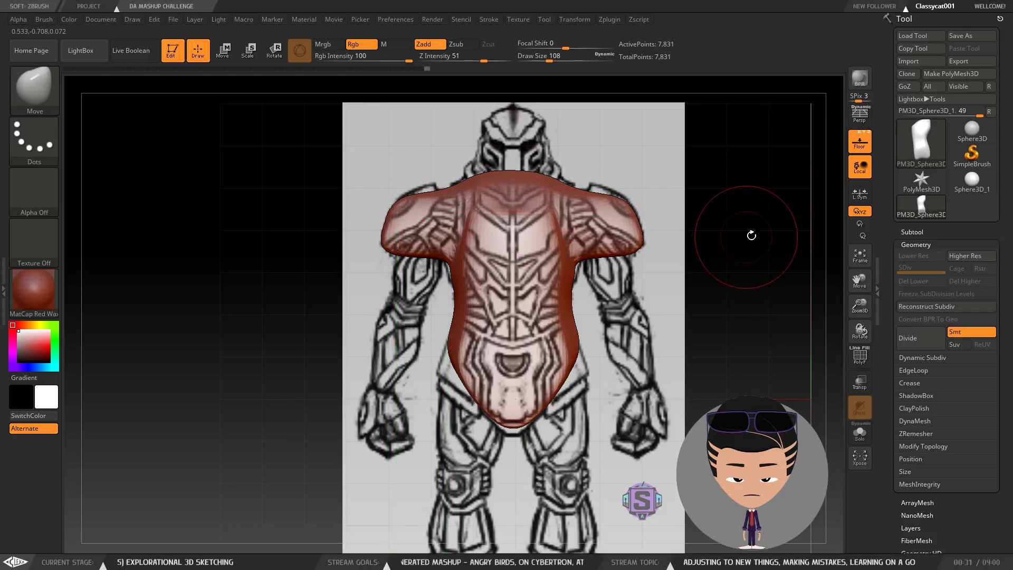
# Step: Compare the torso and shoulder silhouette with the reference images from the front and at an angle
pyautogui.rightClick(731, 269)
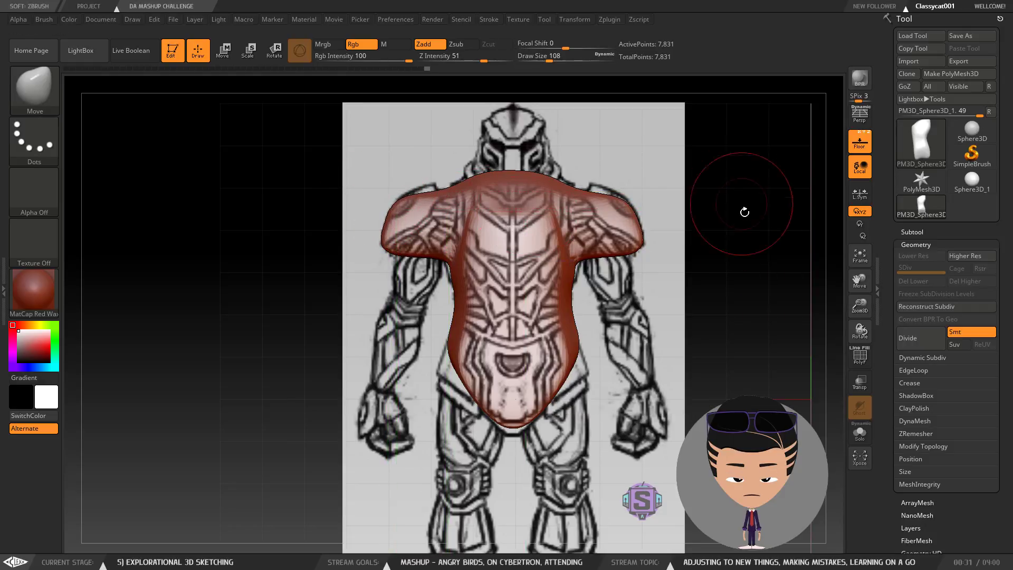
pyautogui.keyDown('alt'); pyautogui.moveTo(732, 269); pyautogui.dragTo(638, 266); pyautogui.keyUp('alt')
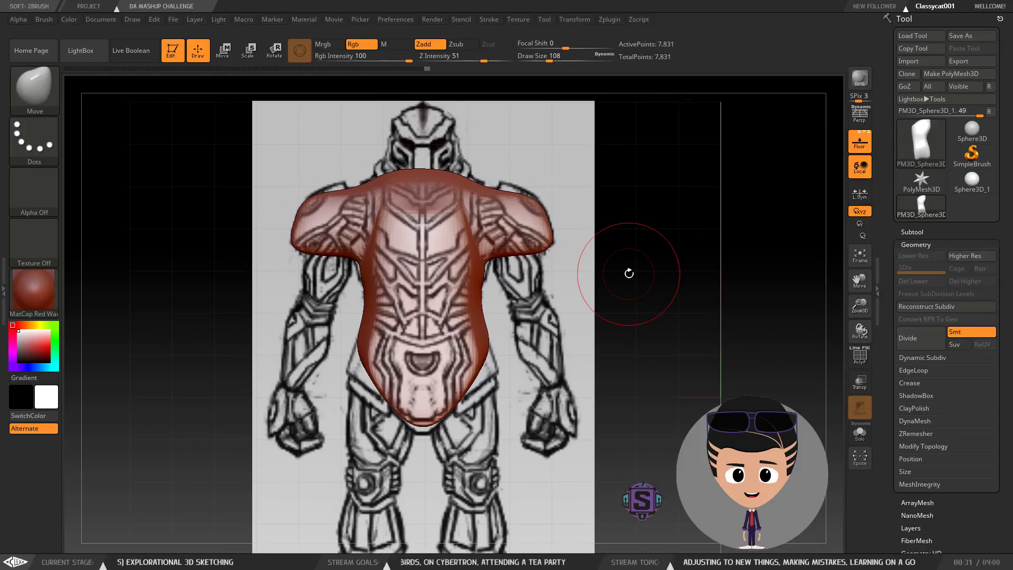
pyautogui.moveTo(627, 275)
pyautogui.mouseDown()
pyautogui.moveTo(643, 274)
pyautogui.moveTo(616, 274)
pyautogui.moveTo(653, 267)
pyautogui.moveTo(624, 275)
pyautogui.mouseUp()
pyautogui.keyDown('ctrl'); pyautogui.moveTo(622, 274); pyautogui.dragTo(619, 298, button='right'); pyautogui.keyUp('ctrl')
pyautogui.moveTo(624, 267)
pyautogui.mouseDown()
pyautogui.moveTo(649, 257)
pyautogui.moveTo(621, 239)
pyautogui.moveTo(636, 247)
pyautogui.mouseUp()
pyautogui.moveTo(604, 279)
pyautogui.mouseDown()
pyautogui.moveTo(668, 253)
pyautogui.moveTo(637, 290)
pyautogui.moveTo(710, 310)
pyautogui.mouseUp()
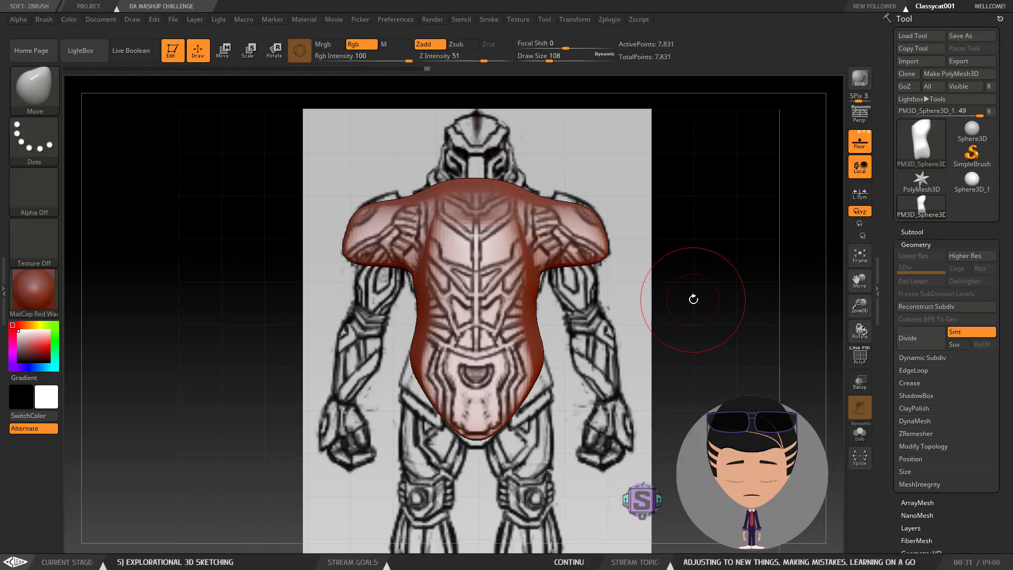
pyautogui.moveTo(685, 271)
pyautogui.mouseDown()
pyautogui.moveTo(701, 339)
pyautogui.moveTo(628, 422)
pyautogui.moveTo(603, 326)
pyautogui.moveTo(624, 317)
pyautogui.moveTo(597, 287)
pyautogui.mouseUp()
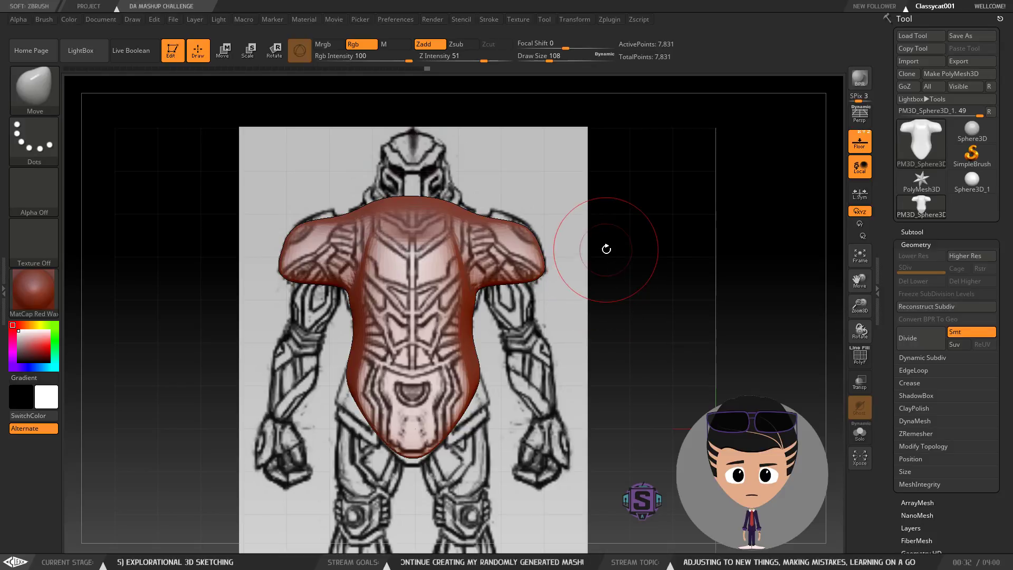
pyautogui.moveTo(619, 262); pyautogui.dragTo(605, 253)
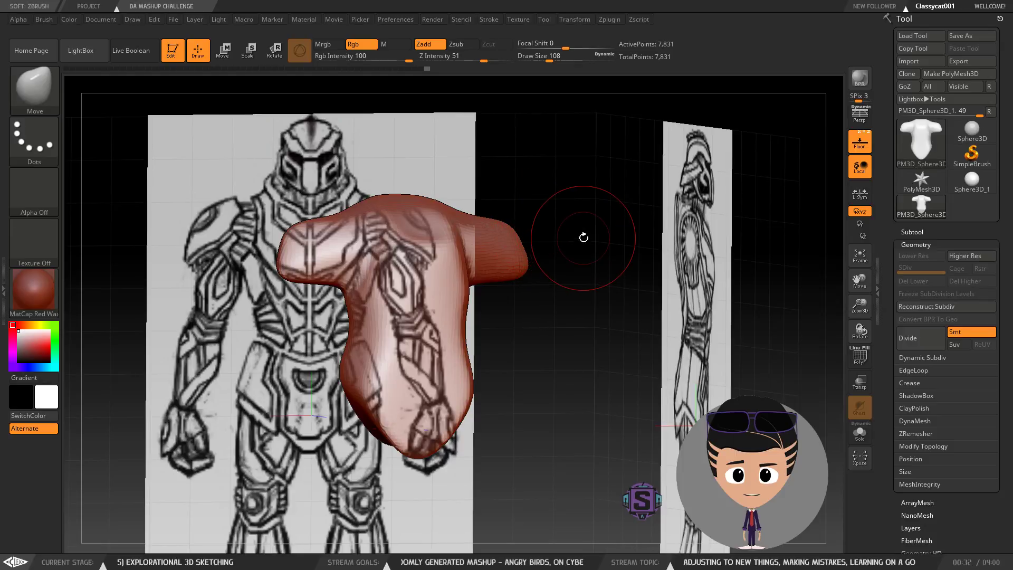
pyautogui.moveTo(579, 245); pyautogui.dragTo(587, 358)
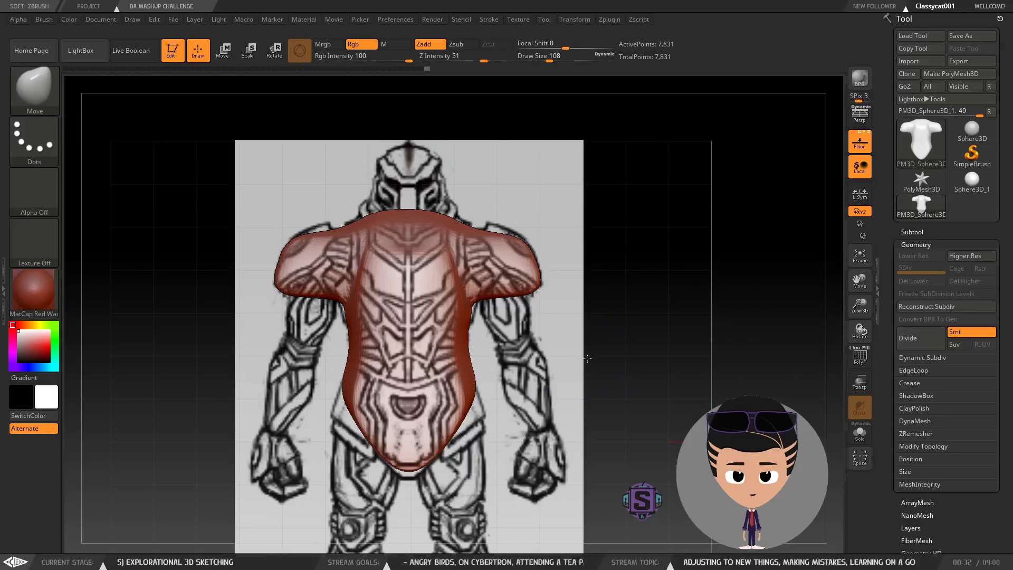
# Step: Pull two thighs down from the hips to the knees along the front reference, and remesh with DynaMesh
pyautogui.moveTo(581, 312)
pyautogui.mouseDown()
pyautogui.moveTo(555, 341)
pyautogui.moveTo(543, 267)
pyautogui.moveTo(511, 390)
pyautogui.mouseUp()
pyautogui.keyDown('alt'); pyautogui.moveTo(511, 445); pyautogui.dragTo(523, 271); pyautogui.keyUp('alt')
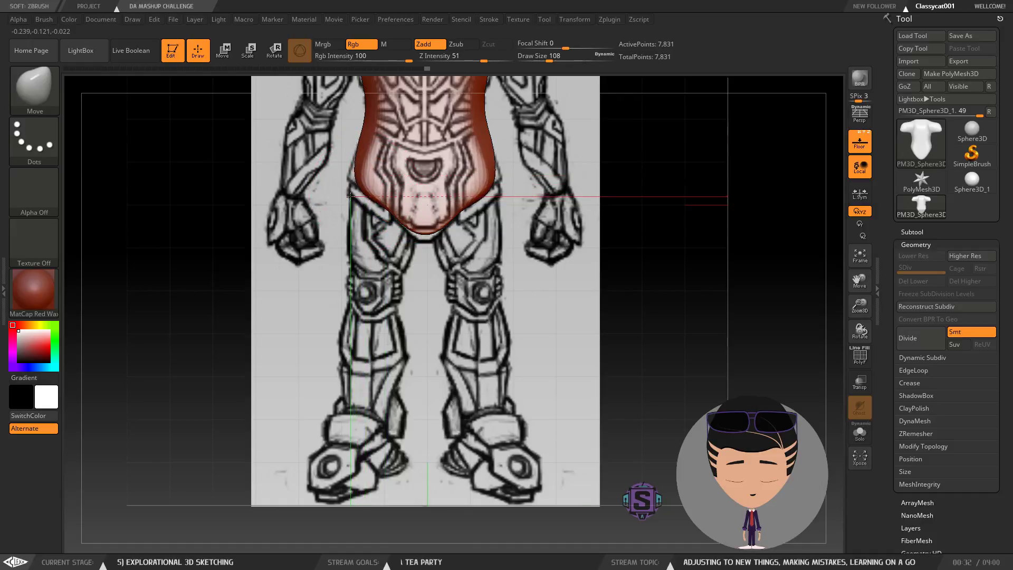
pyautogui.moveTo(527, 294)
pyautogui.mouseDown()
pyautogui.moveTo(415, 284)
pyautogui.moveTo(465, 297)
pyautogui.moveTo(412, 190)
pyautogui.moveTo(377, 302)
pyautogui.mouseUp()
pyautogui.moveTo(533, 255)
pyautogui.mouseDown()
pyautogui.moveTo(567, 258)
pyautogui.moveTo(538, 278)
pyautogui.mouseUp()
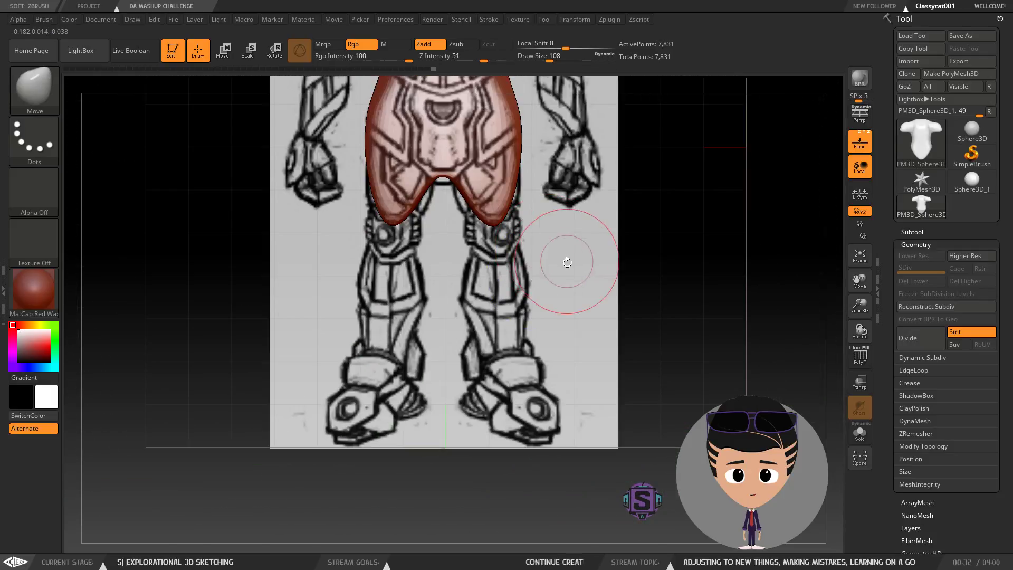
pyautogui.moveTo(392, 217); pyautogui.dragTo(396, 281)
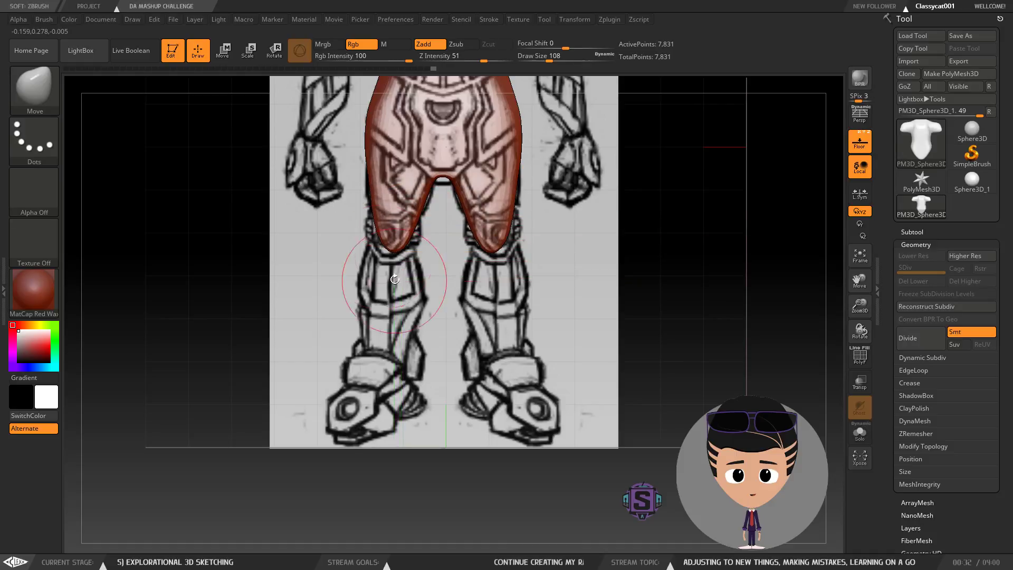
pyautogui.moveTo(387, 216); pyautogui.dragTo(361, 248)
pyautogui.keyDown('ctrl'); pyautogui.moveTo(627, 217); pyautogui.dragTo(705, 364); pyautogui.keyUp('ctrl')
# Step: Extend both lower legs down to the ankles along the front reference, remeshing with DynaMesh as they stretch
pyautogui.moveTo(395, 240)
pyautogui.mouseDown()
pyautogui.moveTo(410, 250)
pyautogui.moveTo(355, 395)
pyautogui.mouseUp()
pyautogui.keyDown('ctrl'); pyautogui.moveTo(614, 241); pyautogui.dragTo(646, 311); pyautogui.keyUp('ctrl')
pyautogui.moveTo(389, 305); pyautogui.dragTo(394, 324)
pyautogui.moveTo(409, 280)
pyautogui.mouseDown()
pyautogui.moveTo(408, 328)
pyautogui.moveTo(381, 345)
pyautogui.moveTo(364, 406)
pyautogui.mouseUp()
pyautogui.moveTo(377, 358); pyautogui.dragTo(398, 401)
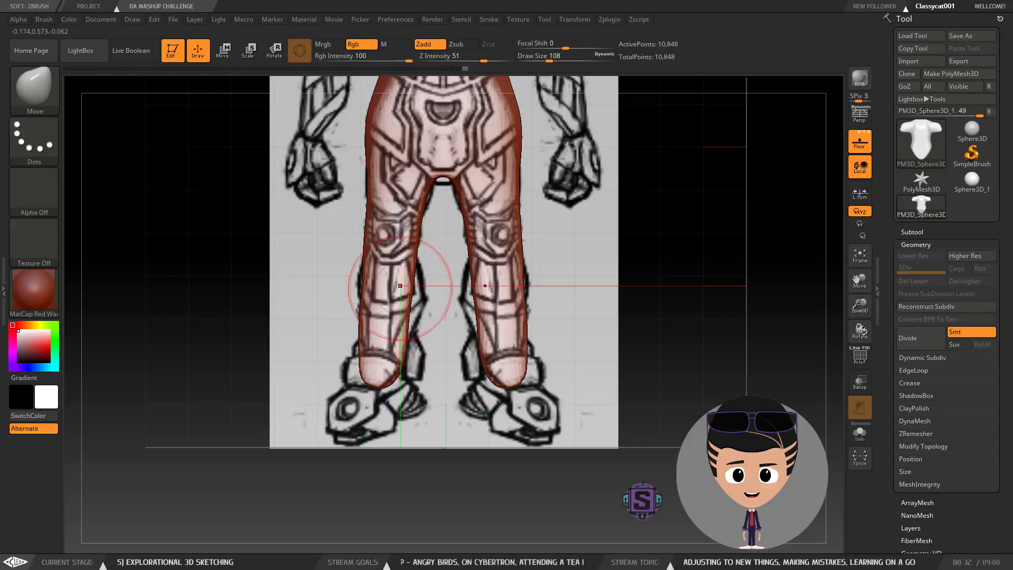
pyautogui.keyDown('ctrl'); pyautogui.moveTo(638, 302); pyautogui.dragTo(676, 454); pyautogui.keyUp('ctrl')
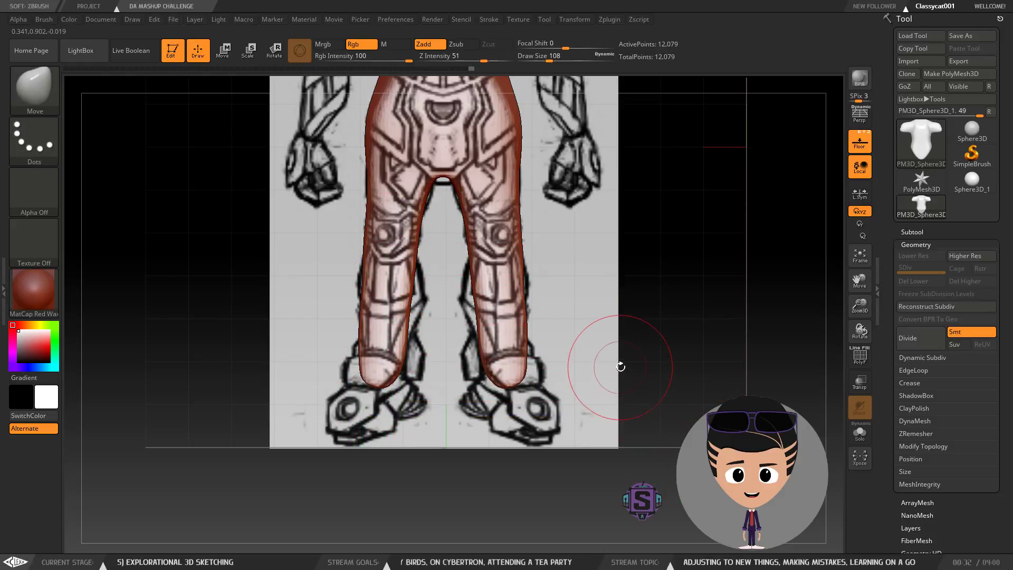
# Step: Shape the waist and hips with the Move brush to match the front reference's outline
pyautogui.keyDown('alt'); pyautogui.moveTo(618, 355); pyautogui.dragTo(641, 347); pyautogui.keyUp('alt')
pyautogui.keyDown('alt'); pyautogui.moveTo(617, 238); pyautogui.dragTo(623, 385); pyautogui.keyUp('alt')
pyautogui.moveTo(530, 240); pyautogui.dragTo(511, 242)
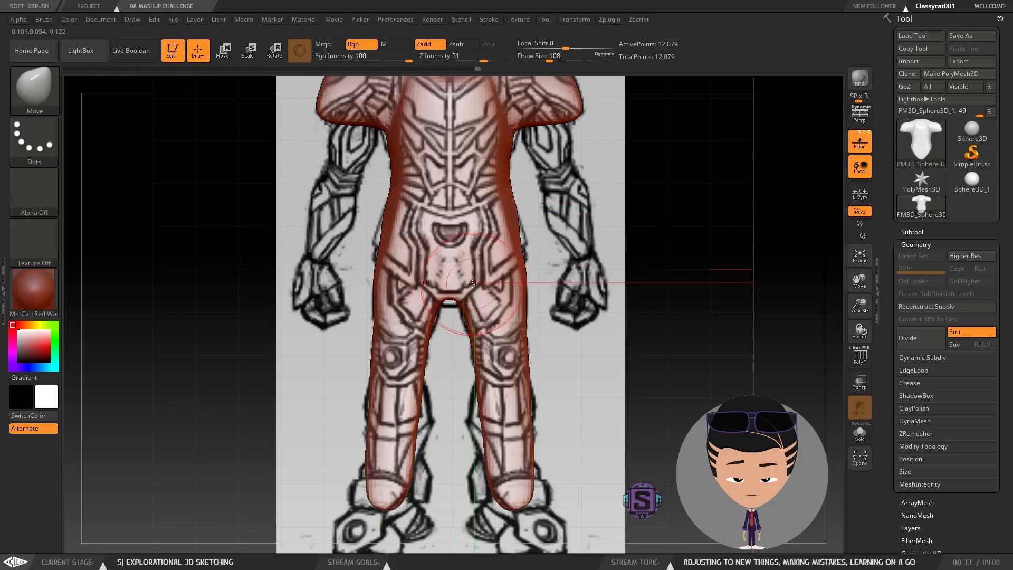
pyautogui.moveTo(658, 215); pyautogui.dragTo(653, 264)
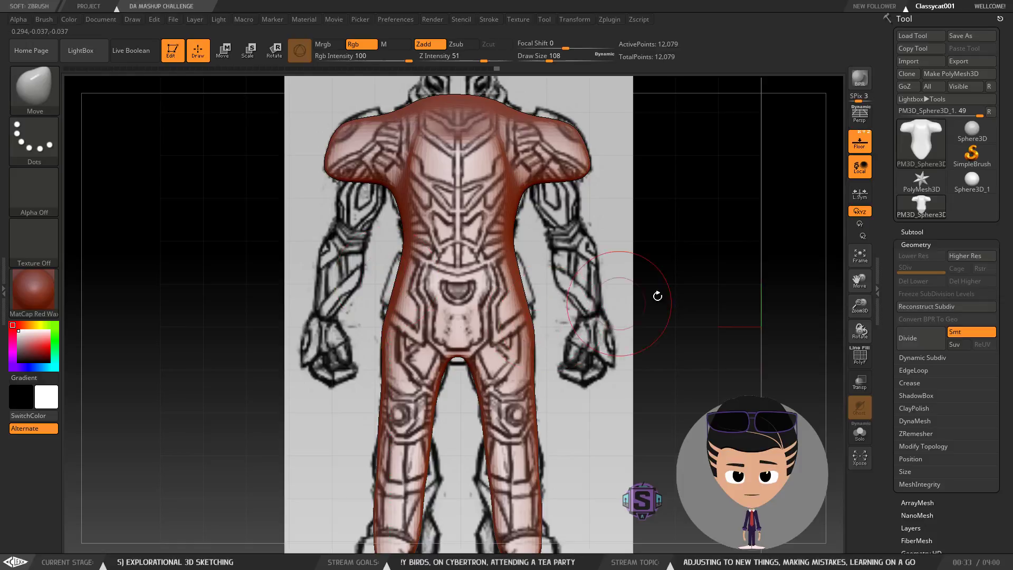
pyautogui.keyDown('alt'); pyautogui.moveTo(669, 336); pyautogui.dragTo(654, 258); pyautogui.keyUp('alt')
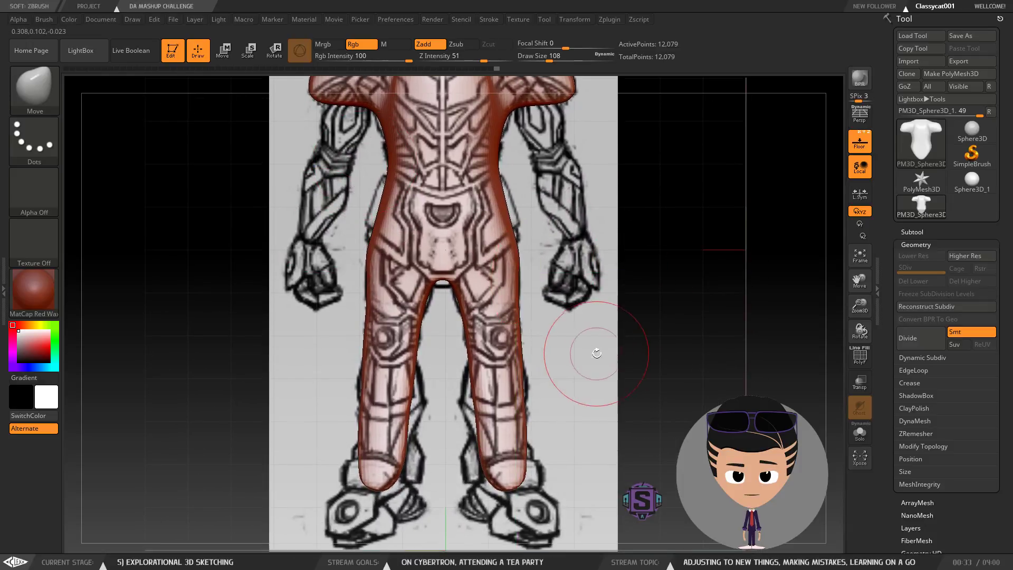
# Step: Try raising the crotch between the legs with the Move brush, and undo the strokes
pyautogui.moveTo(431, 257); pyautogui.dragTo(427, 252)
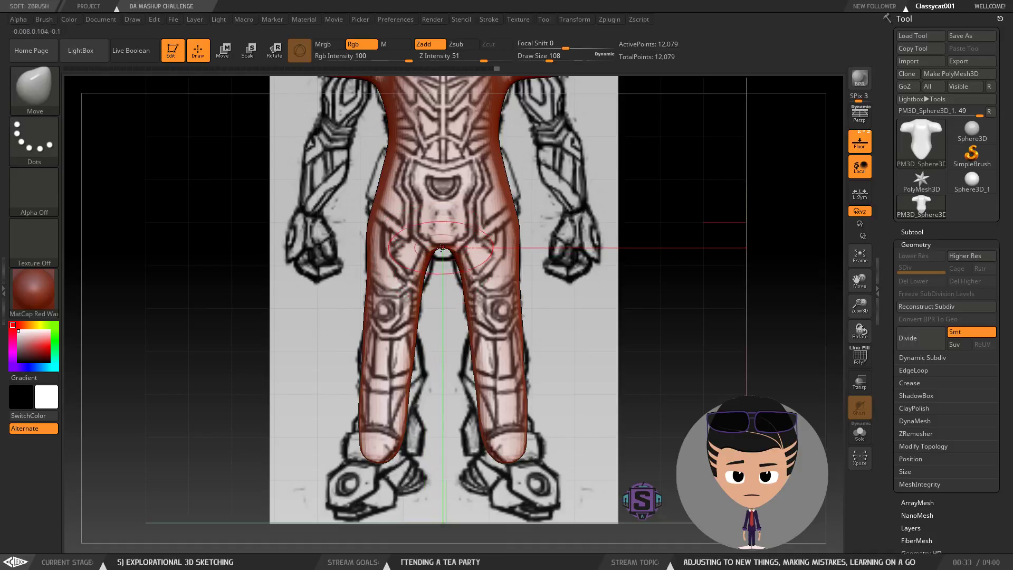
pyautogui.moveTo(455, 255); pyautogui.dragTo(439, 234)
pyautogui.hotkey('ctrl', 'z')
pyautogui.hotkey('ctrl', 'z')
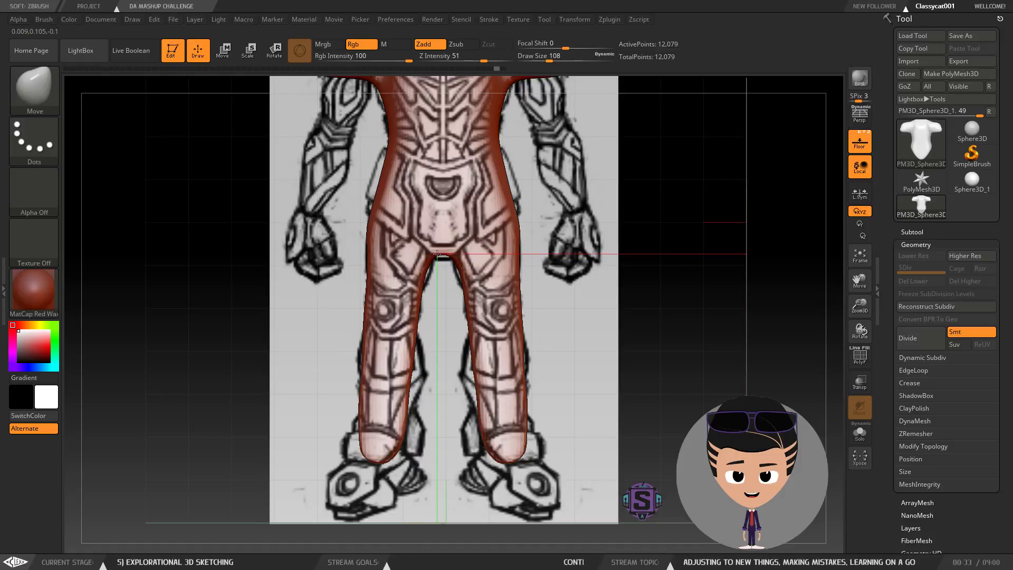
# Step: Reshape the crotch between the legs to follow the front reference, and remesh the body with DynaMesh
pyautogui.moveTo(429, 268)
pyautogui.mouseDown()
pyautogui.moveTo(420, 274)
pyautogui.moveTo(422, 261)
pyautogui.moveTo(448, 261)
pyautogui.mouseUp()
pyautogui.keyDown('ctrl'); pyautogui.moveTo(659, 291); pyautogui.dragTo(653, 332); pyautogui.keyUp('ctrl')
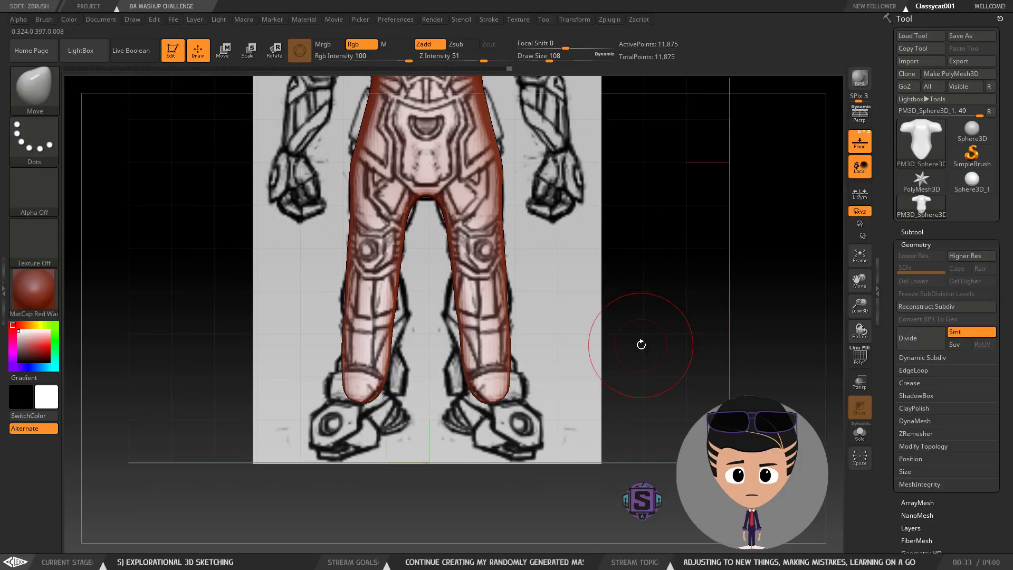
# Step: Pull the buttocks out towards the side reference's outline and smooth the hip area
pyautogui.keyDown('alt'); pyautogui.moveTo(628, 343); pyautogui.dragTo(652, 306); pyautogui.keyUp('alt')
pyautogui.keyDown('alt'); pyautogui.moveTo(561, 132); pyautogui.dragTo(587, 225); pyautogui.keyUp('alt')
pyautogui.moveTo(551, 262); pyautogui.dragTo(524, 265)
pyautogui.moveTo(544, 264); pyautogui.dragTo(369, 179)
pyautogui.moveTo(554, 242)
pyautogui.mouseDown()
pyautogui.moveTo(438, 214)
pyautogui.moveTo(394, 186)
pyautogui.mouseUp()
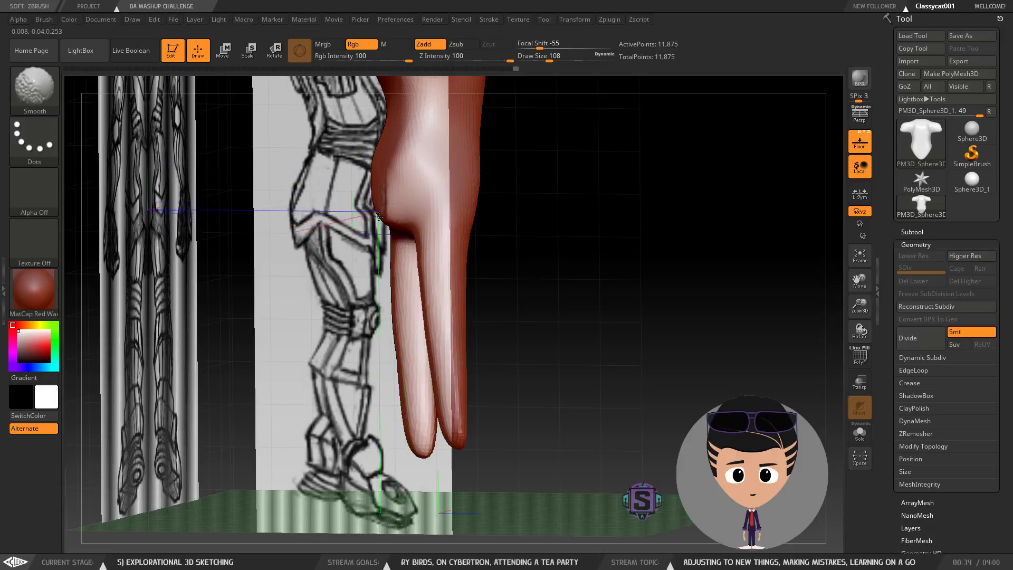
pyautogui.moveTo(577, 221); pyautogui.dragTo(441, 192)
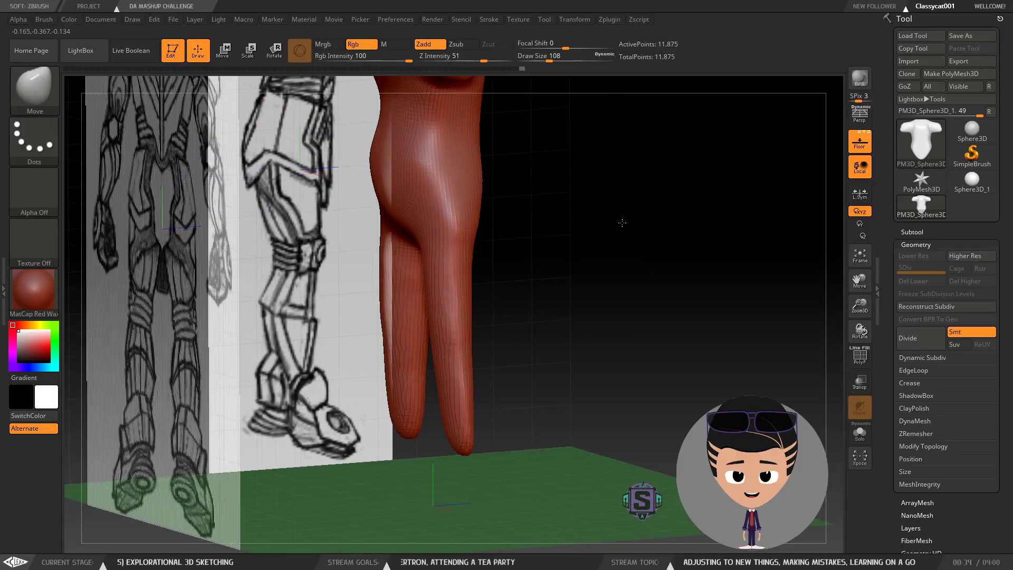
pyautogui.keyDown('shift'); pyautogui.moveTo(611, 215); pyautogui.dragTo(614, 221); pyautogui.keyUp('shift')
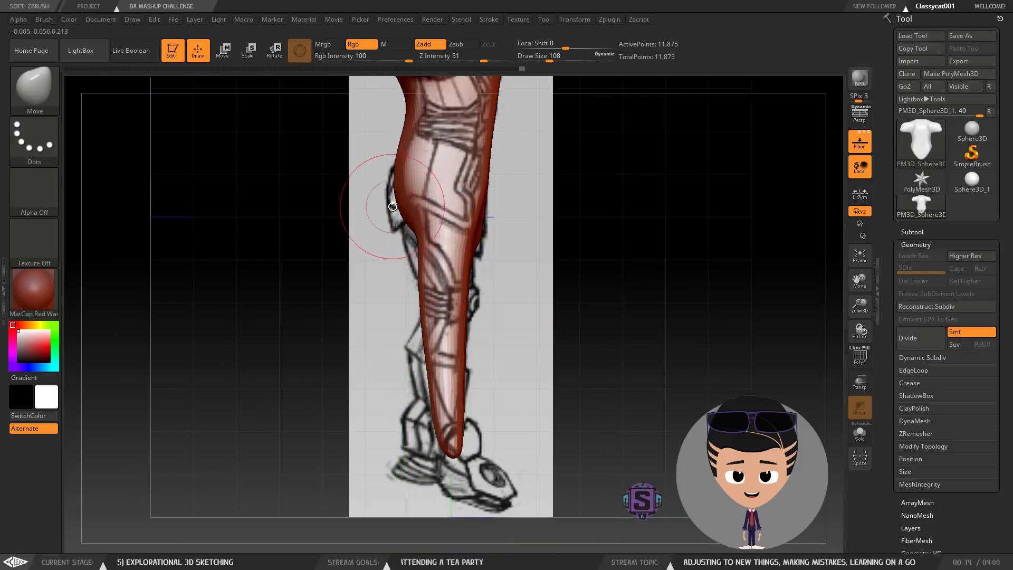
pyautogui.press('shift')
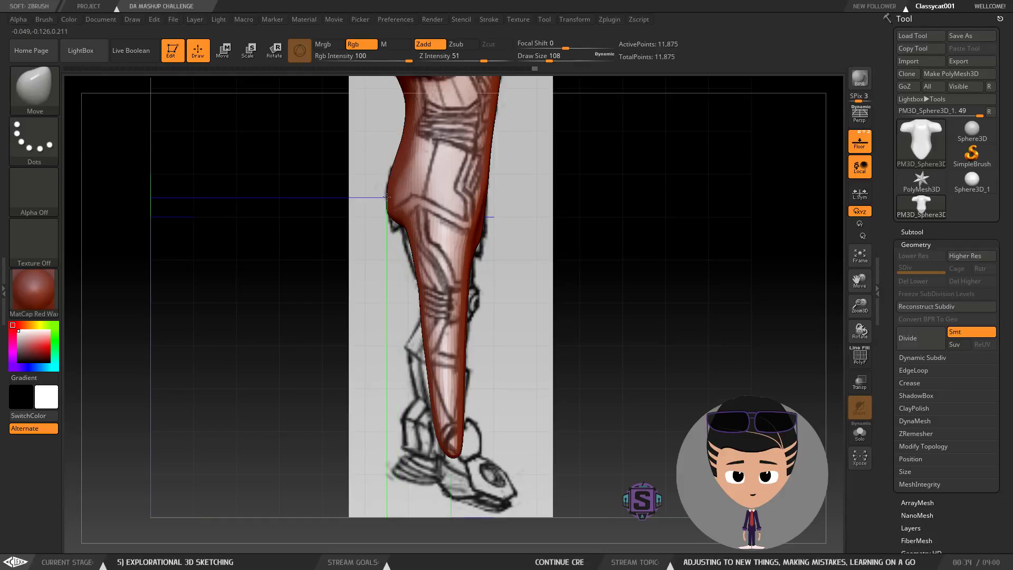
pyautogui.press('shift')
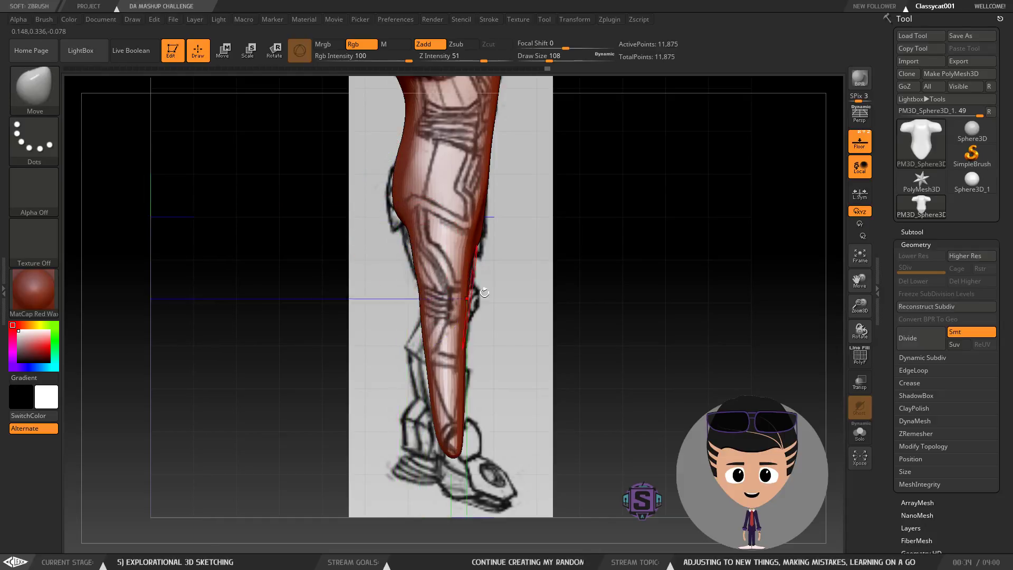
# Step: Shape the knees, calves and ankles to the side reference, remesh with DynaMesh, and smooth the lower legs
pyautogui.moveTo(638, 301); pyautogui.dragTo(623, 258)
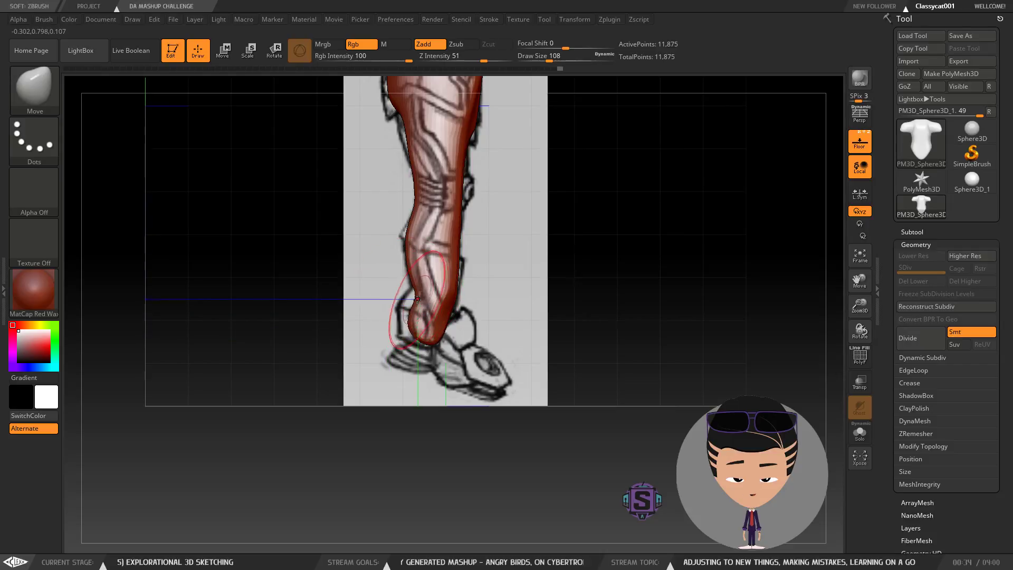
pyautogui.keyDown('ctrl'); pyautogui.moveTo(593, 242); pyautogui.dragTo(620, 373); pyautogui.keyUp('ctrl')
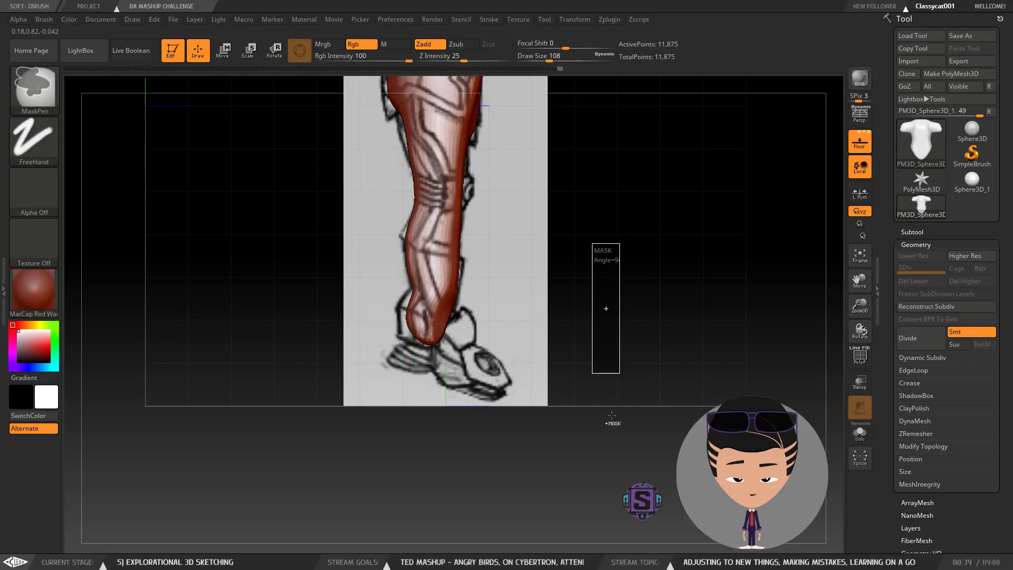
pyautogui.moveTo(557, 374); pyautogui.dragTo(583, 320)
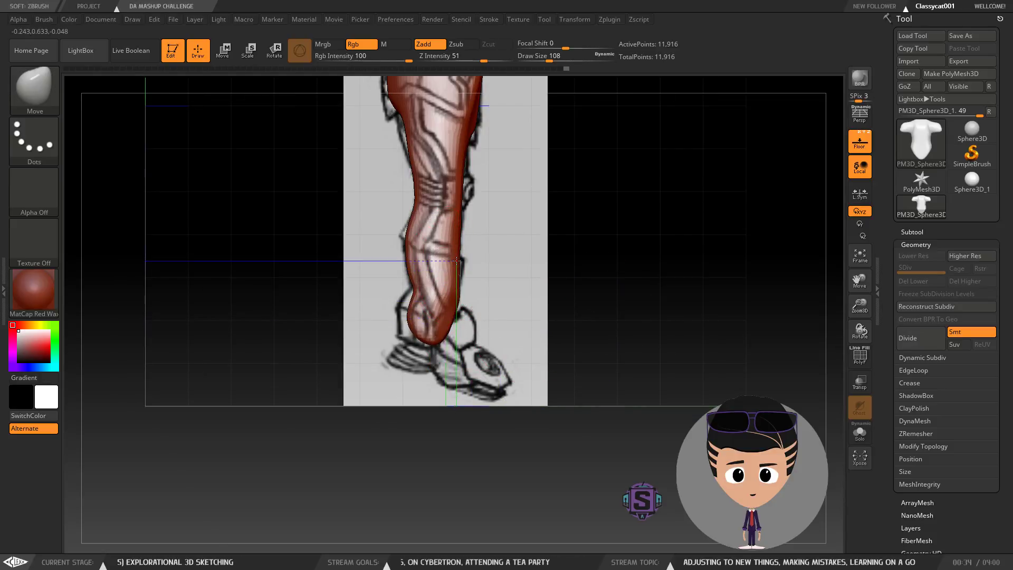
pyautogui.keyDown('shift'); pyautogui.moveTo(454, 261); pyautogui.dragTo(446, 322); pyautogui.keyUp('shift')
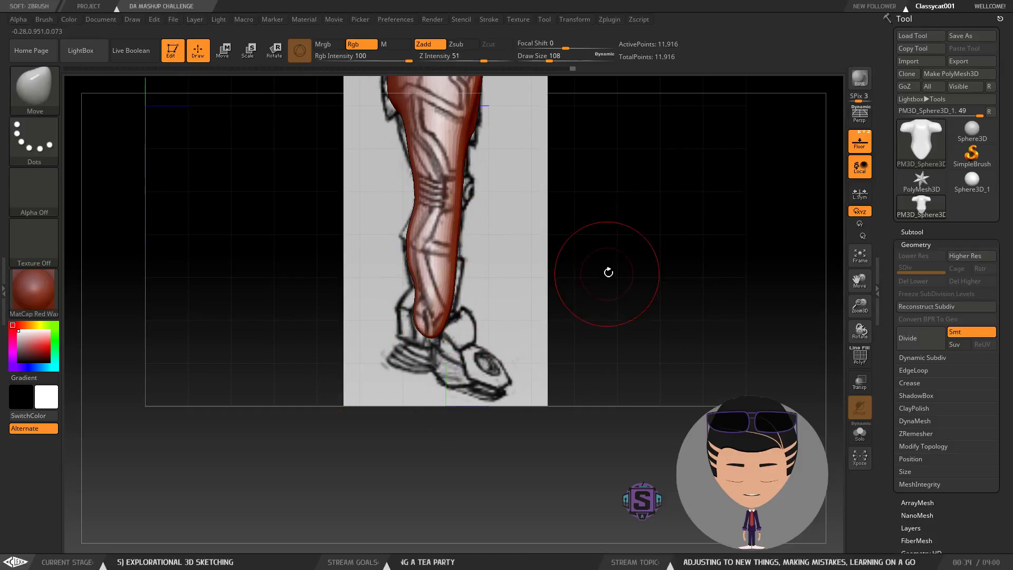
# Step: Lengthen the lower legs towards the feet and widen the calves and ankles to the front reference with the Move brush
pyautogui.moveTo(603, 276)
pyautogui.keyDown('alt'); pyautogui.mouseDown()
pyautogui.moveTo(584, 355)
pyautogui.moveTo(591, 344)
pyautogui.moveTo(575, 346)
pyautogui.moveTo(604, 286)
pyautogui.moveTo(592, 343)
pyautogui.moveTo(620, 326)
pyautogui.moveTo(701, 340)
pyautogui.moveTo(720, 270)
pyautogui.moveTo(656, 334)
pyautogui.mouseUp(); pyautogui.keyUp('alt')
pyautogui.keyDown('ctrl'); pyautogui.moveTo(476, 351); pyautogui.dragTo(469, 261, button='right'); pyautogui.keyUp('ctrl')
pyautogui.keyDown('alt'); pyautogui.moveTo(492, 294); pyautogui.dragTo(536, 203, button='right'); pyautogui.keyUp('alt')
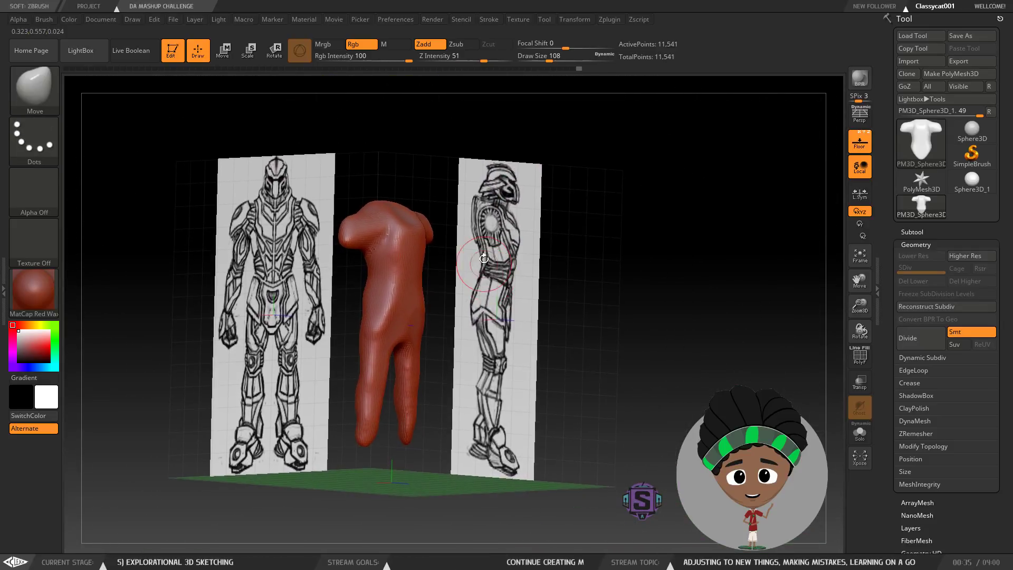
pyautogui.moveTo(378, 375)
pyautogui.keyDown('ctrl'); pyautogui.mouseDown(button='right')
pyautogui.moveTo(379, 449)
pyautogui.moveTo(379, 414)
pyautogui.mouseUp(button='right'); pyautogui.keyUp('ctrl')
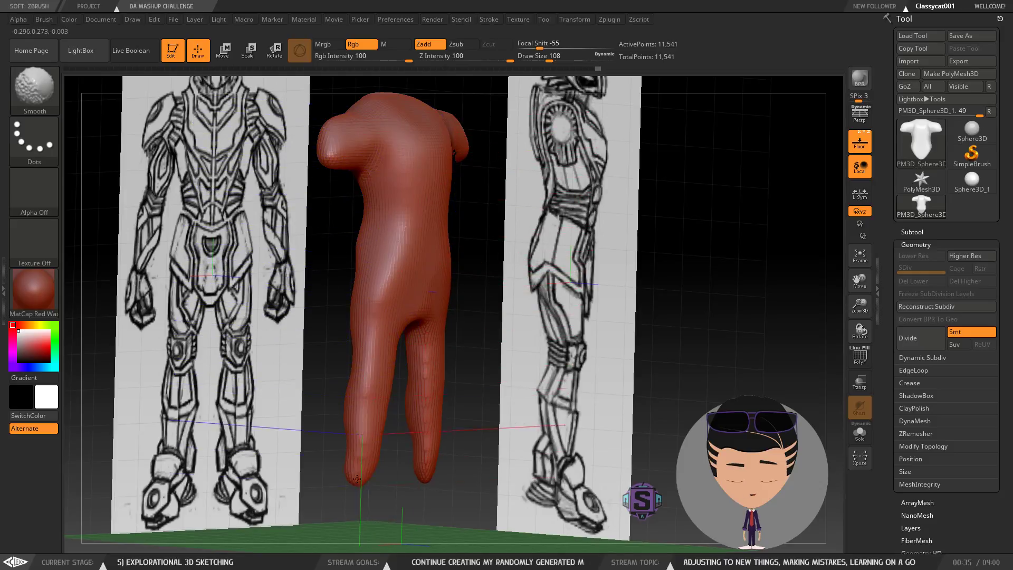
pyautogui.moveTo(445, 342); pyautogui.dragTo(498, 351, button='right')
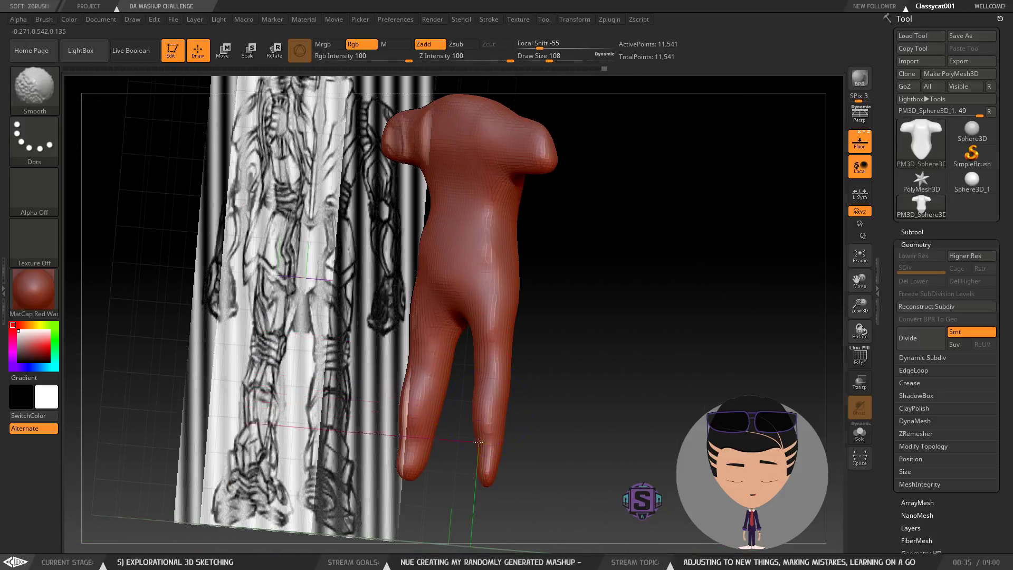
pyautogui.moveTo(529, 391); pyautogui.dragTo(461, 388)
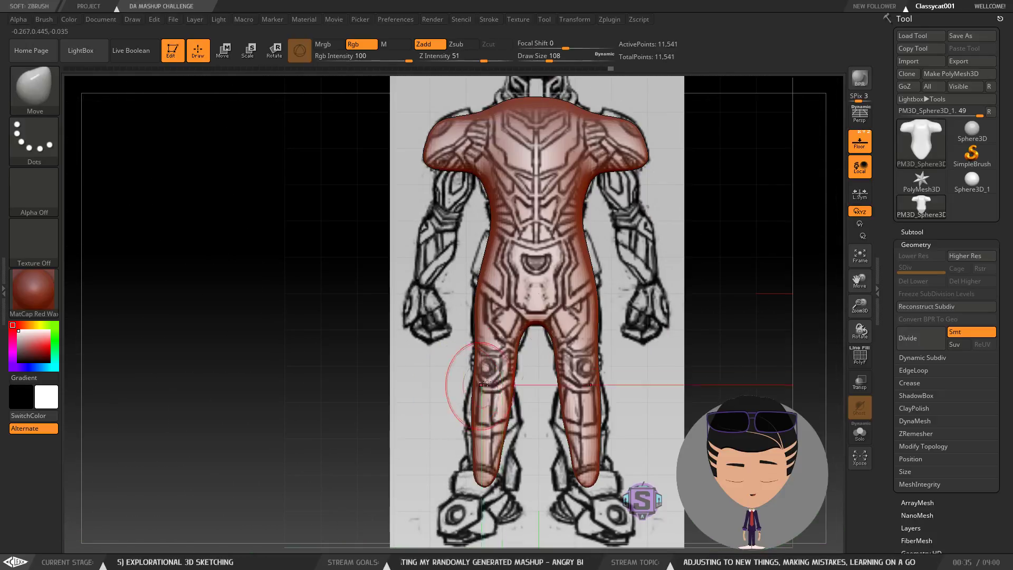
pyautogui.keyDown('alt'); pyautogui.moveTo(620, 376); pyautogui.dragTo(529, 257); pyautogui.keyUp('alt')
pyautogui.moveTo(529, 256)
pyautogui.keyDown('ctrl'); pyautogui.mouseDown(button='right')
pyautogui.moveTo(477, 420)
pyautogui.moveTo(475, 412)
pyautogui.mouseUp(button='right'); pyautogui.keyUp('ctrl')
pyautogui.keyDown('alt'); pyautogui.moveTo(472, 375); pyautogui.dragTo(420, 279); pyautogui.keyUp('alt')
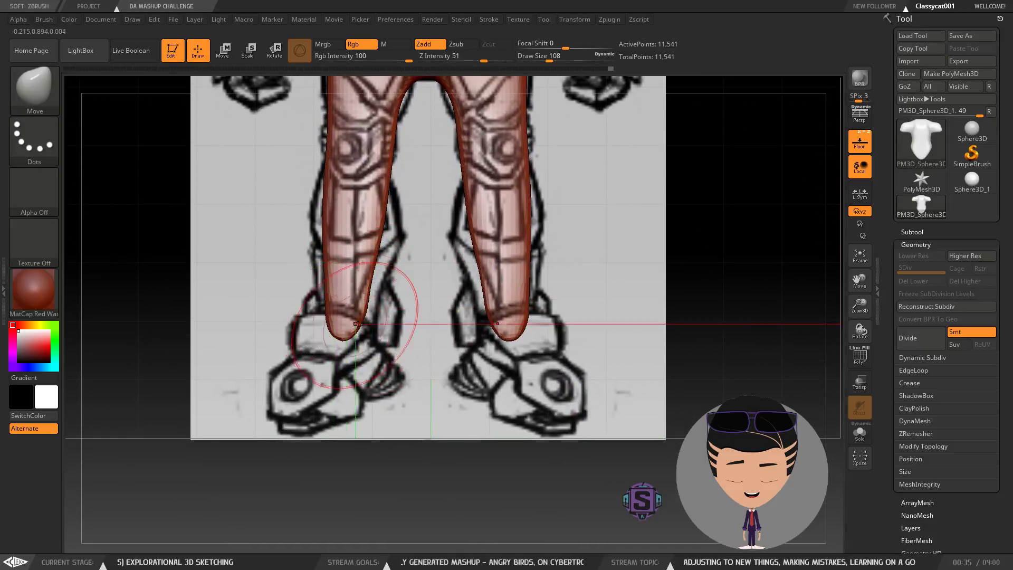
pyautogui.moveTo(346, 328); pyautogui.dragTo(357, 348)
pyautogui.moveTo(329, 300); pyautogui.dragTo(321, 313)
pyautogui.moveTo(325, 222); pyautogui.dragTo(320, 221)
pyautogui.moveTo(384, 238); pyautogui.dragTo(378, 242)
pyautogui.moveTo(371, 287); pyautogui.dragTo(386, 298)
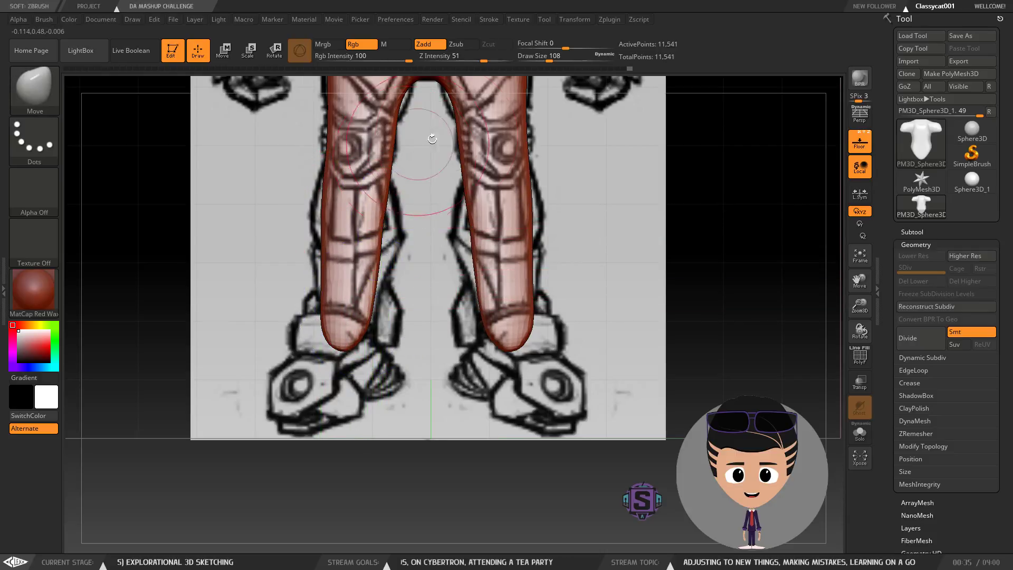
pyautogui.press('d')
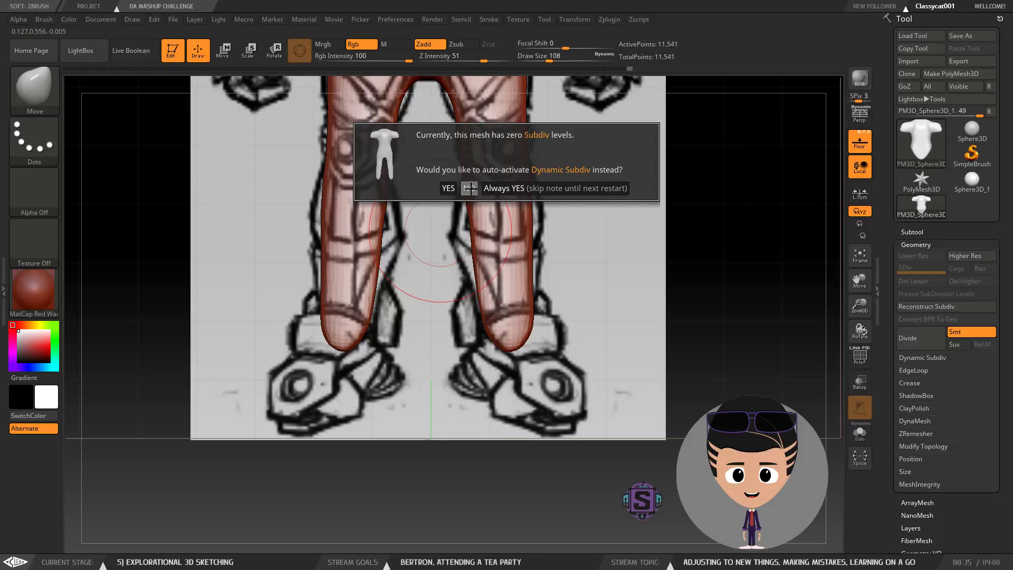
pyautogui.click(470, 187)
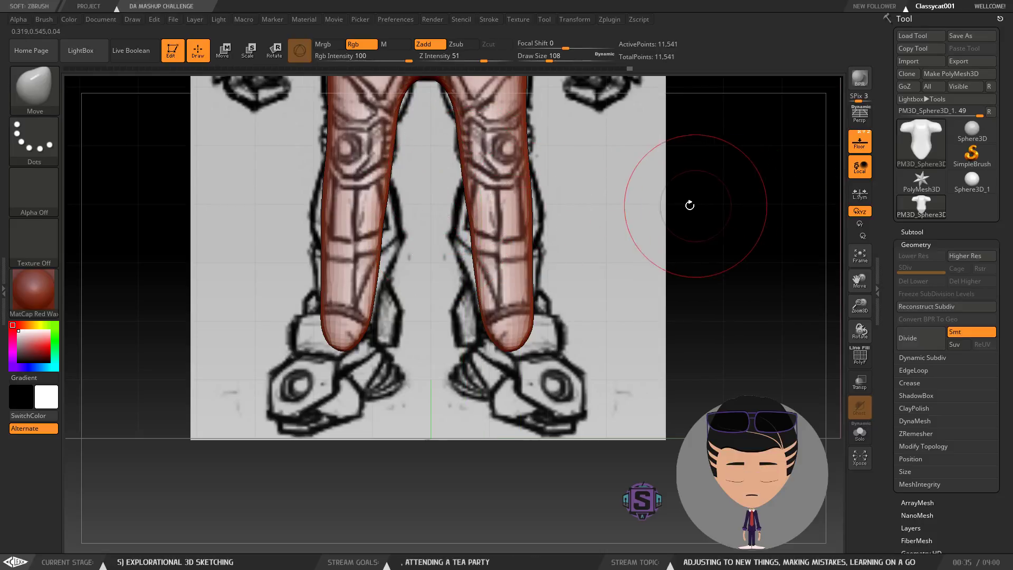
pyautogui.press('d')
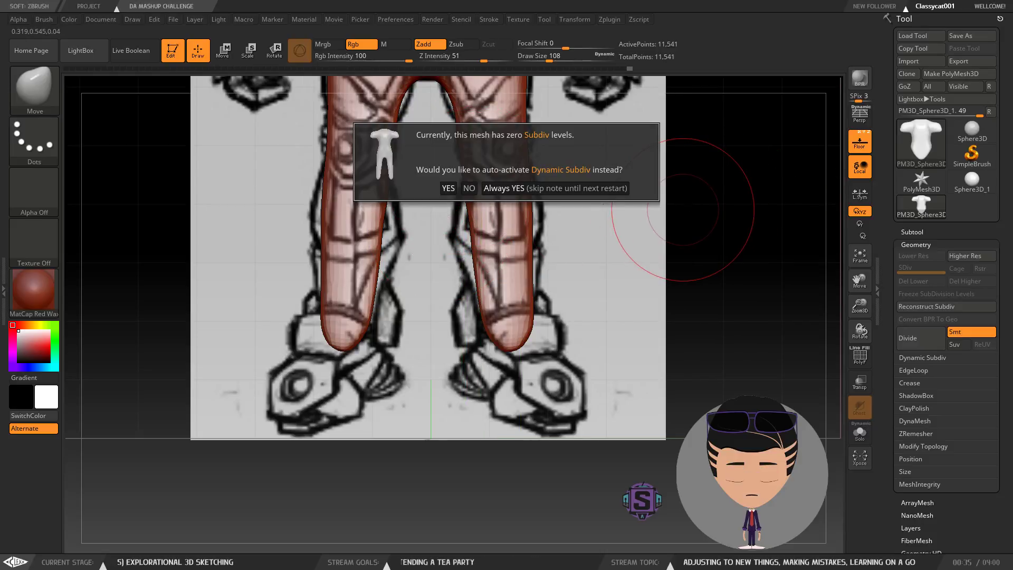
pyautogui.click(469, 188)
# Step: Bulge the inner and outer sides of the calves outward to follow the front reference's lower-leg outline
pyautogui.keyDown('alt'); pyautogui.moveTo(661, 195); pyautogui.dragTo(614, 283); pyautogui.keyUp('alt')
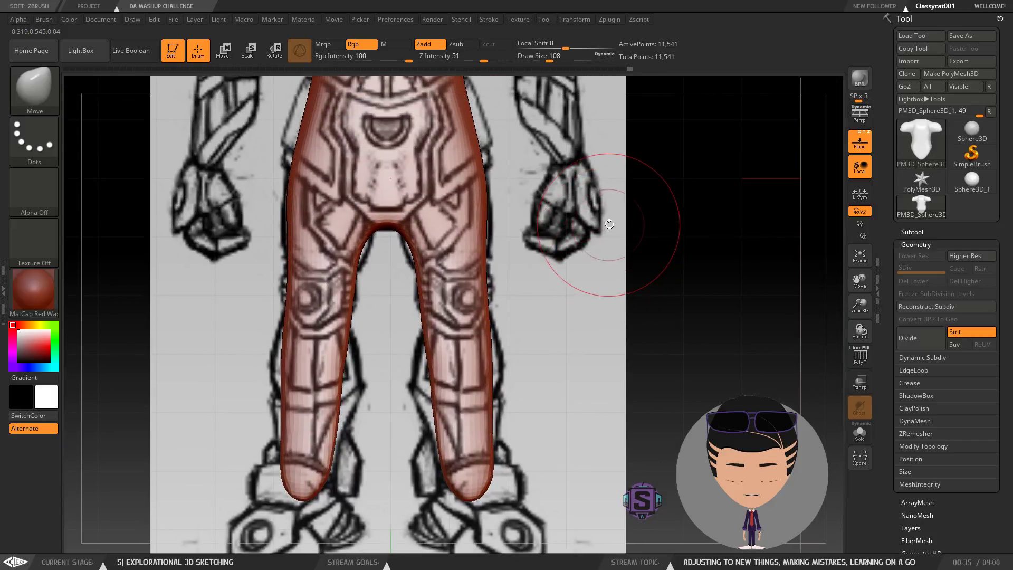
pyautogui.keyDown('alt'); pyautogui.moveTo(593, 240); pyautogui.dragTo(575, 390); pyautogui.keyUp('alt')
pyautogui.moveTo(627, 93)
pyautogui.keyDown('alt'); pyautogui.mouseDown()
pyautogui.moveTo(530, 293)
pyautogui.moveTo(621, 385)
pyautogui.moveTo(584, 263)
pyautogui.moveTo(598, 267)
pyautogui.moveTo(598, 282)
pyautogui.mouseUp(); pyautogui.keyUp('alt')
pyautogui.keyDown('alt'); pyautogui.moveTo(560, 422); pyautogui.dragTo(534, 285); pyautogui.keyUp('alt')
pyautogui.keyDown('alt'); pyautogui.moveTo(549, 449); pyautogui.dragTo(534, 274); pyautogui.keyUp('alt')
pyautogui.moveTo(524, 341)
pyautogui.keyDown('alt'); pyautogui.mouseDown()
pyautogui.moveTo(543, 298)
pyautogui.moveTo(581, 301)
pyautogui.moveTo(579, 238)
pyautogui.mouseUp(); pyautogui.keyUp('alt')
pyautogui.keyDown('alt'); pyautogui.moveTo(599, 295); pyautogui.dragTo(590, 281); pyautogui.keyUp('alt')
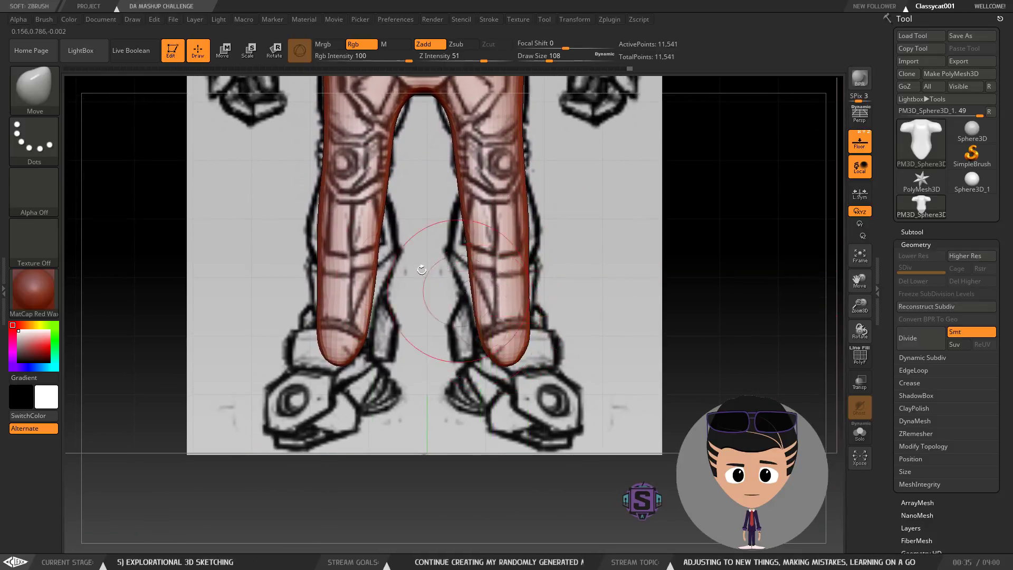
pyautogui.moveTo(586, 219)
pyautogui.keyDown('alt'); pyautogui.mouseDown()
pyautogui.moveTo(571, 298)
pyautogui.moveTo(571, 275)
pyautogui.mouseUp(); pyautogui.keyUp('alt')
pyautogui.moveTo(455, 307); pyautogui.dragTo(438, 321)
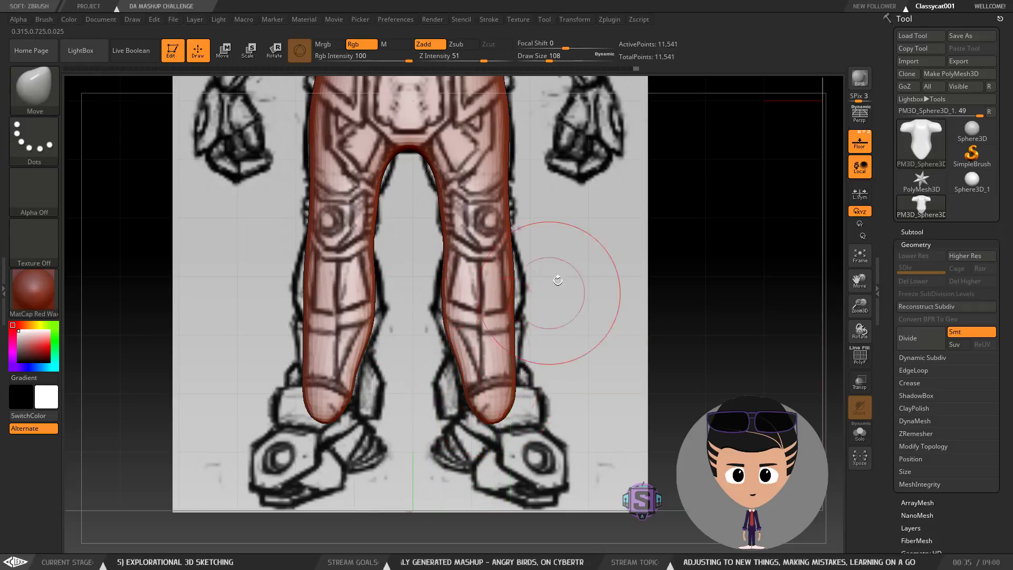
pyautogui.moveTo(513, 288); pyautogui.dragTo(522, 304)
# Step: Adjust the outer shoulder tips and the base of the neck to the front reference, leaving Dynamic Subdiv off
pyautogui.moveTo(634, 143)
pyautogui.keyDown('alt'); pyautogui.mouseDown()
pyautogui.moveTo(602, 273)
pyautogui.moveTo(610, 374)
pyautogui.mouseUp(); pyautogui.keyUp('alt')
pyautogui.keyDown('alt'); pyautogui.moveTo(587, 303); pyautogui.dragTo(604, 416); pyautogui.keyUp('alt')
pyautogui.keyDown('alt'); pyautogui.moveTo(546, 293); pyautogui.dragTo(562, 330); pyautogui.keyUp('alt')
pyautogui.moveTo(241, 270); pyautogui.dragTo(251, 278)
pyautogui.moveTo(254, 213)
pyautogui.mouseDown()
pyautogui.moveTo(273, 215)
pyautogui.moveTo(249, 252)
pyautogui.moveTo(288, 205)
pyautogui.moveTo(258, 237)
pyautogui.mouseUp()
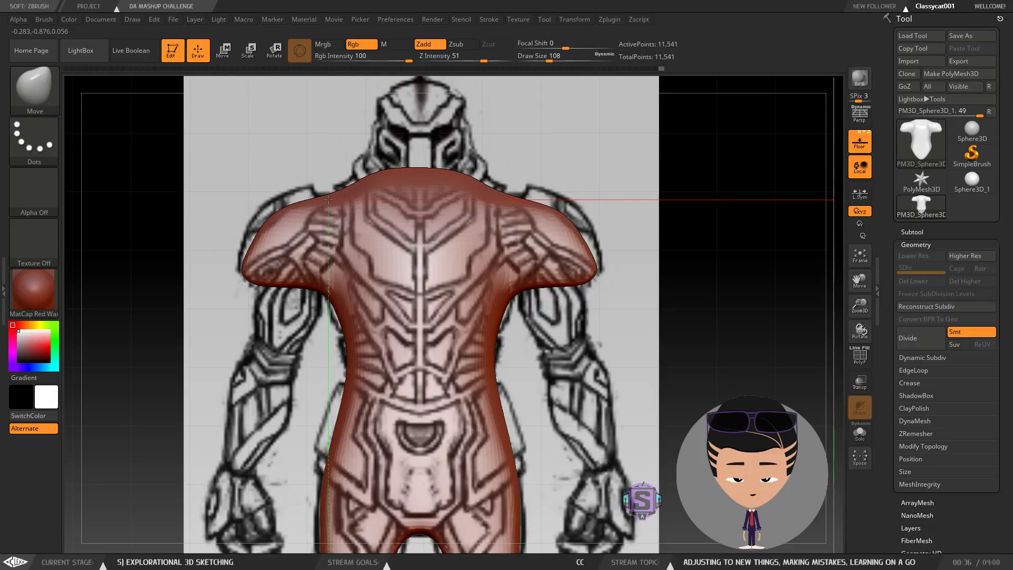
pyautogui.moveTo(386, 180)
pyautogui.mouseDown()
pyautogui.moveTo(397, 205)
pyautogui.moveTo(399, 197)
pyautogui.mouseUp()
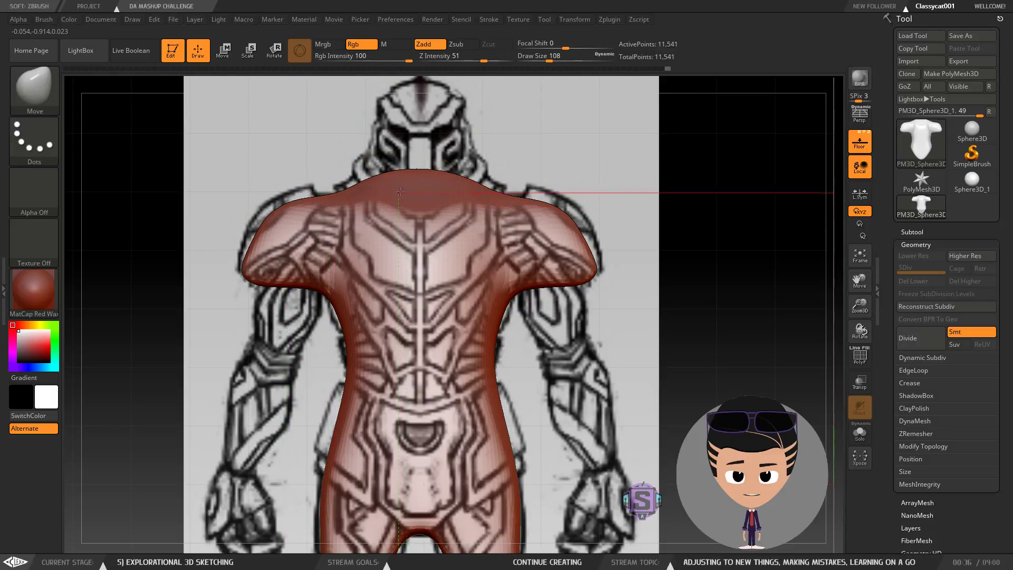
pyautogui.press('d')
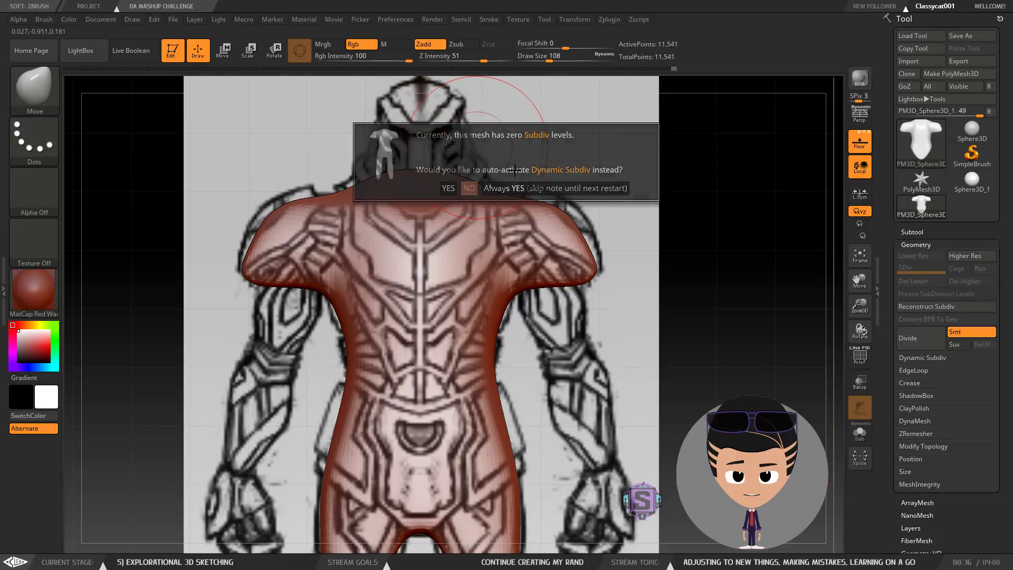
pyautogui.click(469, 189)
# Step: Pull a head up out of the neck to the helmet's height in the front reference, and undo the excessive narrowing
pyautogui.keyDown('alt'); pyautogui.moveTo(598, 167); pyautogui.dragTo(609, 258); pyautogui.keyUp('alt')
pyautogui.moveTo(428, 271); pyautogui.dragTo(426, 165)
pyautogui.moveTo(406, 205); pyautogui.dragTo(377, 190)
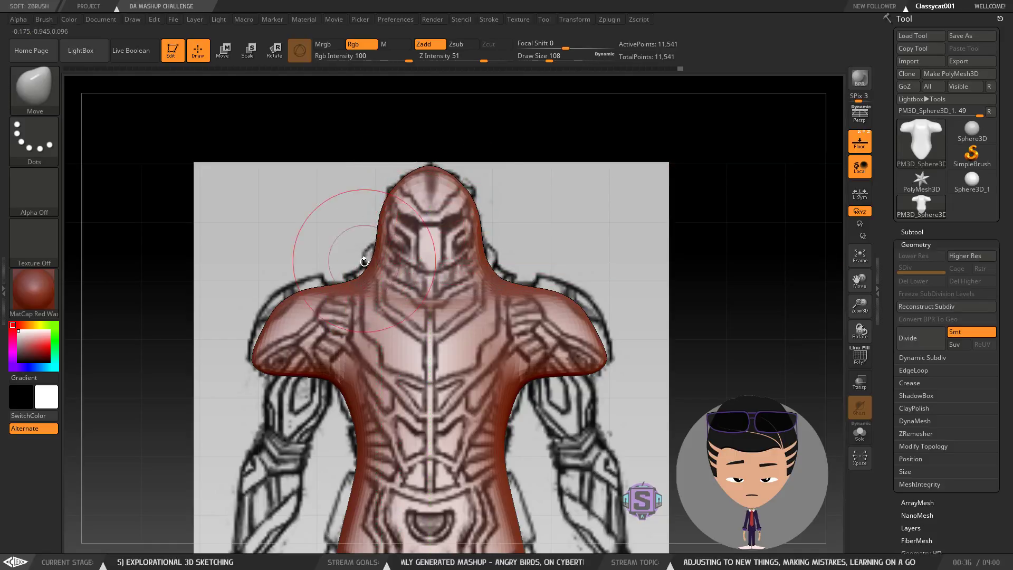
pyautogui.moveTo(385, 249); pyautogui.dragTo(443, 267)
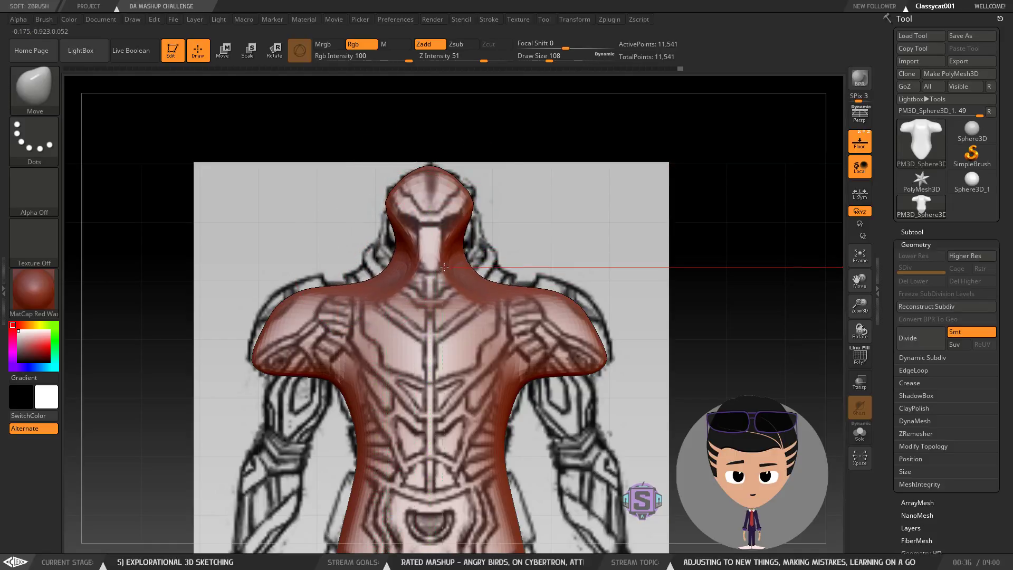
pyautogui.hotkey('ctrl', 'z')
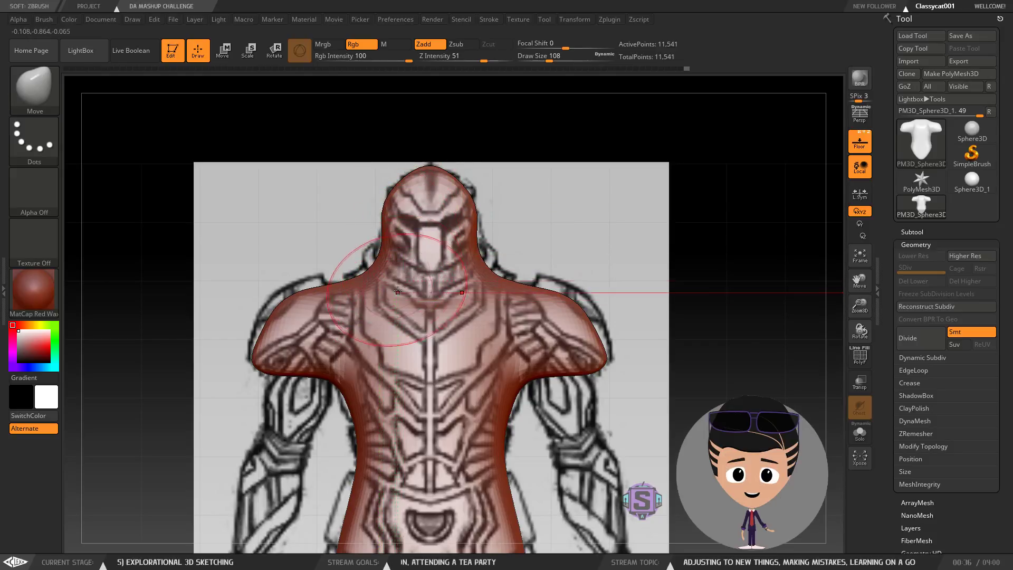
# Step: Pull the face forward to the side reference's helmet profile and refine the crown with a smaller Move brush
pyautogui.moveTo(610, 255)
pyautogui.mouseDown()
pyautogui.moveTo(650, 262)
pyautogui.moveTo(617, 245)
pyautogui.mouseUp()
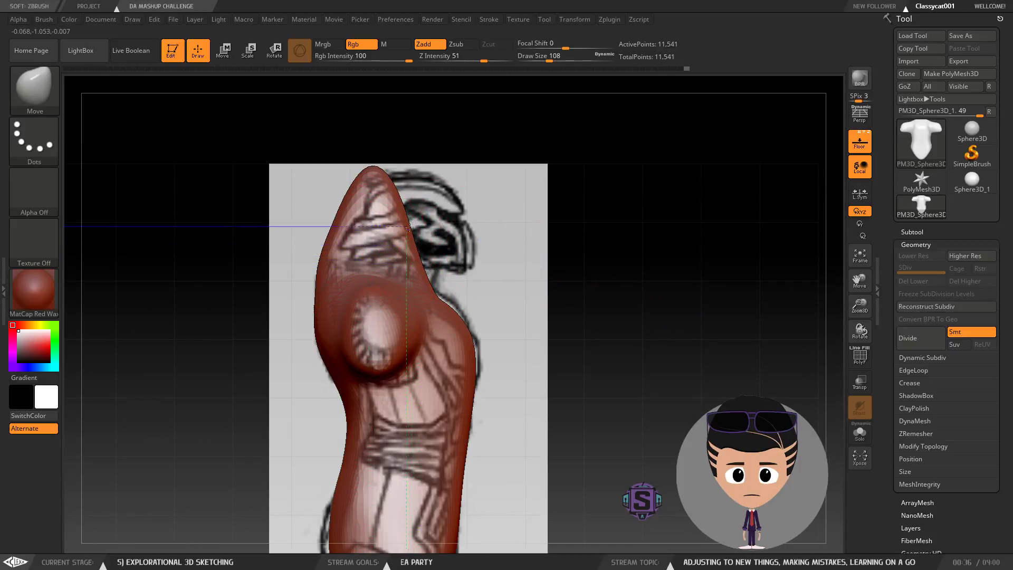
pyautogui.moveTo(466, 228); pyautogui.dragTo(481, 251)
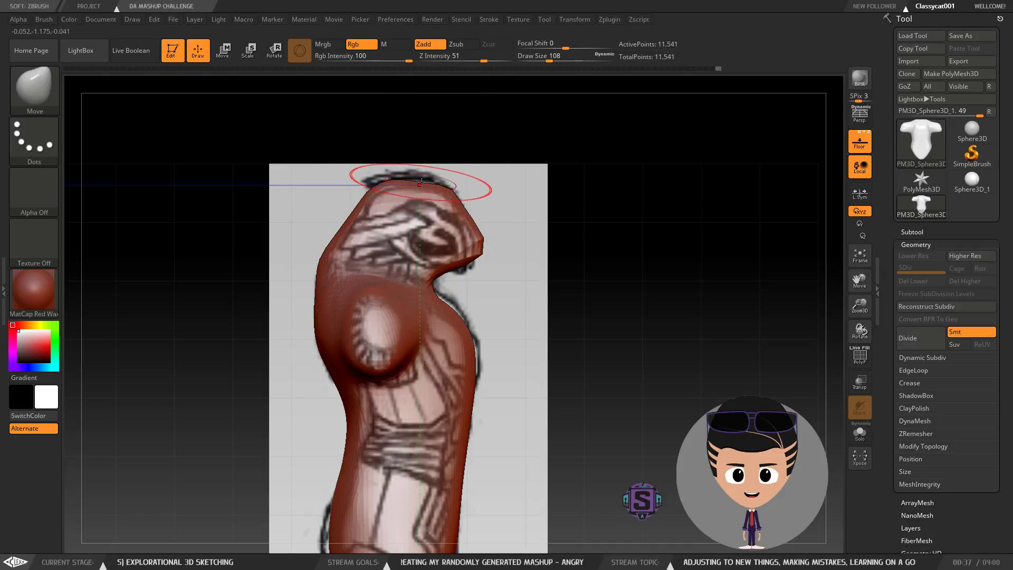
pyautogui.press('s')
pyautogui.moveTo(526, 203); pyautogui.dragTo(521, 204)
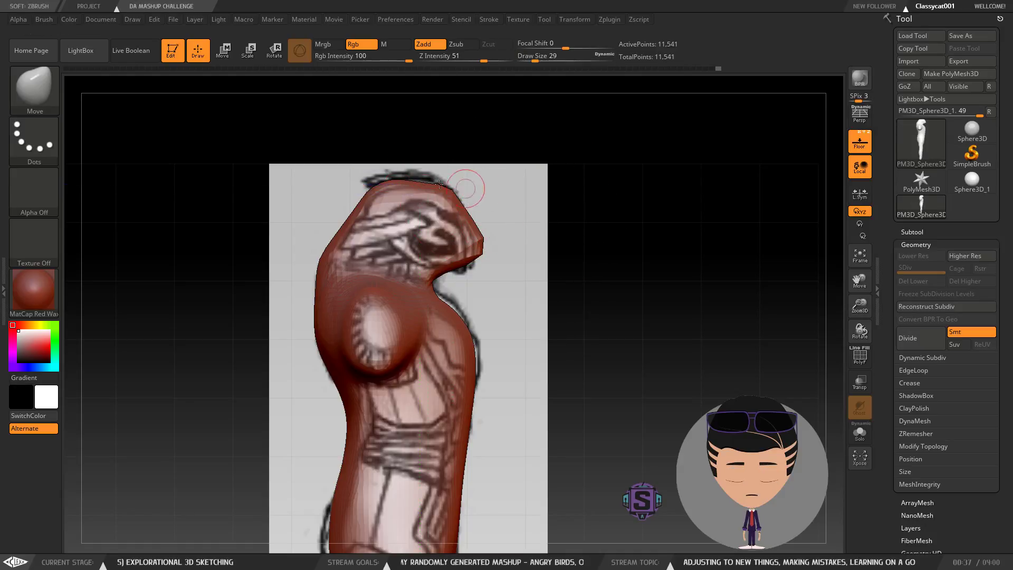
pyautogui.press('s')
pyautogui.click(537, 191)
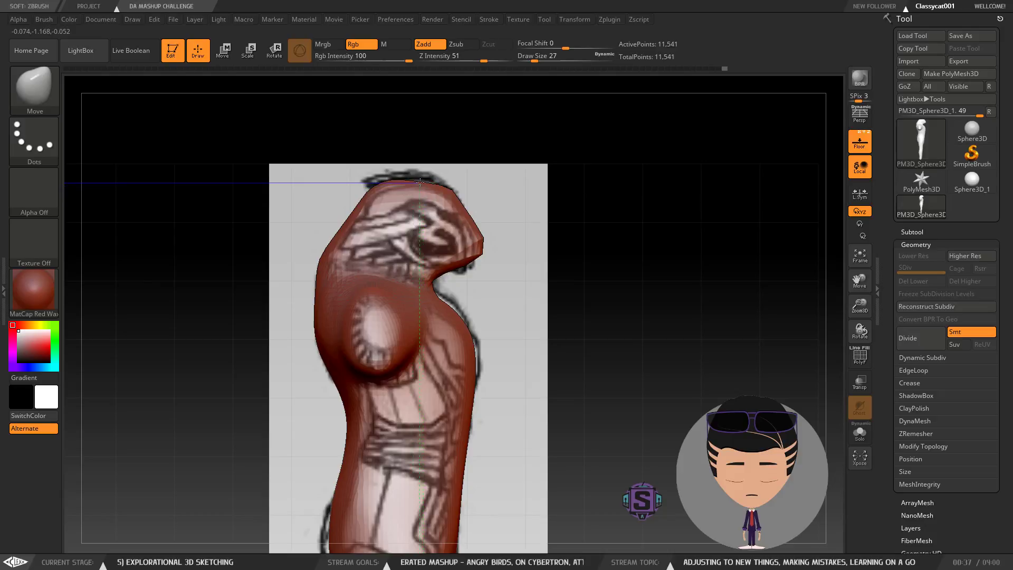
pyautogui.press('s')
pyautogui.click(543, 199)
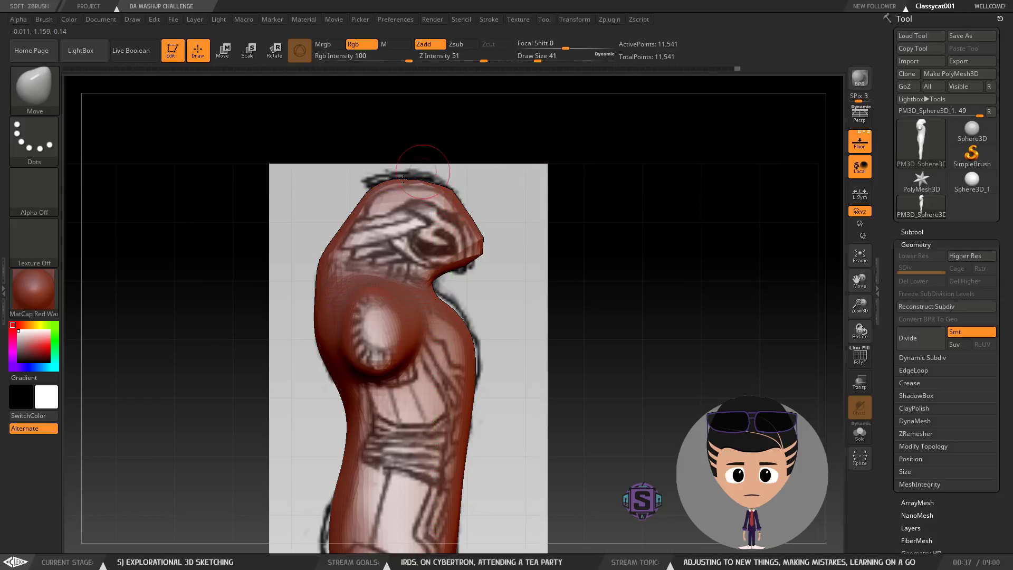
# Step: Shape the nape and upper back to the side reference with the Move brush, and remesh the body with DynaMesh
pyautogui.press('s')
pyautogui.moveTo(352, 256)
pyautogui.mouseDown()
pyautogui.moveTo(331, 258)
pyautogui.moveTo(417, 261)
pyautogui.moveTo(332, 264)
pyautogui.mouseUp()
pyautogui.press('s')
pyautogui.keyDown('shift'); pyautogui.moveTo(589, 255); pyautogui.dragTo(575, 256); pyautogui.keyUp('shift')
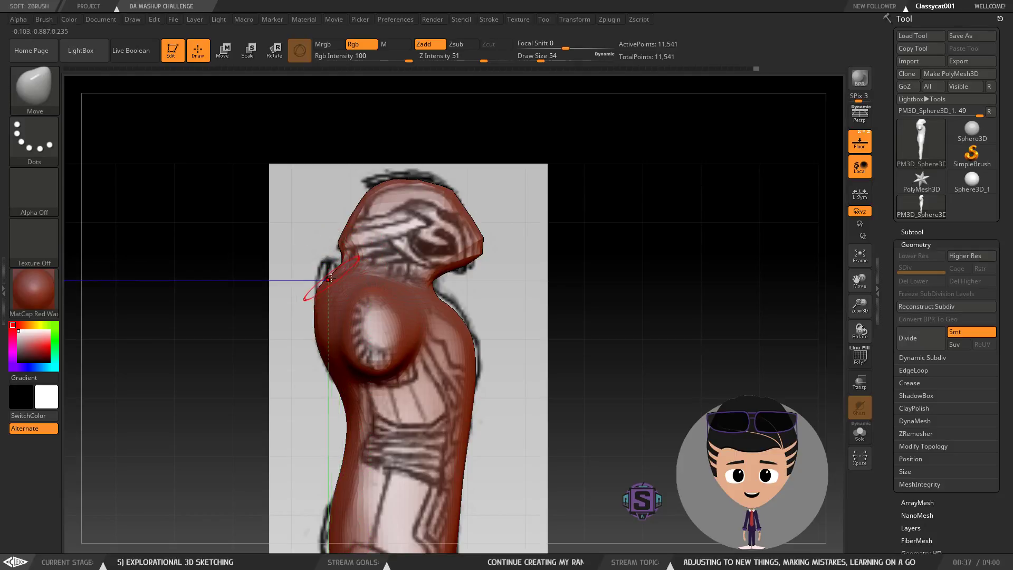
pyautogui.moveTo(336, 280); pyautogui.dragTo(333, 279)
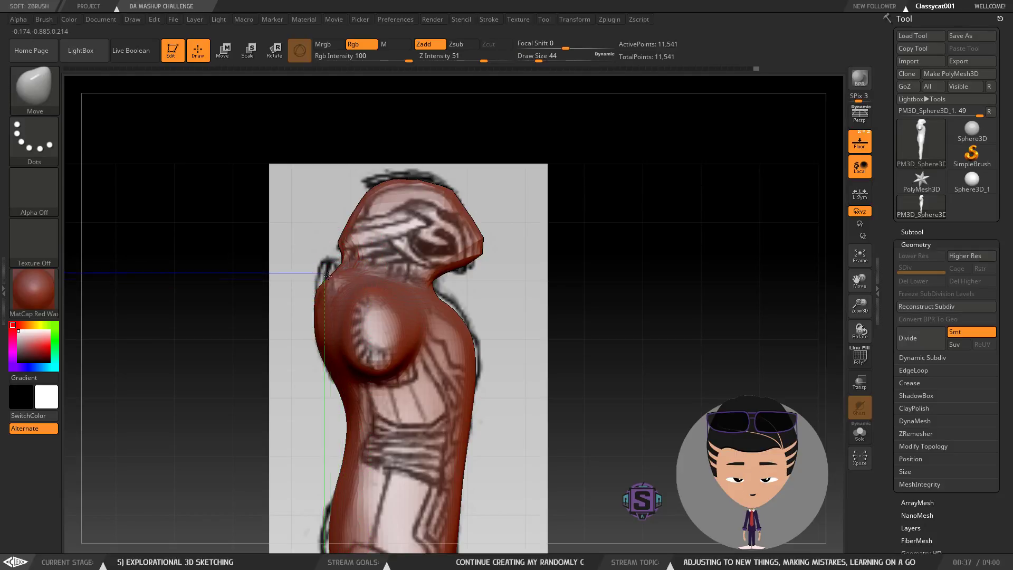
pyautogui.press('s')
pyautogui.moveTo(409, 255); pyautogui.dragTo(415, 252)
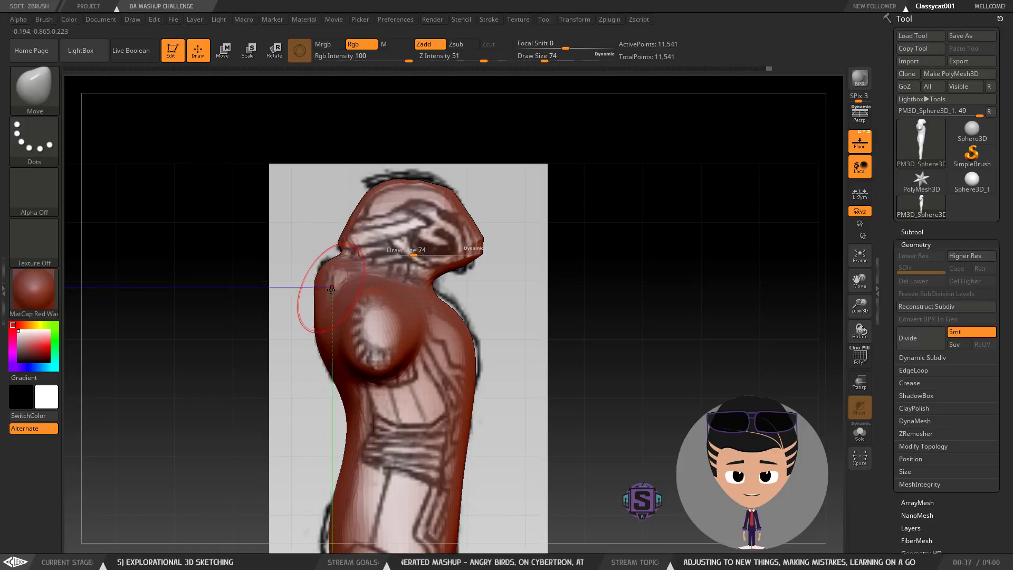
pyautogui.keyDown('ctrl'); pyautogui.moveTo(607, 232); pyautogui.dragTo(654, 355); pyautogui.keyUp('ctrl')
# Step: Refine the sides of the neck to the front reference and the chin and lower face to the side reference
pyautogui.moveTo(614, 291); pyautogui.dragTo(624, 257)
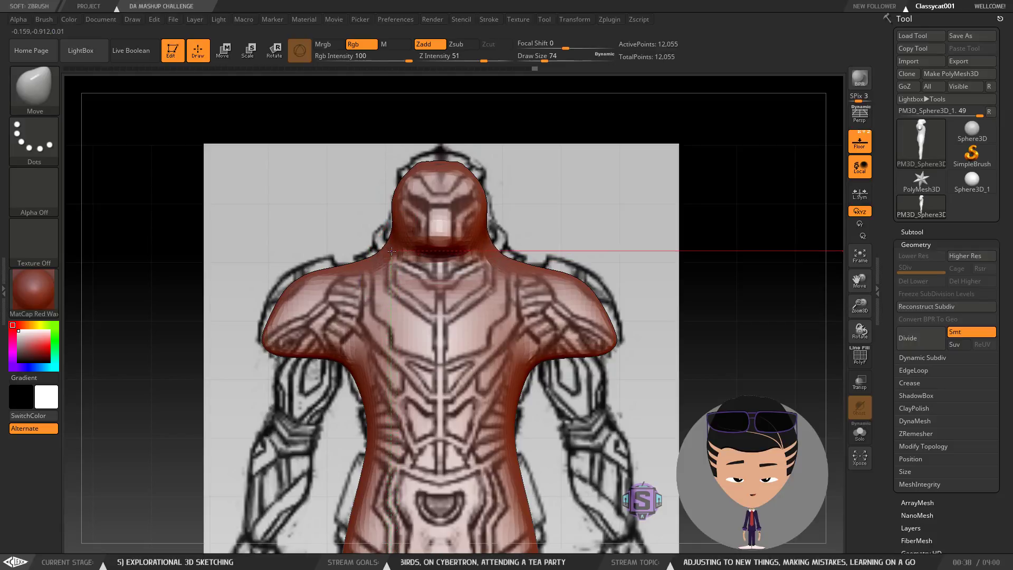
pyautogui.moveTo(546, 239); pyautogui.dragTo(602, 236)
pyautogui.moveTo(374, 242); pyautogui.dragTo(391, 244)
pyautogui.press('shift')
pyautogui.moveTo(507, 247)
pyautogui.mouseDown()
pyautogui.moveTo(411, 246)
pyautogui.moveTo(595, 254)
pyautogui.moveTo(522, 261)
pyautogui.mouseUp()
pyautogui.keyDown('shift'); pyautogui.moveTo(340, 229); pyautogui.dragTo(338, 214); pyautogui.keyUp('shift')
pyautogui.moveTo(516, 258)
pyautogui.mouseDown()
pyautogui.moveTo(531, 242)
pyautogui.moveTo(501, 243)
pyautogui.moveTo(522, 242)
pyautogui.mouseUp()
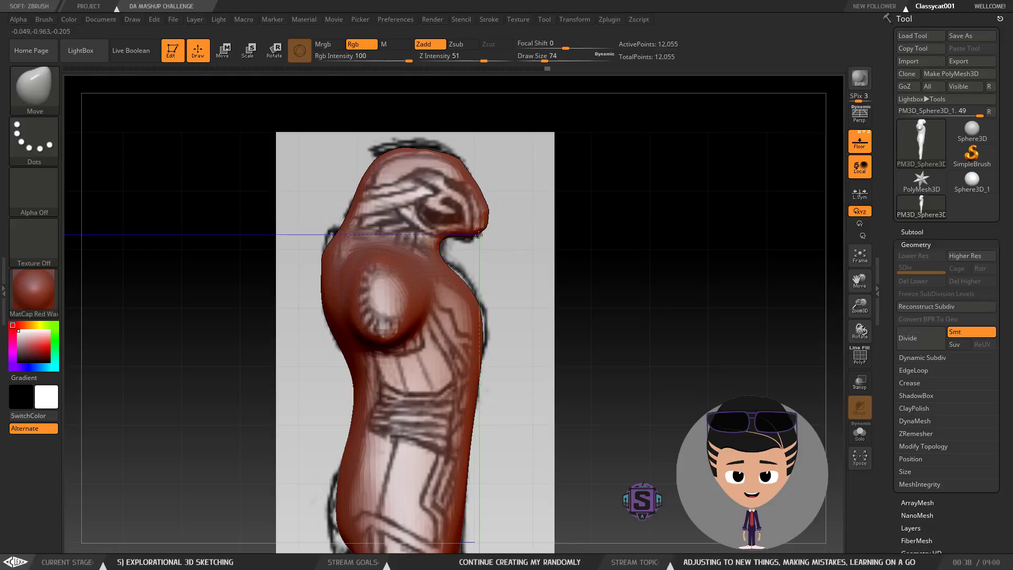
pyautogui.moveTo(474, 244); pyautogui.dragTo(466, 237)
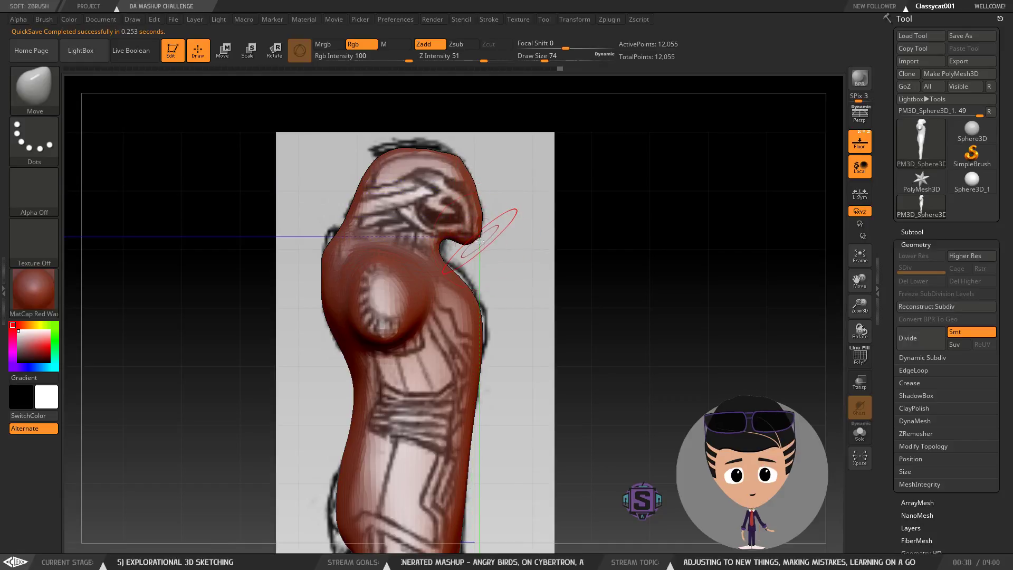
# Step: Examine the whole body's silhouette from head to feet against the front and side references
pyautogui.keyDown('alt'); pyautogui.moveTo(561, 296); pyautogui.dragTo(509, 240); pyautogui.keyUp('alt')
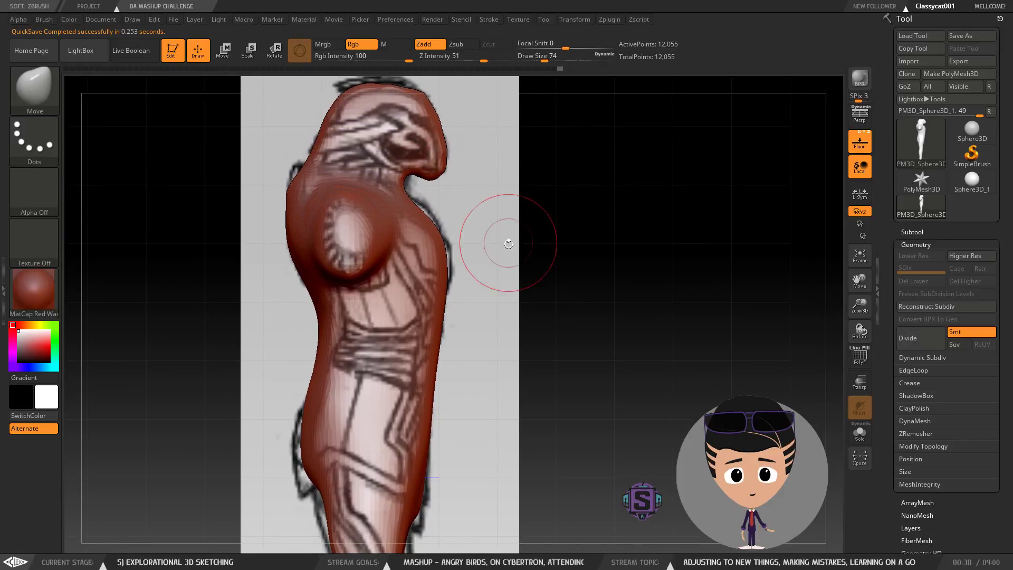
pyautogui.moveTo(498, 350)
pyautogui.keyDown('alt'); pyautogui.mouseDown()
pyautogui.moveTo(484, 327)
pyautogui.moveTo(489, 280)
pyautogui.mouseUp(); pyautogui.keyUp('alt')
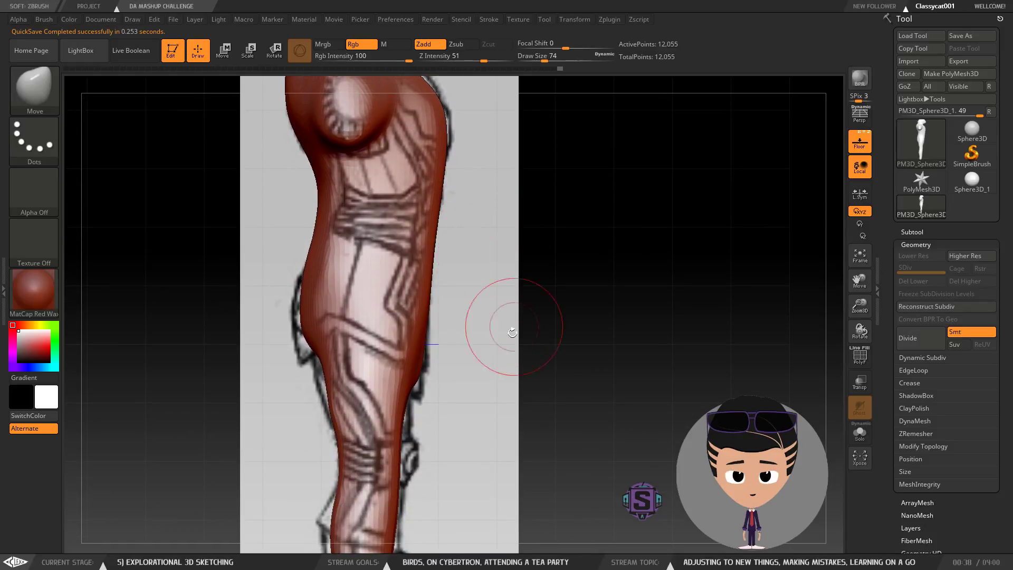
pyautogui.moveTo(504, 351)
pyautogui.keyDown('ctrl'); pyautogui.mouseDown(button='right')
pyautogui.moveTo(489, 292)
pyautogui.moveTo(485, 312)
pyautogui.mouseUp(button='right'); pyautogui.keyUp('ctrl')
pyautogui.moveTo(577, 274); pyautogui.dragTo(546, 276, button='right')
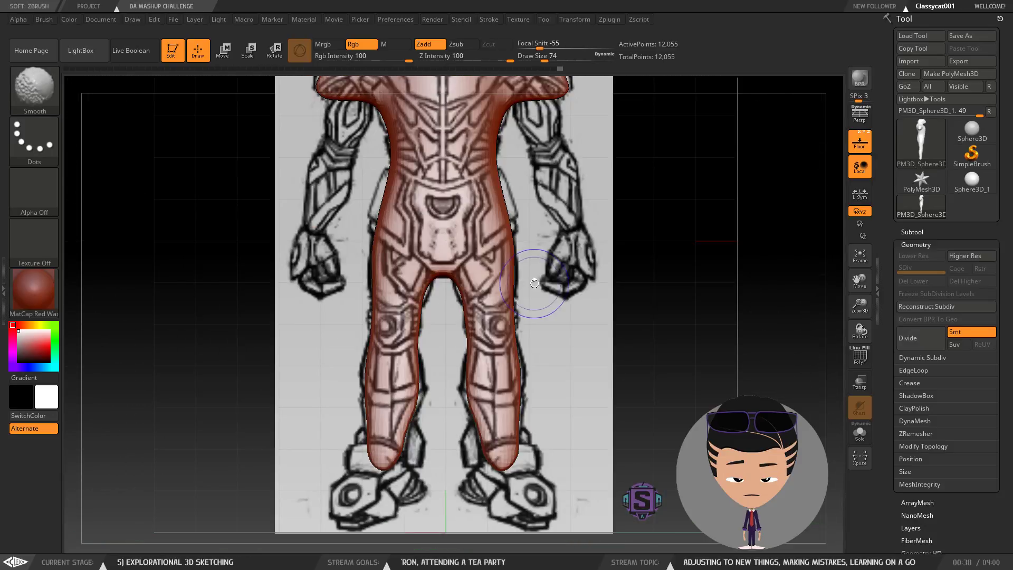
pyautogui.keyDown('alt'); pyautogui.moveTo(559, 221); pyautogui.dragTo(531, 346, button='right'); pyautogui.keyUp('alt')
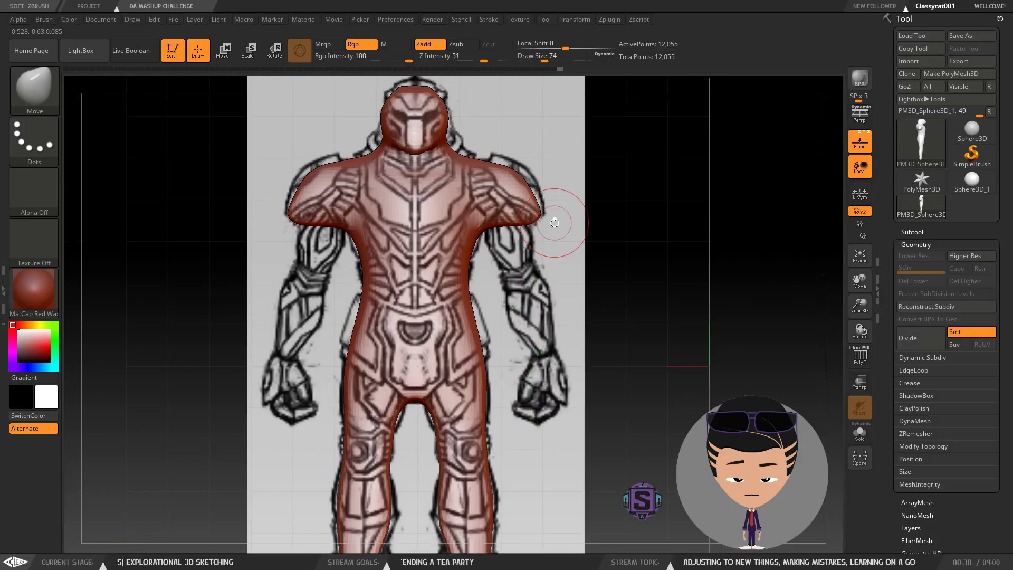
pyautogui.keyDown('alt'); pyautogui.moveTo(527, 304); pyautogui.dragTo(528, 202, button='right'); pyautogui.keyUp('alt')
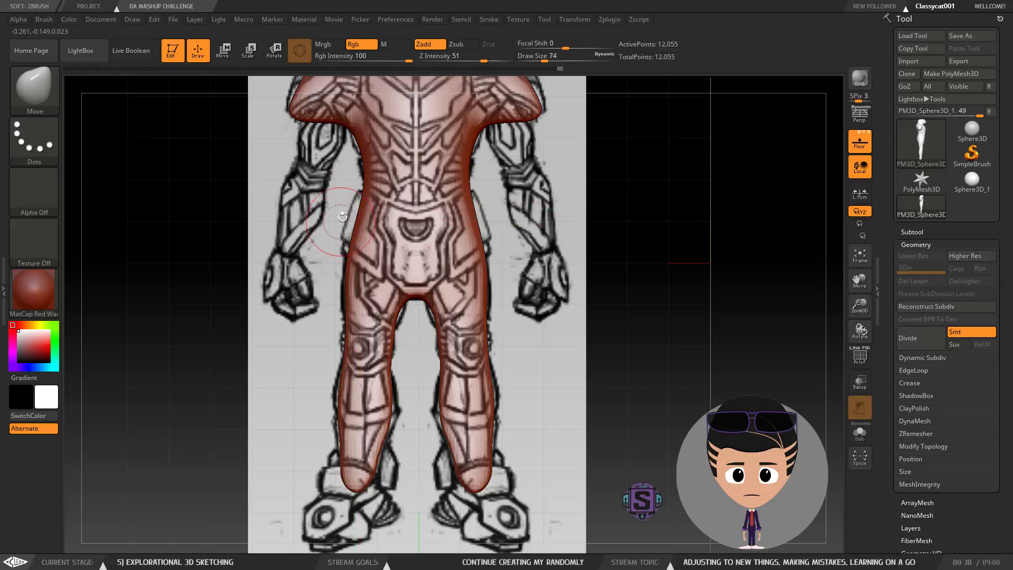
pyautogui.press('d')
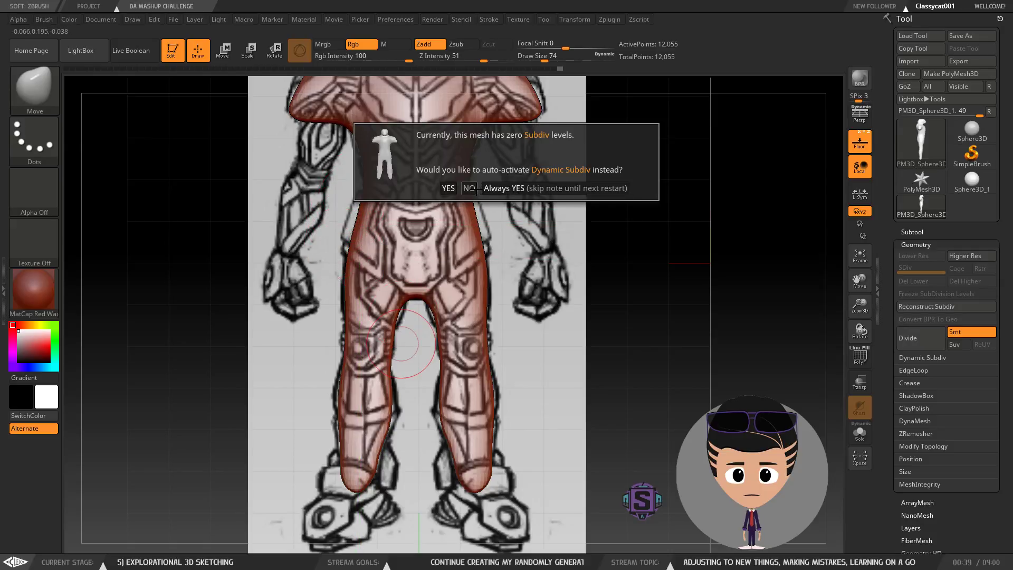
pyautogui.click(469, 188)
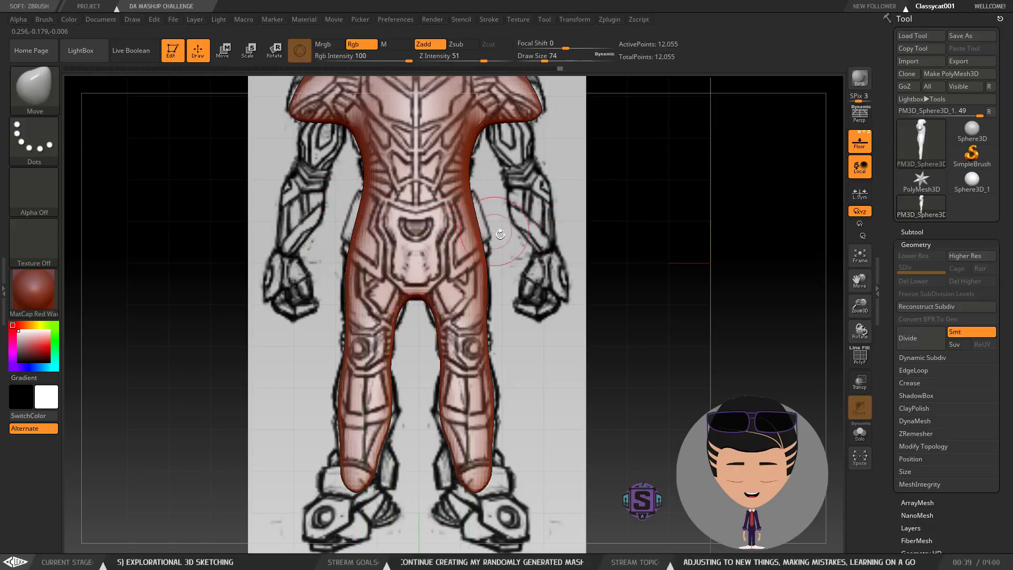
pyautogui.keyDown('alt'); pyautogui.moveTo(575, 391); pyautogui.dragTo(554, 296); pyautogui.keyUp('alt')
pyautogui.keyDown('alt'); pyautogui.moveTo(500, 79); pyautogui.dragTo(523, 368); pyautogui.keyUp('alt')
pyautogui.moveTo(484, 218)
pyautogui.keyDown('shift'); pyautogui.mouseDown()
pyautogui.moveTo(501, 209)
pyautogui.moveTo(514, 226)
pyautogui.moveTo(538, 226)
pyautogui.mouseUp(); pyautogui.keyUp('shift')
pyautogui.keyDown('shift'); pyautogui.rightClick(469, 209); pyautogui.keyUp('shift')
pyautogui.moveTo(471, 212)
pyautogui.keyDown('shift'); pyautogui.mouseDown()
pyautogui.moveTo(455, 215)
pyautogui.moveTo(461, 225)
pyautogui.mouseUp(); pyautogui.keyUp('shift')
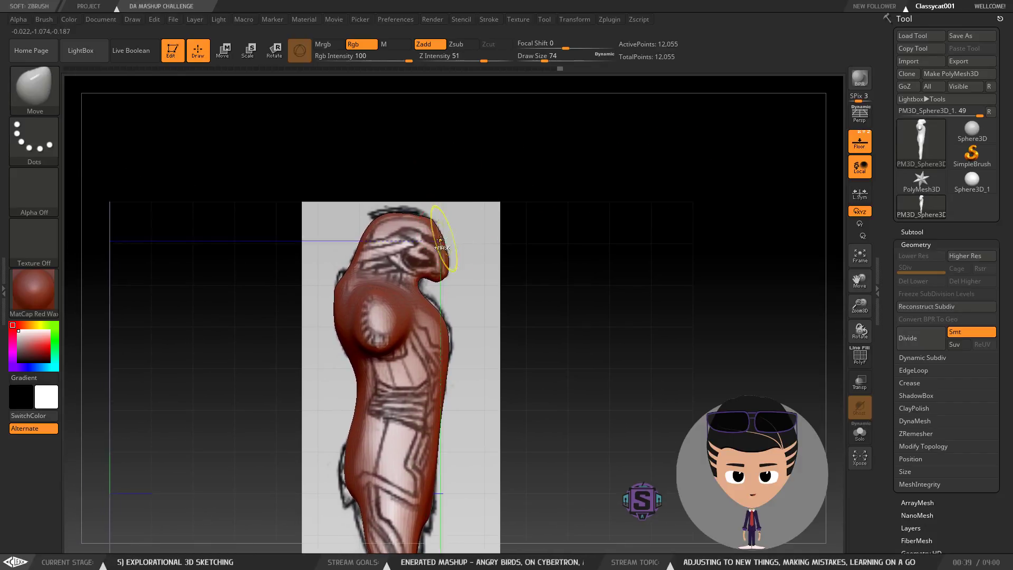
# Step: Set the Move brush size to 49 and narrow the upper sides of the head to match the front reference sketch
pyautogui.keyDown('ctrl'); pyautogui.moveTo(443, 231); pyautogui.dragTo(476, 270, button='right'); pyautogui.keyUp('ctrl')
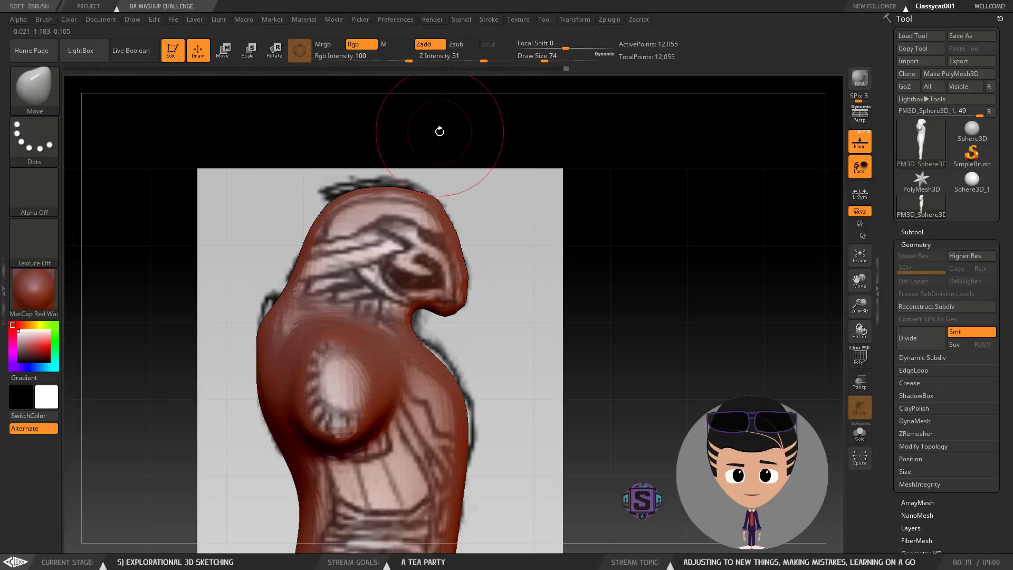
pyautogui.moveTo(583, 244); pyautogui.dragTo(540, 247)
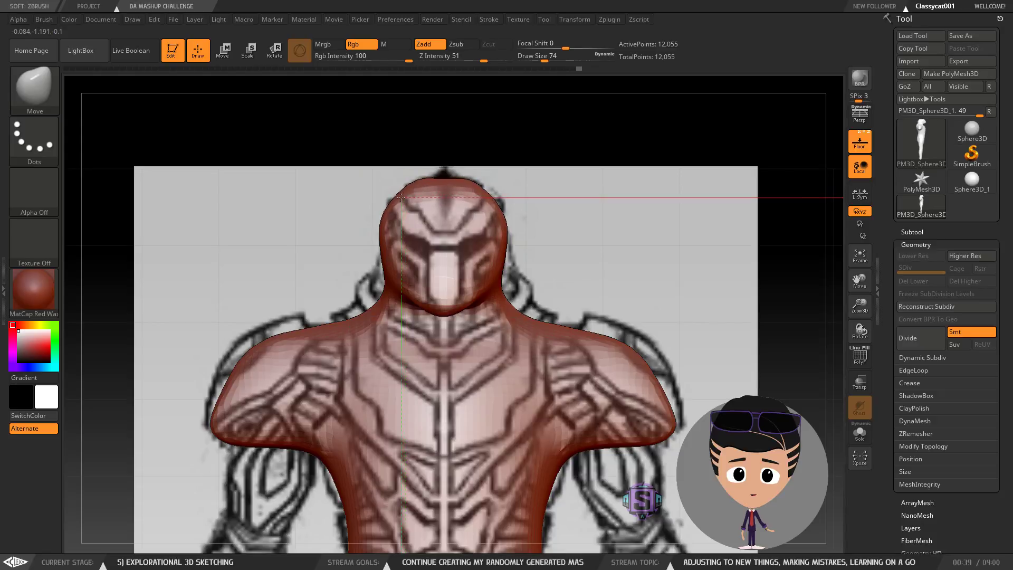
pyautogui.press('s')
pyautogui.moveTo(423, 180); pyautogui.dragTo(418, 181)
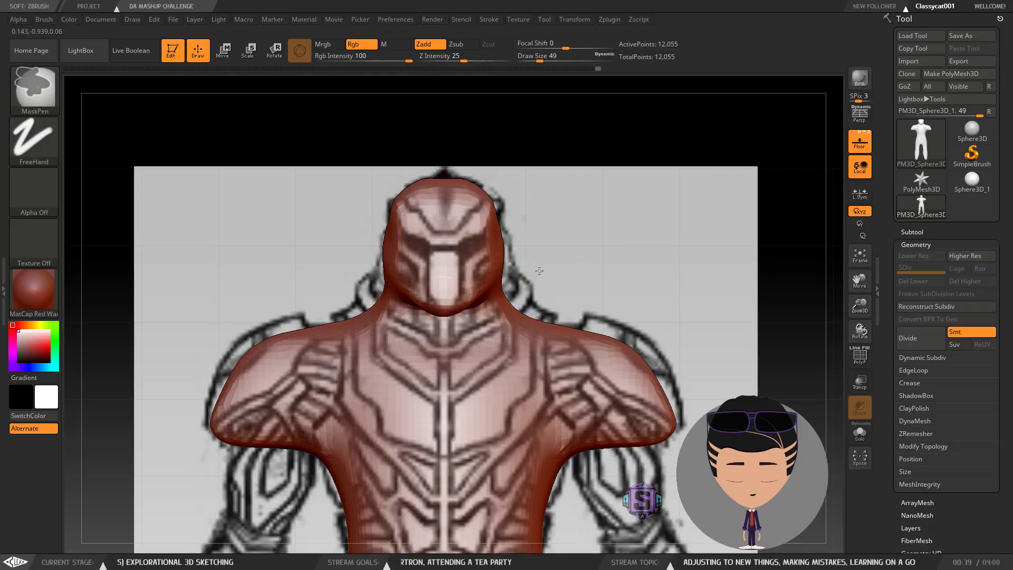
# Step: Compare the head and shoulders with the reference sketches from several angles, with the Move brush active
pyautogui.keyDown('ctrl'); pyautogui.moveTo(540, 280); pyautogui.dragTo(522, 228, button='right'); pyautogui.keyUp('ctrl')
pyautogui.keyDown('alt'); pyautogui.moveTo(513, 301); pyautogui.dragTo(512, 240, button='right'); pyautogui.keyUp('alt')
pyautogui.moveTo(560, 267); pyautogui.dragTo(641, 259, button='right')
pyautogui.moveTo(707, 200); pyautogui.dragTo(440, 205, button='right')
pyautogui.keyDown('alt'); pyautogui.moveTo(346, 161); pyautogui.dragTo(425, 273, button='right'); pyautogui.keyUp('alt')
pyautogui.press('b')
pyautogui.press('m')
pyautogui.press('v')
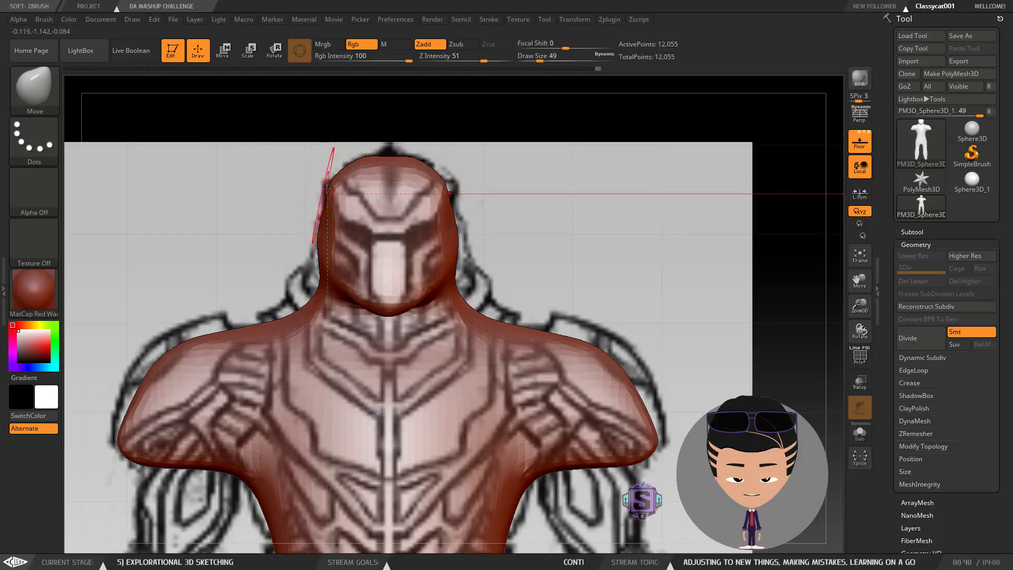
# Step: Decline the Dynamic Subdiv activation and compare the whole body with the front and back reference sketches
pyautogui.keyDown('alt'); pyautogui.moveTo(320, 349); pyautogui.dragTo(310, 173, button='right'); pyautogui.keyUp('alt')
pyautogui.keyDown('ctrl'); pyautogui.moveTo(332, 294); pyautogui.dragTo(369, 248, button='right'); pyautogui.keyUp('ctrl')
pyautogui.press('d')
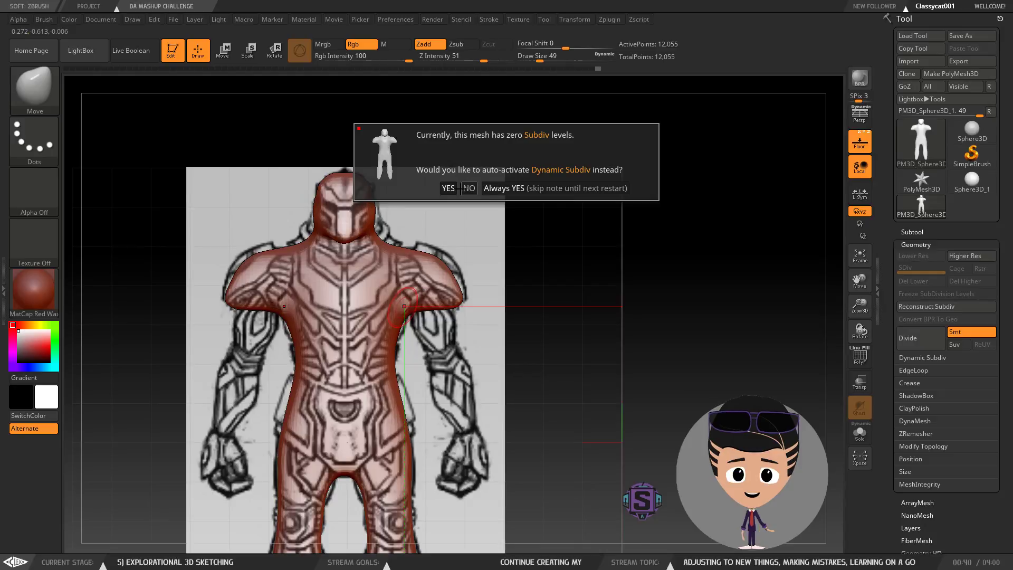
pyautogui.click(470, 189)
pyautogui.keyDown('alt'); pyautogui.moveTo(477, 286); pyautogui.dragTo(546, 224, button='right'); pyautogui.keyUp('alt')
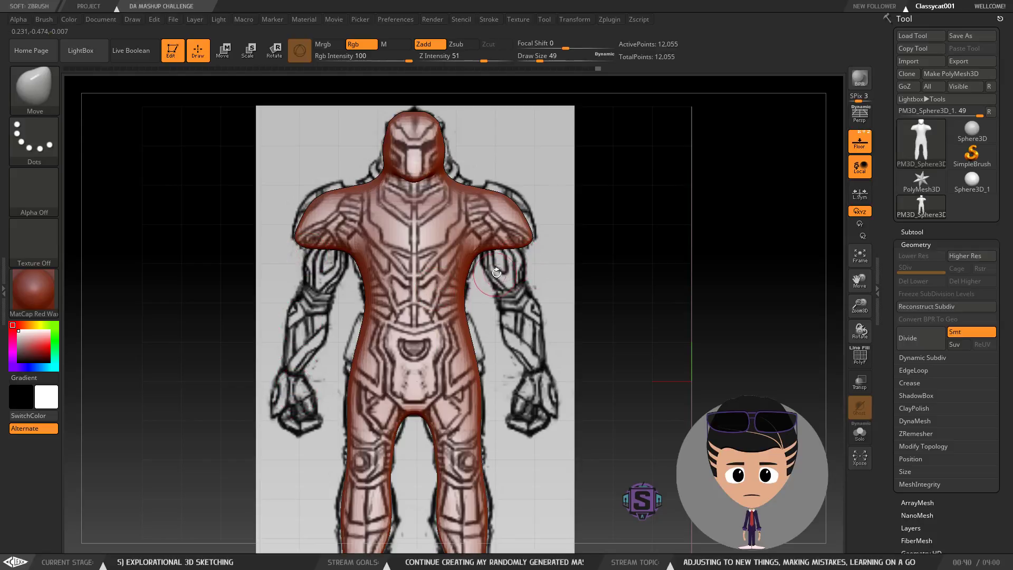
pyautogui.moveTo(573, 252)
pyautogui.mouseDown(button='right')
pyautogui.moveTo(684, 244)
pyautogui.moveTo(410, 257)
pyautogui.mouseUp(button='right')
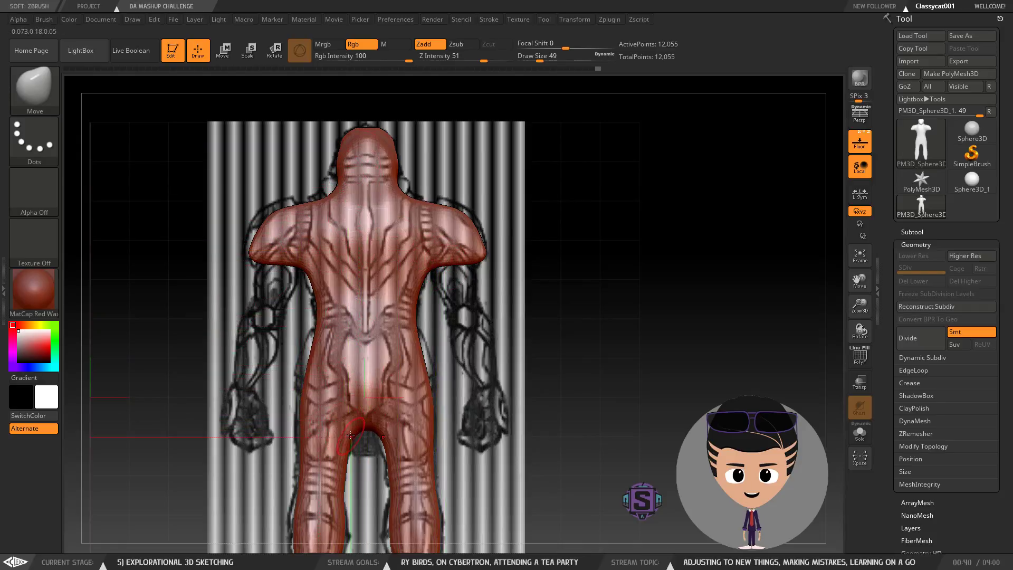
pyautogui.keyDown('alt'); pyautogui.moveTo(471, 348); pyautogui.dragTo(503, 280); pyautogui.keyUp('alt')
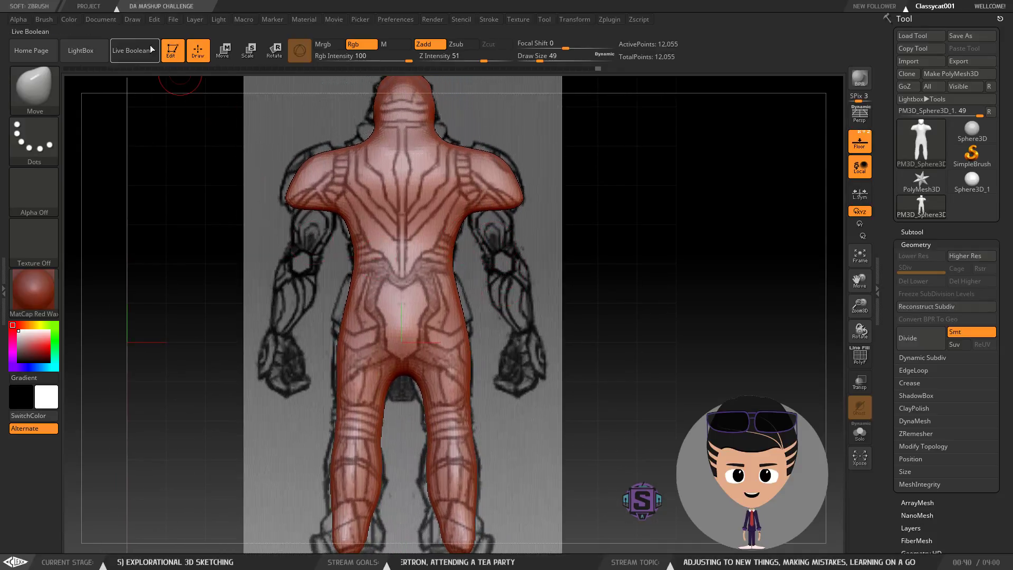
# Step: Nudge the horizontal offset of the Front-Back reference image to line the back sketch up with the body
pyautogui.click(153, 19)
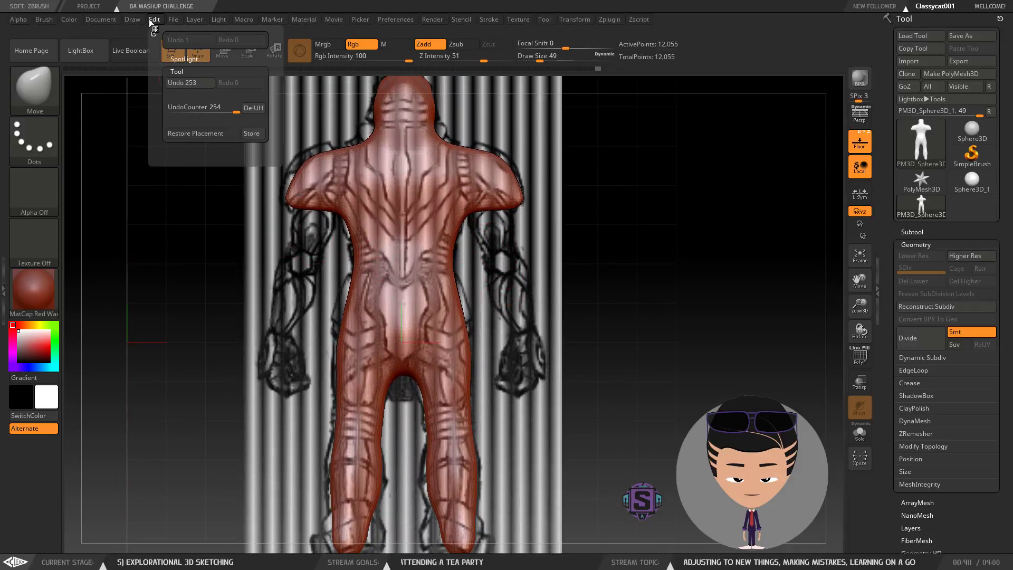
pyautogui.click(133, 20)
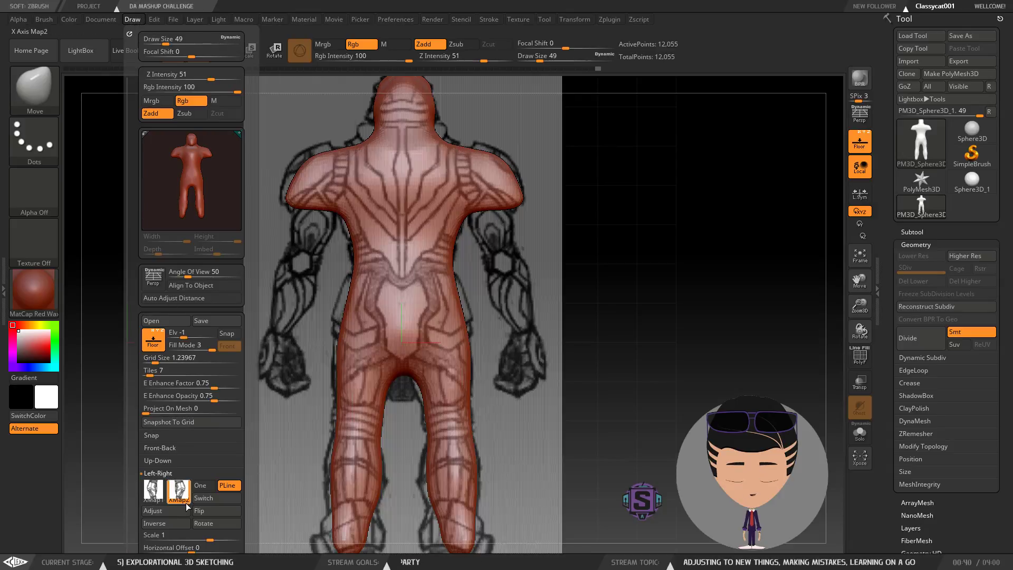
pyautogui.click(165, 450)
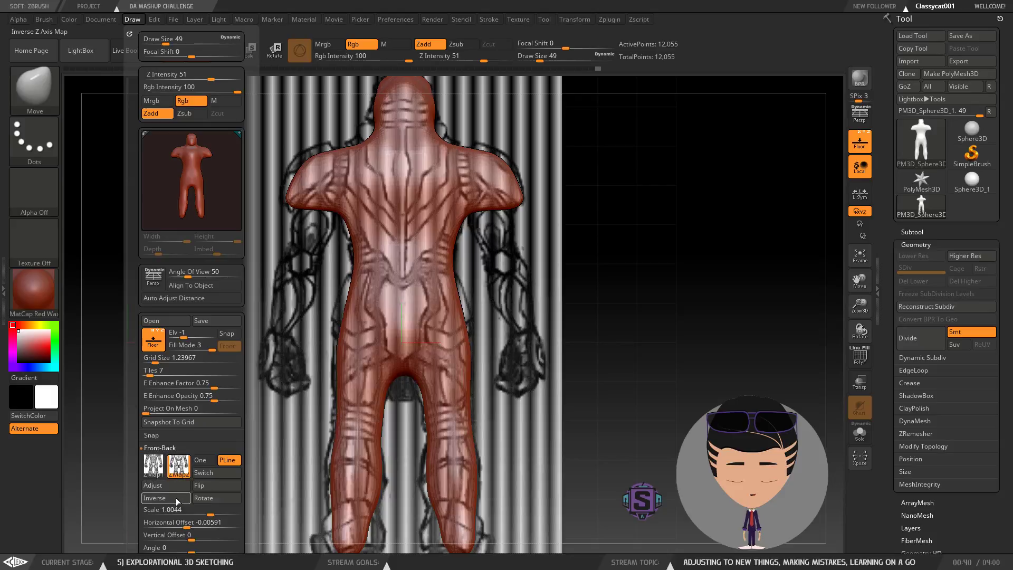
pyautogui.click(180, 465)
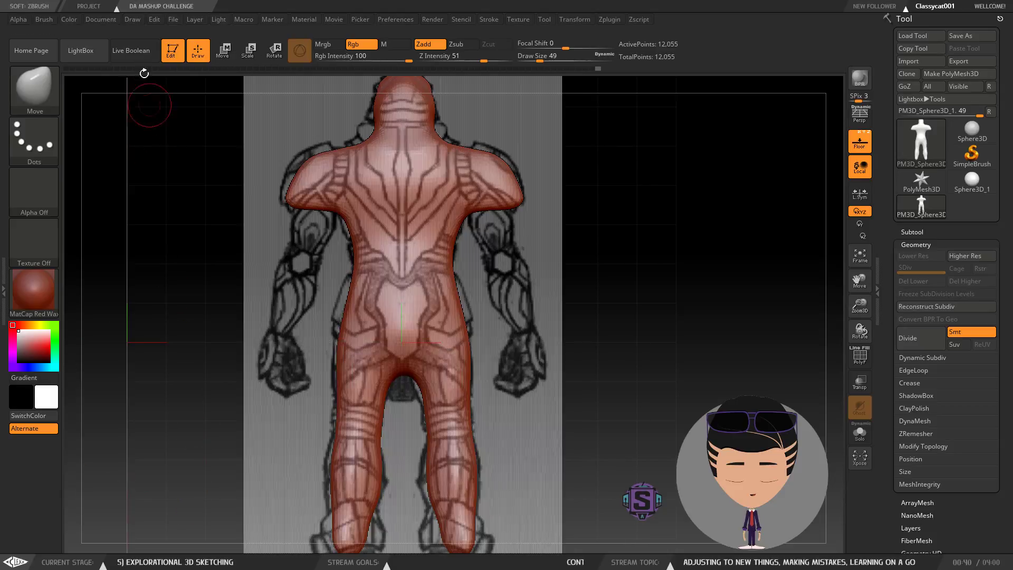
pyautogui.click(133, 20)
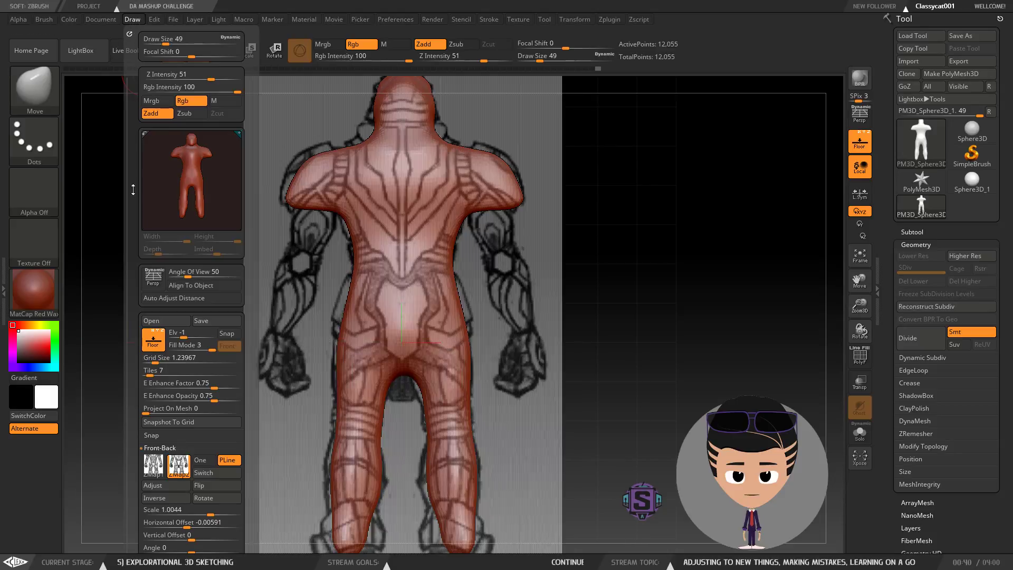
pyautogui.click(186, 526)
pyautogui.moveTo(186, 526); pyautogui.dragTo(185, 525)
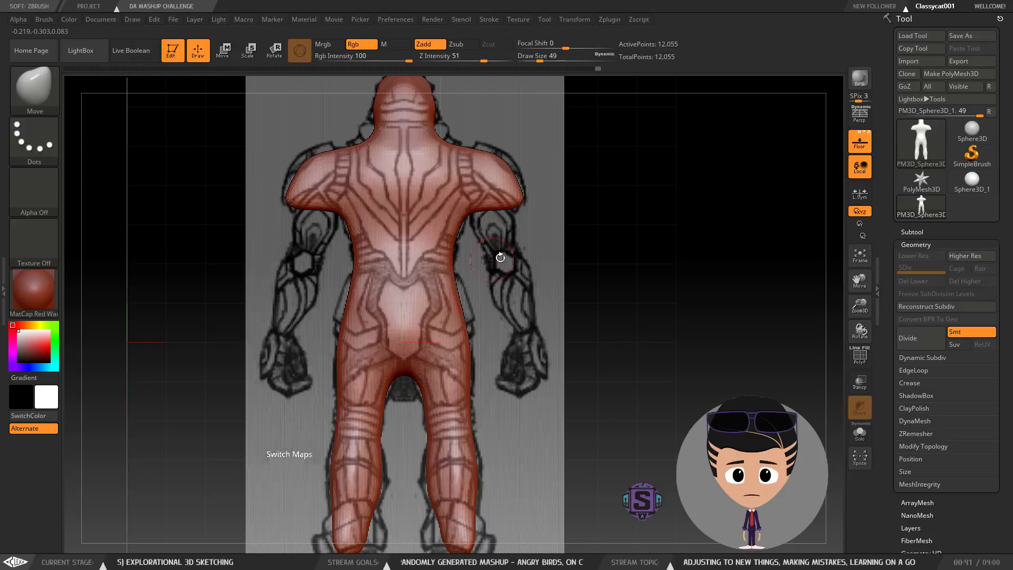
# Step: Pull the leg ends down into rough feet, shape the heels to the side sketch, and remesh the body with DynaMesh
pyautogui.keyDown('alt'); pyautogui.moveTo(587, 343); pyautogui.dragTo(581, 273); pyautogui.keyUp('alt')
pyautogui.moveTo(662, 250); pyautogui.dragTo(541, 228)
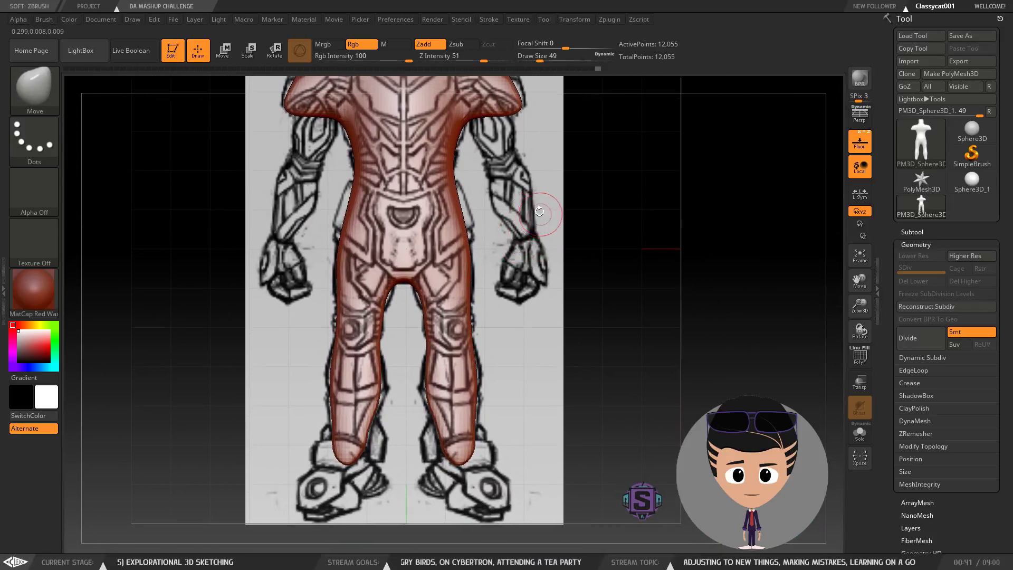
pyautogui.moveTo(542, 310)
pyautogui.mouseDown()
pyautogui.moveTo(557, 314)
pyautogui.moveTo(547, 313)
pyautogui.mouseUp()
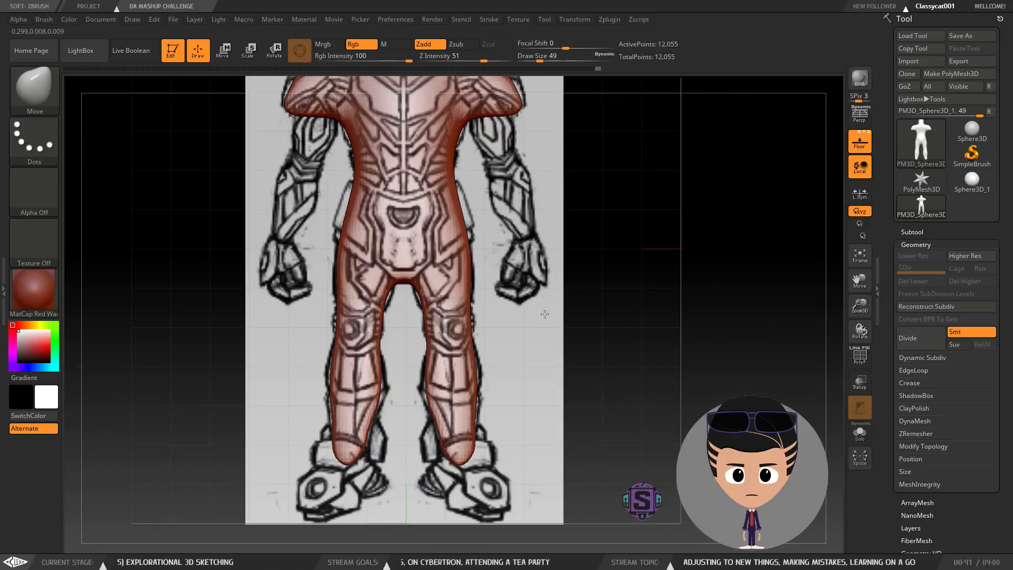
pyautogui.keyDown('alt'); pyautogui.moveTo(500, 369); pyautogui.dragTo(493, 271); pyautogui.keyUp('alt')
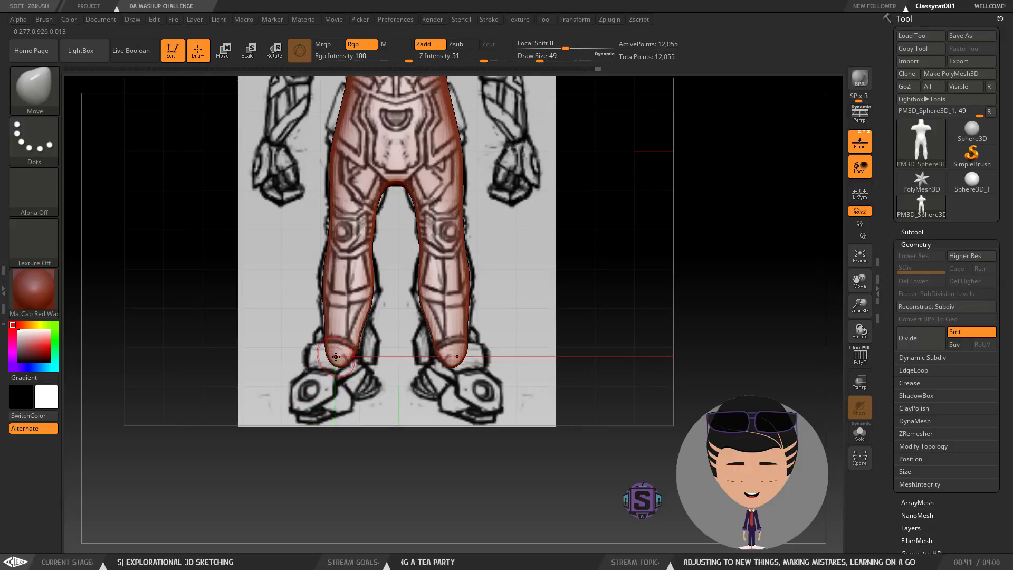
pyautogui.moveTo(337, 359); pyautogui.dragTo(306, 418)
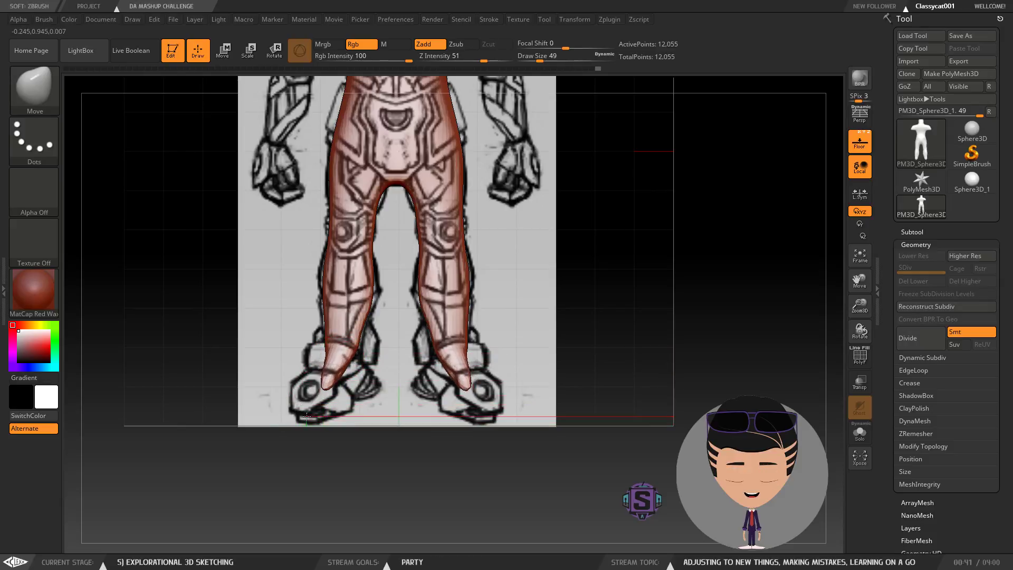
pyautogui.moveTo(319, 335)
pyautogui.mouseDown()
pyautogui.moveTo(322, 378)
pyautogui.moveTo(402, 368)
pyautogui.mouseUp()
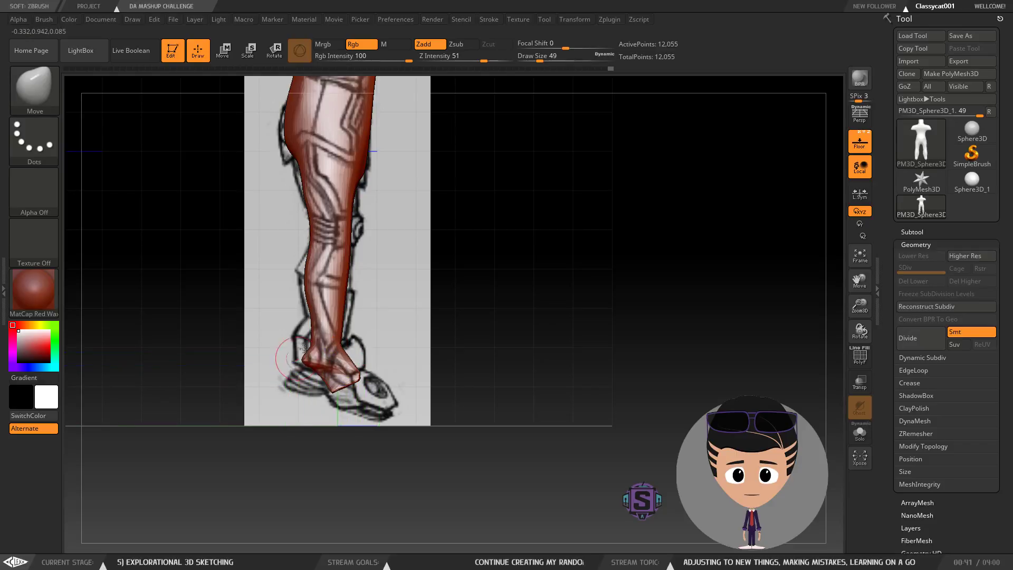
pyautogui.moveTo(312, 330)
pyautogui.mouseDown()
pyautogui.moveTo(302, 324)
pyautogui.moveTo(320, 387)
pyautogui.mouseUp()
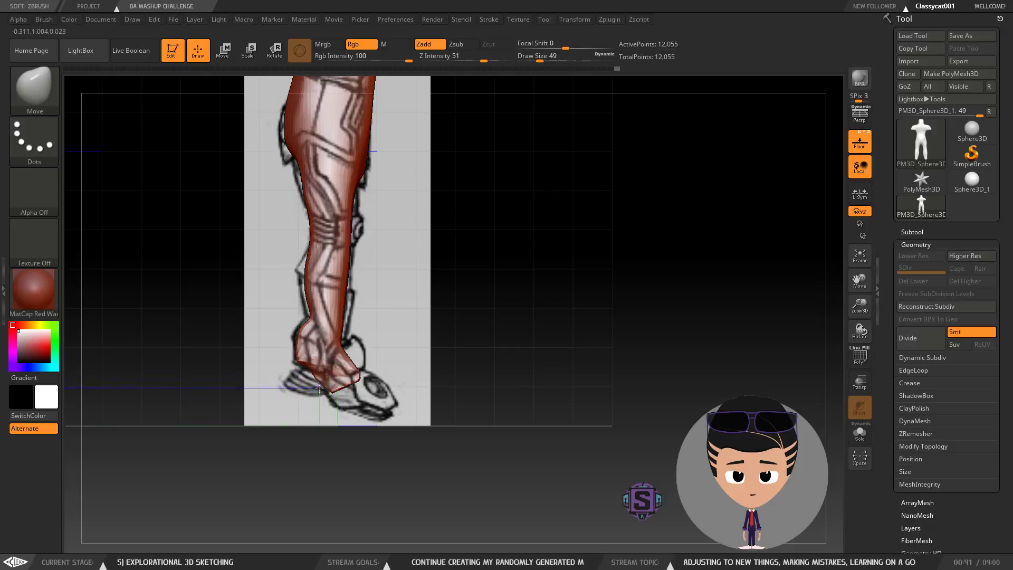
pyautogui.keyDown('ctrl'); pyautogui.moveTo(486, 418); pyautogui.dragTo(548, 285); pyautogui.keyUp('ctrl')
# Step: Fit the ankles to the back reference sketch and remesh the body again with DynaMesh
pyautogui.moveTo(442, 364); pyautogui.dragTo(381, 369)
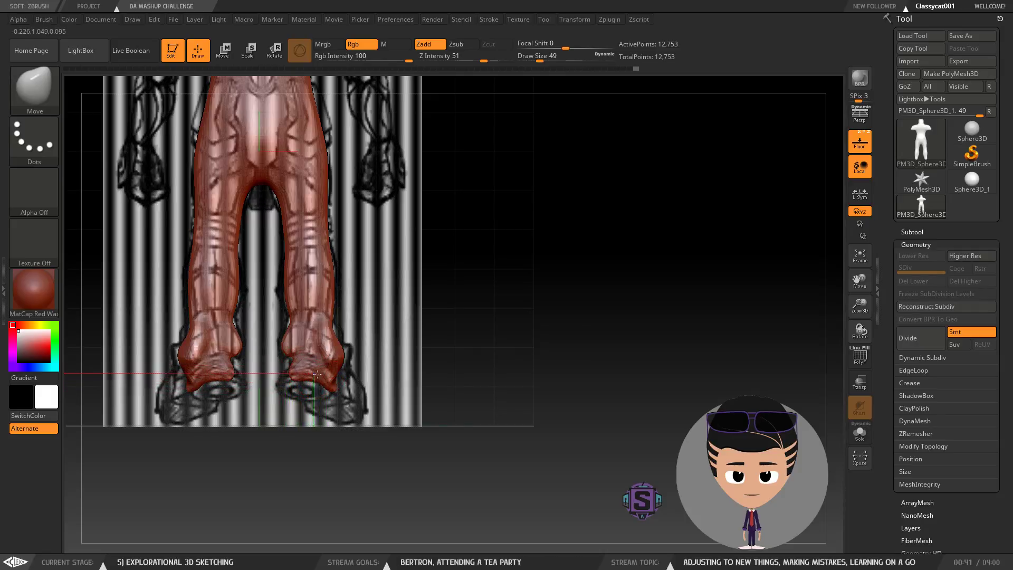
pyautogui.keyDown('ctrl'); pyautogui.moveTo(480, 299); pyautogui.dragTo(517, 380); pyautogui.keyUp('ctrl')
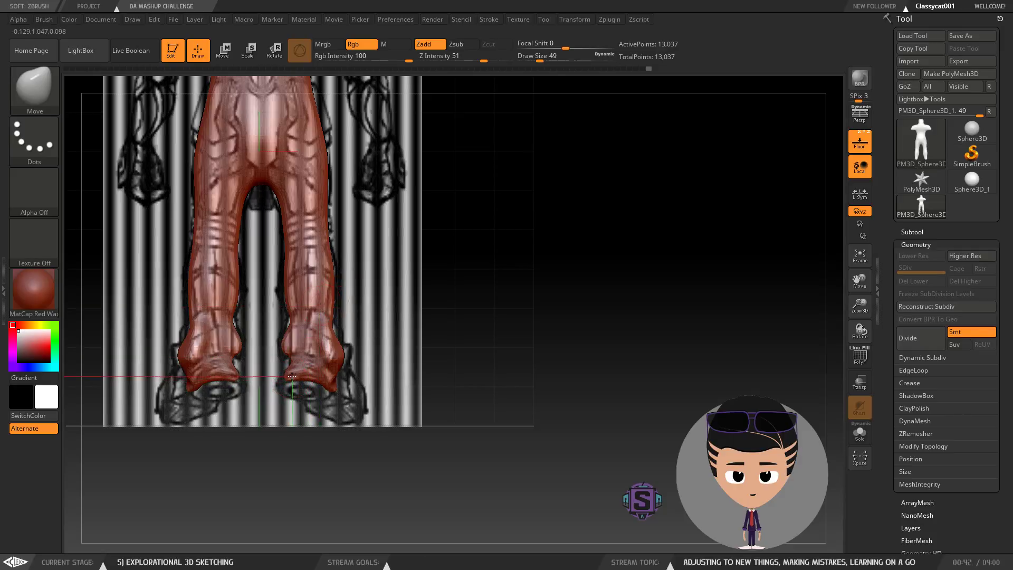
pyautogui.moveTo(502, 378); pyautogui.dragTo(459, 373)
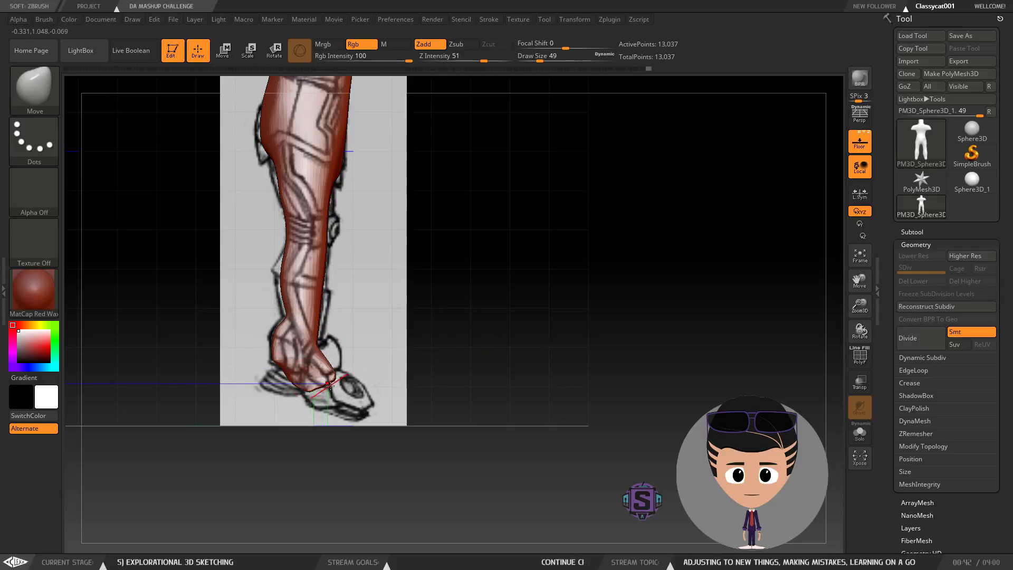
# Step: Set the Move brush size to 87 and stretch both feet down and outward to fill the front sketch's foot outlines
pyautogui.press('s')
pyautogui.moveTo(464, 362); pyautogui.dragTo(470, 363)
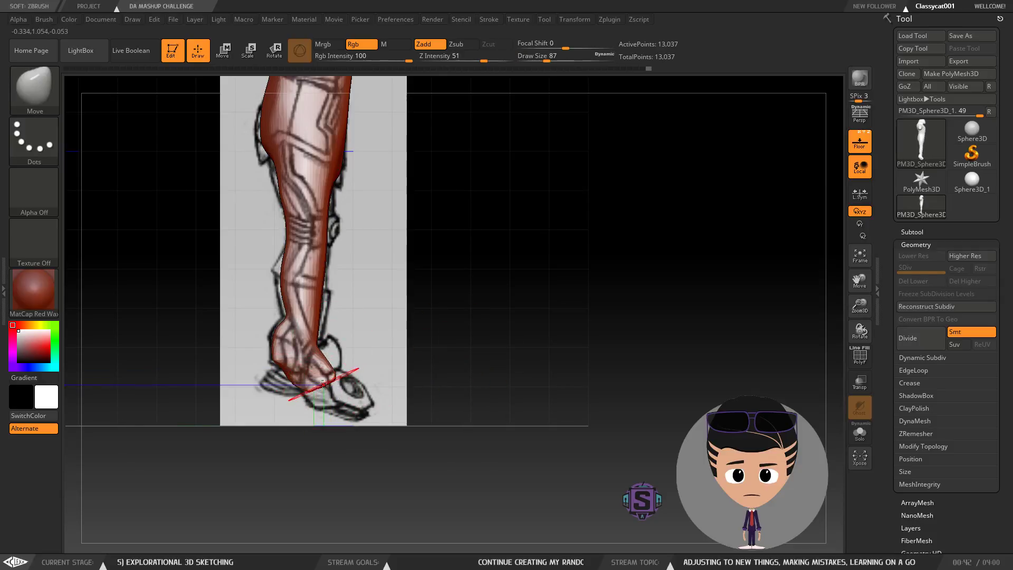
pyautogui.moveTo(1000, 348); pyautogui.dragTo(1004, 321)
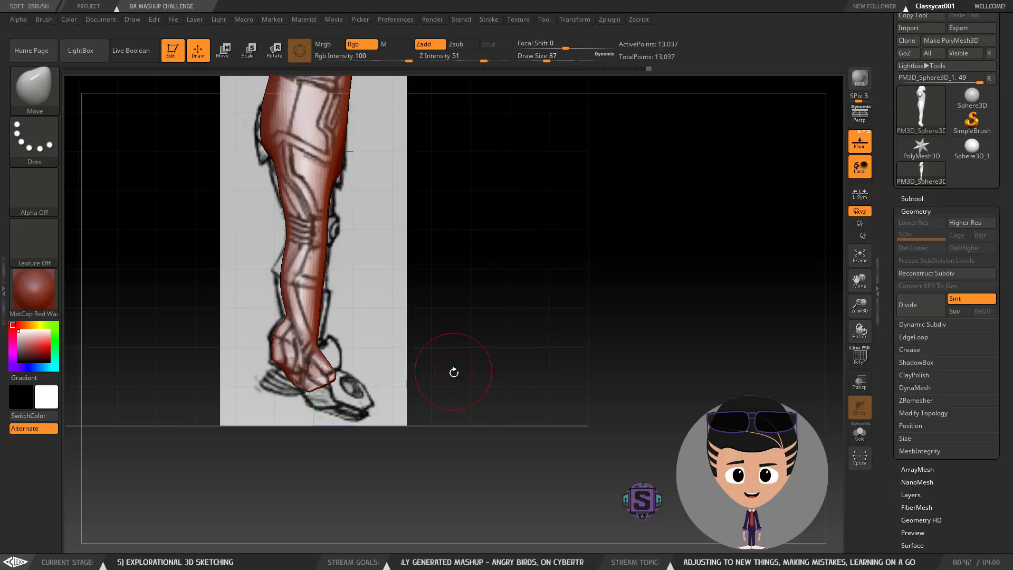
pyautogui.moveTo(474, 351); pyautogui.dragTo(538, 319)
pyautogui.keyDown('alt'); pyautogui.moveTo(538, 320); pyautogui.dragTo(557, 342, button='right'); pyautogui.keyUp('alt')
pyautogui.keyDown('ctrl'); pyautogui.moveTo(460, 375); pyautogui.dragTo(573, 357, button='right'); pyautogui.keyUp('ctrl')
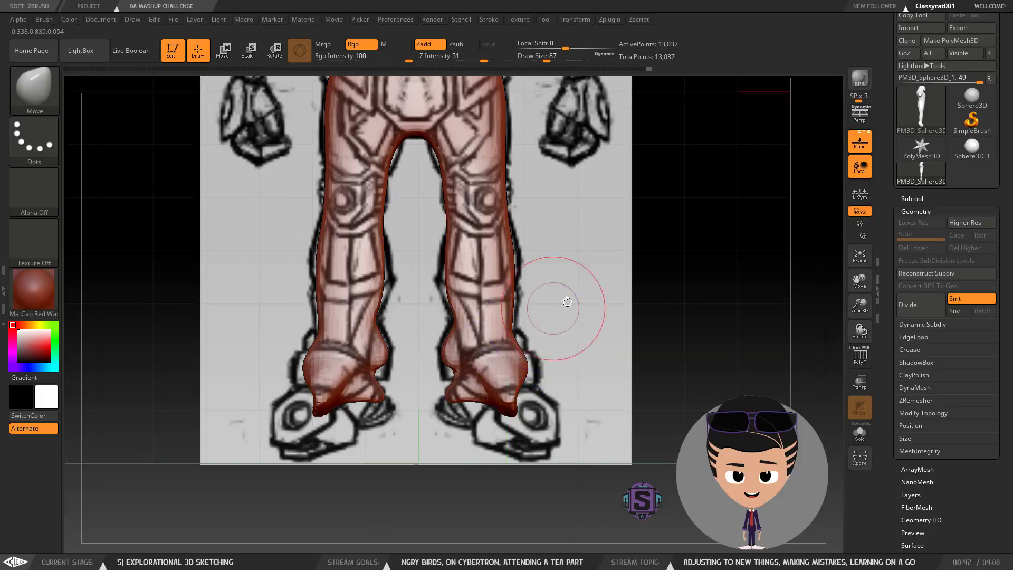
pyautogui.moveTo(372, 374)
pyautogui.mouseDown()
pyautogui.moveTo(309, 391)
pyautogui.moveTo(273, 449)
pyautogui.mouseUp()
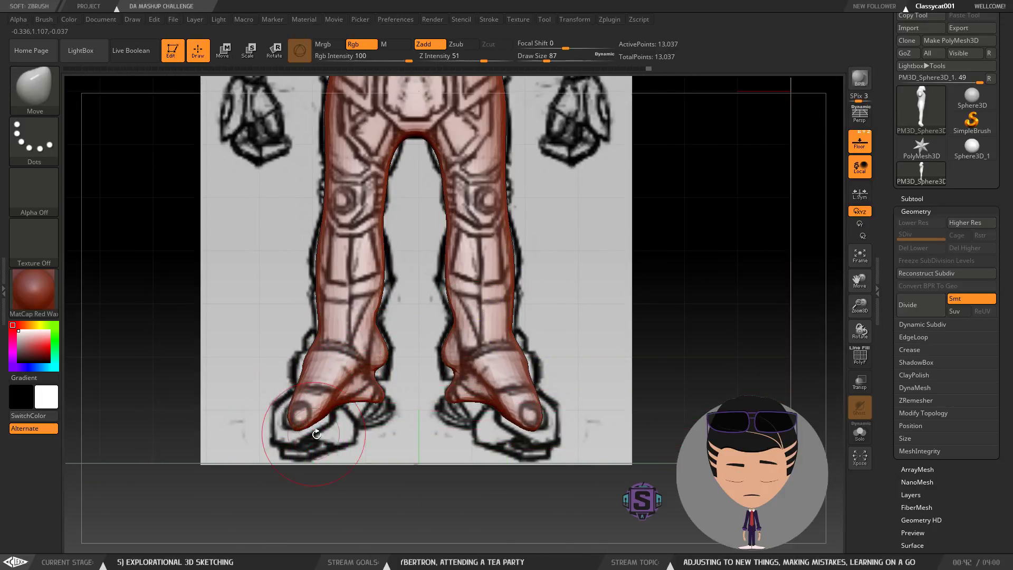
pyautogui.moveTo(335, 405)
pyautogui.mouseDown()
pyautogui.moveTo(340, 441)
pyautogui.moveTo(355, 451)
pyautogui.mouseUp()
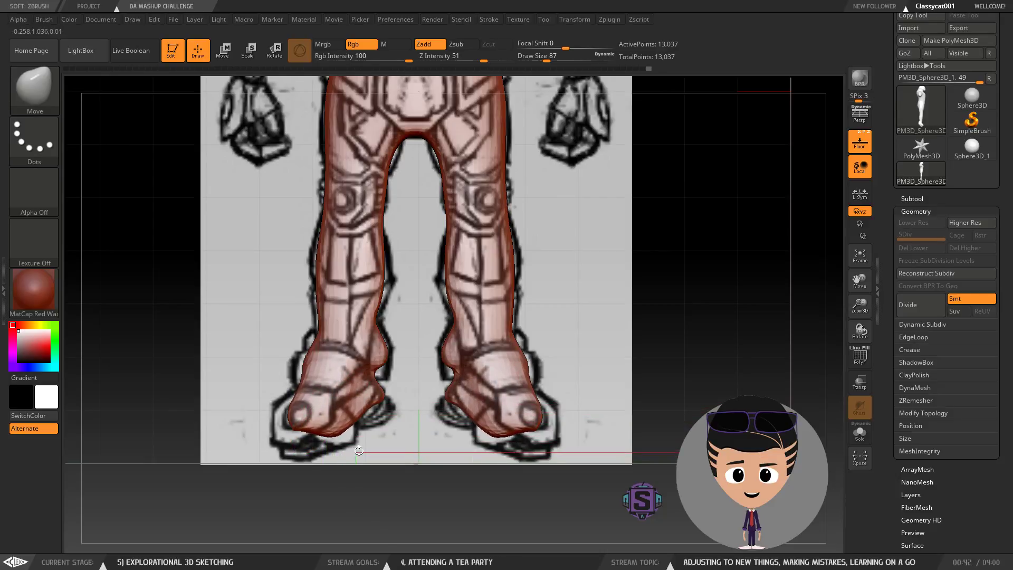
pyautogui.moveTo(293, 406)
pyautogui.mouseDown()
pyautogui.moveTo(307, 455)
pyautogui.moveTo(294, 469)
pyautogui.mouseUp()
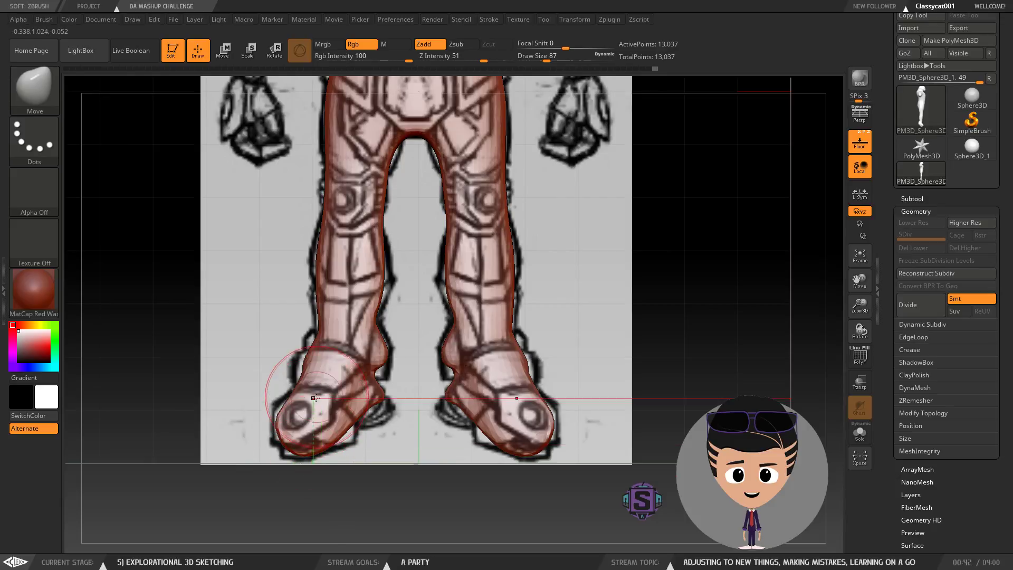
pyautogui.moveTo(294, 425); pyautogui.dragTo(290, 422)
# Step: Remesh the body with DynaMesh and save the project over the existing AB vs T.ZPR
pyautogui.keyDown('ctrl'); pyautogui.moveTo(513, 360); pyautogui.dragTo(499, 291, button='right'); pyautogui.keyUp('ctrl')
pyautogui.keyDown('ctrl'); pyautogui.moveTo(639, 328); pyautogui.dragTo(678, 334); pyautogui.keyUp('ctrl')
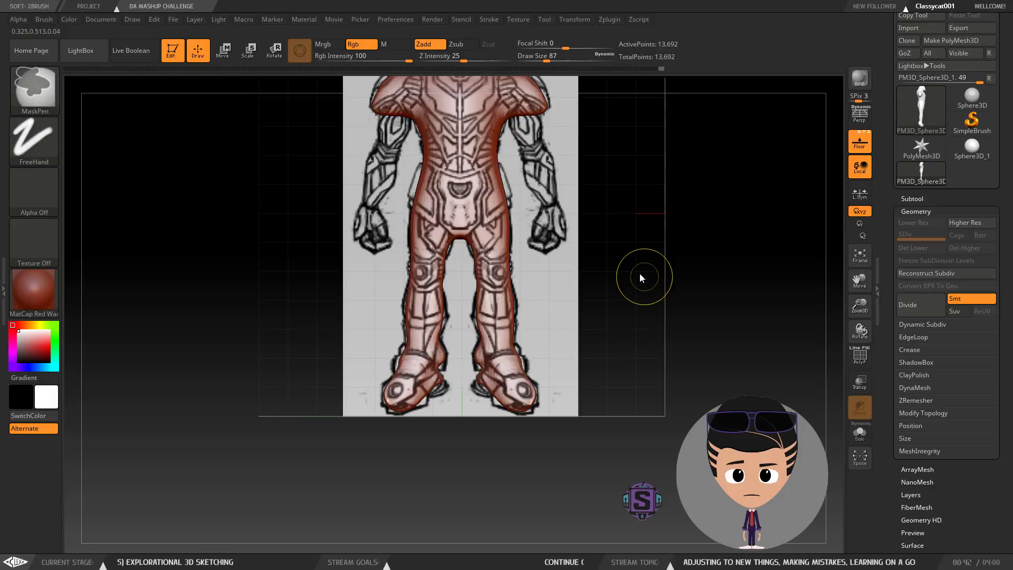
pyautogui.hotkey('ctrl', 's')
pyautogui.click(421, 268)
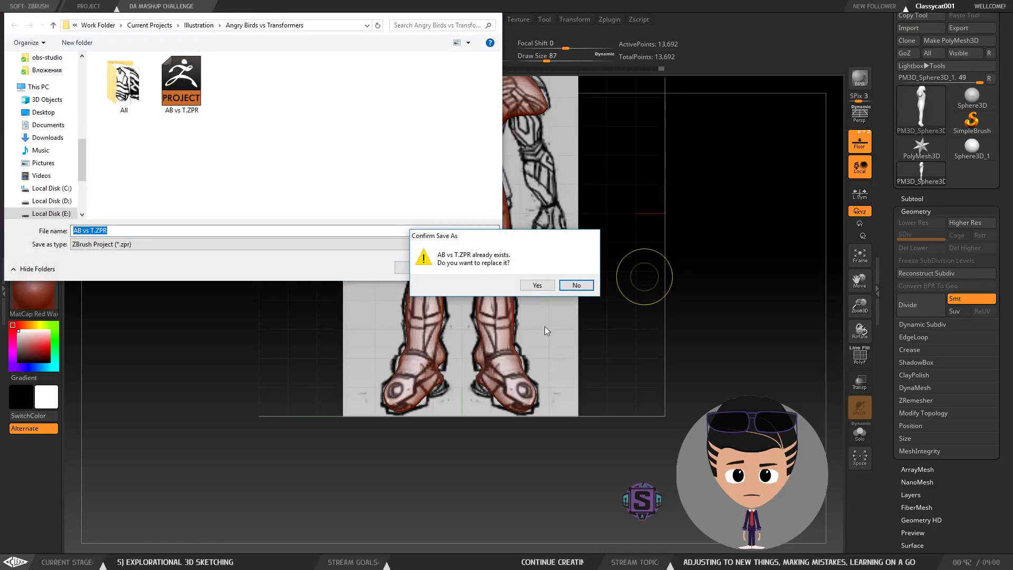
pyautogui.click(535, 287)
# Step: Examine the body mesh at an angle and look through its Subtool and Geometry options
pyautogui.keyDown('alt'); pyautogui.moveTo(604, 265); pyautogui.dragTo(567, 353, button='right'); pyautogui.keyUp('alt')
pyautogui.moveTo(554, 315); pyautogui.dragTo(583, 318, button='right')
pyautogui.click(910, 198)
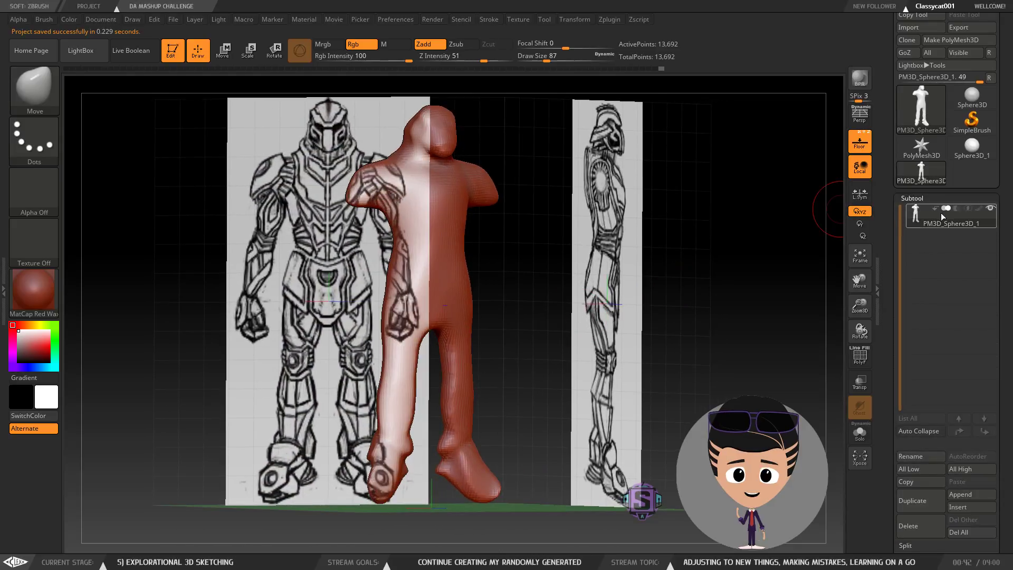
pyautogui.moveTo(974, 153)
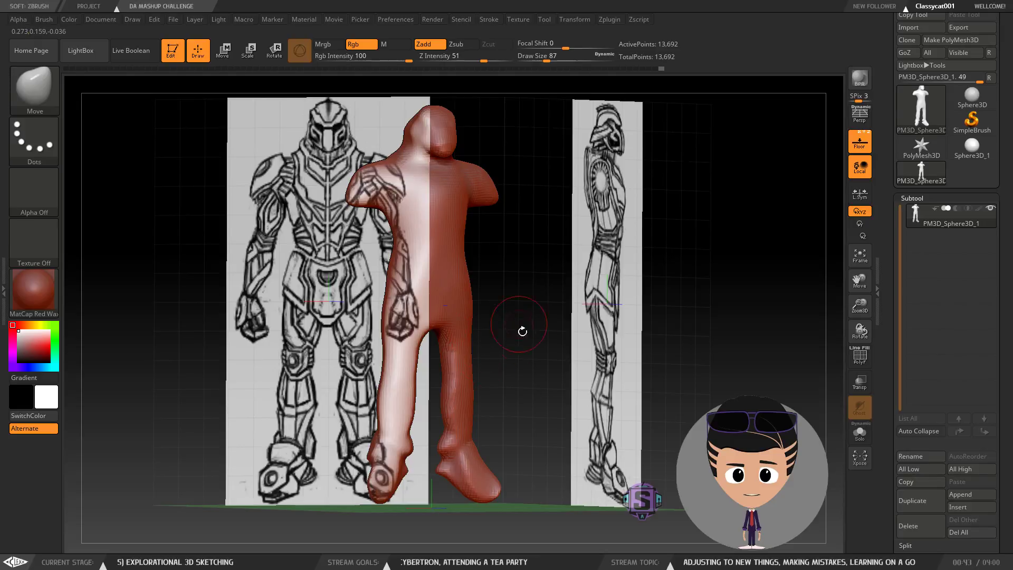
pyautogui.moveTo(1004, 274); pyautogui.dragTo(1002, 162)
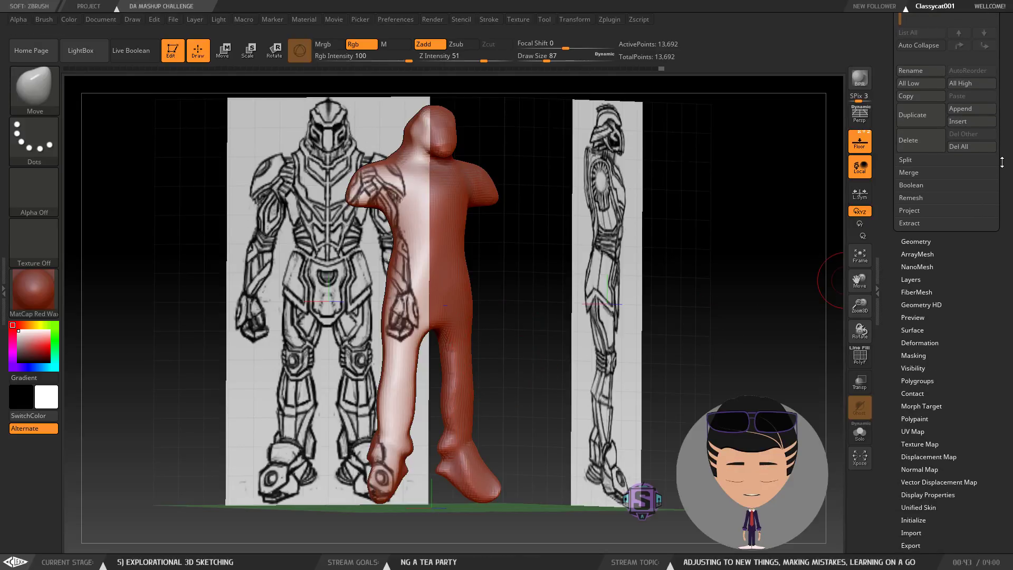
pyautogui.click(915, 241)
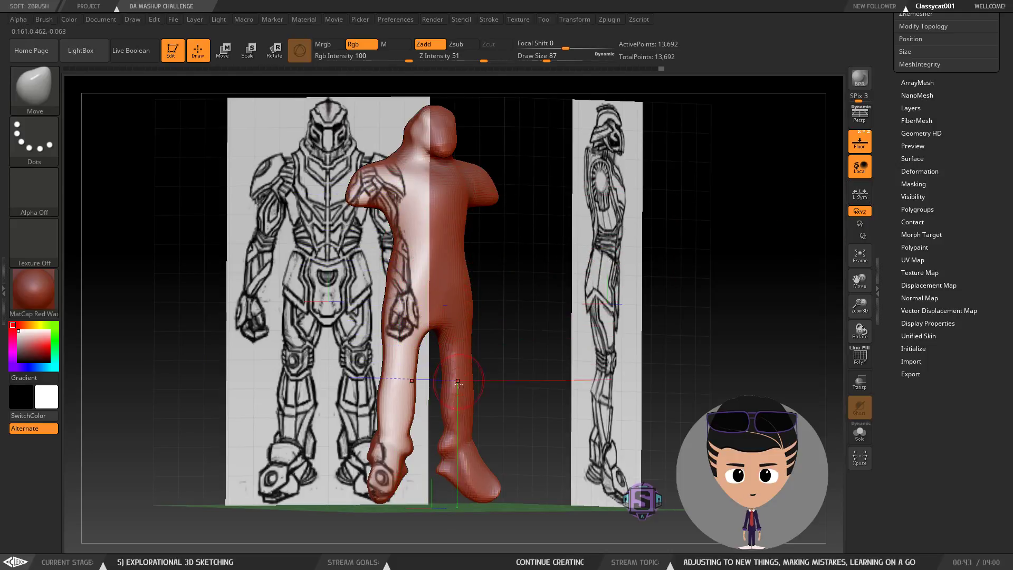
# Step: Show the body mesh's DynaMesh options and set Blur to 0
pyautogui.scroll(10, 977, 221)
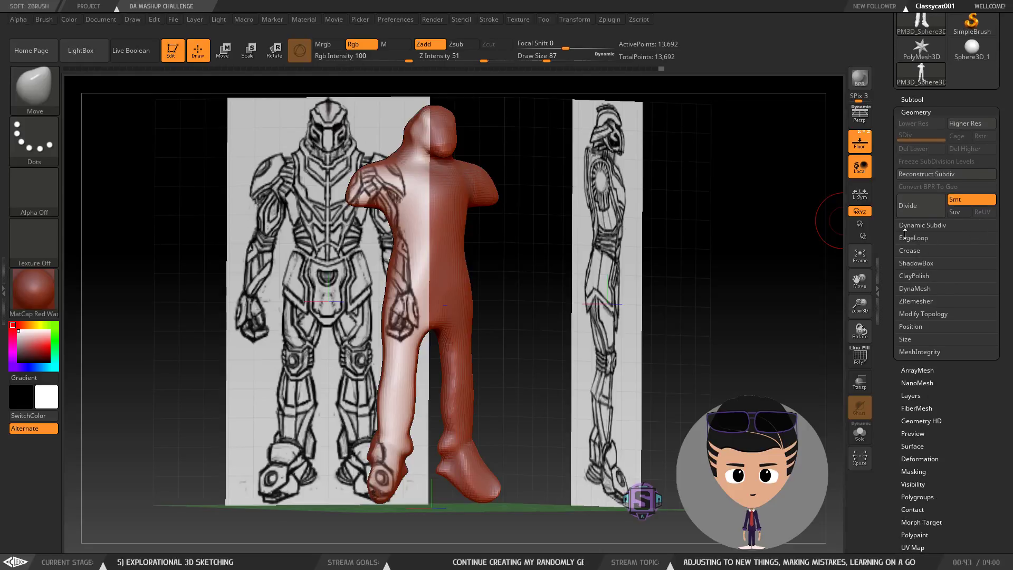
pyautogui.click(917, 289)
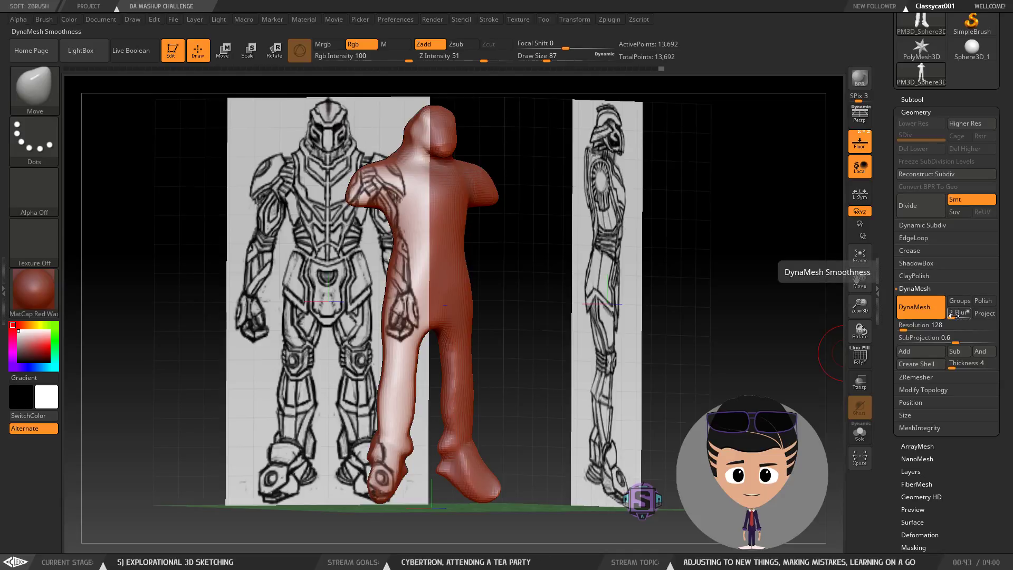
pyautogui.moveTo(954, 315); pyautogui.dragTo(948, 315)
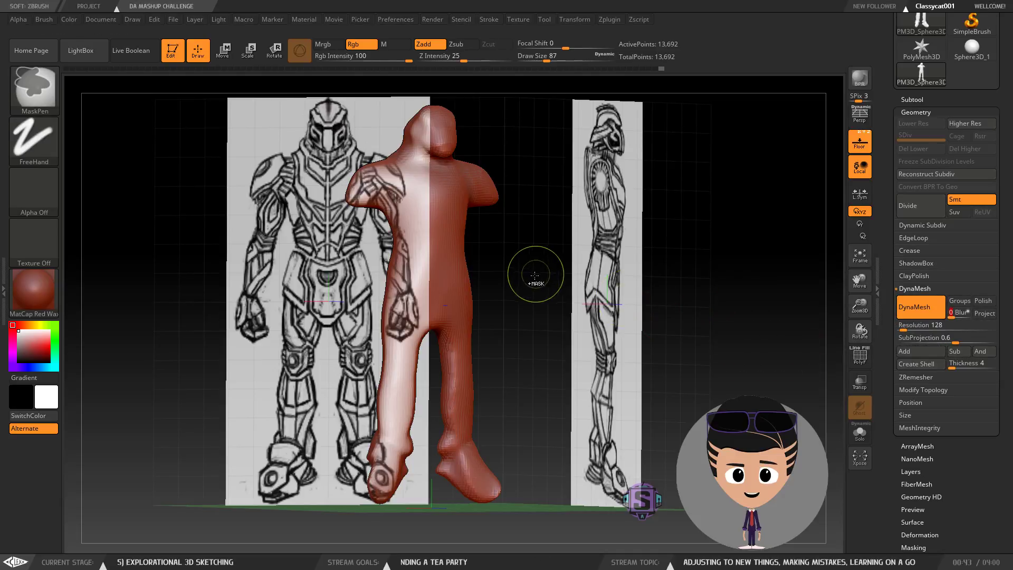
# Step: Set the Move brush size to 245 and pull the foot forward toward the toes of the side reference sketch
pyautogui.moveTo(749, 323); pyautogui.dragTo(779, 340)
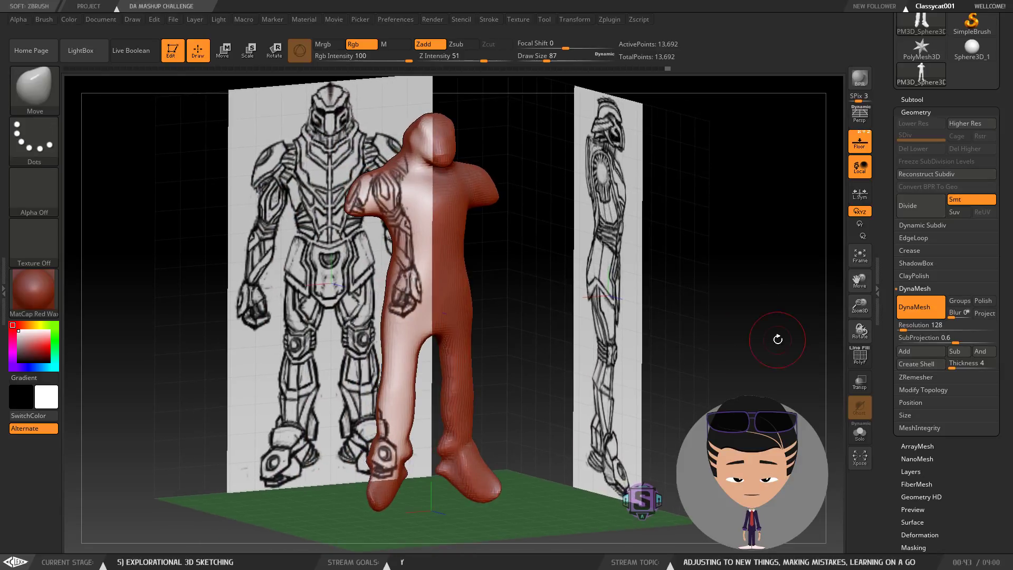
pyautogui.moveTo(544, 319); pyautogui.dragTo(583, 322)
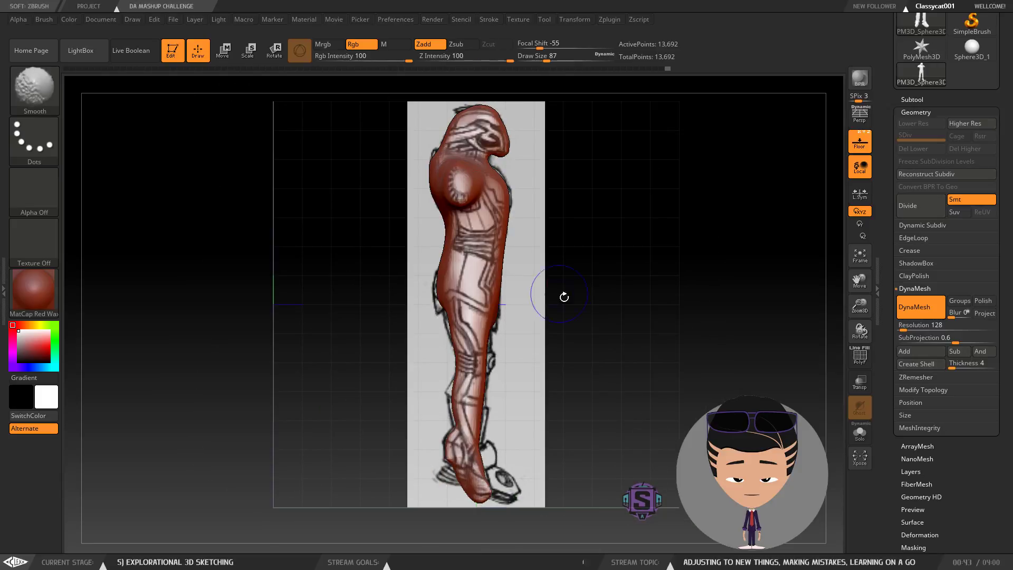
pyautogui.keyDown('alt'); pyautogui.moveTo(525, 383); pyautogui.dragTo(505, 304, button='right'); pyautogui.keyUp('alt')
pyautogui.keyDown('ctrl'); pyautogui.moveTo(509, 364); pyautogui.dragTo(558, 427, button='right'); pyautogui.keyUp('ctrl')
pyautogui.press('s')
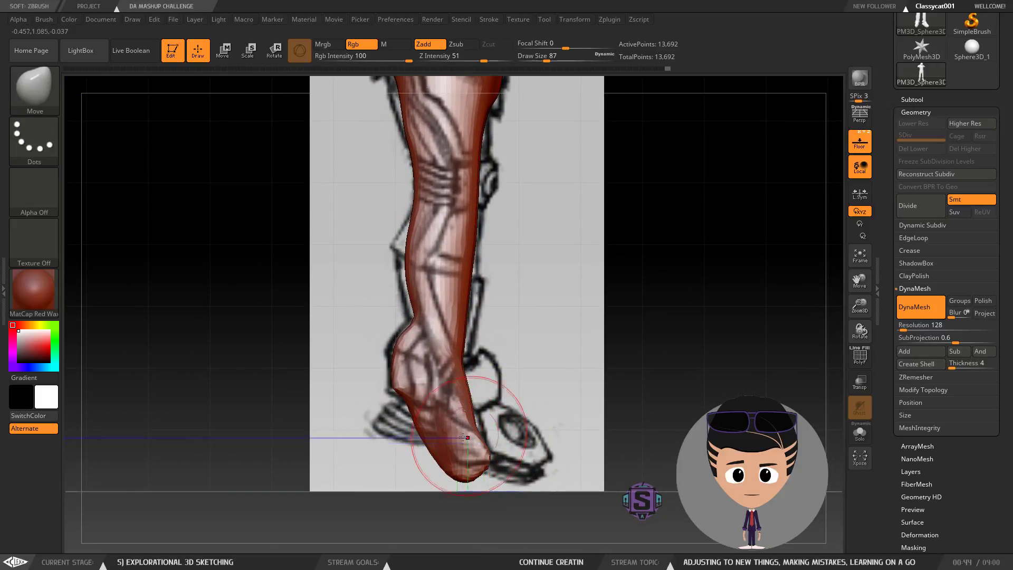
pyautogui.moveTo(477, 443)
pyautogui.mouseDown()
pyautogui.moveTo(506, 443)
pyautogui.moveTo(476, 441)
pyautogui.mouseUp()
pyautogui.press('[')
pyautogui.press('[')
pyautogui.press('[')
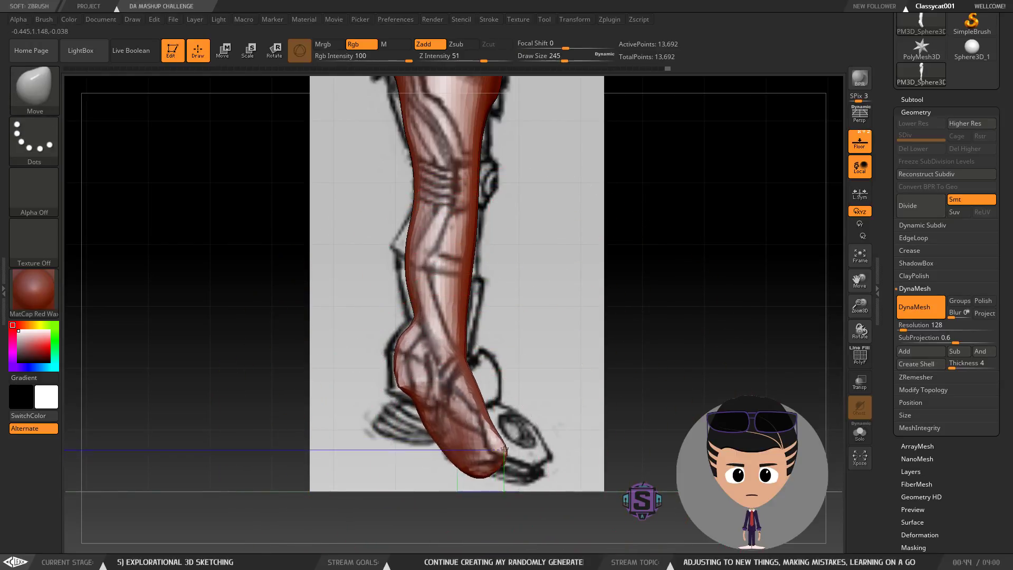
pyautogui.moveTo(515, 436)
pyautogui.mouseDown()
pyautogui.moveTo(527, 457)
pyautogui.moveTo(511, 423)
pyautogui.mouseUp()
# Step: Set the Move brush size to 56 and refine the foot's outline against the side sketch
pyautogui.press('s')
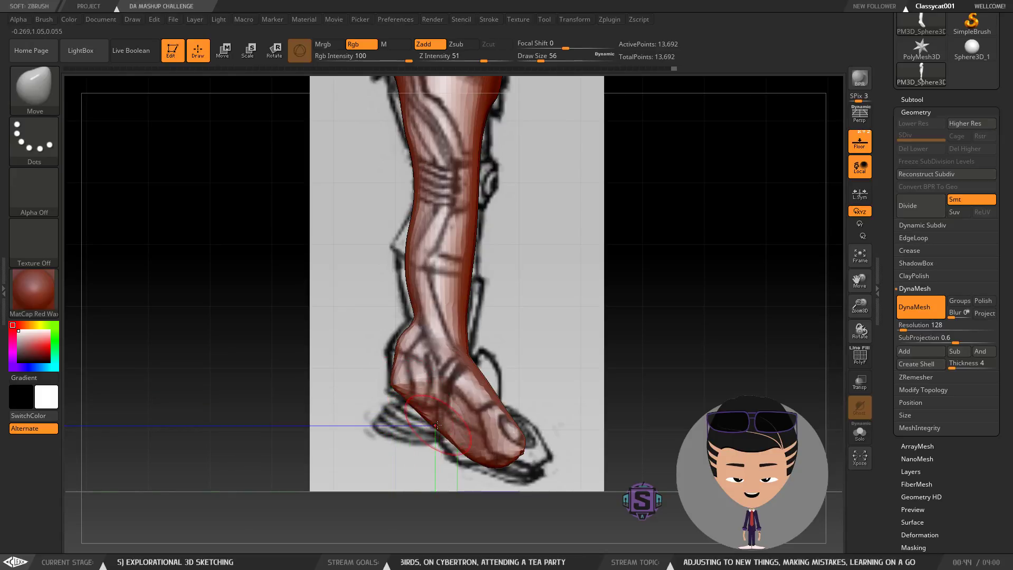
pyautogui.press('s')
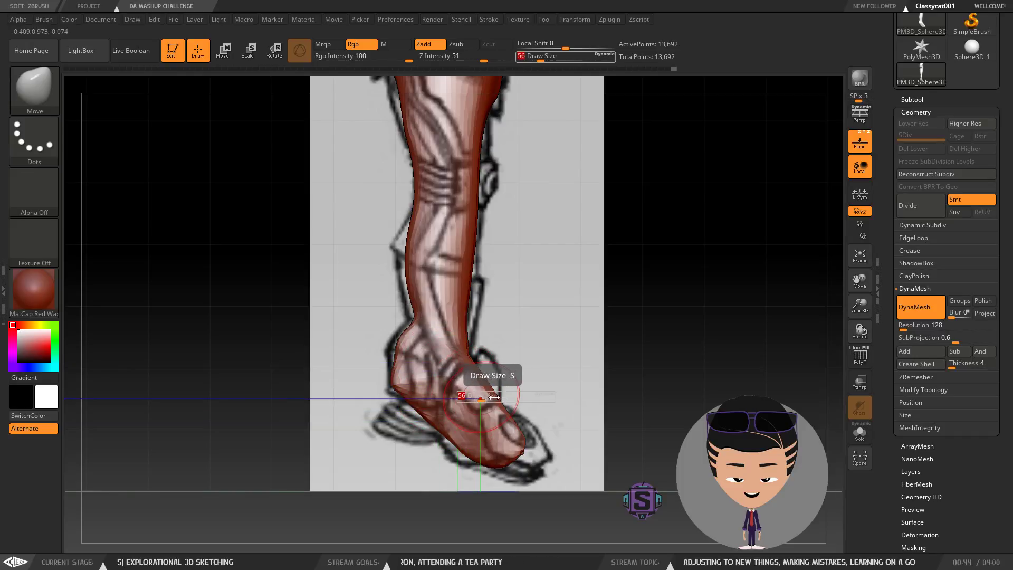
pyautogui.press('s')
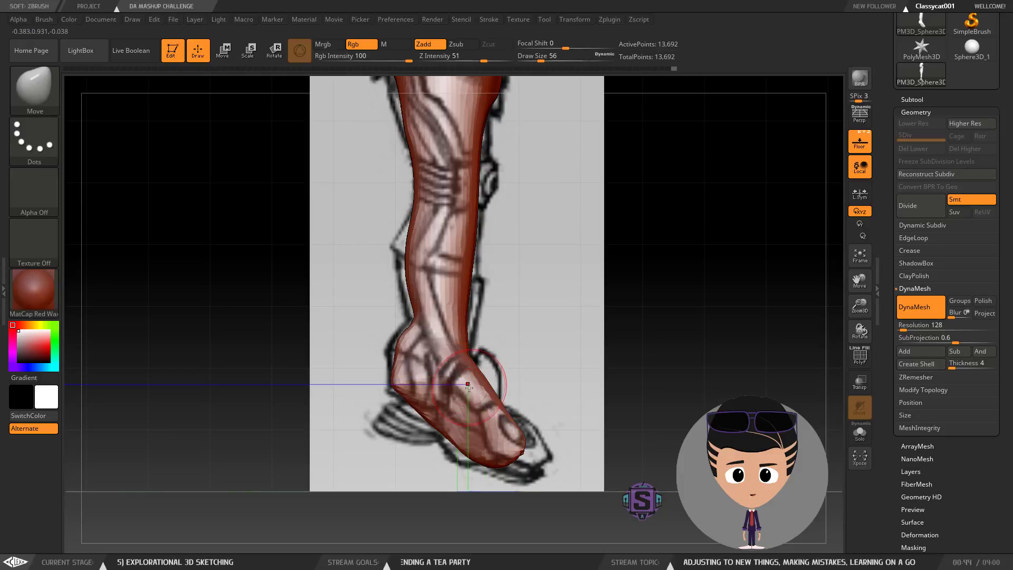
pyautogui.press('s')
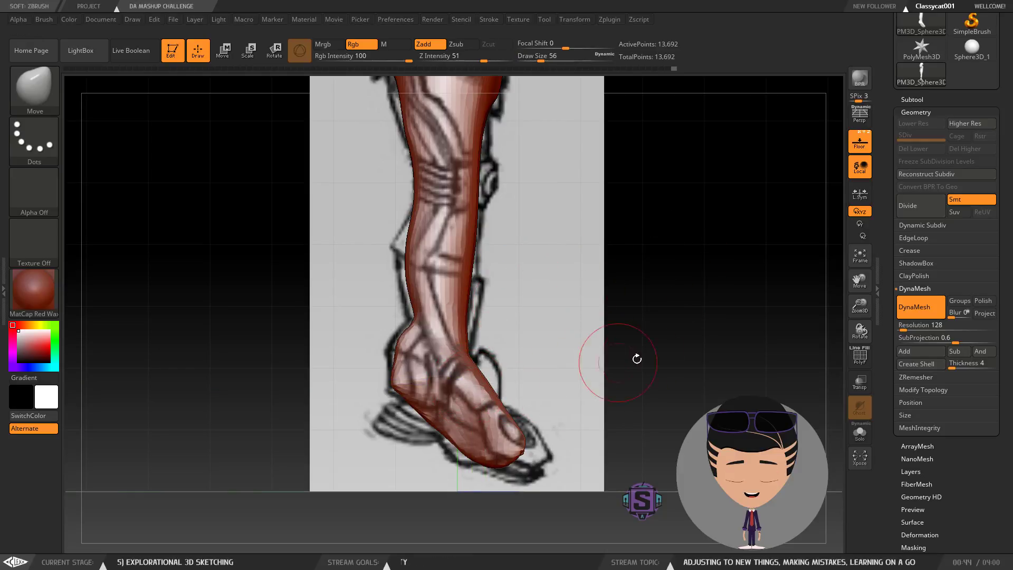
# Step: Set the Move brush size to 77 and pull both soles down to the foot outlines in the front sketch
pyautogui.moveTo(685, 359); pyautogui.dragTo(660, 354)
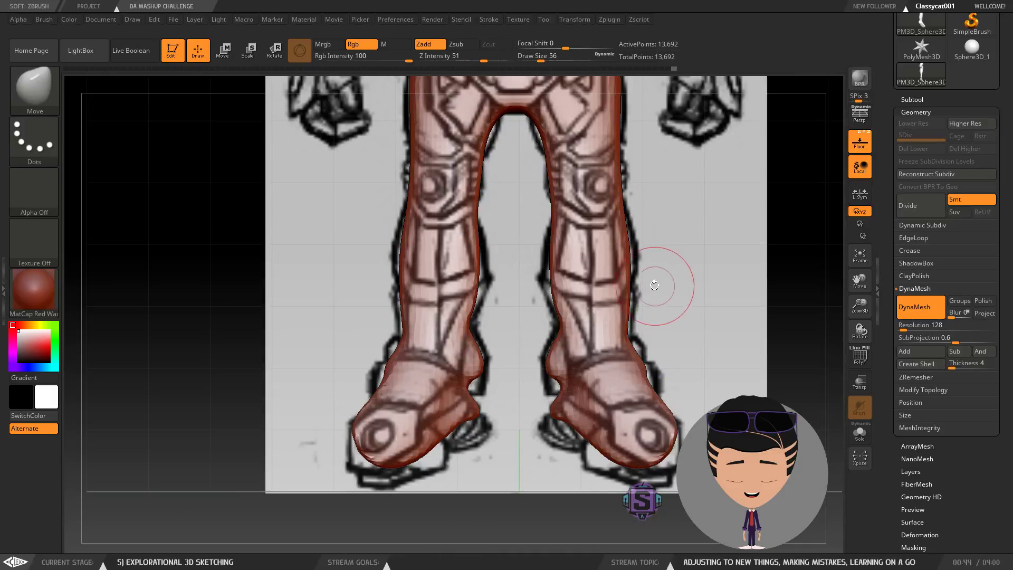
pyautogui.moveTo(510, 433)
pyautogui.keyDown('alt'); pyautogui.mouseDown()
pyautogui.moveTo(487, 355)
pyautogui.moveTo(485, 369)
pyautogui.mouseUp(); pyautogui.keyUp('alt')
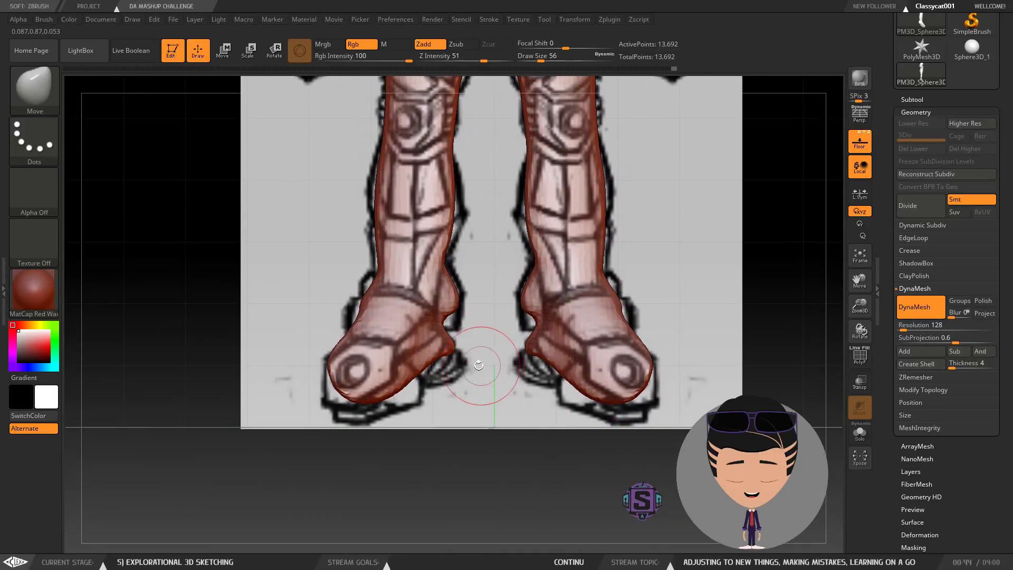
pyautogui.press('s')
pyautogui.moveTo(421, 371); pyautogui.dragTo(418, 403)
pyautogui.moveTo(341, 391)
pyautogui.mouseDown()
pyautogui.moveTo(377, 420)
pyautogui.moveTo(366, 428)
pyautogui.mouseUp()
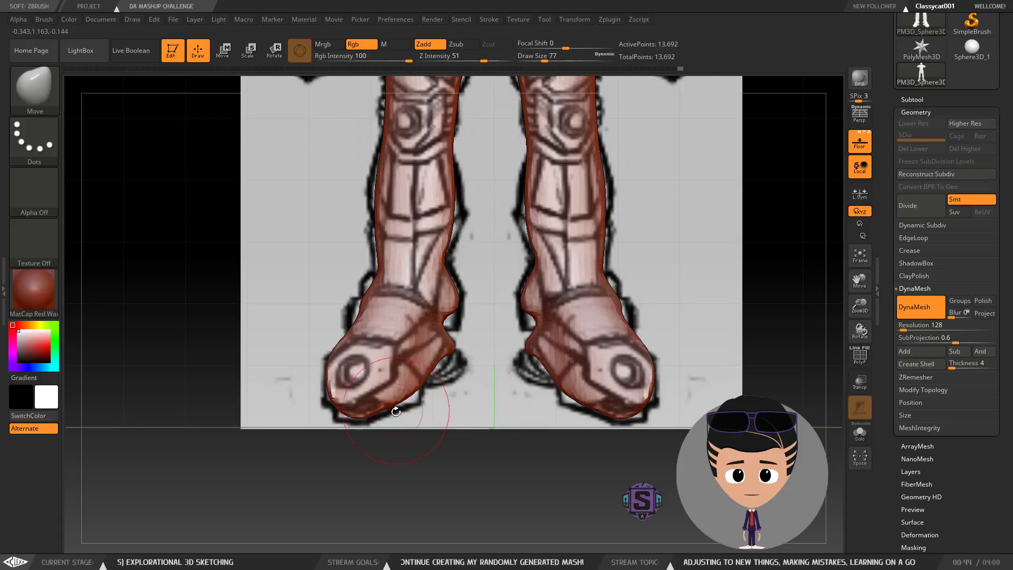
# Step: Fit the feet's inner edges and heels to the front sketch, using Move brush size 35 for the heels, and remesh with DynaMesh
pyautogui.moveTo(409, 395)
pyautogui.mouseDown()
pyautogui.moveTo(410, 405)
pyautogui.moveTo(417, 383)
pyautogui.mouseUp()
pyautogui.press('s')
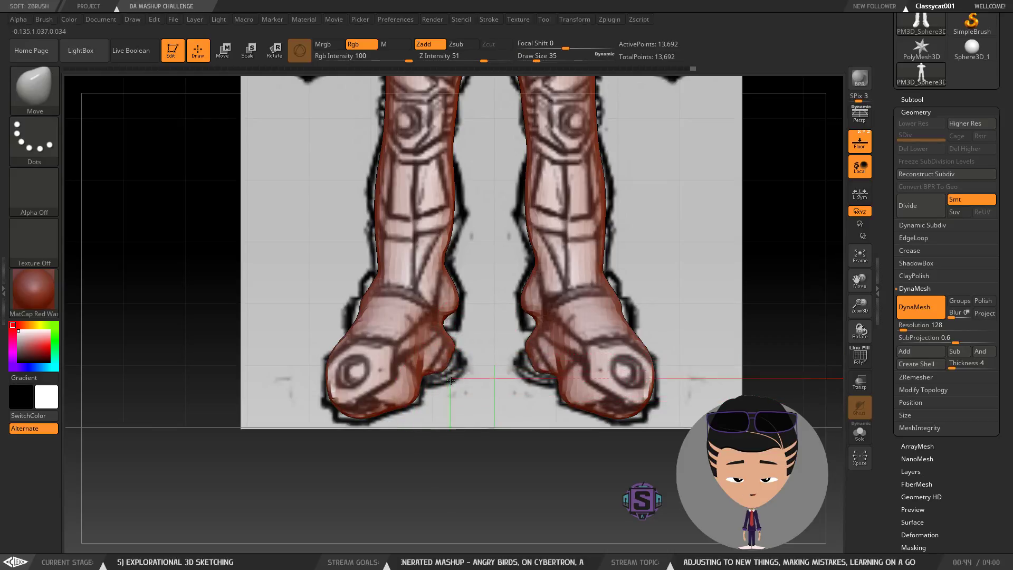
pyautogui.moveTo(452, 350)
pyautogui.mouseDown()
pyautogui.moveTo(441, 384)
pyautogui.moveTo(508, 432)
pyautogui.mouseUp()
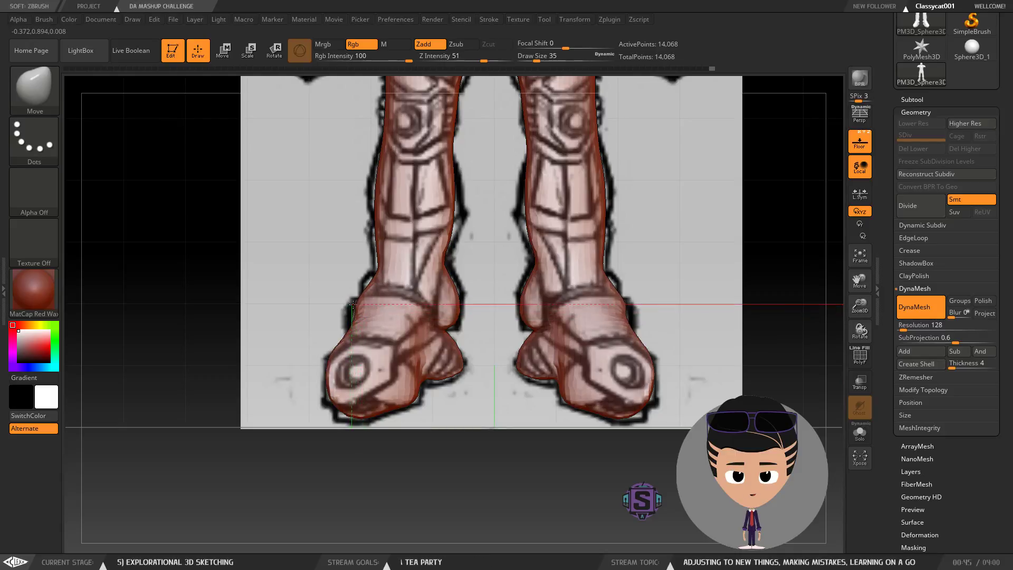
# Step: Set the Move brush size to 87 and widen the feet's forms from an angled side view
pyautogui.moveTo(295, 315); pyautogui.dragTo(530, 327)
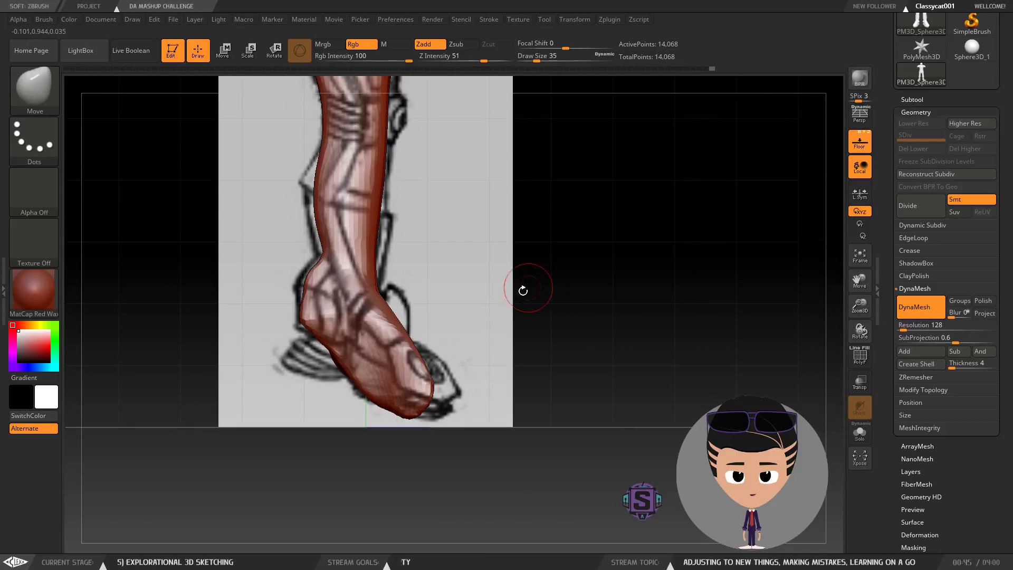
pyautogui.moveTo(355, 351); pyautogui.dragTo(520, 346)
pyautogui.keyDown('ctrl'); pyautogui.moveTo(515, 346); pyautogui.dragTo(488, 327, button='right'); pyautogui.keyUp('ctrl')
pyautogui.moveTo(345, 328)
pyautogui.mouseDown()
pyautogui.moveTo(403, 347)
pyautogui.moveTo(517, 349)
pyautogui.moveTo(504, 349)
pyautogui.moveTo(460, 408)
pyautogui.moveTo(516, 373)
pyautogui.moveTo(384, 306)
pyautogui.mouseUp()
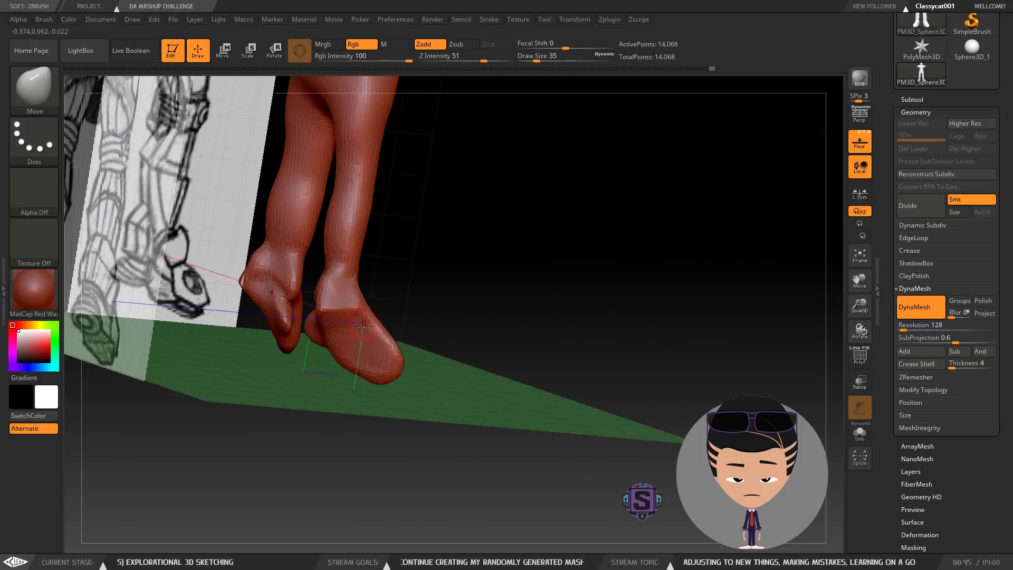
pyautogui.press('s')
pyautogui.moveTo(453, 344); pyautogui.dragTo(460, 347)
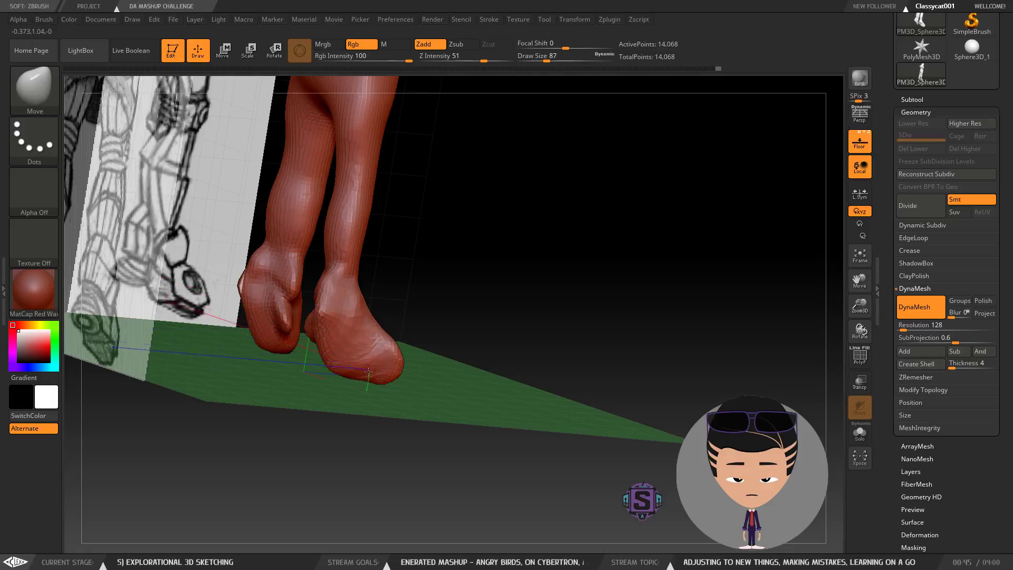
# Step: Round out the volume of the feet and ankles from several angles and remesh the body with DynaMesh
pyautogui.moveTo(416, 335); pyautogui.dragTo(343, 357)
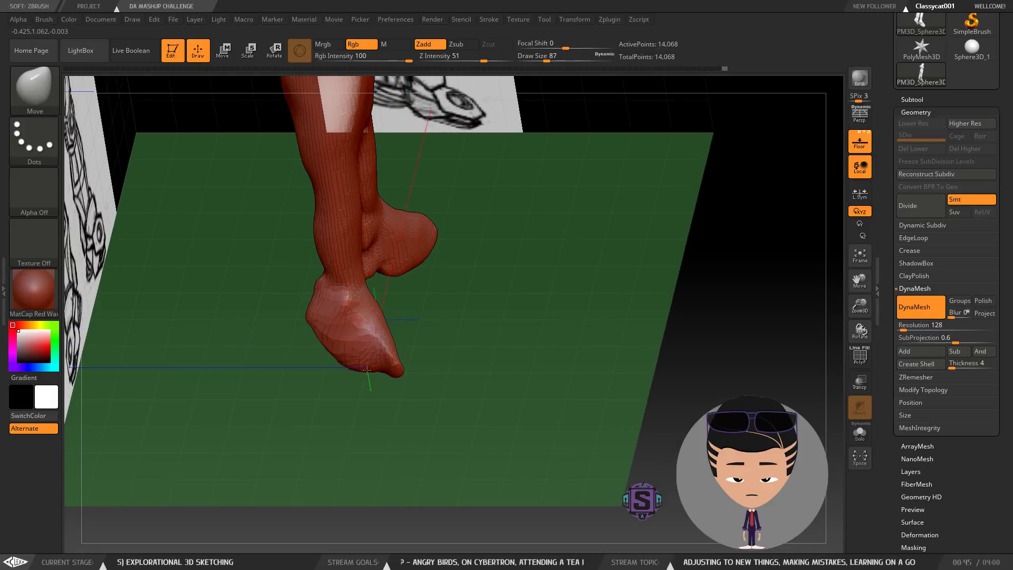
pyautogui.moveTo(362, 334); pyautogui.dragTo(356, 319)
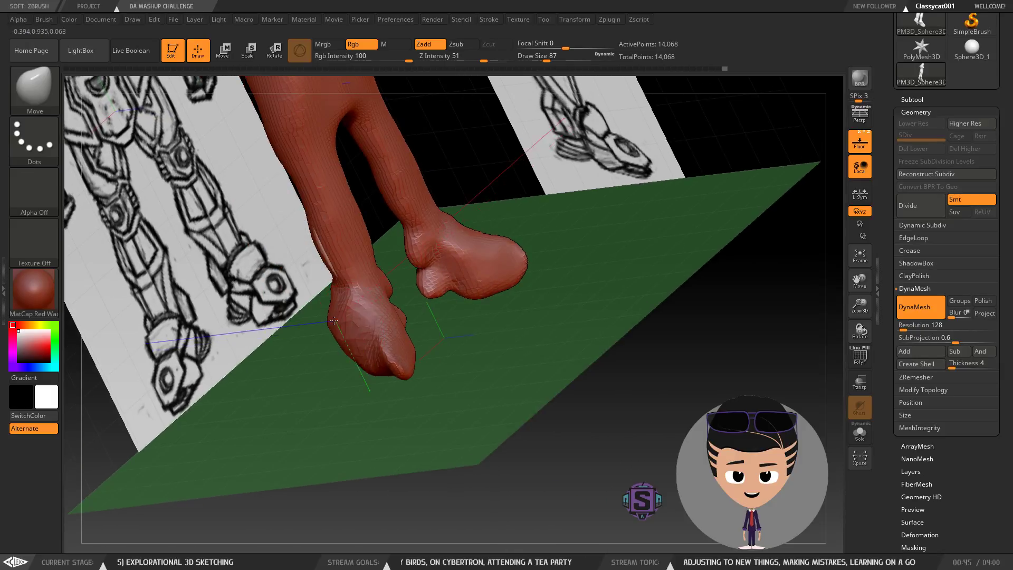
pyautogui.moveTo(342, 323)
pyautogui.mouseDown(button='right')
pyautogui.moveTo(307, 317)
pyautogui.moveTo(440, 314)
pyautogui.moveTo(324, 315)
pyautogui.mouseUp(button='right')
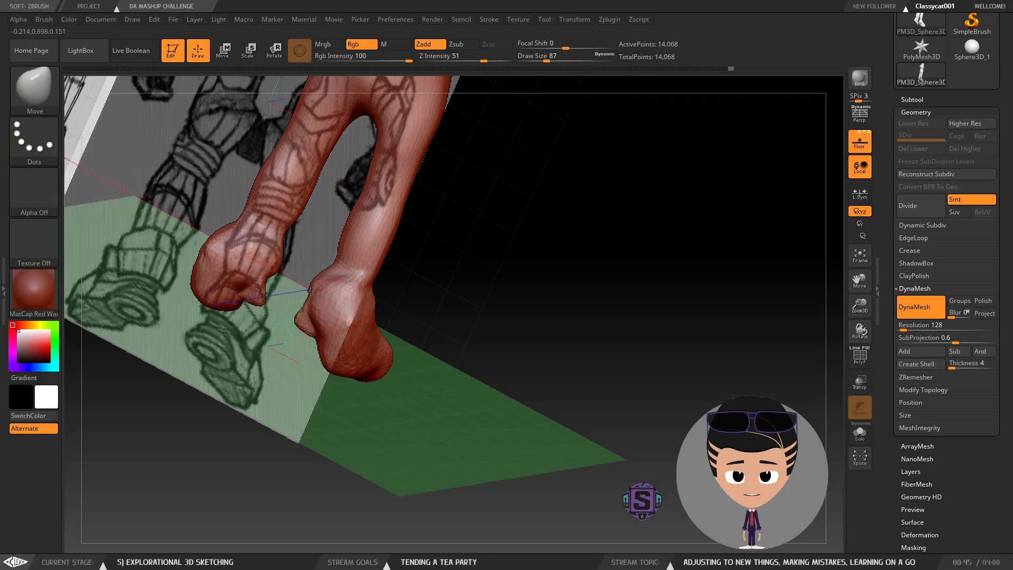
pyautogui.moveTo(351, 304)
pyautogui.mouseDown(button='right')
pyautogui.moveTo(475, 285)
pyautogui.moveTo(433, 300)
pyautogui.moveTo(475, 287)
pyautogui.moveTo(459, 278)
pyautogui.moveTo(453, 323)
pyautogui.moveTo(402, 337)
pyautogui.moveTo(383, 309)
pyautogui.moveTo(446, 298)
pyautogui.moveTo(429, 304)
pyautogui.moveTo(438, 269)
pyautogui.moveTo(428, 257)
pyautogui.moveTo(508, 270)
pyautogui.moveTo(430, 265)
pyautogui.mouseUp(button='right')
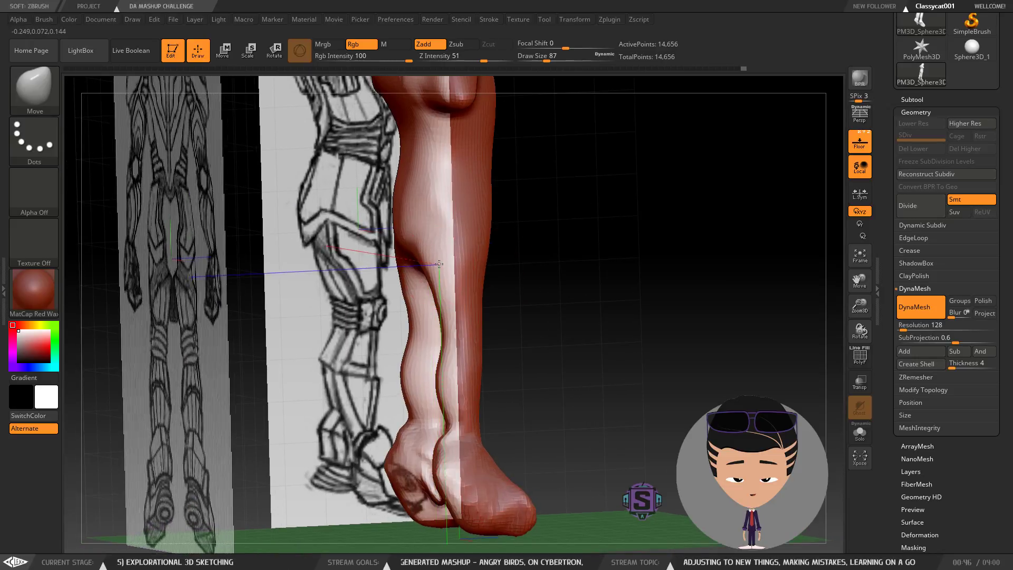
# Step: Shape and smooth the body around the crotch and buttocks
pyautogui.moveTo(507, 265)
pyautogui.mouseDown(button='right')
pyautogui.moveTo(438, 248)
pyautogui.moveTo(425, 237)
pyautogui.moveTo(443, 232)
pyautogui.moveTo(430, 239)
pyautogui.moveTo(427, 217)
pyautogui.moveTo(445, 230)
pyautogui.moveTo(400, 227)
pyautogui.mouseUp(button='right')
pyautogui.press('shift')
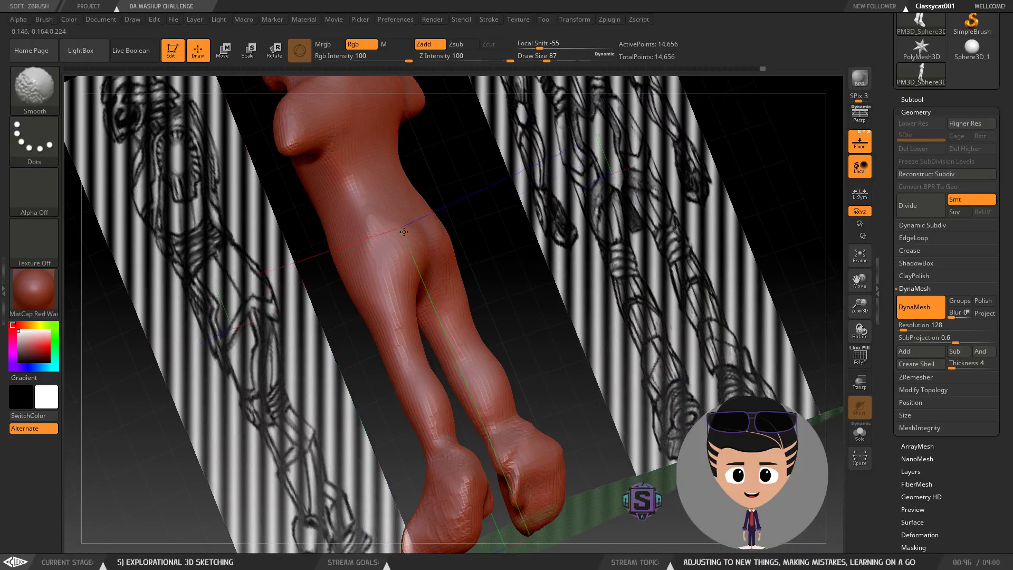
pyautogui.moveTo(498, 188)
pyautogui.mouseDown(button='right')
pyautogui.moveTo(451, 257)
pyautogui.moveTo(463, 267)
pyautogui.moveTo(459, 301)
pyautogui.moveTo(479, 304)
pyautogui.mouseUp(button='right')
pyautogui.press('shift')
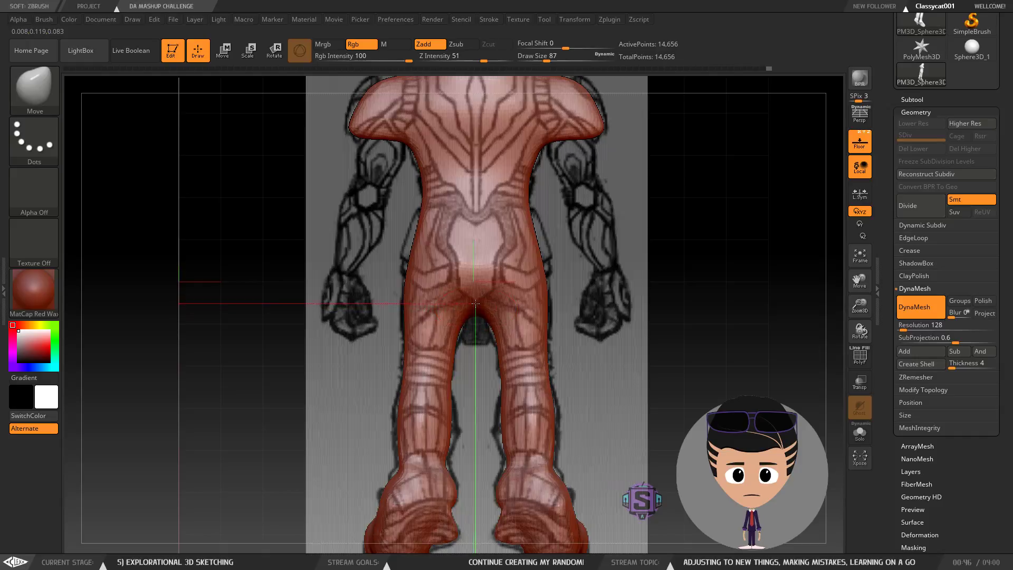
# Step: Set the Move brush size to 68, pull the upper arms down from the shoulders to match the back sketch, and remesh with DynaMesh
pyautogui.keyDown('alt'); pyautogui.moveTo(476, 250); pyautogui.dragTo(456, 316, button='right'); pyautogui.keyUp('alt')
pyautogui.keyDown('alt'); pyautogui.moveTo(493, 354); pyautogui.dragTo(477, 375, button='right'); pyautogui.keyUp('alt')
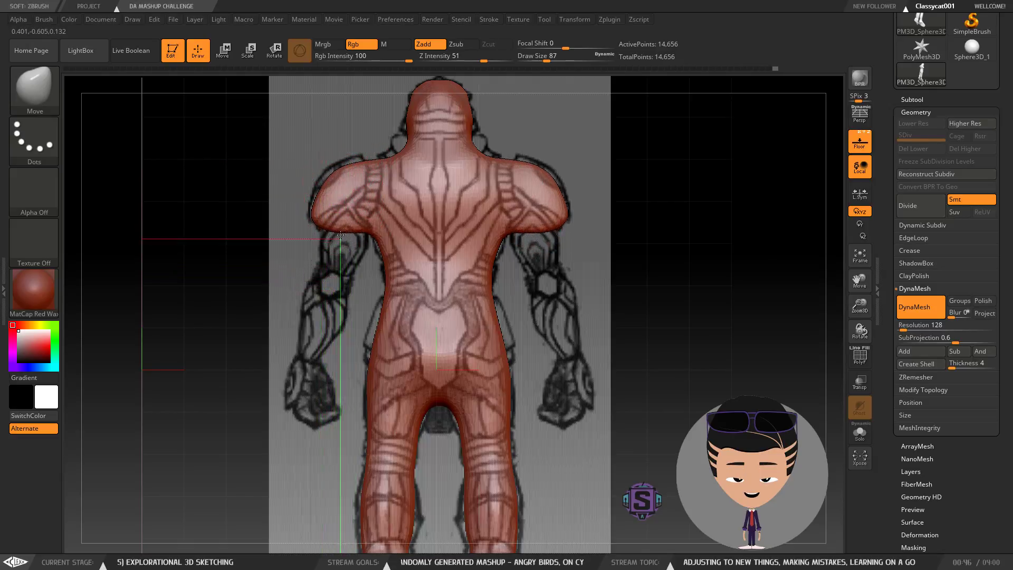
pyautogui.press('s')
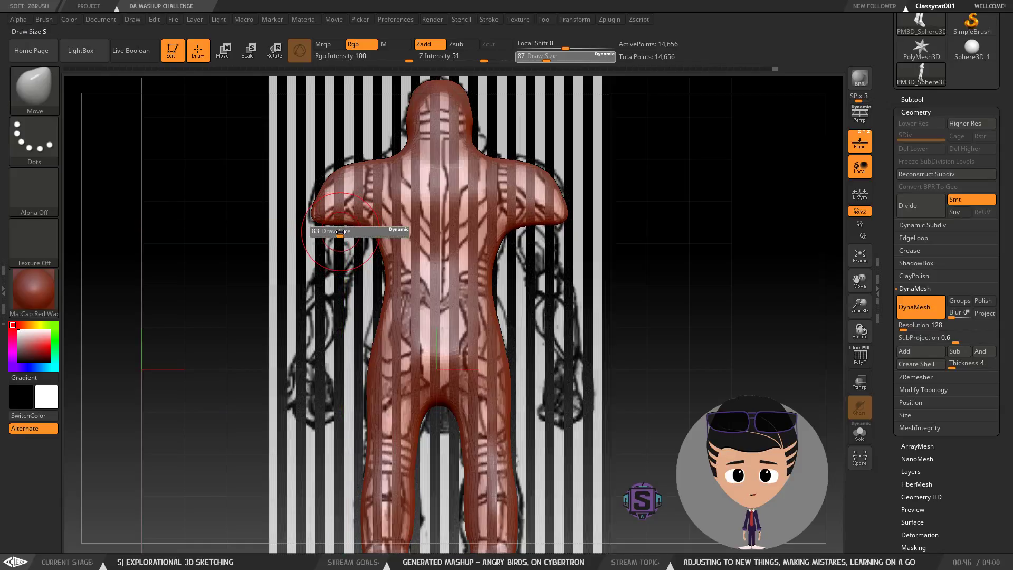
pyautogui.moveTo(338, 232)
pyautogui.mouseDown()
pyautogui.moveTo(340, 305)
pyautogui.moveTo(341, 294)
pyautogui.mouseUp()
pyautogui.moveTo(338, 258)
pyautogui.mouseDown()
pyautogui.moveTo(338, 281)
pyautogui.moveTo(323, 267)
pyautogui.mouseUp()
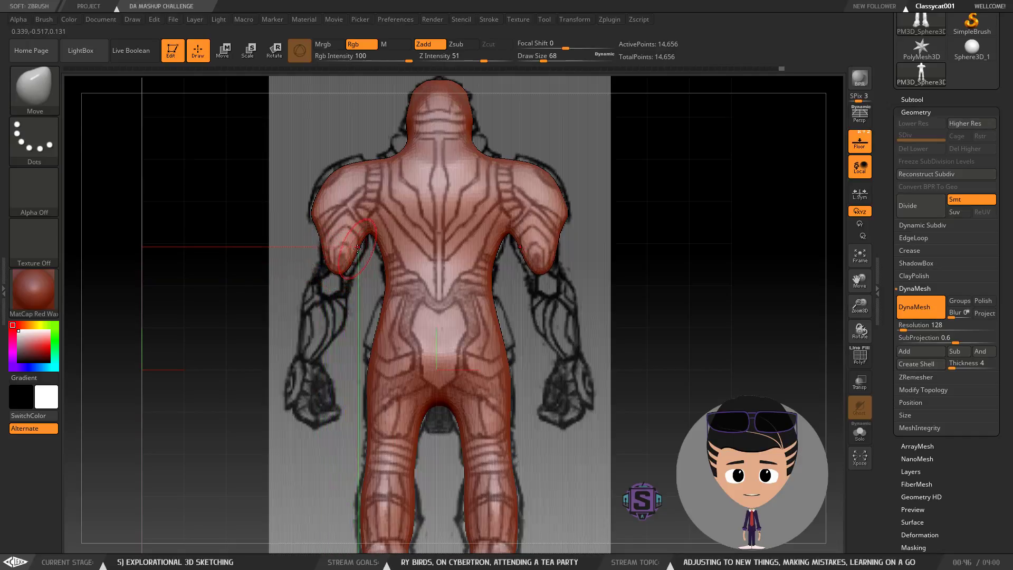
pyautogui.keyDown('ctrl'); pyautogui.moveTo(197, 243); pyautogui.dragTo(217, 292); pyautogui.keyUp('ctrl')
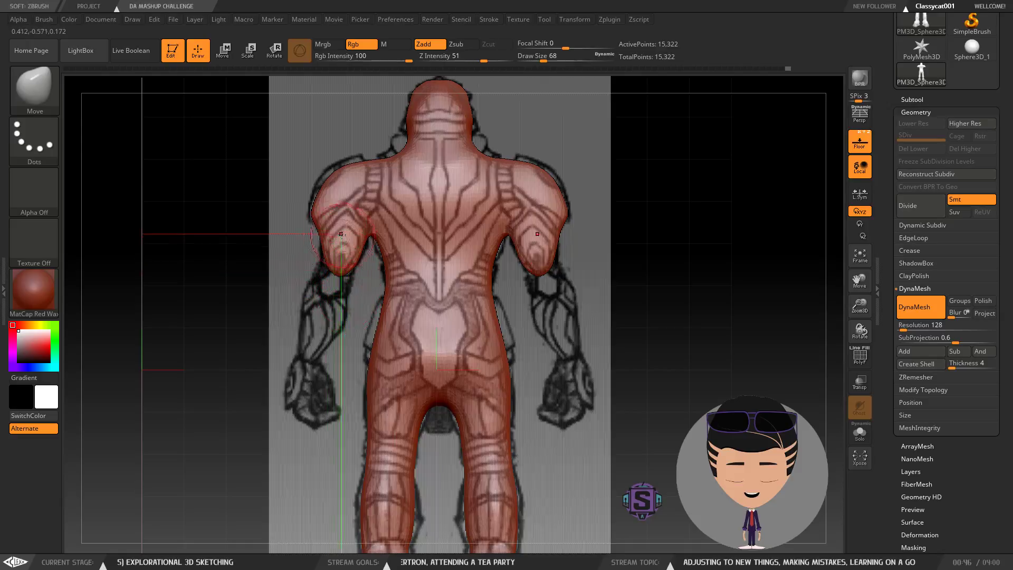
# Step: Extend both arms past the elbows into the forearms along the back sketch and remesh with DynaMesh
pyautogui.moveTo(341, 317)
pyautogui.keyDown('alt'); pyautogui.mouseDown()
pyautogui.moveTo(373, 250)
pyautogui.moveTo(363, 220)
pyautogui.moveTo(345, 263)
pyautogui.moveTo(338, 242)
pyautogui.moveTo(323, 246)
pyautogui.moveTo(362, 270)
pyautogui.mouseUp(); pyautogui.keyUp('alt')
pyautogui.keyDown('ctrl'); pyautogui.moveTo(274, 209); pyautogui.dragTo(261, 219); pyautogui.keyUp('ctrl')
pyautogui.moveTo(343, 249); pyautogui.dragTo(354, 253)
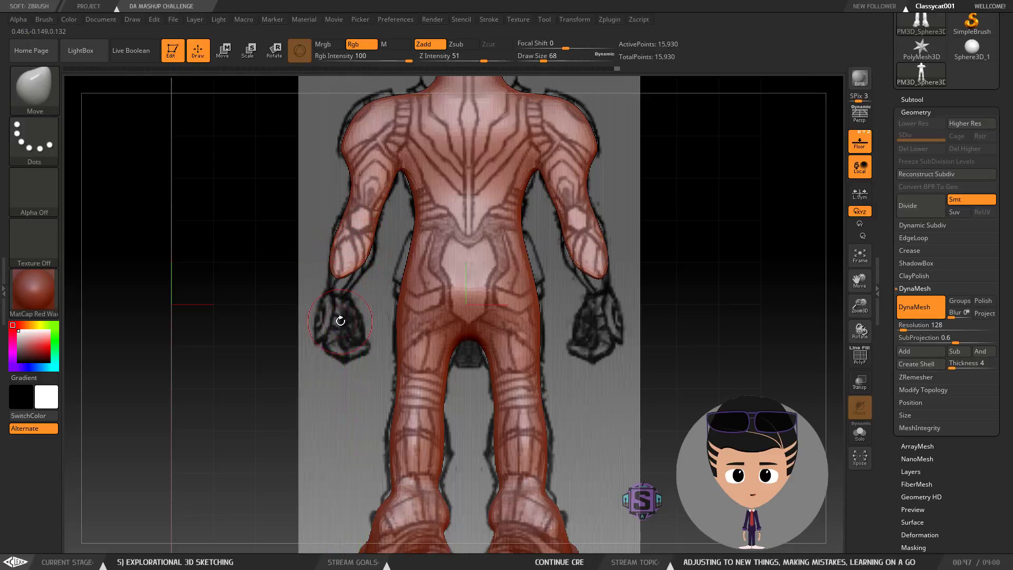
# Step: Stretch the forearms down toward the wrists of the back sketch
pyautogui.press('b')
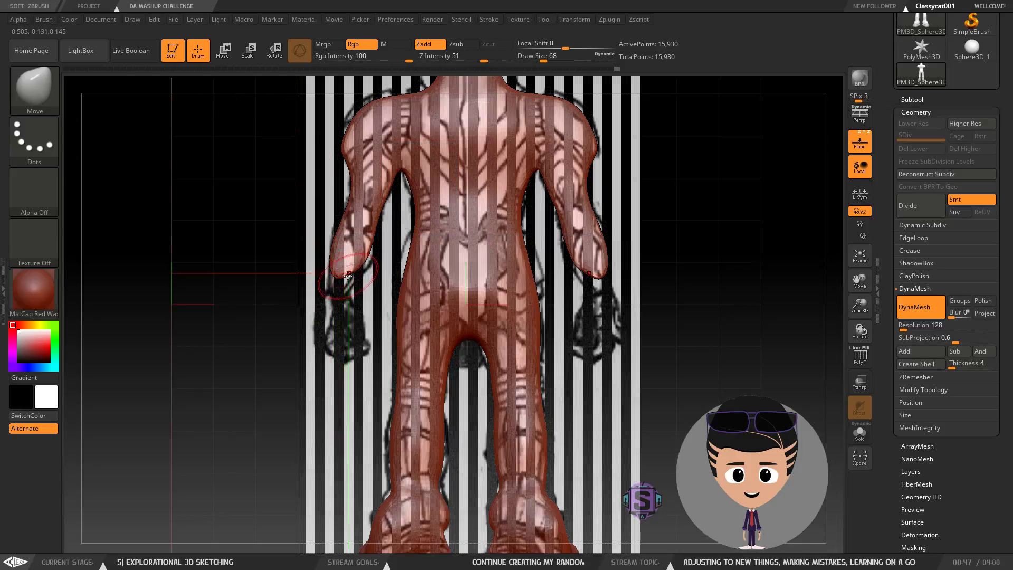
pyautogui.moveTo(348, 273); pyautogui.dragTo(339, 312)
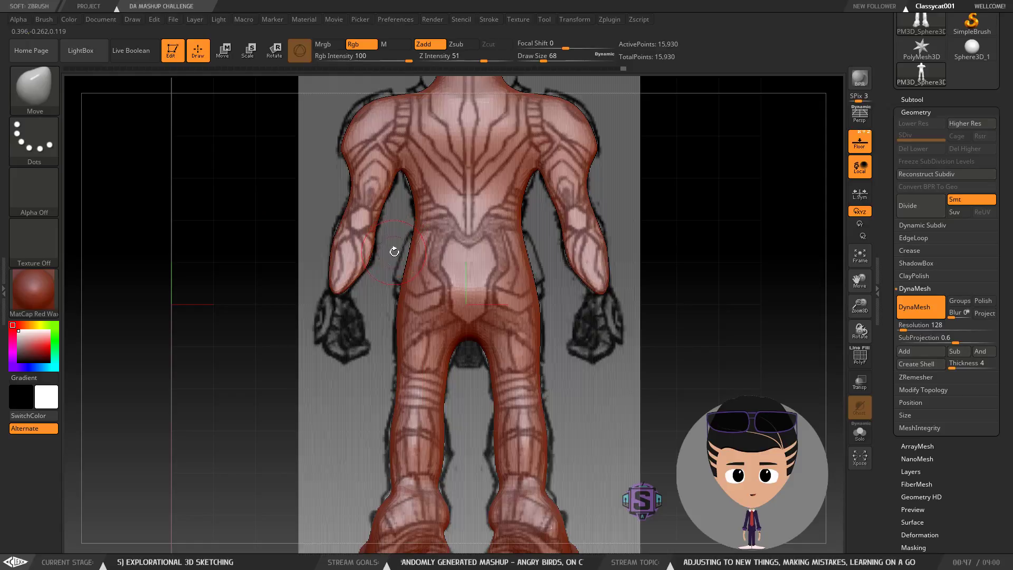
pyautogui.moveTo(350, 297); pyautogui.dragTo(309, 310)
# Step: Lengthen the arms past the wrists into the hand area of the back sketch, remeshing with DynaMesh between pulls
pyautogui.rightClick(308, 311)
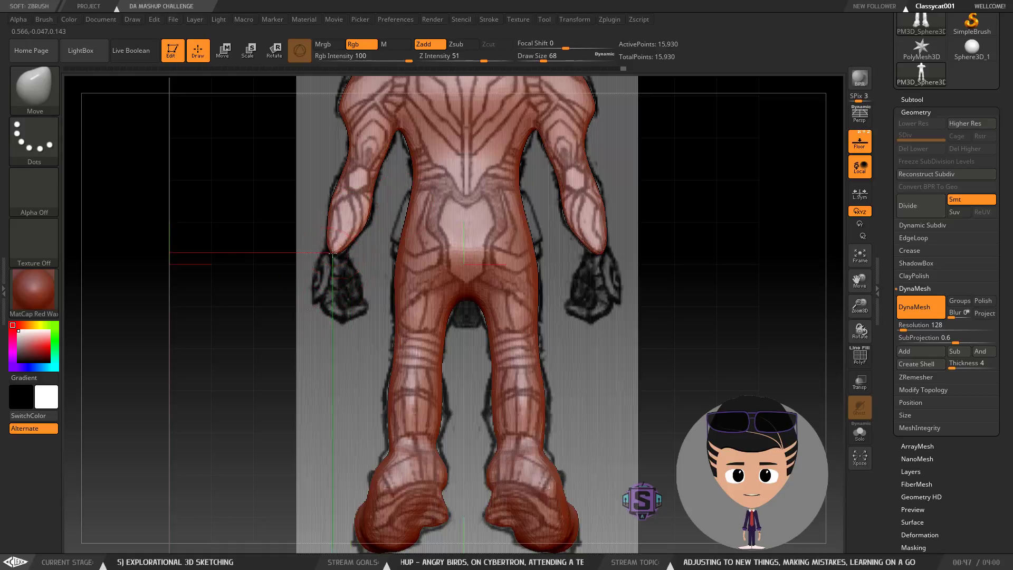
pyautogui.moveTo(335, 262); pyautogui.dragTo(331, 280)
pyautogui.keyDown('ctrl'); pyautogui.moveTo(200, 258); pyautogui.dragTo(264, 358); pyautogui.keyUp('ctrl')
pyautogui.moveTo(331, 268)
pyautogui.mouseDown()
pyautogui.moveTo(341, 288)
pyautogui.moveTo(318, 301)
pyautogui.mouseUp()
pyautogui.keyDown('ctrl'); pyautogui.moveTo(193, 271); pyautogui.dragTo(216, 341); pyautogui.keyUp('ctrl')
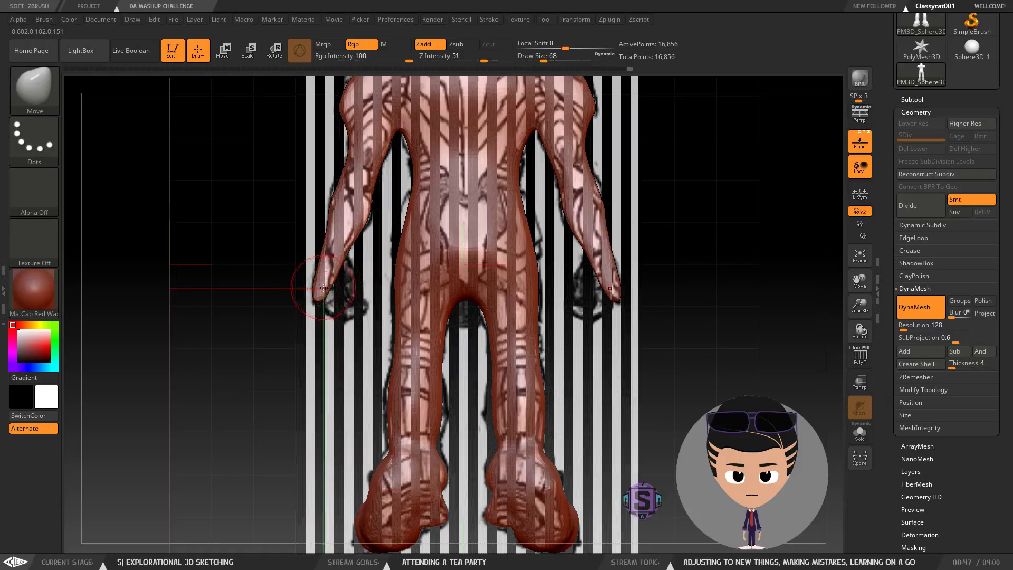
# Step: Refine the shoulder and upper arm of the base mesh against the side sketch
pyautogui.moveTo(374, 260); pyautogui.dragTo(312, 248)
pyautogui.keyDown('alt'); pyautogui.moveTo(413, 220); pyautogui.dragTo(485, 323); pyautogui.keyUp('alt')
pyautogui.moveTo(476, 248); pyautogui.dragTo(464, 242)
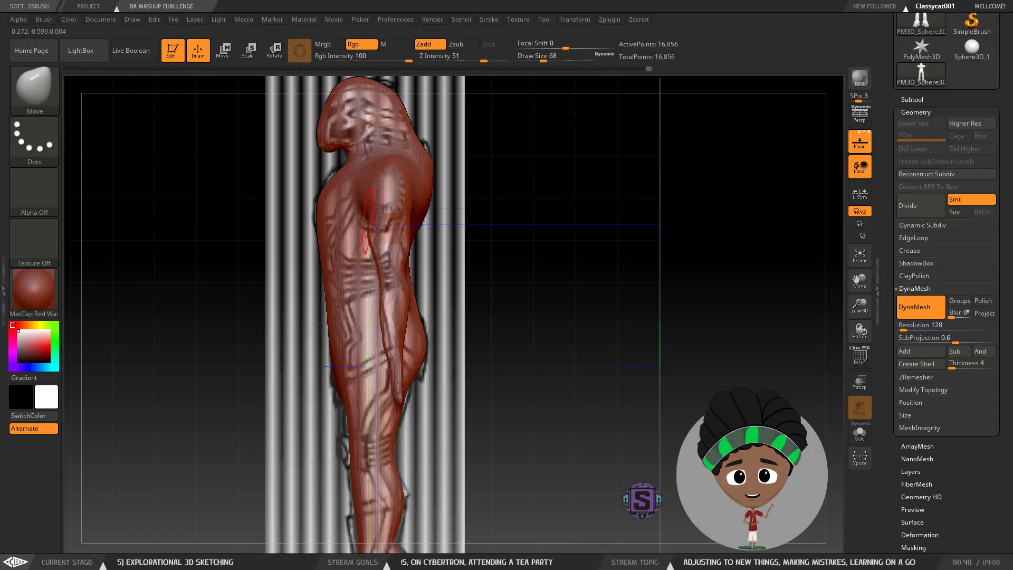
pyautogui.press('shift')
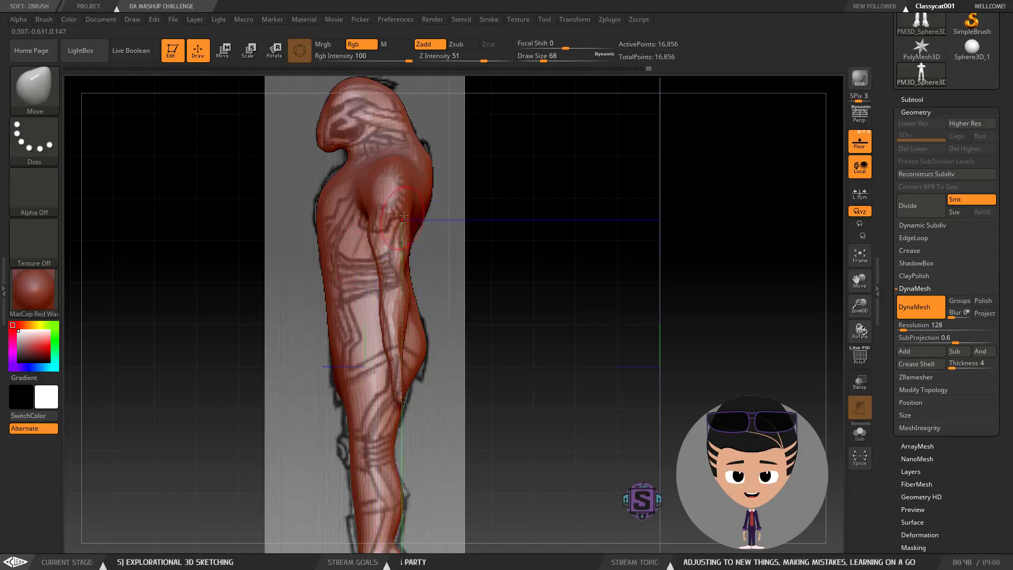
pyautogui.moveTo(427, 280)
pyautogui.mouseDown()
pyautogui.moveTo(482, 274)
pyautogui.moveTo(539, 228)
pyautogui.moveTo(514, 296)
pyautogui.moveTo(487, 259)
pyautogui.mouseUp()
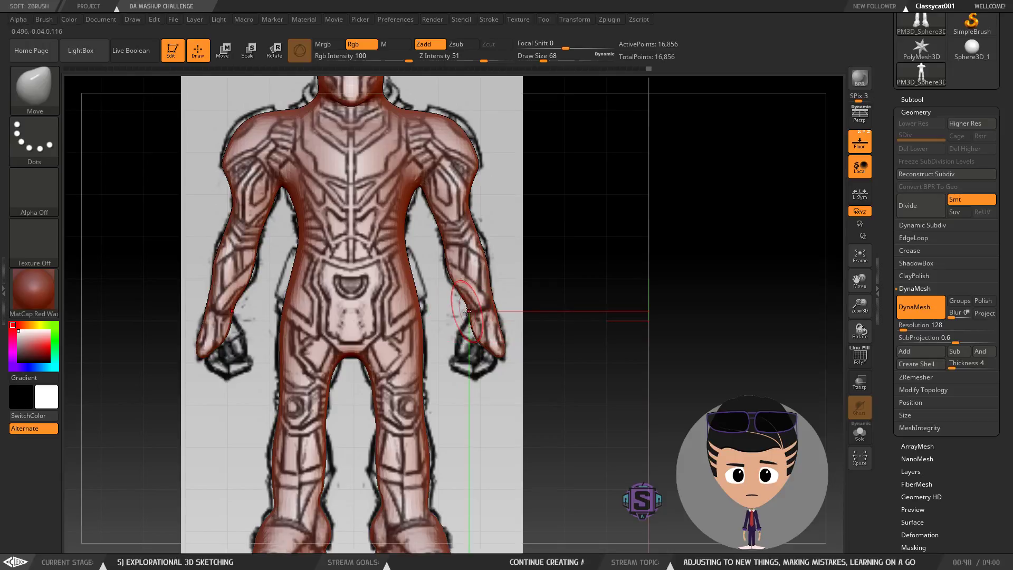
# Step: Pull the hands down and inward to fill the fists of the front sketch, and smooth them
pyautogui.moveTo(467, 343); pyautogui.dragTo(441, 355)
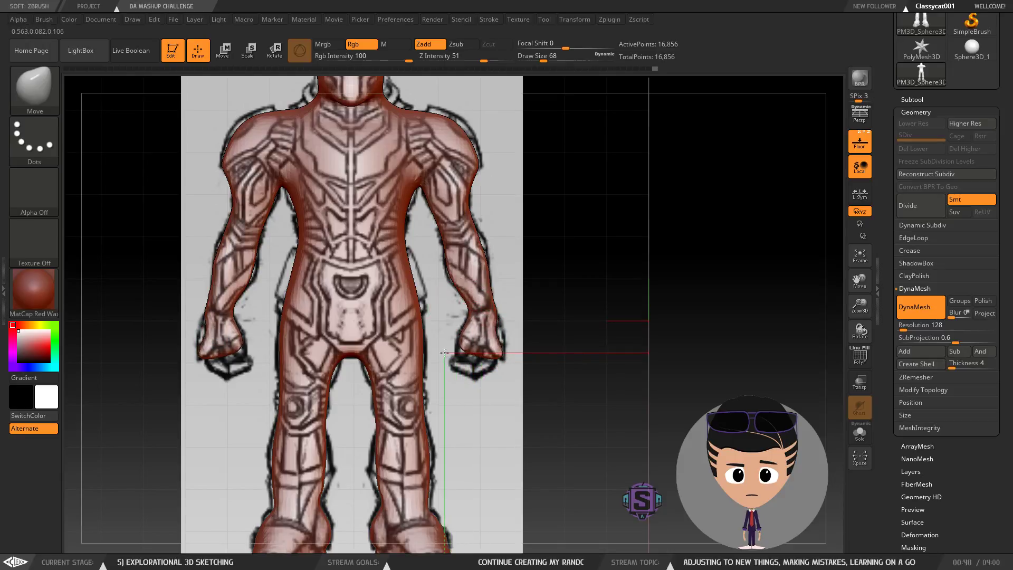
pyautogui.moveTo(497, 331); pyautogui.dragTo(506, 342)
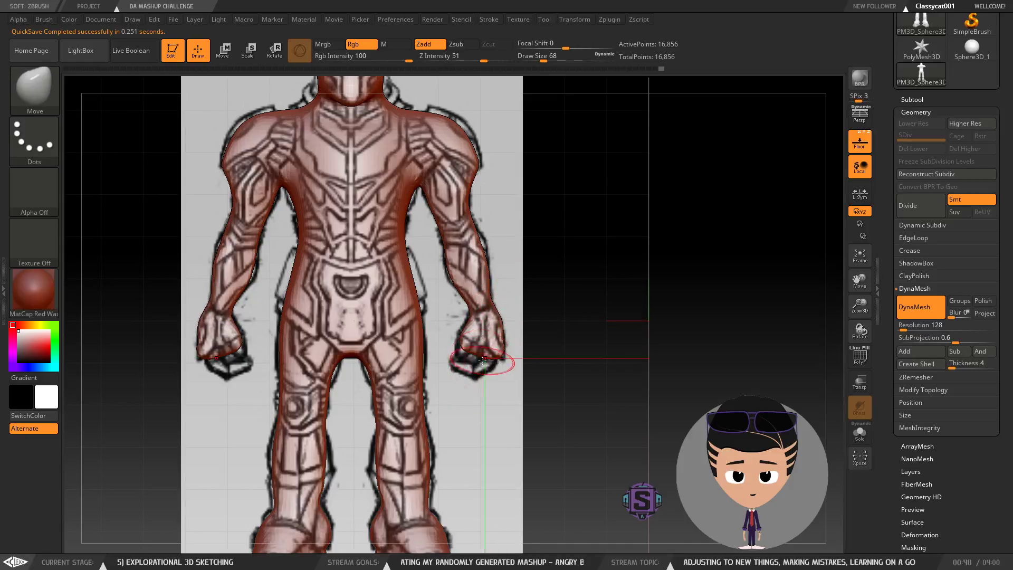
pyautogui.moveTo(482, 359)
pyautogui.mouseDown()
pyautogui.moveTo(474, 387)
pyautogui.moveTo(446, 371)
pyautogui.mouseUp()
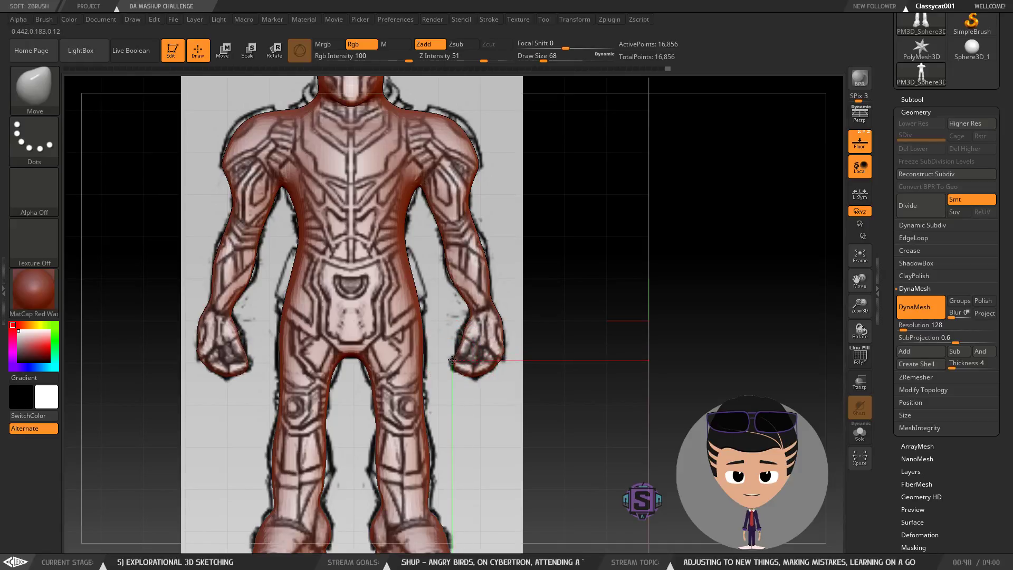
pyautogui.moveTo(461, 340)
pyautogui.keyDown('shift'); pyautogui.mouseDown()
pyautogui.moveTo(476, 364)
pyautogui.moveTo(452, 368)
pyautogui.mouseUp(); pyautogui.keyUp('shift')
# Step: Switch to the ClayBuildup brush at draw size 44 and build up volume on both fists
pyautogui.moveTo(502, 267)
pyautogui.keyDown('alt'); pyautogui.mouseDown()
pyautogui.moveTo(516, 325)
pyautogui.moveTo(522, 284)
pyautogui.mouseUp(); pyautogui.keyUp('alt')
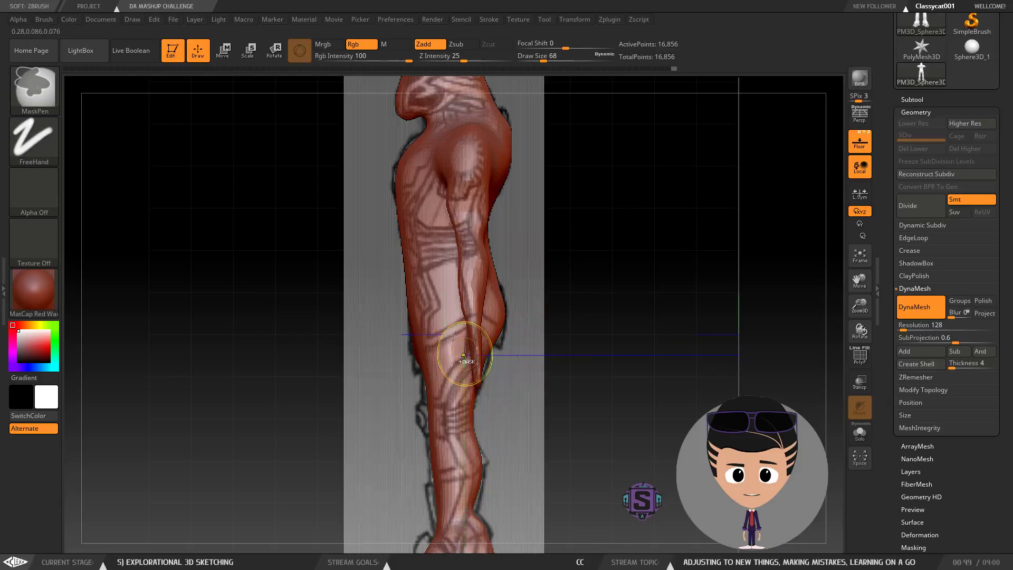
pyautogui.moveTo(416, 354); pyautogui.dragTo(303, 343)
pyautogui.moveTo(422, 352)
pyautogui.mouseDown()
pyautogui.moveTo(567, 348)
pyautogui.moveTo(530, 344)
pyautogui.mouseUp()
pyautogui.press('b')
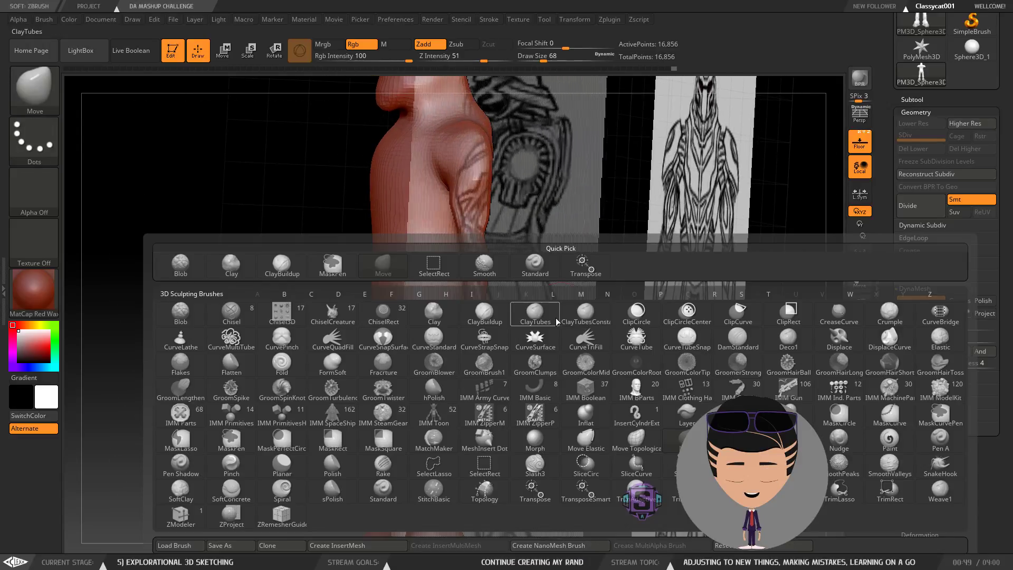
pyautogui.click(286, 273)
pyautogui.moveTo(491, 346); pyautogui.dragTo(565, 344)
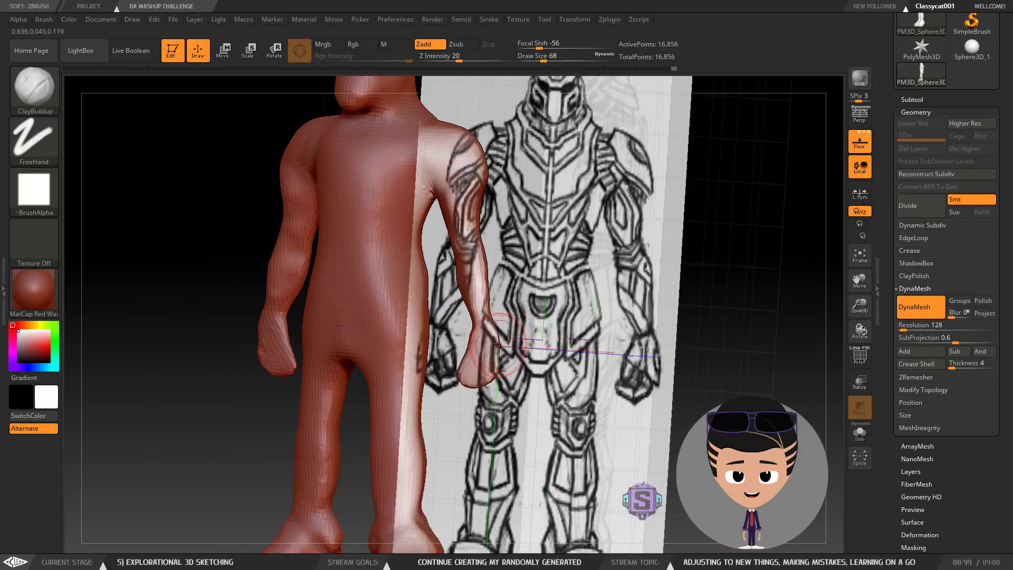
pyautogui.press('s')
pyautogui.moveTo(481, 359)
pyautogui.mouseDown()
pyautogui.moveTo(474, 354)
pyautogui.moveTo(485, 350)
pyautogui.moveTo(486, 376)
pyautogui.moveTo(482, 357)
pyautogui.mouseUp()
pyautogui.moveTo(622, 364); pyautogui.dragTo(488, 355)
pyautogui.moveTo(488, 355); pyautogui.dragTo(525, 356, button='right')
pyautogui.press('space')
pyautogui.moveTo(479, 341)
pyautogui.mouseDown()
pyautogui.moveTo(492, 375)
pyautogui.moveTo(484, 338)
pyautogui.mouseUp()
pyautogui.moveTo(596, 348); pyautogui.dragTo(462, 353, button='right')
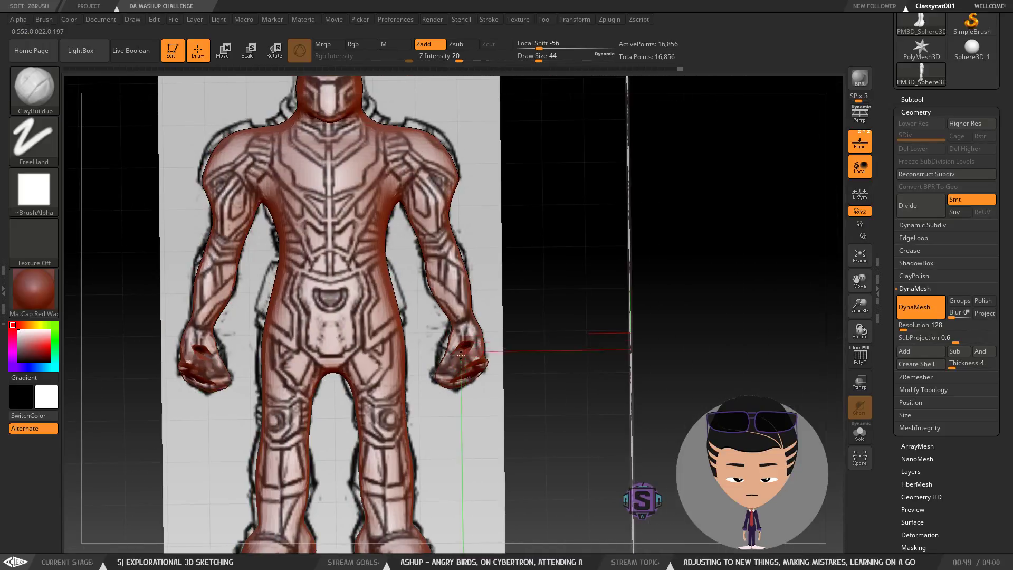
# Step: Remesh with DynaMesh and smooth the built-up clay on the hands and wrists, then remesh again
pyautogui.moveTo(546, 343); pyautogui.dragTo(406, 335, button='right')
pyautogui.press('ctrl')
pyautogui.keyDown('ctrl'); pyautogui.moveTo(396, 330); pyautogui.dragTo(417, 412); pyautogui.keyUp('ctrl')
pyautogui.moveTo(465, 323); pyautogui.dragTo(597, 334, button='right')
pyautogui.moveTo(476, 343)
pyautogui.keyDown('shift'); pyautogui.mouseDown()
pyautogui.moveTo(463, 364)
pyautogui.moveTo(449, 275)
pyautogui.moveTo(452, 288)
pyautogui.moveTo(466, 269)
pyautogui.mouseUp(); pyautogui.keyUp('shift')
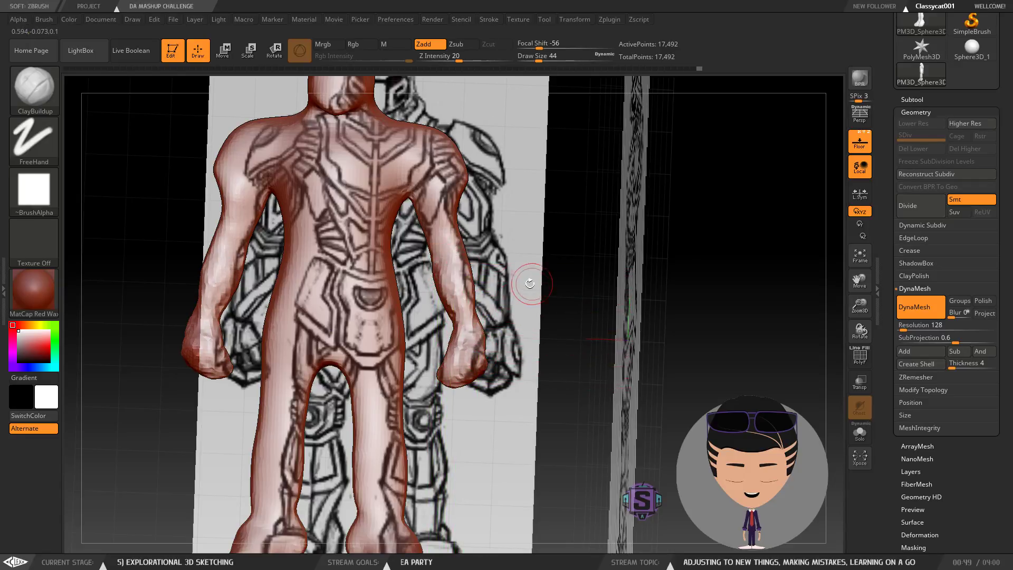
pyautogui.moveTo(569, 340); pyautogui.dragTo(595, 346)
pyautogui.keyDown('ctrl'); pyautogui.moveTo(530, 320); pyautogui.dragTo(485, 355); pyautogui.keyUp('ctrl')
# Step: Smooth the forearm, wrist and fist in side view to slim their profile
pyautogui.moveTo(524, 346)
pyautogui.keyDown('shift'); pyautogui.mouseDown(button='right')
pyautogui.moveTo(537, 316)
pyautogui.moveTo(464, 393)
pyautogui.mouseUp(button='right'); pyautogui.keyUp('shift')
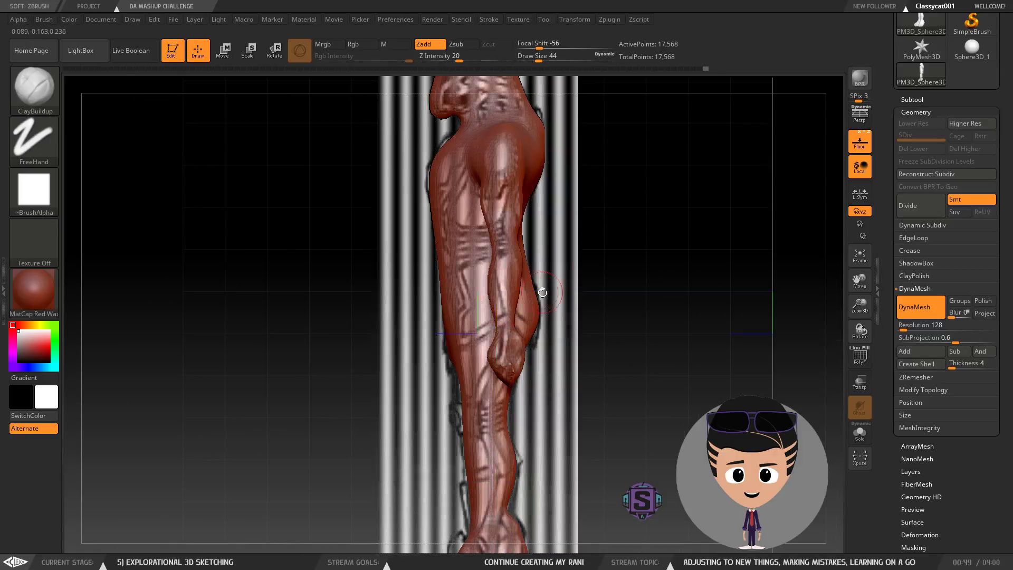
pyautogui.press('shift')
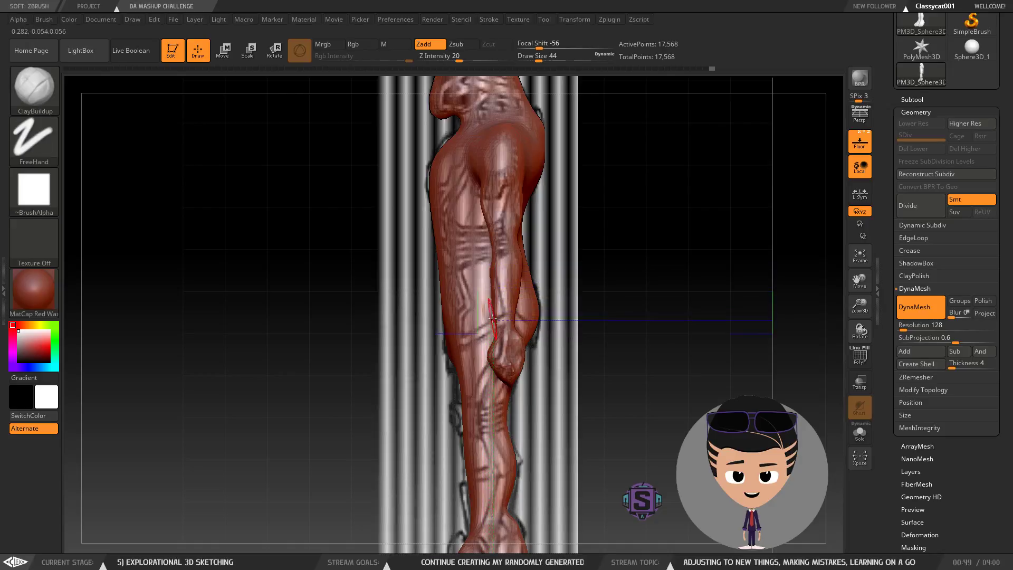
pyautogui.press('shift')
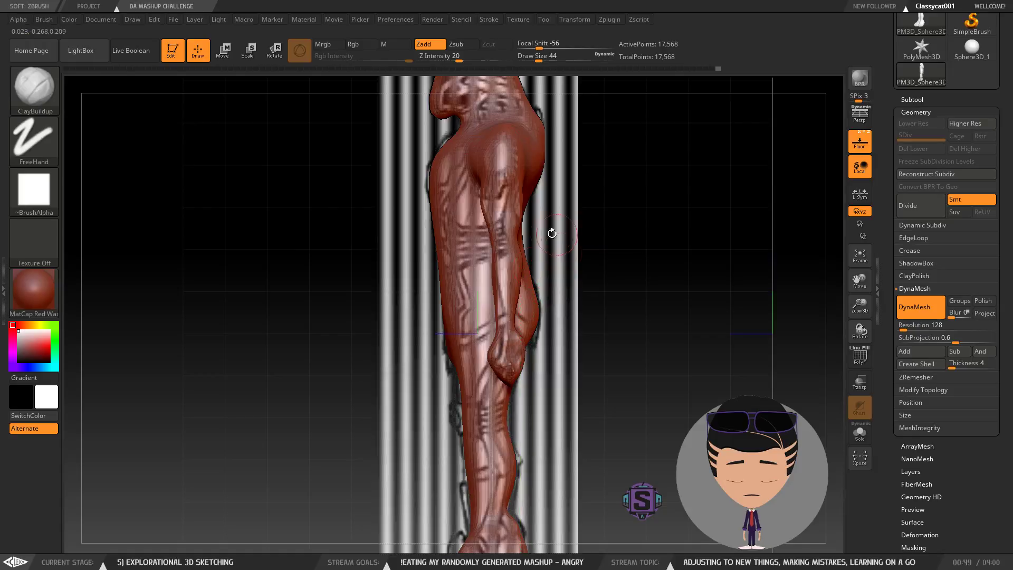
pyautogui.keyDown('alt'); pyautogui.moveTo(560, 237); pyautogui.dragTo(555, 318); pyautogui.keyUp('alt')
pyautogui.keyDown('alt'); pyautogui.moveTo(539, 421); pyautogui.dragTo(542, 300); pyautogui.keyUp('alt')
pyautogui.moveTo(546, 341)
pyautogui.mouseDown()
pyautogui.moveTo(502, 324)
pyautogui.moveTo(524, 237)
pyautogui.moveTo(566, 267)
pyautogui.mouseUp()
pyautogui.press('shift')
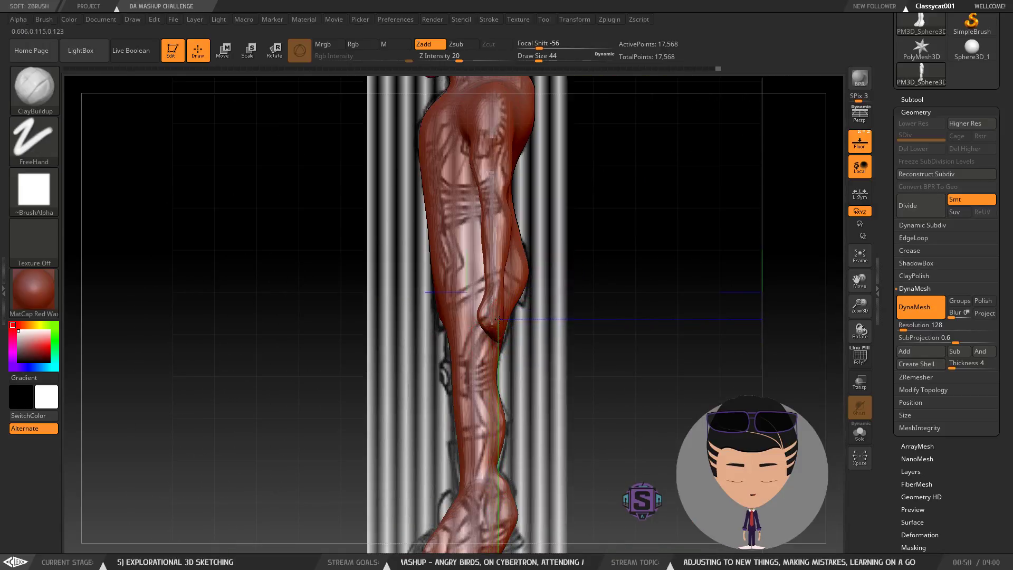
# Step: Fill out the lower fists to the front sketch and remesh with DynaMesh
pyautogui.moveTo(546, 274); pyautogui.dragTo(579, 249)
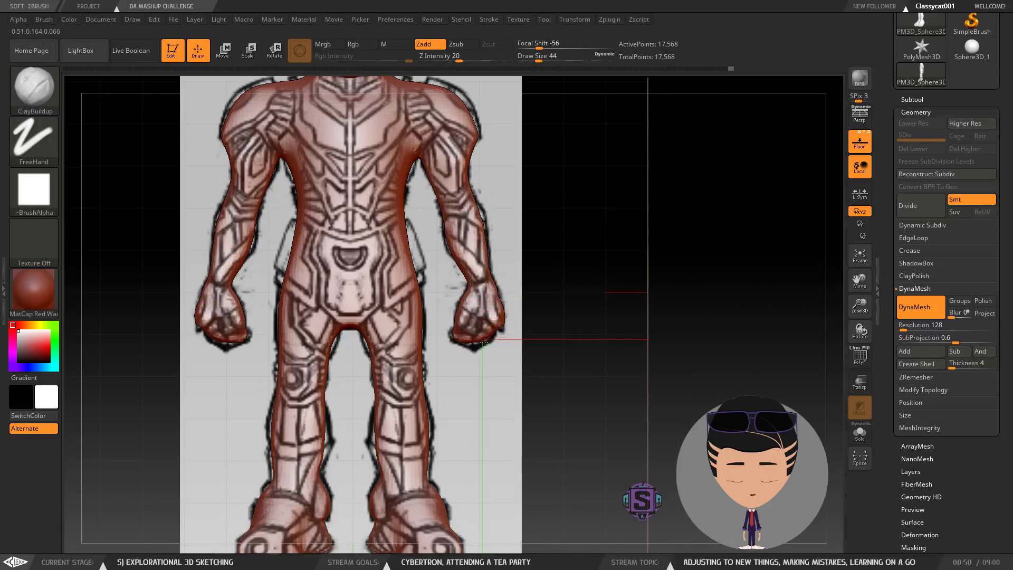
pyautogui.keyDown('ctrl'); pyautogui.moveTo(562, 271); pyautogui.dragTo(587, 332); pyautogui.keyUp('ctrl')
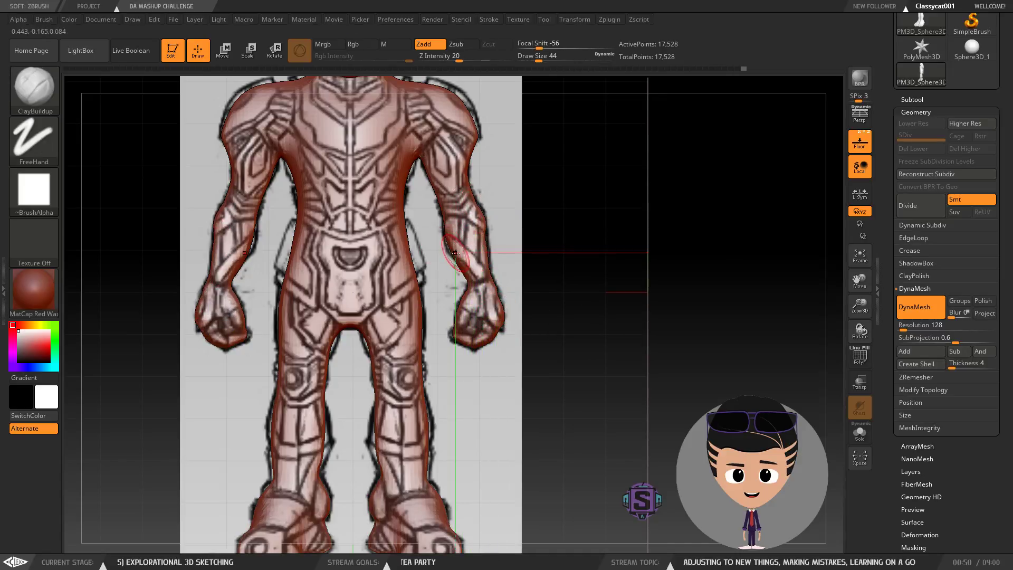
pyautogui.keyDown('ctrl'); pyautogui.moveTo(550, 226); pyautogui.dragTo(583, 277); pyautogui.keyUp('ctrl')
# Step: Add ClayBuildup strokes to the outer hips to form the hip armour of the front sketch, remeshing with DynaMesh between passes
pyautogui.keyDown('alt'); pyautogui.moveTo(524, 219); pyautogui.dragTo(581, 328); pyautogui.keyUp('alt')
pyautogui.moveTo(349, 357)
pyautogui.mouseDown(button='right')
pyautogui.moveTo(384, 361)
pyautogui.moveTo(391, 343)
pyautogui.mouseUp(button='right')
pyautogui.moveTo(352, 344)
pyautogui.mouseDown()
pyautogui.moveTo(354, 369)
pyautogui.moveTo(351, 331)
pyautogui.moveTo(347, 396)
pyautogui.moveTo(363, 385)
pyautogui.moveTo(359, 393)
pyautogui.moveTo(348, 361)
pyautogui.mouseUp()
pyautogui.keyDown('ctrl'); pyautogui.moveTo(170, 347); pyautogui.dragTo(128, 303); pyautogui.keyUp('ctrl')
pyautogui.keyDown('shift'); pyautogui.moveTo(353, 355); pyautogui.dragTo(353, 345); pyautogui.keyUp('shift')
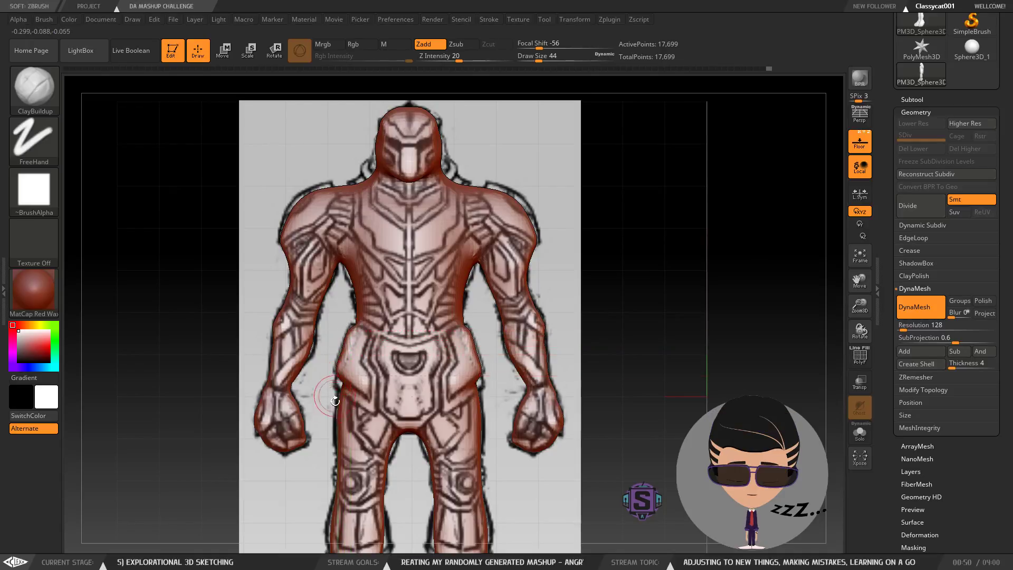
pyautogui.moveTo(340, 391)
pyautogui.mouseDown(button='right')
pyautogui.moveTo(396, 329)
pyautogui.moveTo(396, 227)
pyautogui.mouseUp(button='right')
pyautogui.moveTo(370, 311); pyautogui.dragTo(531, 323, button='right')
pyautogui.keyDown('ctrl'); pyautogui.moveTo(727, 246); pyautogui.dragTo(743, 321); pyautogui.keyUp('ctrl')
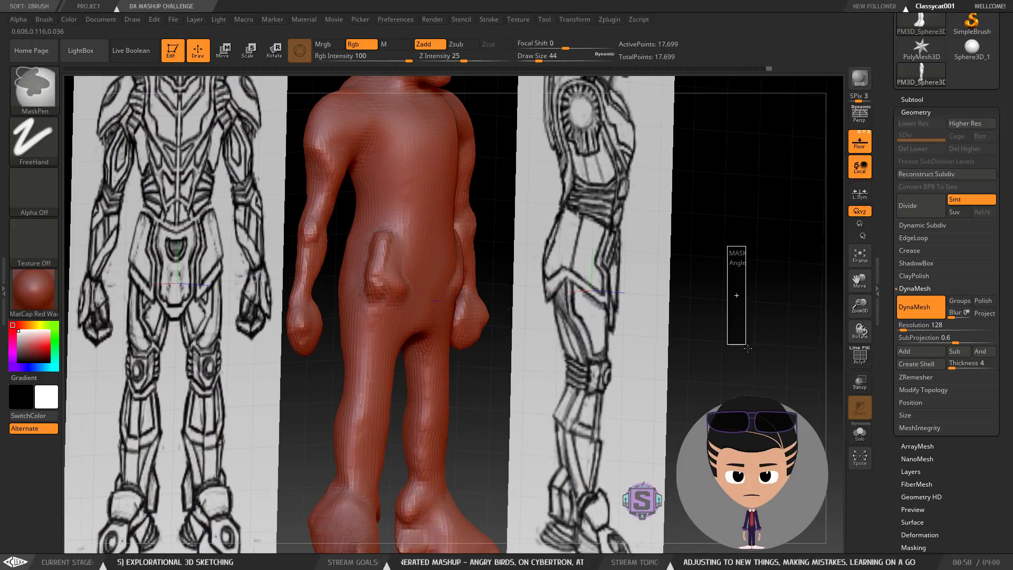
# Step: Smooth the built-up hips and add more clay around their sides and back until they follow the front sketch
pyautogui.moveTo(372, 276)
pyautogui.keyDown('shift'); pyautogui.mouseDown()
pyautogui.moveTo(368, 246)
pyautogui.moveTo(344, 282)
pyautogui.mouseUp(); pyautogui.keyUp('shift')
pyautogui.moveTo(362, 259); pyautogui.dragTo(419, 271, button='right')
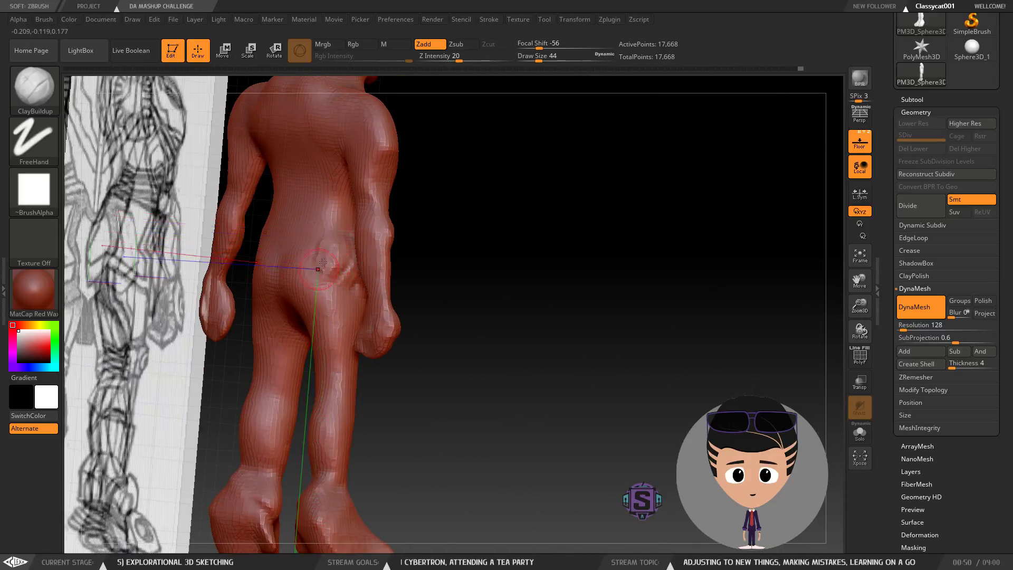
pyautogui.moveTo(318, 270)
pyautogui.mouseDown(button='right')
pyautogui.moveTo(390, 262)
pyautogui.moveTo(340, 250)
pyautogui.mouseUp(button='right')
pyautogui.moveTo(341, 240)
pyautogui.keyDown('shift'); pyautogui.mouseDown()
pyautogui.moveTo(348, 262)
pyautogui.moveTo(365, 264)
pyautogui.moveTo(377, 244)
pyautogui.mouseUp(); pyautogui.keyUp('shift')
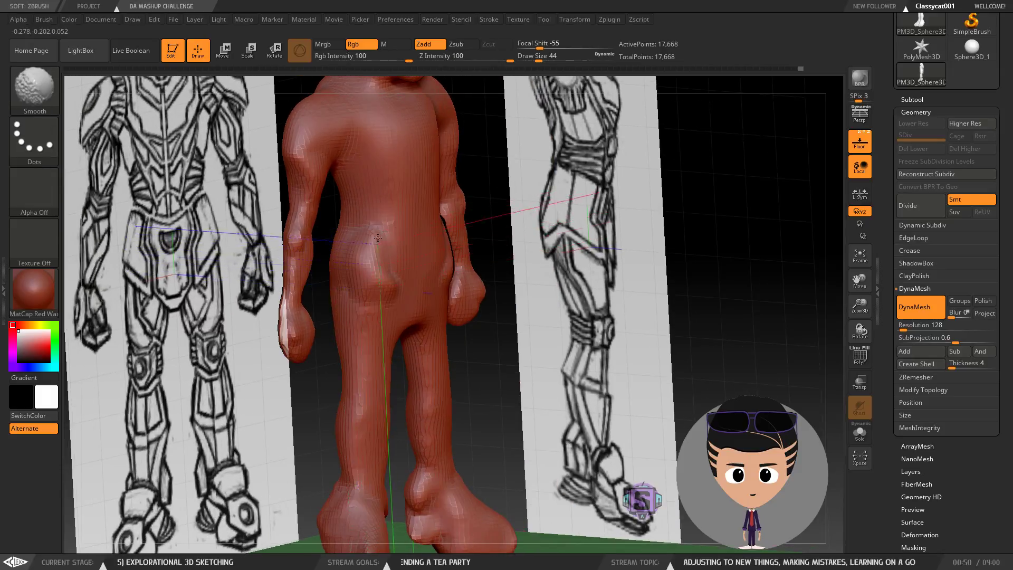
pyautogui.moveTo(378, 245); pyautogui.dragTo(396, 215, button='right')
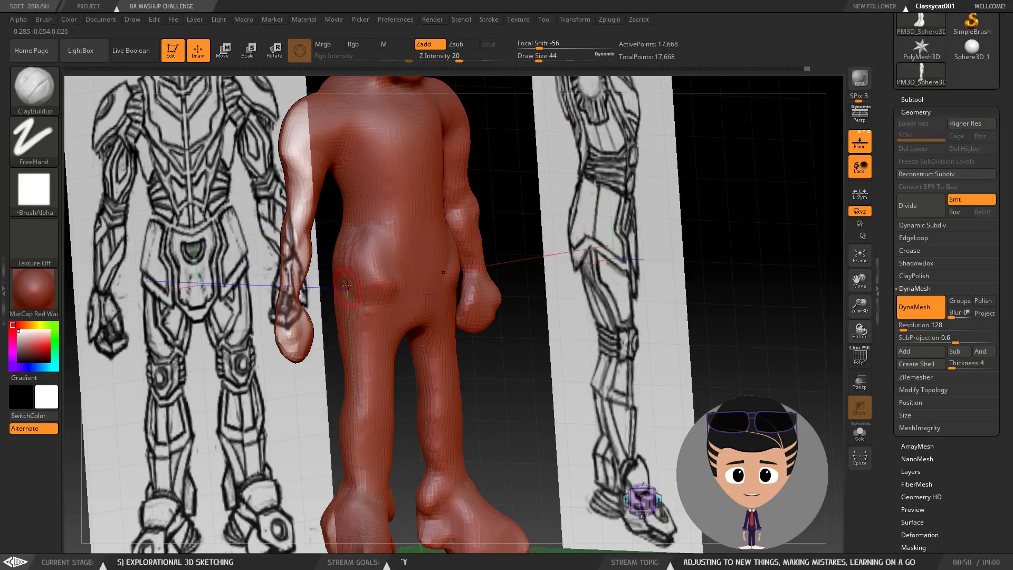
pyautogui.press('shift')
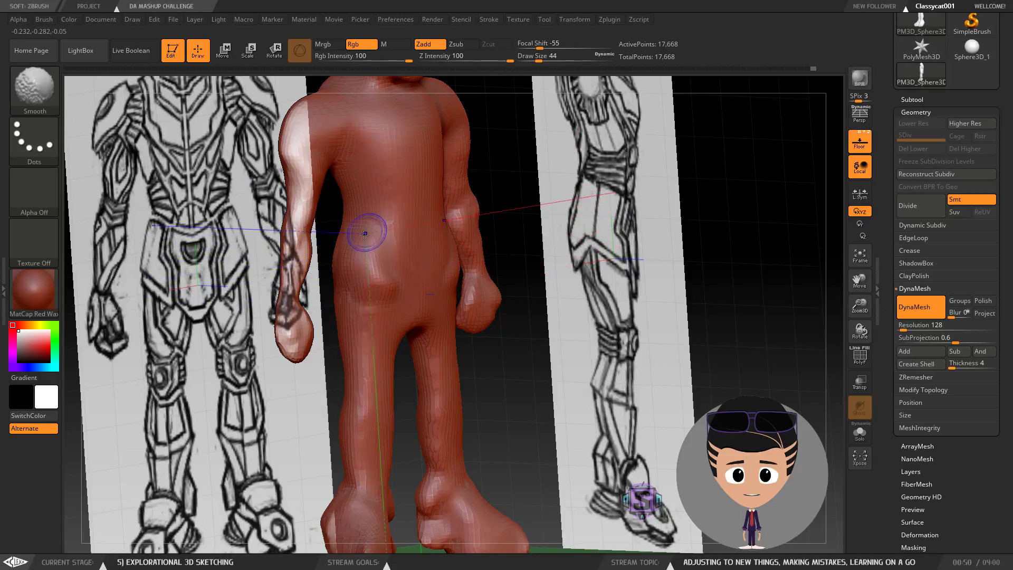
pyautogui.moveTo(402, 280)
pyautogui.keyDown('shift'); pyautogui.mouseDown(button='right')
pyautogui.moveTo(436, 274)
pyautogui.moveTo(425, 283)
pyautogui.moveTo(441, 292)
pyautogui.moveTo(437, 305)
pyautogui.mouseUp(button='right'); pyautogui.keyUp('shift')
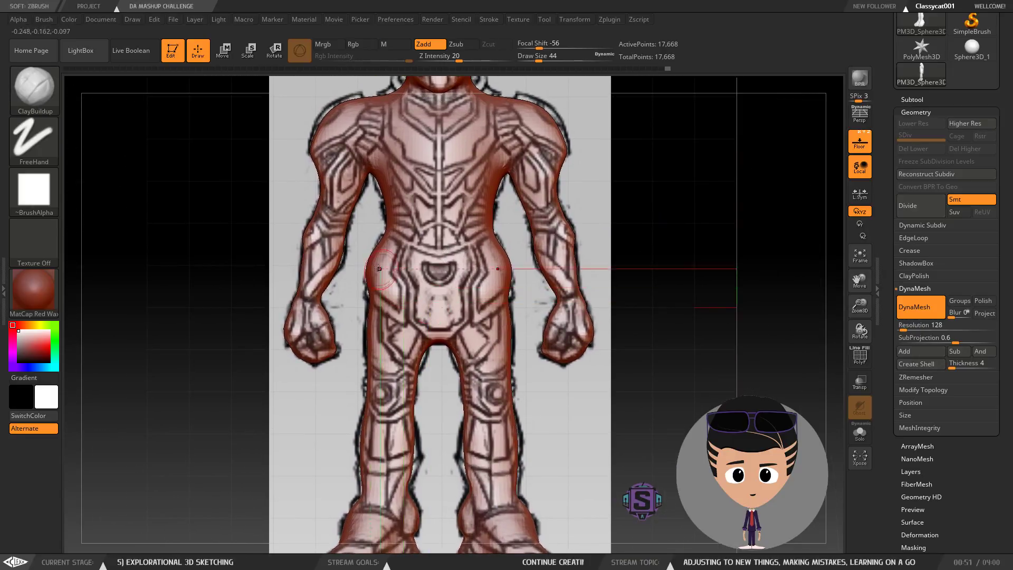
pyautogui.press('shift')
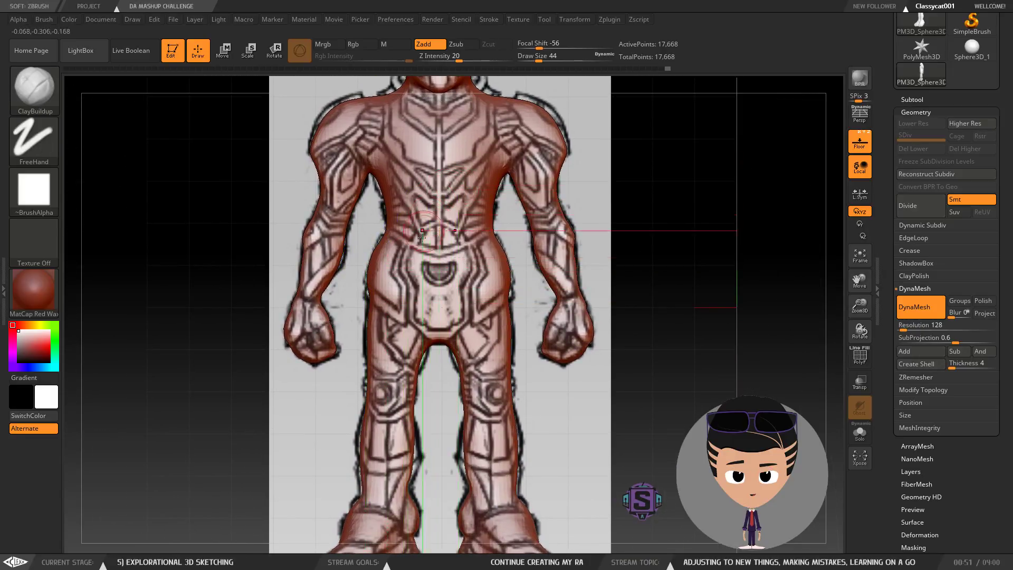
# Step: Switch to the Slash3 brush at draw size 18 and cut a groove across the hips beneath the hip armour
pyautogui.moveTo(421, 266)
pyautogui.mouseDown(button='right')
pyautogui.moveTo(441, 275)
pyautogui.moveTo(429, 302)
pyautogui.mouseUp(button='right')
pyautogui.press('b')
pyautogui.press('b')
pyautogui.press('b')
pyautogui.press('Escape')
pyautogui.press('b')
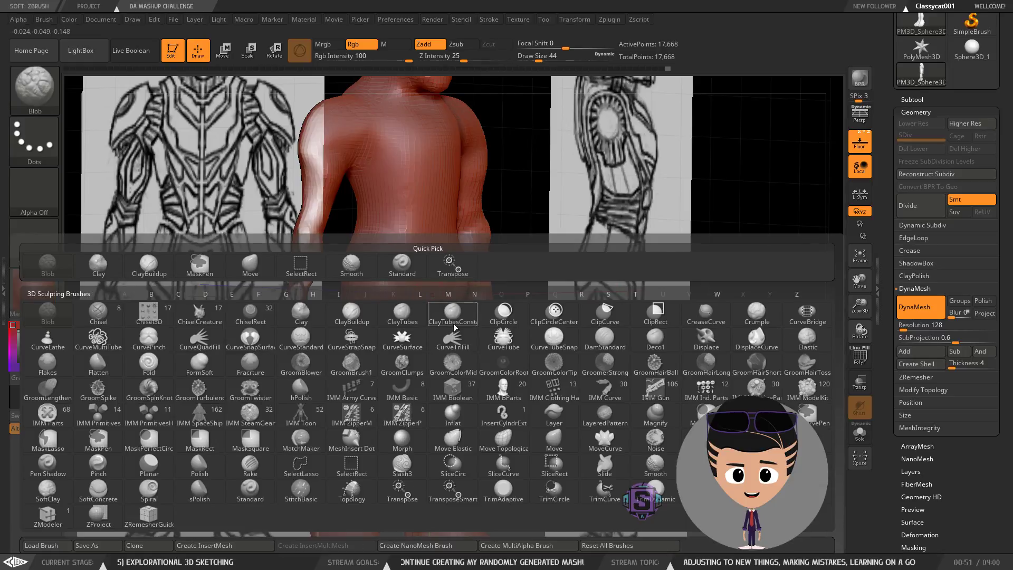
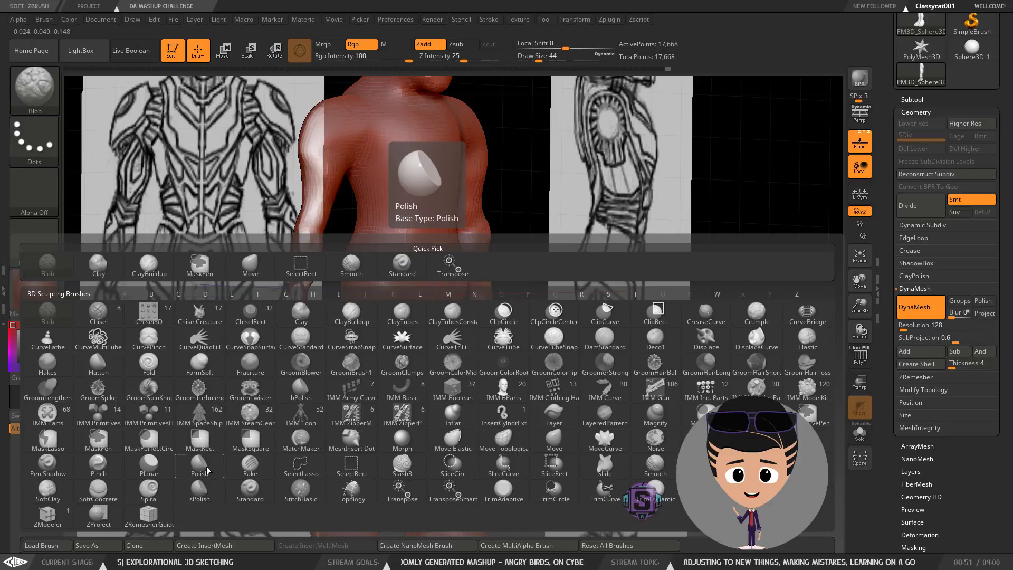
pyautogui.click(402, 465)
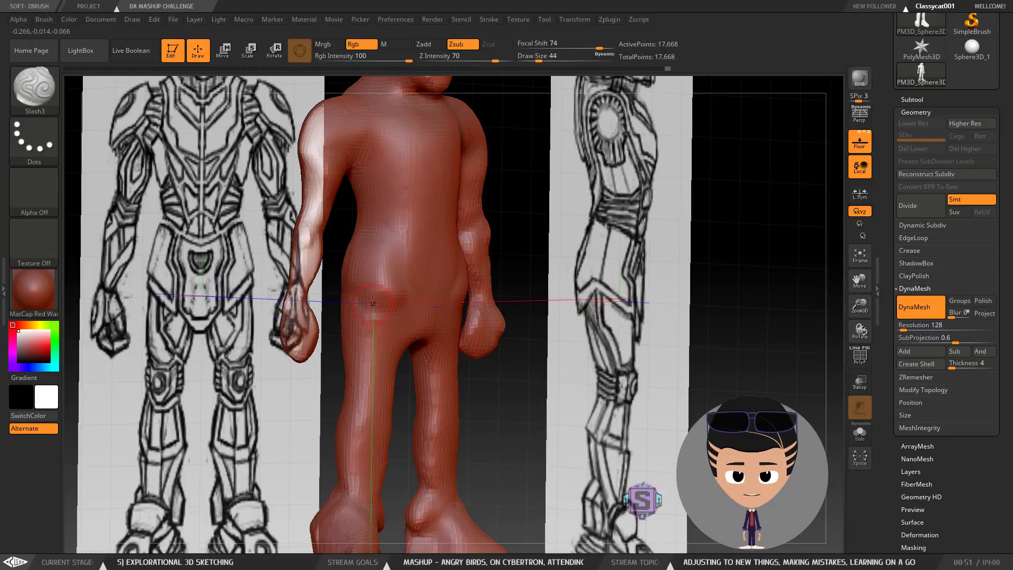
pyautogui.press('s')
pyautogui.moveTo(363, 308); pyautogui.dragTo(367, 307)
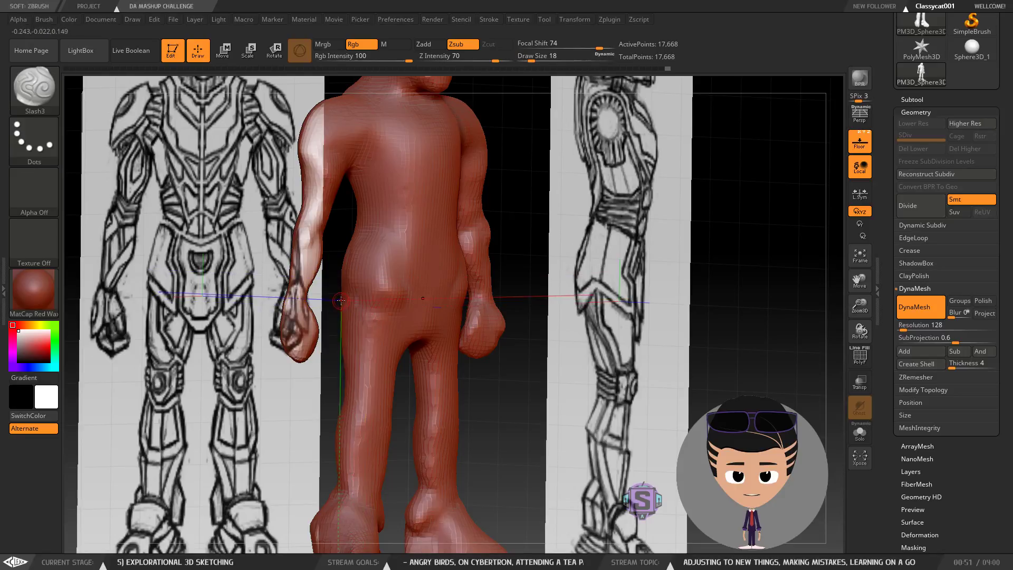
pyautogui.moveTo(406, 309); pyautogui.dragTo(346, 300)
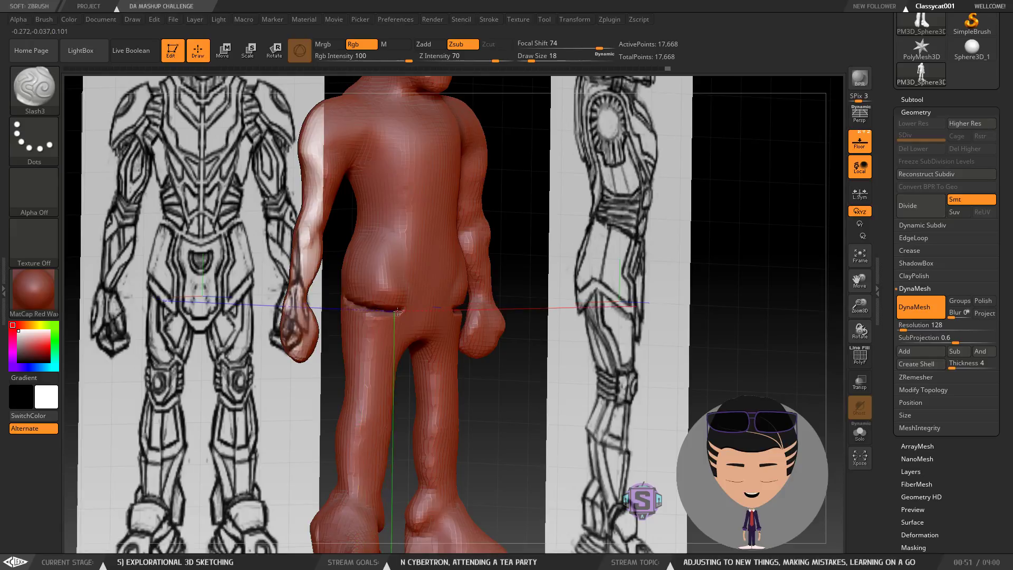
# Step: Smooth the edges of the hip groove and remesh with DynaMesh to blend the cut into the upper thighs
pyautogui.press('shift')
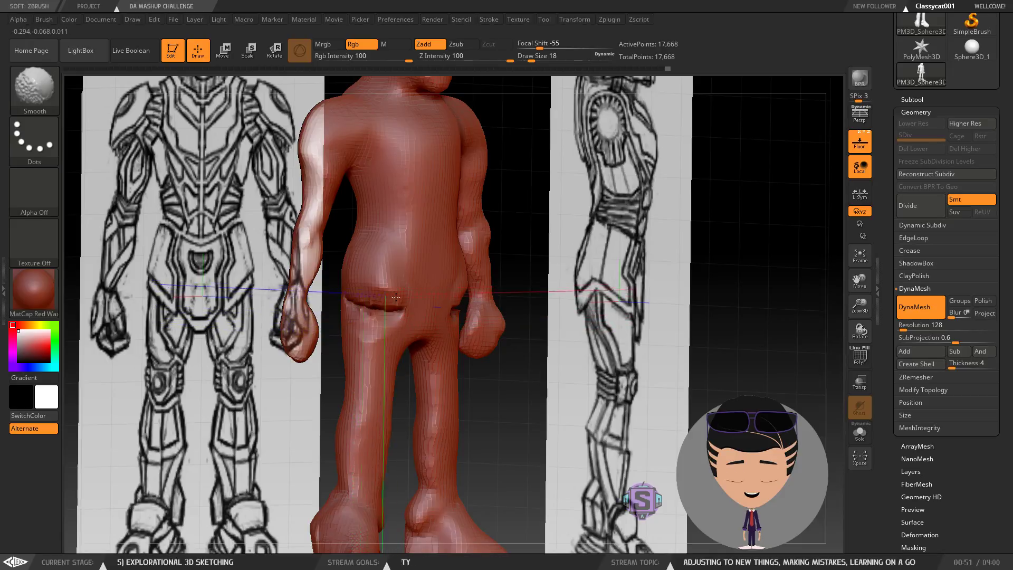
pyautogui.moveTo(419, 258)
pyautogui.mouseDown(button='right')
pyautogui.moveTo(308, 266)
pyautogui.moveTo(405, 281)
pyautogui.moveTo(386, 293)
pyautogui.mouseUp(button='right')
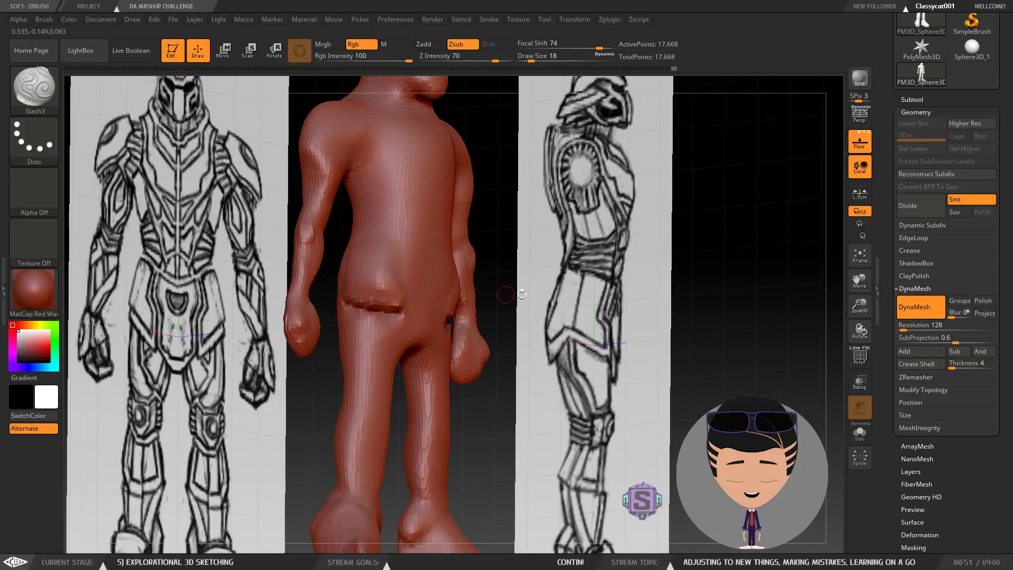
pyautogui.keyDown('ctrl'); pyautogui.moveTo(487, 243); pyautogui.dragTo(536, 263); pyautogui.keyUp('ctrl')
pyautogui.press('shift')
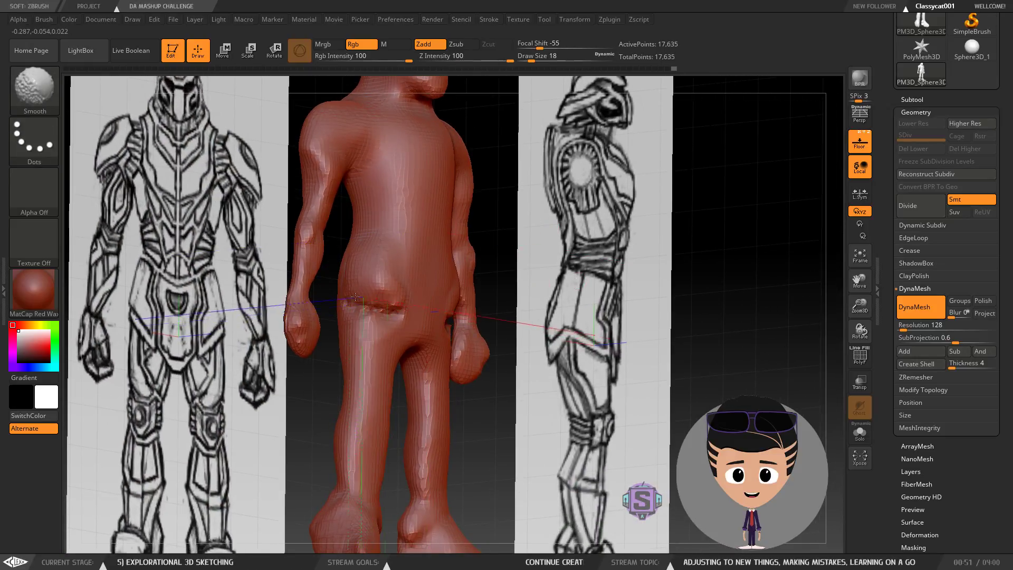
pyautogui.moveTo(421, 294)
pyautogui.mouseDown(button='right')
pyautogui.moveTo(520, 302)
pyautogui.moveTo(514, 373)
pyautogui.moveTo(533, 338)
pyautogui.mouseUp(button='right')
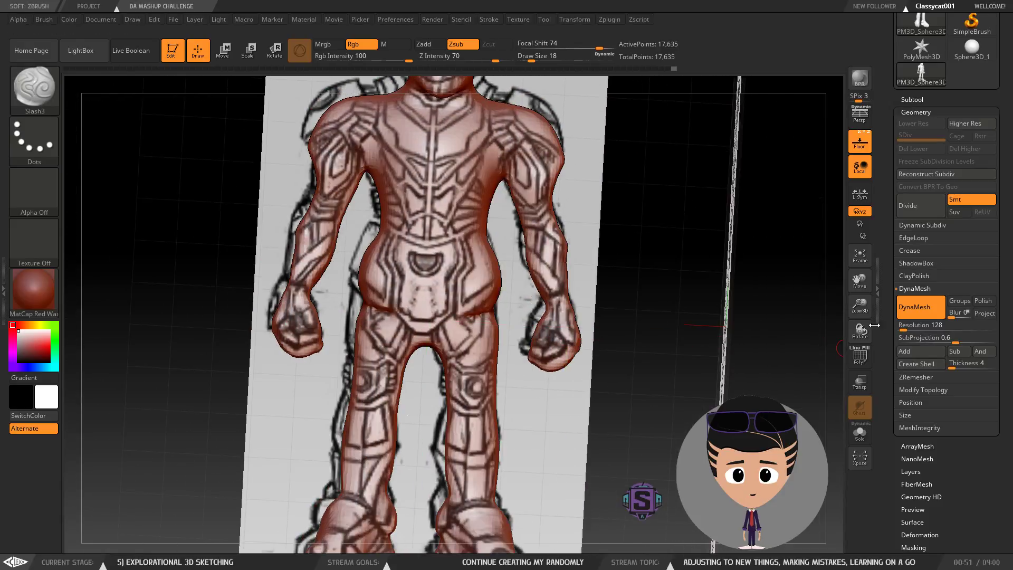
pyautogui.moveTo(390, 300); pyautogui.dragTo(342, 311, button='right')
pyautogui.press('shift')
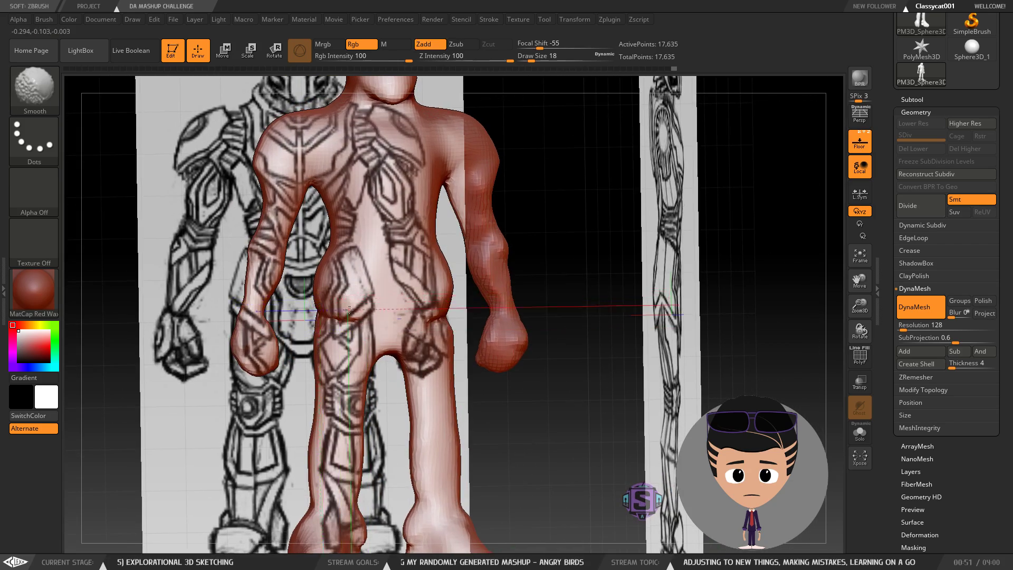
# Step: Smooth the sides of the hips around the groove until they flow evenly into the upper thighs
pyautogui.keyDown('shift'); pyautogui.moveTo(322, 307); pyautogui.dragTo(322, 311); pyautogui.keyUp('shift')
pyautogui.moveTo(353, 260); pyautogui.dragTo(398, 273, button='right')
pyautogui.keyDown('shift'); pyautogui.moveTo(331, 314); pyautogui.dragTo(324, 314); pyautogui.keyUp('shift')
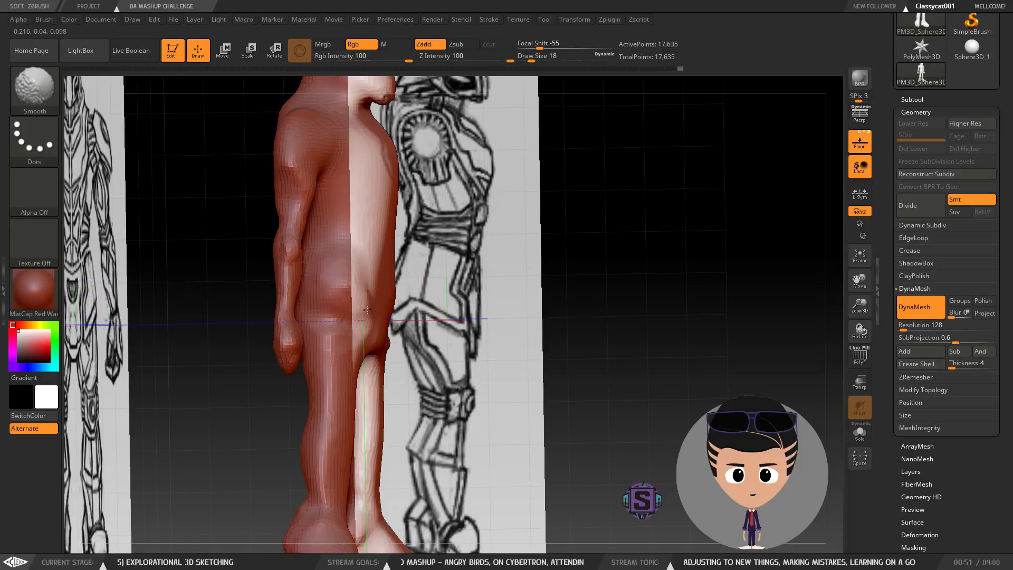
pyautogui.moveTo(358, 326)
pyautogui.mouseDown(button='right')
pyautogui.moveTo(337, 276)
pyautogui.moveTo(384, 288)
pyautogui.mouseUp(button='right')
# Step: Switch to the ClayBuildup brush at draw size 31 and build up and smooth the outer hips to the front sketch
pyautogui.write('31')
pyautogui.press('Return')
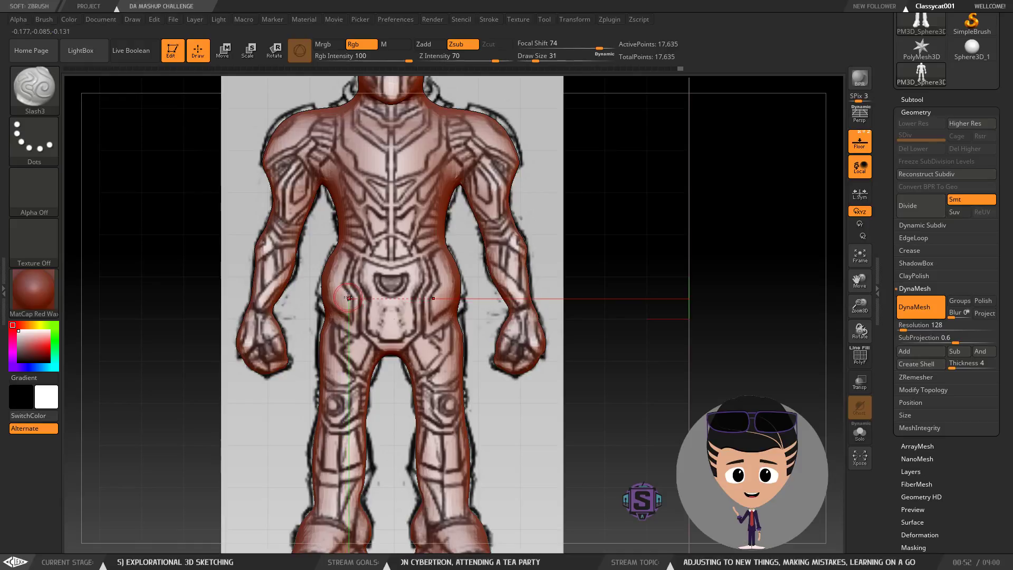
pyautogui.press('b')
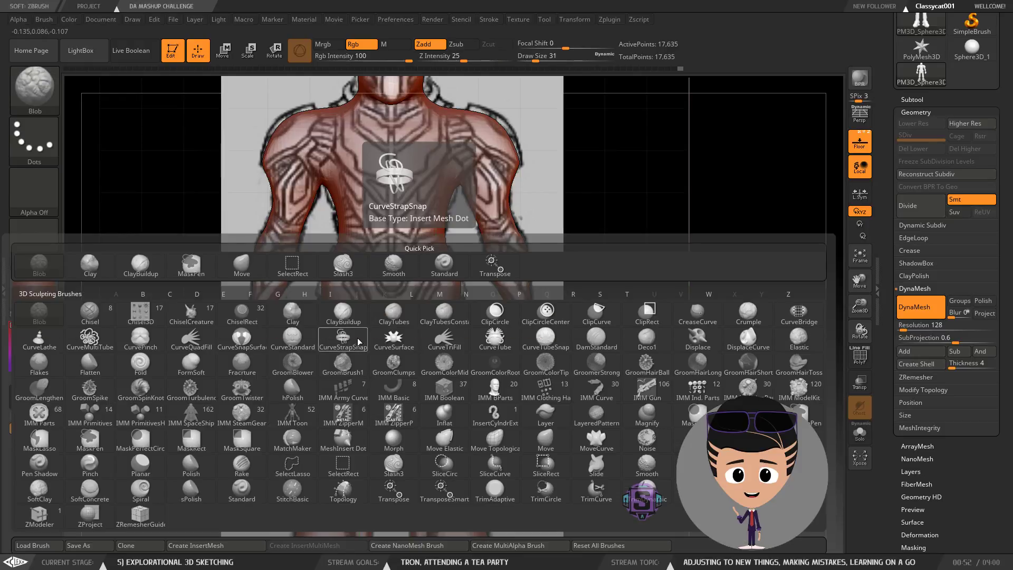
pyautogui.click(143, 265)
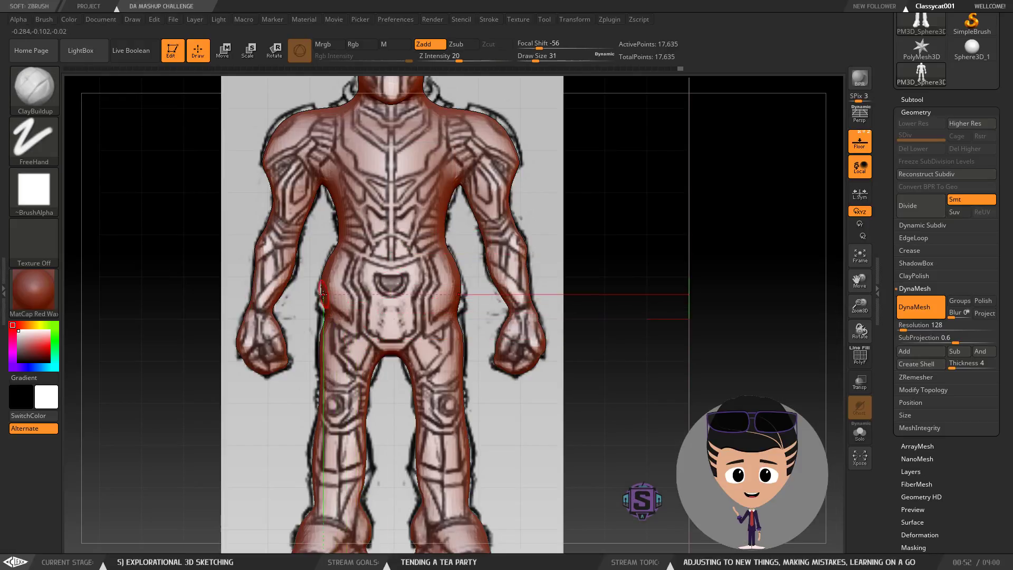
pyautogui.press('shift')
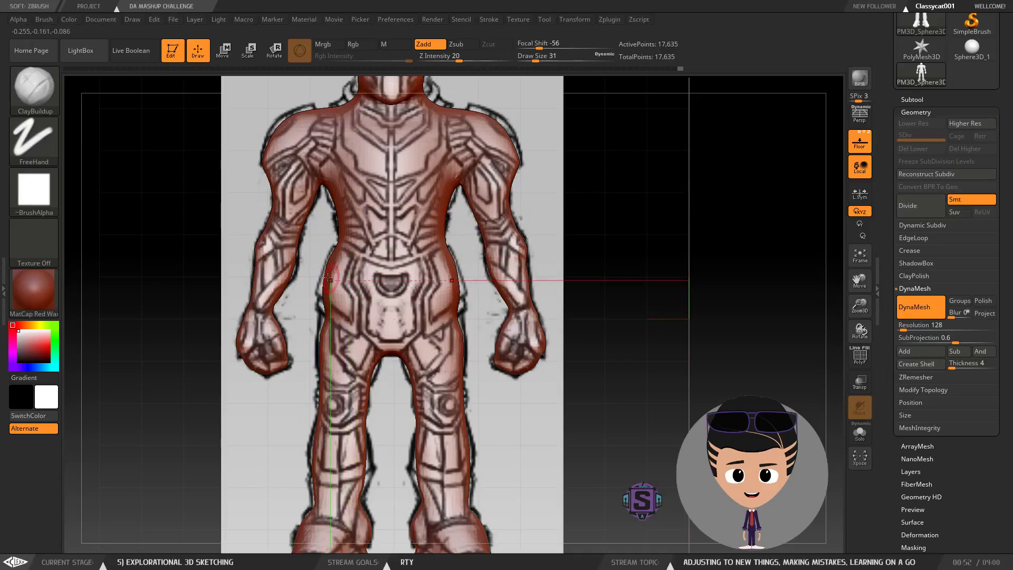
pyautogui.press('shift')
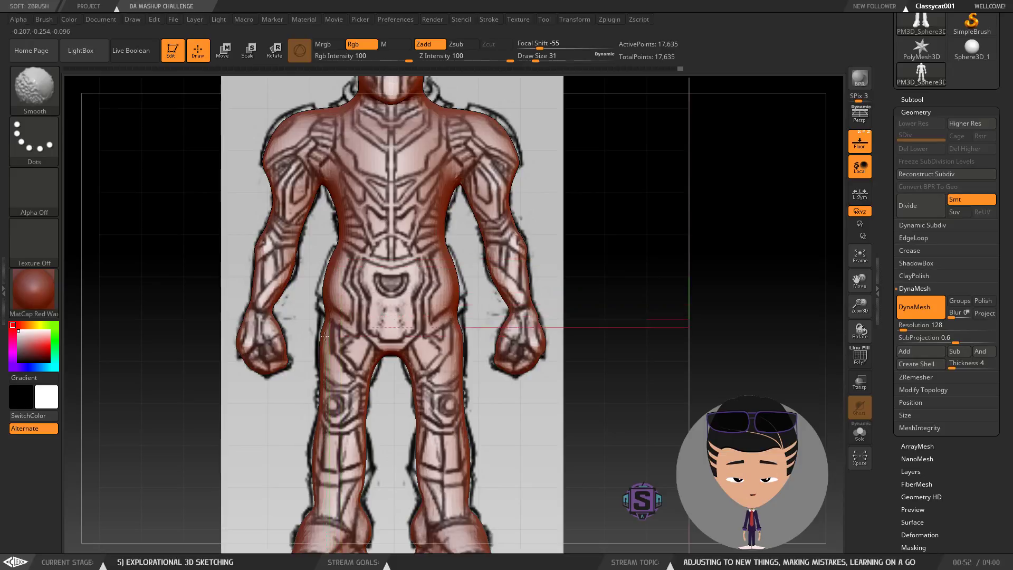
pyautogui.moveTo(329, 307)
pyautogui.mouseDown(button='right')
pyautogui.moveTo(321, 319)
pyautogui.moveTo(310, 296)
pyautogui.moveTo(337, 316)
pyautogui.moveTo(327, 301)
pyautogui.moveTo(323, 310)
pyautogui.mouseUp(button='right')
pyautogui.press('shift')
pyautogui.rightClick(323, 311)
pyautogui.click(323, 311)
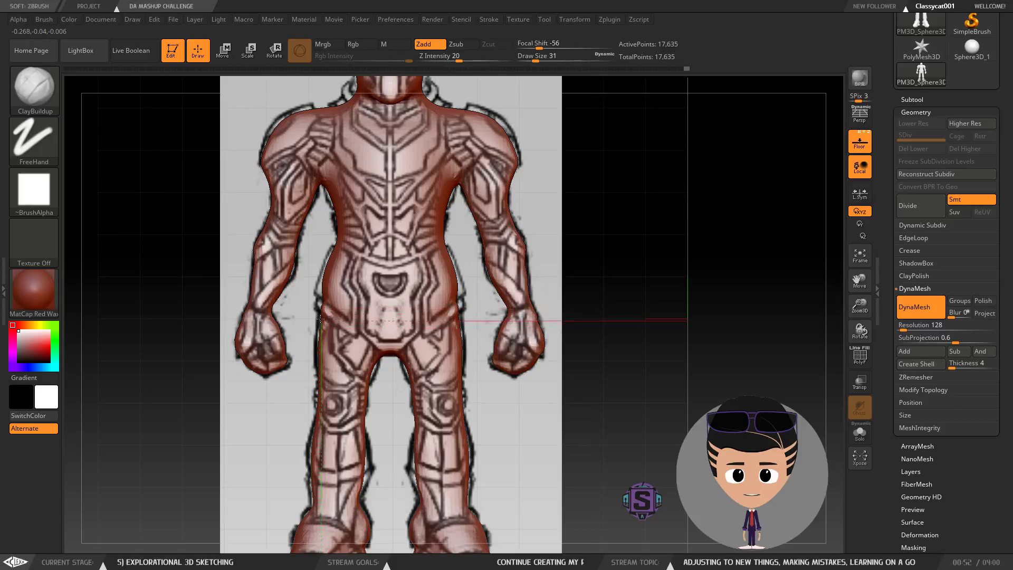
# Step: Set the draw size to 80 and fill out and smooth the hips from the side and front
pyautogui.press('s')
pyautogui.moveTo(337, 331); pyautogui.dragTo(346, 331)
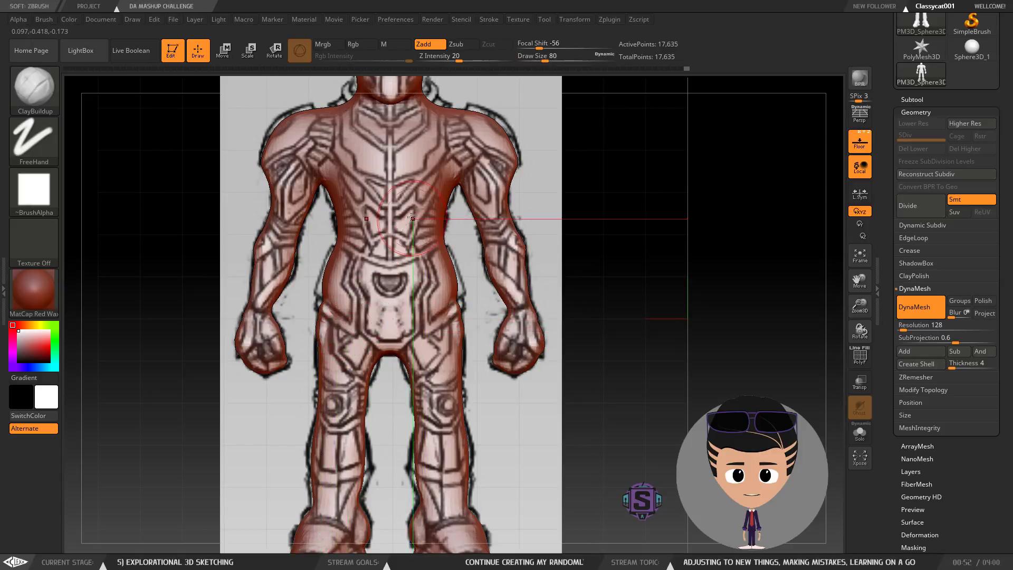
pyautogui.moveTo(318, 319)
pyautogui.mouseDown(button='right')
pyautogui.moveTo(336, 318)
pyautogui.moveTo(314, 318)
pyautogui.mouseUp(button='right')
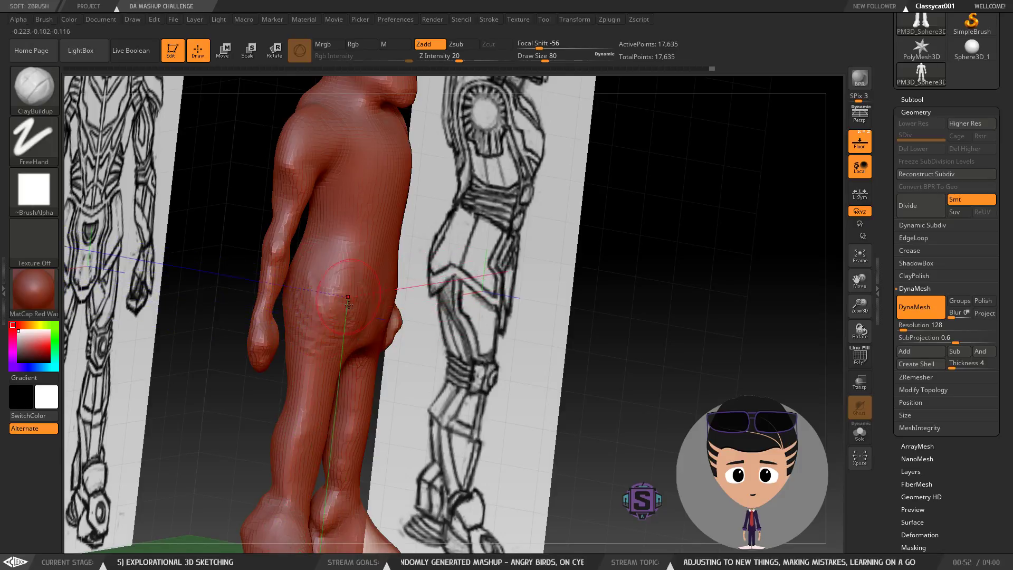
pyautogui.press('shift')
pyautogui.moveTo(414, 305)
pyautogui.mouseDown()
pyautogui.moveTo(353, 290)
pyautogui.moveTo(440, 328)
pyautogui.mouseUp()
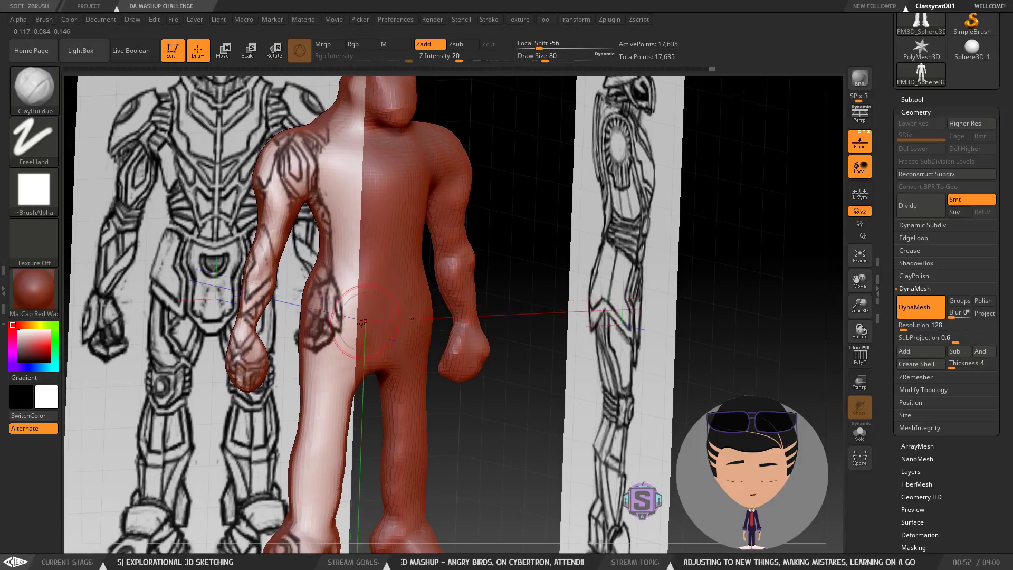
pyautogui.moveTo(385, 297)
pyautogui.mouseDown()
pyautogui.moveTo(384, 257)
pyautogui.moveTo(427, 272)
pyautogui.mouseUp()
pyautogui.moveTo(427, 272)
pyautogui.mouseDown(button='right')
pyautogui.moveTo(459, 274)
pyautogui.moveTo(430, 273)
pyautogui.moveTo(395, 302)
pyautogui.mouseUp(button='right')
pyautogui.moveTo(381, 311); pyautogui.dragTo(372, 227)
pyautogui.hotkey('ctrl', 'z')
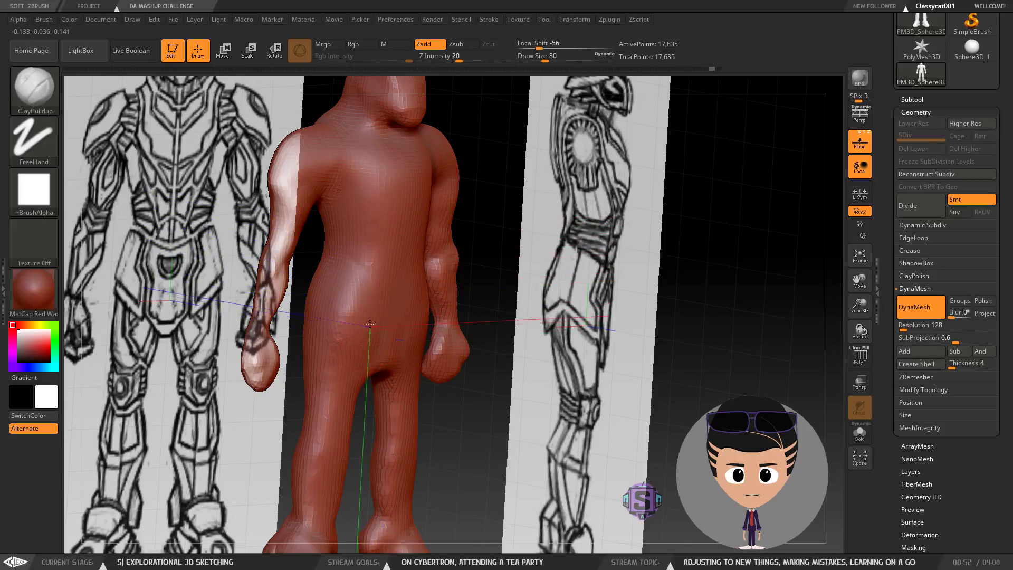
pyautogui.hotkey('ctrl', 'z')
pyautogui.moveTo(370, 222); pyautogui.dragTo(371, 197)
pyautogui.hotkey('ctrl', 'z')
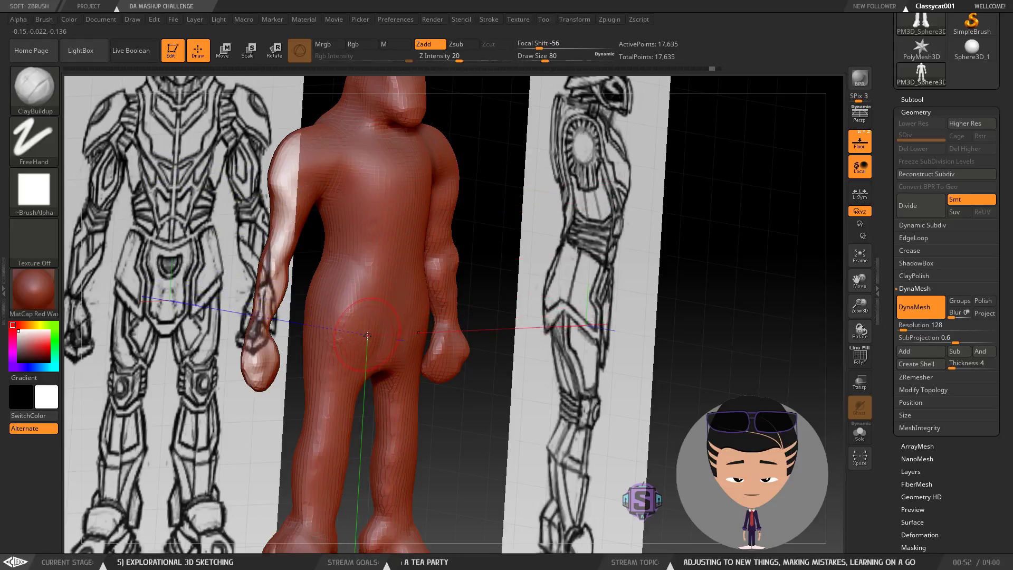
pyautogui.moveTo(373, 324); pyautogui.dragTo(373, 184)
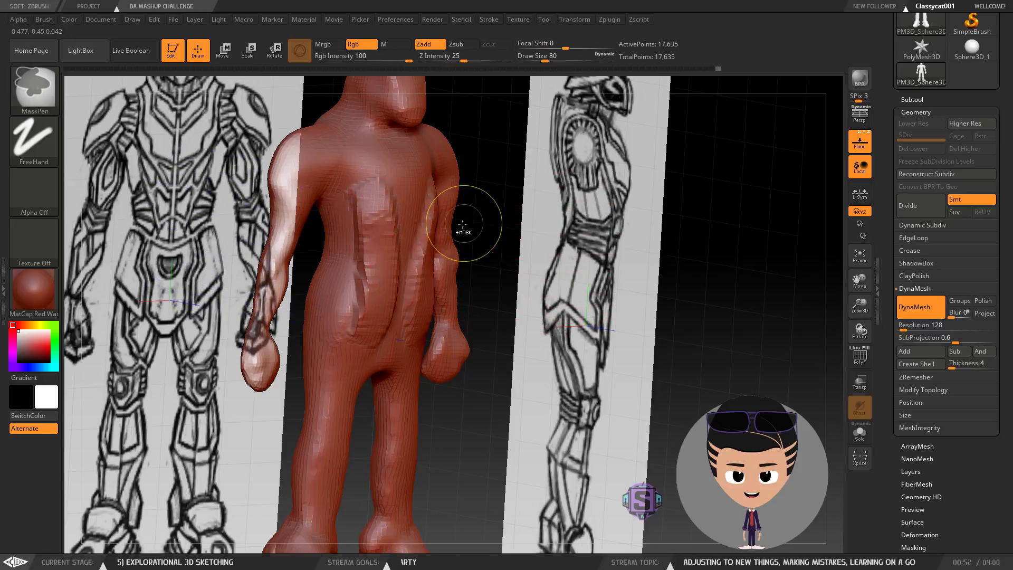
pyautogui.hotkey('ctrl', 'z')
pyautogui.moveTo(371, 310); pyautogui.dragTo(371, 213)
pyautogui.hotkey('ctrl', 'z')
# Step: Set the ClayBuildup draw size to 46 and build up and smooth the lower legs to follow the front sketch
pyautogui.keyDown('shift'); pyautogui.moveTo(526, 293); pyautogui.dragTo(500, 296); pyautogui.keyUp('shift')
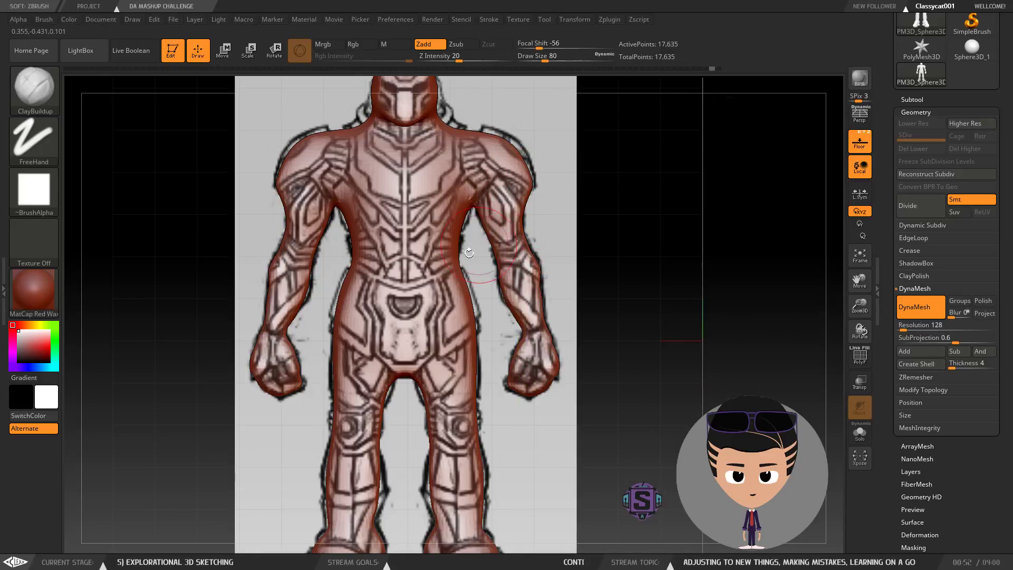
pyautogui.keyDown('alt'); pyautogui.moveTo(482, 343); pyautogui.dragTo(476, 255); pyautogui.keyUp('alt')
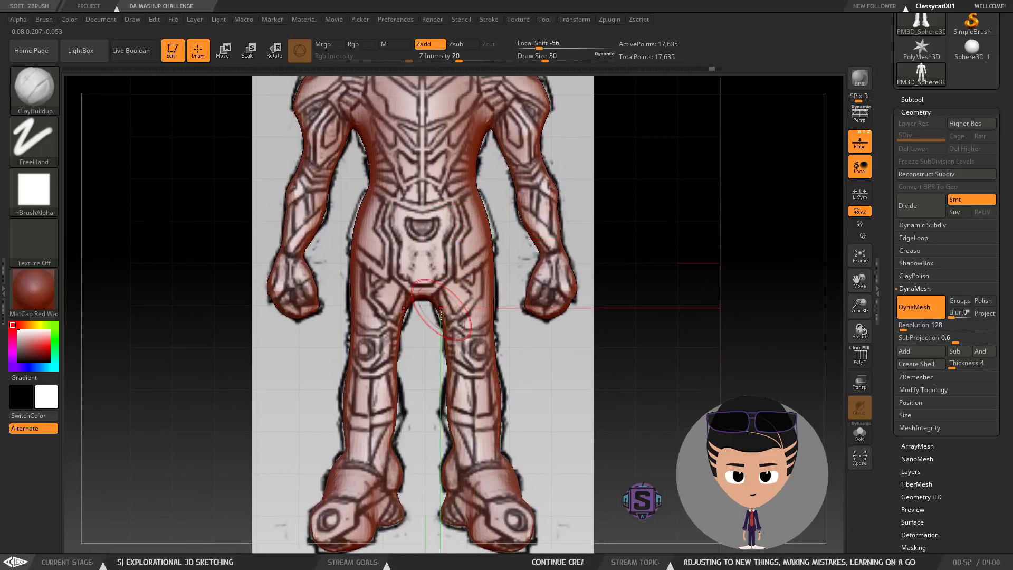
pyautogui.keyDown('alt'); pyautogui.moveTo(414, 361); pyautogui.dragTo(415, 275); pyautogui.keyUp('alt')
pyautogui.press('s')
pyautogui.moveTo(395, 337); pyautogui.dragTo(398, 318)
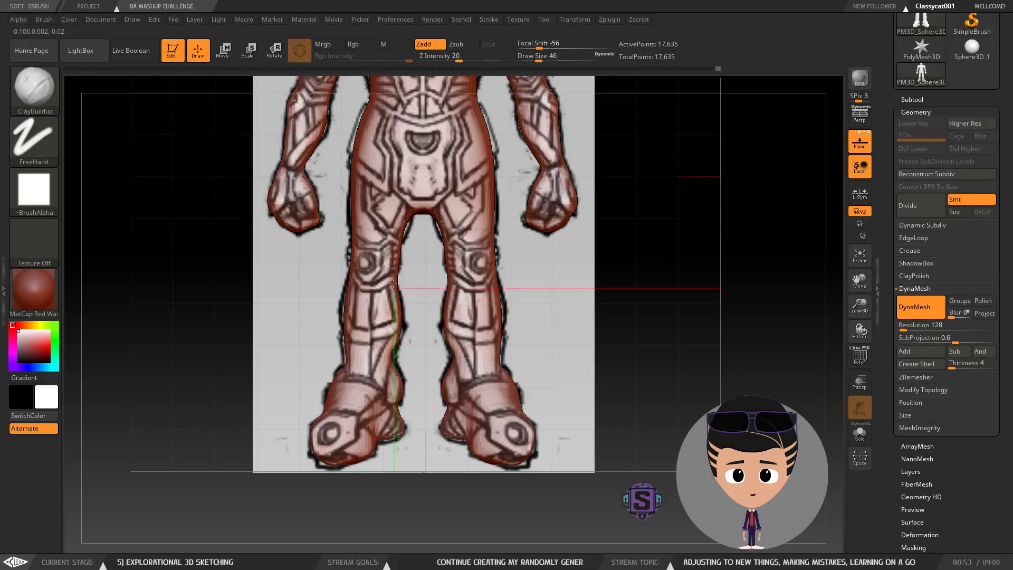
pyautogui.press('shift')
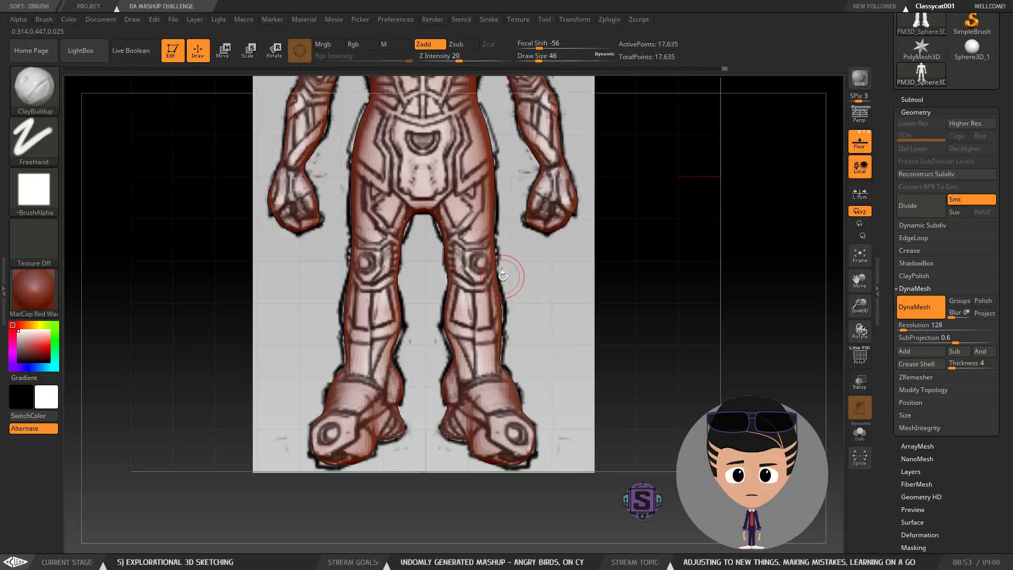
# Step: Add clay to the backs of the calves and the front of the ankles until they follow the side sketch
pyautogui.keyDown('alt'); pyautogui.moveTo(418, 276); pyautogui.dragTo(410, 372); pyautogui.keyUp('alt')
pyautogui.keyDown('alt'); pyautogui.moveTo(502, 234); pyautogui.dragTo(471, 191); pyautogui.keyUp('alt')
pyautogui.moveTo(516, 293); pyautogui.dragTo(549, 251)
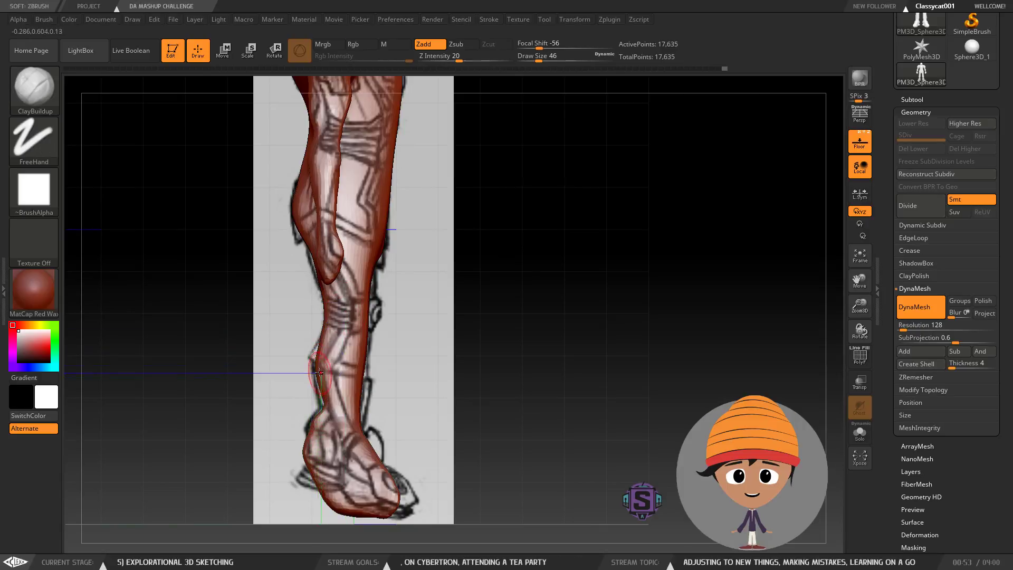
pyautogui.moveTo(310, 346)
pyautogui.mouseDown()
pyautogui.moveTo(285, 365)
pyautogui.moveTo(241, 346)
pyautogui.mouseUp()
pyautogui.keyDown('shift'); pyautogui.moveTo(402, 368); pyautogui.dragTo(449, 358); pyautogui.keyUp('shift')
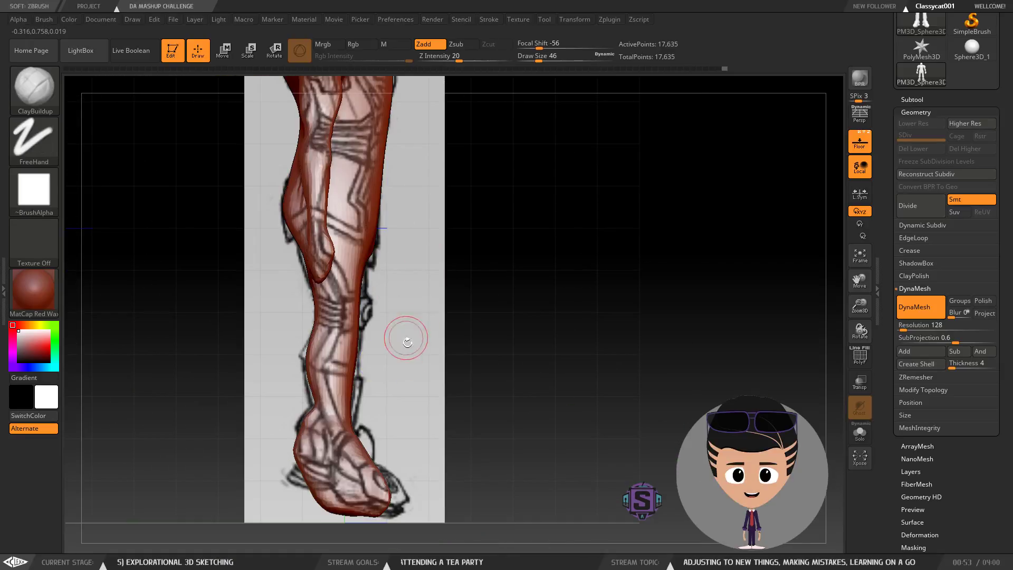
pyautogui.keyDown('alt'); pyautogui.moveTo(391, 375); pyautogui.dragTo(387, 315); pyautogui.keyUp('alt')
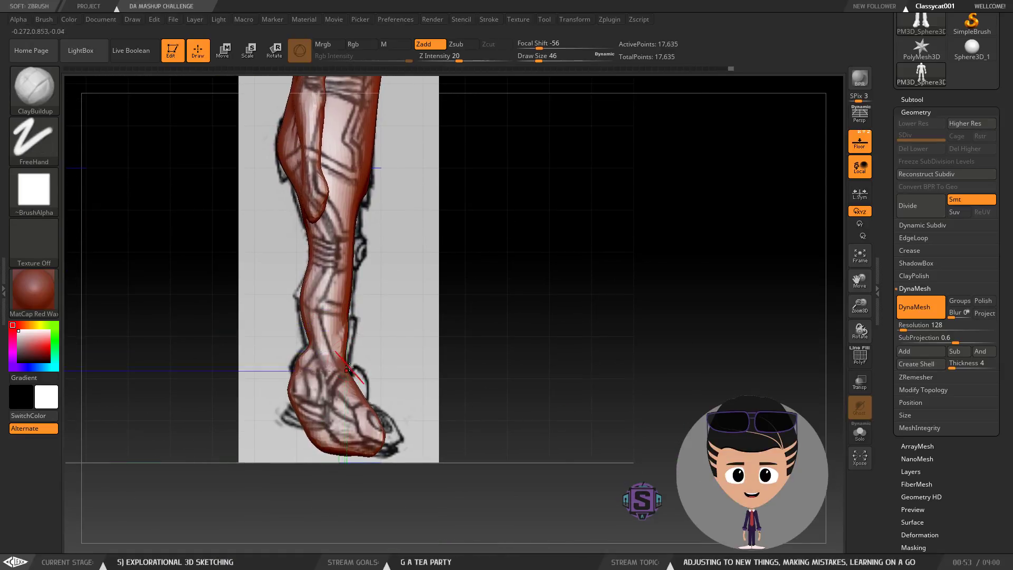
pyautogui.moveTo(403, 320); pyautogui.dragTo(295, 335)
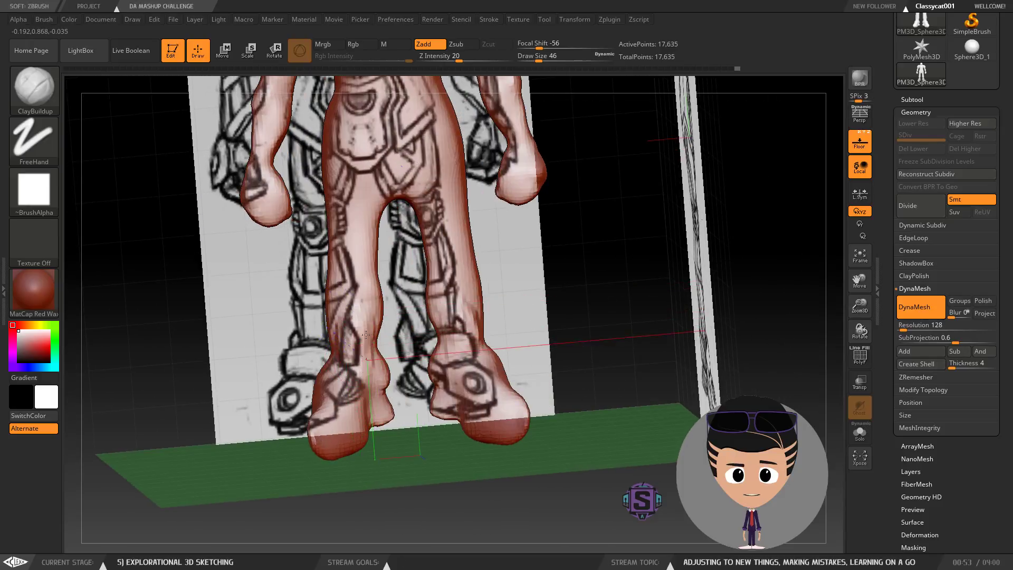
# Step: Build up the shins above the feet and smooth the clay into the lower legs
pyautogui.moveTo(365, 305); pyautogui.dragTo(373, 319)
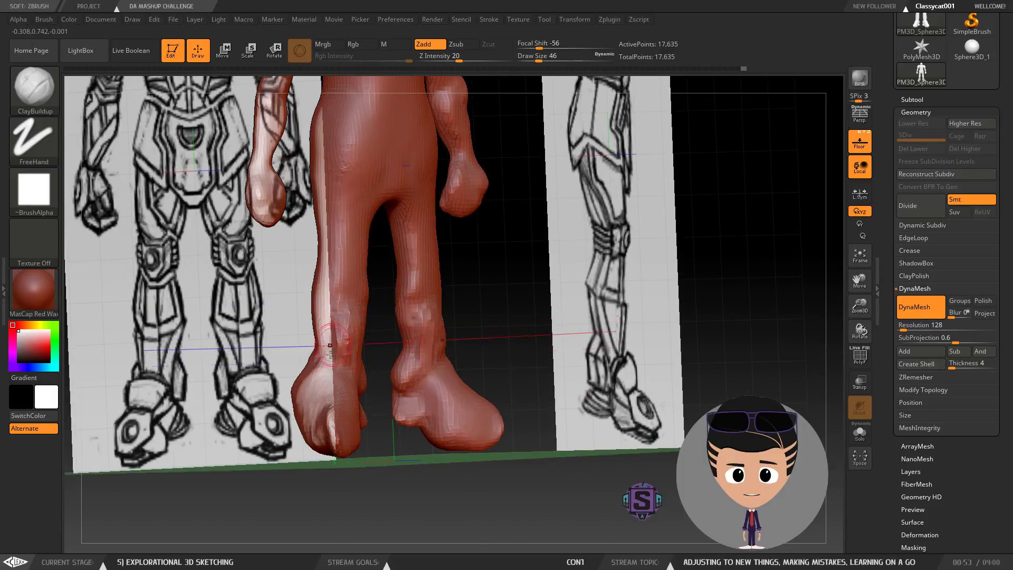
pyautogui.press('shift')
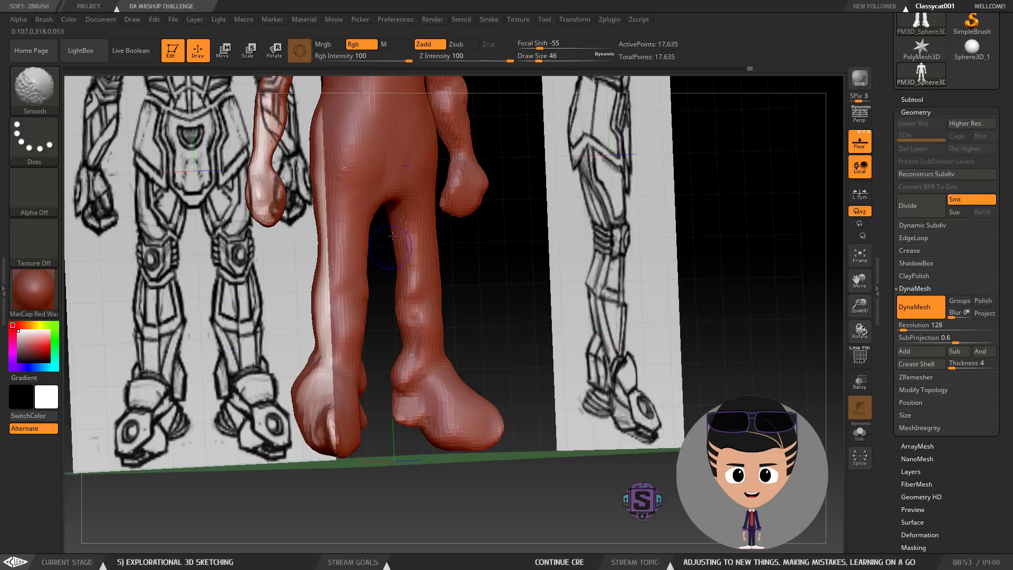
pyautogui.moveTo(384, 285)
pyautogui.mouseDown()
pyautogui.moveTo(475, 302)
pyautogui.moveTo(437, 354)
pyautogui.mouseUp()
# Step: Add clay to the knees and the front of the thighs, remeshing with DynaMesh
pyautogui.moveTo(426, 317)
pyautogui.mouseDown()
pyautogui.moveTo(301, 327)
pyautogui.moveTo(296, 341)
pyautogui.moveTo(410, 294)
pyautogui.moveTo(365, 307)
pyautogui.mouseUp()
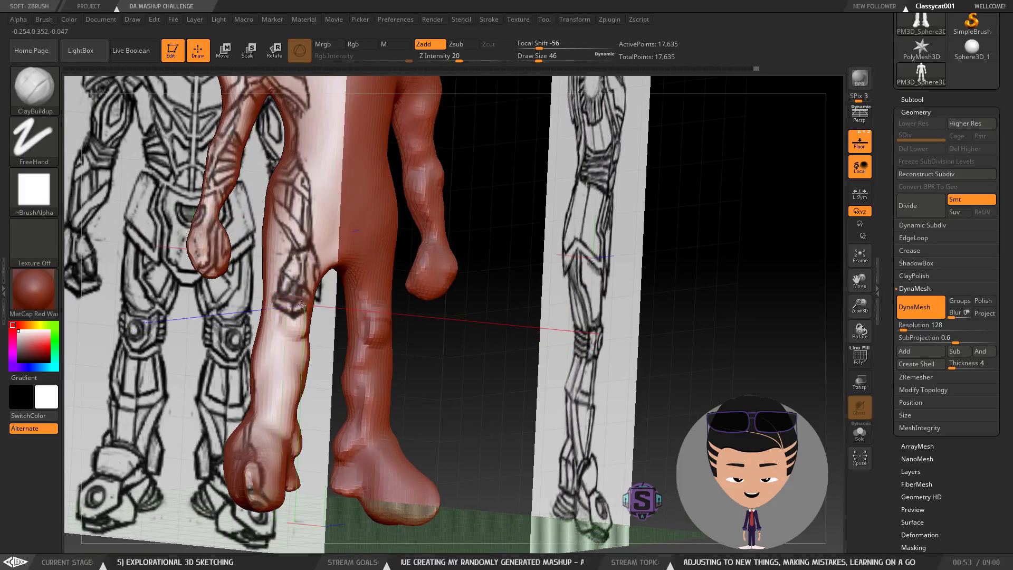
pyautogui.moveTo(327, 311)
pyautogui.mouseDown()
pyautogui.moveTo(381, 311)
pyautogui.moveTo(318, 332)
pyautogui.mouseUp()
pyautogui.keyDown('ctrl'); pyautogui.moveTo(88, 284); pyautogui.dragTo(133, 381); pyautogui.keyUp('ctrl')
pyautogui.moveTo(297, 321)
pyautogui.keyDown('shift'); pyautogui.mouseDown()
pyautogui.moveTo(293, 314)
pyautogui.moveTo(381, 298)
pyautogui.mouseUp(); pyautogui.keyUp('shift')
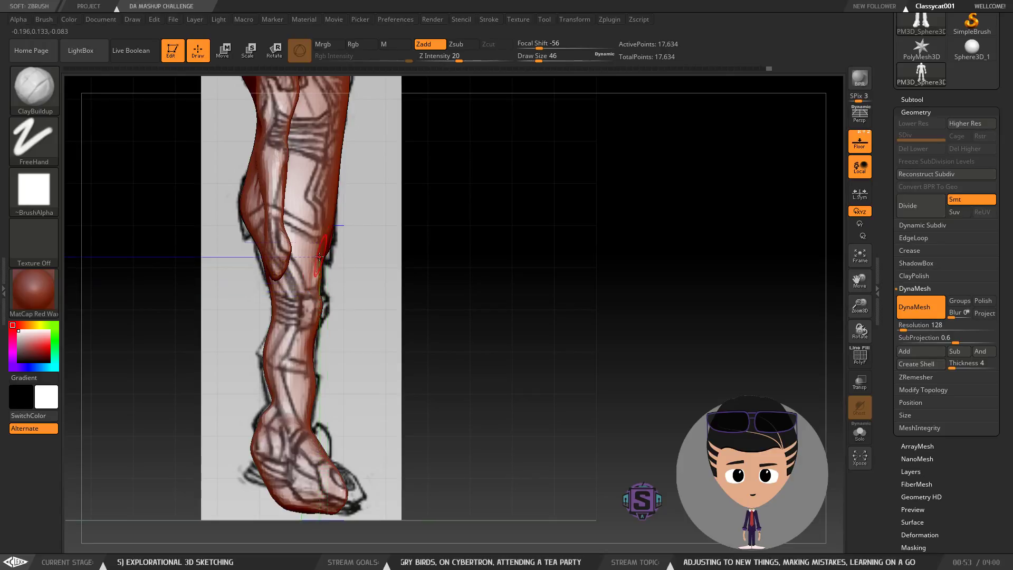
pyautogui.moveTo(349, 271); pyautogui.dragTo(302, 274)
pyautogui.press('b')
pyautogui.press('b')
pyautogui.press('l')
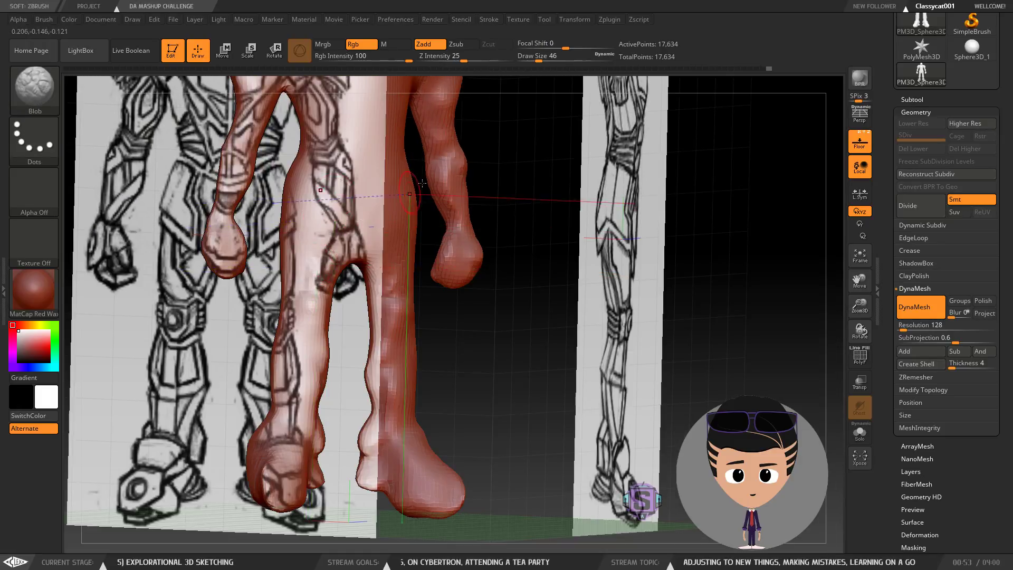
pyautogui.press('s')
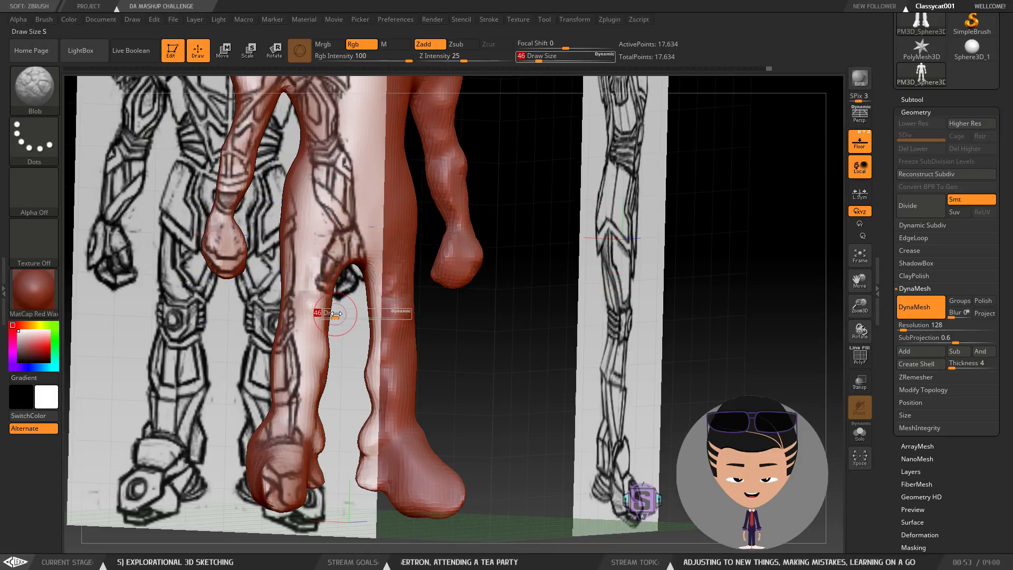
pyautogui.press('b')
pyautogui.press('b')
pyautogui.press('l')
# Step: Select the ClayBuildup brush at draw size 54 and thicken the lower thighs and knees to match the front sketch
pyautogui.press('b')
pyautogui.press('c')
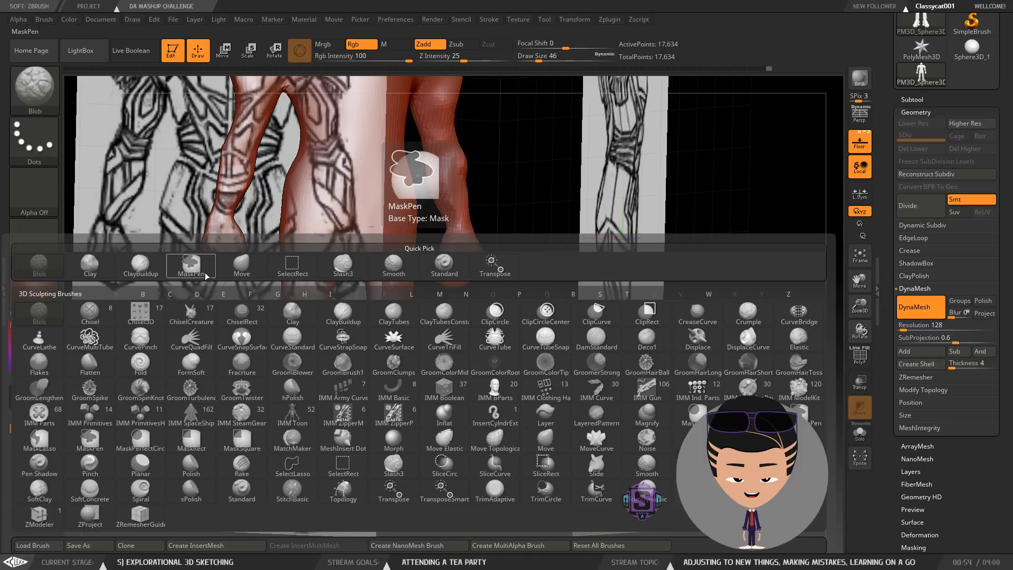
pyautogui.press('b')
pyautogui.moveTo(339, 299)
pyautogui.mouseDown()
pyautogui.moveTo(369, 285)
pyautogui.moveTo(361, 242)
pyautogui.mouseUp()
pyautogui.press('s')
pyautogui.moveTo(340, 305); pyautogui.dragTo(343, 305)
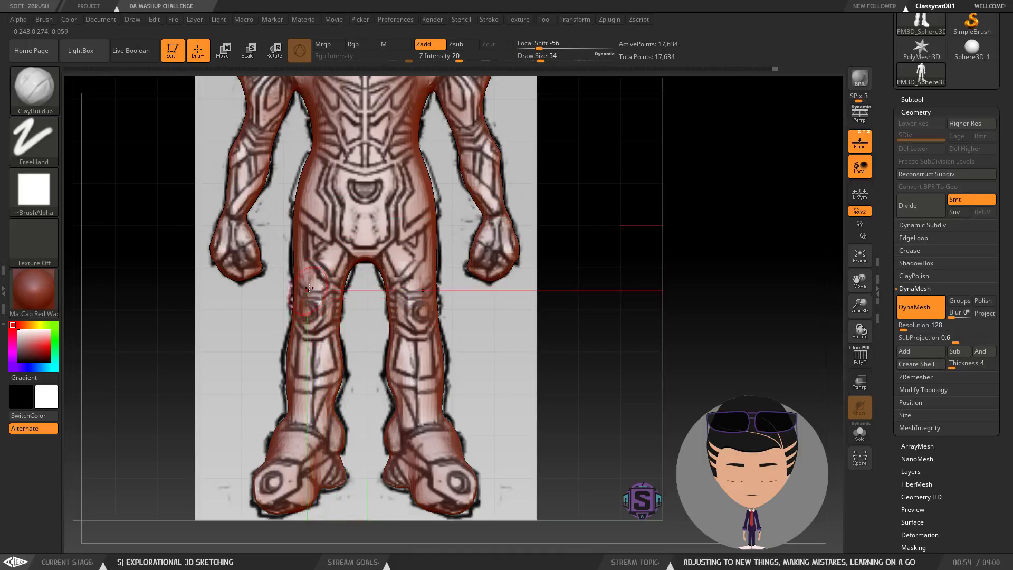
pyautogui.moveTo(354, 292); pyautogui.dragTo(554, 296)
pyautogui.moveTo(444, 296); pyautogui.dragTo(316, 289)
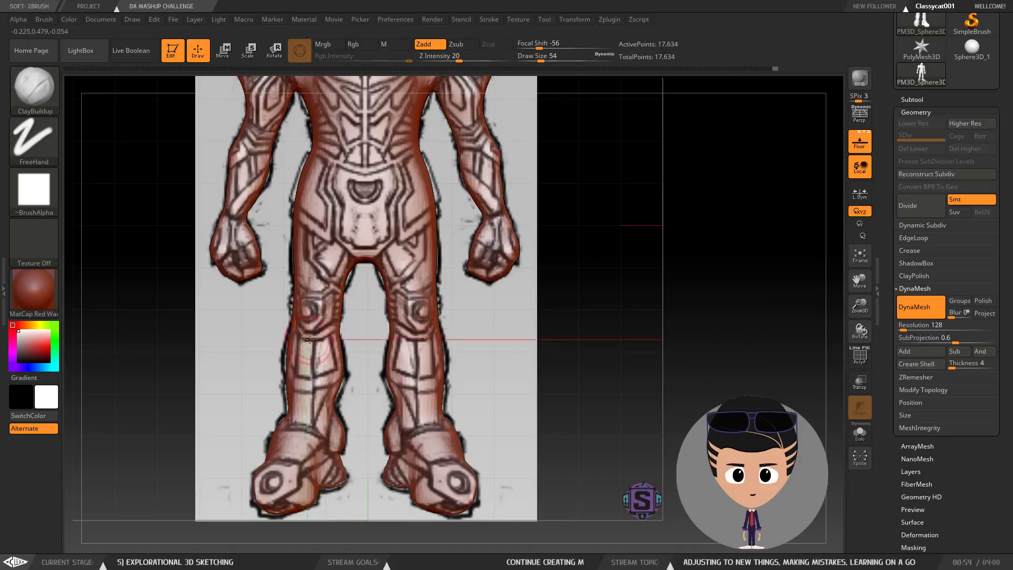
# Step: Build up the front of the lower thighs to the side sketch and smooth the upper legs
pyautogui.moveTo(364, 300)
pyautogui.mouseDown()
pyautogui.moveTo(477, 301)
pyautogui.moveTo(522, 285)
pyautogui.moveTo(496, 265)
pyautogui.moveTo(444, 309)
pyautogui.mouseUp()
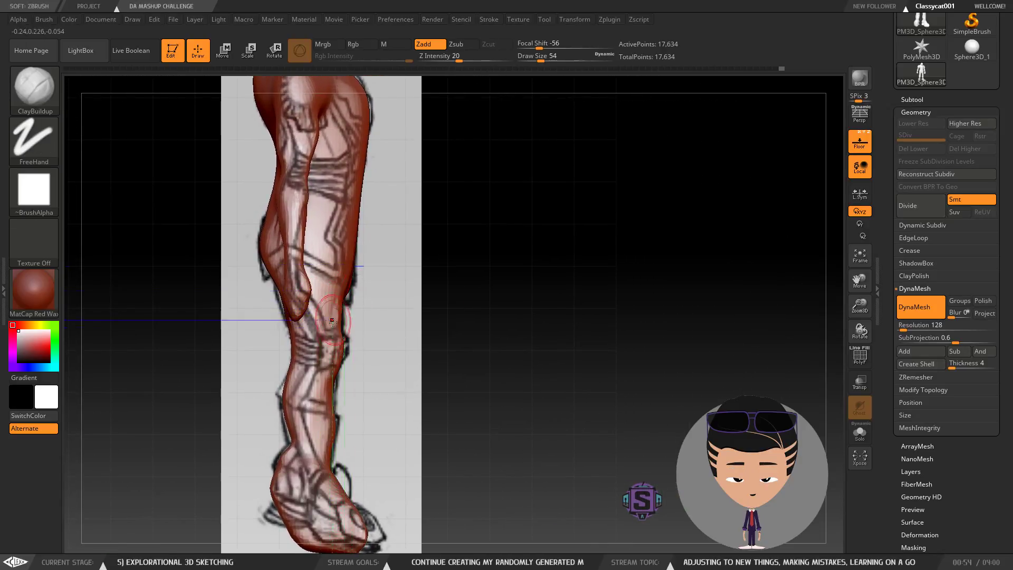
pyautogui.keyDown('shift'); pyautogui.moveTo(496, 287); pyautogui.dragTo(385, 292); pyautogui.keyUp('shift')
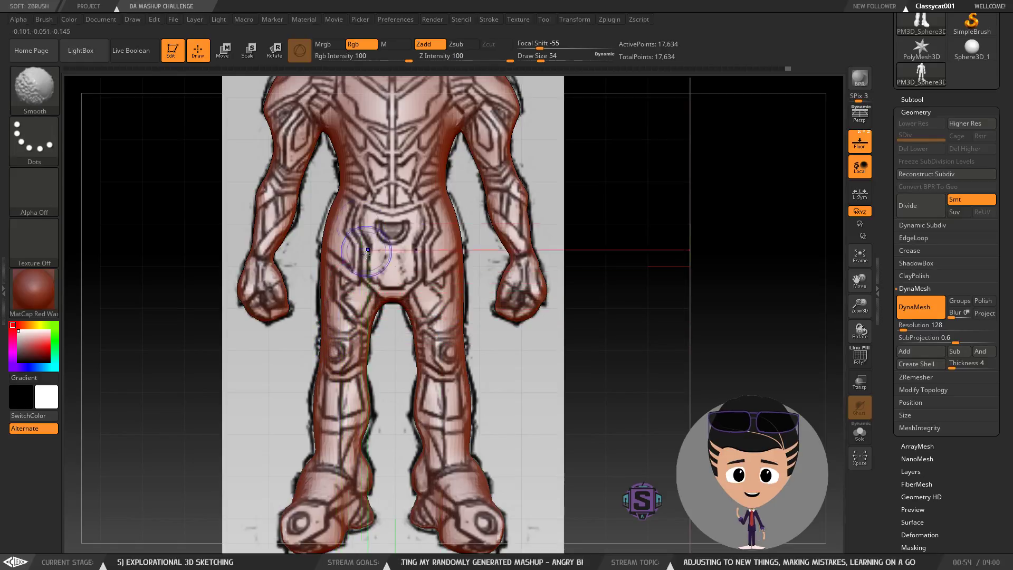
pyautogui.moveTo(477, 273)
pyautogui.keyDown('alt'); pyautogui.mouseDown()
pyautogui.moveTo(483, 360)
pyautogui.moveTo(495, 278)
pyautogui.mouseUp(); pyautogui.keyUp('alt')
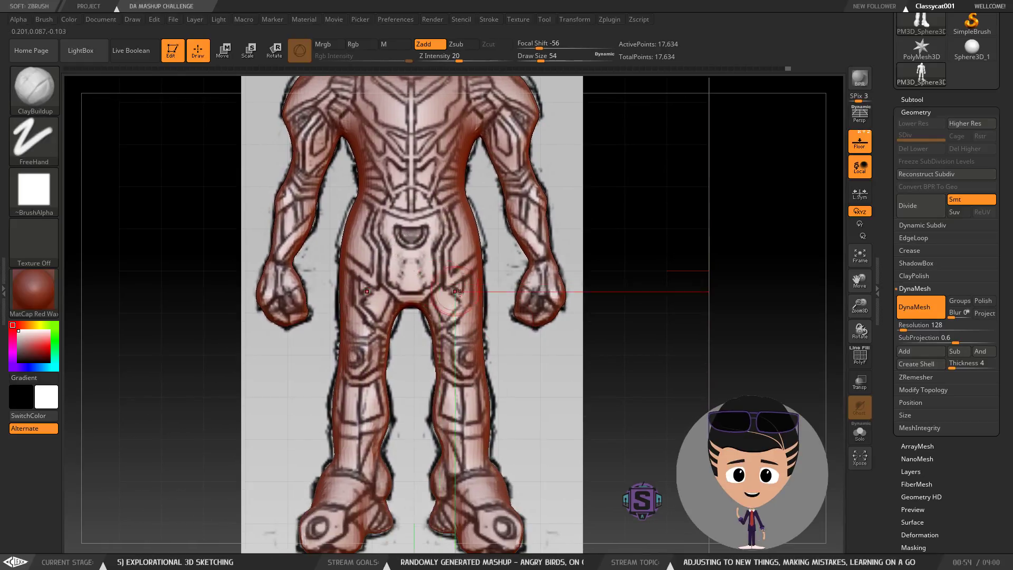
pyautogui.moveTo(511, 366)
pyautogui.keyDown('ctrl'); pyautogui.mouseDown(button='right')
pyautogui.moveTo(495, 357)
pyautogui.moveTo(599, 339)
pyautogui.moveTo(537, 356)
pyautogui.moveTo(549, 357)
pyautogui.mouseUp(button='right'); pyautogui.keyUp('ctrl')
pyautogui.keyDown('shift'); pyautogui.moveTo(368, 320); pyautogui.dragTo(358, 348); pyautogui.keyUp('shift')
# Step: Add clay to the backs and inner sides of the heels and smooth it into the feet
pyautogui.moveTo(479, 334)
pyautogui.mouseDown(button='right')
pyautogui.moveTo(445, 334)
pyautogui.moveTo(452, 313)
pyautogui.mouseUp(button='right')
pyautogui.moveTo(505, 351); pyautogui.dragTo(373, 395, button='right')
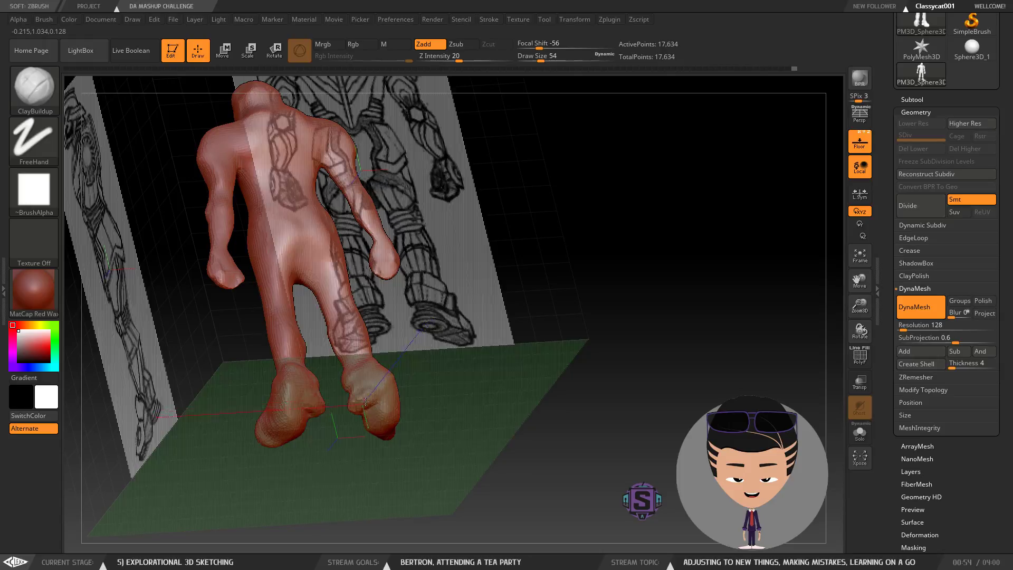
pyautogui.press('shift')
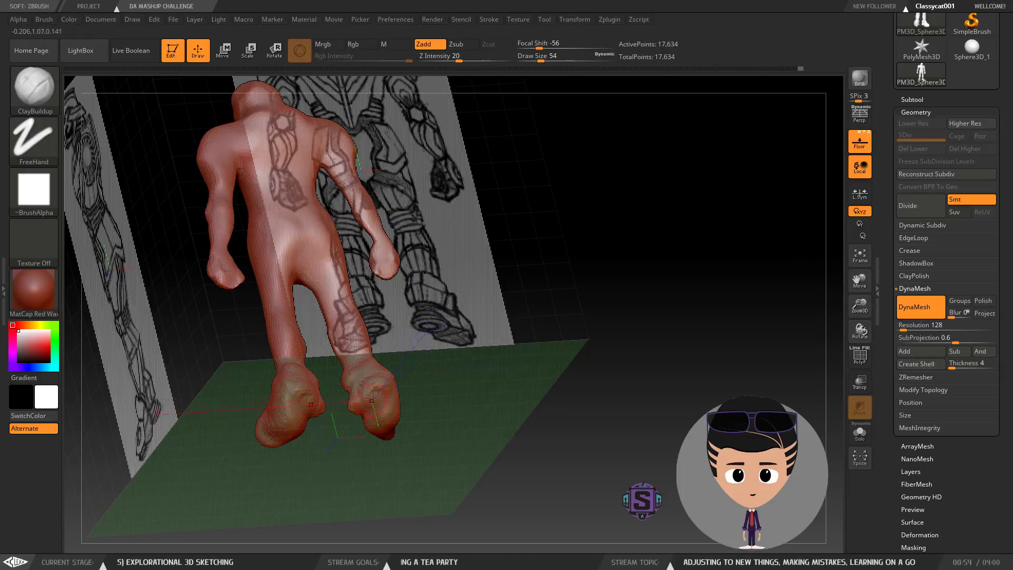
pyautogui.press('shift')
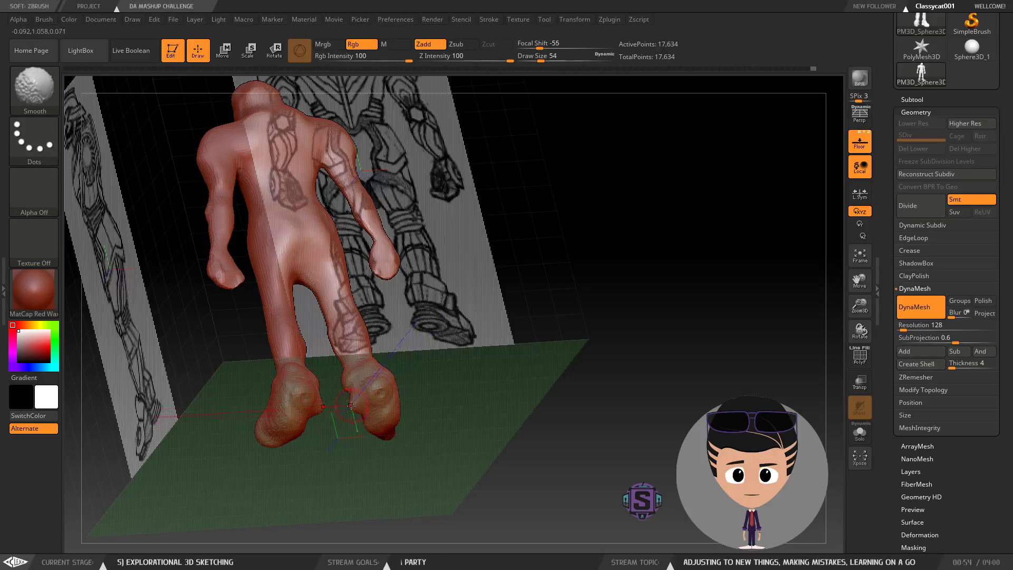
pyautogui.moveTo(411, 389)
pyautogui.mouseDown()
pyautogui.moveTo(474, 388)
pyautogui.moveTo(417, 397)
pyautogui.moveTo(435, 404)
pyautogui.mouseUp()
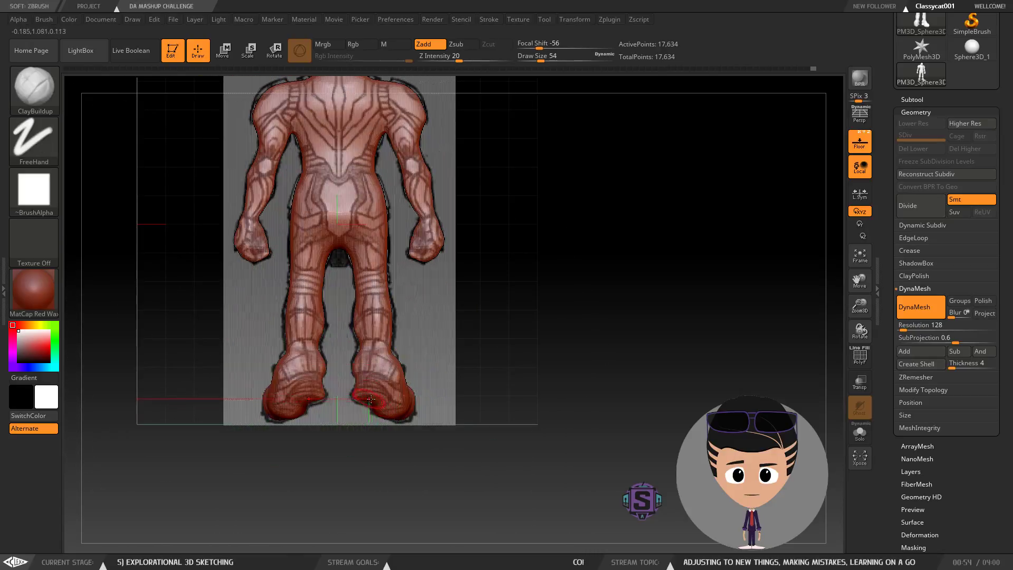
pyautogui.moveTo(433, 396); pyautogui.dragTo(377, 379)
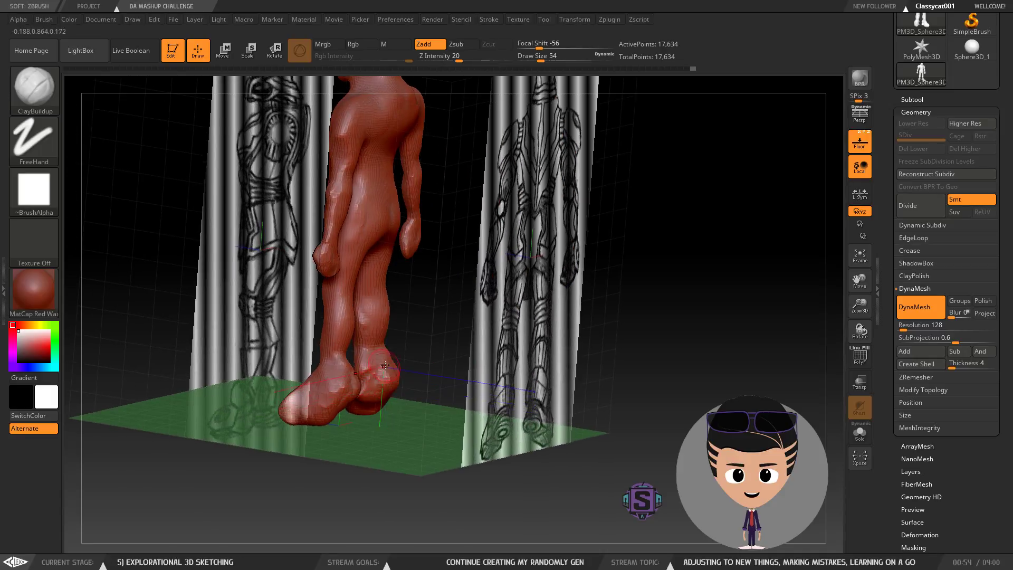
pyautogui.press('shift')
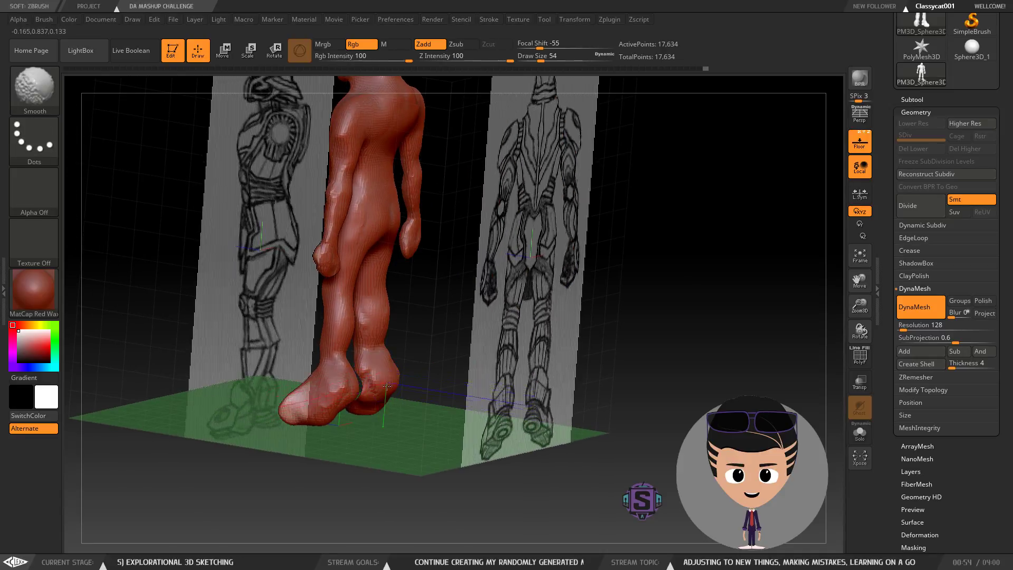
pyautogui.keyDown('shift'); pyautogui.moveTo(386, 378); pyautogui.dragTo(401, 378); pyautogui.keyUp('shift')
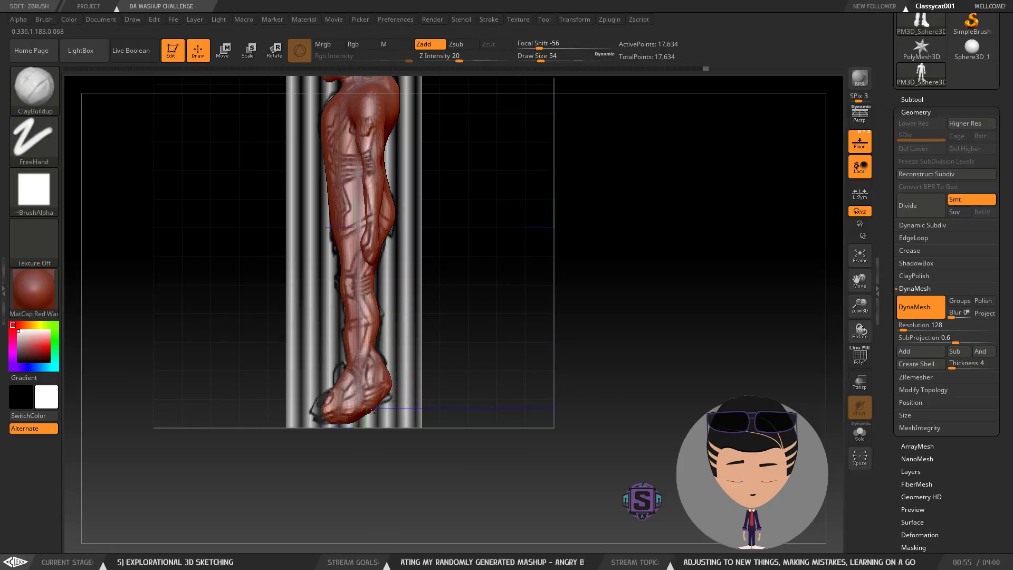
# Step: Fill out the undersides of both feet with clay and smooth the soles
pyautogui.moveTo(352, 424); pyautogui.dragTo(384, 394)
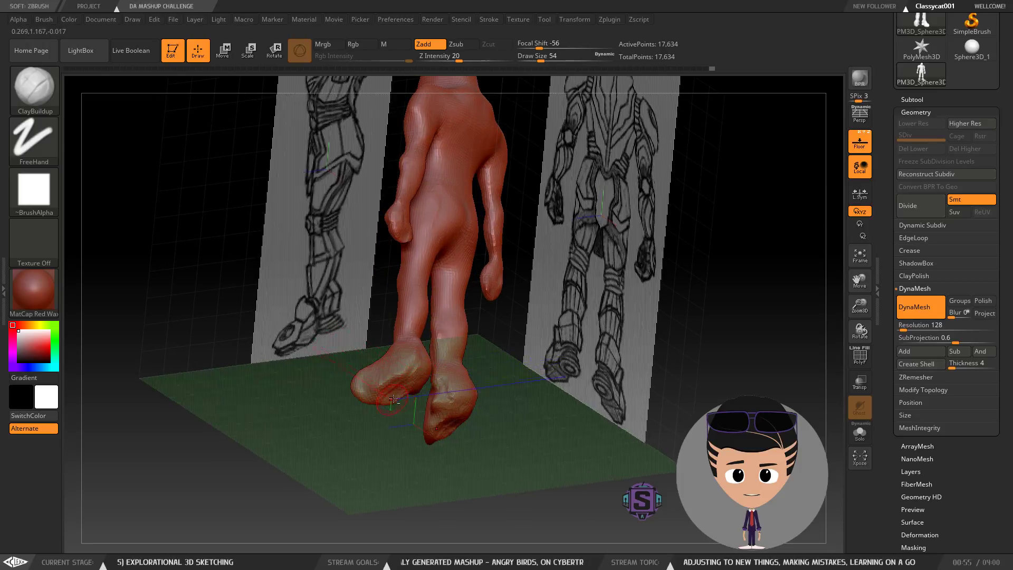
pyautogui.press('shift')
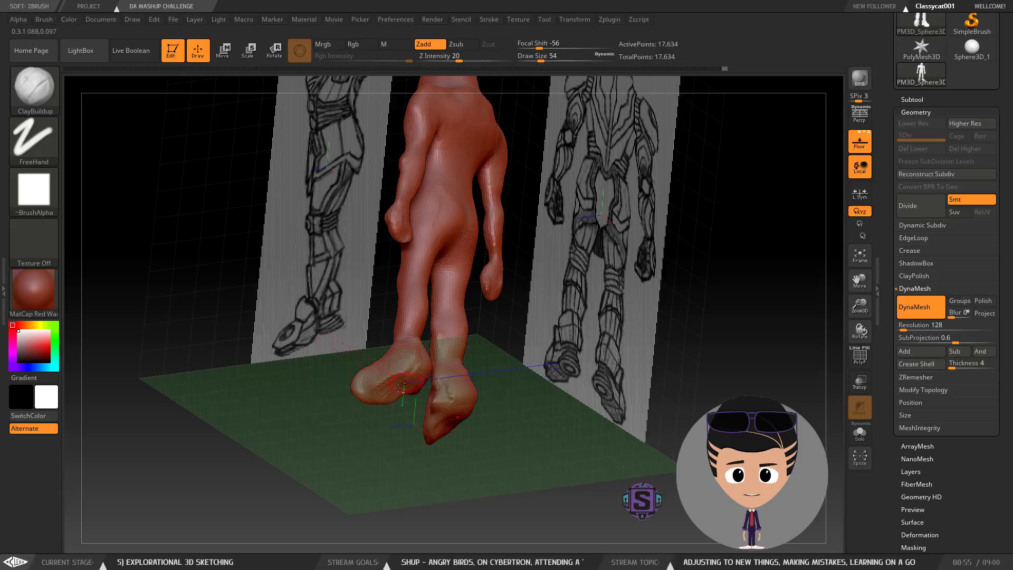
pyautogui.moveTo(410, 391); pyautogui.dragTo(377, 397)
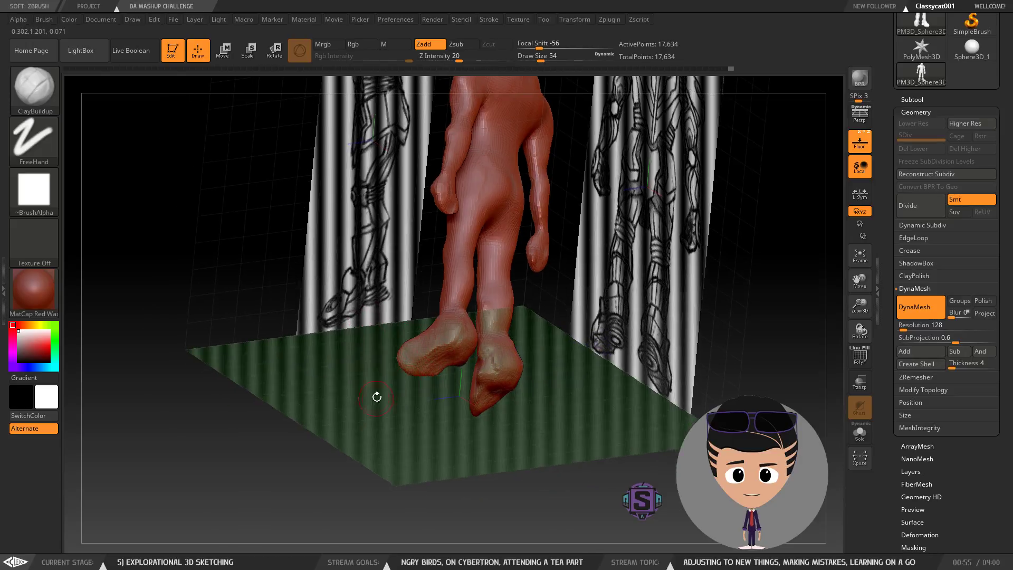
pyautogui.moveTo(448, 350)
pyautogui.keyDown('ctrl'); pyautogui.mouseDown(button='right')
pyautogui.moveTo(451, 387)
pyautogui.moveTo(393, 345)
pyautogui.moveTo(464, 329)
pyautogui.moveTo(444, 382)
pyautogui.mouseUp(button='right'); pyautogui.keyUp('ctrl')
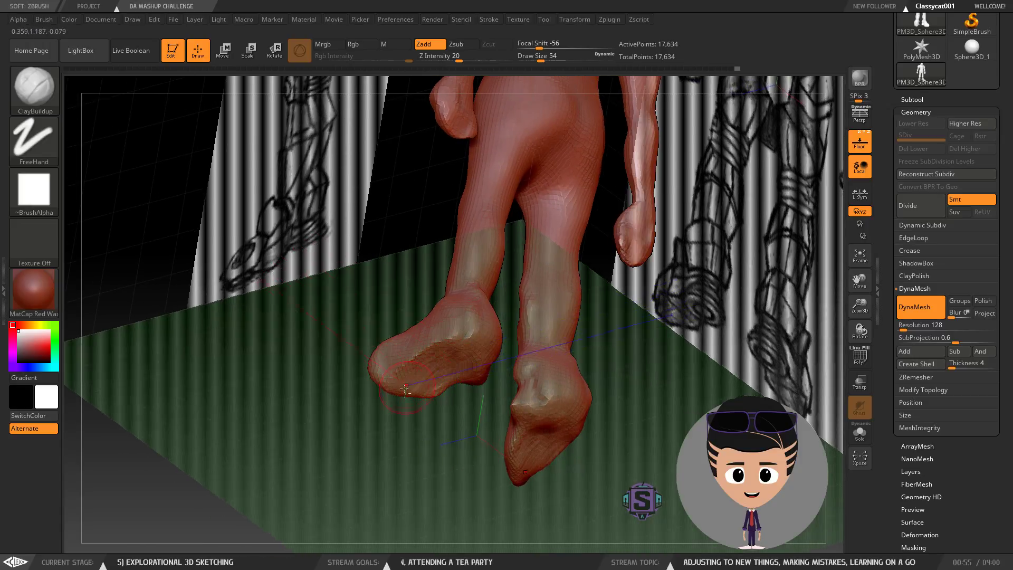
pyautogui.press('shift')
pyautogui.moveTo(461, 301); pyautogui.dragTo(553, 304, button='right')
pyautogui.moveTo(525, 350)
pyautogui.mouseDown(button='right')
pyautogui.moveTo(527, 361)
pyautogui.moveTo(474, 338)
pyautogui.moveTo(428, 344)
pyautogui.mouseUp(button='right')
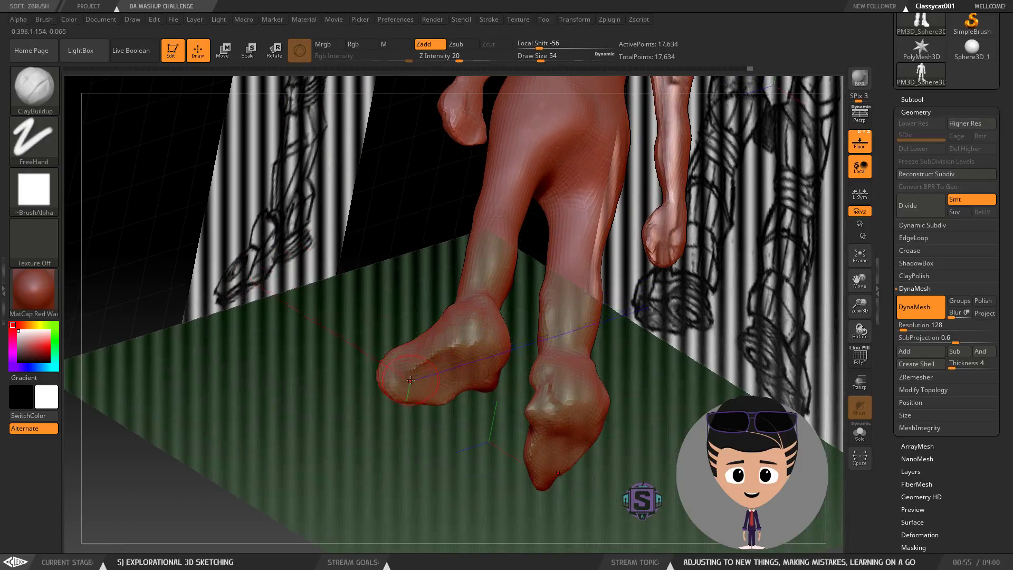
# Step: Build up the toes and the front of the feet, remesh with DynaMesh, and smooth the toe edges
pyautogui.moveTo(457, 329); pyautogui.dragTo(393, 372, button='right')
pyautogui.moveTo(423, 322); pyautogui.dragTo(460, 379, button='right')
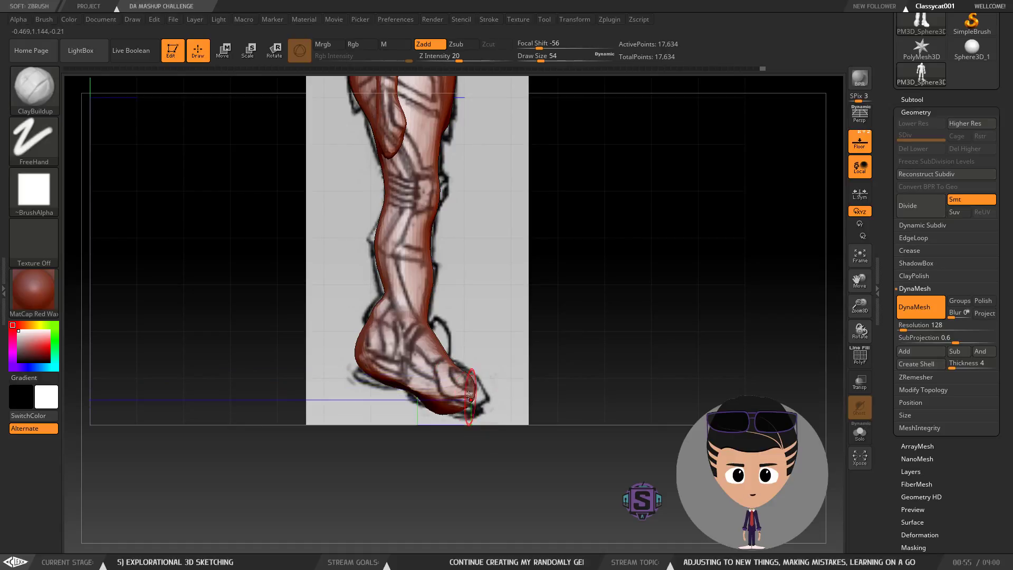
pyautogui.moveTo(548, 389); pyautogui.dragTo(371, 434, button='right')
pyautogui.moveTo(371, 434); pyautogui.dragTo(394, 415)
pyautogui.moveTo(436, 425); pyautogui.dragTo(414, 381, button='right')
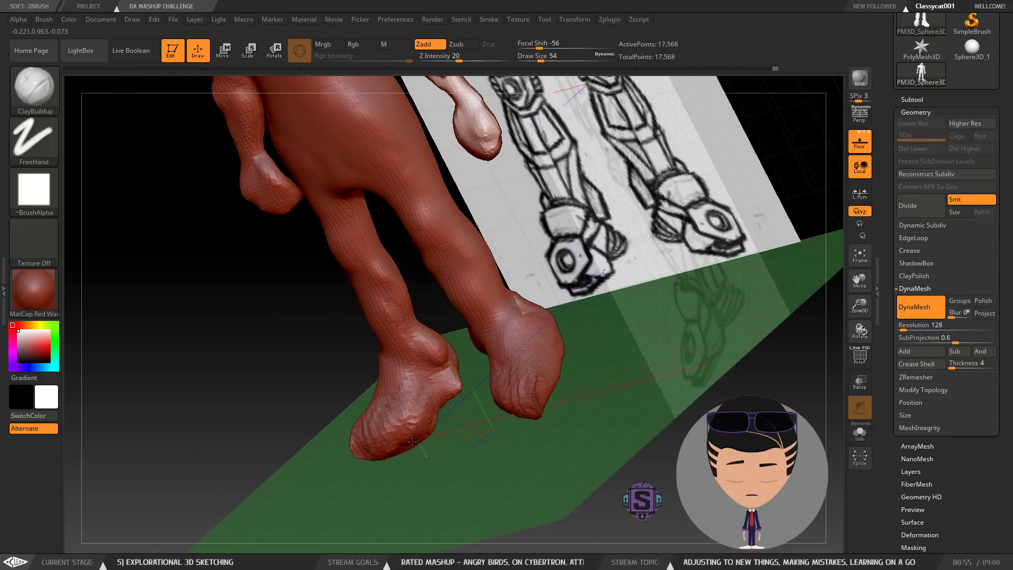
pyautogui.moveTo(393, 420); pyautogui.dragTo(381, 443, button='right')
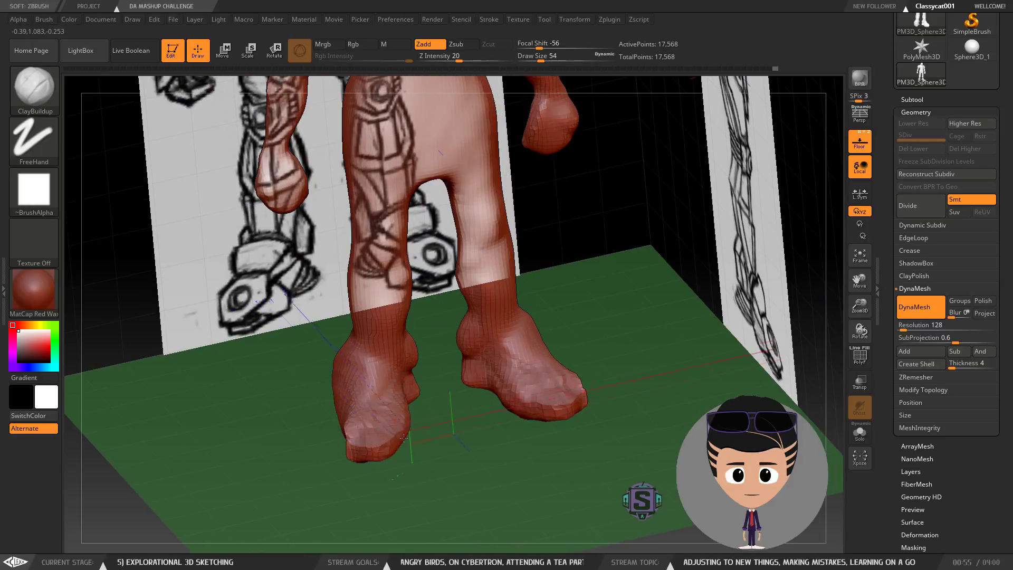
pyautogui.moveTo(428, 410); pyautogui.dragTo(413, 428, button='right')
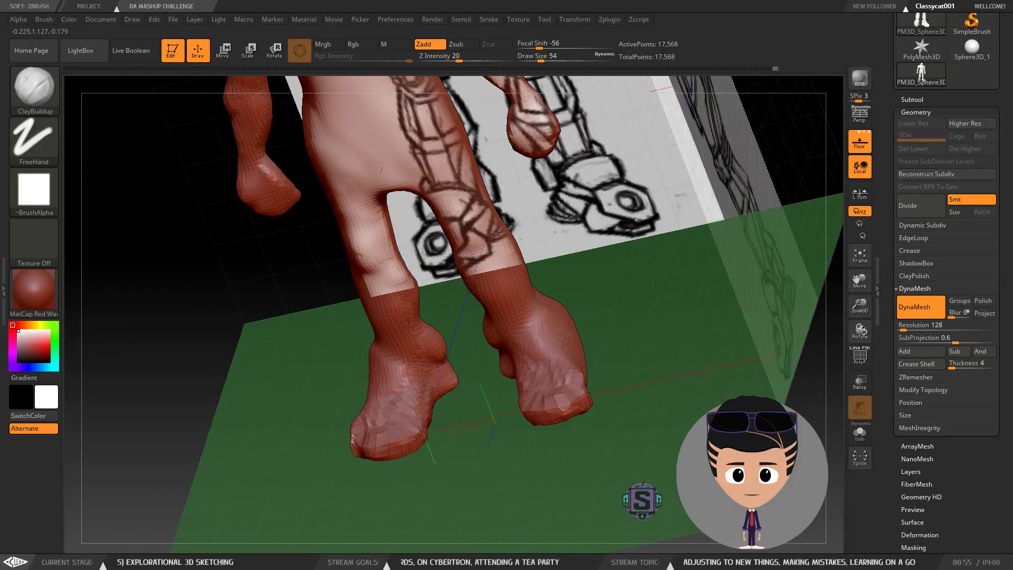
pyautogui.moveTo(404, 389)
pyautogui.mouseDown(button='right')
pyautogui.moveTo(417, 416)
pyautogui.moveTo(355, 419)
pyautogui.moveTo(341, 443)
pyautogui.moveTo(359, 454)
pyautogui.mouseUp(button='right')
pyautogui.press('shift')
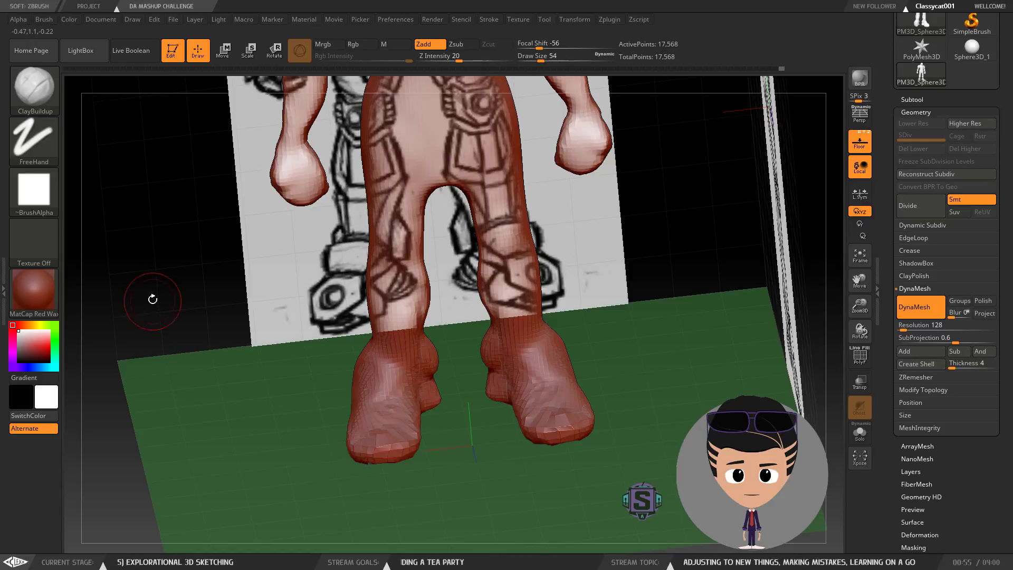
pyautogui.keyDown('ctrl'); pyautogui.moveTo(147, 267); pyautogui.dragTo(180, 338); pyautogui.keyUp('ctrl')
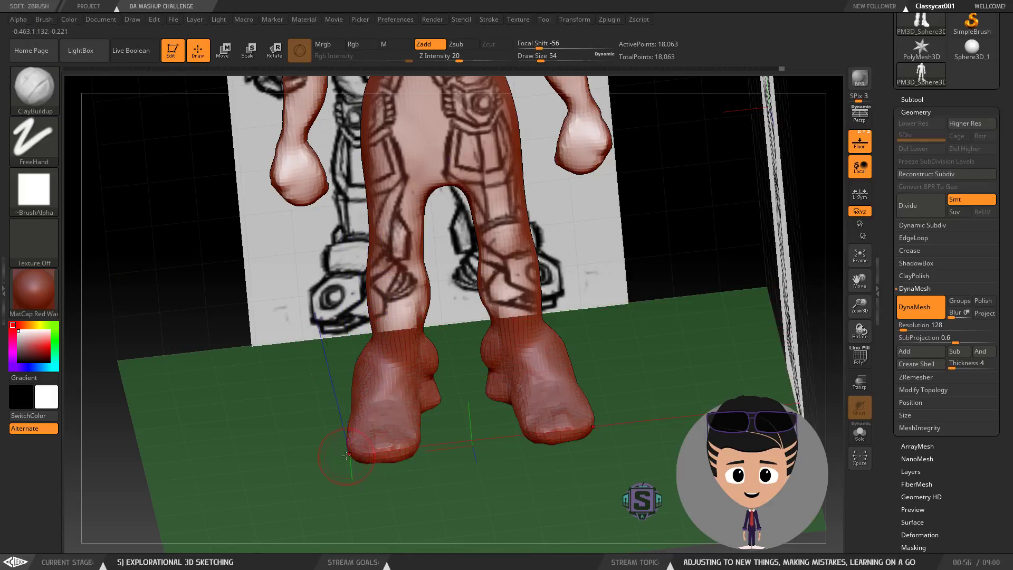
pyautogui.keyDown('shift'); pyautogui.moveTo(350, 449); pyautogui.dragTo(374, 458); pyautogui.keyUp('shift')
# Step: Thicken the outer ankles and the outer sides of the feet with clay and smooth the heels
pyautogui.moveTo(369, 457)
pyautogui.keyDown('shift'); pyautogui.mouseDown(button='right')
pyautogui.moveTo(333, 435)
pyautogui.moveTo(423, 420)
pyautogui.moveTo(396, 396)
pyautogui.moveTo(462, 384)
pyautogui.moveTo(413, 382)
pyautogui.moveTo(425, 425)
pyautogui.moveTo(407, 428)
pyautogui.mouseUp(button='right'); pyautogui.keyUp('shift')
pyautogui.moveTo(321, 393)
pyautogui.mouseDown(button='right')
pyautogui.moveTo(359, 383)
pyautogui.moveTo(349, 377)
pyautogui.mouseUp(button='right')
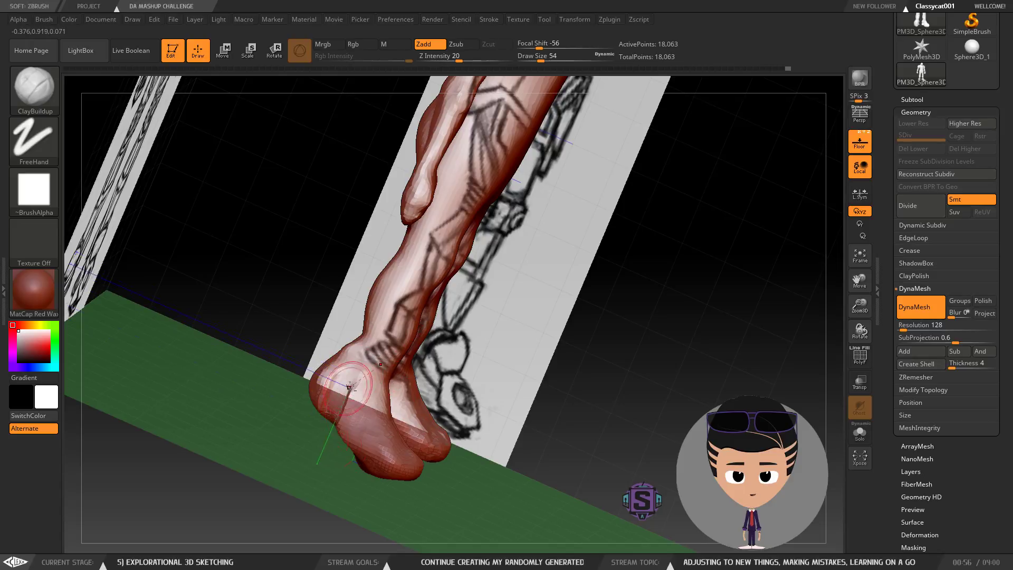
pyautogui.moveTo(356, 397); pyautogui.dragTo(330, 373, button='right')
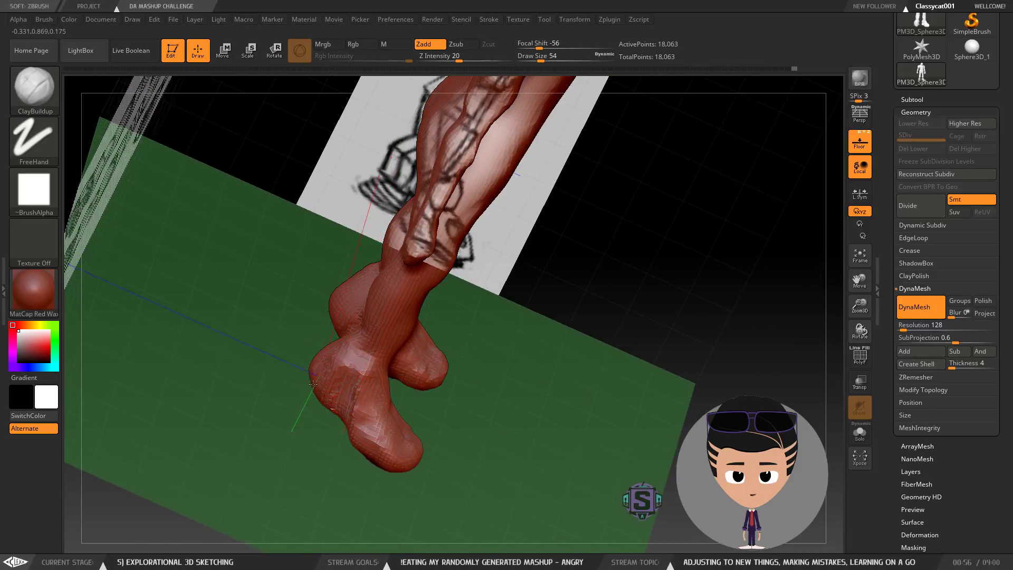
pyautogui.moveTo(372, 362); pyautogui.dragTo(345, 359, button='right')
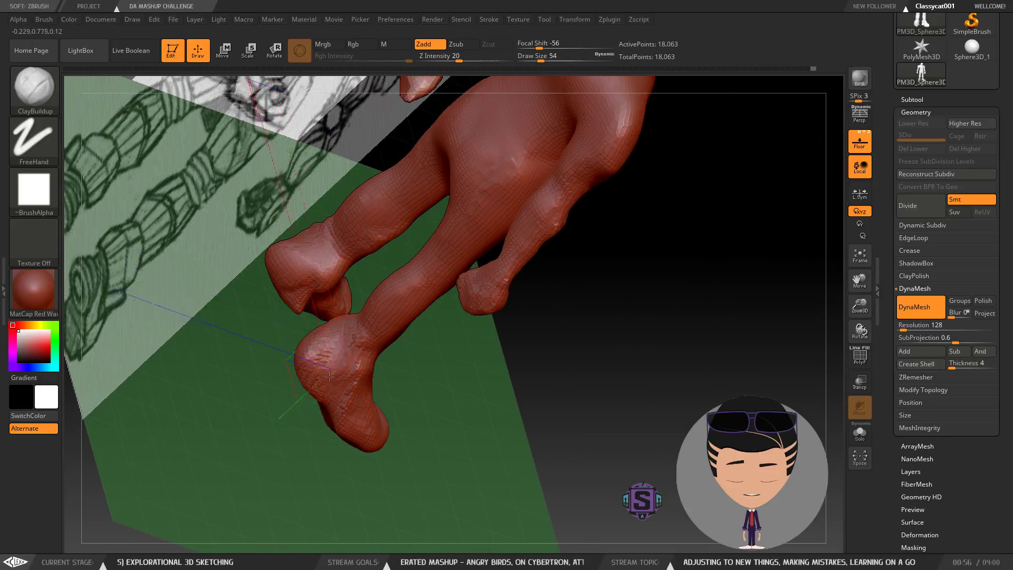
pyautogui.moveTo(418, 364); pyautogui.dragTo(348, 393, button='right')
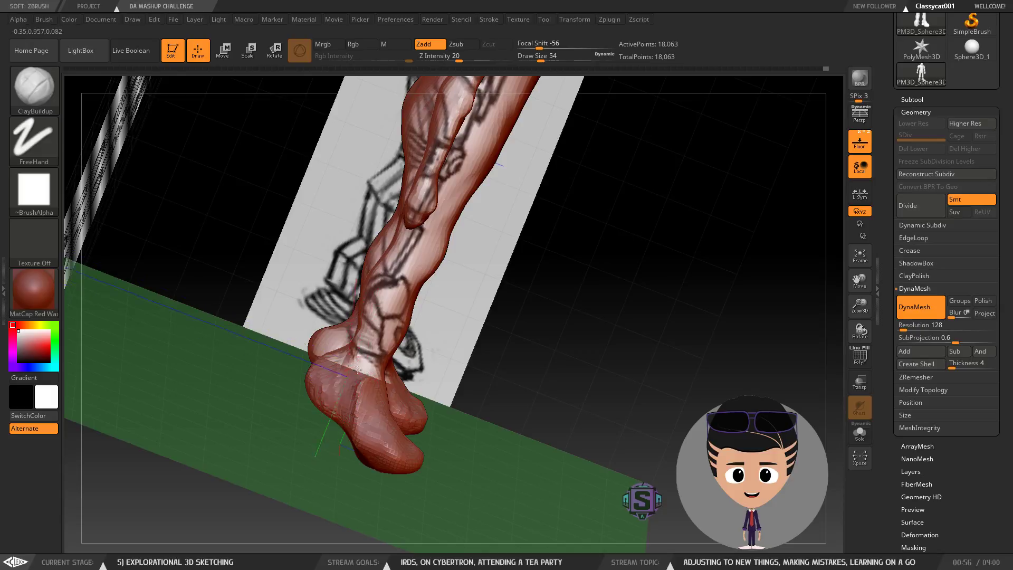
pyautogui.moveTo(346, 401)
pyautogui.mouseDown(button='right')
pyautogui.moveTo(389, 392)
pyautogui.moveTo(334, 411)
pyautogui.mouseUp(button='right')
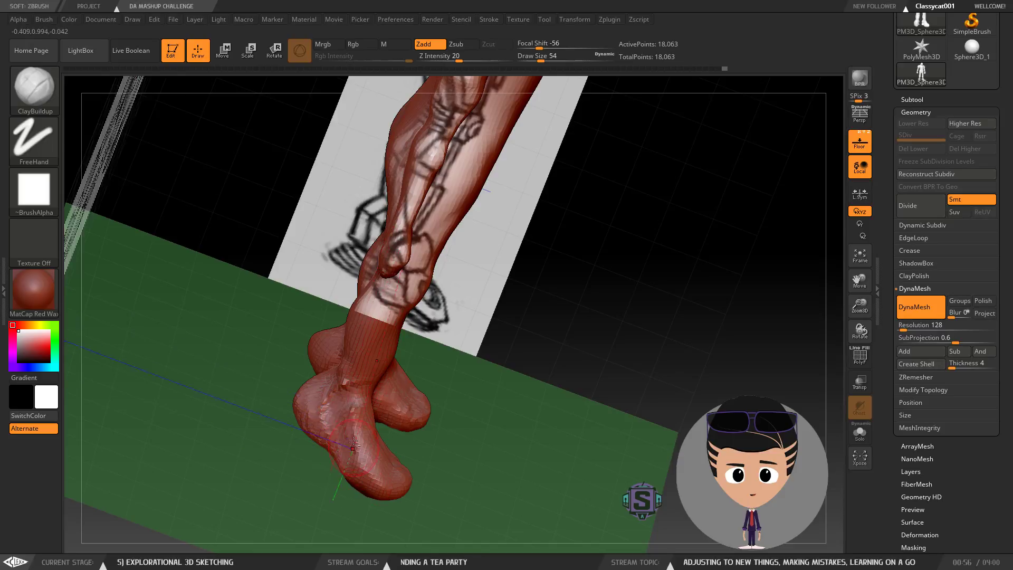
pyautogui.moveTo(343, 421)
pyautogui.mouseDown(button='right')
pyautogui.moveTo(319, 437)
pyautogui.moveTo(340, 424)
pyautogui.moveTo(364, 428)
pyautogui.mouseUp(button='right')
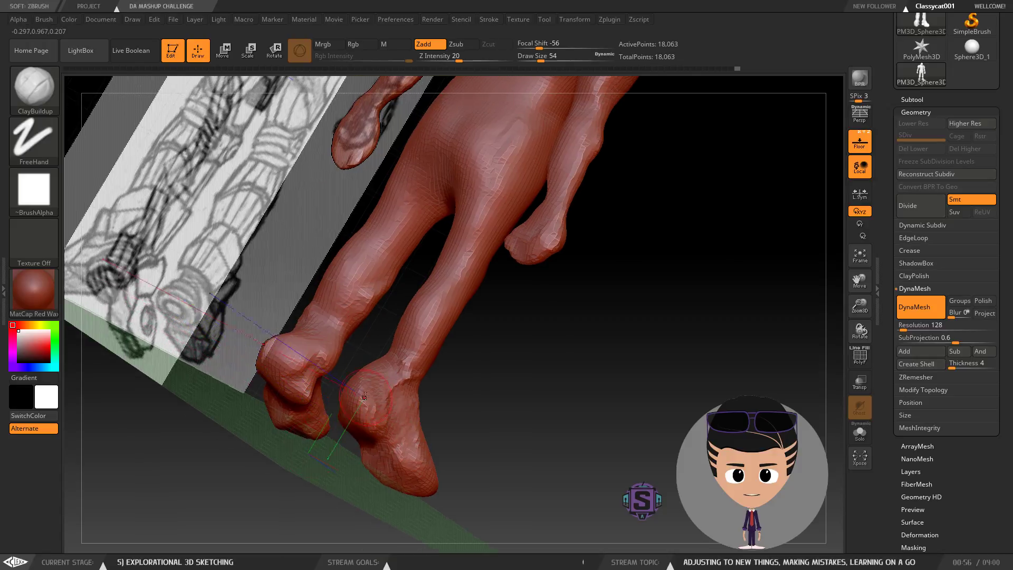
pyautogui.moveTo(383, 413)
pyautogui.keyDown('shift'); pyautogui.mouseDown()
pyautogui.moveTo(409, 357)
pyautogui.moveTo(414, 467)
pyautogui.moveTo(413, 434)
pyautogui.mouseUp(); pyautogui.keyUp('shift')
# Step: Refine the feet against the front sketch, remesh with DynaMesh, and smooth the toes
pyautogui.moveTo(414, 415)
pyautogui.mouseDown(button='right')
pyautogui.moveTo(442, 393)
pyautogui.moveTo(393, 383)
pyautogui.moveTo(373, 346)
pyautogui.mouseUp(button='right')
pyautogui.keyDown('alt'); pyautogui.moveTo(518, 319); pyautogui.dragTo(405, 295, button='right'); pyautogui.keyUp('alt')
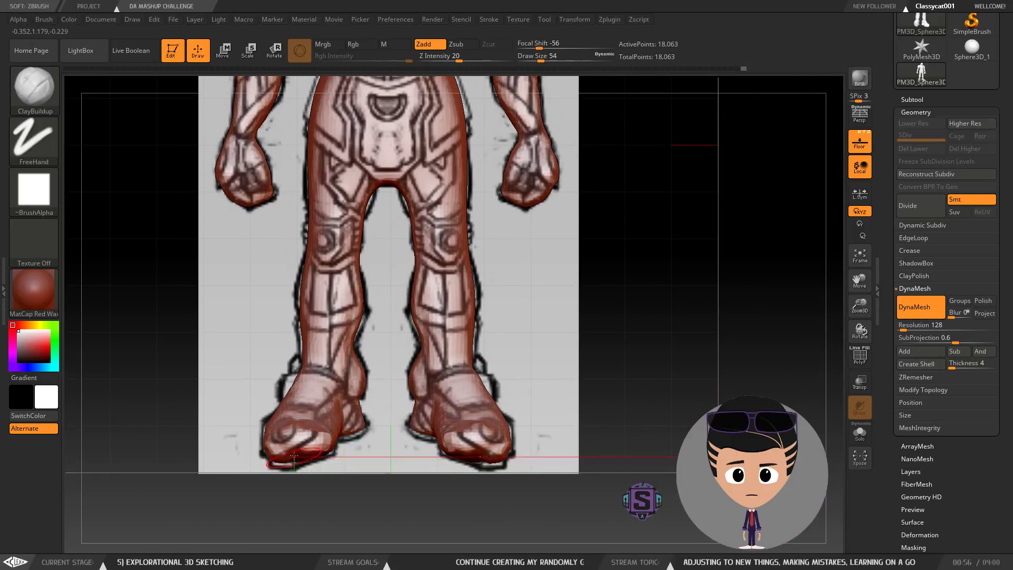
pyautogui.keyDown('ctrl'); pyautogui.moveTo(162, 313); pyautogui.dragTo(136, 377); pyautogui.keyUp('ctrl')
pyautogui.keyDown('shift'); pyautogui.moveTo(275, 455); pyautogui.dragTo(273, 436); pyautogui.keyUp('shift')
pyautogui.keyDown('alt'); pyautogui.moveTo(506, 338); pyautogui.dragTo(495, 323); pyautogui.keyUp('alt')
pyautogui.keyDown('shift'); pyautogui.moveTo(447, 407); pyautogui.dragTo(467, 396); pyautogui.keyUp('shift')
pyautogui.moveTo(388, 365)
pyautogui.mouseDown()
pyautogui.moveTo(429, 438)
pyautogui.moveTo(429, 362)
pyautogui.moveTo(421, 404)
pyautogui.moveTo(383, 351)
pyautogui.mouseUp()
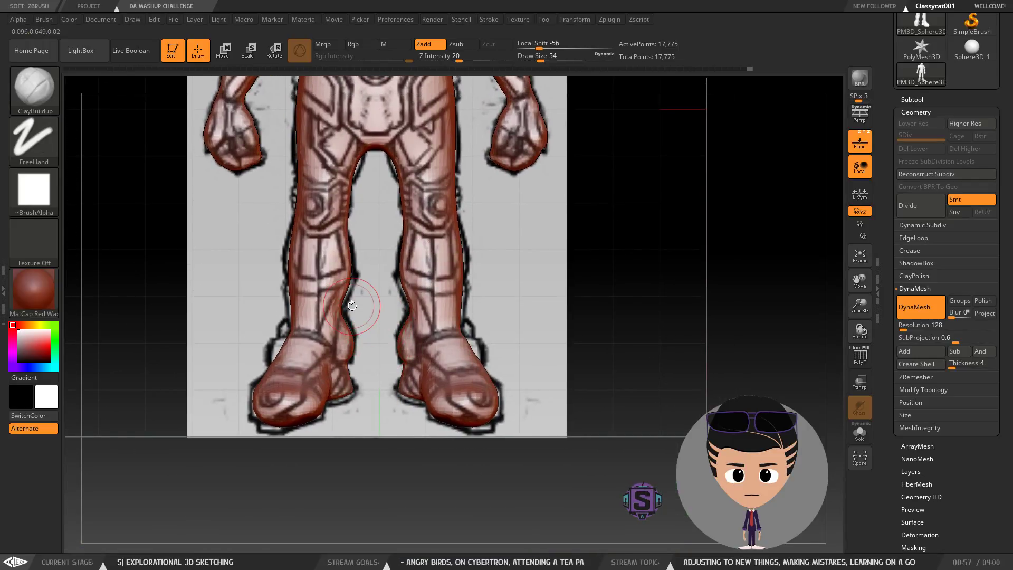
# Step: Extend the backs of the heels to the side sketch's outline and remesh the body
pyautogui.moveTo(351, 338)
pyautogui.mouseDown()
pyautogui.moveTo(350, 404)
pyautogui.moveTo(379, 390)
pyautogui.moveTo(401, 309)
pyautogui.moveTo(388, 119)
pyautogui.mouseUp()
pyautogui.keyDown('alt'); pyautogui.moveTo(373, 473); pyautogui.dragTo(428, 364); pyautogui.keyUp('alt')
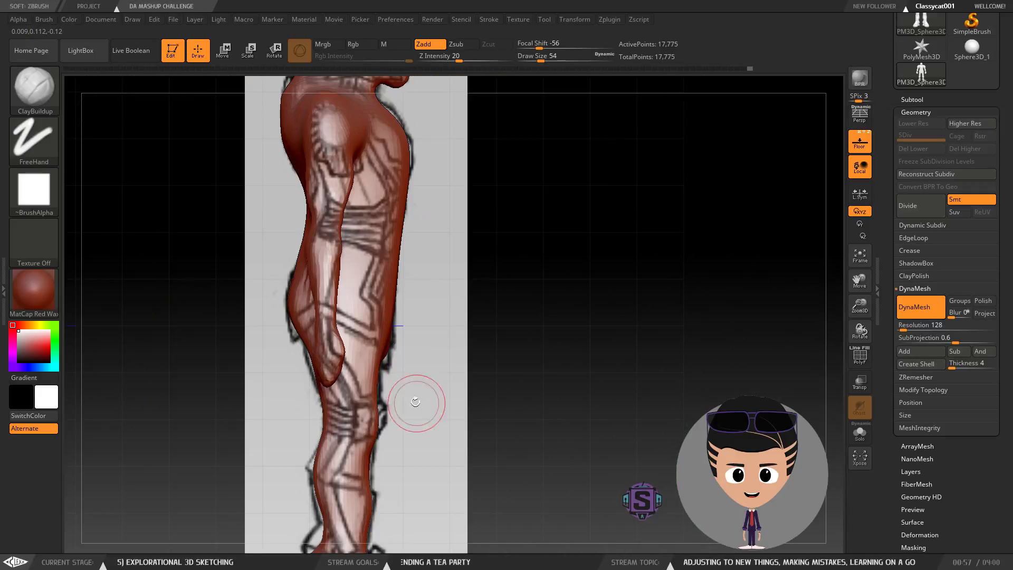
pyautogui.keyDown('alt'); pyautogui.moveTo(401, 464); pyautogui.dragTo(416, 305); pyautogui.keyUp('alt')
pyautogui.keyDown('alt'); pyautogui.moveTo(404, 368); pyautogui.dragTo(417, 354); pyautogui.keyUp('alt')
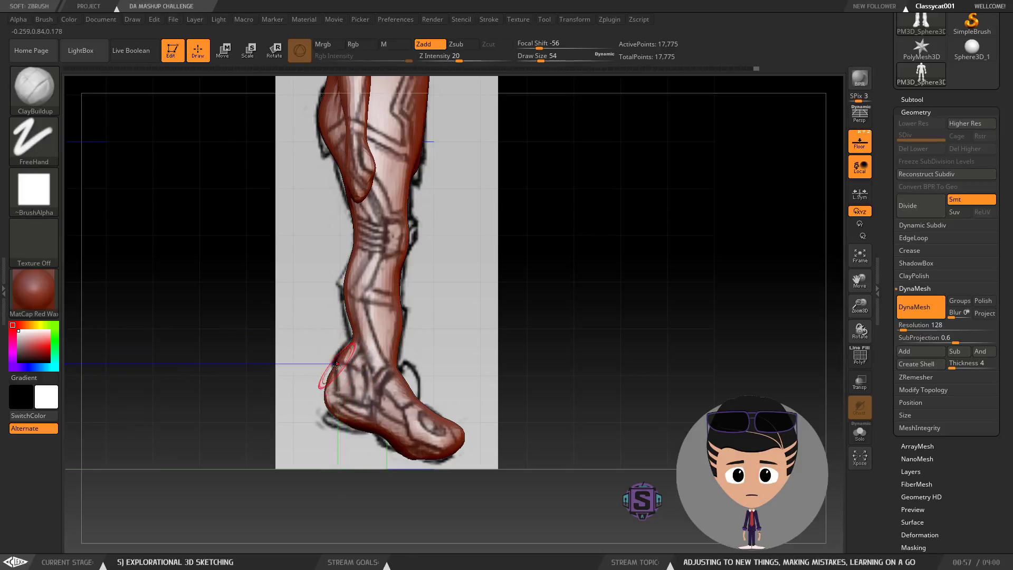
pyautogui.hotkey('ctrl', 'z')
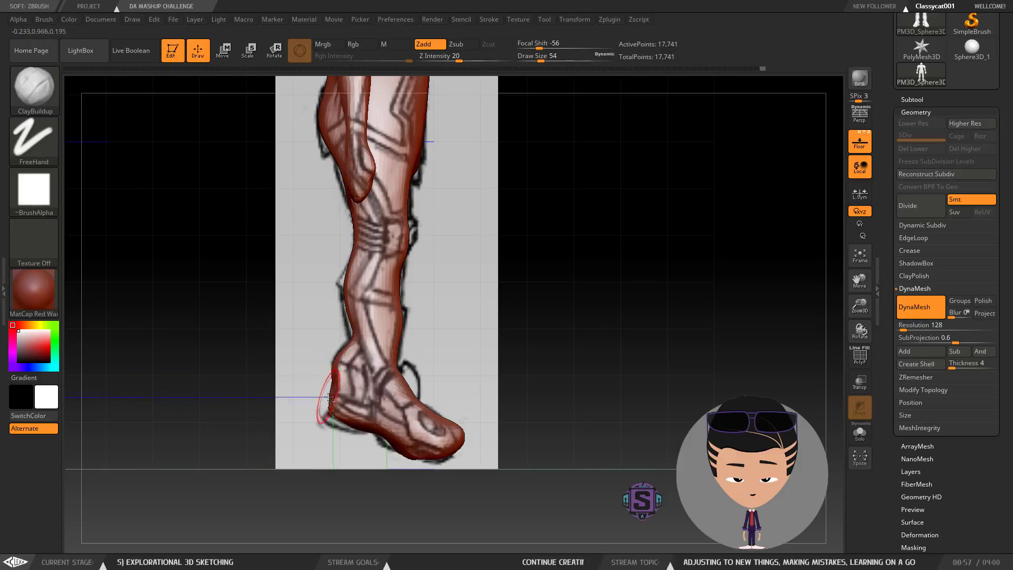
pyautogui.keyDown('alt'); pyautogui.moveTo(321, 393); pyautogui.dragTo(315, 421); pyautogui.keyUp('alt')
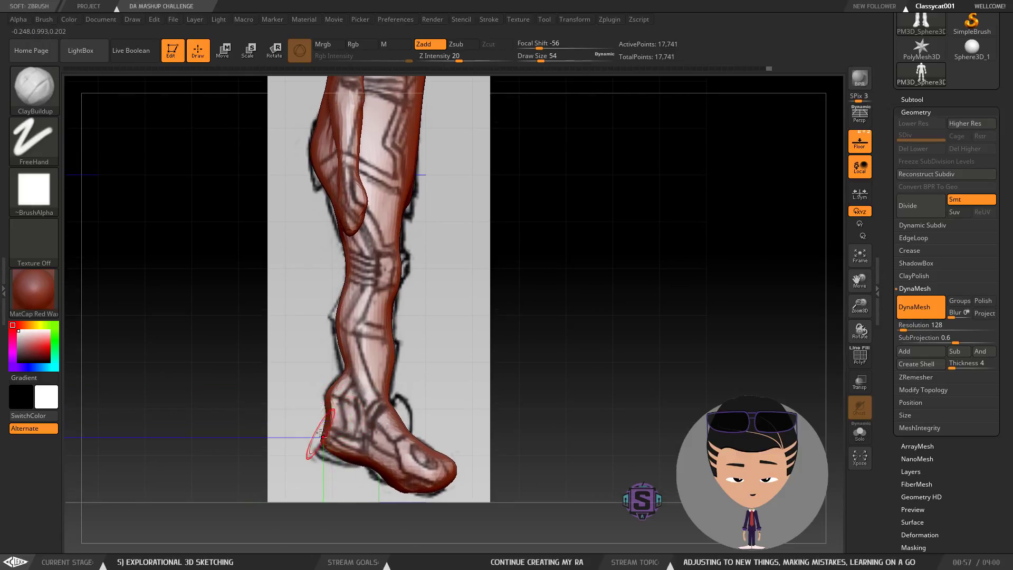
pyautogui.keyDown('alt'); pyautogui.moveTo(328, 406); pyautogui.dragTo(324, 425, button='right'); pyautogui.keyUp('alt')
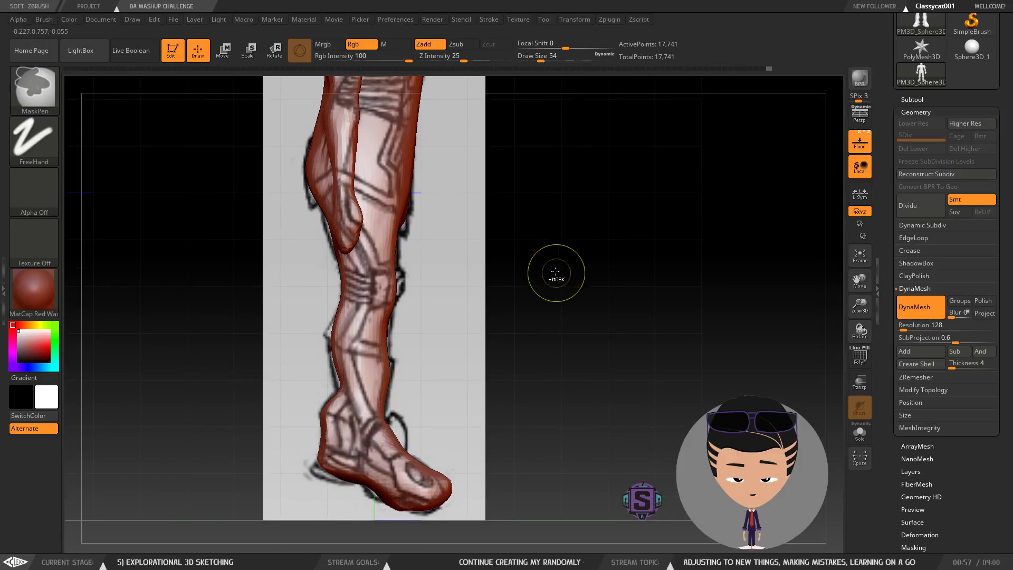
# Step: Smooth the front of the pelvis and compare its shape with the front and side sketches
pyautogui.moveTo(539, 351)
pyautogui.keyDown('alt'); pyautogui.mouseDown(button='right')
pyautogui.moveTo(547, 251)
pyautogui.moveTo(488, 293)
pyautogui.mouseUp(button='right'); pyautogui.keyUp('alt')
pyautogui.moveTo(502, 184)
pyautogui.keyDown('alt'); pyautogui.mouseDown(button='right')
pyautogui.moveTo(479, 366)
pyautogui.moveTo(476, 319)
pyautogui.moveTo(478, 441)
pyautogui.mouseUp(button='right'); pyautogui.keyUp('alt')
pyautogui.moveTo(468, 347)
pyautogui.keyDown('alt'); pyautogui.mouseDown(button='right')
pyautogui.moveTo(484, 276)
pyautogui.moveTo(498, 319)
pyautogui.mouseUp(button='right'); pyautogui.keyUp('alt')
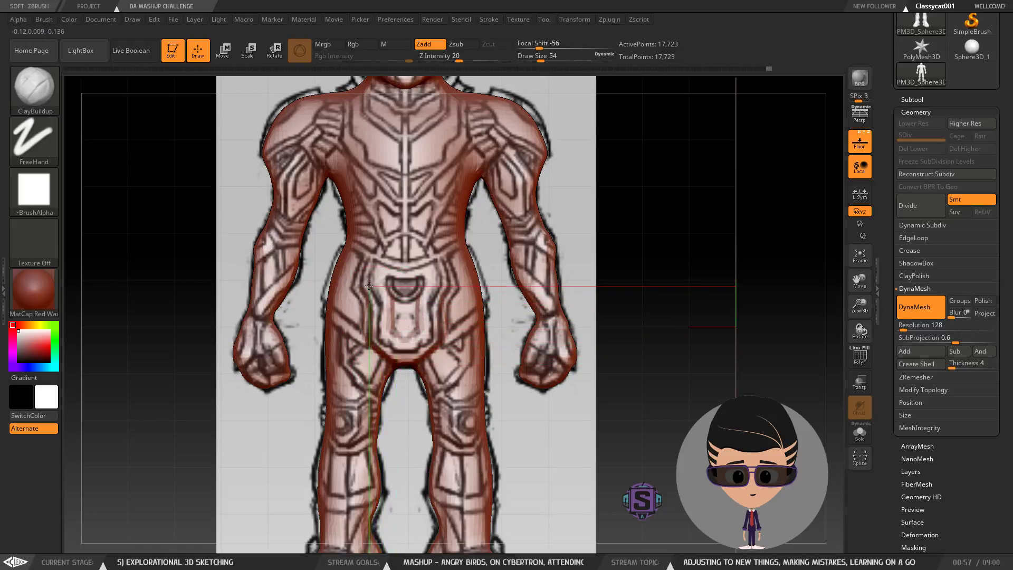
pyautogui.moveTo(396, 311)
pyautogui.mouseDown(button='right')
pyautogui.moveTo(521, 307)
pyautogui.moveTo(441, 332)
pyautogui.moveTo(432, 330)
pyautogui.moveTo(512, 316)
pyautogui.moveTo(468, 308)
pyautogui.moveTo(458, 295)
pyautogui.moveTo(499, 300)
pyautogui.mouseUp(button='right')
pyautogui.keyDown('shift'); pyautogui.moveTo(453, 359); pyautogui.dragTo(437, 344); pyautogui.keyUp('shift')
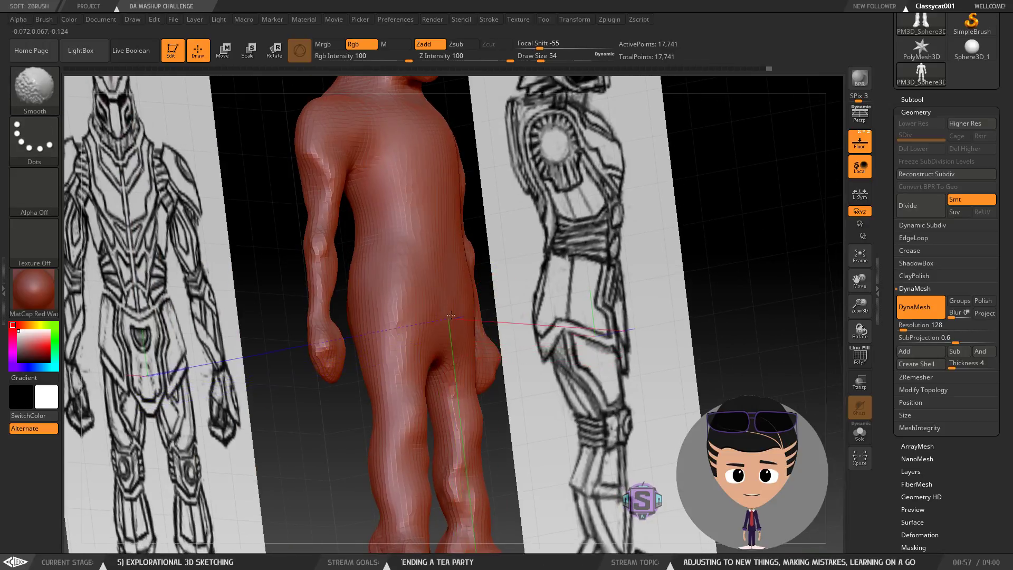
pyautogui.moveTo(446, 309); pyautogui.dragTo(393, 268, button='right')
pyautogui.moveTo(395, 230)
pyautogui.mouseDown(button='right')
pyautogui.moveTo(412, 276)
pyautogui.moveTo(493, 319)
pyautogui.mouseUp(button='right')
pyautogui.keyDown('alt'); pyautogui.moveTo(445, 239); pyautogui.dragTo(435, 315, button='right'); pyautogui.keyUp('alt')
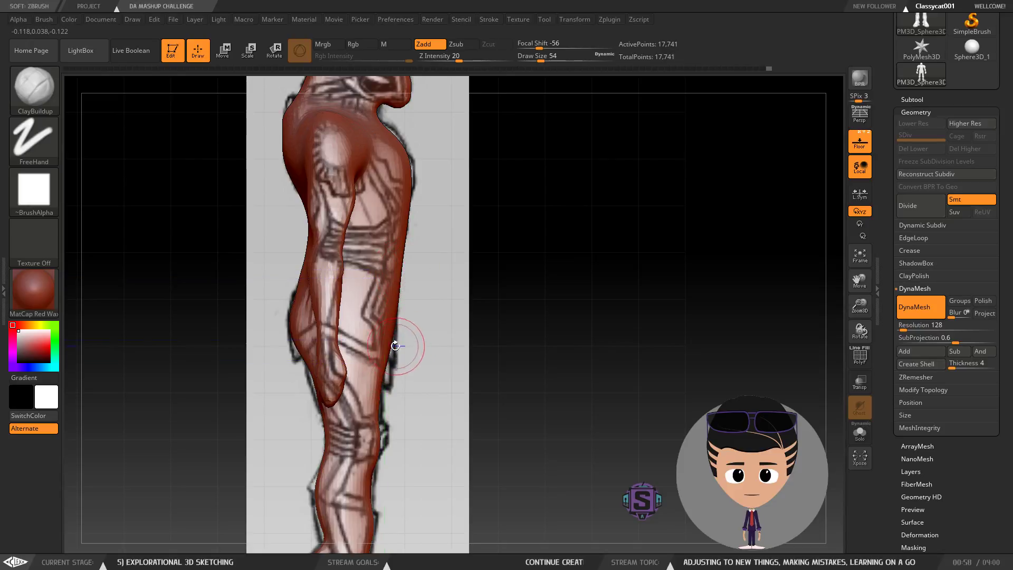
pyautogui.moveTo(446, 335); pyautogui.dragTo(400, 338, button='right')
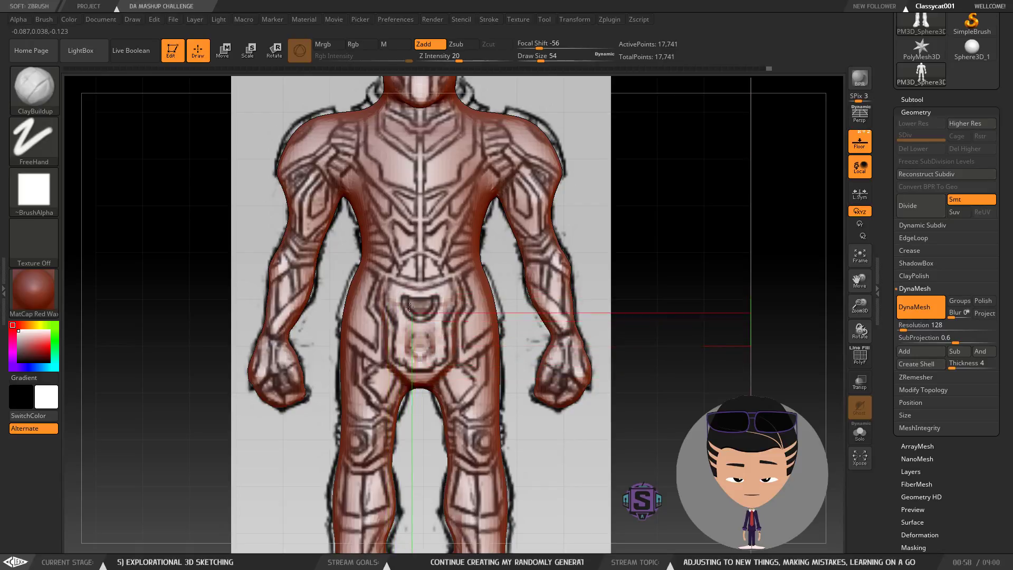
pyautogui.moveTo(410, 298); pyautogui.dragTo(502, 337, button='right')
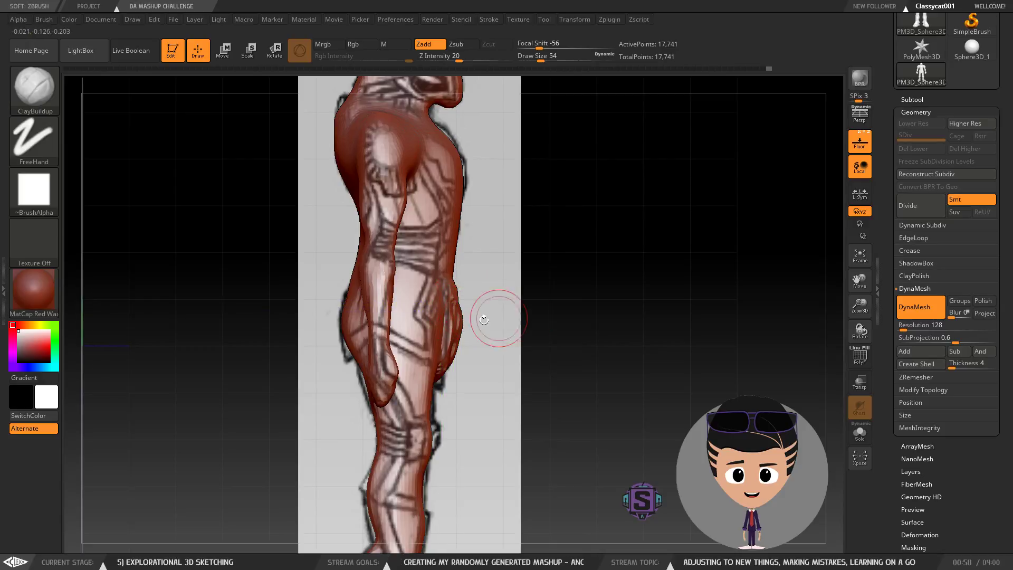
# Step: Build up the crotch and lower belly with clay, checking the volume against the side sketch
pyautogui.press('shift')
pyautogui.moveTo(467, 306)
pyautogui.keyDown('alt'); pyautogui.mouseDown()
pyautogui.moveTo(454, 359)
pyautogui.moveTo(406, 333)
pyautogui.moveTo(343, 322)
pyautogui.moveTo(417, 316)
pyautogui.moveTo(395, 311)
pyautogui.moveTo(483, 330)
pyautogui.moveTo(467, 357)
pyautogui.mouseUp(); pyautogui.keyUp('alt')
pyautogui.press('shift')
pyautogui.moveTo(491, 348)
pyautogui.mouseDown(button='right')
pyautogui.moveTo(607, 338)
pyautogui.moveTo(512, 331)
pyautogui.moveTo(448, 348)
pyautogui.mouseUp(button='right')
pyautogui.keyDown('shift'); pyautogui.moveTo(447, 349); pyautogui.dragTo(430, 340); pyautogui.keyUp('shift')
pyautogui.moveTo(430, 339)
pyautogui.mouseDown(button='right')
pyautogui.moveTo(477, 341)
pyautogui.moveTo(441, 344)
pyautogui.mouseUp(button='right')
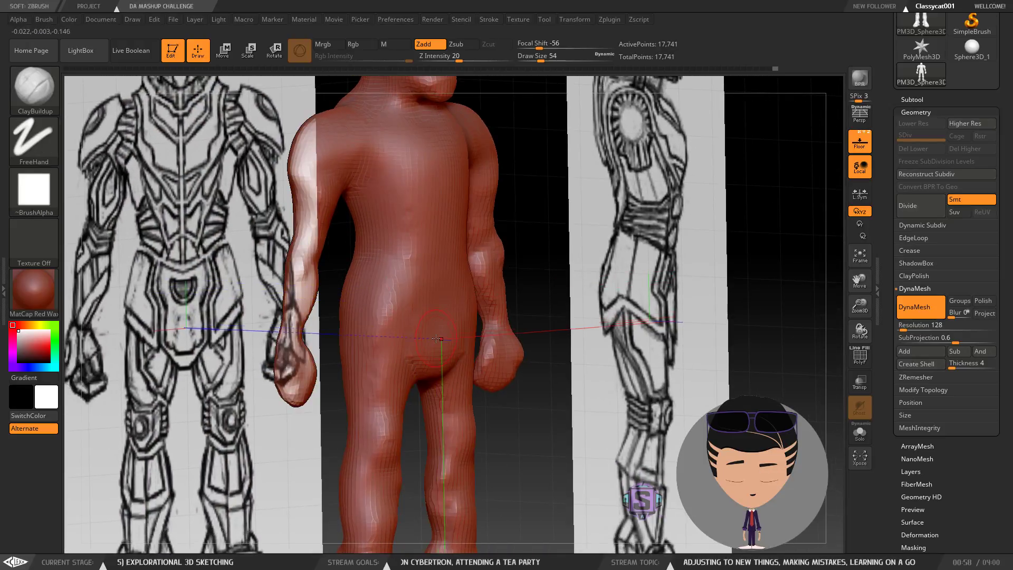
# Step: Carve creases with the Slash3 brush at draw size 23 from the crotch to the outer hips, following the front sketch
pyautogui.press('b')
pyautogui.press('b')
pyautogui.press('l')
pyautogui.press('b')
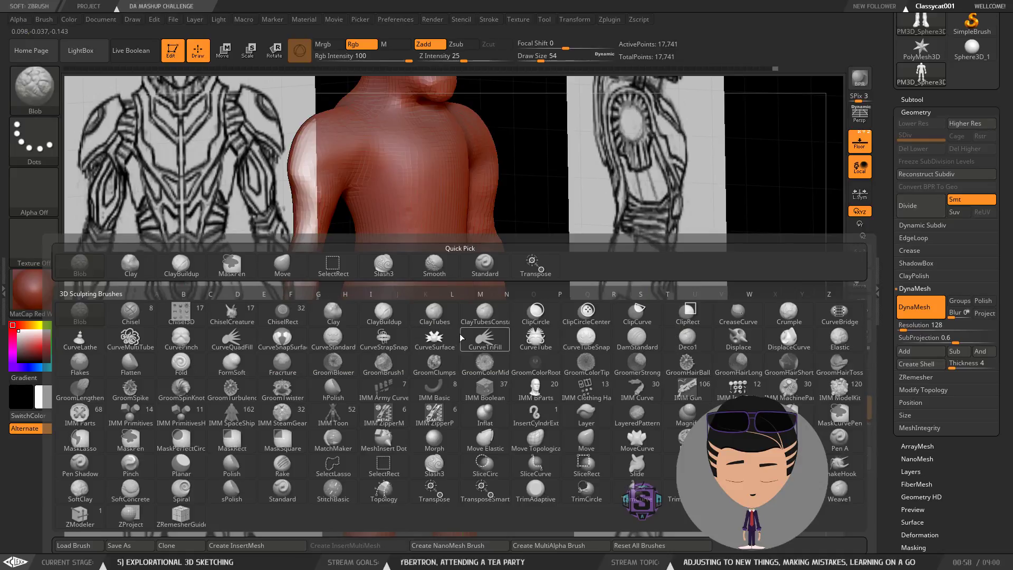
pyautogui.click(186, 268)
pyautogui.press('b')
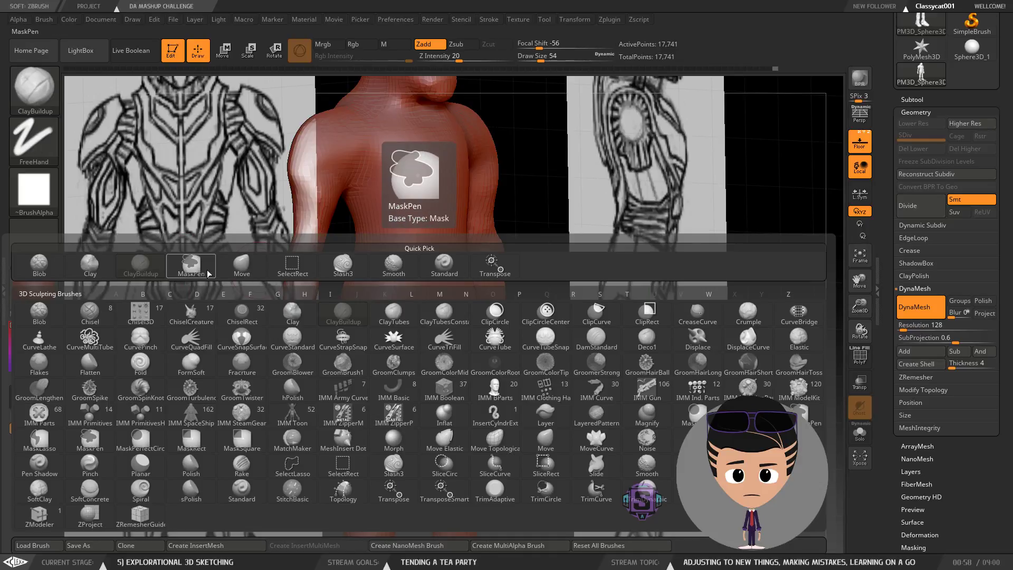
pyautogui.click(352, 269)
pyautogui.moveTo(447, 336)
pyautogui.mouseDown(button='right')
pyautogui.moveTo(456, 334)
pyautogui.moveTo(451, 343)
pyautogui.mouseUp(button='right')
pyautogui.press('s')
pyautogui.moveTo(445, 344); pyautogui.dragTo(444, 343)
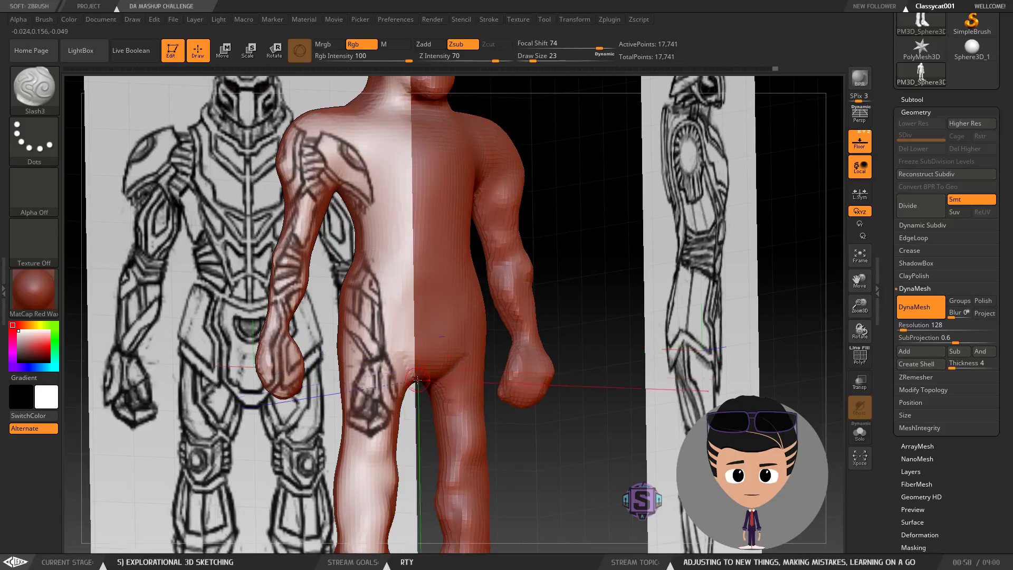
pyautogui.moveTo(427, 377); pyautogui.dragTo(407, 361)
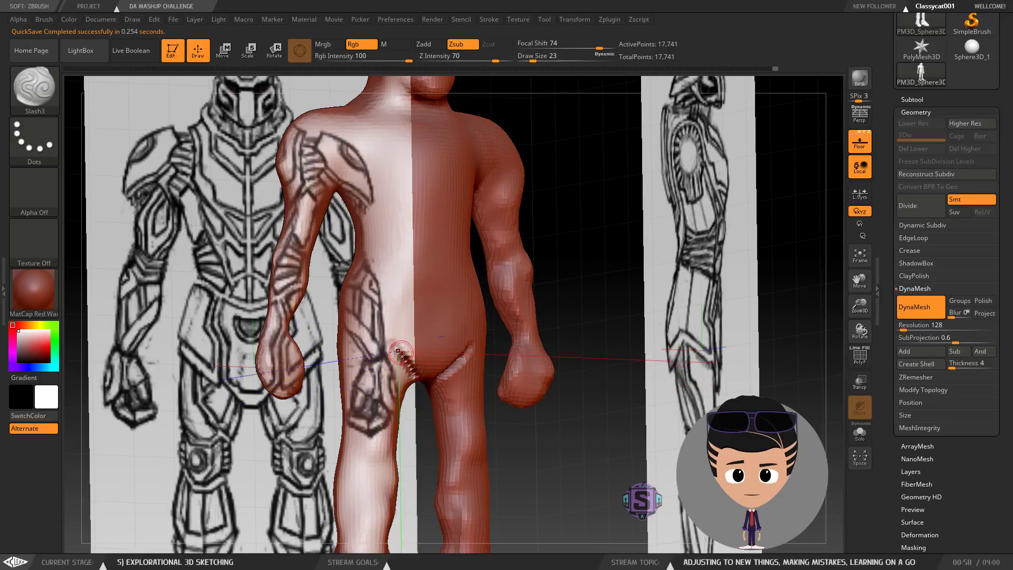
pyautogui.keyDown('shift'); pyautogui.moveTo(452, 321); pyautogui.dragTo(411, 282, button='right'); pyautogui.keyUp('shift')
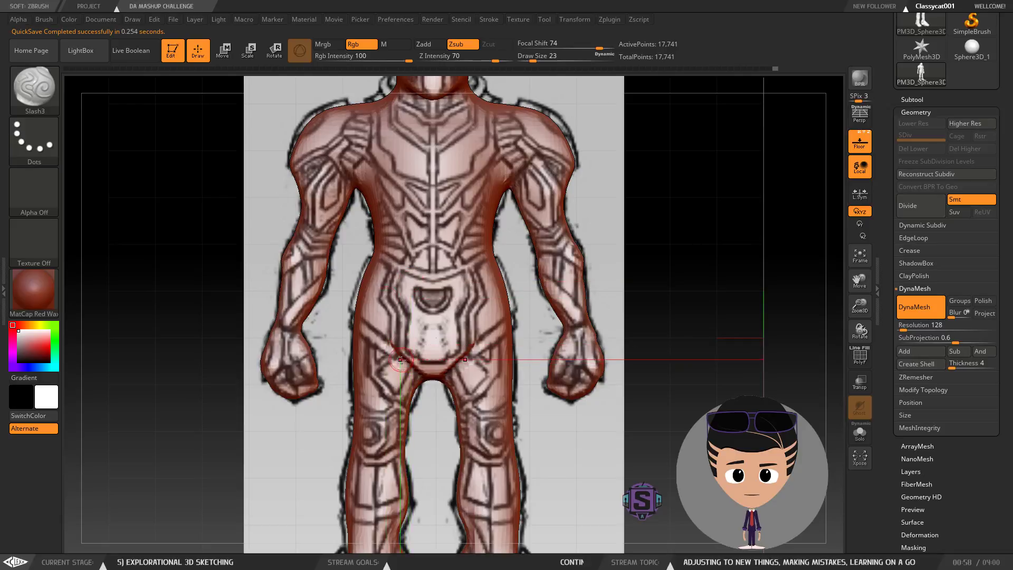
pyautogui.moveTo(395, 349); pyautogui.dragTo(359, 322)
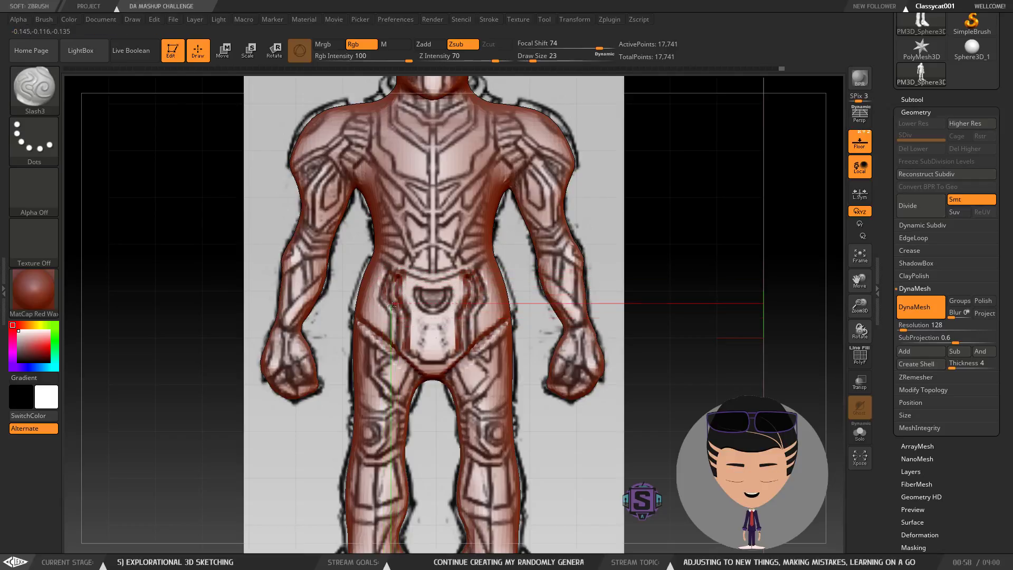
# Step: Smooth the carved lines on the hips and pelvis and remesh the body with DynaMesh
pyautogui.moveTo(401, 315)
pyautogui.mouseDown(button='right')
pyautogui.moveTo(476, 318)
pyautogui.moveTo(459, 316)
pyautogui.moveTo(543, 296)
pyautogui.moveTo(478, 321)
pyautogui.moveTo(522, 318)
pyautogui.moveTo(455, 321)
pyautogui.moveTo(417, 298)
pyautogui.mouseUp(button='right')
pyautogui.press('shift')
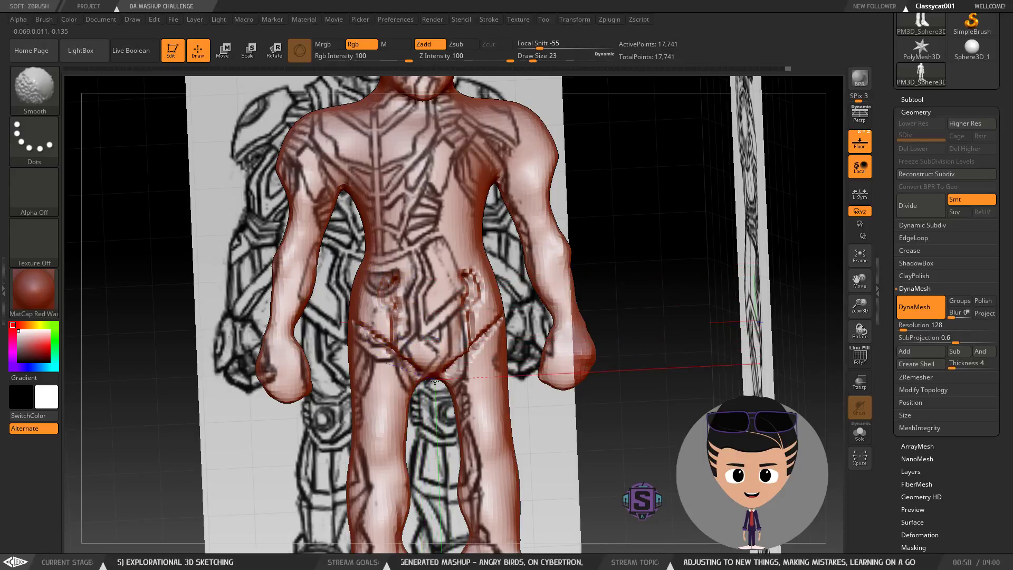
pyautogui.moveTo(448, 362); pyautogui.dragTo(407, 372, button='right')
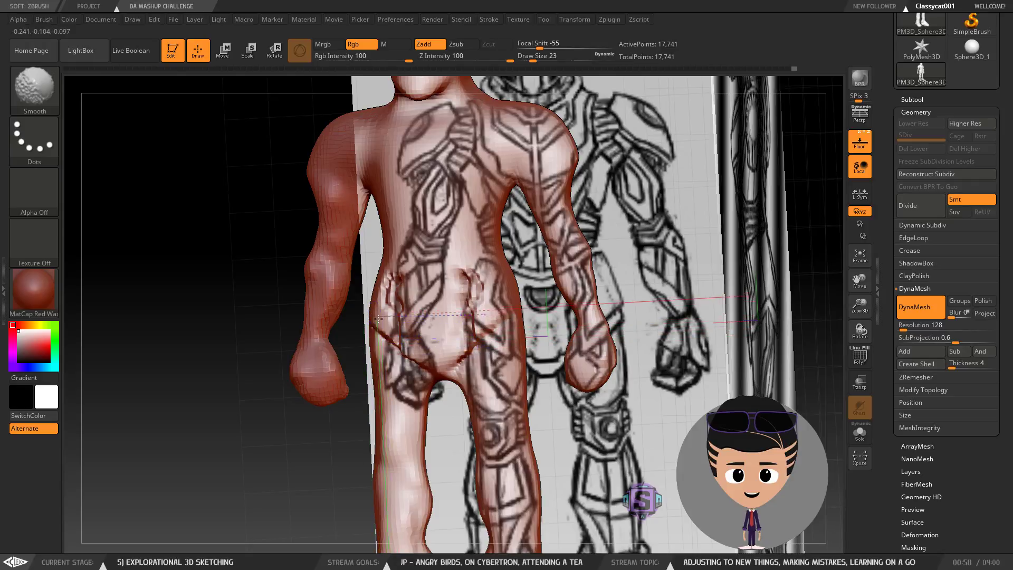
pyautogui.keyDown('ctrl'); pyautogui.moveTo(181, 275); pyautogui.dragTo(271, 407); pyautogui.keyUp('ctrl')
pyautogui.moveTo(310, 402); pyautogui.dragTo(414, 271, button='right')
pyautogui.press('shift')
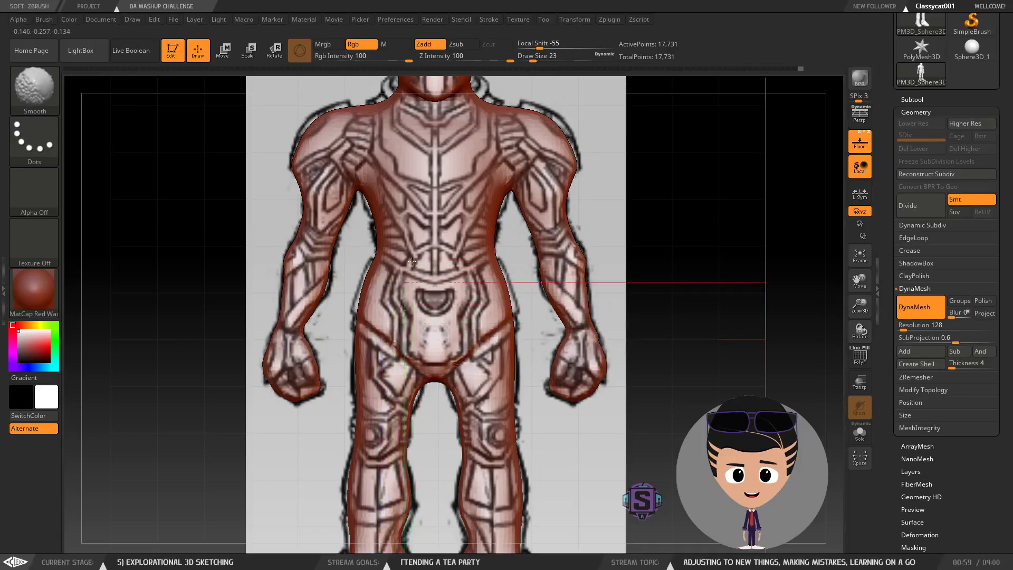
pyautogui.moveTo(422, 330); pyautogui.dragTo(368, 320, button='right')
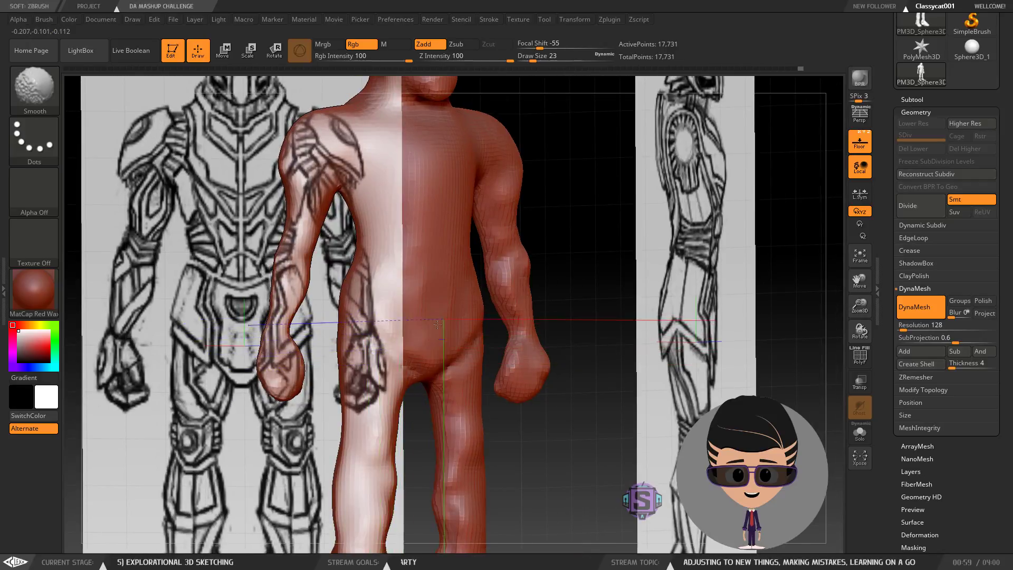
# Step: Build up the front pelvic plate with ClayBuildup at draw size 49 and smooth its surface
pyautogui.moveTo(427, 271)
pyautogui.mouseDown(button='right')
pyautogui.moveTo(483, 299)
pyautogui.moveTo(423, 287)
pyautogui.moveTo(476, 311)
pyautogui.moveTo(468, 285)
pyautogui.mouseUp(button='right')
pyautogui.press('b')
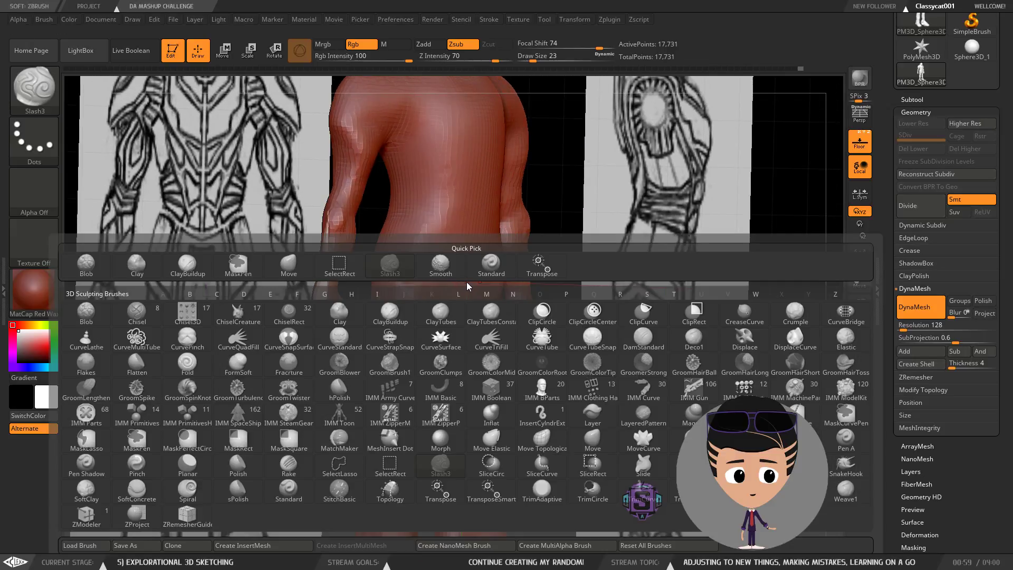
pyautogui.press('s')
pyautogui.press('b')
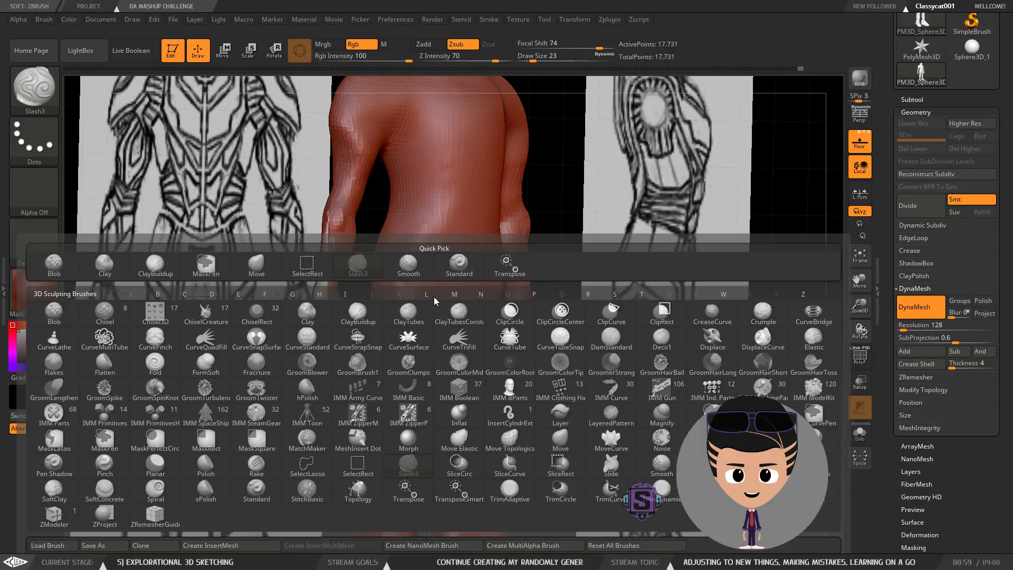
pyautogui.click(154, 267)
pyautogui.press('s')
pyautogui.click(458, 294)
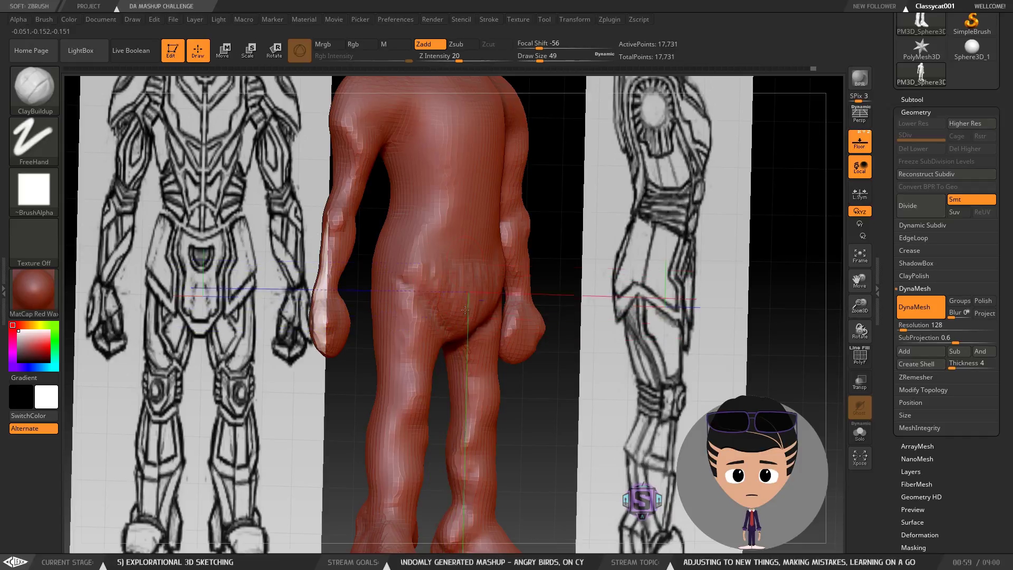
pyautogui.moveTo(487, 259)
pyautogui.mouseDown(button='right')
pyautogui.moveTo(594, 291)
pyautogui.moveTo(612, 341)
pyautogui.moveTo(530, 303)
pyautogui.moveTo(472, 310)
pyautogui.moveTo(491, 380)
pyautogui.moveTo(461, 357)
pyautogui.mouseUp(button='right')
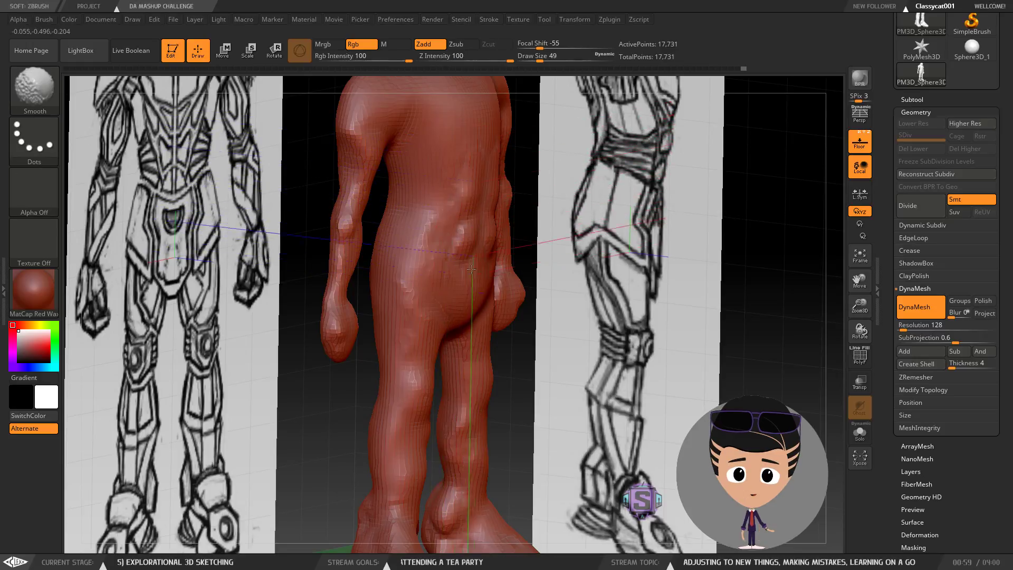
# Step: Remesh the body with DynaMesh, smooth the pelvis, and check it against the front and side sketches
pyautogui.moveTo(552, 315)
pyautogui.mouseDown(button='right')
pyautogui.moveTo(465, 306)
pyautogui.moveTo(546, 277)
pyautogui.moveTo(556, 248)
pyautogui.moveTo(586, 239)
pyautogui.mouseUp(button='right')
pyautogui.keyDown('ctrl'); pyautogui.moveTo(205, 249); pyautogui.dragTo(231, 276); pyautogui.keyUp('ctrl')
pyautogui.moveTo(501, 265)
pyautogui.mouseDown(button='right')
pyautogui.moveTo(556, 279)
pyautogui.moveTo(543, 275)
pyautogui.mouseUp(button='right')
pyautogui.press('shift')
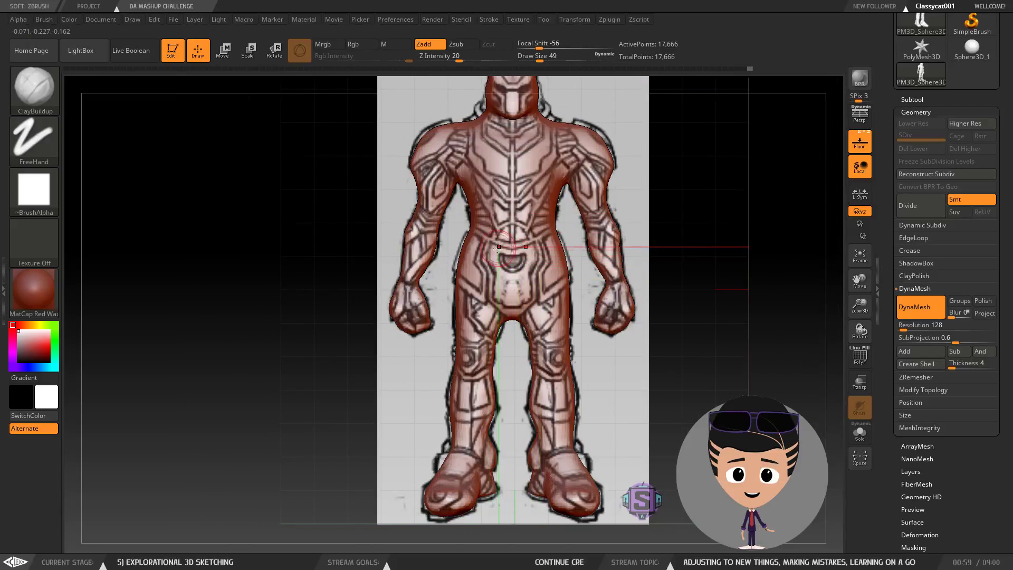
pyautogui.press('shift')
pyautogui.moveTo(510, 254)
pyautogui.mouseDown(button='right')
pyautogui.moveTo(597, 272)
pyautogui.moveTo(508, 324)
pyautogui.mouseUp(button='right')
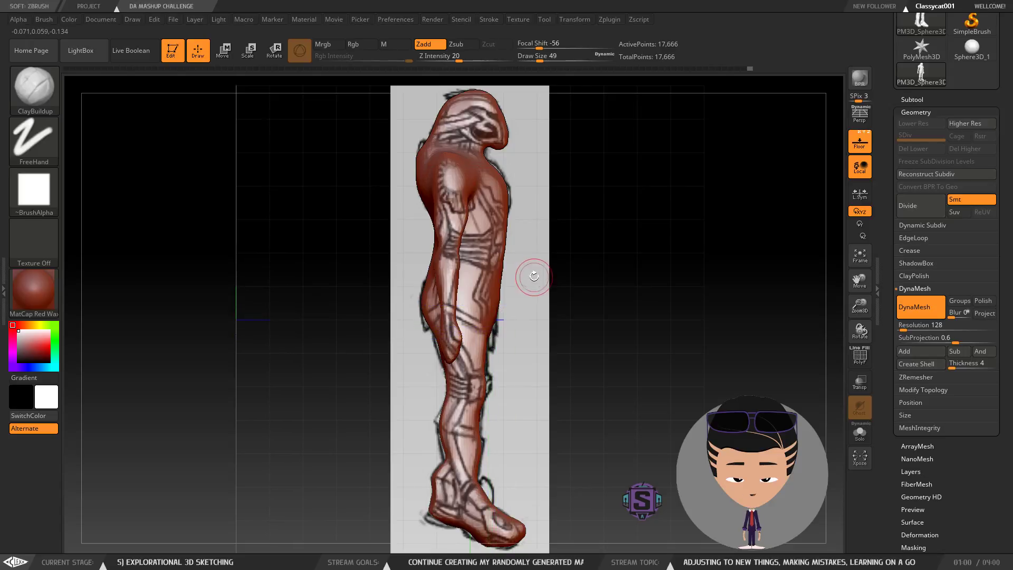
pyautogui.press('shift')
pyautogui.moveTo(501, 304); pyautogui.dragTo(430, 287, button='right')
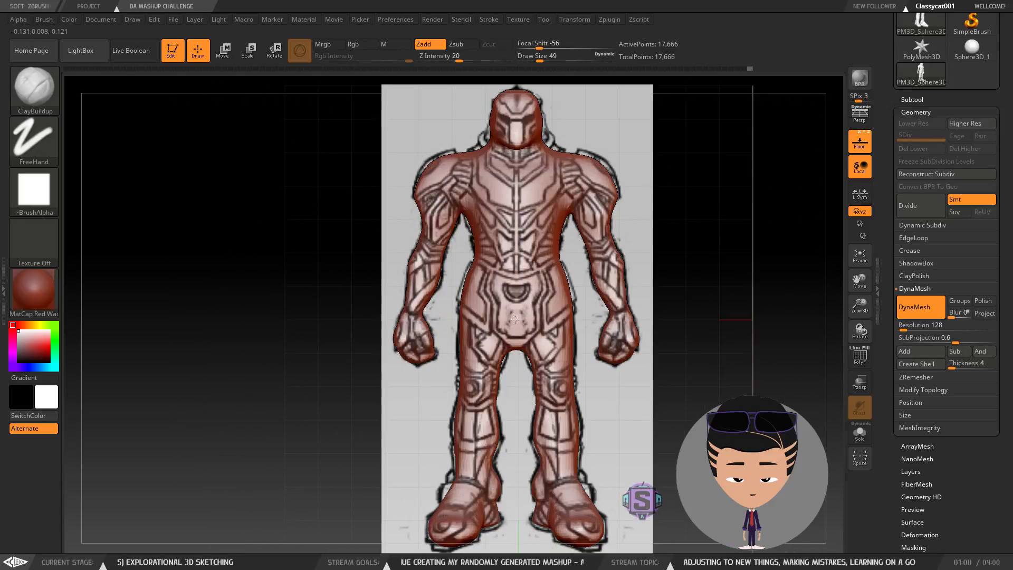
pyautogui.keyDown('alt'); pyautogui.moveTo(519, 228); pyautogui.dragTo(468, 190, button='right'); pyautogui.keyUp('alt')
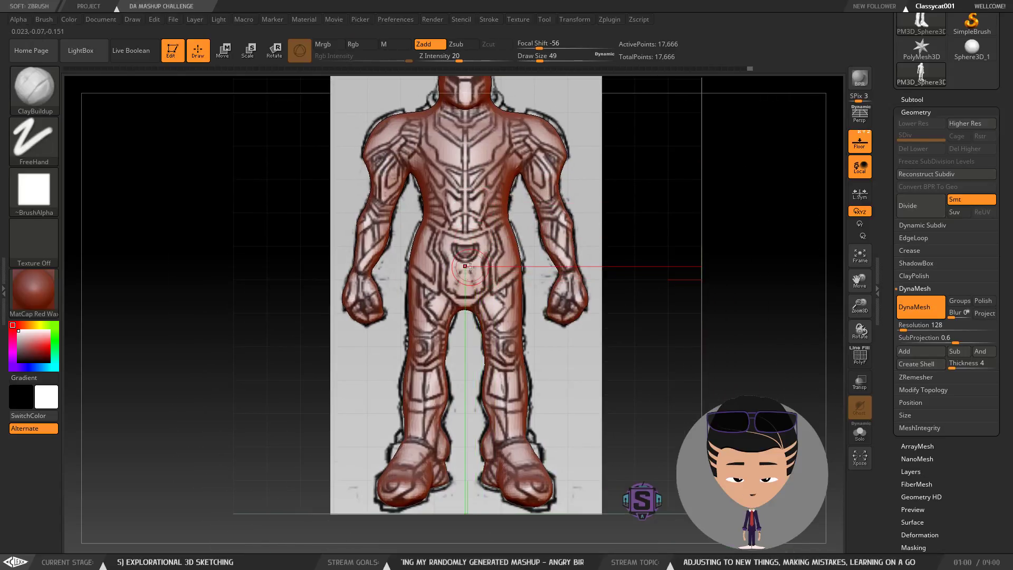
pyautogui.moveTo(451, 266)
pyautogui.keyDown('alt'); pyautogui.mouseDown(button='right')
pyautogui.moveTo(401, 332)
pyautogui.moveTo(469, 284)
pyautogui.moveTo(460, 268)
pyautogui.mouseUp(button='right'); pyautogui.keyUp('alt')
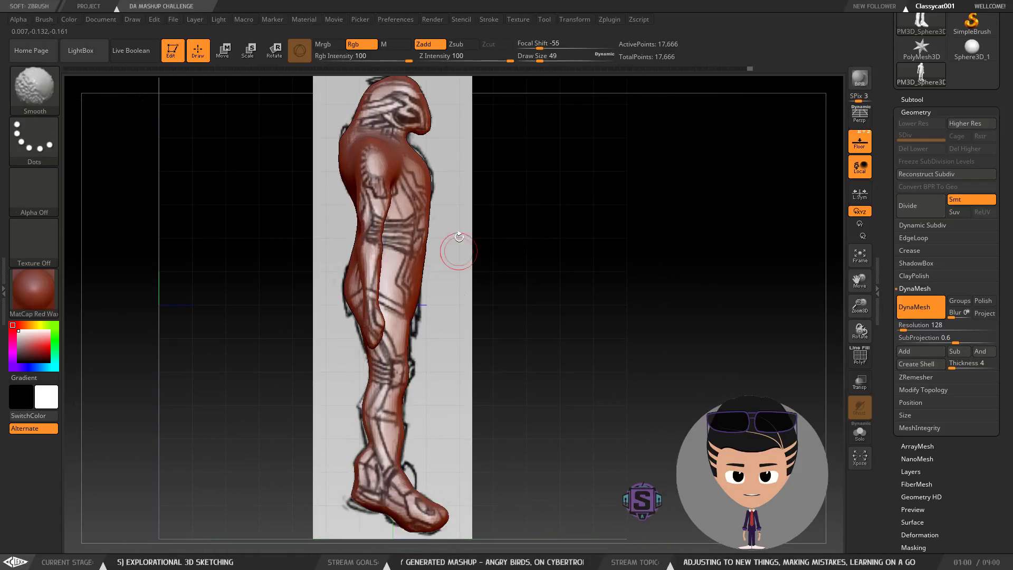
# Step: Extend the undersides of the heels with clay to the side and back outlines and remesh the body
pyautogui.keyDown('alt'); pyautogui.moveTo(431, 364); pyautogui.dragTo(462, 248, button='right'); pyautogui.keyUp('alt')
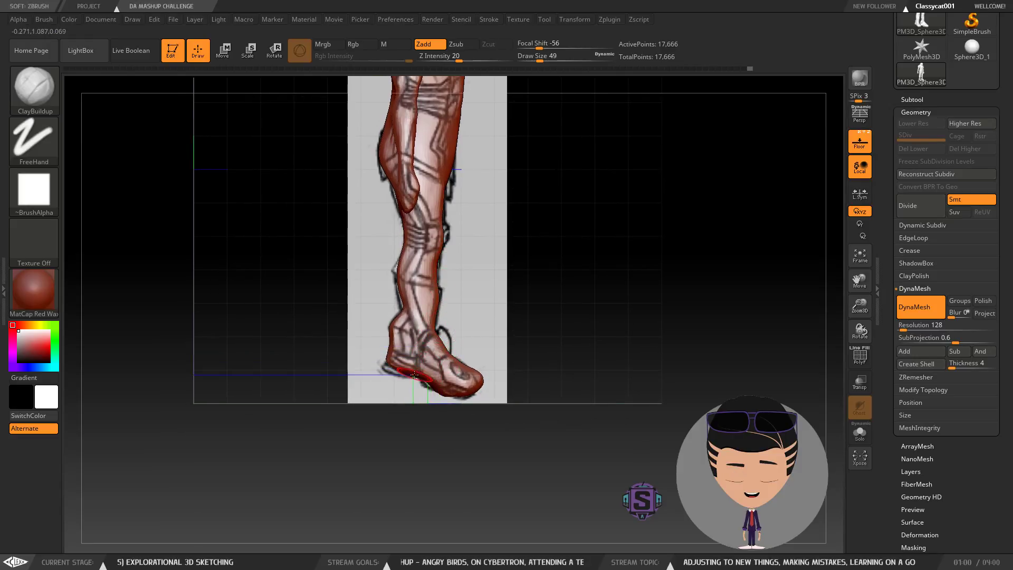
pyautogui.moveTo(391, 391)
pyautogui.keyDown('alt'); pyautogui.mouseDown(button='right')
pyautogui.moveTo(418, 358)
pyautogui.moveTo(470, 362)
pyautogui.mouseUp(button='right'); pyautogui.keyUp('alt')
pyautogui.keyDown('alt'); pyautogui.moveTo(420, 418); pyautogui.dragTo(435, 301, button='right'); pyautogui.keyUp('alt')
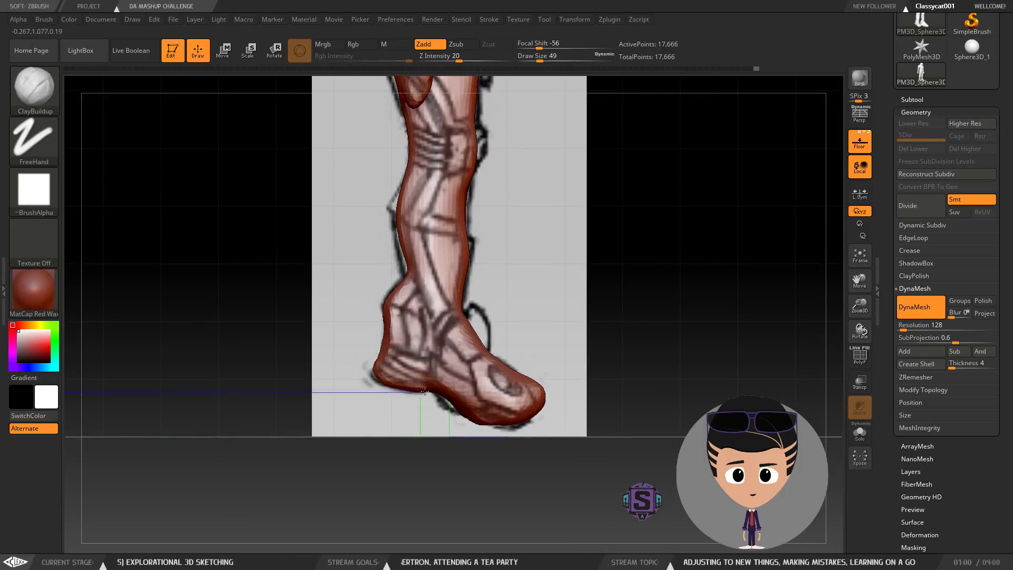
pyautogui.press('shift')
pyautogui.moveTo(369, 369); pyautogui.dragTo(456, 356, button='right')
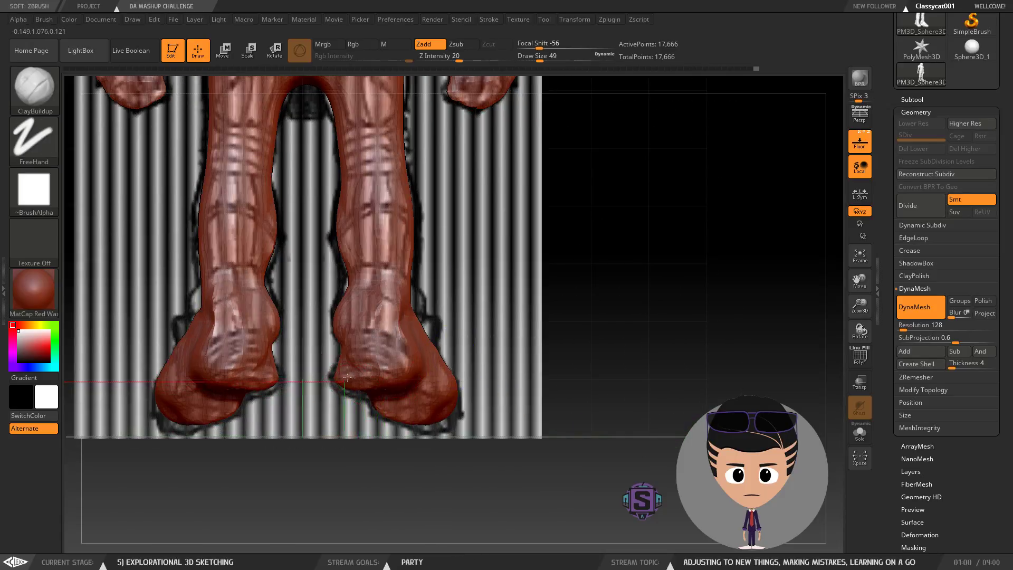
pyautogui.moveTo(379, 380)
pyautogui.mouseDown()
pyautogui.moveTo(343, 388)
pyautogui.moveTo(382, 391)
pyautogui.mouseUp()
pyautogui.moveTo(383, 392)
pyautogui.mouseDown(button='right')
pyautogui.moveTo(448, 394)
pyautogui.moveTo(396, 403)
pyautogui.mouseUp(button='right')
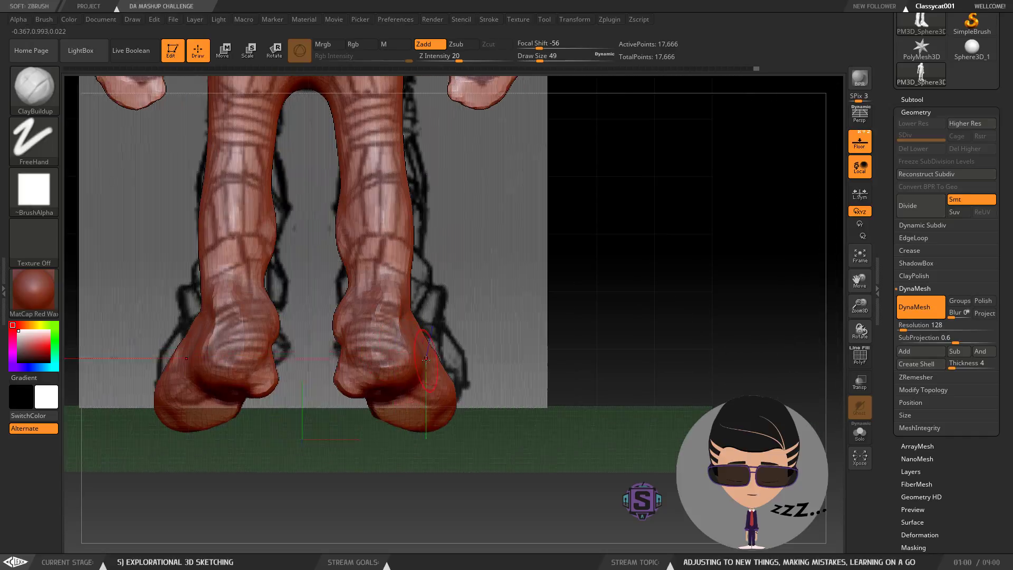
pyautogui.keyDown('shift'); pyautogui.moveTo(435, 338); pyautogui.dragTo(447, 328, button='right'); pyautogui.keyUp('shift')
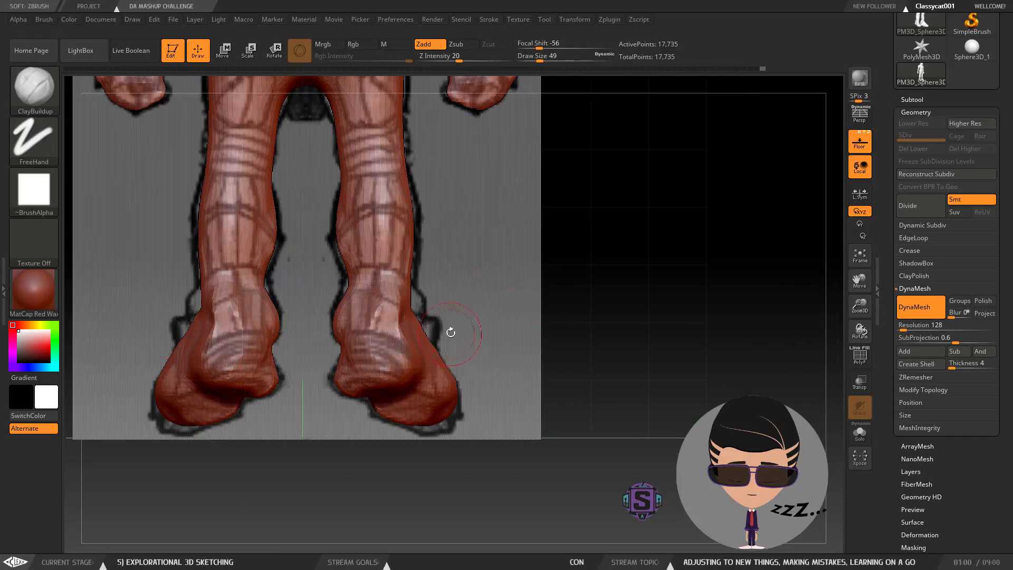
# Step: Flatten the undersides of the heels and soles with the Polish brush
pyautogui.press('b')
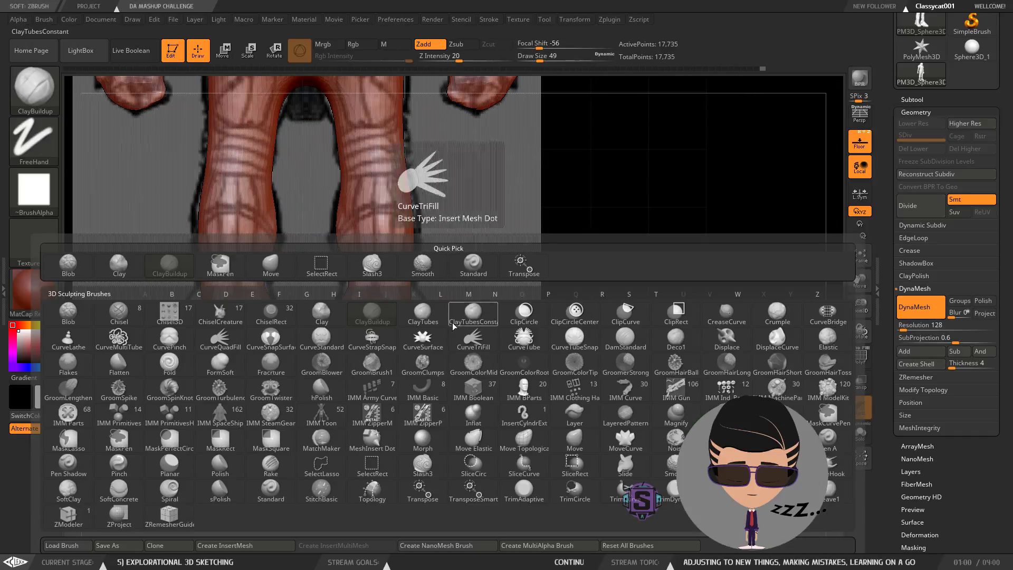
pyautogui.click(232, 473)
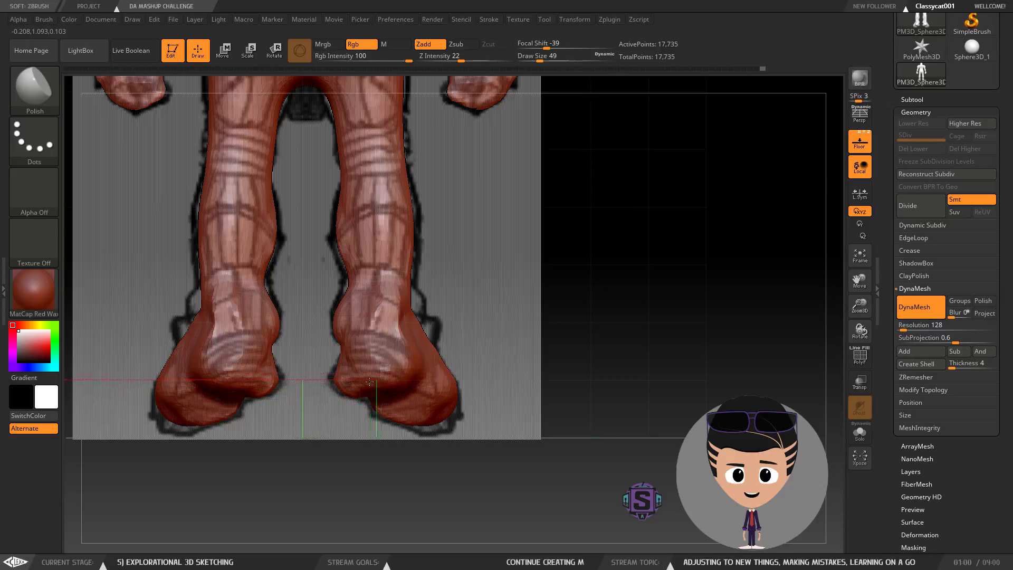
pyautogui.moveTo(391, 381)
pyautogui.mouseDown(button='right')
pyautogui.moveTo(431, 340)
pyautogui.moveTo(406, 355)
pyautogui.moveTo(474, 334)
pyautogui.moveTo(435, 340)
pyautogui.mouseUp(button='right')
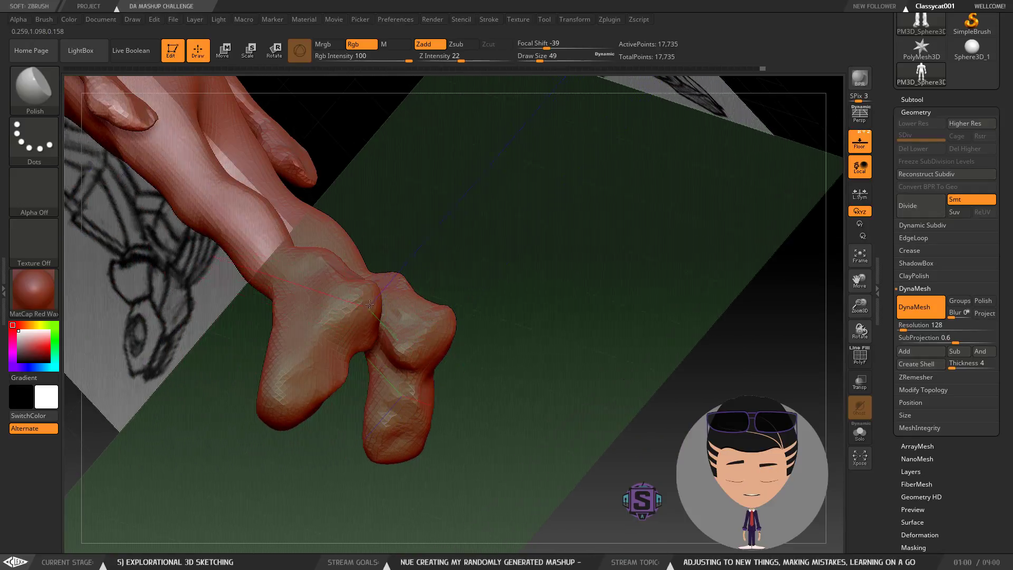
pyautogui.moveTo(515, 317); pyautogui.dragTo(487, 250)
# Step: Add clay to the undersides and backs of the heels with ClayBuildup at draw size 49 and smooth the strokes
pyautogui.press('s')
pyautogui.press('b')
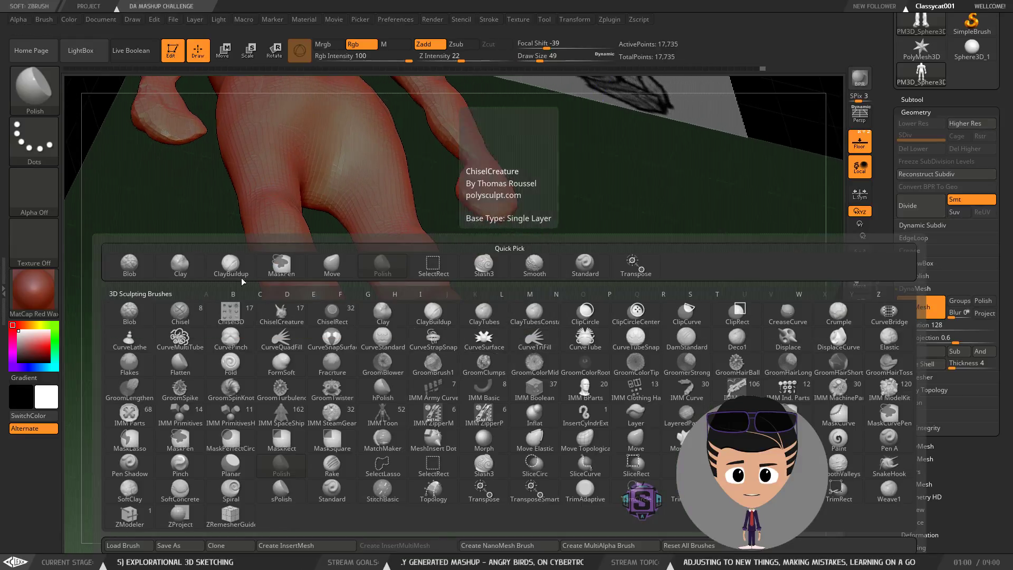
pyautogui.click(230, 264)
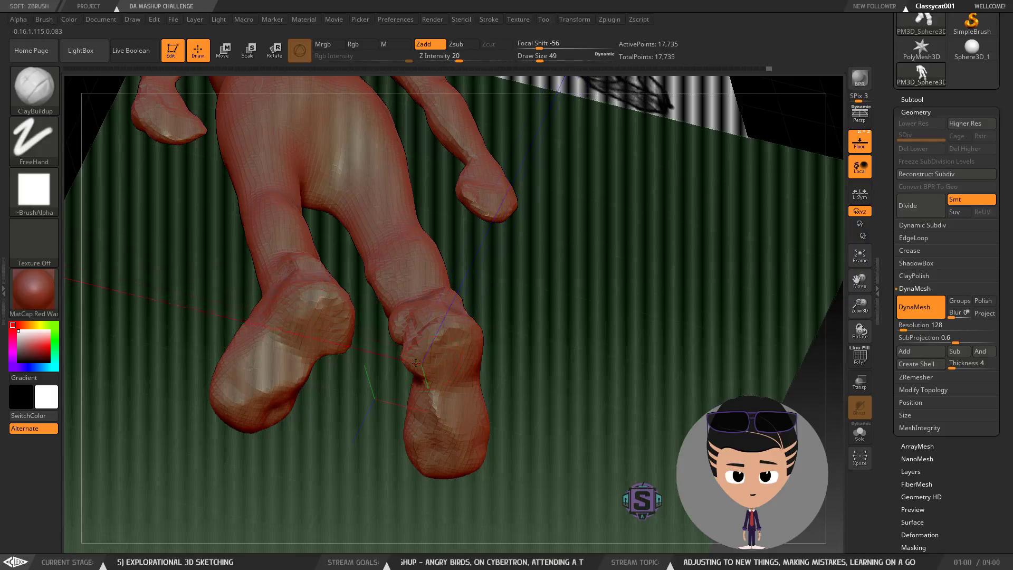
pyautogui.moveTo(494, 339); pyautogui.dragTo(464, 333)
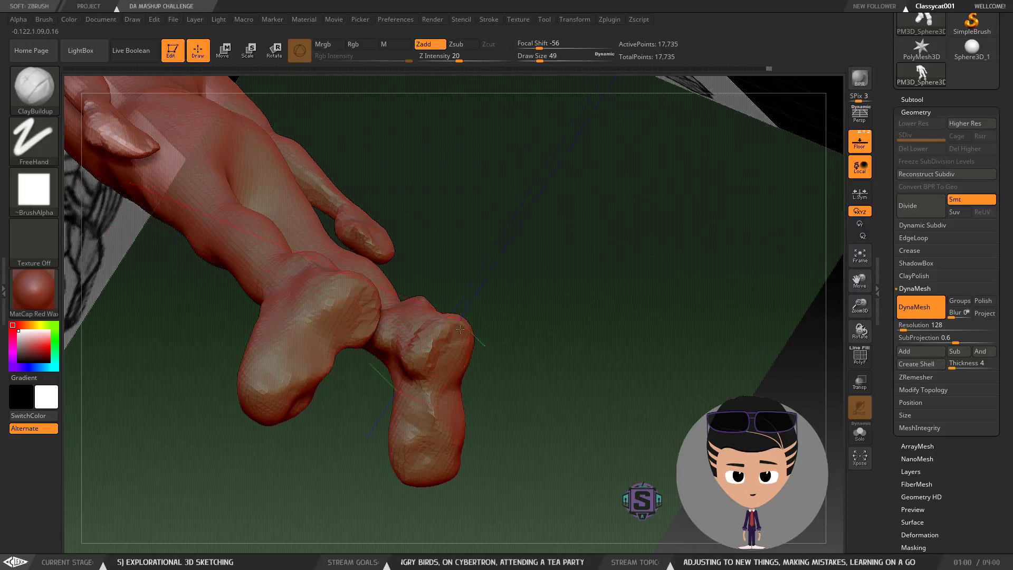
pyautogui.moveTo(468, 324)
pyautogui.mouseDown()
pyautogui.moveTo(536, 327)
pyautogui.moveTo(493, 309)
pyautogui.moveTo(534, 323)
pyautogui.moveTo(495, 344)
pyautogui.moveTo(484, 332)
pyautogui.mouseUp()
pyautogui.press('shift')
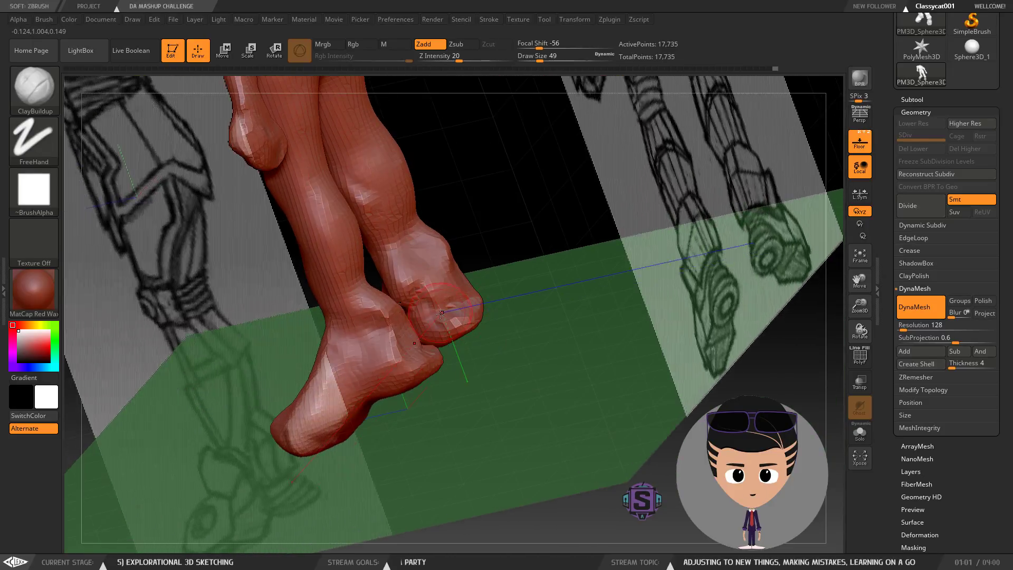
# Step: Build up the inner and rear sides of the heels with clay, checking them against the side sketch
pyautogui.keyDown('shift'); pyautogui.moveTo(472, 291); pyautogui.dragTo(503, 273); pyautogui.keyUp('shift')
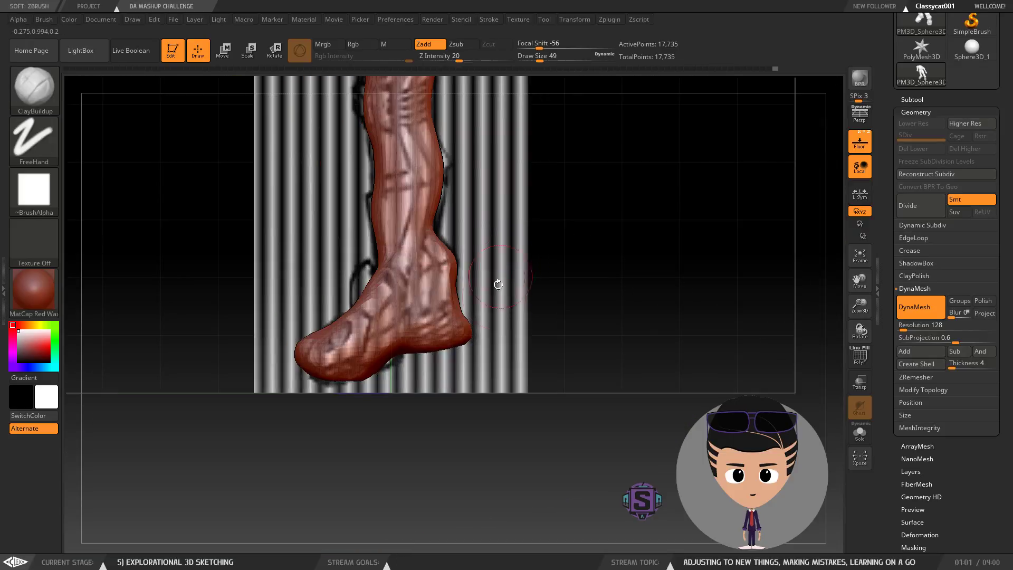
pyautogui.moveTo(468, 318); pyautogui.dragTo(456, 313)
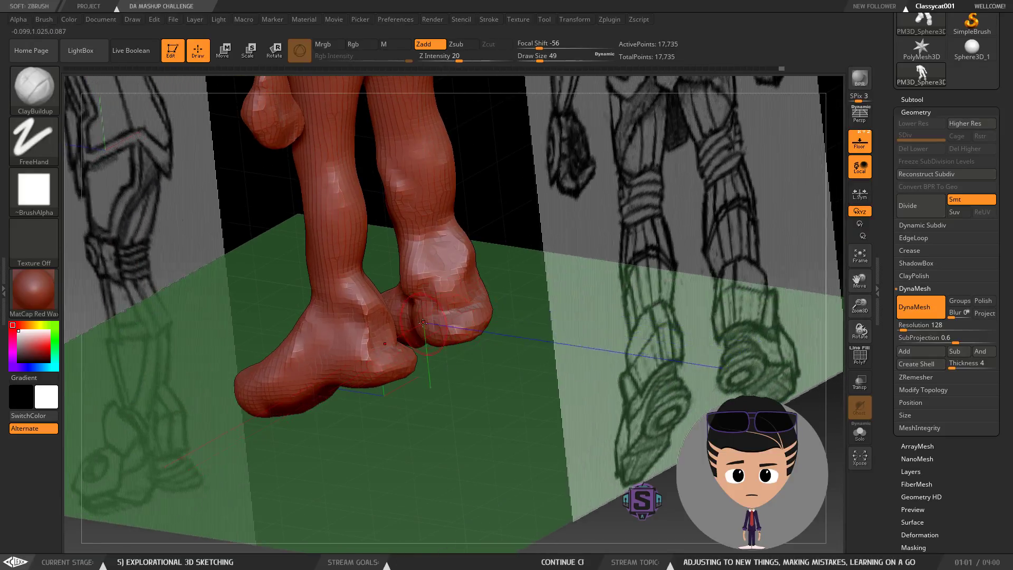
pyautogui.moveTo(432, 321); pyautogui.dragTo(386, 336)
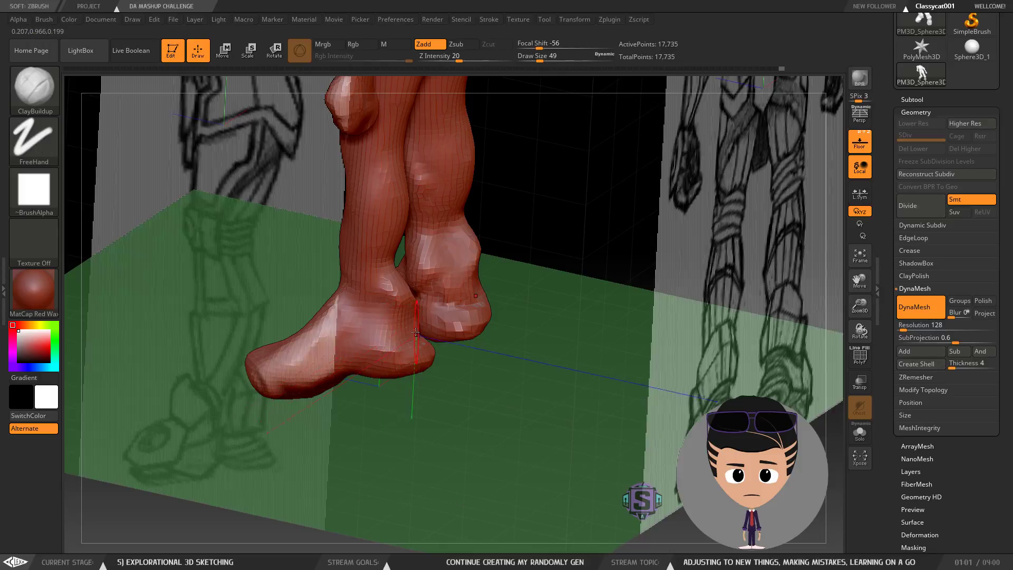
pyautogui.moveTo(370, 332); pyautogui.dragTo(340, 320, button='right')
pyautogui.press('shift')
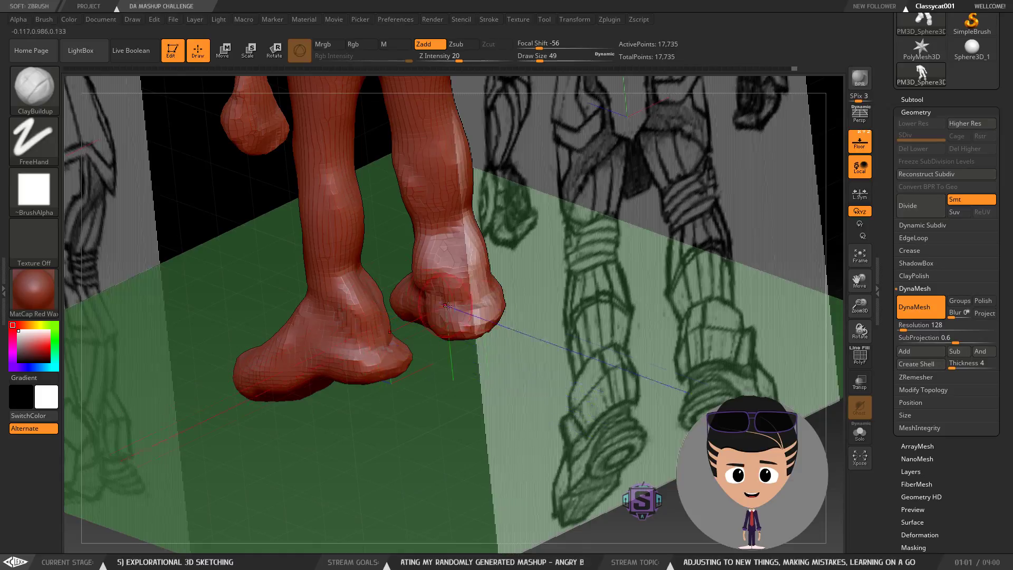
# Step: Add clay to the backs of the heels at draw size 31 in back view and remesh the body with DynaMesh
pyautogui.keyDown('shift'); pyautogui.moveTo(369, 331); pyautogui.dragTo(327, 262, button='right'); pyautogui.keyUp('shift')
pyautogui.press('s')
pyautogui.moveTo(377, 288); pyautogui.dragTo(372, 287)
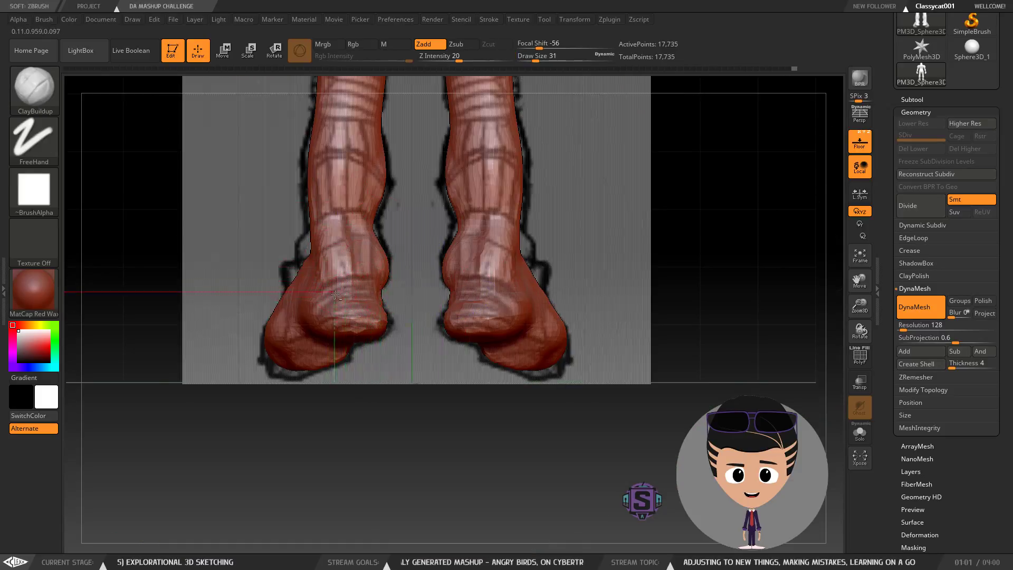
pyautogui.keyDown('ctrl'); pyautogui.moveTo(151, 242); pyautogui.dragTo(222, 377); pyautogui.keyUp('ctrl')
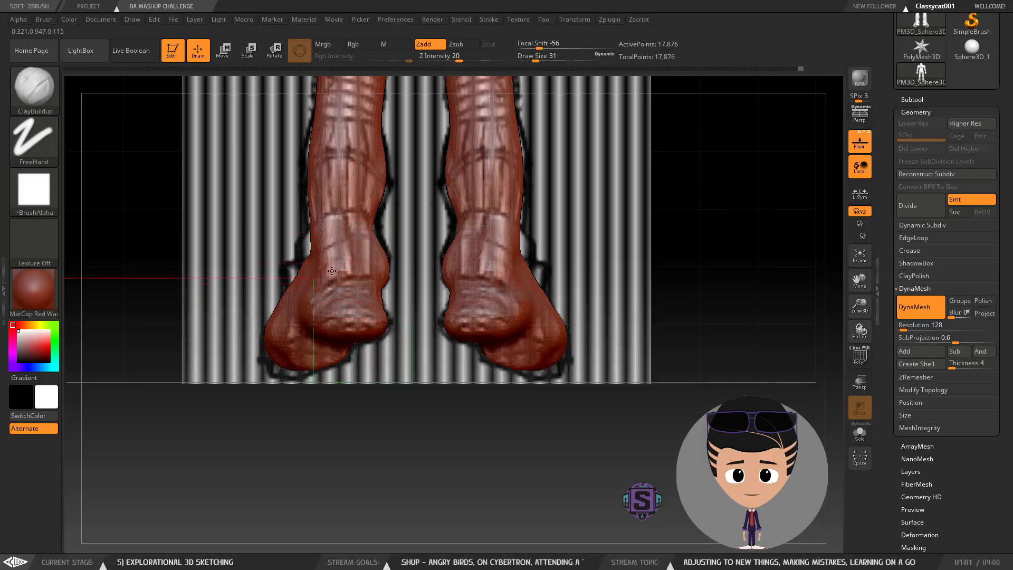
# Step: Widen the ankles above the heels with clay on both sides to follow the back sketch's outline
pyautogui.moveTo(316, 275); pyautogui.dragTo(343, 255)
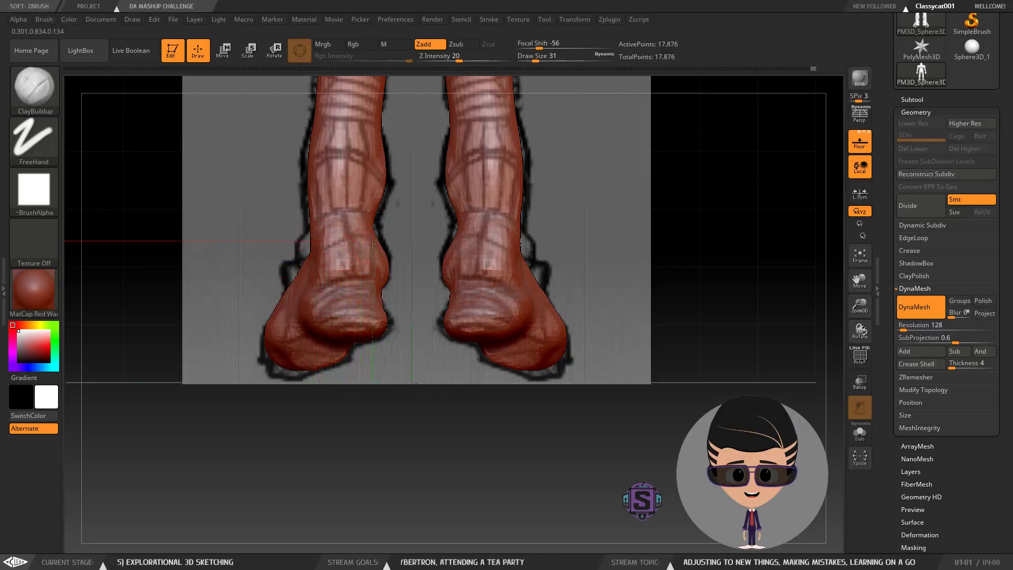
pyautogui.moveTo(308, 239); pyautogui.dragTo(304, 247)
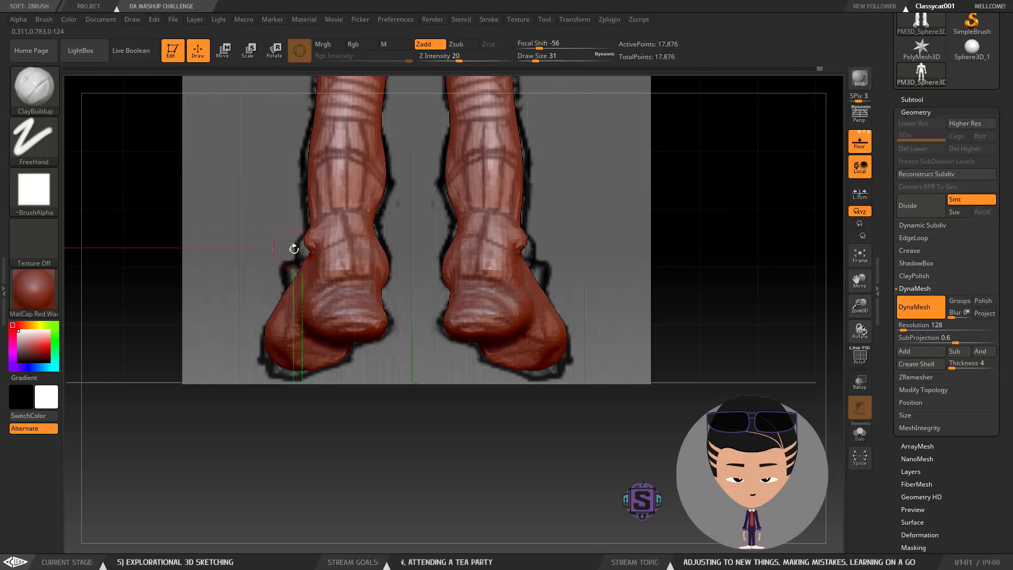
pyautogui.moveTo(299, 287); pyautogui.dragTo(286, 249, button='right')
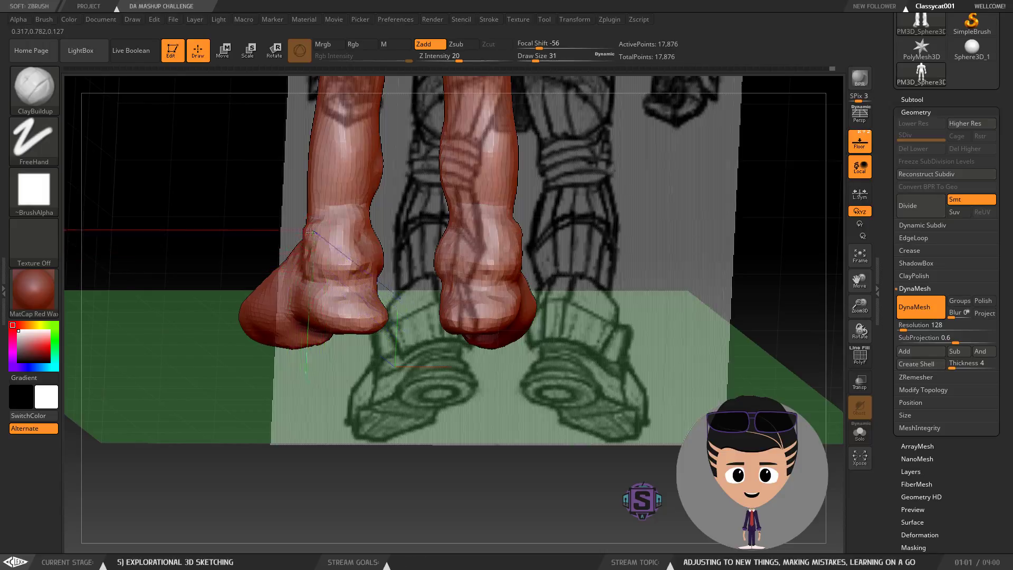
pyautogui.moveTo(359, 258); pyautogui.dragTo(341, 230, button='right')
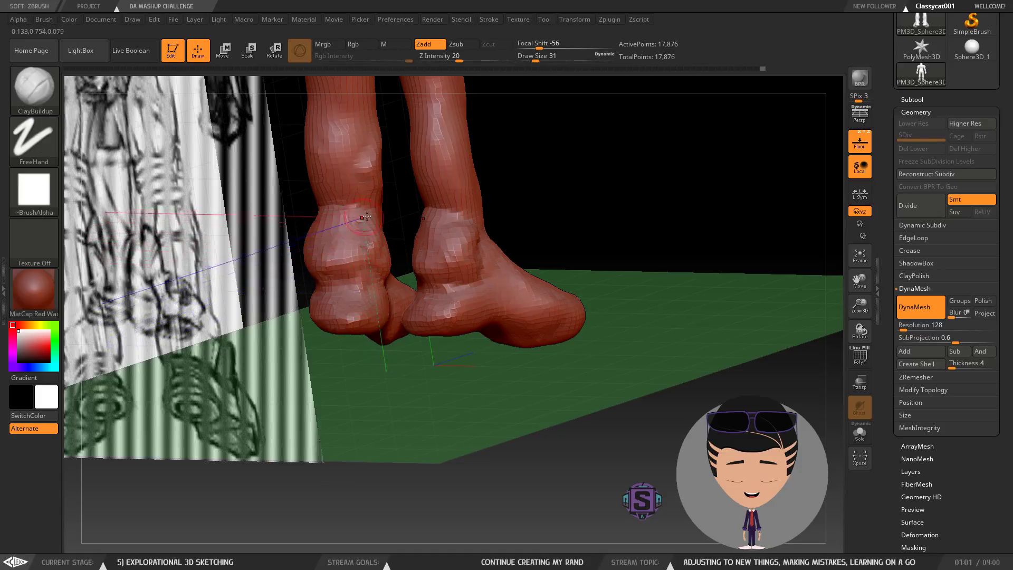
pyautogui.keyDown('shift'); pyautogui.moveTo(349, 234); pyautogui.dragTo(442, 183, button='right'); pyautogui.keyUp('shift')
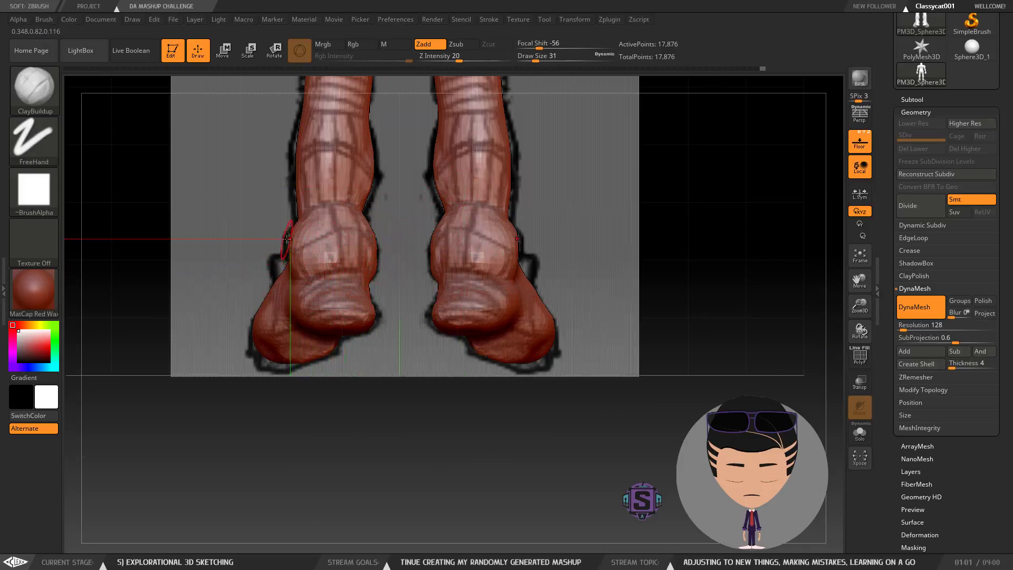
pyautogui.moveTo(286, 244)
pyautogui.mouseDown(button='right')
pyautogui.moveTo(285, 264)
pyautogui.moveTo(276, 241)
pyautogui.mouseUp(button='right')
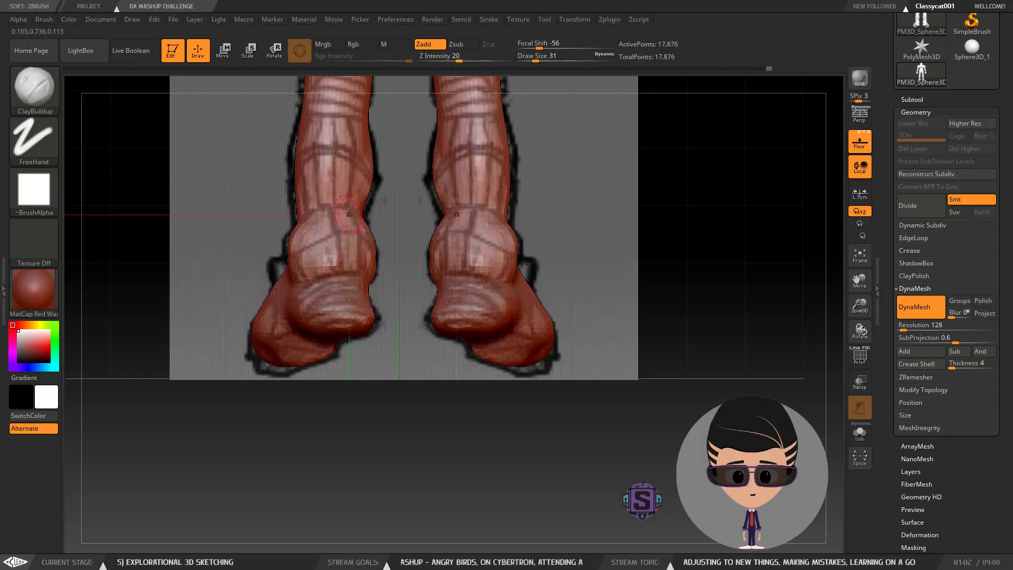
# Step: Check the legs against the front sketch, remesh the body with DynaMesh and smooth the inner ankles and feet
pyautogui.moveTo(399, 168)
pyautogui.keyDown('alt'); pyautogui.mouseDown(button='right')
pyautogui.moveTo(420, 272)
pyautogui.moveTo(399, 224)
pyautogui.mouseUp(button='right'); pyautogui.keyUp('alt')
pyautogui.moveTo(400, 271); pyautogui.dragTo(446, 255, button='right')
pyautogui.keyDown('alt'); pyautogui.moveTo(374, 287); pyautogui.dragTo(505, 335, button='right'); pyautogui.keyUp('alt')
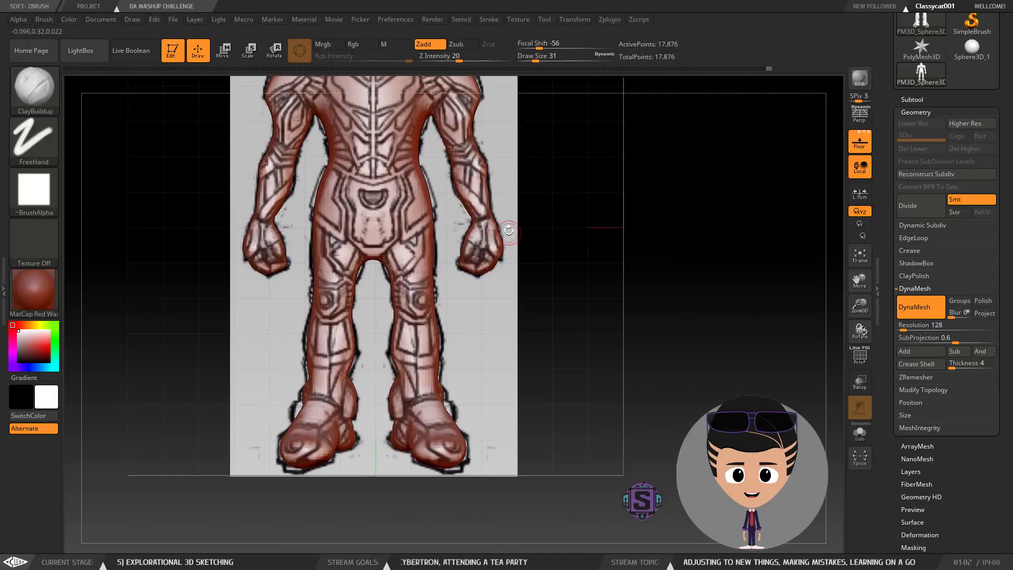
pyautogui.moveTo(430, 299)
pyautogui.mouseDown(button='right')
pyautogui.moveTo(507, 312)
pyautogui.moveTo(467, 316)
pyautogui.moveTo(480, 320)
pyautogui.mouseUp(button='right')
pyautogui.press('ctrl')
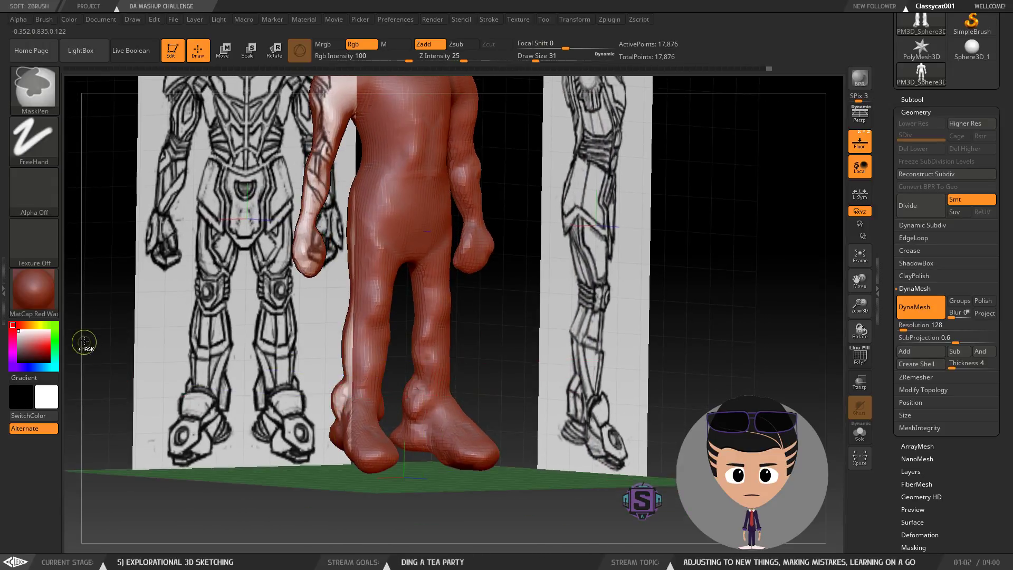
pyautogui.press('shift')
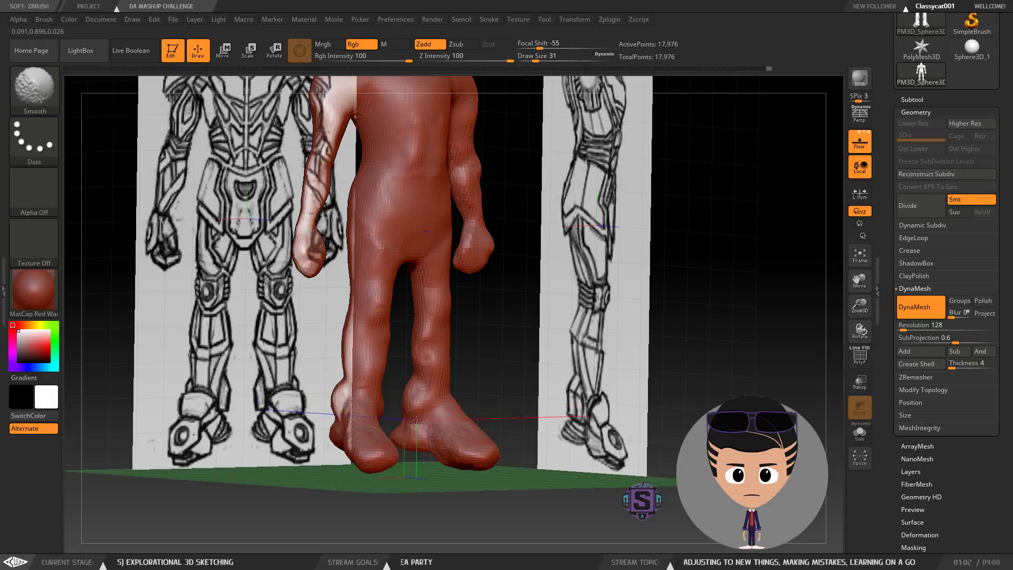
pyautogui.moveTo(448, 343); pyautogui.dragTo(486, 316, button='right')
# Step: Build up the fronts of the knees and shins with clay to the front sketch and smooth the lower legs
pyautogui.moveTo(395, 347); pyautogui.dragTo(294, 351, button='right')
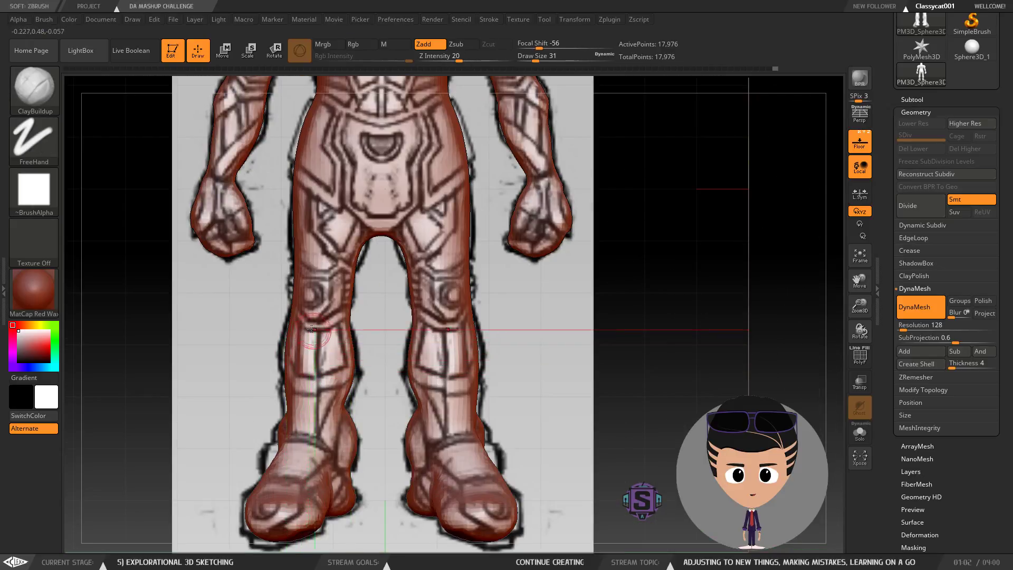
pyautogui.moveTo(308, 327)
pyautogui.mouseDown()
pyautogui.moveTo(312, 378)
pyautogui.moveTo(311, 325)
pyautogui.mouseUp()
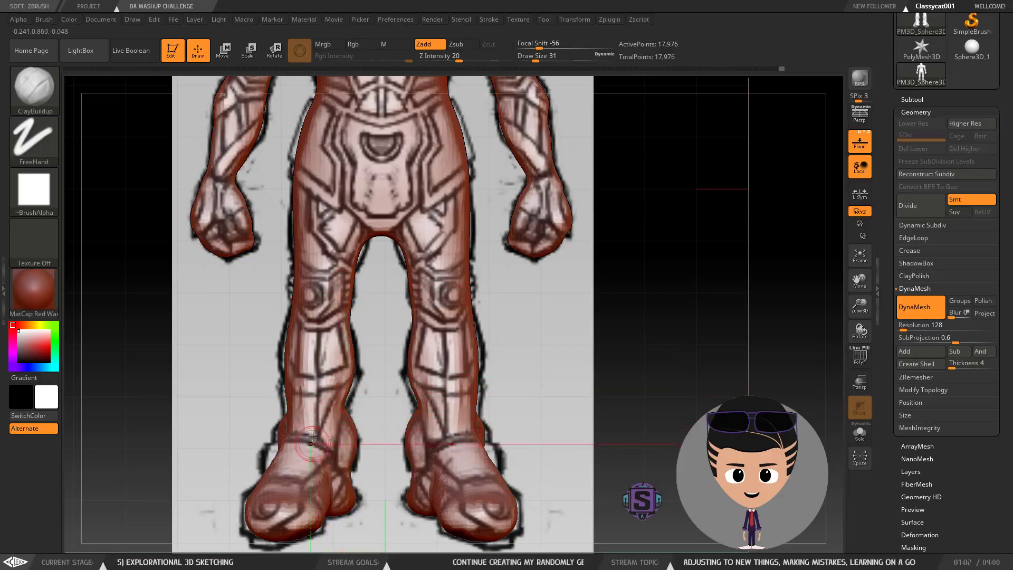
pyautogui.moveTo(298, 379); pyautogui.dragTo(306, 380)
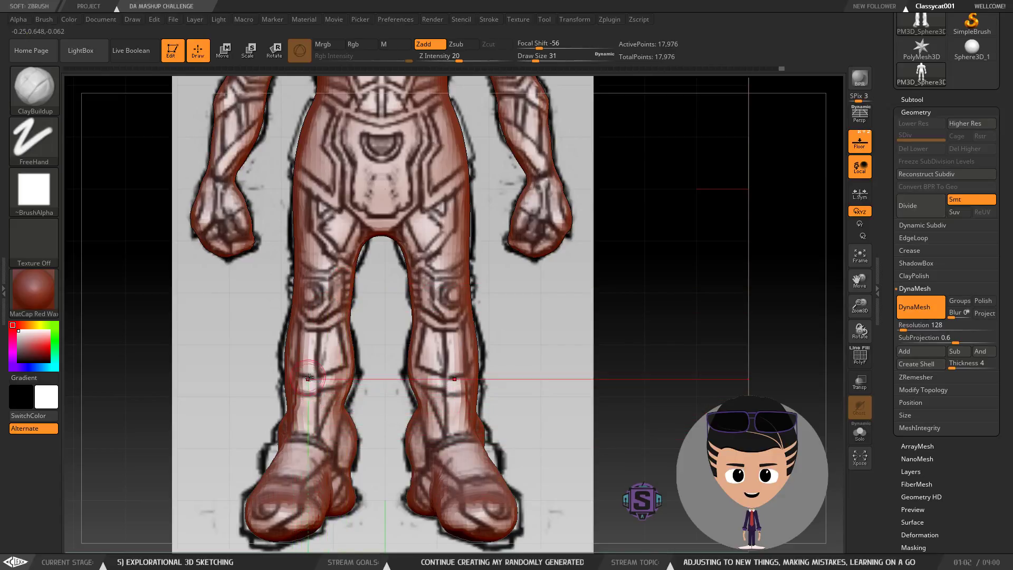
pyautogui.moveTo(294, 440)
pyautogui.keyDown('shift'); pyautogui.mouseDown()
pyautogui.moveTo(296, 393)
pyautogui.moveTo(296, 402)
pyautogui.mouseUp(); pyautogui.keyUp('shift')
pyautogui.moveTo(302, 333)
pyautogui.keyDown('shift'); pyautogui.mouseDown()
pyautogui.moveTo(301, 355)
pyautogui.moveTo(301, 340)
pyautogui.mouseUp(); pyautogui.keyUp('shift')
pyautogui.keyDown('alt'); pyautogui.moveTo(323, 294); pyautogui.dragTo(324, 344, button='right'); pyautogui.keyUp('alt')
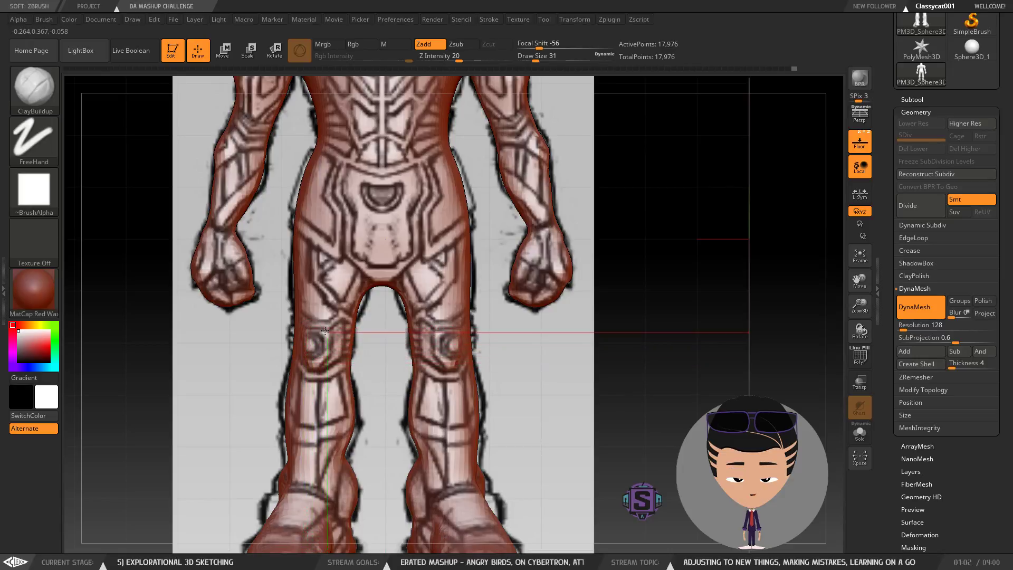
pyautogui.press('shift')
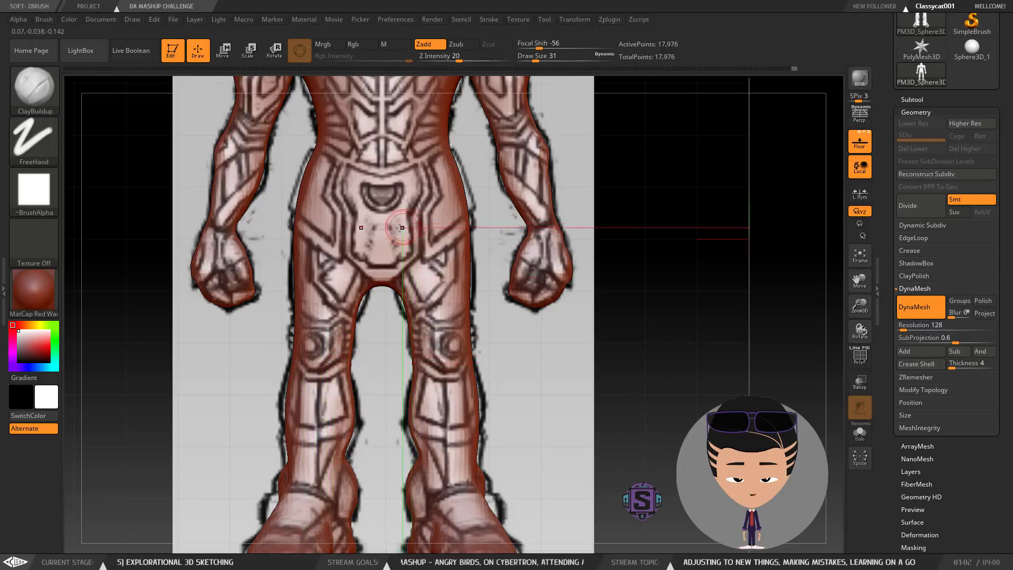
# Step: Build up the sides of the chest below the armpits with clay and smooth them into the torso
pyautogui.keyDown('alt'); pyautogui.moveTo(381, 277); pyautogui.dragTo(381, 326, button='right'); pyautogui.keyUp('alt')
pyautogui.keyDown('alt'); pyautogui.moveTo(384, 265); pyautogui.dragTo(371, 349, button='right'); pyautogui.keyUp('alt')
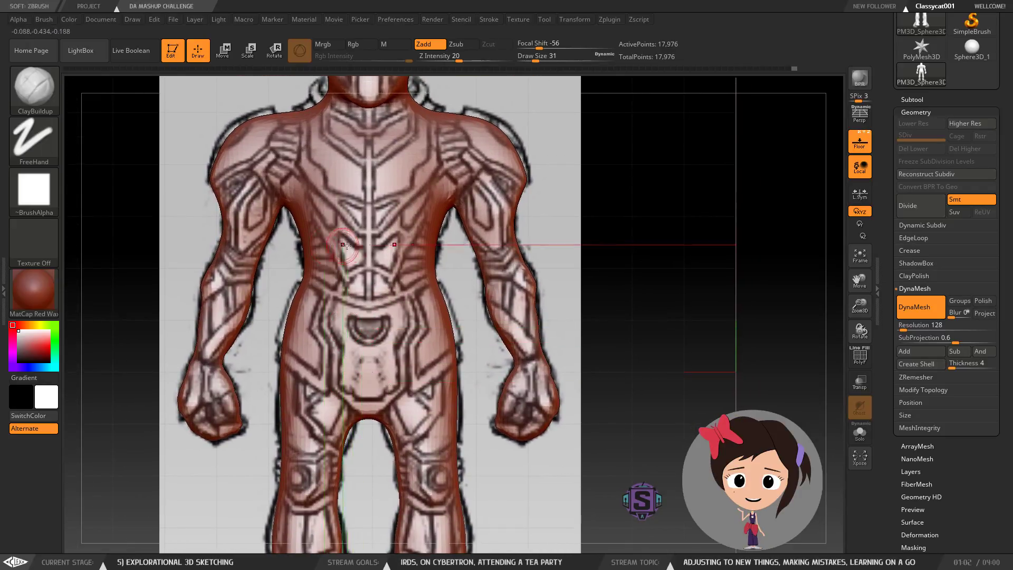
pyautogui.keyDown('alt'); pyautogui.moveTo(337, 279); pyautogui.dragTo(358, 343, button='right'); pyautogui.keyUp('alt')
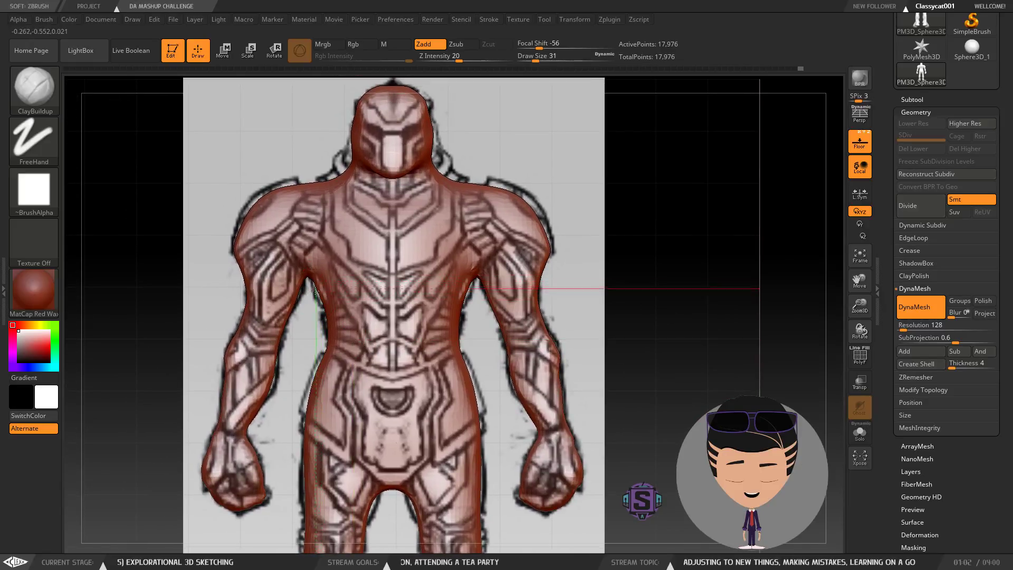
pyautogui.moveTo(311, 285)
pyautogui.mouseDown(button='right')
pyautogui.moveTo(350, 310)
pyautogui.moveTo(320, 295)
pyautogui.mouseUp(button='right')
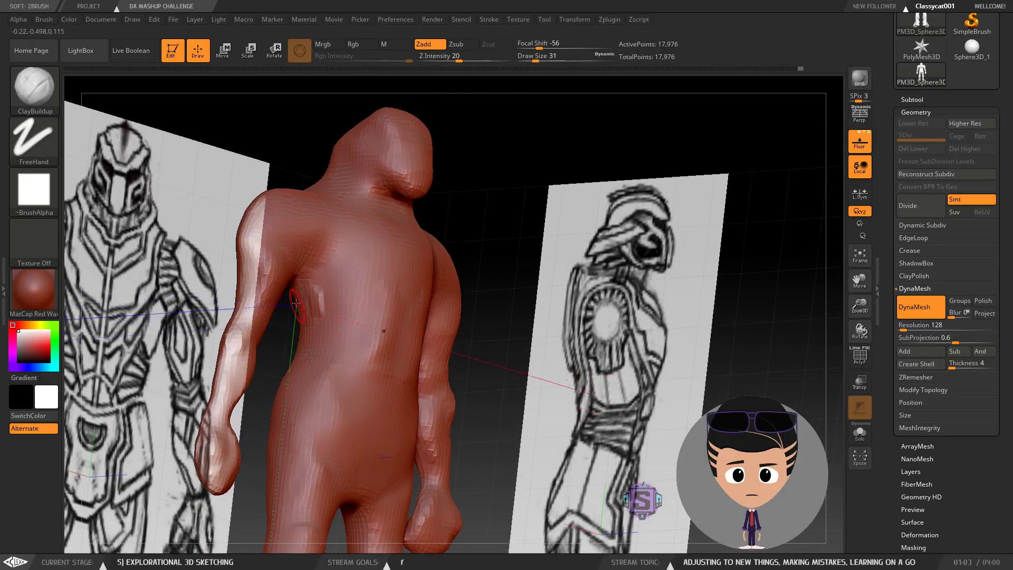
pyautogui.moveTo(322, 285); pyautogui.dragTo(309, 284)
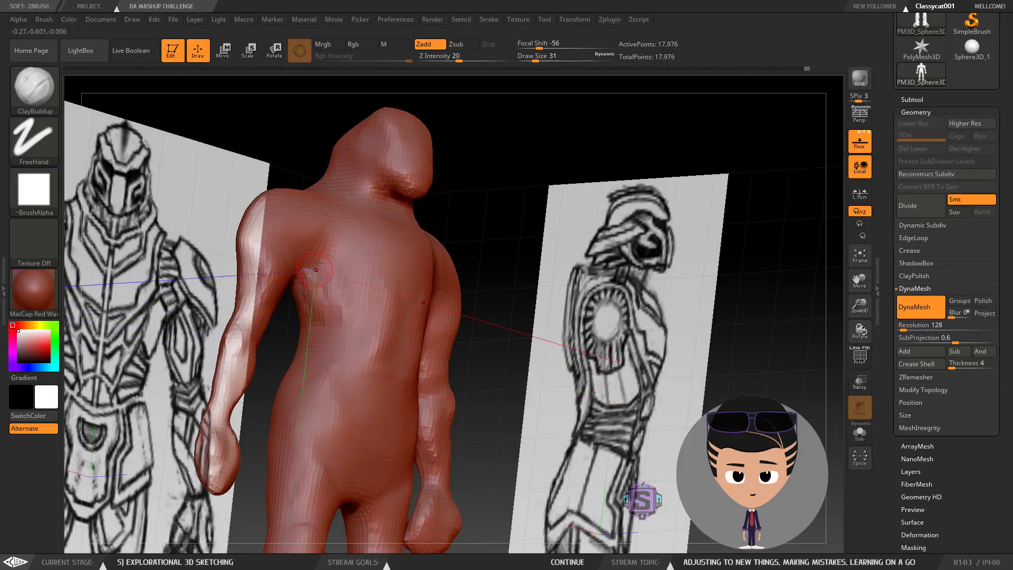
pyautogui.press('shift')
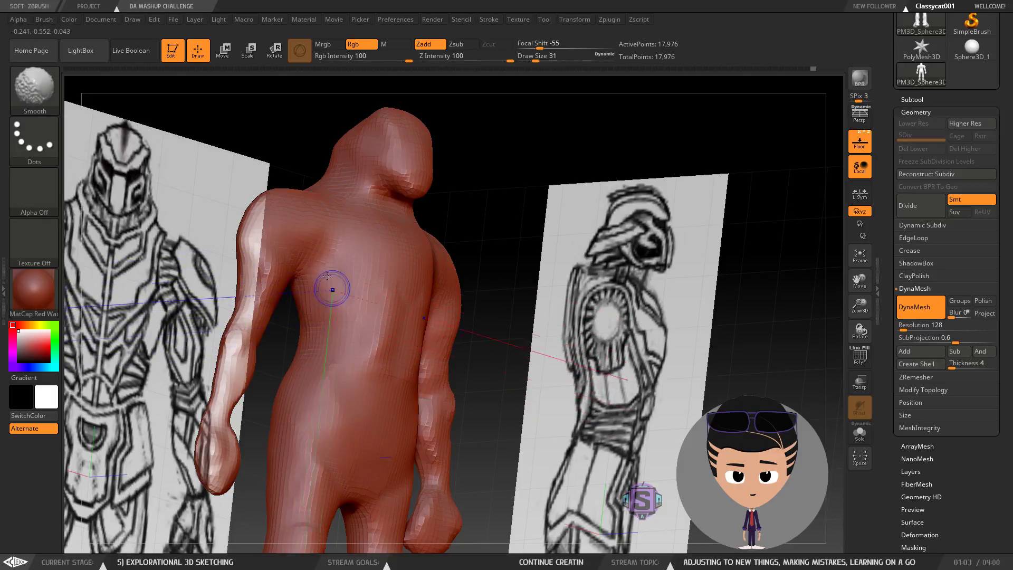
# Step: Add clay to the outer hips and upper thighs and smooth it into the pelvis
pyautogui.keyDown('shift'); pyautogui.moveTo(390, 295); pyautogui.dragTo(395, 245, button='right'); pyautogui.keyUp('shift')
pyautogui.keyDown('alt'); pyautogui.moveTo(372, 389); pyautogui.dragTo(380, 306, button='right'); pyautogui.keyUp('alt')
pyautogui.moveTo(248, 330); pyautogui.dragTo(332, 328, button='right')
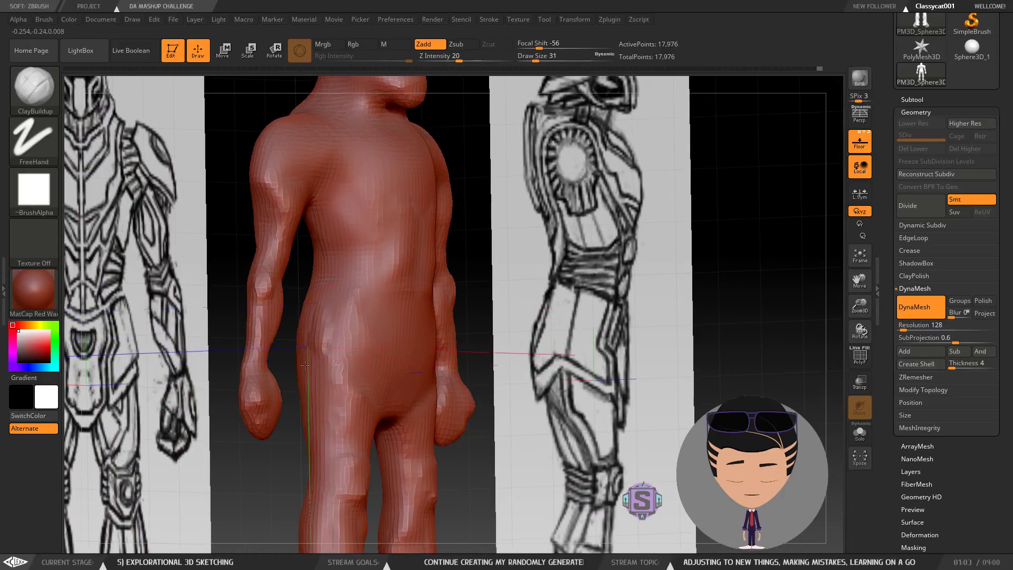
pyautogui.press('shift')
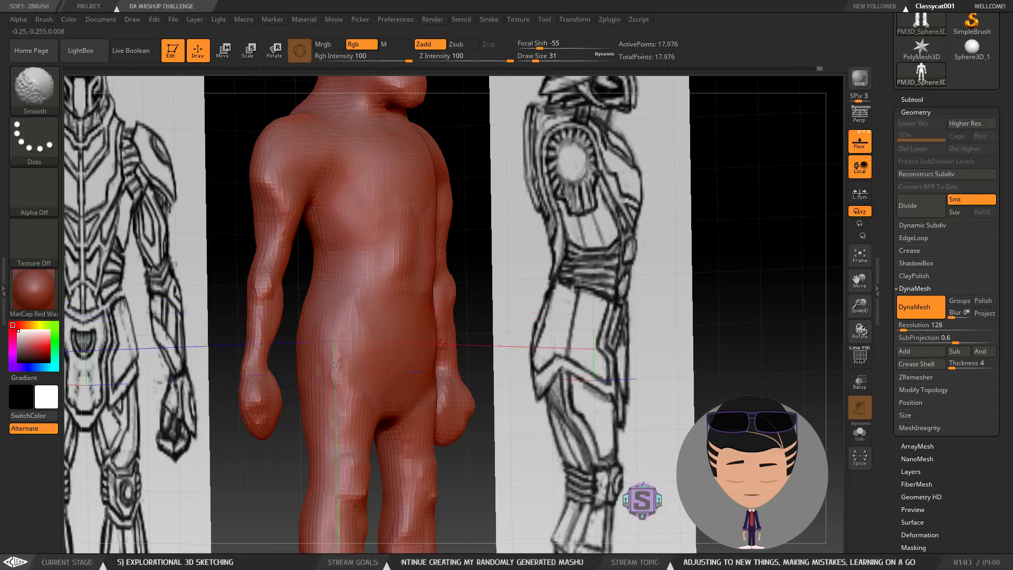
pyautogui.keyDown('shift'); pyautogui.moveTo(335, 328); pyautogui.dragTo(338, 388); pyautogui.keyUp('shift')
# Step: Set the brush size to 65 and smooth the legs, feet and arms of the body
pyautogui.moveTo(448, 353)
pyautogui.mouseDown(button='right')
pyautogui.moveTo(389, 357)
pyautogui.moveTo(388, 225)
pyautogui.moveTo(554, 250)
pyautogui.moveTo(494, 288)
pyautogui.moveTo(472, 287)
pyautogui.mouseUp(button='right')
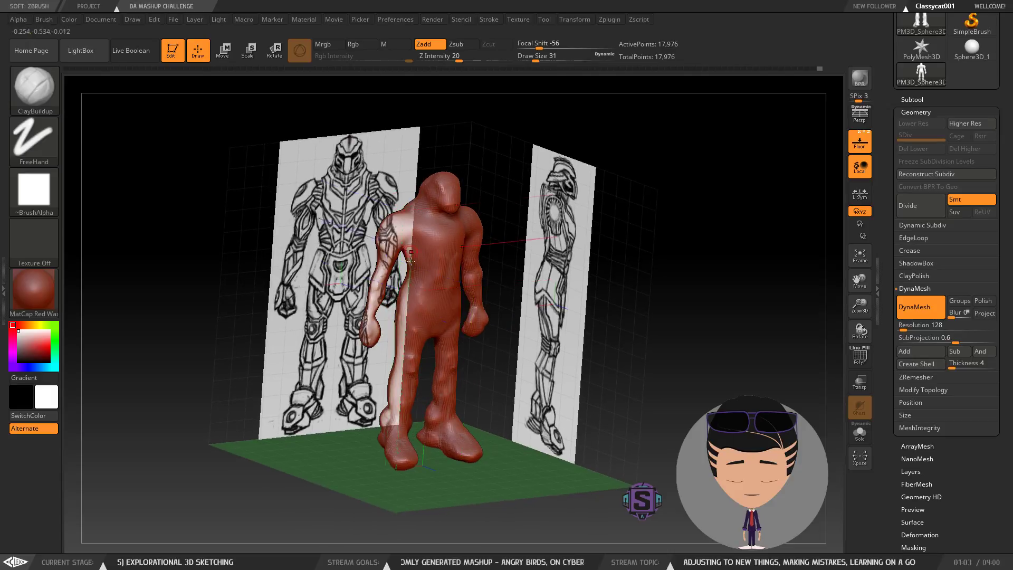
pyautogui.press('shift')
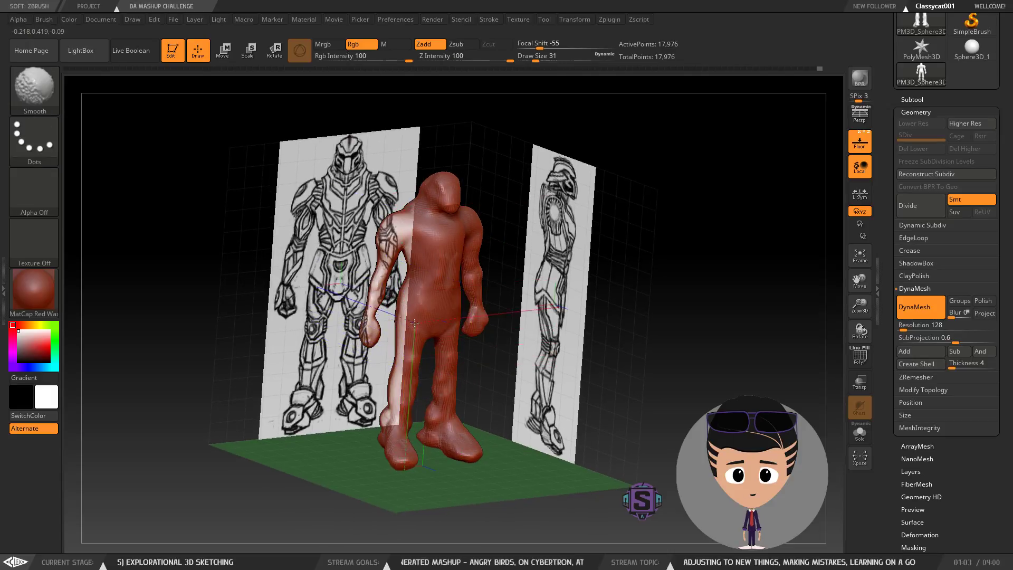
pyautogui.press('s')
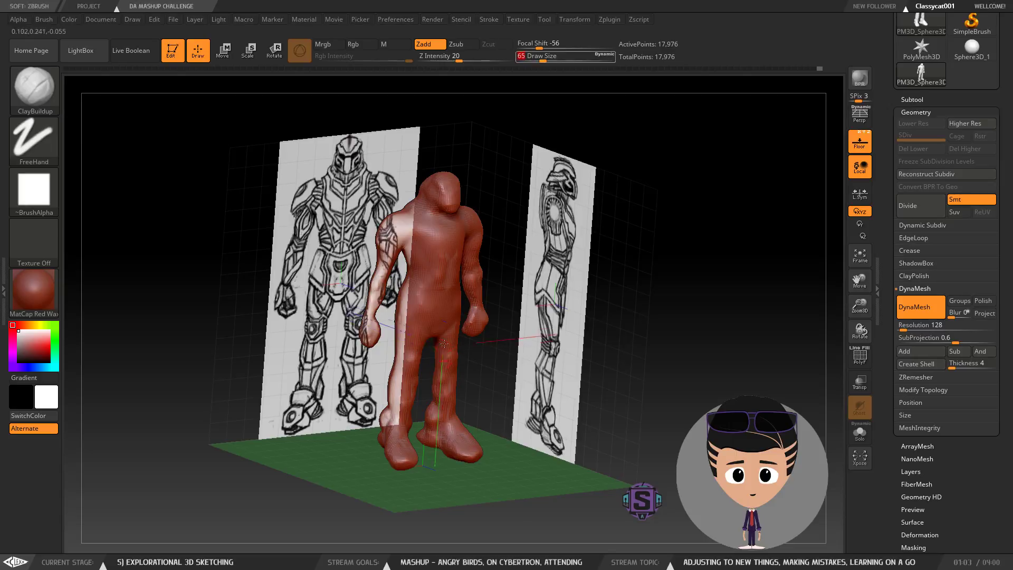
pyautogui.press('shift')
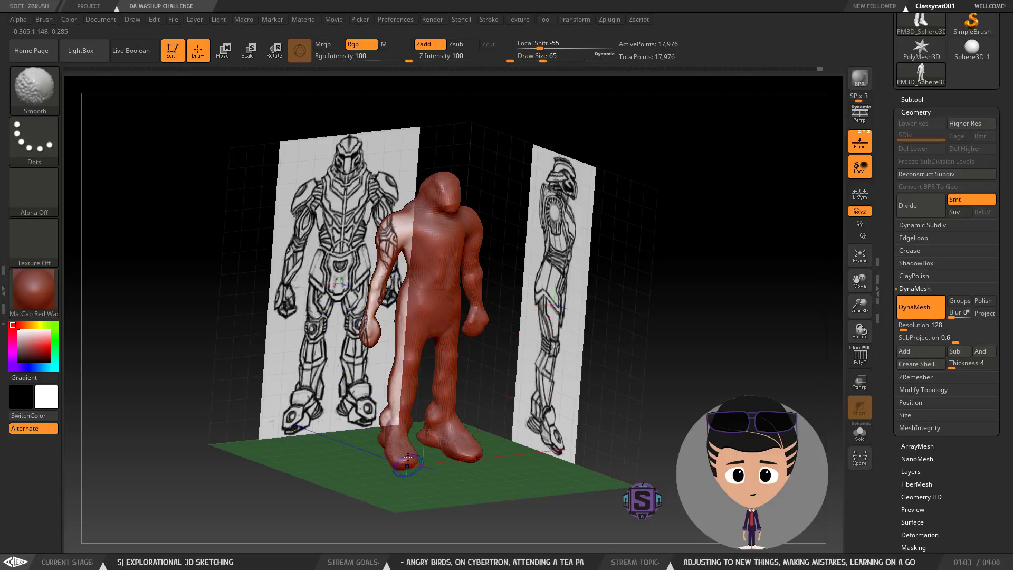
pyautogui.moveTo(470, 353); pyautogui.dragTo(441, 365)
pyautogui.moveTo(453, 415)
pyautogui.keyDown('alt'); pyautogui.mouseDown(button='right')
pyautogui.moveTo(425, 373)
pyautogui.moveTo(422, 411)
pyautogui.moveTo(412, 306)
pyautogui.moveTo(406, 331)
pyautogui.moveTo(501, 343)
pyautogui.moveTo(459, 344)
pyautogui.mouseUp(button='right'); pyautogui.keyUp('alt')
pyautogui.moveTo(489, 204)
pyautogui.mouseDown(button='right')
pyautogui.moveTo(403, 328)
pyautogui.moveTo(312, 334)
pyautogui.moveTo(325, 352)
pyautogui.mouseUp(button='right')
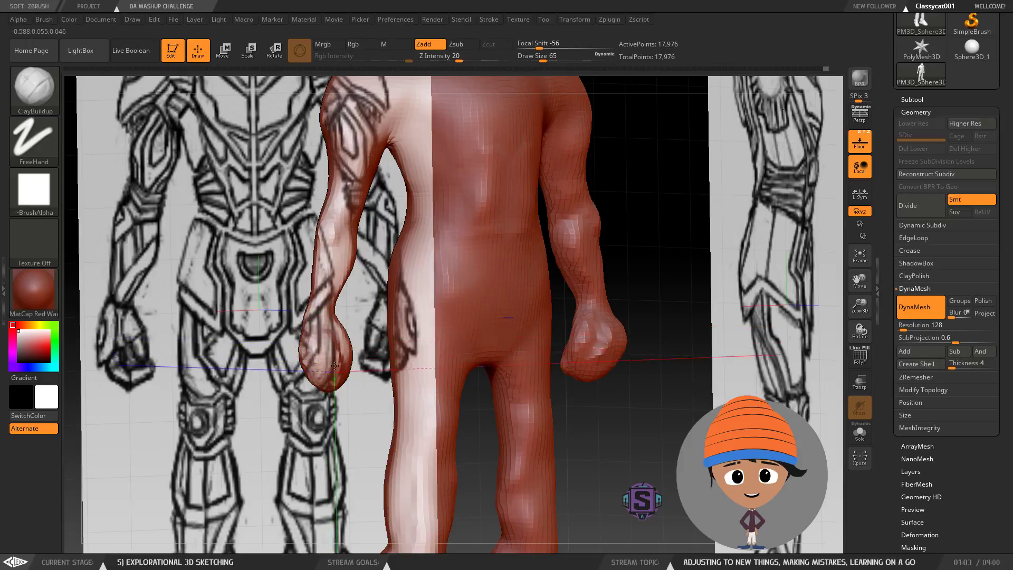
pyautogui.moveTo(348, 218)
pyautogui.keyDown('shift'); pyautogui.mouseDown()
pyautogui.moveTo(343, 311)
pyautogui.moveTo(319, 334)
pyautogui.moveTo(336, 341)
pyautogui.moveTo(346, 219)
pyautogui.moveTo(454, 274)
pyautogui.moveTo(377, 293)
pyautogui.moveTo(338, 289)
pyautogui.mouseUp(); pyautogui.keyUp('shift')
# Step: Set the brush size to 25 and build up the upper arms and forearms with clay
pyautogui.press('s')
pyautogui.click(323, 347)
pyautogui.moveTo(353, 191)
pyautogui.mouseDown()
pyautogui.moveTo(333, 247)
pyautogui.moveTo(340, 227)
pyautogui.moveTo(368, 210)
pyautogui.moveTo(352, 223)
pyautogui.moveTo(367, 170)
pyautogui.moveTo(365, 216)
pyautogui.moveTo(431, 318)
pyautogui.mouseUp()
pyautogui.moveTo(400, 306)
pyautogui.mouseDown()
pyautogui.moveTo(386, 273)
pyautogui.moveTo(395, 233)
pyautogui.moveTo(410, 241)
pyautogui.moveTo(403, 238)
pyautogui.mouseUp()
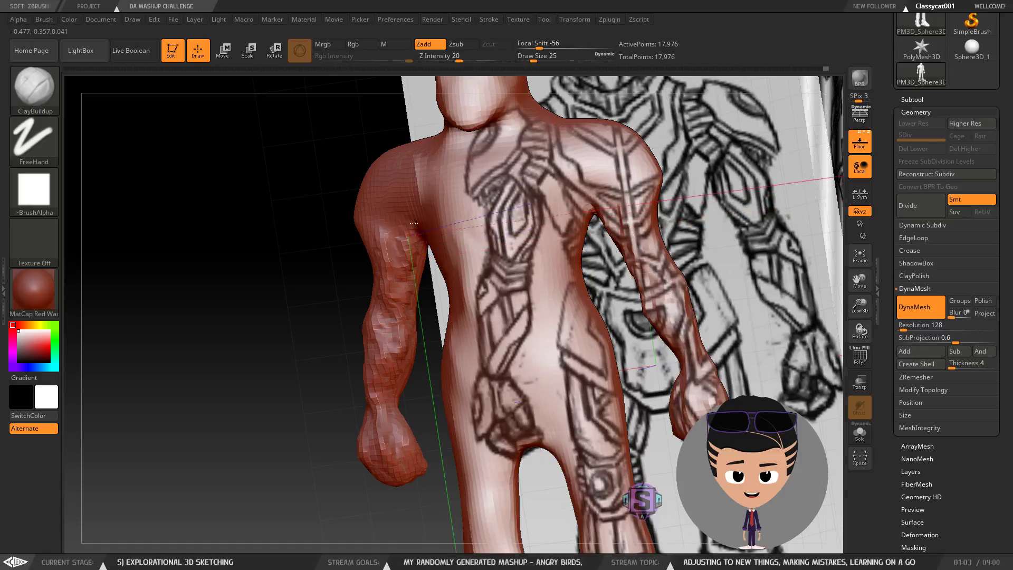
pyautogui.keyDown('alt'); pyautogui.moveTo(424, 231); pyautogui.dragTo(496, 261, button='right'); pyautogui.keyUp('alt')
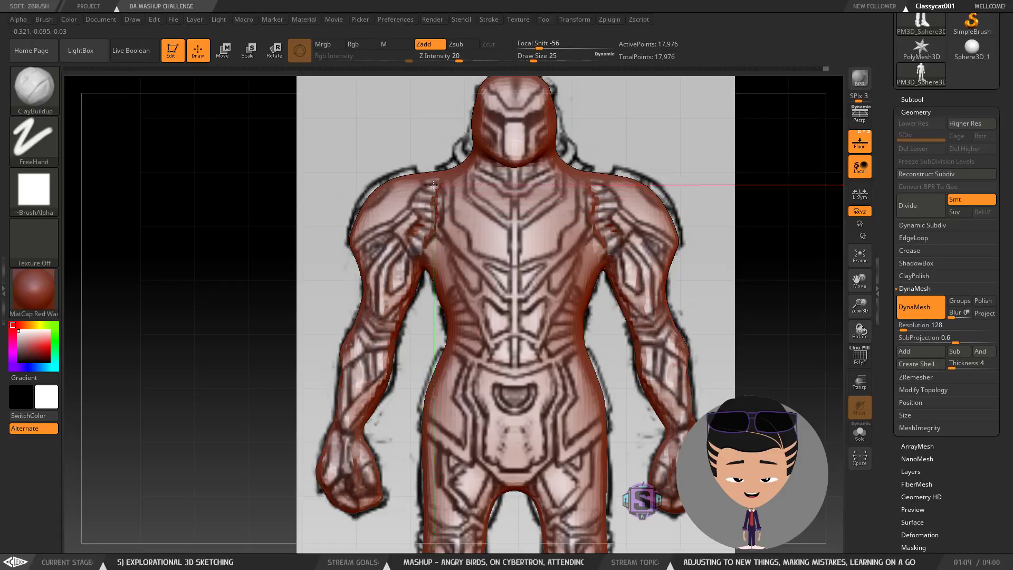
# Step: Build up the shoulders with clay to the front and side sketches, smooth them and remesh the body with DynaMesh
pyautogui.moveTo(415, 180)
pyautogui.mouseDown()
pyautogui.moveTo(367, 253)
pyautogui.moveTo(370, 189)
pyautogui.moveTo(403, 178)
pyautogui.mouseUp()
pyautogui.moveTo(343, 182); pyautogui.dragTo(465, 177, button='right')
pyautogui.moveTo(350, 227)
pyautogui.mouseDown()
pyautogui.moveTo(356, 177)
pyautogui.moveTo(341, 253)
pyautogui.moveTo(340, 221)
pyautogui.mouseUp()
pyautogui.moveTo(343, 211); pyautogui.dragTo(448, 217, button='right')
pyautogui.moveTo(331, 210); pyautogui.dragTo(299, 212)
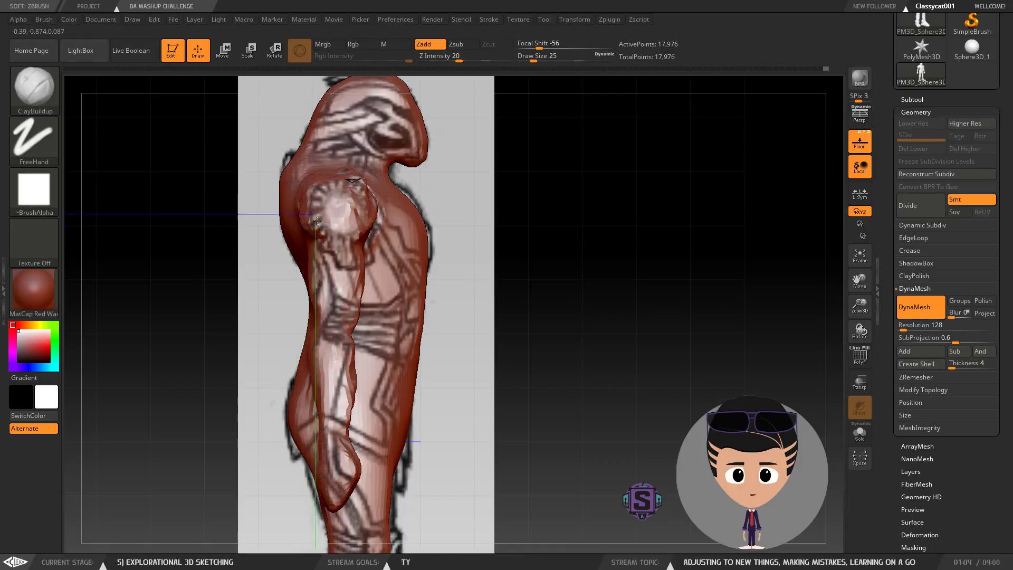
pyautogui.keyDown('shift'); pyautogui.moveTo(371, 192); pyautogui.dragTo(348, 174); pyautogui.keyUp('shift')
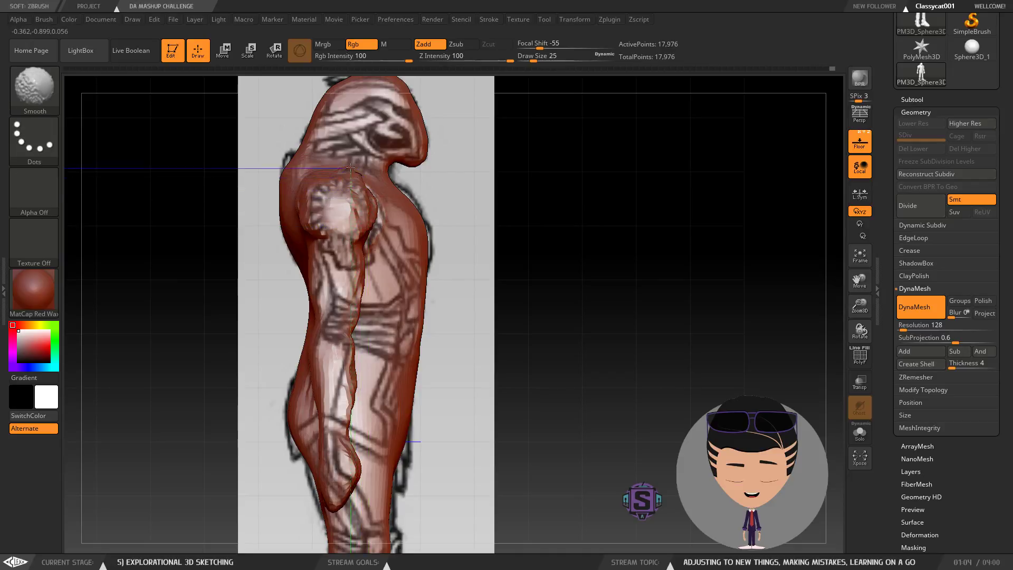
pyautogui.keyDown('ctrl'); pyautogui.moveTo(568, 205); pyautogui.dragTo(634, 279); pyautogui.keyUp('ctrl')
pyautogui.moveTo(380, 203); pyautogui.dragTo(333, 230, button='right')
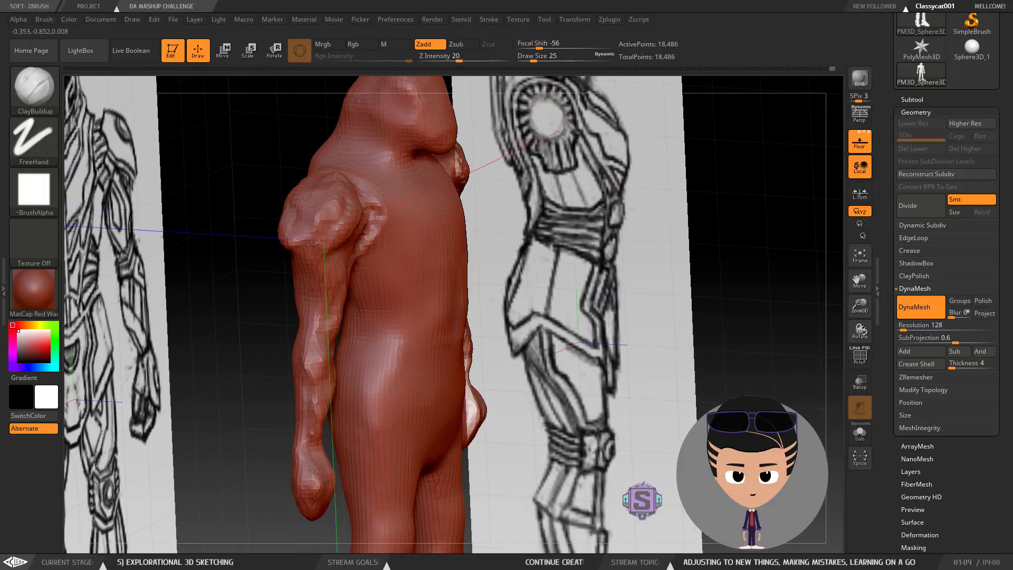
# Step: Set the brush size to 49, then build up and smooth the rounded shoulder pads from front to back
pyautogui.press('s')
pyautogui.moveTo(338, 216)
pyautogui.mouseDown()
pyautogui.moveTo(292, 216)
pyautogui.moveTo(325, 226)
pyautogui.mouseUp()
pyautogui.keyDown('shift'); pyautogui.moveTo(316, 227); pyautogui.dragTo(285, 230); pyautogui.keyUp('shift')
pyautogui.keyDown('shift'); pyautogui.moveTo(323, 190); pyautogui.dragTo(332, 209); pyautogui.keyUp('shift')
pyautogui.moveTo(367, 197); pyautogui.dragTo(330, 191, button='right')
pyautogui.keyDown('shift'); pyautogui.moveTo(347, 189); pyautogui.dragTo(361, 172); pyautogui.keyUp('shift')
pyautogui.moveTo(361, 174); pyautogui.dragTo(418, 196, button='right')
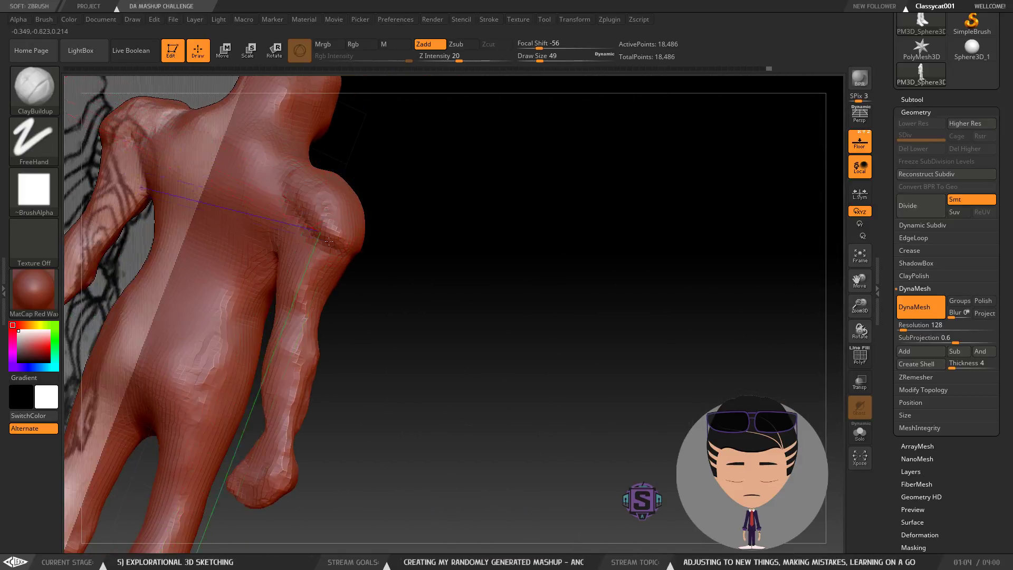
pyautogui.moveTo(325, 239); pyautogui.dragTo(342, 241, button='right')
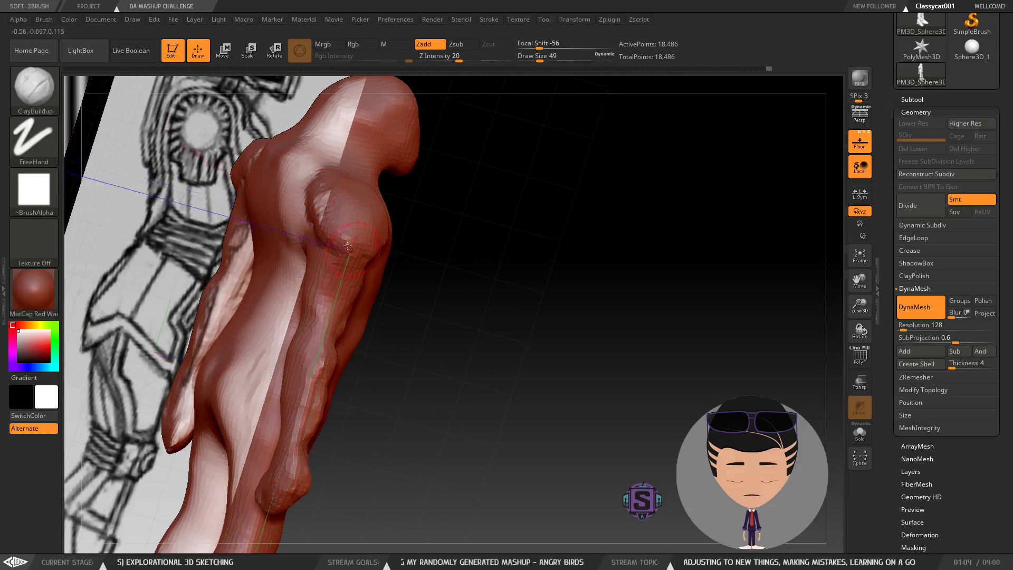
pyautogui.moveTo(394, 186)
pyautogui.mouseDown(button='right')
pyautogui.moveTo(406, 222)
pyautogui.moveTo(381, 190)
pyautogui.mouseUp(button='right')
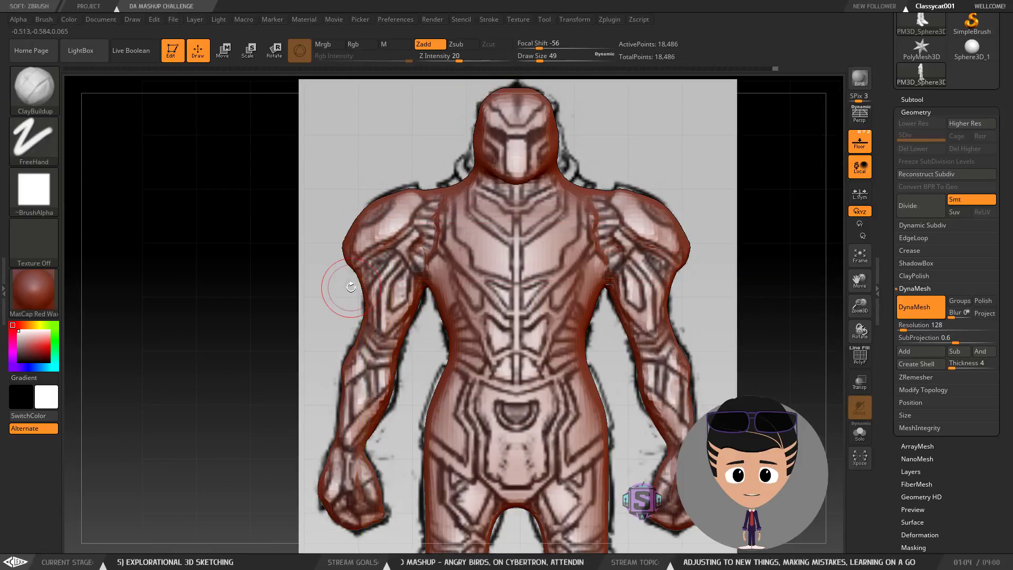
# Step: Refine the lower edges of the shoulder pads to the front sketch with brush size 27 and remesh with DynaMesh
pyautogui.press('s')
pyautogui.moveTo(358, 284); pyautogui.dragTo(354, 284)
pyautogui.keyDown('alt'); pyautogui.moveTo(364, 279); pyautogui.dragTo(373, 273, button='right'); pyautogui.keyUp('alt')
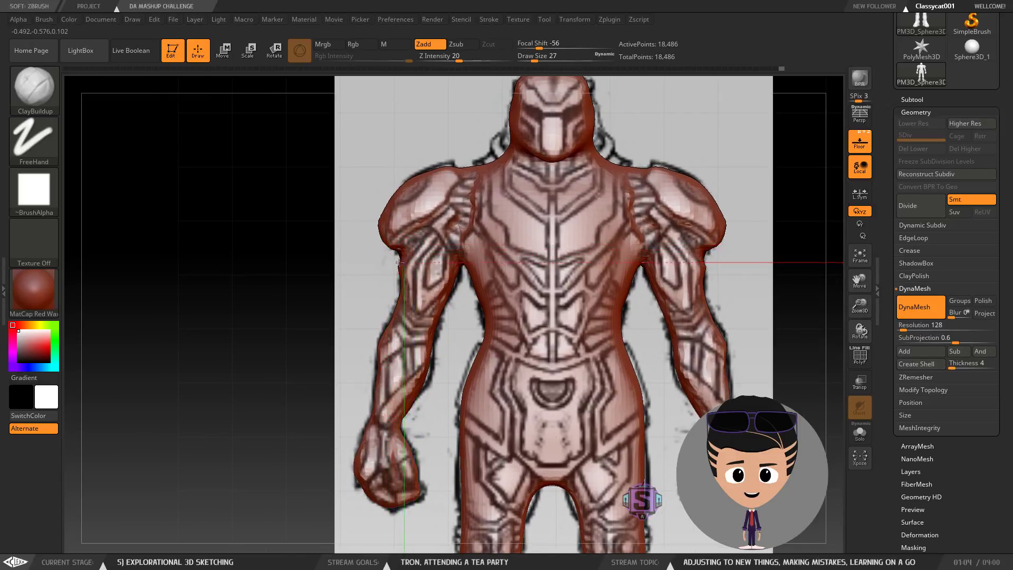
pyautogui.keyDown('alt'); pyautogui.moveTo(388, 279); pyautogui.dragTo(404, 257, button='right'); pyautogui.keyUp('alt')
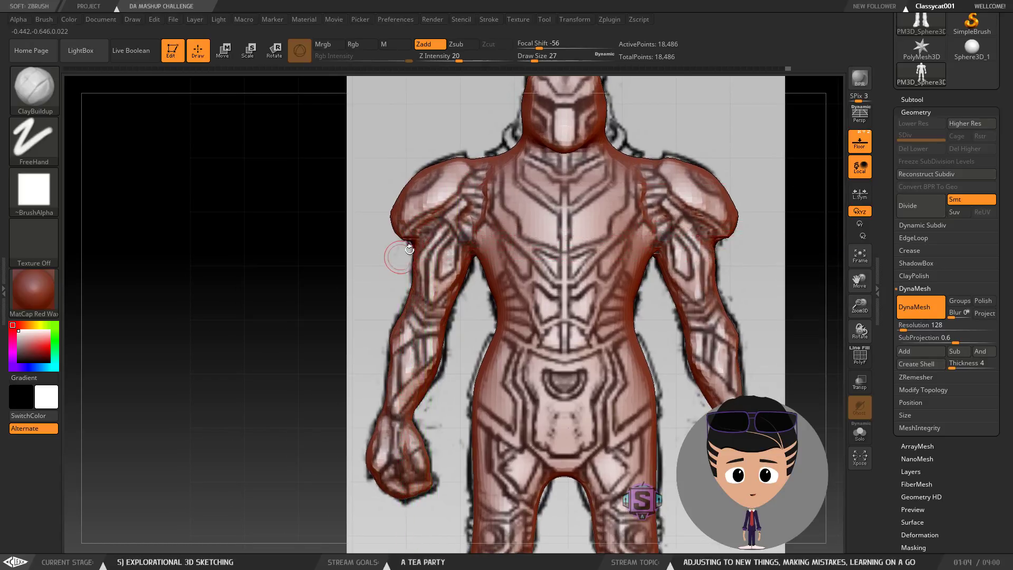
pyautogui.keyDown('ctrl'); pyautogui.moveTo(246, 222); pyautogui.dragTo(280, 301); pyautogui.keyUp('ctrl')
pyautogui.keyDown('alt'); pyautogui.moveTo(515, 317); pyautogui.dragTo(429, 317, button='right'); pyautogui.keyUp('alt')
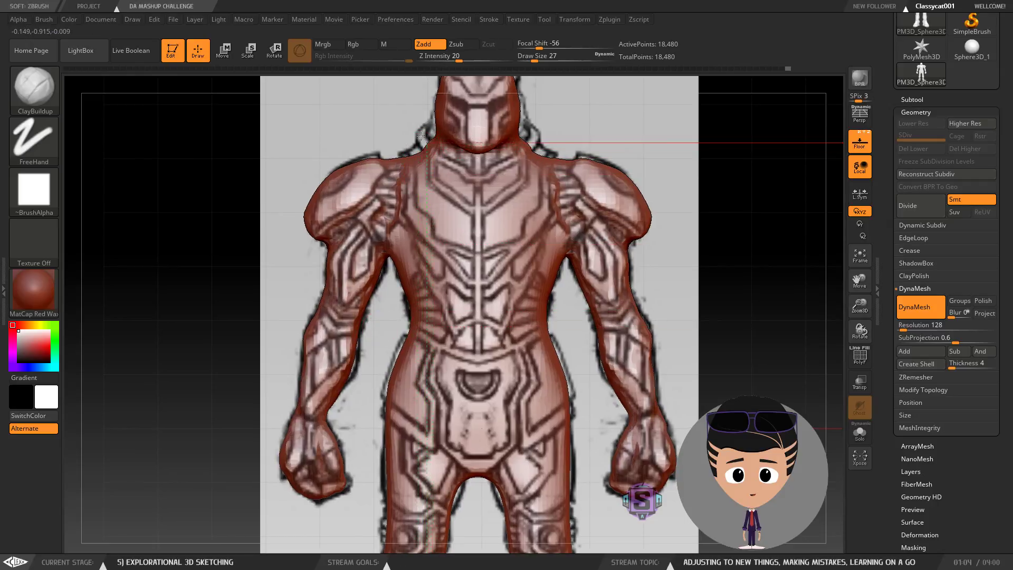
# Step: Build a clay collar around the front of the neck base and save the project over AB vs T.ZPR
pyautogui.moveTo(430, 148)
pyautogui.mouseDown()
pyautogui.moveTo(475, 186)
pyautogui.moveTo(464, 184)
pyautogui.moveTo(475, 187)
pyautogui.moveTo(466, 202)
pyautogui.moveTo(444, 165)
pyautogui.mouseUp()
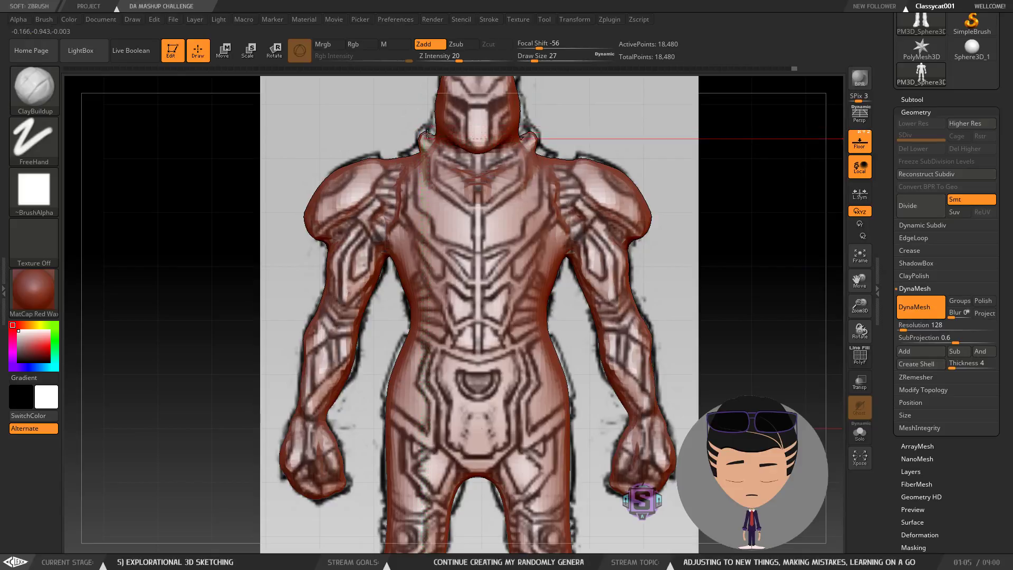
pyautogui.moveTo(422, 142)
pyautogui.mouseDown(button='right')
pyautogui.moveTo(533, 158)
pyautogui.moveTo(473, 186)
pyautogui.mouseUp(button='right')
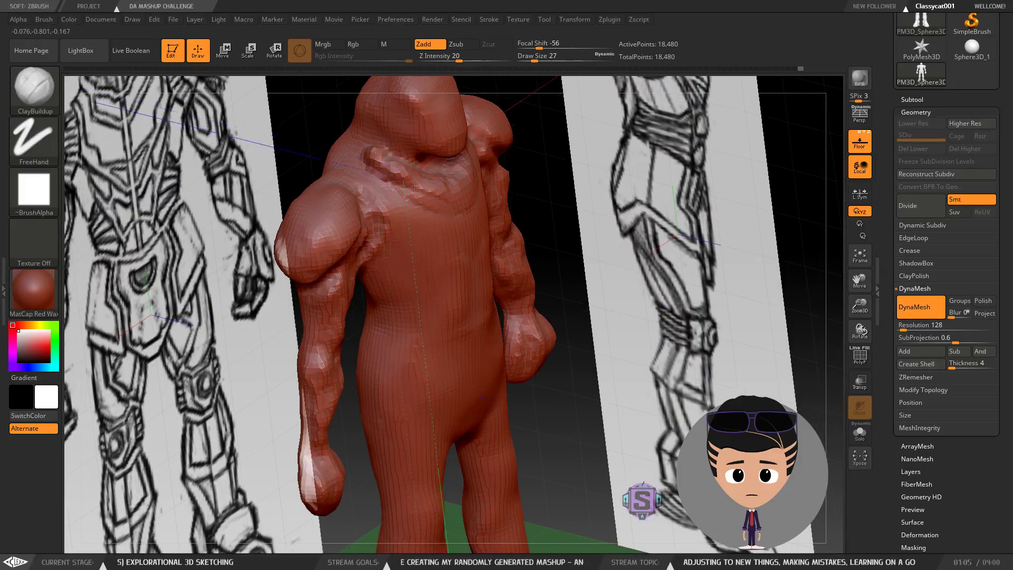
pyautogui.keyDown('shift'); pyautogui.moveTo(414, 173); pyautogui.dragTo(377, 154); pyautogui.keyUp('shift')
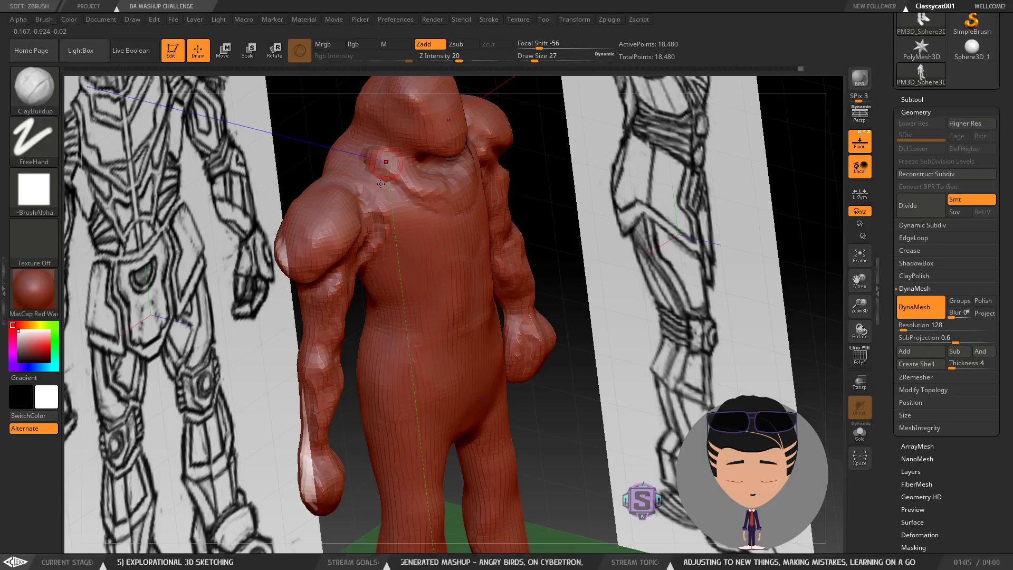
pyautogui.moveTo(377, 184)
pyautogui.mouseDown(button='right')
pyautogui.moveTo(417, 177)
pyautogui.moveTo(388, 181)
pyautogui.mouseUp(button='right')
pyautogui.hotkey('ctrl', 's')
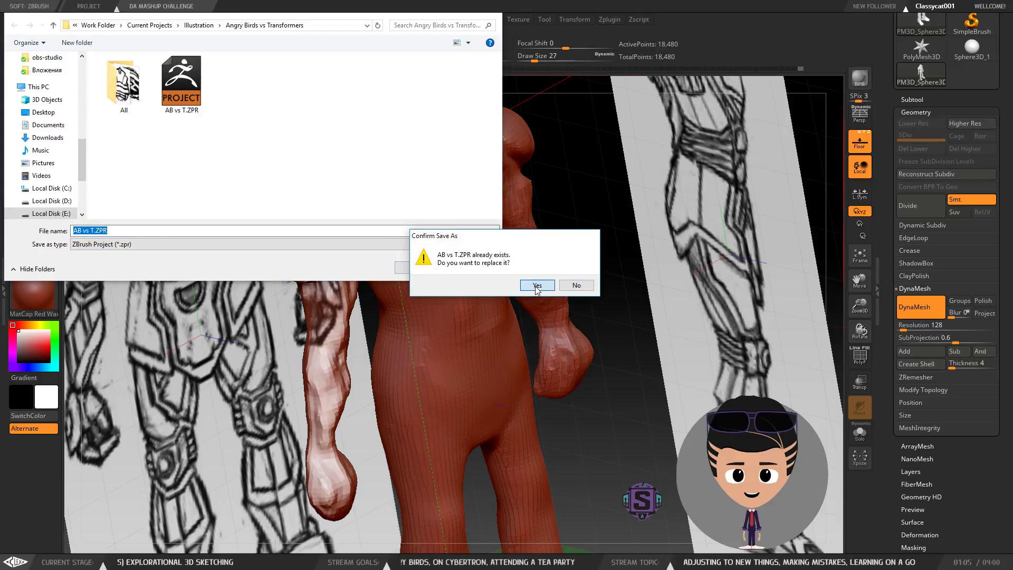
pyautogui.click(536, 286)
# Step: Extend the clay collar around the sides of the neck towards the upper back and smooth its front part
pyautogui.moveTo(321, 160); pyautogui.dragTo(409, 181, button='right')
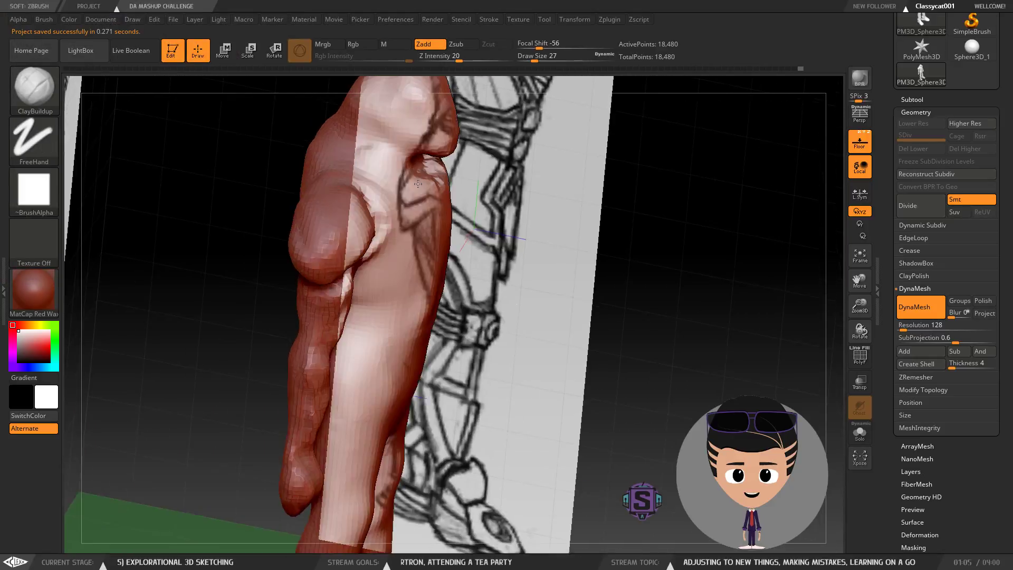
pyautogui.moveTo(418, 183); pyautogui.dragTo(382, 170, button='right')
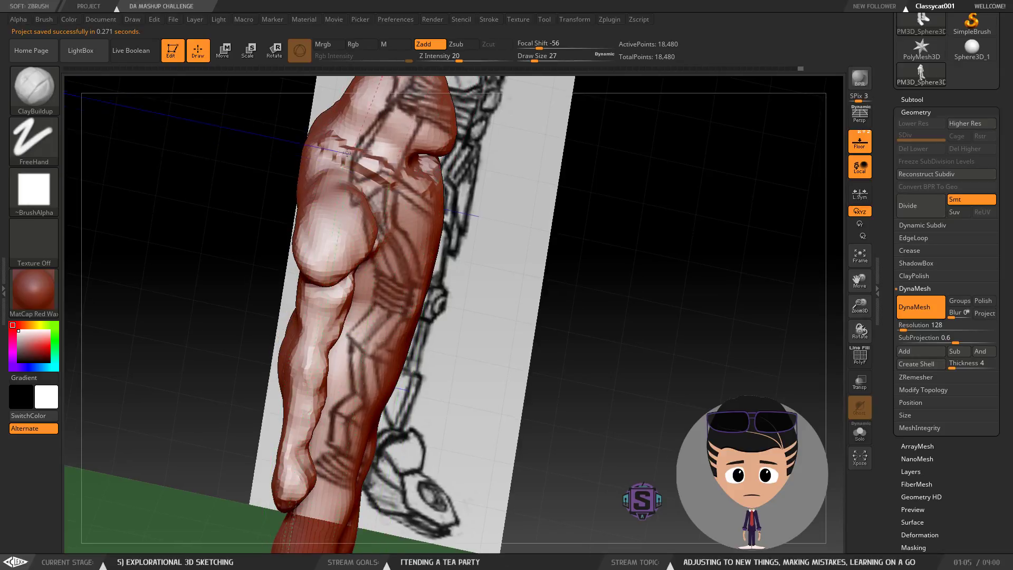
pyautogui.moveTo(338, 151); pyautogui.dragTo(388, 164, button='right')
pyautogui.keyDown('shift'); pyautogui.moveTo(369, 162); pyautogui.dragTo(389, 179); pyautogui.keyUp('shift')
pyautogui.moveTo(390, 177); pyautogui.dragTo(352, 153, button='right')
pyautogui.moveTo(359, 153); pyautogui.dragTo(326, 143)
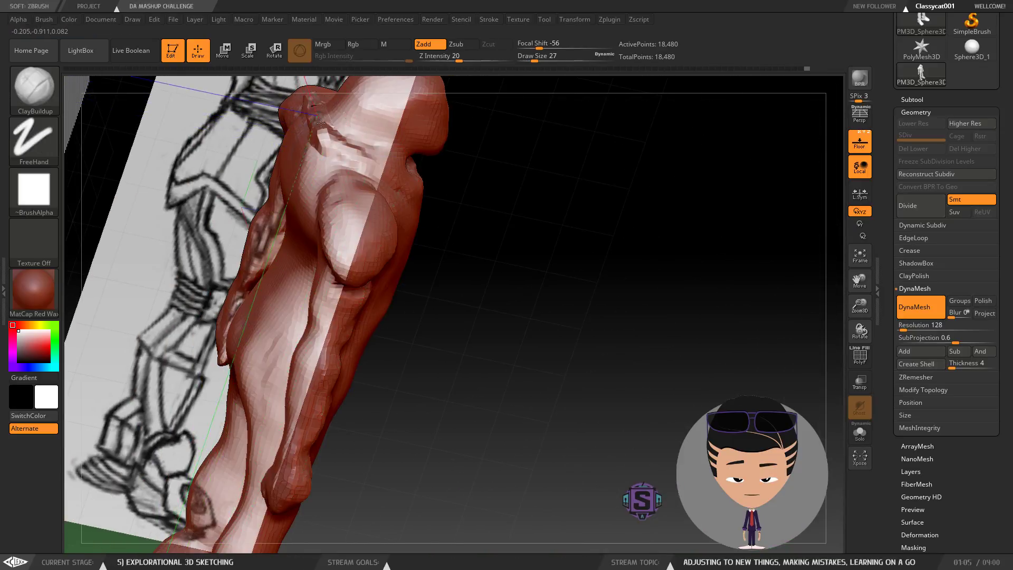
# Step: Smooth the collar, shoulders and upper back together, remesh with DynaMesh and compare the profile with the side sketch
pyautogui.moveTo(518, 230)
pyautogui.mouseDown(button='right')
pyautogui.moveTo(475, 245)
pyautogui.moveTo(505, 230)
pyautogui.mouseUp(button='right')
pyautogui.keyDown('shift'); pyautogui.moveTo(354, 204); pyautogui.dragTo(386, 227); pyautogui.keyUp('shift')
pyautogui.moveTo(400, 221); pyautogui.dragTo(408, 233, button='right')
pyautogui.moveTo(403, 227)
pyautogui.keyDown('shift'); pyautogui.mouseDown()
pyautogui.moveTo(390, 203)
pyautogui.moveTo(401, 213)
pyautogui.mouseUp(); pyautogui.keyUp('shift')
pyautogui.moveTo(412, 222)
pyautogui.mouseDown(button='right')
pyautogui.moveTo(445, 227)
pyautogui.moveTo(413, 232)
pyautogui.mouseUp(button='right')
pyautogui.moveTo(379, 219)
pyautogui.keyDown('shift'); pyautogui.mouseDown()
pyautogui.moveTo(366, 209)
pyautogui.moveTo(466, 224)
pyautogui.mouseUp(); pyautogui.keyUp('shift')
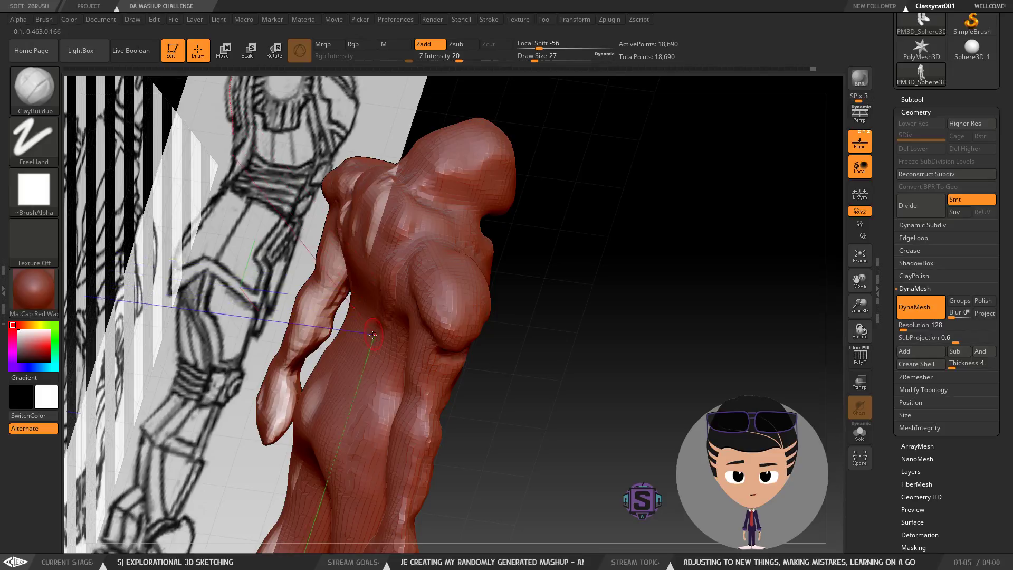
pyautogui.moveTo(393, 268)
pyautogui.keyDown('shift'); pyautogui.mouseDown()
pyautogui.moveTo(416, 240)
pyautogui.moveTo(396, 275)
pyautogui.mouseUp(); pyautogui.keyUp('shift')
pyautogui.moveTo(589, 225); pyautogui.dragTo(555, 202)
pyautogui.keyDown('alt'); pyautogui.moveTo(528, 280); pyautogui.dragTo(536, 304); pyautogui.keyUp('alt')
pyautogui.moveTo(602, 258)
pyautogui.mouseDown()
pyautogui.moveTo(554, 253)
pyautogui.moveTo(591, 245)
pyautogui.moveTo(659, 304)
pyautogui.mouseUp()
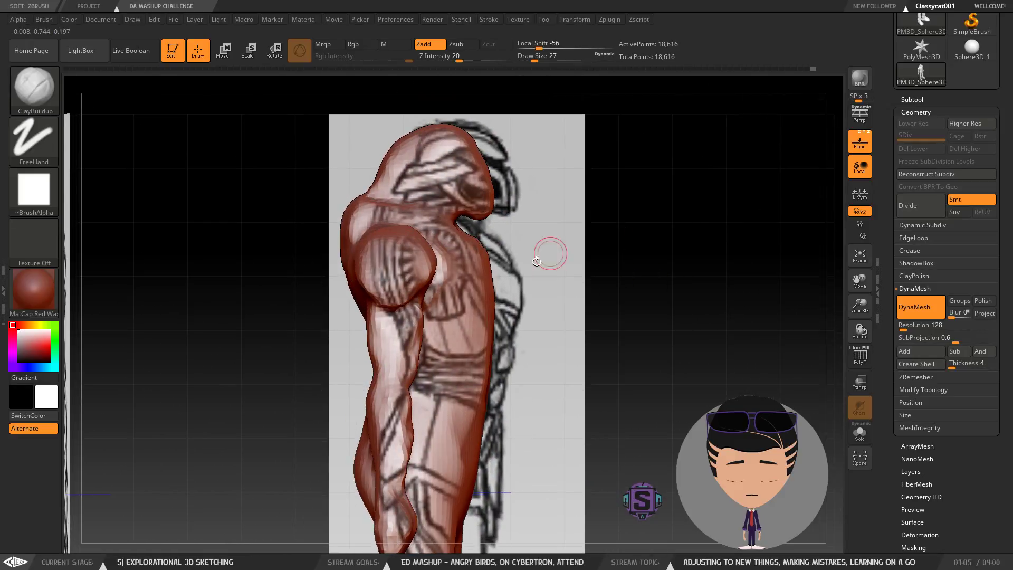
# Step: Build up the back of the collar with clay, smooth it into the upper back and remesh with DynaMesh
pyautogui.moveTo(434, 236)
pyautogui.mouseDown(button='right')
pyautogui.moveTo(417, 269)
pyautogui.moveTo(495, 237)
pyautogui.mouseUp(button='right')
pyautogui.rightClick(406, 290)
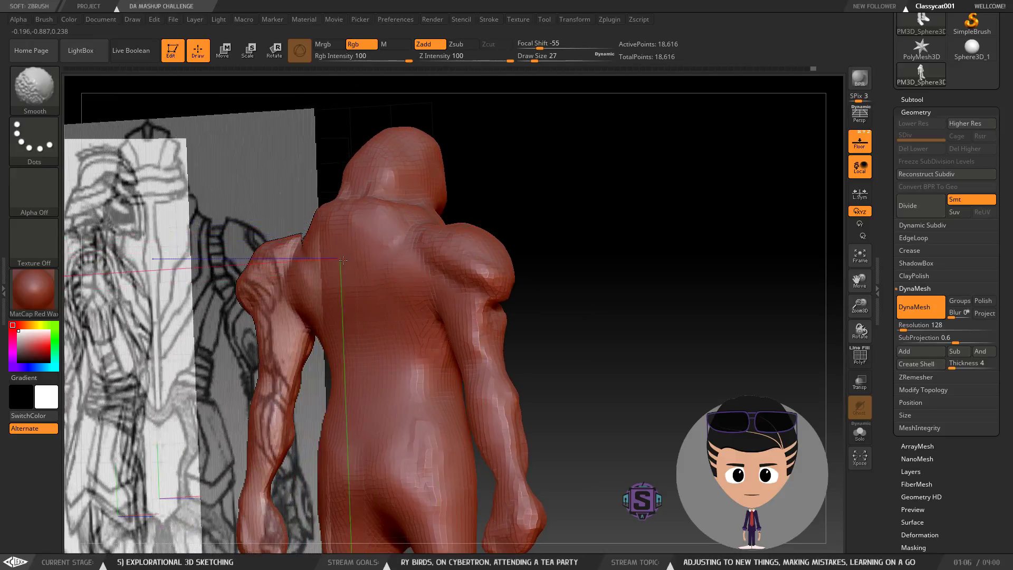
pyautogui.moveTo(390, 225); pyautogui.dragTo(353, 183, button='right')
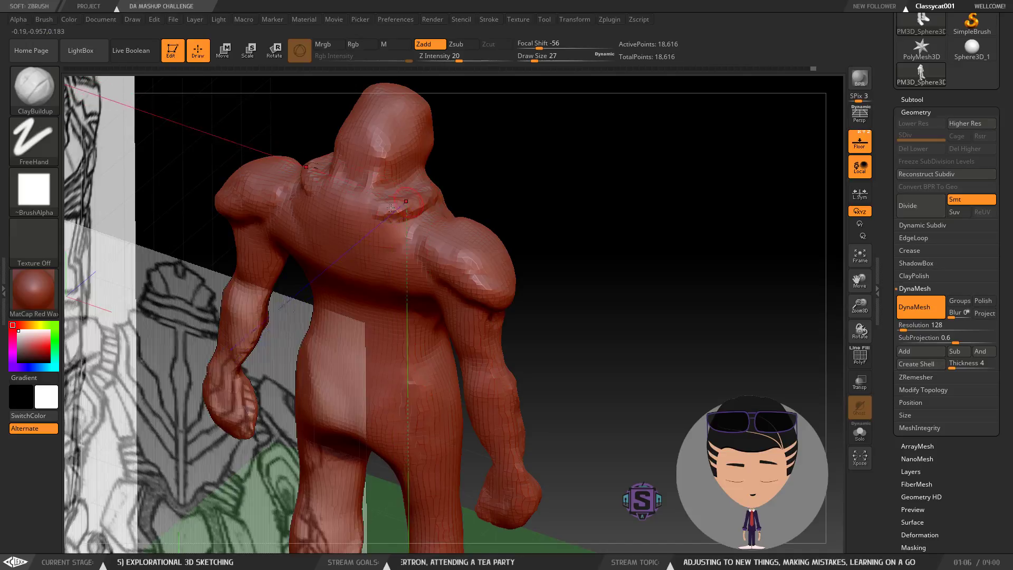
pyautogui.moveTo(424, 202)
pyautogui.keyDown('shift'); pyautogui.mouseDown()
pyautogui.moveTo(400, 208)
pyautogui.moveTo(417, 204)
pyautogui.mouseUp(); pyautogui.keyUp('shift')
pyautogui.keyDown('ctrl'); pyautogui.moveTo(571, 176); pyautogui.dragTo(612, 231); pyautogui.keyUp('ctrl')
pyautogui.moveTo(592, 245); pyautogui.dragTo(540, 215, button='right')
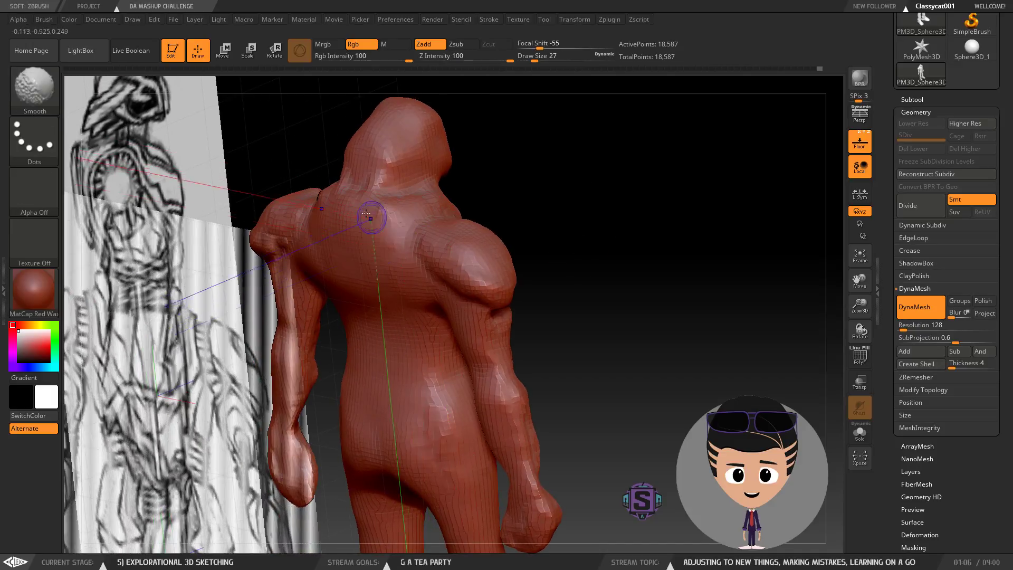
# Step: Set the brush size to 16, carve a crease between the head and the back collar, and remesh with DynaMesh
pyautogui.moveTo(475, 185)
pyautogui.mouseDown(button='right')
pyautogui.moveTo(409, 173)
pyautogui.moveTo(455, 185)
pyautogui.mouseUp(button='right')
pyautogui.press('s')
pyautogui.moveTo(391, 189); pyautogui.dragTo(387, 189)
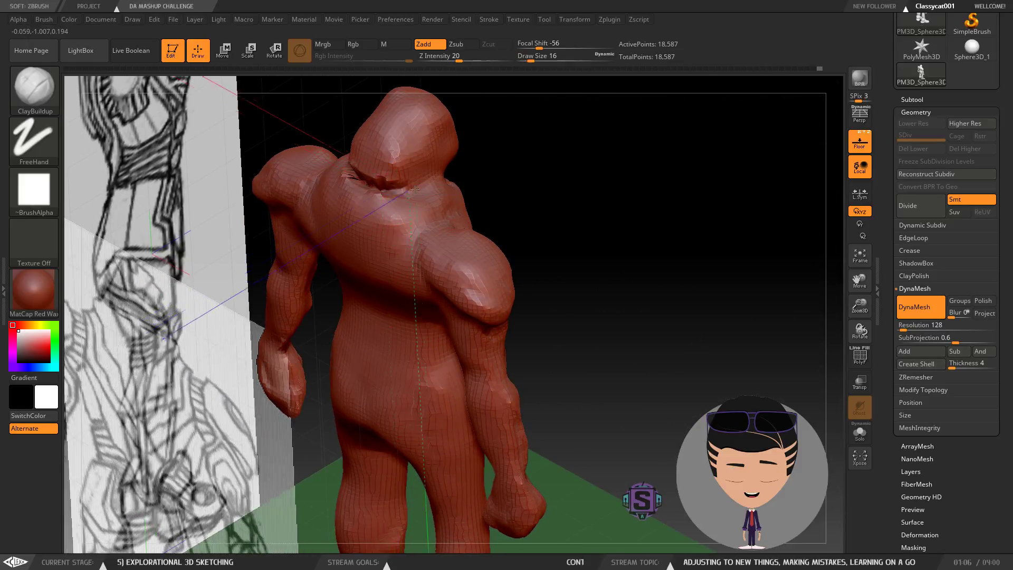
pyautogui.keyDown('ctrl'); pyautogui.moveTo(561, 174); pyautogui.dragTo(612, 256); pyautogui.keyUp('ctrl')
pyautogui.moveTo(572, 224)
pyautogui.mouseDown(button='right')
pyautogui.moveTo(550, 200)
pyautogui.moveTo(515, 200)
pyautogui.moveTo(531, 269)
pyautogui.mouseUp(button='right')
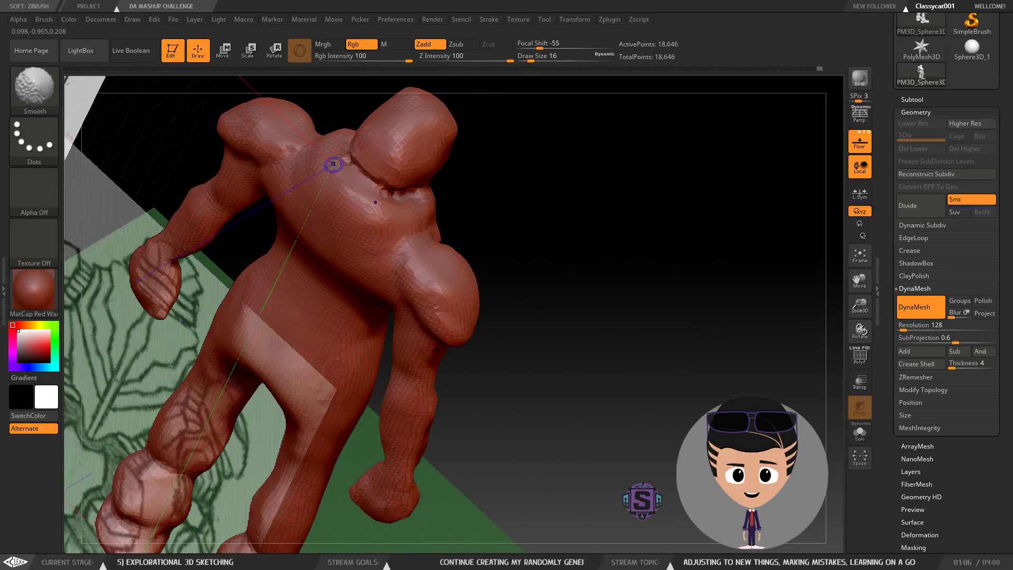
# Step: Set the brush size to 23 and refine the arms with clay and smoothing to the front and back sketches
pyautogui.moveTo(428, 216)
pyautogui.mouseDown(button='right')
pyautogui.moveTo(561, 227)
pyautogui.moveTo(532, 177)
pyautogui.moveTo(567, 210)
pyautogui.moveTo(502, 162)
pyautogui.moveTo(543, 269)
pyautogui.moveTo(526, 278)
pyautogui.moveTo(528, 300)
pyautogui.moveTo(502, 313)
pyautogui.moveTo(534, 208)
pyautogui.moveTo(517, 247)
pyautogui.moveTo(548, 253)
pyautogui.mouseUp(button='right')
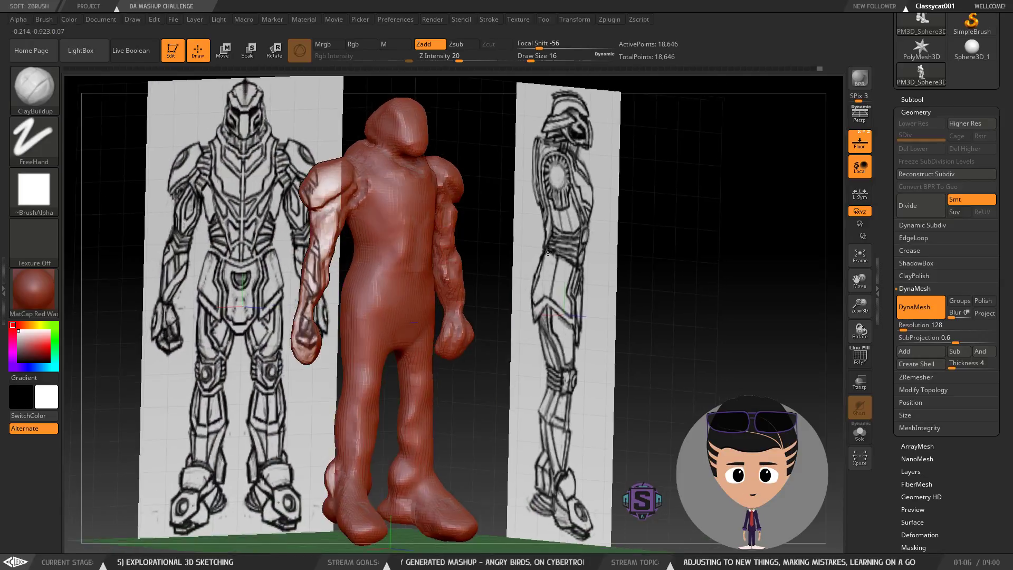
pyautogui.press('shift')
pyautogui.moveTo(366, 189)
pyautogui.keyDown('shift'); pyautogui.mouseDown(button='right')
pyautogui.moveTo(358, 186)
pyautogui.moveTo(380, 182)
pyautogui.moveTo(399, 219)
pyautogui.moveTo(398, 247)
pyautogui.mouseUp(button='right'); pyautogui.keyUp('shift')
pyautogui.press('s')
pyautogui.click(367, 250)
pyautogui.press('shift')
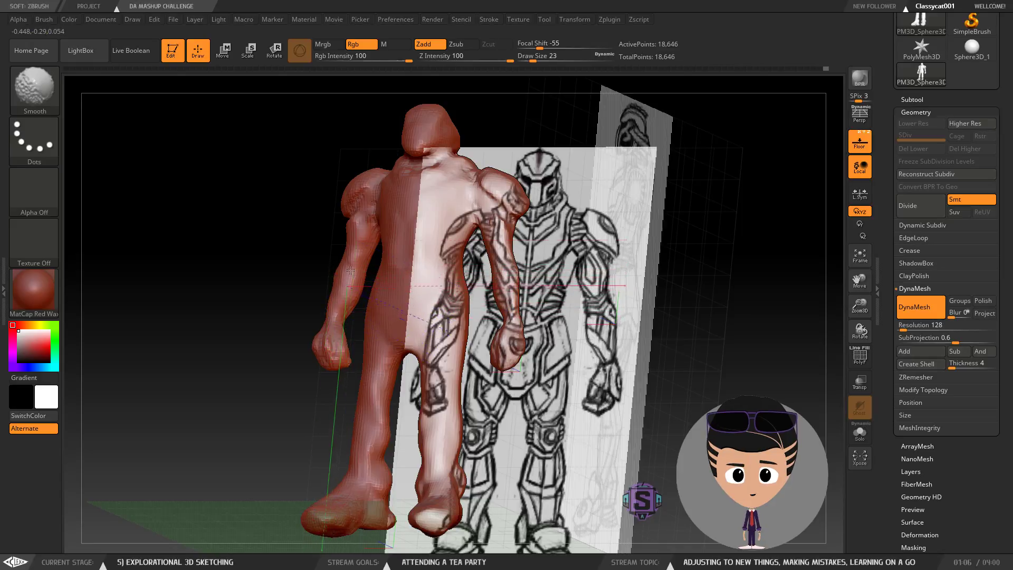
pyautogui.moveTo(368, 232)
pyautogui.mouseDown(button='right')
pyautogui.moveTo(356, 241)
pyautogui.moveTo(449, 231)
pyautogui.mouseUp(button='right')
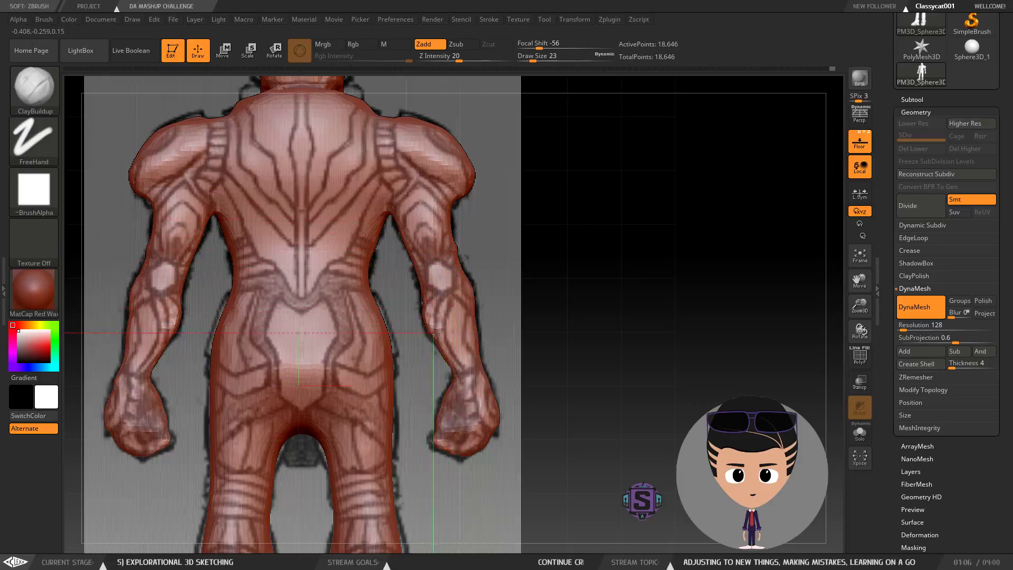
pyautogui.press('shift')
pyautogui.moveTo(530, 300)
pyautogui.mouseDown()
pyautogui.moveTo(463, 318)
pyautogui.moveTo(454, 296)
pyautogui.moveTo(364, 301)
pyautogui.mouseUp()
pyautogui.moveTo(364, 301)
pyautogui.mouseDown(button='right')
pyautogui.moveTo(397, 298)
pyautogui.moveTo(399, 263)
pyautogui.moveTo(493, 256)
pyautogui.moveTo(411, 248)
pyautogui.mouseUp(button='right')
# Step: Build up the front of the collar beneath the head with clay and remesh with DynaMesh
pyautogui.keyDown('ctrl'); pyautogui.moveTo(391, 169); pyautogui.dragTo(343, 198, button='right'); pyautogui.keyUp('ctrl')
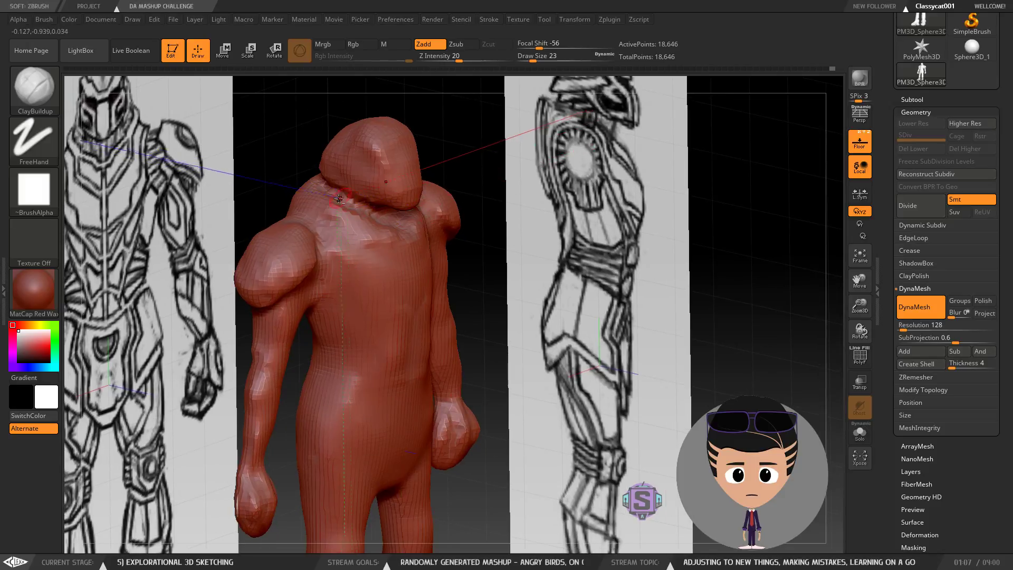
pyautogui.moveTo(392, 221); pyautogui.dragTo(391, 233, button='right')
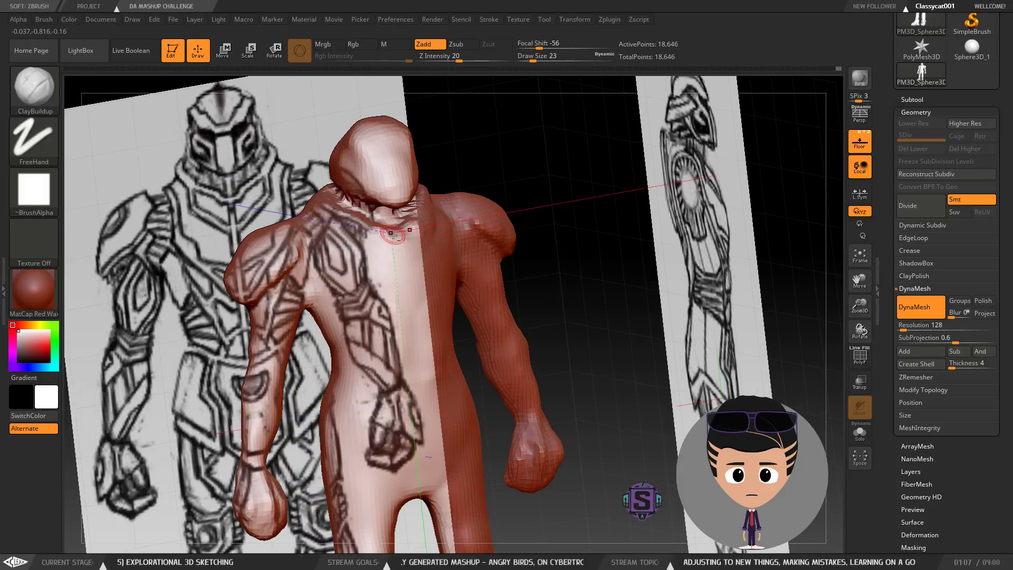
pyautogui.keyDown('ctrl'); pyautogui.moveTo(507, 142); pyautogui.dragTo(552, 188); pyautogui.keyUp('ctrl')
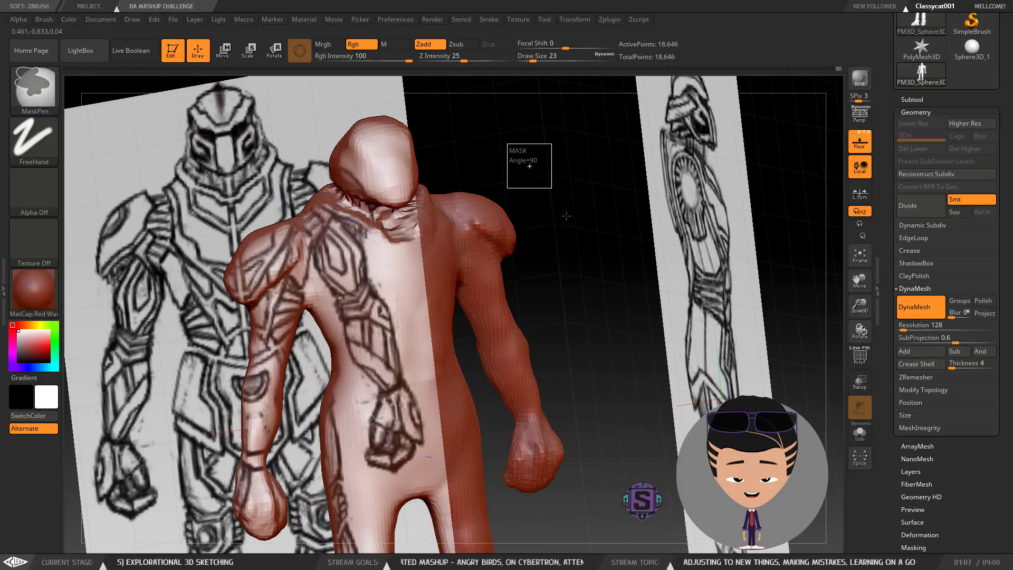
pyautogui.moveTo(537, 222); pyautogui.dragTo(581, 229, button='right')
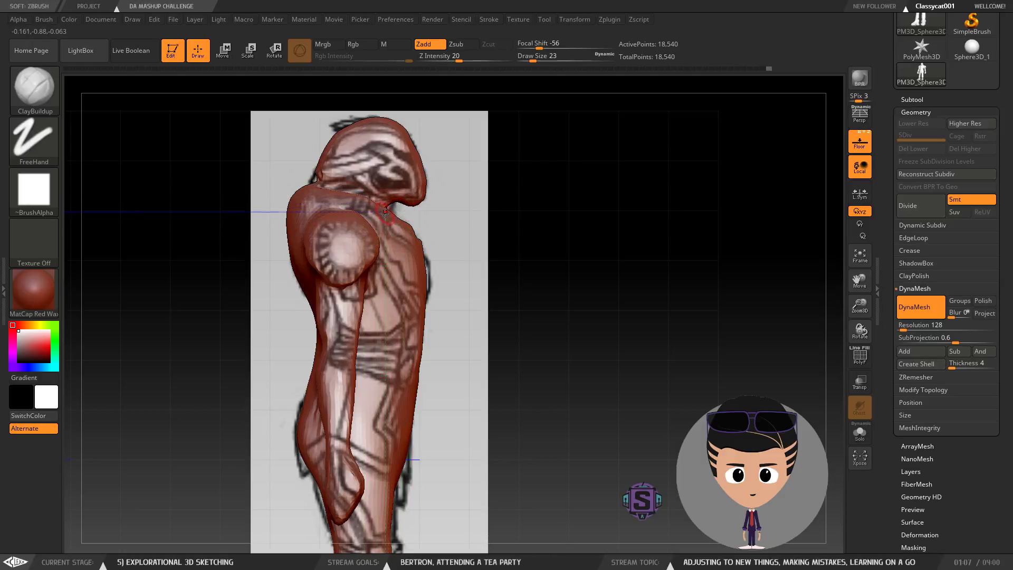
# Step: Smooth the raised collar edges beside the head to the front sketch and remesh with DynaMesh
pyautogui.moveTo(333, 195); pyautogui.dragTo(369, 184, button='right')
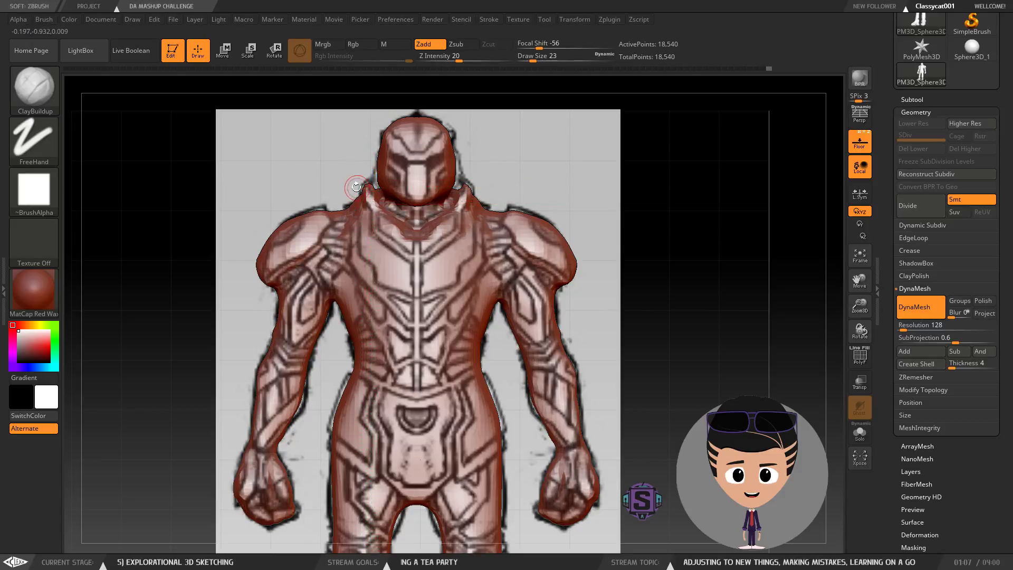
pyautogui.press('shift')
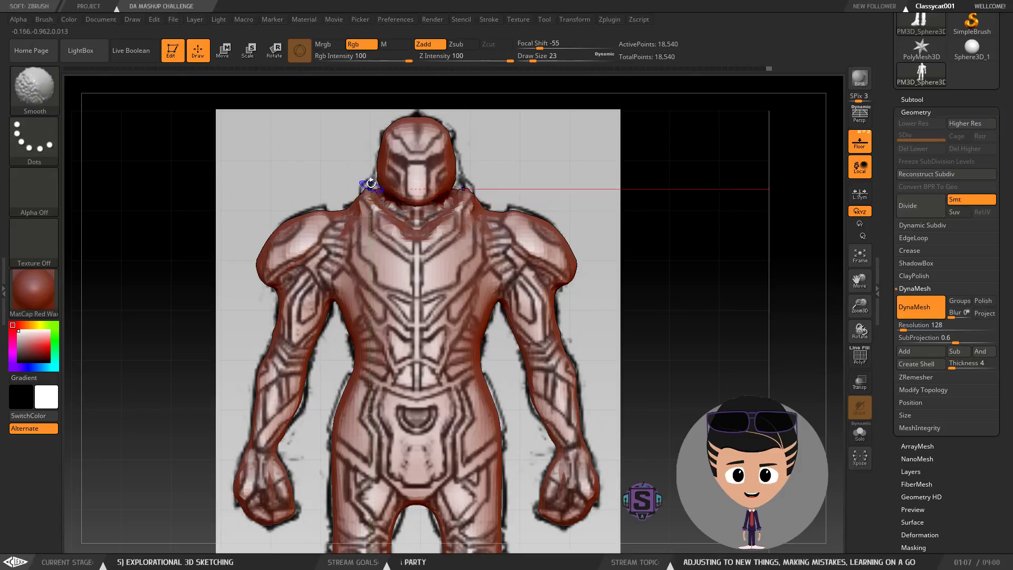
pyautogui.keyDown('ctrl'); pyautogui.moveTo(133, 163); pyautogui.dragTo(190, 250); pyautogui.keyUp('ctrl')
# Step: Refine and smooth the collar between the neck and shoulders, comparing its profile with the side sketch
pyautogui.keyDown('shift'); pyautogui.moveTo(406, 250); pyautogui.dragTo(505, 249, button='right'); pyautogui.keyUp('shift')
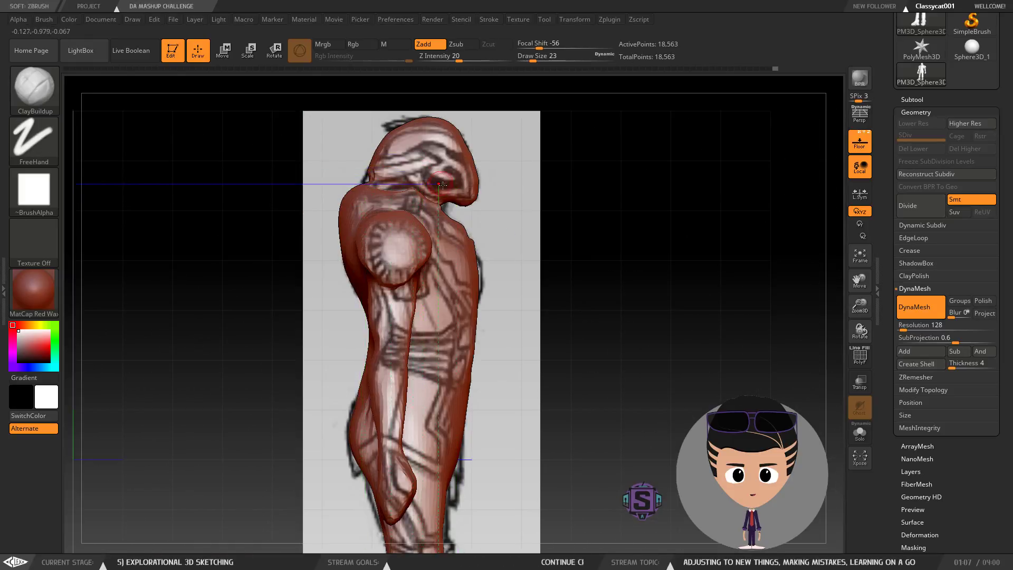
pyautogui.moveTo(442, 216)
pyautogui.mouseDown(button='right')
pyautogui.moveTo(413, 230)
pyautogui.moveTo(449, 219)
pyautogui.moveTo(416, 233)
pyautogui.moveTo(430, 200)
pyautogui.mouseUp(button='right')
pyautogui.press('shift')
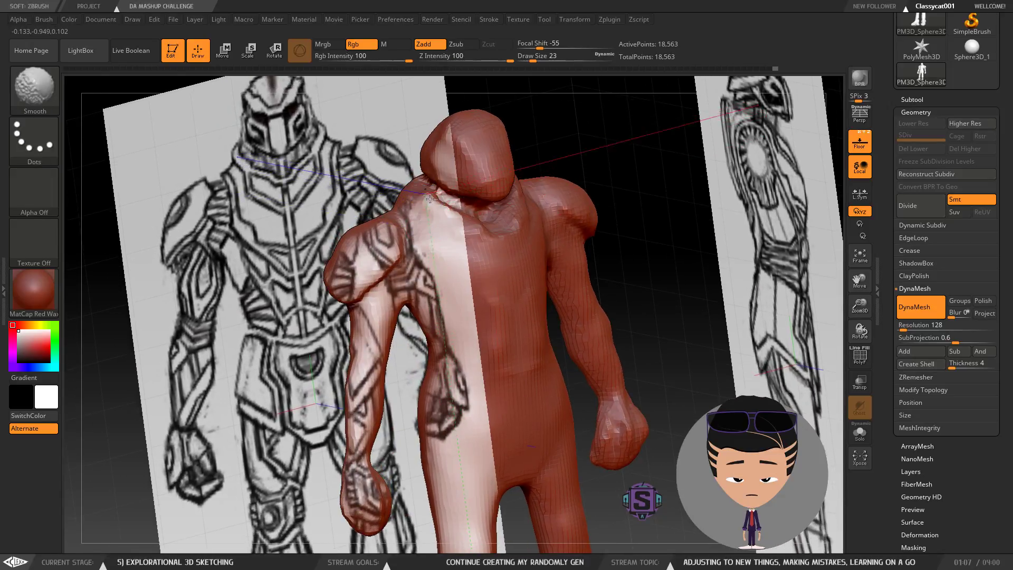
pyautogui.moveTo(479, 251)
pyautogui.mouseDown(button='right')
pyautogui.moveTo(459, 245)
pyautogui.moveTo(533, 240)
pyautogui.moveTo(498, 222)
pyautogui.moveTo(509, 214)
pyautogui.moveTo(473, 222)
pyautogui.moveTo(425, 273)
pyautogui.moveTo(435, 271)
pyautogui.mouseUp(button='right')
# Step: Set the brush size to 6, carve the eye sockets along the front sketch's mask lines, and remesh with DynaMesh
pyautogui.moveTo(435, 271)
pyautogui.keyDown('ctrl'); pyautogui.mouseDown(button='right')
pyautogui.moveTo(435, 246)
pyautogui.moveTo(465, 255)
pyautogui.mouseUp(button='right'); pyautogui.keyUp('ctrl')
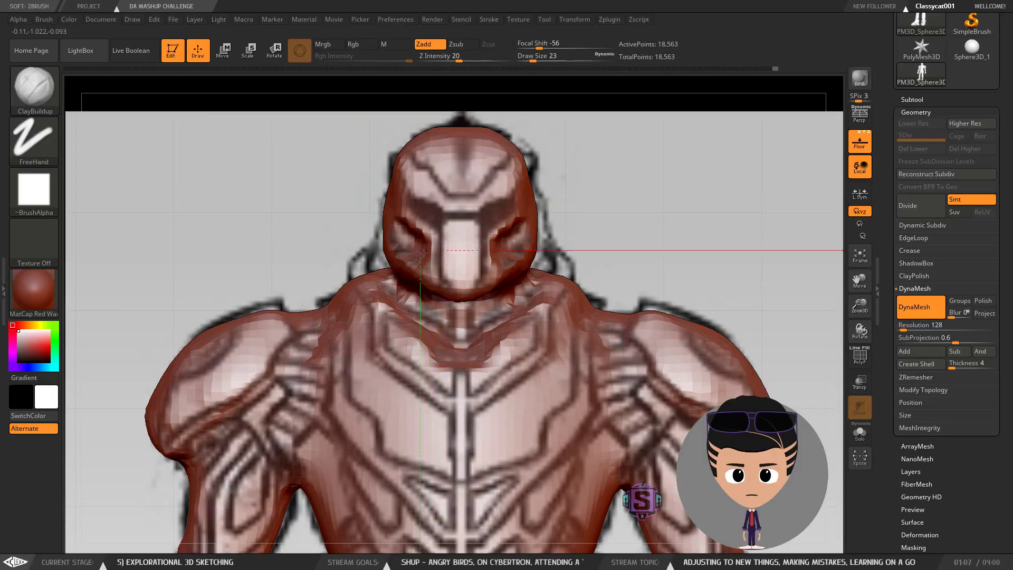
pyautogui.press('s')
pyautogui.moveTo(450, 213); pyautogui.dragTo(441, 214)
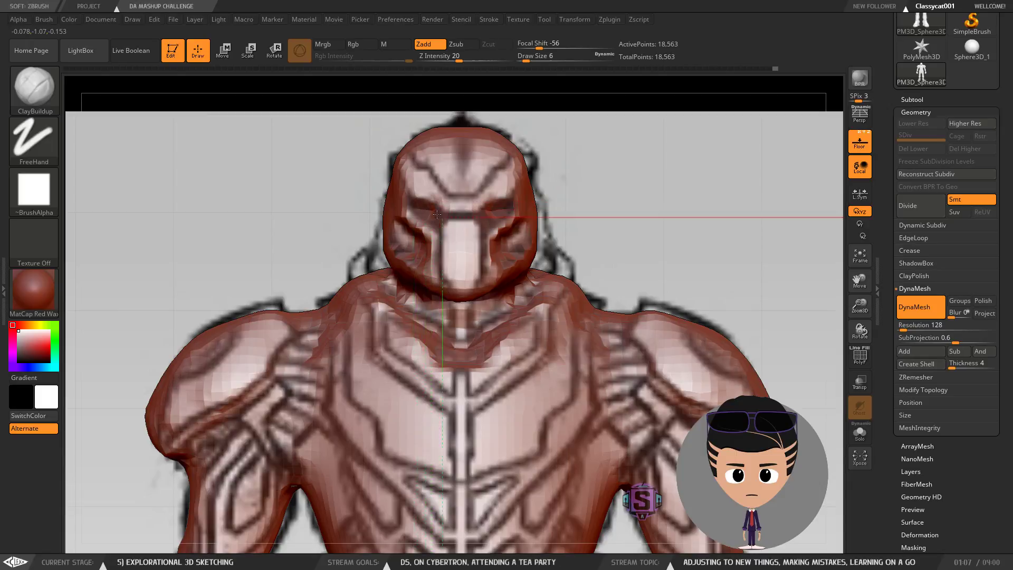
pyautogui.keyDown('ctrl'); pyautogui.moveTo(635, 152); pyautogui.dragTo(711, 246); pyautogui.keyUp('ctrl')
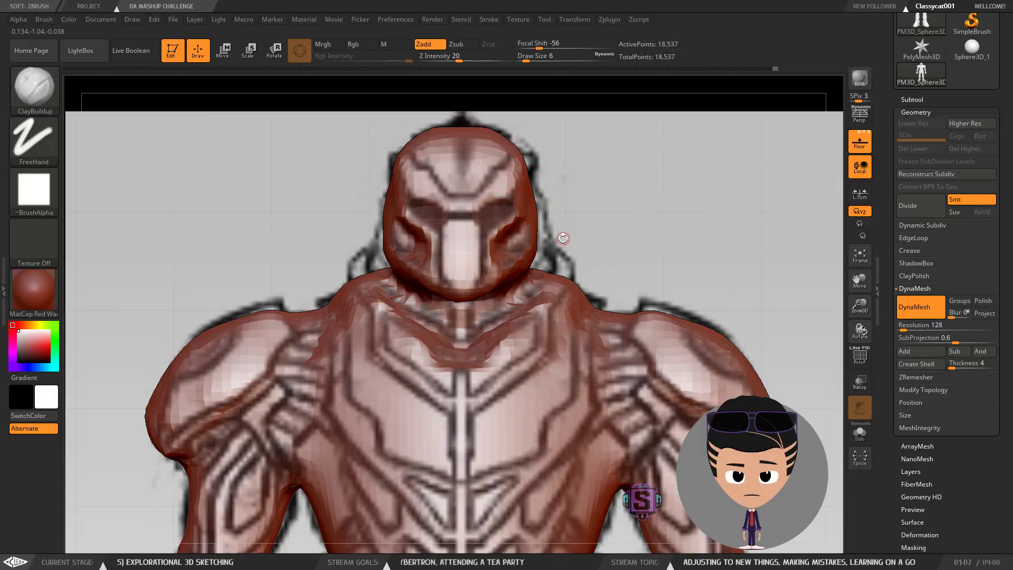
# Step: Carve the vertical mouth grooves into the lower faceplate and remesh with DynaMesh
pyautogui.keyDown('alt'); pyautogui.moveTo(564, 240); pyautogui.dragTo(540, 169); pyautogui.keyUp('alt')
pyautogui.moveTo(541, 219)
pyautogui.mouseDown()
pyautogui.moveTo(590, 226)
pyautogui.moveTo(528, 227)
pyautogui.moveTo(581, 224)
pyautogui.moveTo(559, 220)
pyautogui.moveTo(463, 242)
pyautogui.mouseUp()
pyautogui.moveTo(462, 241)
pyautogui.keyDown('ctrl'); pyautogui.mouseDown(button='right')
pyautogui.moveTo(460, 295)
pyautogui.moveTo(457, 282)
pyautogui.mouseUp(button='right'); pyautogui.keyUp('ctrl')
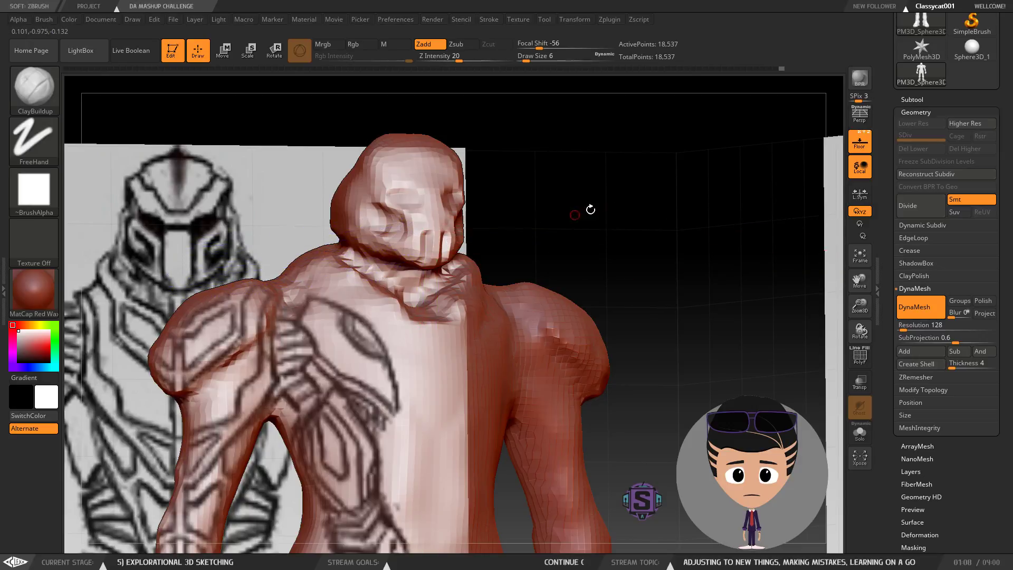
pyautogui.moveTo(611, 201)
pyautogui.mouseDown()
pyautogui.moveTo(559, 227)
pyautogui.moveTo(610, 242)
pyautogui.moveTo(562, 266)
pyautogui.moveTo(521, 211)
pyautogui.moveTo(535, 211)
pyautogui.mouseUp()
# Step: Set the brush size to 54 and smooth the sides of the head, checking the shape against the front sketch
pyautogui.press('s')
pyautogui.press('s')
pyautogui.moveTo(469, 198); pyautogui.dragTo(477, 198)
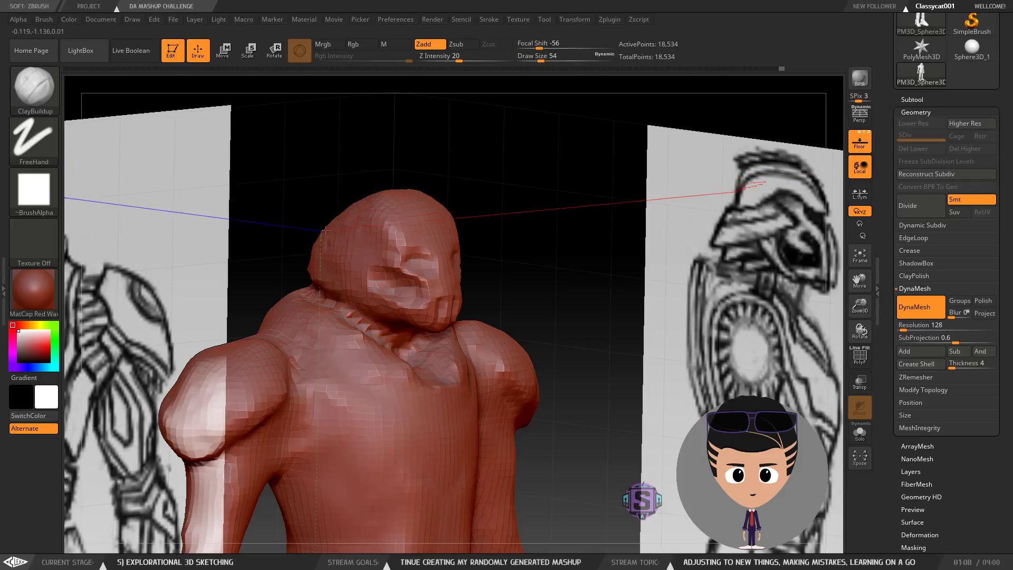
pyautogui.press('shift')
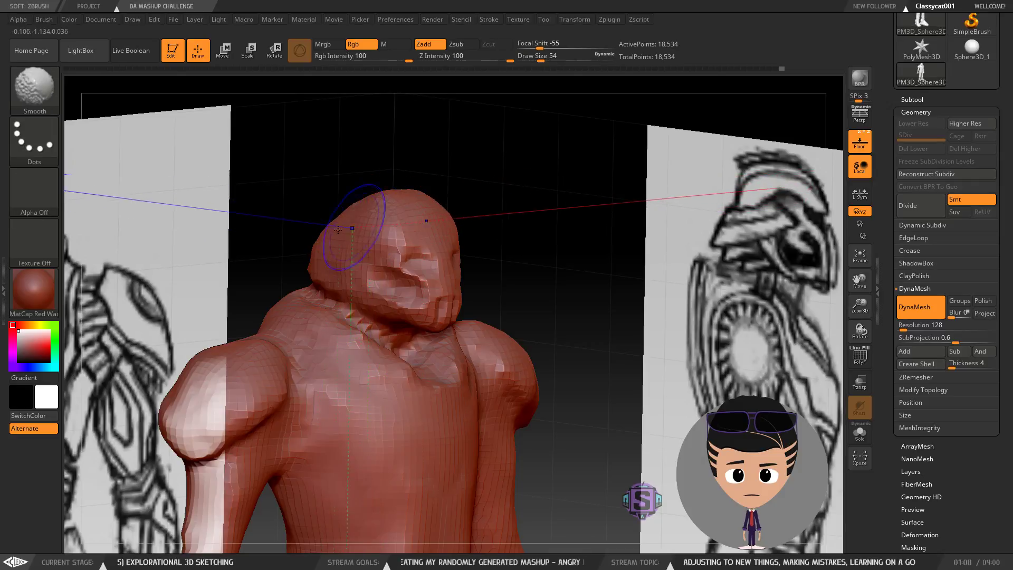
pyautogui.moveTo(428, 218)
pyautogui.mouseDown(button='right')
pyautogui.moveTo(390, 220)
pyautogui.moveTo(533, 230)
pyautogui.moveTo(575, 167)
pyautogui.mouseUp(button='right')
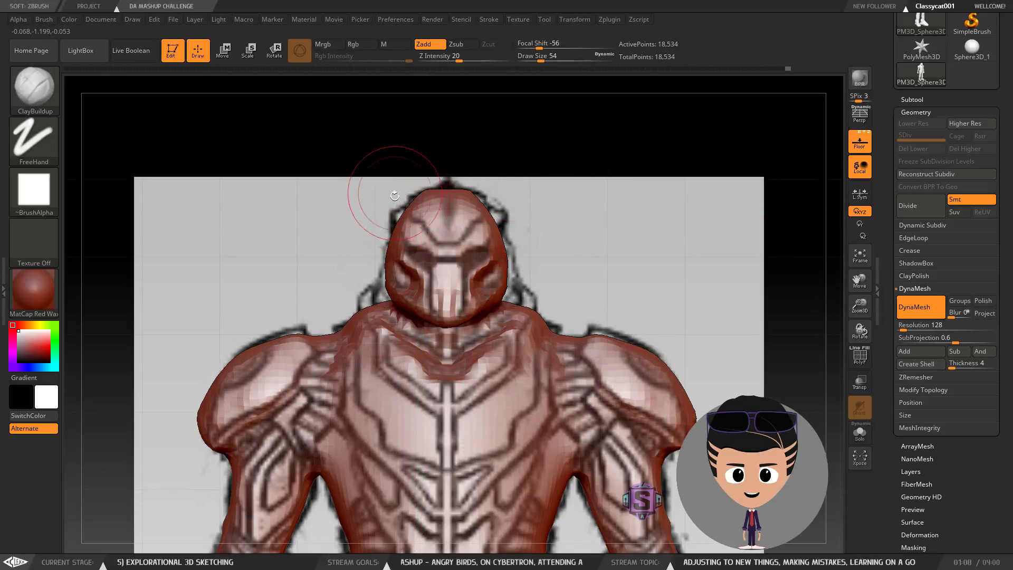
# Step: Set the brush size to 20, build up the helmet's sides and brow to the sketches, and remesh with DynaMesh
pyautogui.press('s')
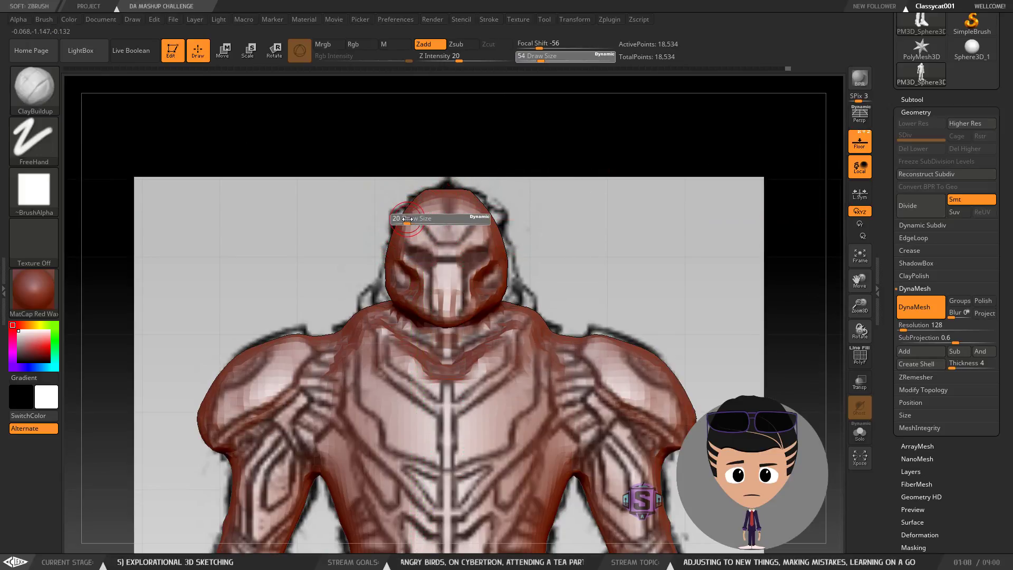
pyautogui.moveTo(406, 219); pyautogui.dragTo(395, 218)
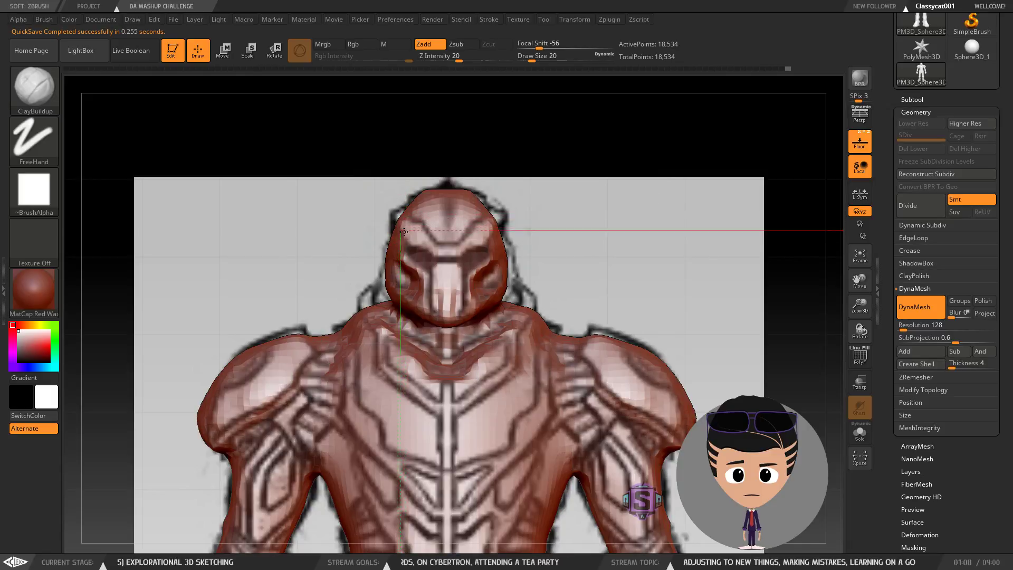
pyautogui.moveTo(397, 224); pyautogui.dragTo(488, 223, button='right')
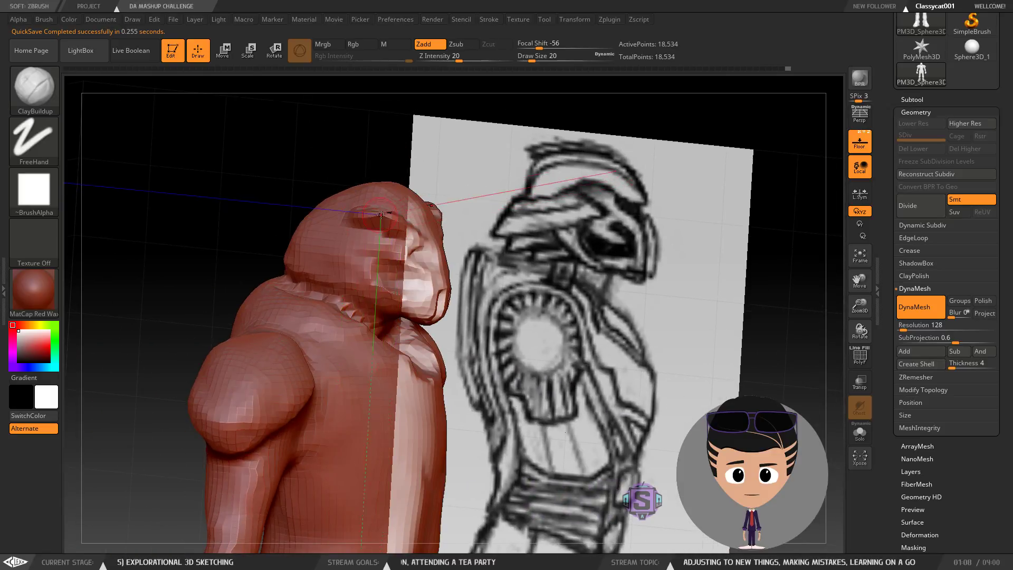
pyautogui.keyDown('shift'); pyautogui.moveTo(372, 212); pyautogui.dragTo(353, 234, button='right'); pyautogui.keyUp('shift')
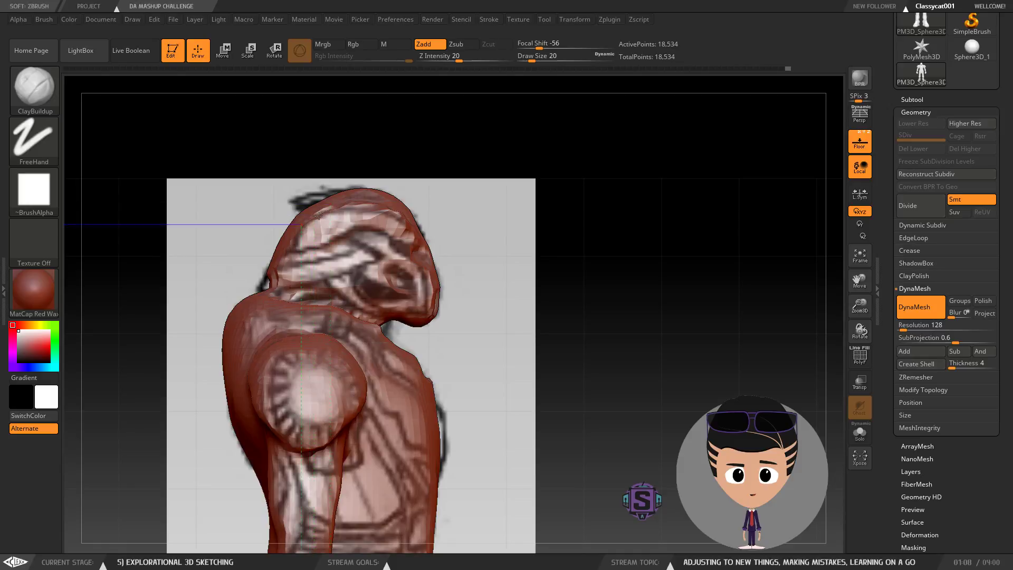
pyautogui.keyDown('ctrl'); pyautogui.moveTo(603, 210); pyautogui.dragTo(629, 304); pyautogui.keyUp('ctrl')
# Step: Smooth the built-up helmet ridges and blend them into the sides and back of the head
pyautogui.moveTo(474, 212)
pyautogui.mouseDown(button='right')
pyautogui.moveTo(556, 224)
pyautogui.moveTo(554, 233)
pyautogui.mouseUp(button='right')
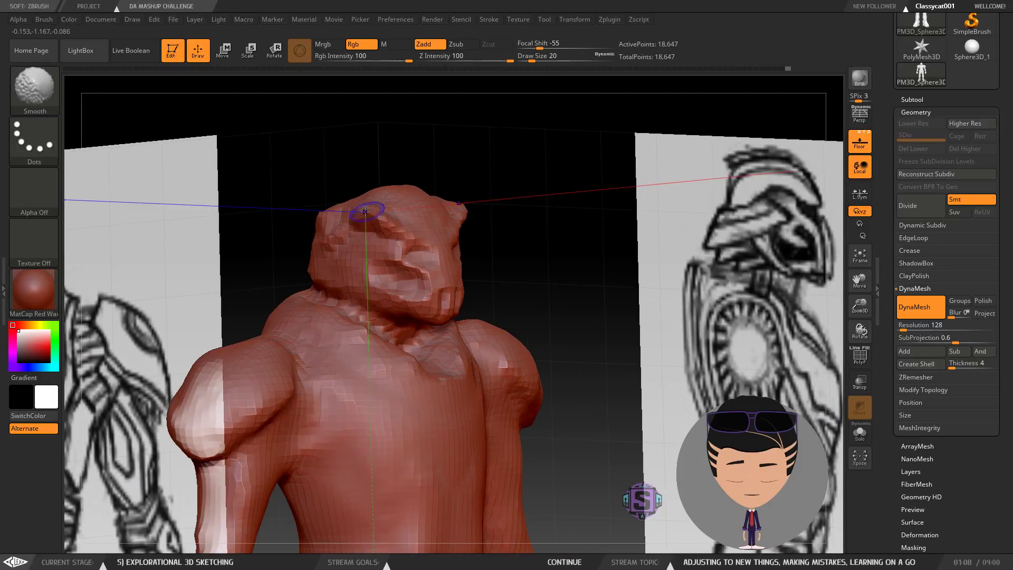
pyautogui.moveTo(394, 228); pyautogui.dragTo(349, 246, button='right')
pyautogui.keyDown('shift'); pyautogui.moveTo(349, 245); pyautogui.dragTo(324, 242); pyautogui.keyUp('shift')
pyautogui.moveTo(324, 242); pyautogui.dragTo(357, 254, button='right')
pyautogui.keyDown('shift'); pyautogui.moveTo(289, 203); pyautogui.dragTo(337, 221); pyautogui.keyUp('shift')
# Step: Smooth the collar below the head and compare the body's profile with the side sketch
pyautogui.moveTo(483, 219)
pyautogui.mouseDown(button='right')
pyautogui.moveTo(444, 235)
pyautogui.moveTo(434, 208)
pyautogui.moveTo(484, 288)
pyautogui.mouseUp(button='right')
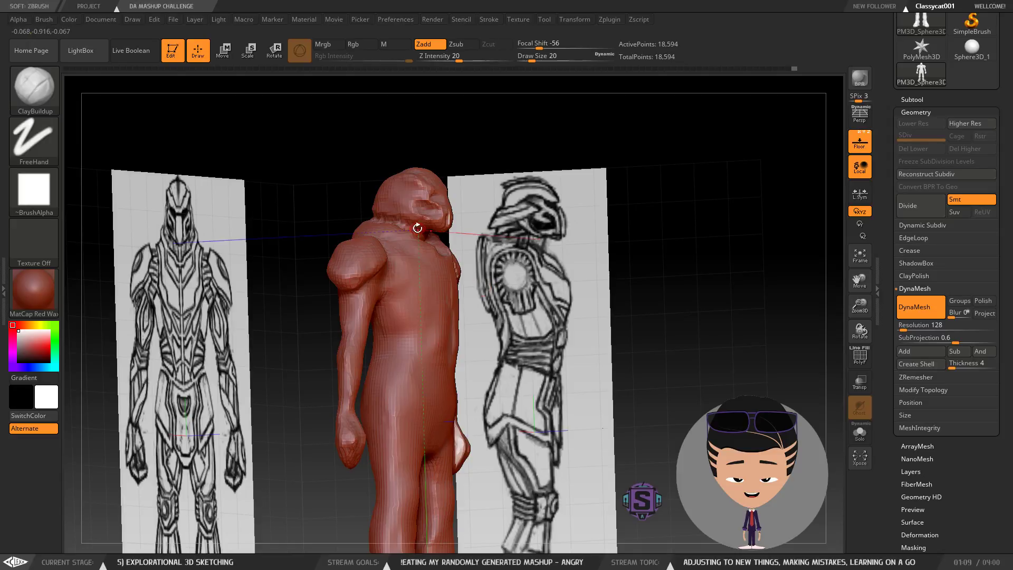
pyautogui.moveTo(487, 326)
pyautogui.mouseDown(button='right')
pyautogui.moveTo(431, 269)
pyautogui.moveTo(492, 215)
pyautogui.moveTo(355, 209)
pyautogui.moveTo(355, 224)
pyautogui.moveTo(449, 233)
pyautogui.mouseUp(button='right')
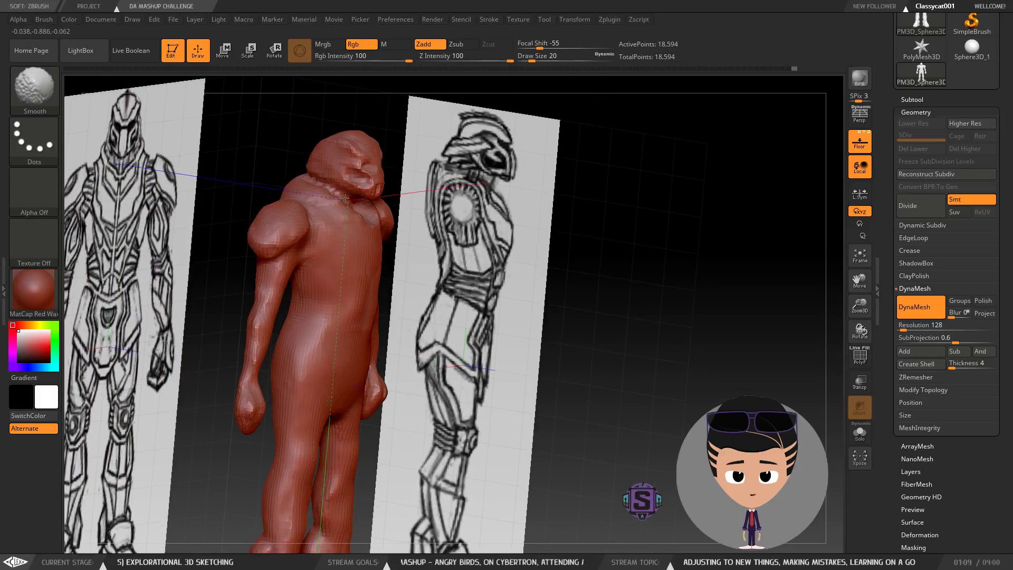
pyautogui.moveTo(319, 183)
pyautogui.mouseDown(button='right')
pyautogui.moveTo(276, 164)
pyautogui.moveTo(384, 183)
pyautogui.mouseUp(button='right')
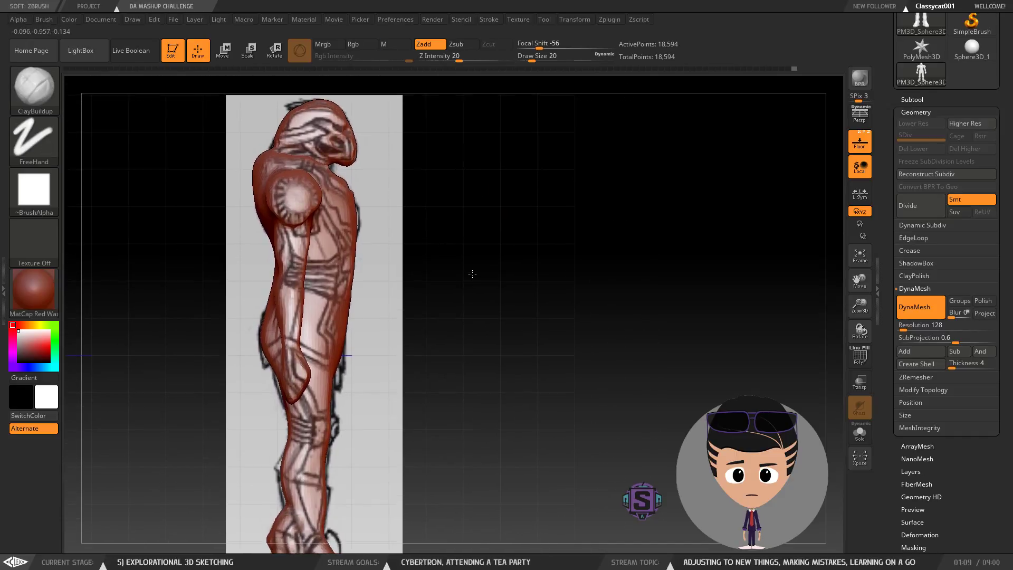
# Step: Set the brush size to 31 and build up the tops of the feet with clay
pyautogui.keyDown('alt'); pyautogui.moveTo(419, 329); pyautogui.dragTo(434, 272, button='right'); pyautogui.keyUp('alt')
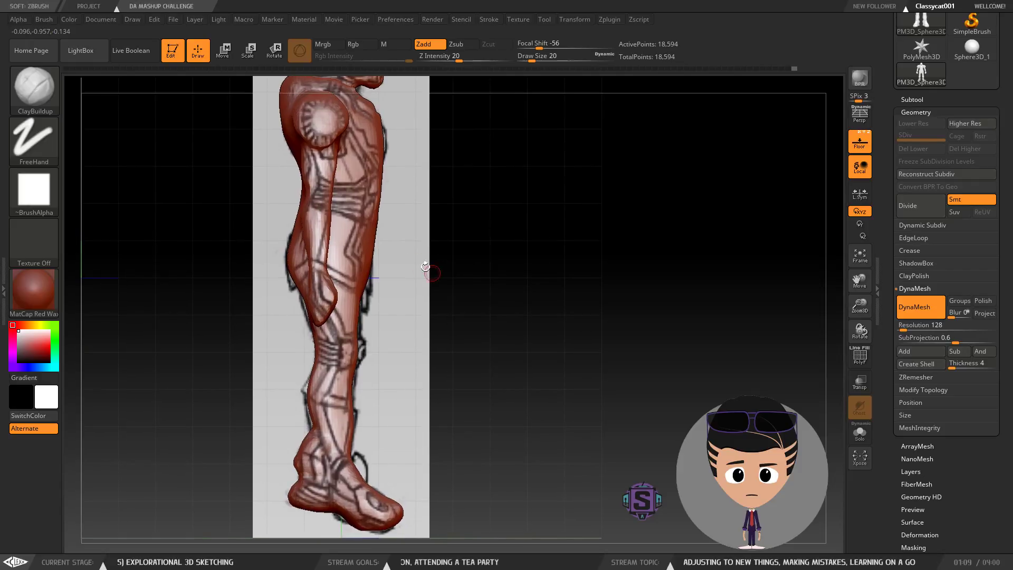
pyautogui.moveTo(433, 323)
pyautogui.mouseDown(button='right')
pyautogui.moveTo(393, 320)
pyautogui.moveTo(452, 310)
pyautogui.moveTo(439, 319)
pyautogui.mouseUp(button='right')
pyautogui.moveTo(429, 360)
pyautogui.keyDown('ctrl'); pyautogui.mouseDown(button='right')
pyautogui.moveTo(448, 291)
pyautogui.moveTo(446, 319)
pyautogui.moveTo(467, 364)
pyautogui.mouseUp(button='right'); pyautogui.keyUp('ctrl')
pyautogui.moveTo(461, 274)
pyautogui.mouseDown(button='right')
pyautogui.moveTo(515, 292)
pyautogui.moveTo(544, 267)
pyautogui.moveTo(443, 284)
pyautogui.mouseUp(button='right')
pyautogui.moveTo(344, 417)
pyautogui.keyDown('alt'); pyautogui.mouseDown(button='right')
pyautogui.moveTo(365, 294)
pyautogui.moveTo(358, 362)
pyautogui.moveTo(350, 387)
pyautogui.moveTo(352, 324)
pyautogui.moveTo(337, 393)
pyautogui.mouseUp(button='right'); pyautogui.keyUp('alt')
pyautogui.moveTo(341, 379); pyautogui.dragTo(345, 379)
pyautogui.moveTo(329, 395); pyautogui.dragTo(317, 394, button='right')
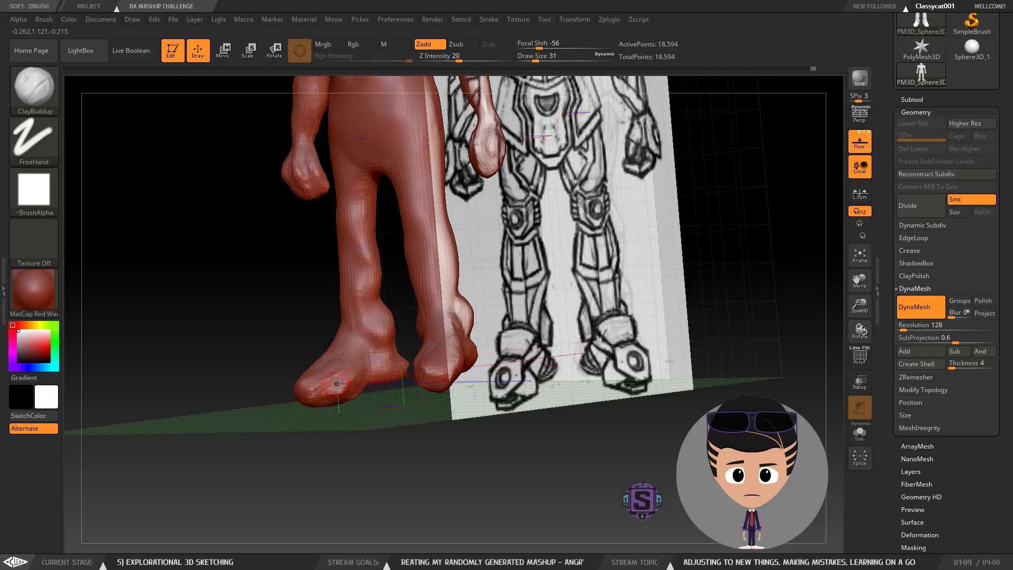
# Step: Shape and smooth the toes and tops of both feet, and remesh with DynaMesh
pyautogui.moveTo(320, 324)
pyautogui.keyDown('shift'); pyautogui.mouseDown(button='right')
pyautogui.moveTo(381, 355)
pyautogui.moveTo(394, 381)
pyautogui.moveTo(461, 401)
pyautogui.moveTo(525, 398)
pyautogui.moveTo(505, 405)
pyautogui.moveTo(523, 389)
pyautogui.moveTo(493, 389)
pyautogui.moveTo(453, 402)
pyautogui.mouseUp(button='right'); pyautogui.keyUp('shift')
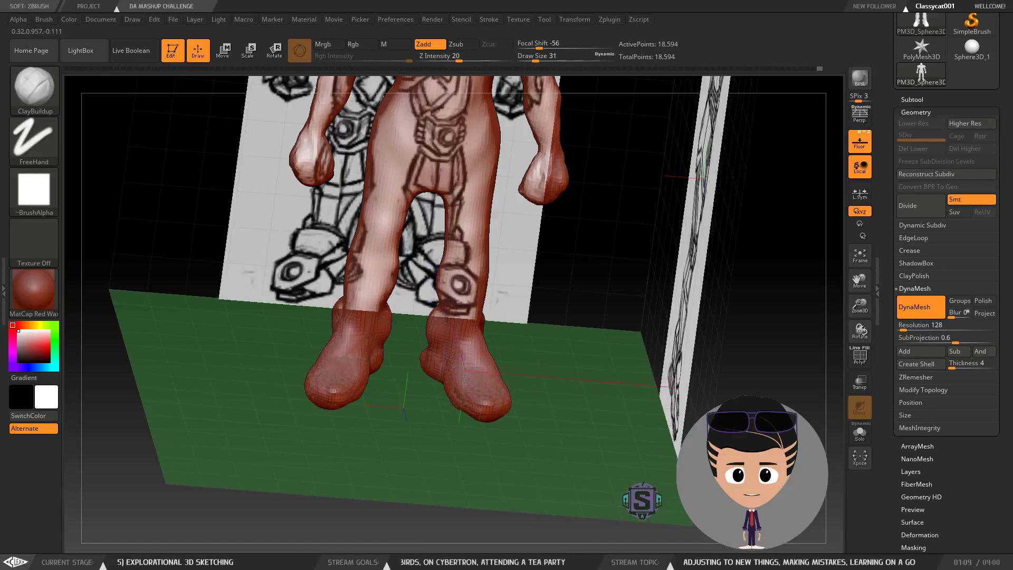
pyautogui.press('shift')
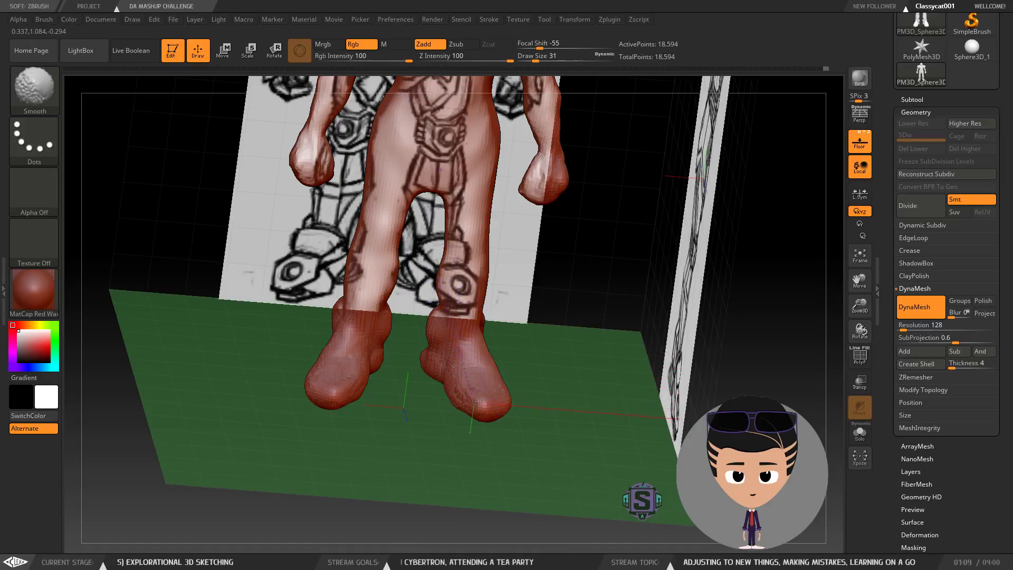
pyautogui.keyDown('shift'); pyautogui.moveTo(479, 401); pyautogui.dragTo(497, 400); pyautogui.keyUp('shift')
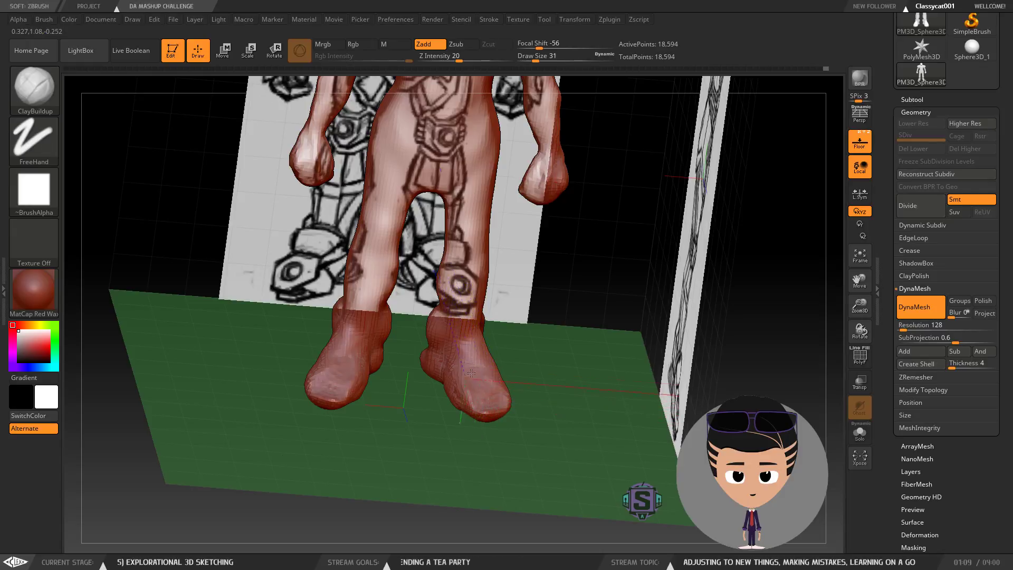
pyautogui.keyDown('shift'); pyautogui.moveTo(468, 354); pyautogui.dragTo(486, 376); pyautogui.keyUp('shift')
pyautogui.keyDown('ctrl'); pyautogui.moveTo(604, 310); pyautogui.dragTo(575, 236); pyautogui.keyUp('ctrl')
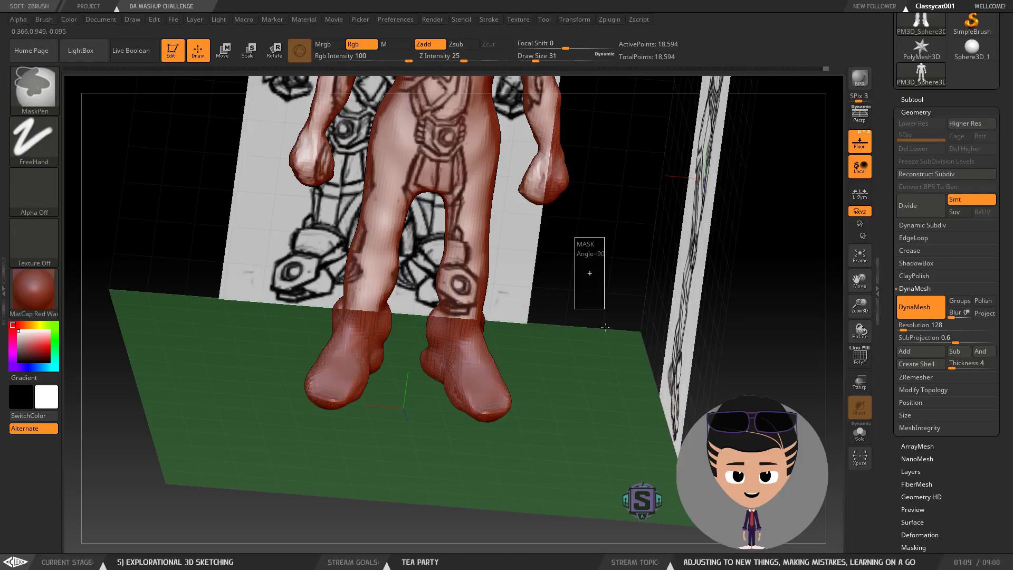
# Step: Fill out the toe with clay and smooth it into the top of the foot, following the side sketch
pyautogui.moveTo(539, 357); pyautogui.dragTo(492, 336)
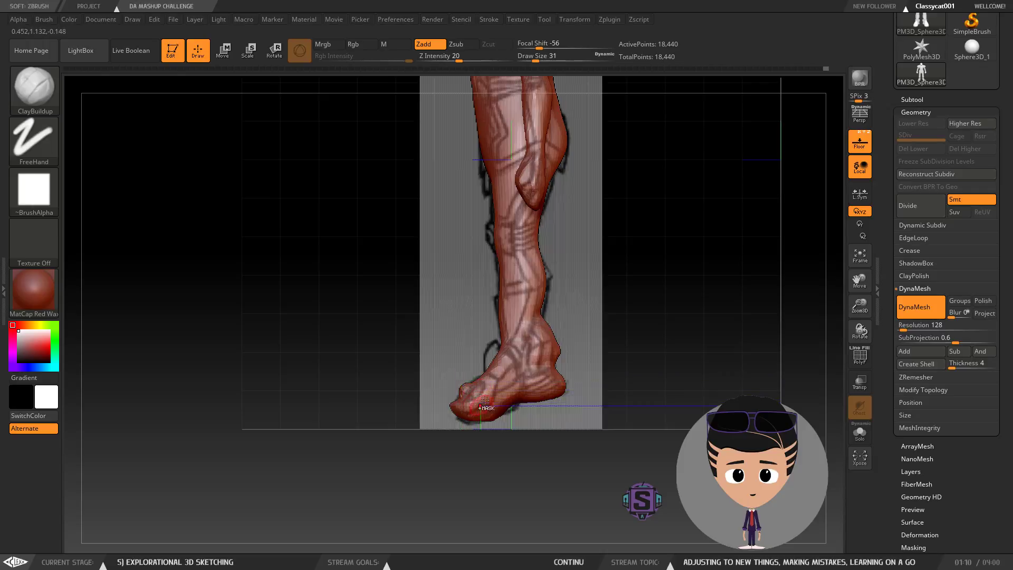
pyautogui.press('shift')
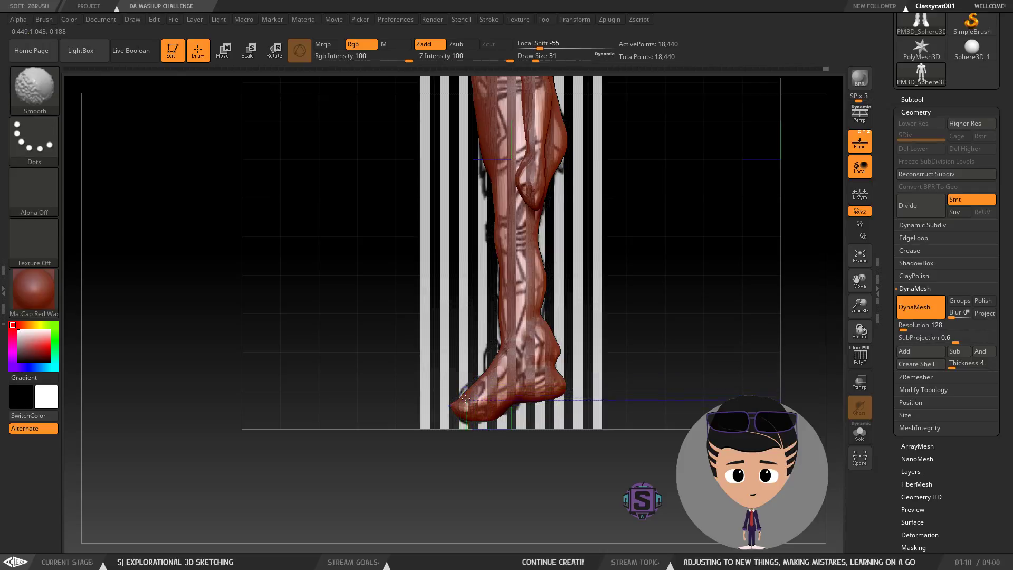
pyautogui.moveTo(388, 402)
pyautogui.mouseDown()
pyautogui.moveTo(477, 408)
pyautogui.moveTo(404, 415)
pyautogui.mouseUp()
pyautogui.press('shift')
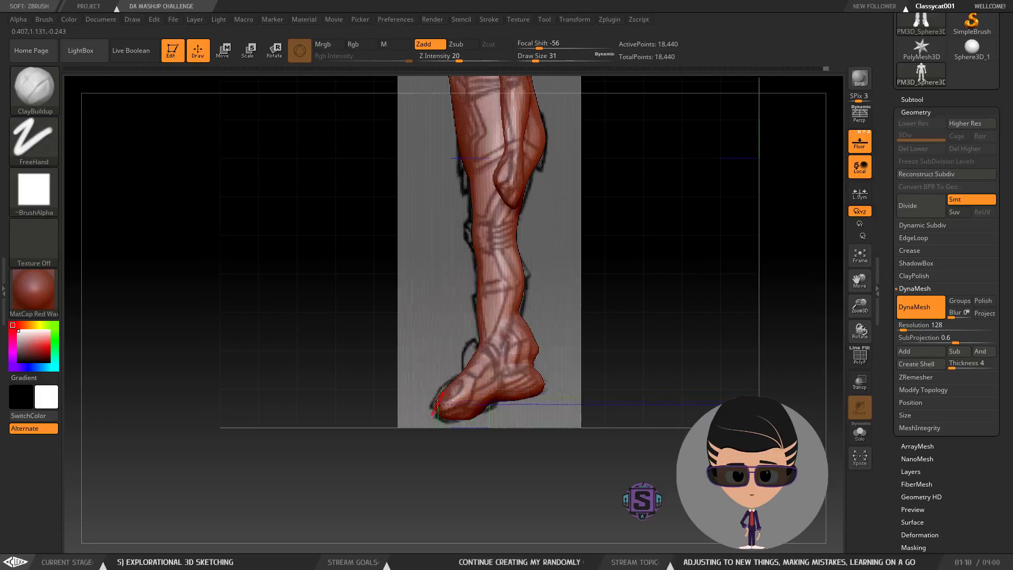
pyautogui.press('shift')
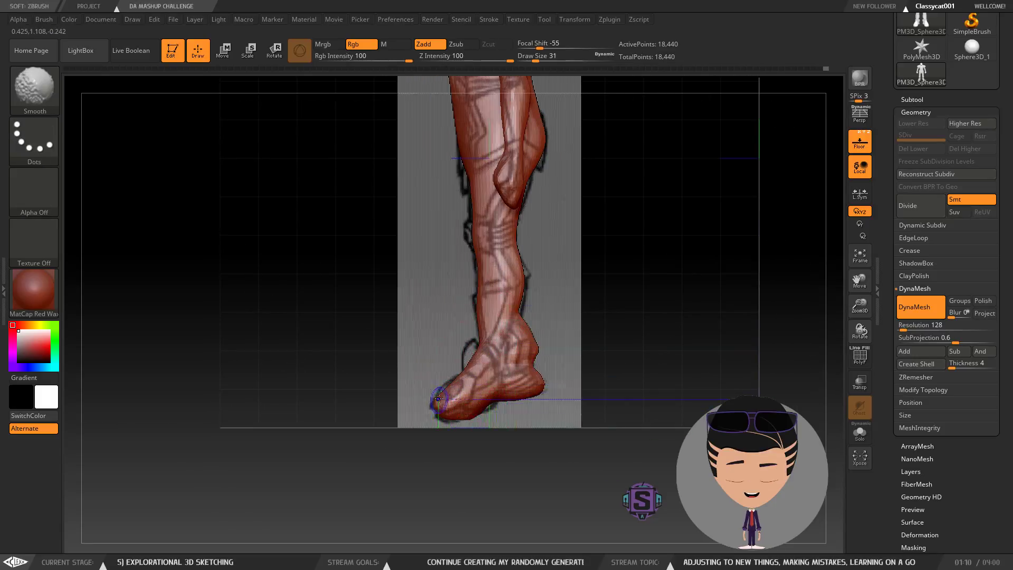
pyautogui.keyDown('shift'); pyautogui.moveTo(480, 390); pyautogui.dragTo(509, 351); pyautogui.keyUp('shift')
# Step: Build up the soles of the feet with clay and smooth them, then view the whole figure
pyautogui.moveTo(564, 370)
pyautogui.mouseDown()
pyautogui.moveTo(686, 377)
pyautogui.moveTo(581, 383)
pyautogui.mouseUp()
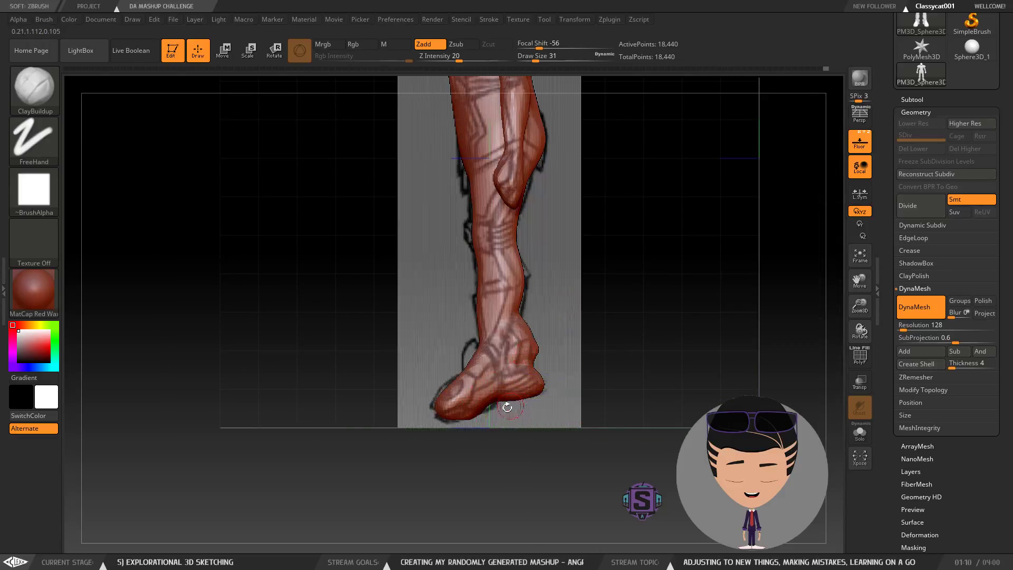
pyautogui.keyDown('alt'); pyautogui.moveTo(543, 416); pyautogui.dragTo(458, 355); pyautogui.keyUp('alt')
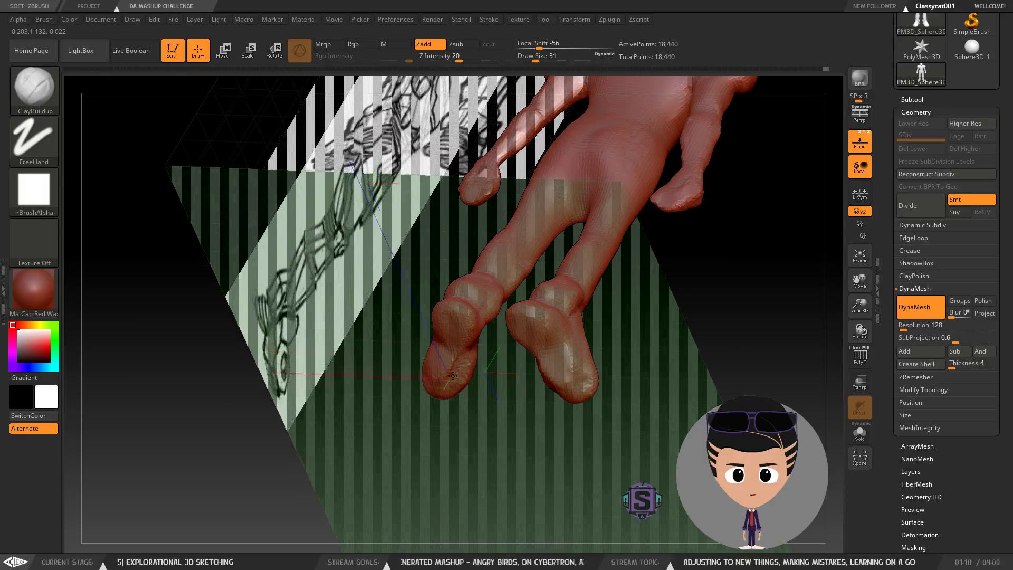
pyautogui.moveTo(451, 362)
pyautogui.mouseDown()
pyautogui.moveTo(479, 343)
pyautogui.moveTo(422, 360)
pyautogui.mouseUp()
pyautogui.press('shift')
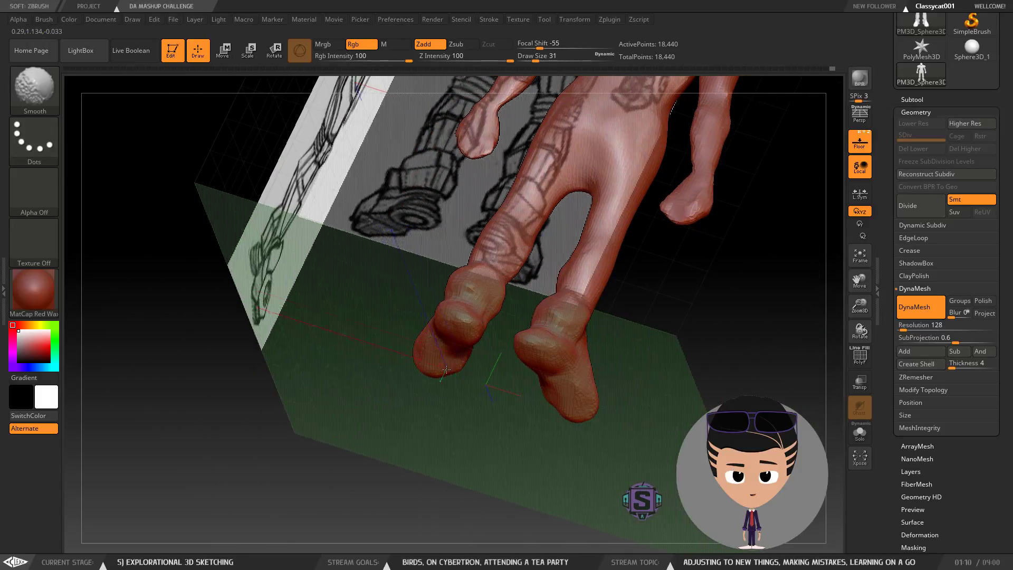
pyautogui.moveTo(473, 365)
pyautogui.keyDown('shift'); pyautogui.mouseDown()
pyautogui.moveTo(558, 269)
pyautogui.moveTo(562, 338)
pyautogui.moveTo(535, 300)
pyautogui.moveTo(575, 260)
pyautogui.moveTo(594, 294)
pyautogui.moveTo(591, 257)
pyautogui.mouseUp(); pyautogui.keyUp('shift')
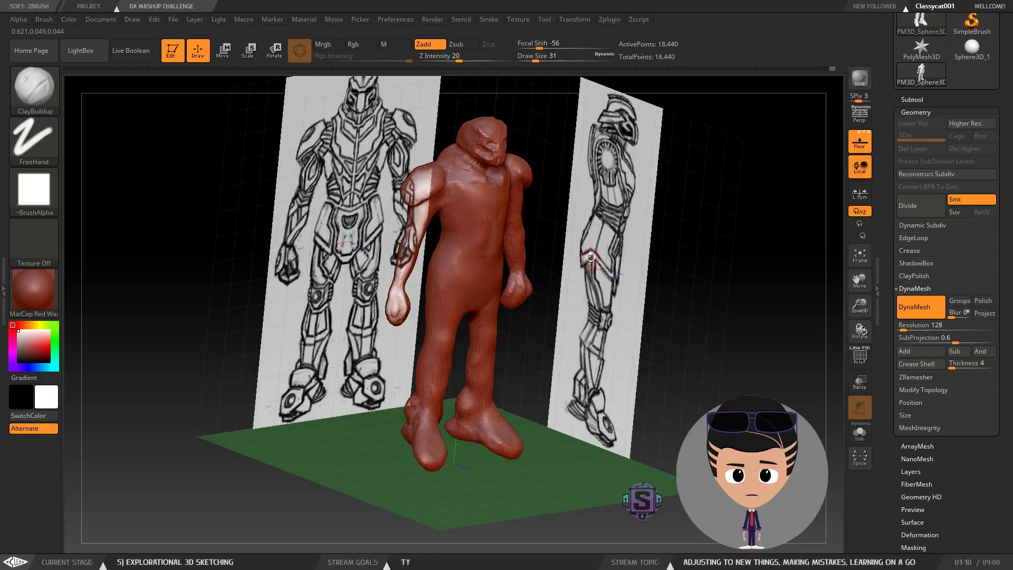
# Step: Set the brush size to 11 and add a narrow clay ridge along the top of the head
pyautogui.press('s')
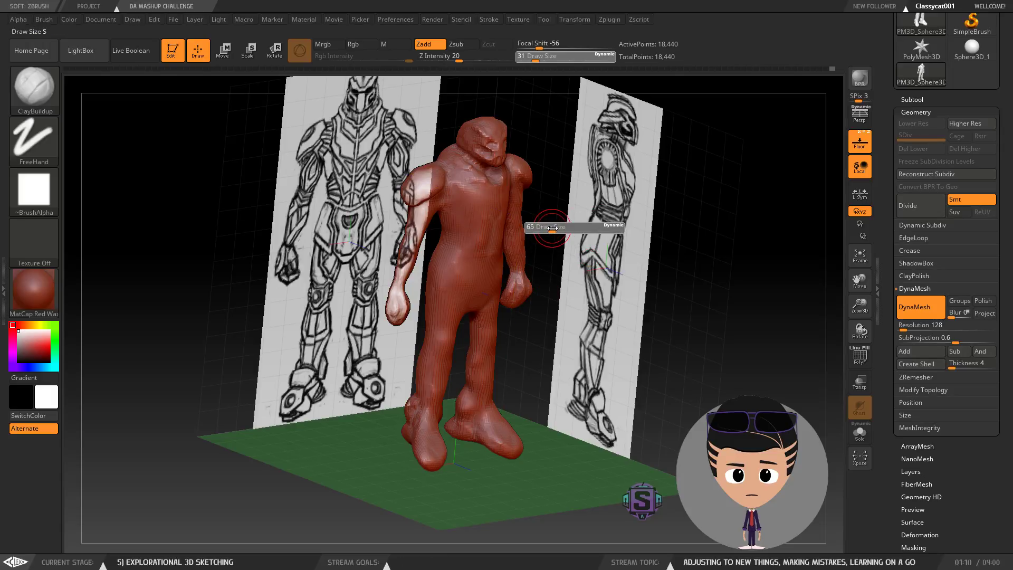
pyautogui.moveTo(562, 205); pyautogui.dragTo(546, 257)
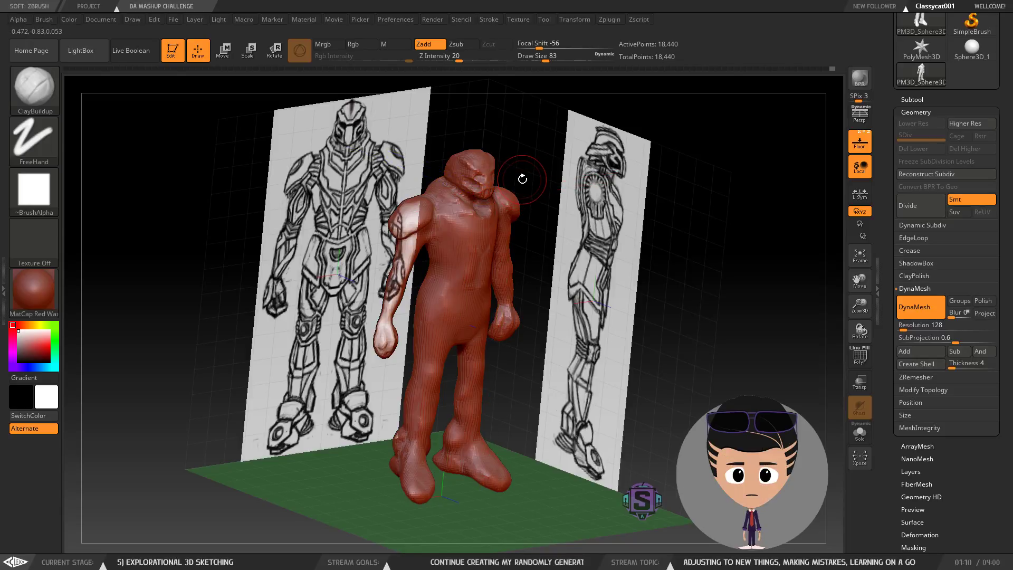
pyautogui.moveTo(543, 257)
pyautogui.mouseDown()
pyautogui.moveTo(623, 248)
pyautogui.moveTo(549, 240)
pyautogui.moveTo(534, 215)
pyautogui.moveTo(609, 266)
pyautogui.moveTo(544, 216)
pyautogui.mouseUp()
pyautogui.scroll(3, 460, 171)
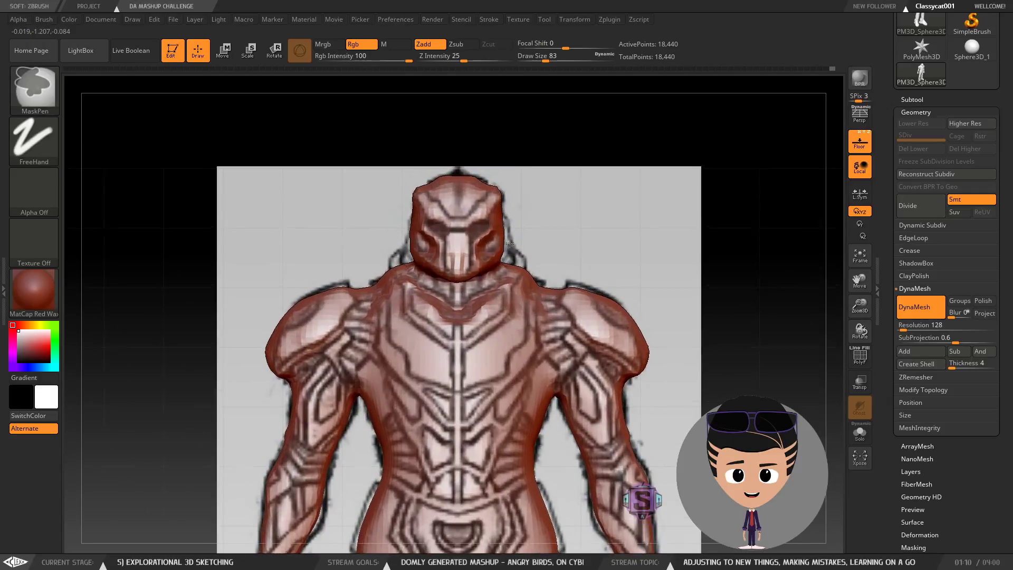
pyautogui.scroll(3, 467, 171)
pyautogui.press('s')
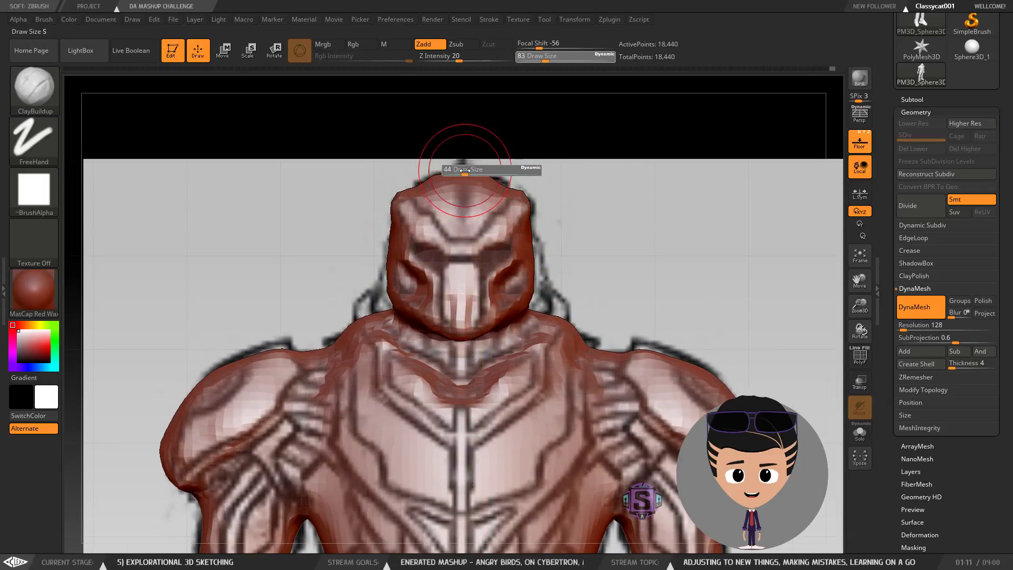
pyautogui.moveTo(461, 170)
pyautogui.mouseDown()
pyautogui.moveTo(460, 195)
pyautogui.moveTo(462, 177)
pyautogui.mouseUp()
pyautogui.press('s')
pyautogui.moveTo(462, 177)
pyautogui.mouseDown(button='right')
pyautogui.moveTo(533, 185)
pyautogui.moveTo(448, 253)
pyautogui.mouseUp(button='right')
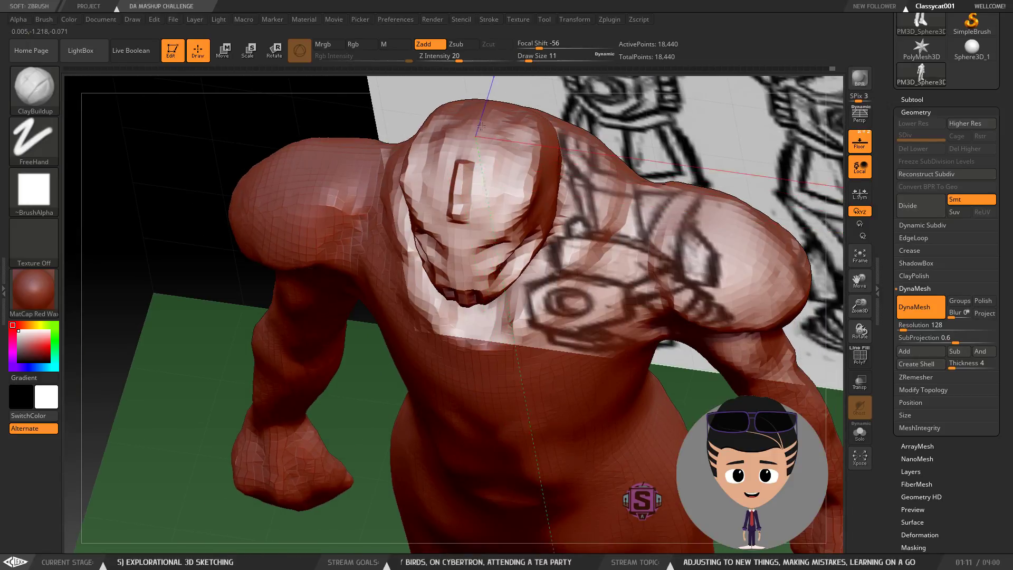
# Step: Smooth the ridge into the top of the head and remesh the figure with DynaMesh
pyautogui.moveTo(467, 151)
pyautogui.mouseDown(button='right')
pyautogui.moveTo(527, 134)
pyautogui.moveTo(649, 145)
pyautogui.mouseUp(button='right')
pyautogui.press('ctrl')
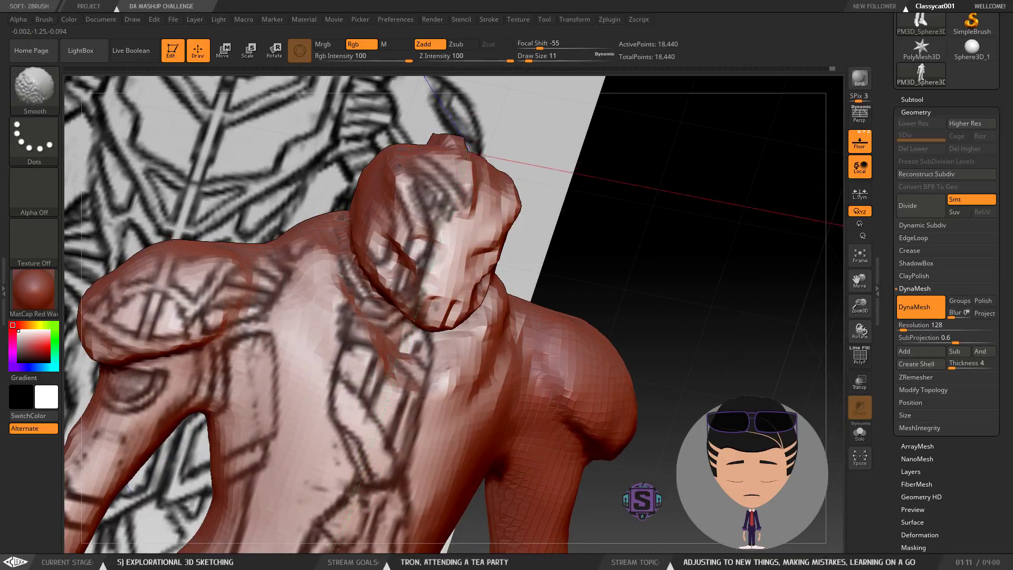
pyautogui.keyDown('ctrl'); pyautogui.moveTo(650, 144); pyautogui.dragTo(667, 198); pyautogui.keyUp('ctrl')
pyautogui.keyDown('alt'); pyautogui.moveTo(564, 192); pyautogui.dragTo(557, 270, button='right'); pyautogui.keyUp('alt')
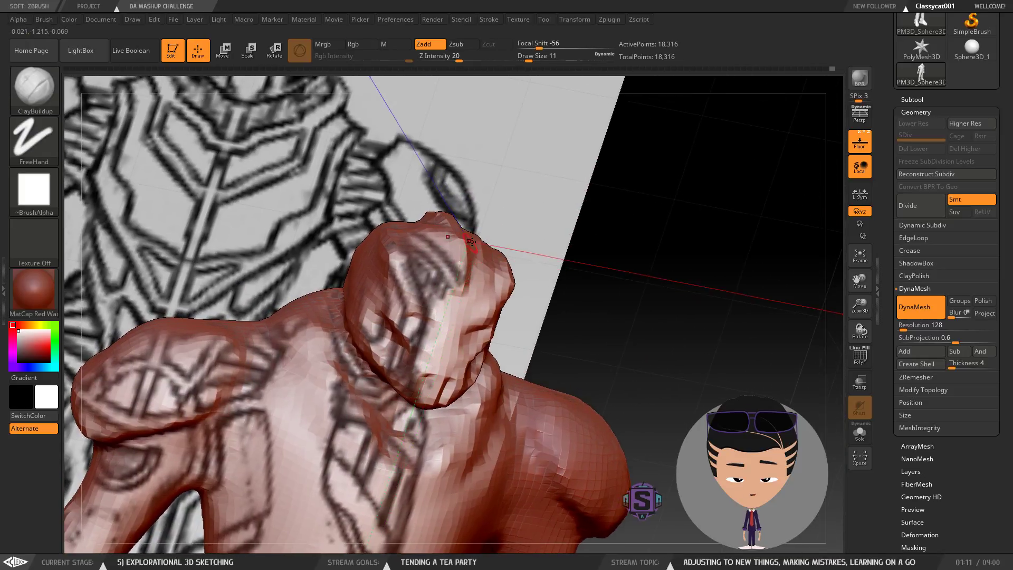
pyautogui.keyDown('ctrl'); pyautogui.moveTo(683, 184); pyautogui.dragTo(661, 247); pyautogui.keyUp('ctrl')
pyautogui.moveTo(635, 237); pyautogui.dragTo(656, 269, button='right')
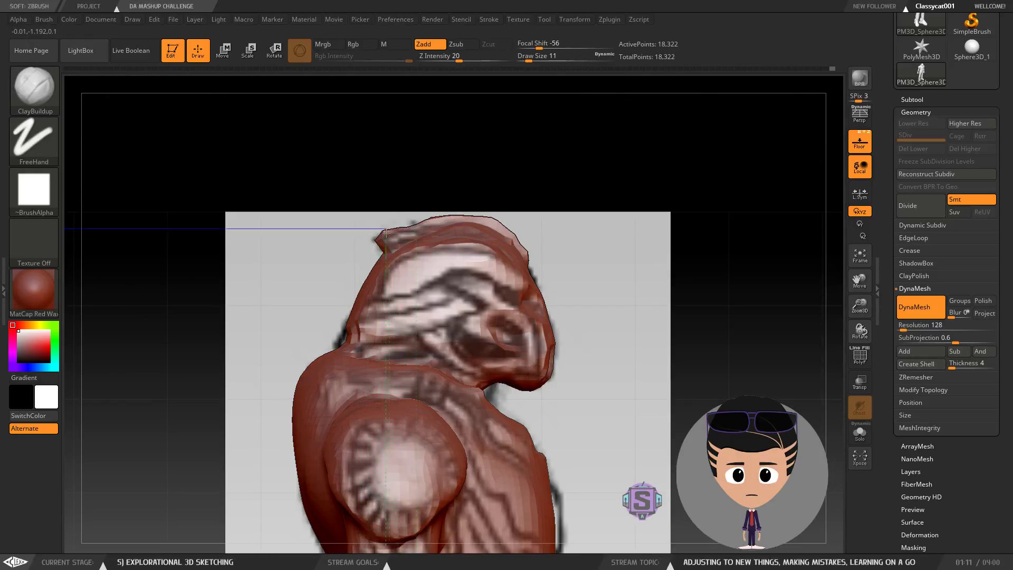
# Step: Smooth the rear of the head crest along the side sketch and remesh with DynaMesh again
pyautogui.keyDown('ctrl'); pyautogui.moveTo(494, 126); pyautogui.dragTo(583, 190); pyautogui.keyUp('ctrl')
pyautogui.keyDown('shift'); pyautogui.moveTo(393, 228); pyautogui.dragTo(422, 232); pyautogui.keyUp('shift')
pyautogui.keyDown('ctrl'); pyautogui.moveTo(558, 288); pyautogui.dragTo(545, 277); pyautogui.keyUp('ctrl')
pyautogui.moveTo(545, 277)
pyautogui.keyDown('ctrl'); pyautogui.mouseDown(button='right')
pyautogui.moveTo(574, 280)
pyautogui.moveTo(597, 301)
pyautogui.mouseUp(button='right'); pyautogui.keyUp('ctrl')
pyautogui.moveTo(618, 334); pyautogui.dragTo(507, 352, button='right')
pyautogui.moveTo(628, 354); pyautogui.dragTo(672, 308, button='right')
pyautogui.keyDown('alt'); pyautogui.moveTo(640, 350); pyautogui.dragTo(584, 217, button='right'); pyautogui.keyUp('alt')
pyautogui.moveTo(595, 258)
pyautogui.keyDown('ctrl'); pyautogui.mouseDown(button='right')
pyautogui.moveTo(580, 321)
pyautogui.moveTo(591, 232)
pyautogui.moveTo(597, 343)
pyautogui.moveTo(579, 350)
pyautogui.mouseUp(button='right'); pyautogui.keyUp('ctrl')
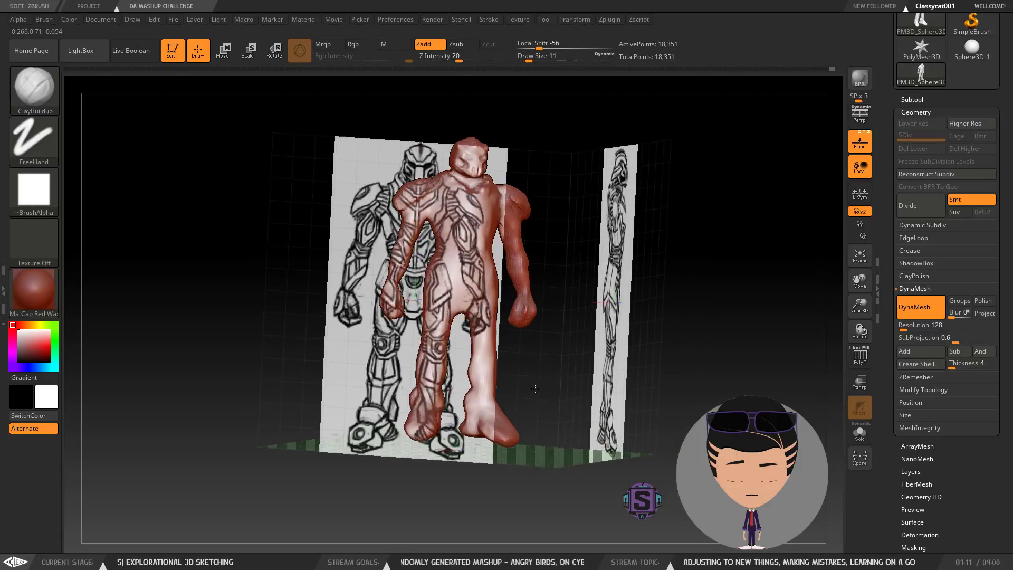
# Step: Set the brush size to 33 and smooth the inner sides of the lower legs against the front sketch
pyautogui.keyDown('ctrl'); pyautogui.moveTo(446, 401); pyautogui.dragTo(458, 473, button='right'); pyautogui.keyUp('ctrl')
pyautogui.moveTo(511, 394)
pyautogui.keyDown('ctrl'); pyautogui.mouseDown(button='right')
pyautogui.moveTo(510, 315)
pyautogui.moveTo(647, 338)
pyautogui.moveTo(589, 351)
pyautogui.moveTo(501, 344)
pyautogui.moveTo(544, 338)
pyautogui.moveTo(572, 366)
pyautogui.moveTo(563, 327)
pyautogui.mouseUp(button='right'); pyautogui.keyUp('ctrl')
pyautogui.press('s')
pyautogui.click(565, 326)
pyautogui.press('s')
pyautogui.click(575, 329)
pyautogui.press('shift')
pyautogui.moveTo(616, 278)
pyautogui.mouseDown(button='right')
pyautogui.moveTo(545, 316)
pyautogui.moveTo(566, 311)
pyautogui.mouseUp(button='right')
pyautogui.moveTo(694, 298)
pyautogui.keyDown('alt'); pyautogui.mouseDown(button='right')
pyautogui.moveTo(587, 296)
pyautogui.moveTo(534, 279)
pyautogui.mouseUp(button='right'); pyautogui.keyUp('alt')
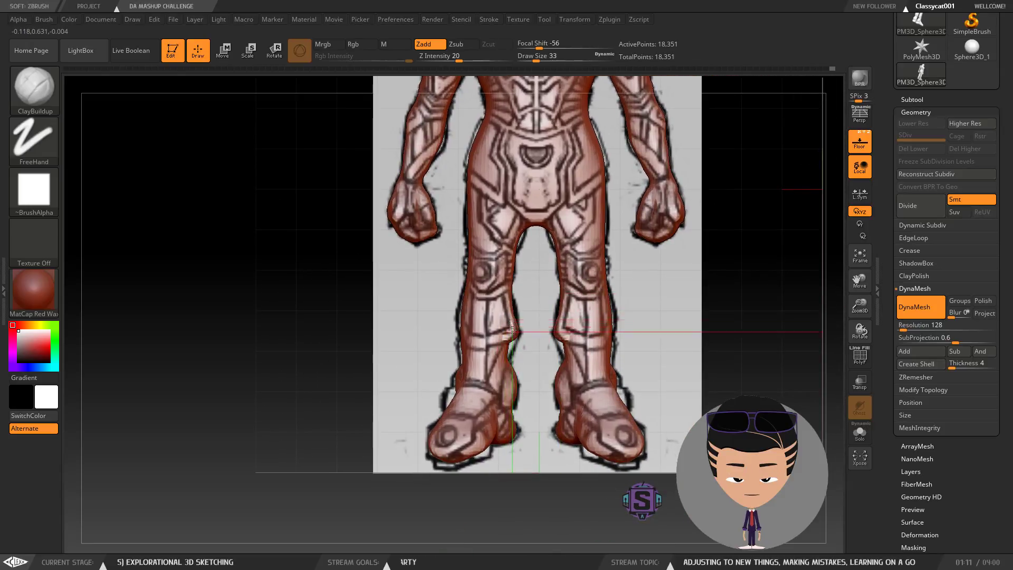
pyautogui.press('shift')
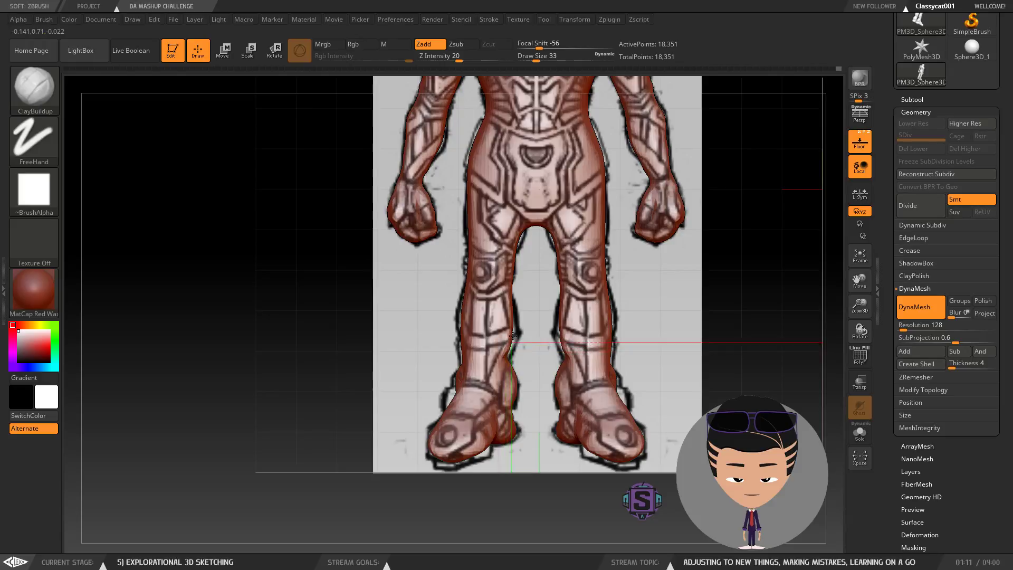
pyautogui.moveTo(504, 354)
pyautogui.keyDown('shift'); pyautogui.mouseDown()
pyautogui.moveTo(509, 340)
pyautogui.moveTo(464, 313)
pyautogui.mouseUp(); pyautogui.keyUp('shift')
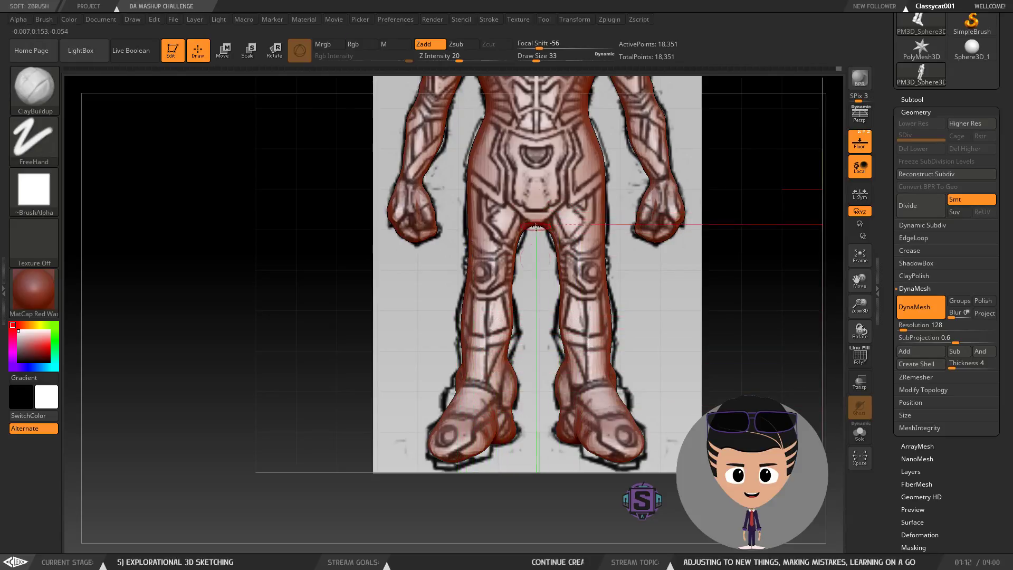
# Step: Hide the floor grid with its reference sketches and examine the bare body from the front and side
pyautogui.keyDown('alt'); pyautogui.moveTo(521, 291); pyautogui.dragTo(567, 267, button='right'); pyautogui.keyUp('alt')
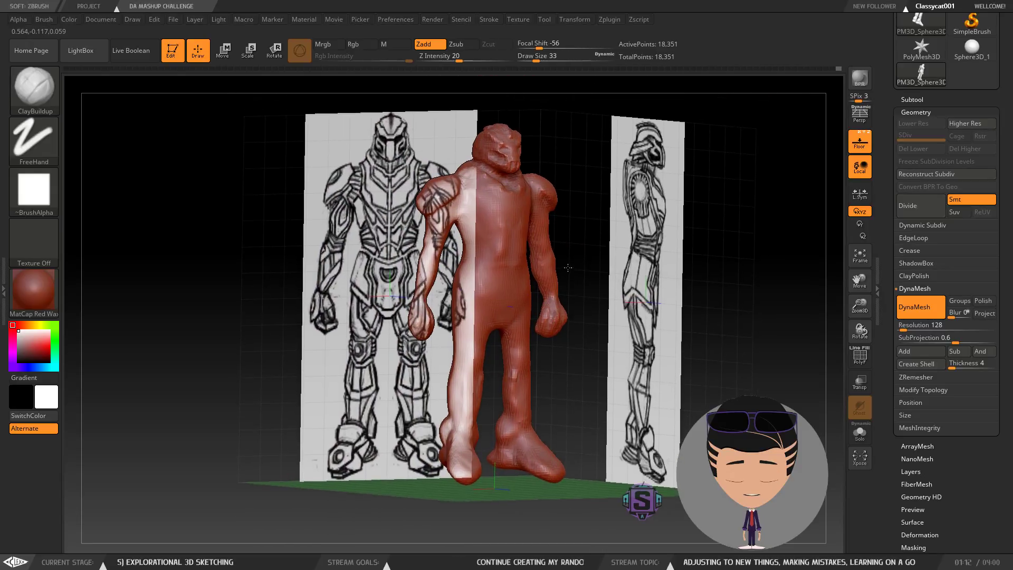
pyautogui.click(132, 18)
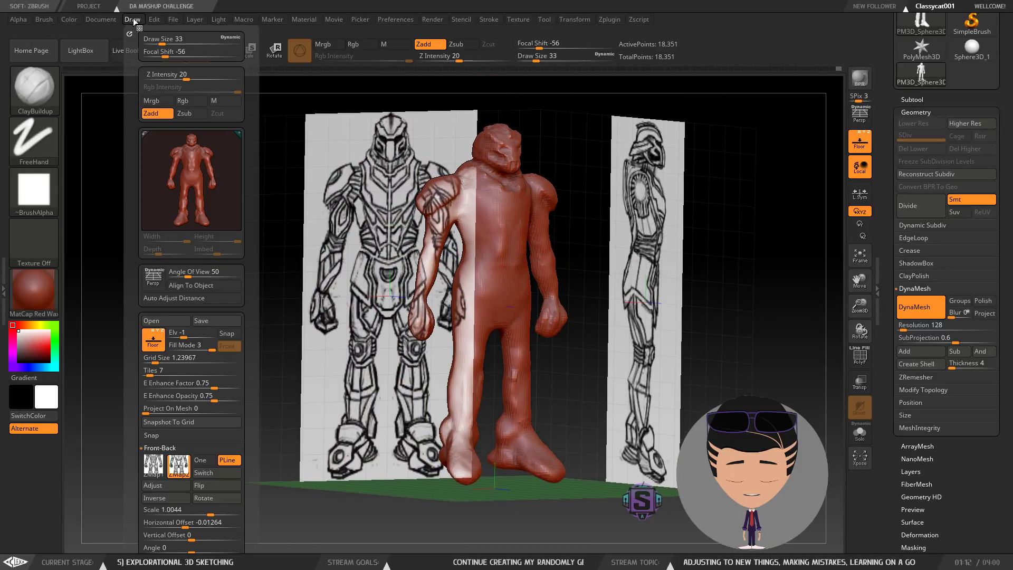
pyautogui.click(167, 448)
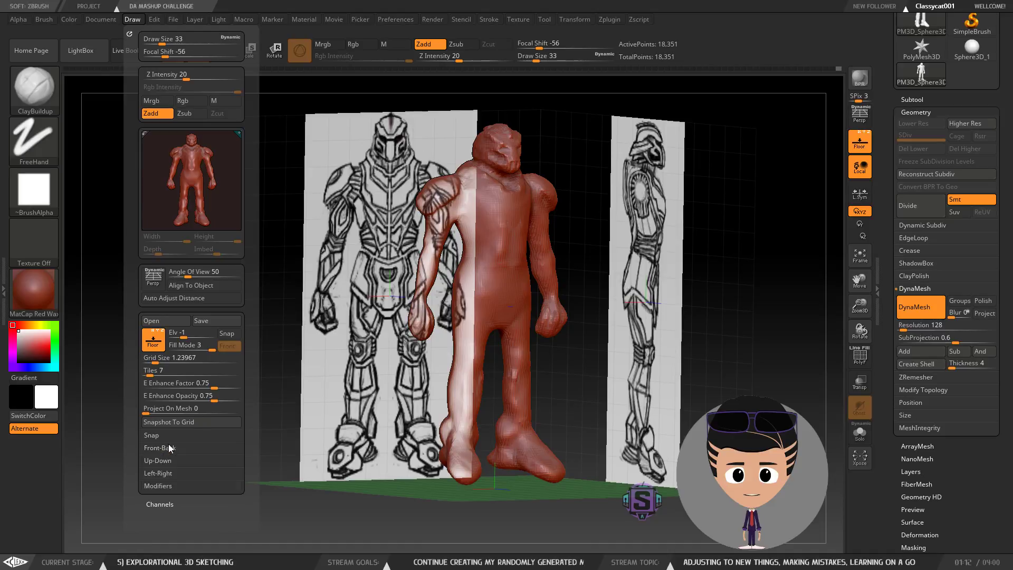
pyautogui.click(152, 342)
pyautogui.moveTo(660, 307); pyautogui.dragTo(602, 338)
pyautogui.moveTo(636, 307); pyautogui.dragTo(614, 277)
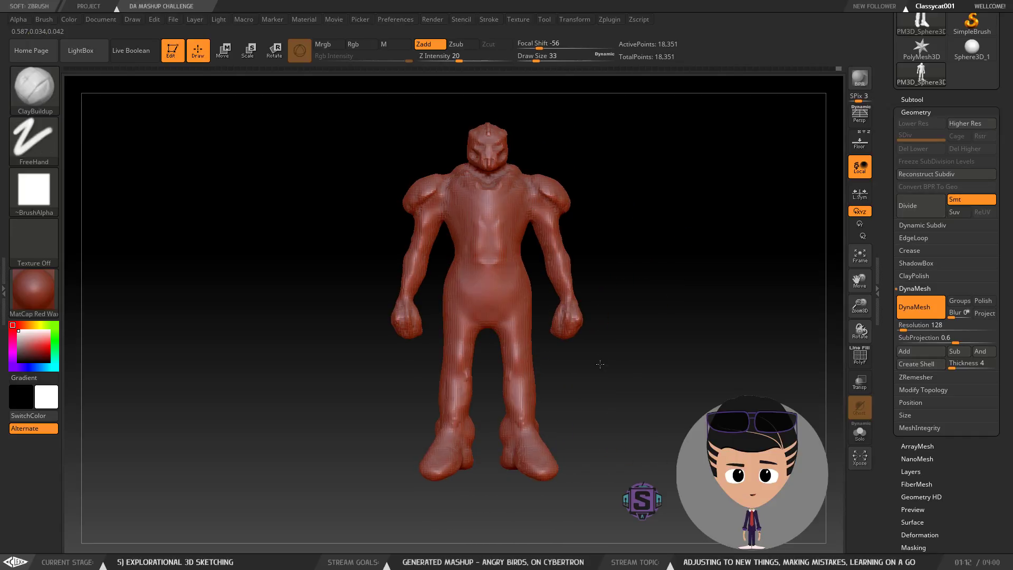
pyautogui.moveTo(597, 366); pyautogui.dragTo(540, 241)
pyautogui.moveTo(642, 296); pyautogui.dragTo(612, 267)
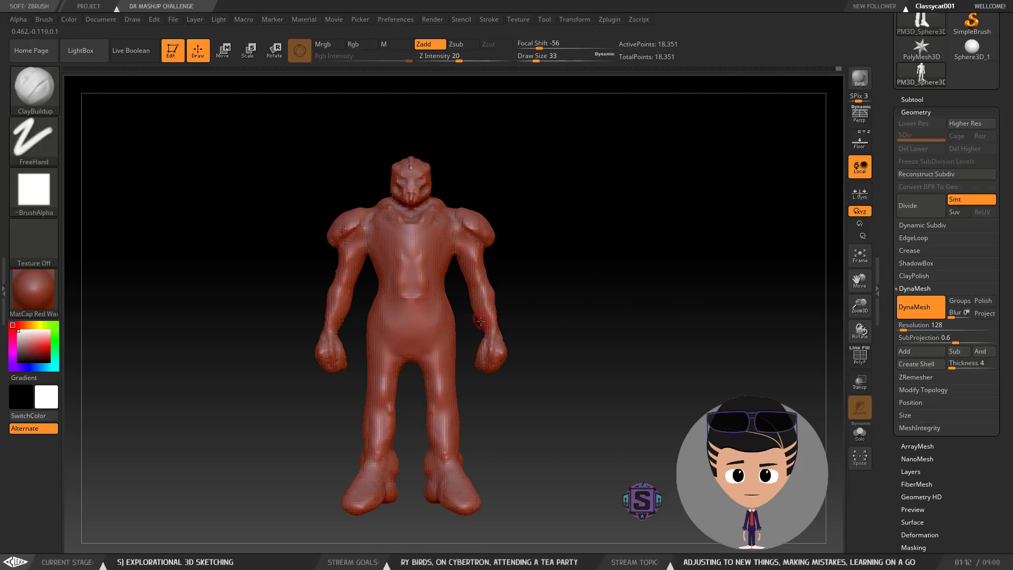
pyautogui.moveTo(549, 311); pyautogui.dragTo(611, 299)
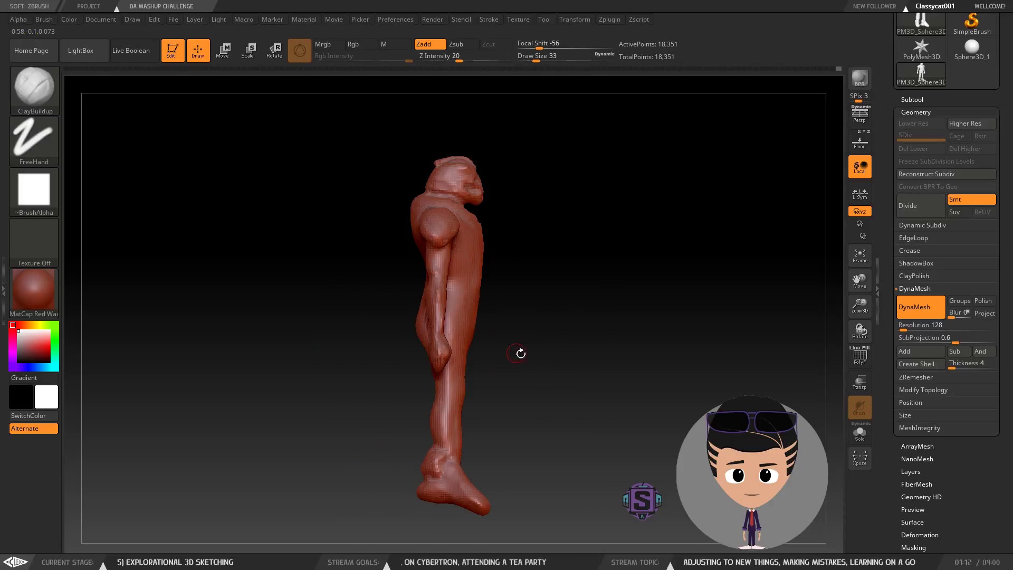
pyautogui.moveTo(514, 352); pyautogui.dragTo(464, 345)
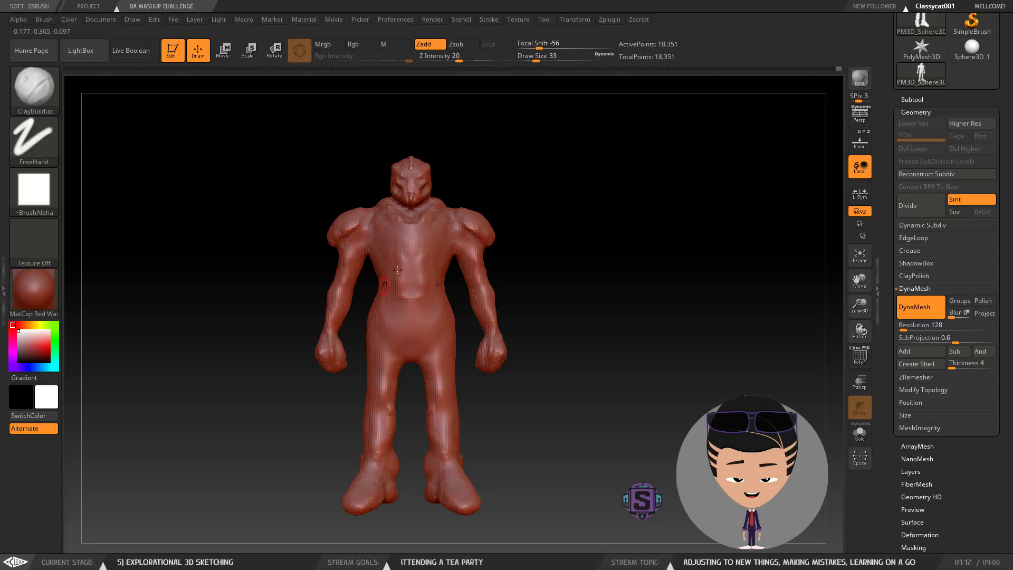
pyautogui.moveTo(521, 240)
pyautogui.mouseDown()
pyautogui.moveTo(558, 240)
pyautogui.moveTo(516, 240)
pyautogui.mouseUp()
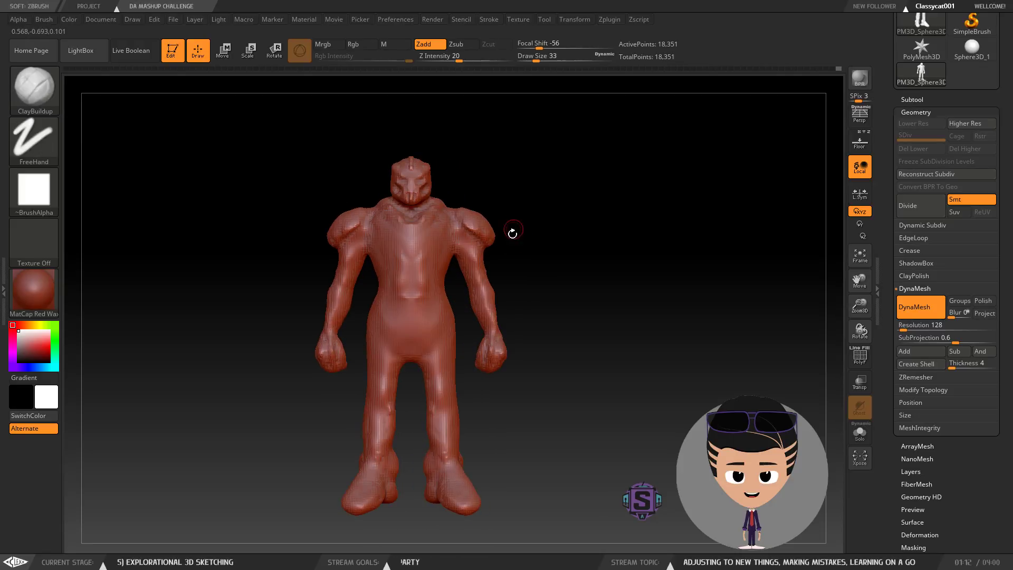
# Step: Show the floor grid with the reference sketches again
pyautogui.click(103, 21)
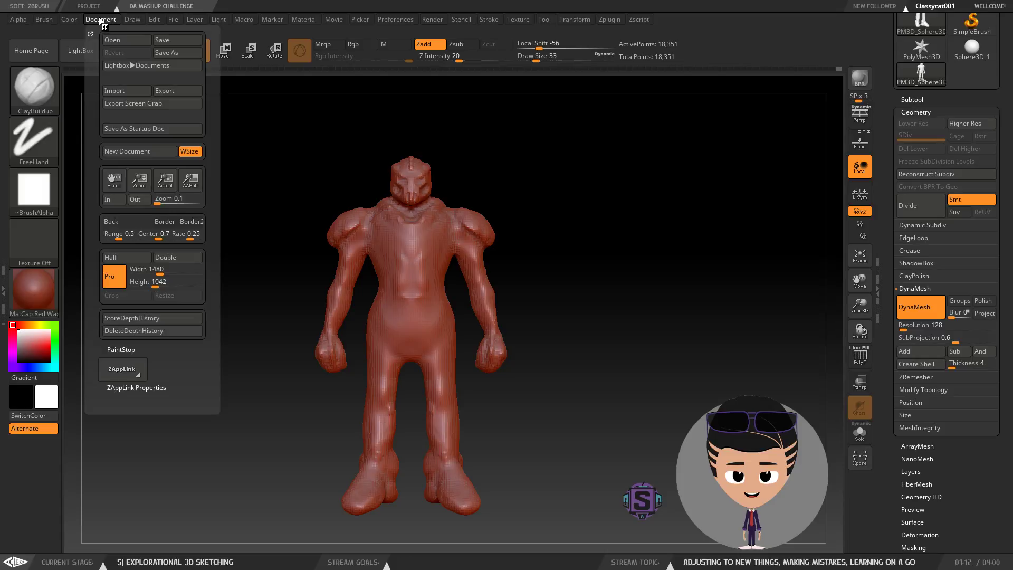
pyautogui.moveTo(141, 21)
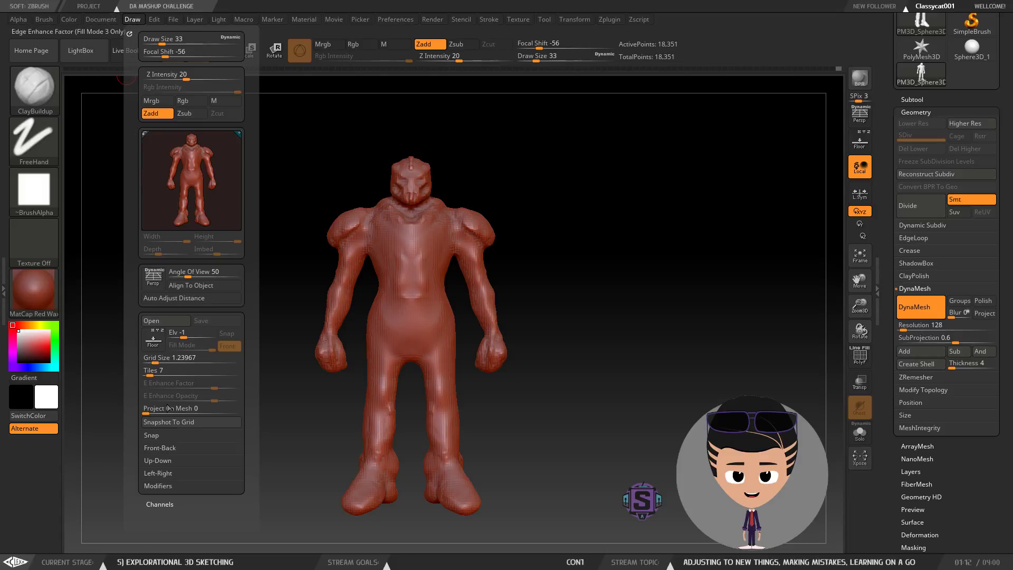
pyautogui.click(154, 342)
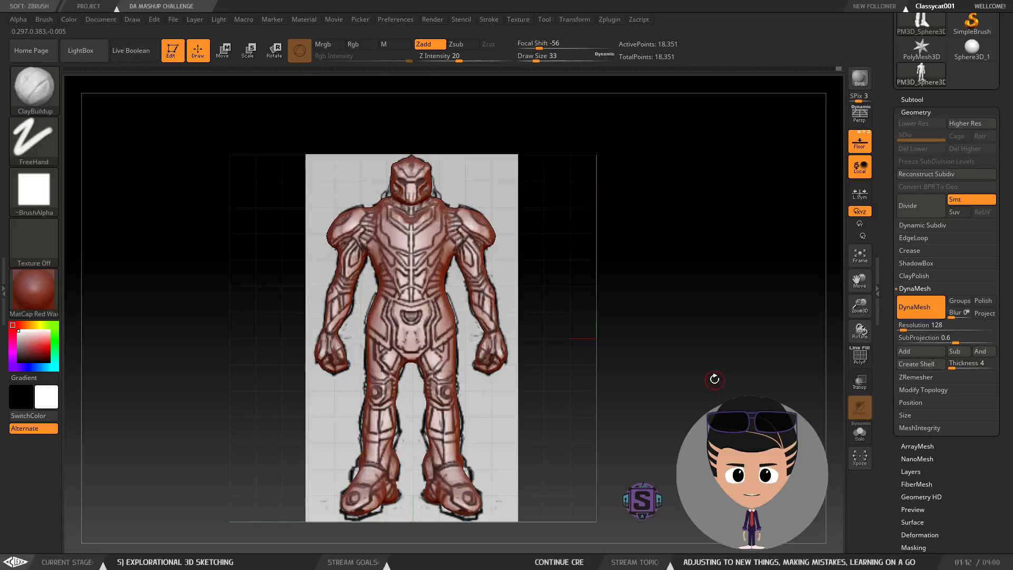
# Step: Toggle the polyframe display and solo mode on and back off
pyautogui.click(864, 361)
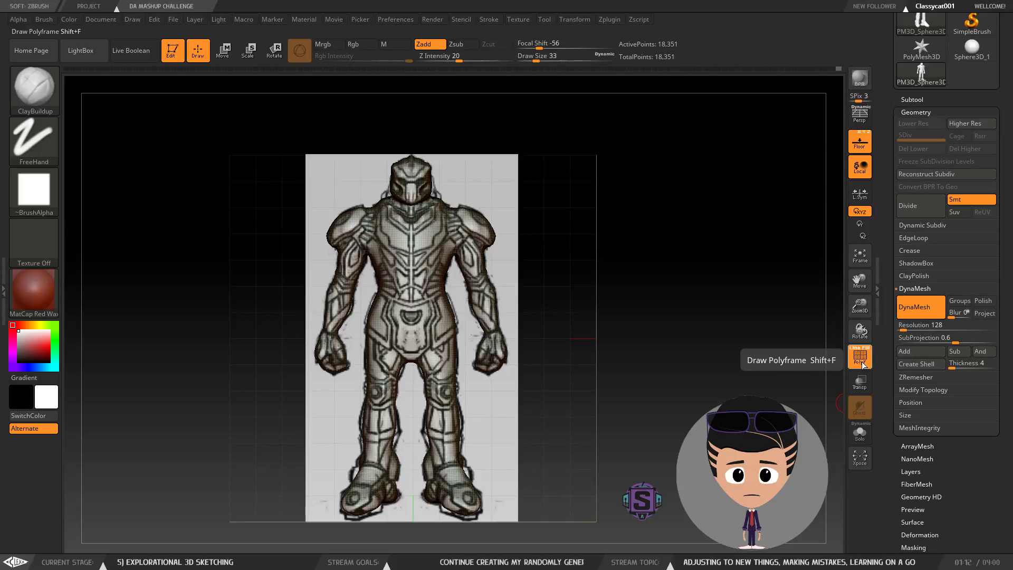
pyautogui.click(863, 362)
pyautogui.click(863, 362)
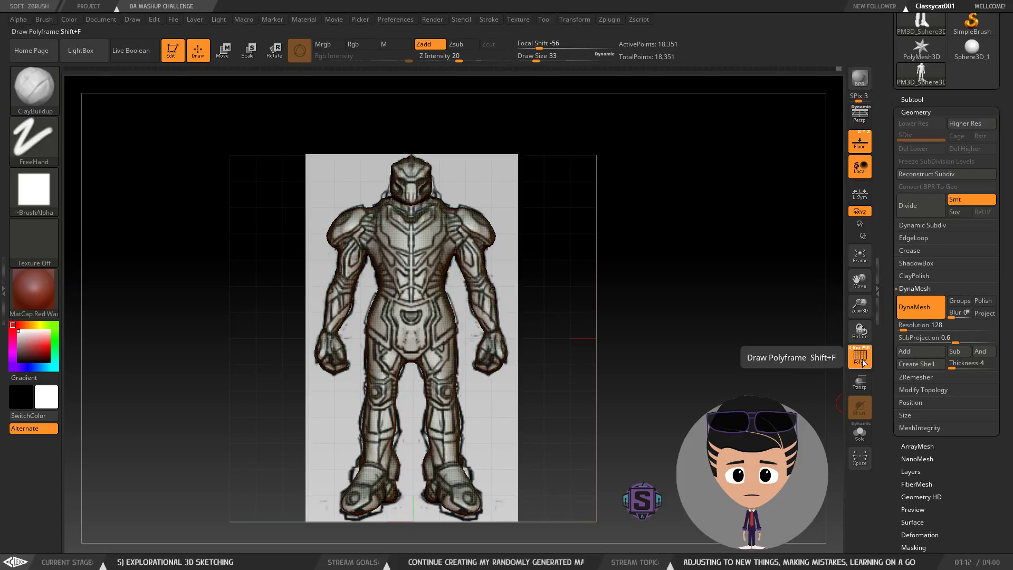
pyautogui.click(863, 365)
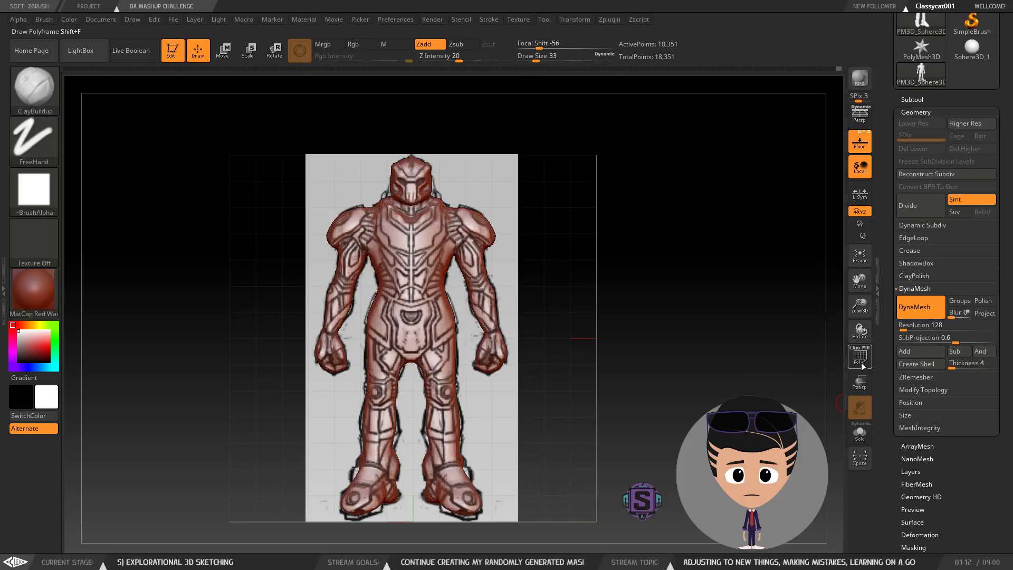
pyautogui.click(861, 434)
pyautogui.click(862, 435)
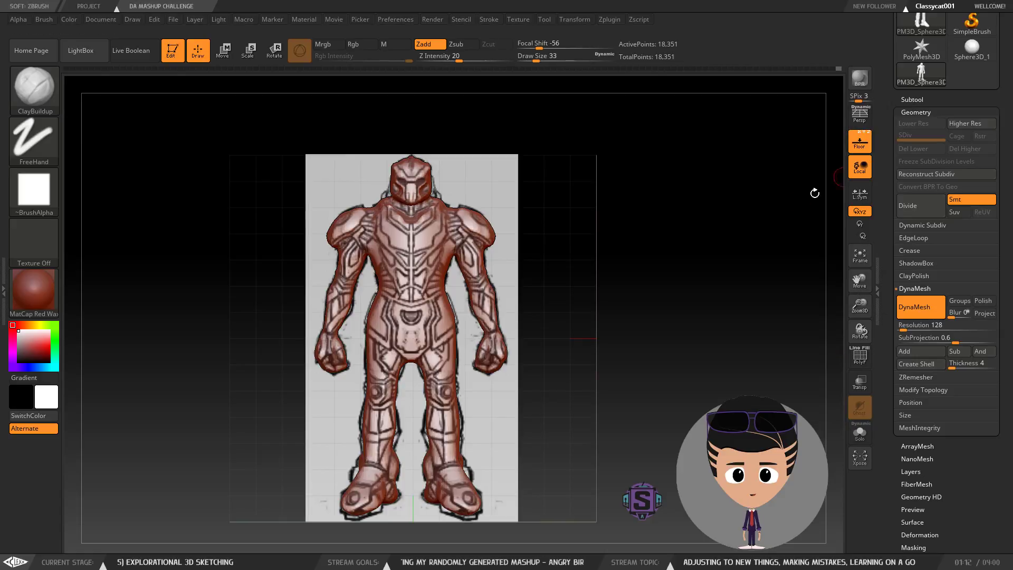
# Step: Compare the figure's legs and back with the front and back reference sketches
pyautogui.moveTo(589, 319); pyautogui.dragTo(627, 322)
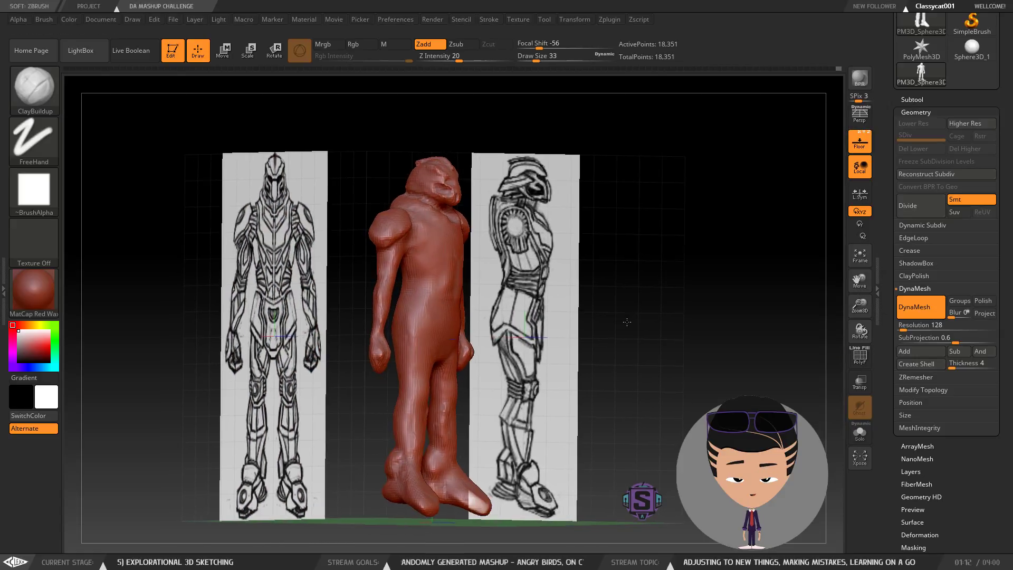
pyautogui.moveTo(507, 368); pyautogui.dragTo(547, 322)
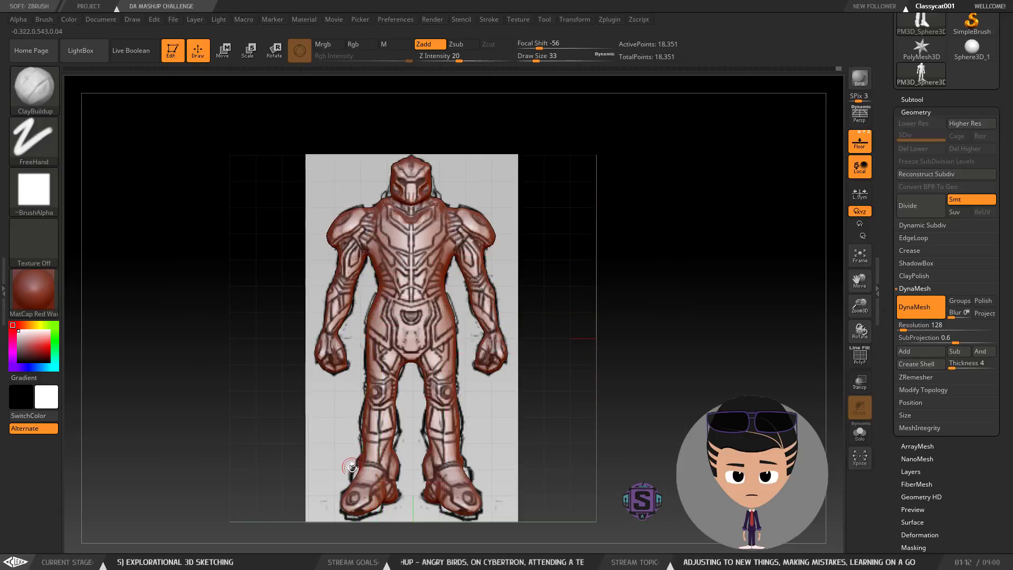
pyautogui.keyDown('ctrl'); pyautogui.moveTo(360, 441); pyautogui.dragTo(495, 235, button='right'); pyautogui.keyUp('ctrl')
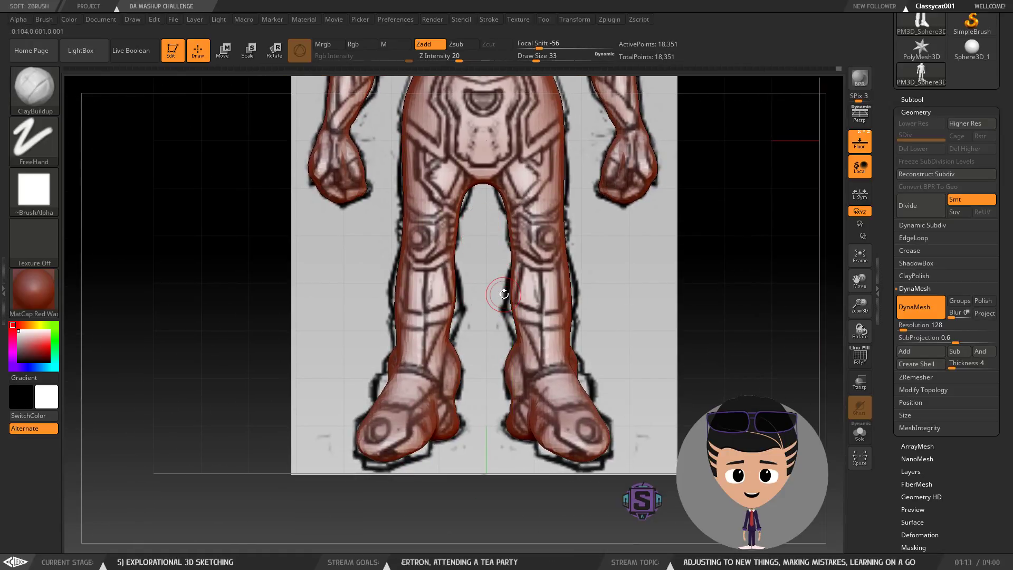
pyautogui.keyDown('alt'); pyautogui.moveTo(456, 154); pyautogui.dragTo(445, 222, button='right'); pyautogui.keyUp('alt')
pyautogui.moveTo(417, 275); pyautogui.dragTo(558, 277, button='right')
pyautogui.keyDown('ctrl'); pyautogui.moveTo(573, 211); pyautogui.dragTo(561, 283, button='right'); pyautogui.keyUp('ctrl')
pyautogui.moveTo(558, 331)
pyautogui.keyDown('alt'); pyautogui.mouseDown(button='right')
pyautogui.moveTo(488, 270)
pyautogui.moveTo(499, 247)
pyautogui.moveTo(493, 307)
pyautogui.moveTo(495, 271)
pyautogui.moveTo(516, 272)
pyautogui.moveTo(498, 300)
pyautogui.moveTo(491, 294)
pyautogui.moveTo(544, 278)
pyautogui.moveTo(522, 262)
pyautogui.moveTo(520, 277)
pyautogui.mouseUp(button='right'); pyautogui.keyUp('alt')
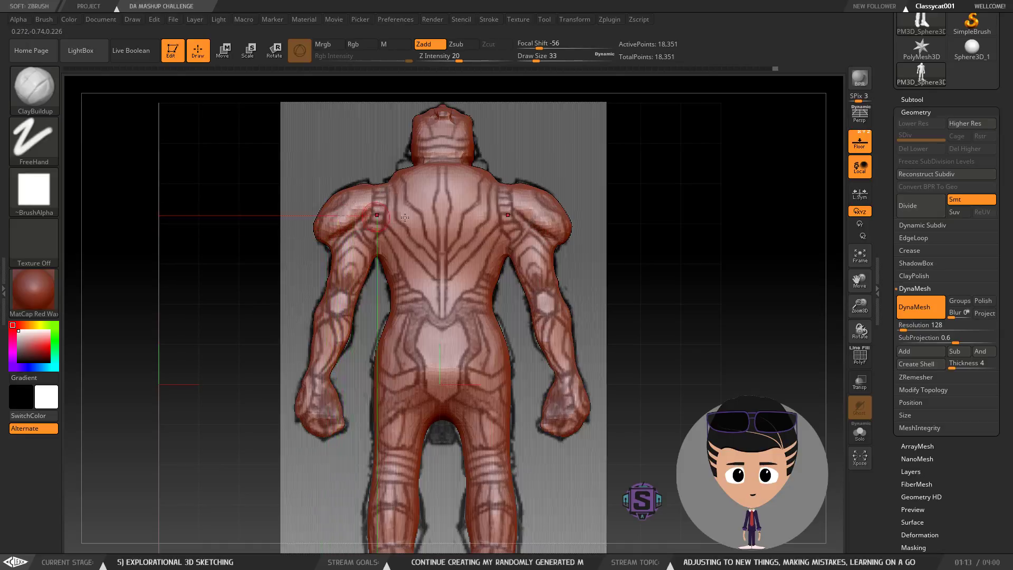
# Step: Smooth the buttocks in side view against the reference sketch and refresh the body's DynaMesh
pyautogui.keyDown('ctrl'); pyautogui.moveTo(680, 219); pyautogui.dragTo(700, 304); pyautogui.keyUp('ctrl')
pyautogui.keyDown('alt'); pyautogui.moveTo(448, 336); pyautogui.dragTo(451, 242, button='right'); pyautogui.keyUp('alt')
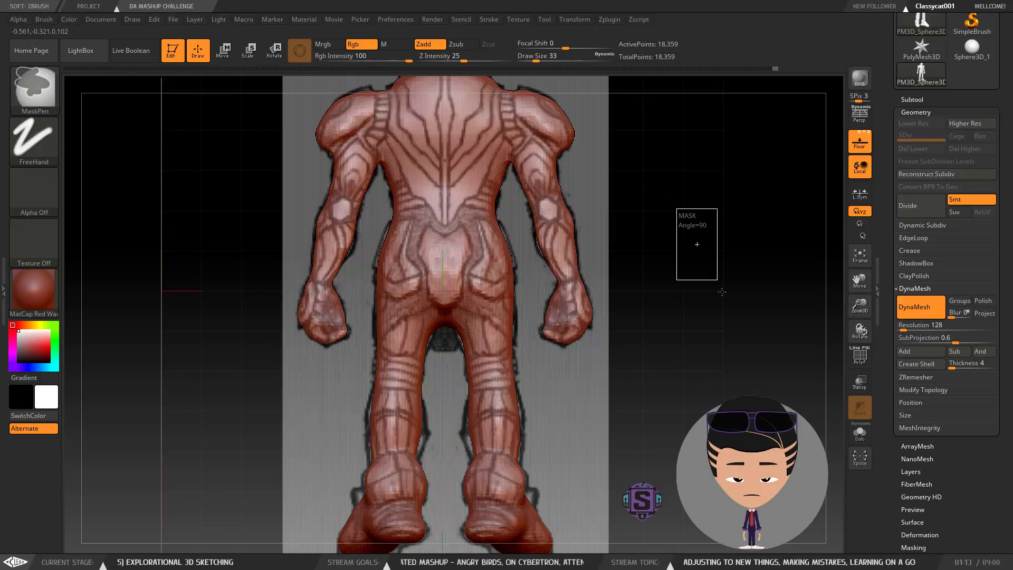
pyautogui.moveTo(681, 279); pyautogui.dragTo(529, 271)
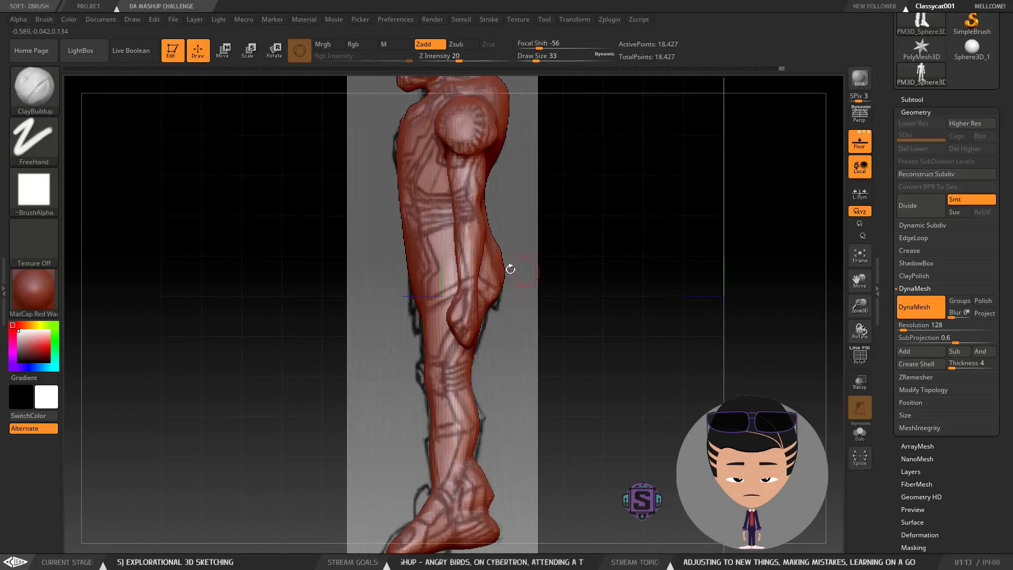
pyautogui.press('shift')
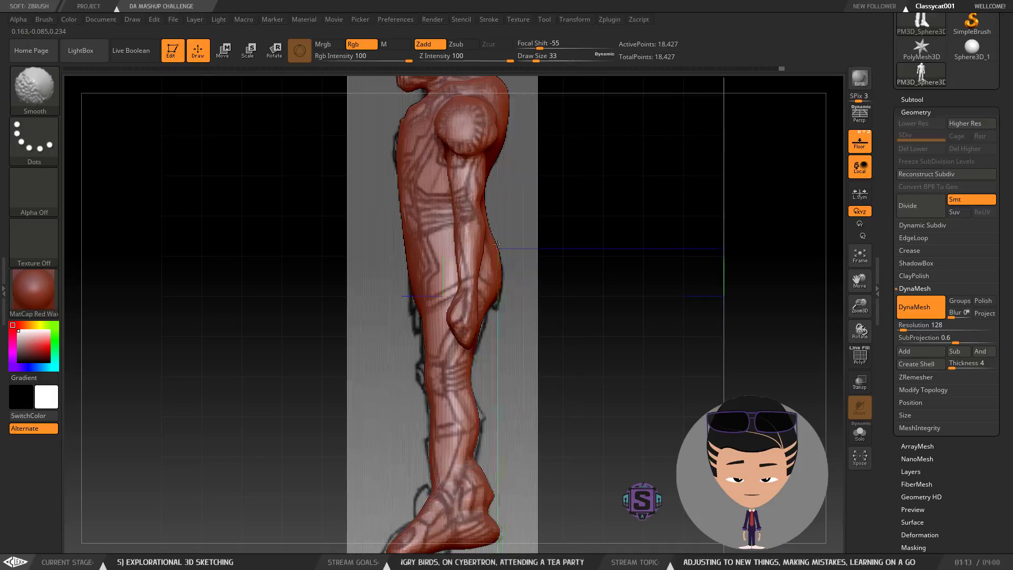
pyautogui.moveTo(597, 241)
pyautogui.keyDown('ctrl'); pyautogui.mouseDown()
pyautogui.moveTo(612, 284)
pyautogui.moveTo(604, 304)
pyautogui.moveTo(458, 290)
pyautogui.moveTo(475, 269)
pyautogui.mouseUp(); pyautogui.keyUp('ctrl')
# Step: Smooth the front of the knees against the side reference sketch and remesh the body with DynaMesh
pyautogui.press('shift')
pyautogui.moveTo(618, 279)
pyautogui.mouseDown()
pyautogui.moveTo(549, 280)
pyautogui.moveTo(628, 267)
pyautogui.mouseUp()
pyautogui.moveTo(595, 331); pyautogui.dragTo(539, 241)
pyautogui.moveTo(622, 322); pyautogui.dragTo(518, 328)
pyautogui.keyDown('alt'); pyautogui.moveTo(534, 261); pyautogui.dragTo(461, 271); pyautogui.keyUp('alt')
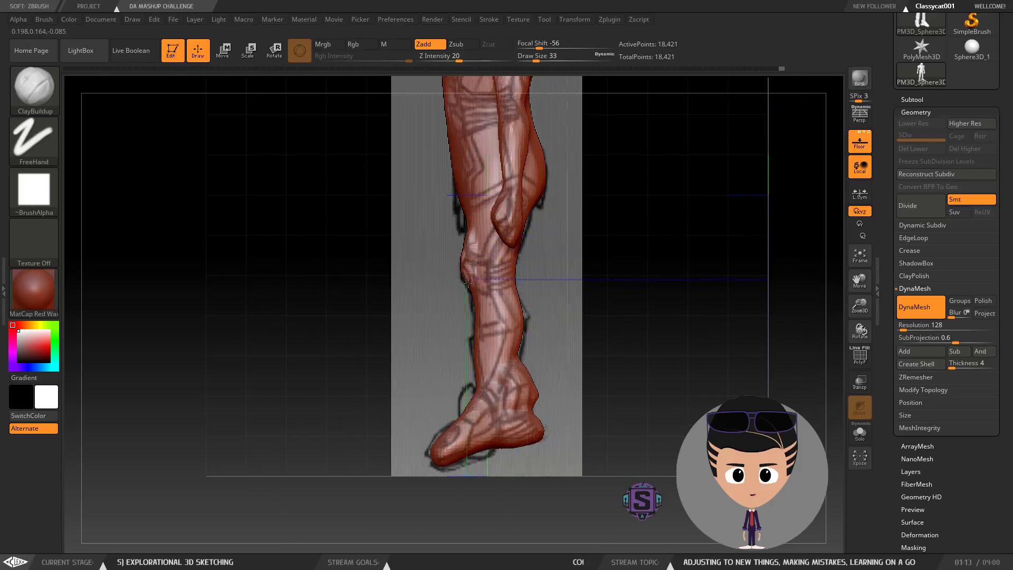
pyautogui.press('shift')
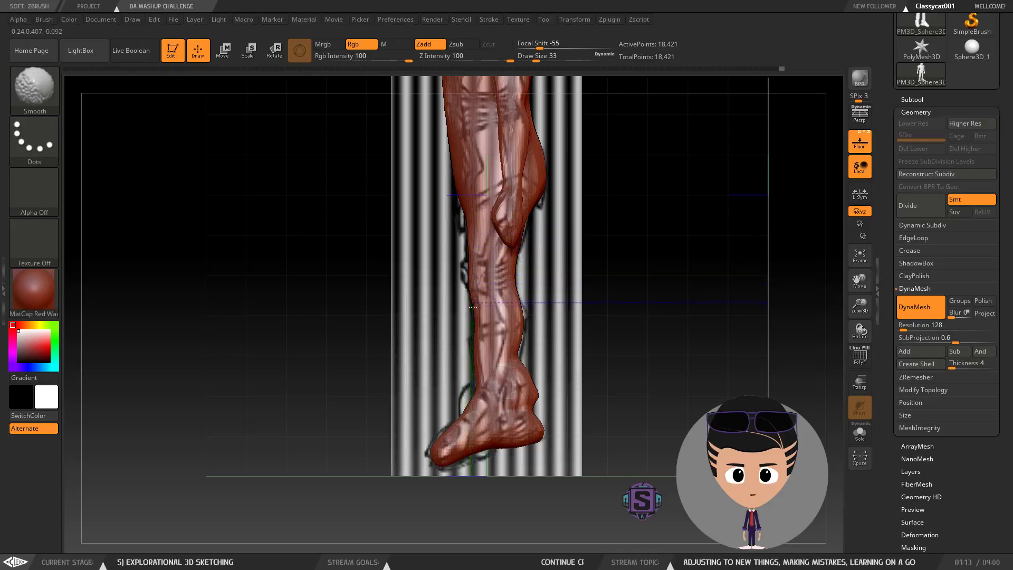
pyautogui.moveTo(421, 290); pyautogui.dragTo(494, 272)
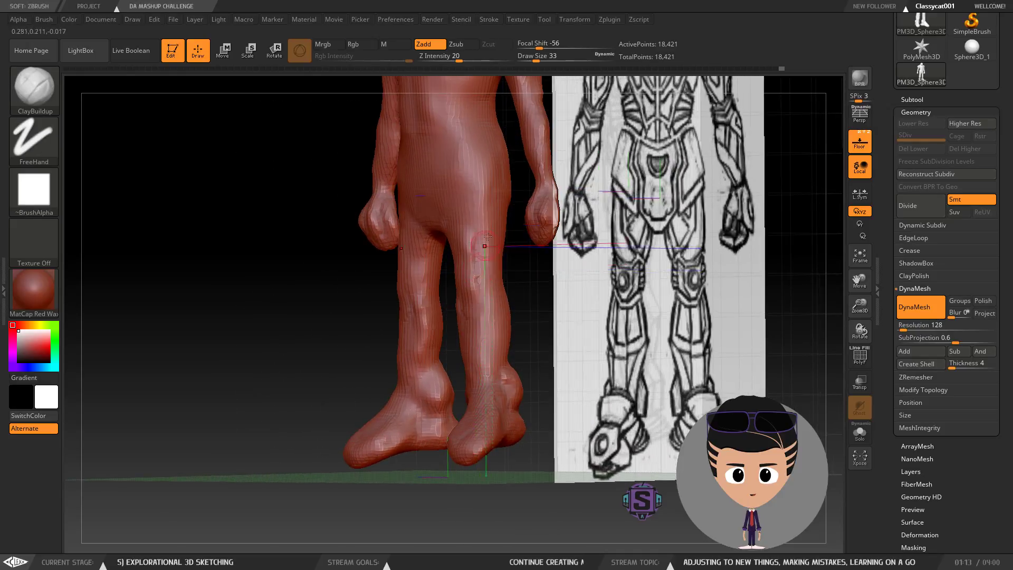
pyautogui.keyDown('shift'); pyautogui.moveTo(423, 294); pyautogui.dragTo(412, 268); pyautogui.keyUp('shift')
pyautogui.keyDown('ctrl'); pyautogui.moveTo(208, 244); pyautogui.dragTo(274, 355); pyautogui.keyUp('ctrl')
# Step: Save the project over the existing file AB vs T.ZPR
pyautogui.moveTo(492, 294)
pyautogui.mouseDown(button='right')
pyautogui.moveTo(583, 286)
pyautogui.moveTo(545, 317)
pyautogui.moveTo(536, 296)
pyautogui.moveTo(587, 277)
pyautogui.mouseUp(button='right')
pyautogui.keyDown('alt'); pyautogui.moveTo(539, 215); pyautogui.dragTo(520, 306, button='right'); pyautogui.keyUp('alt')
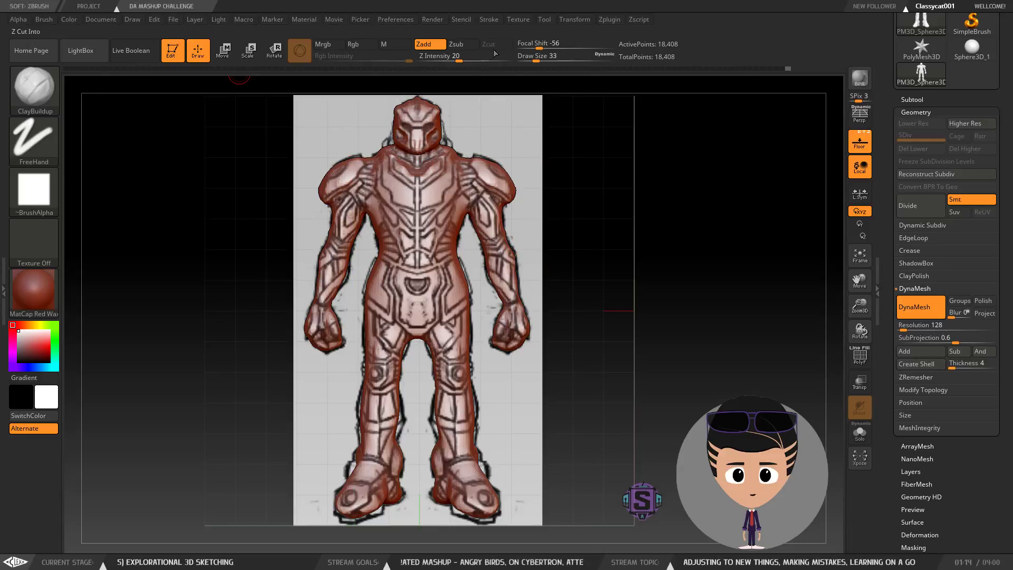
pyautogui.hotkey('ctrl', 's')
pyautogui.click(417, 268)
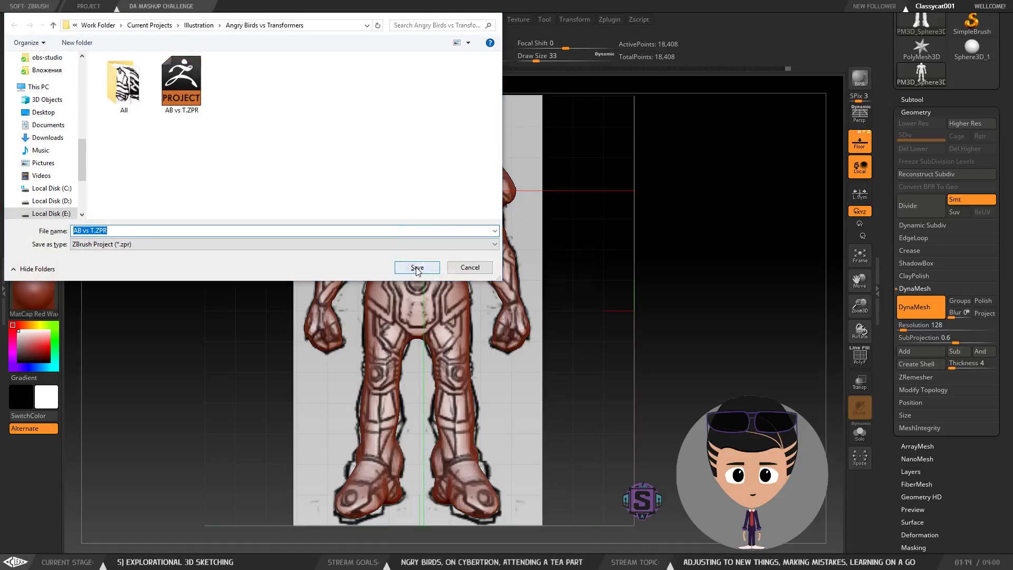
pyautogui.click(538, 286)
# Step: Examine the blocked-out body from above, the side and the front against the reference sketches
pyautogui.moveTo(577, 256); pyautogui.dragTo(557, 297)
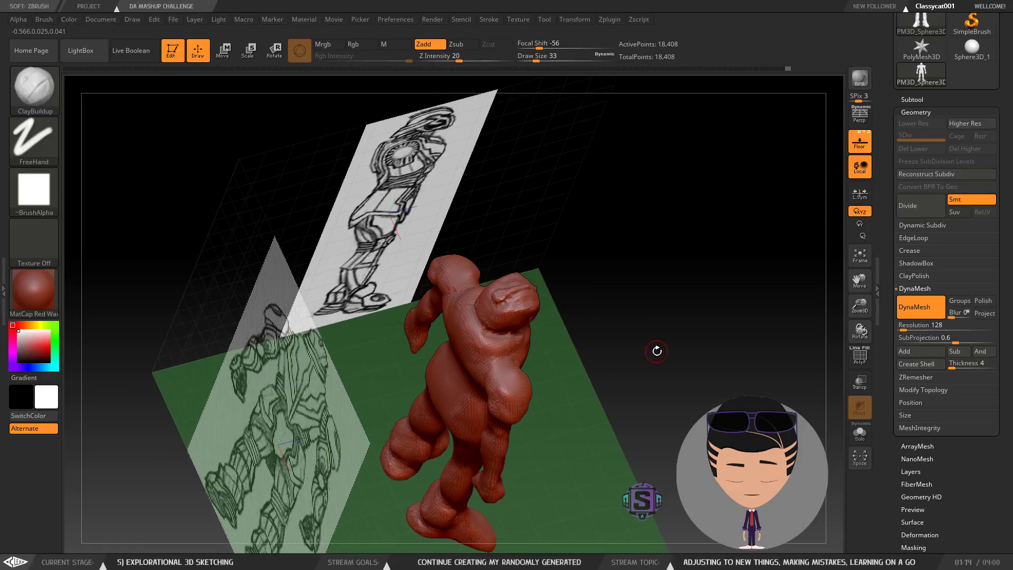
pyautogui.keyDown('alt'); pyautogui.moveTo(634, 358); pyautogui.dragTo(615, 286); pyautogui.keyUp('alt')
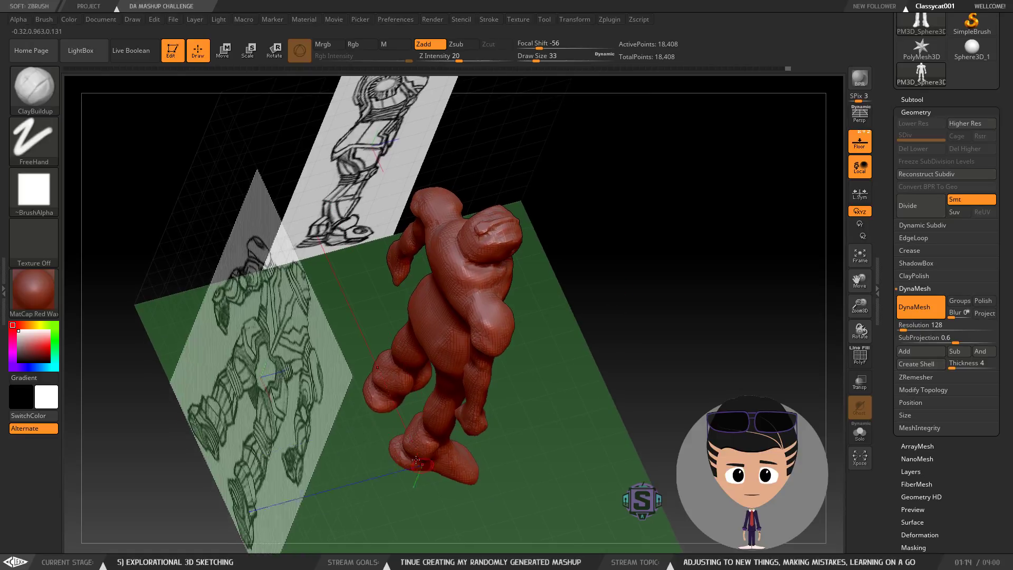
pyautogui.moveTo(533, 403); pyautogui.dragTo(586, 296)
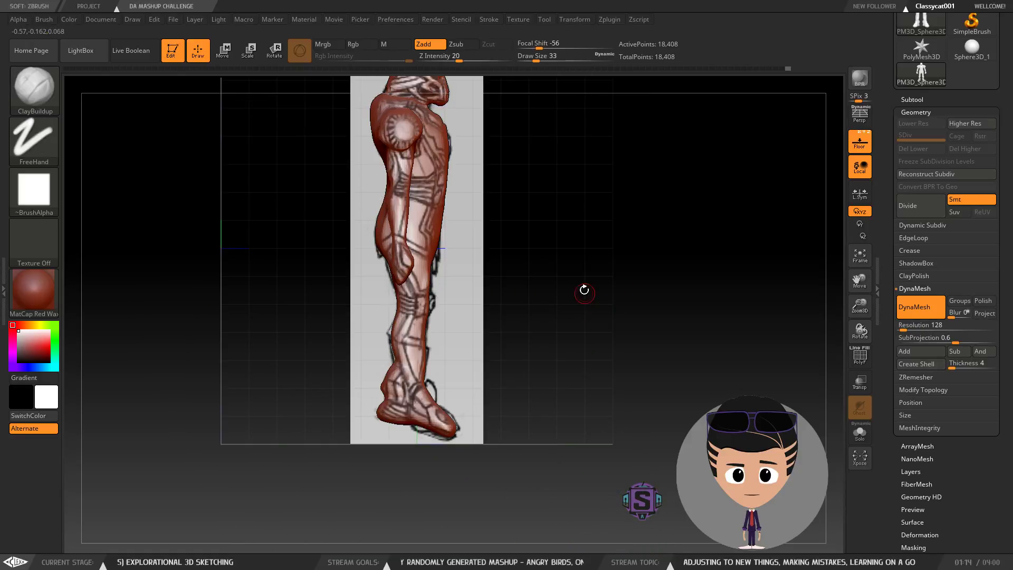
pyautogui.moveTo(586, 344)
pyautogui.mouseDown()
pyautogui.moveTo(530, 341)
pyautogui.moveTo(524, 358)
pyautogui.moveTo(582, 434)
pyautogui.moveTo(502, 302)
pyautogui.moveTo(511, 398)
pyautogui.moveTo(500, 401)
pyautogui.mouseUp()
pyautogui.moveTo(500, 402)
pyautogui.mouseDown(button='right')
pyautogui.moveTo(516, 402)
pyautogui.moveTo(430, 332)
pyautogui.moveTo(505, 322)
pyautogui.moveTo(372, 224)
pyautogui.mouseUp(button='right')
pyautogui.moveTo(374, 291)
pyautogui.keyDown('ctrl'); pyautogui.mouseDown(button='right')
pyautogui.moveTo(496, 322)
pyautogui.moveTo(489, 349)
pyautogui.moveTo(467, 336)
pyautogui.moveTo(500, 287)
pyautogui.moveTo(525, 321)
pyautogui.moveTo(506, 322)
pyautogui.moveTo(556, 318)
pyautogui.moveTo(547, 315)
pyautogui.mouseUp(button='right'); pyautogui.keyUp('ctrl')
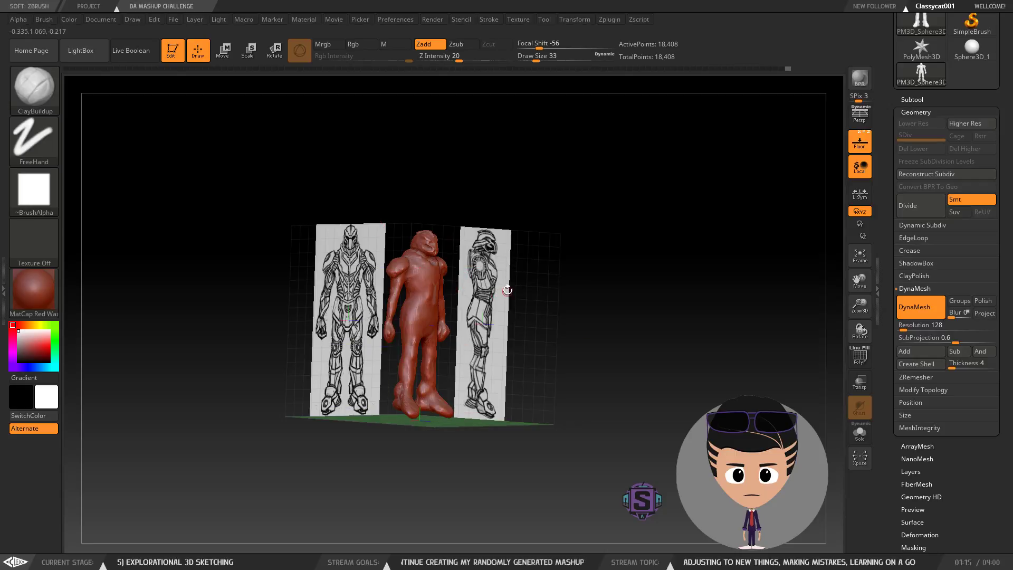
pyautogui.moveTo(563, 300); pyautogui.dragTo(534, 308, button='right')
pyautogui.keyDown('ctrl'); pyautogui.moveTo(414, 321); pyautogui.dragTo(410, 372, button='right'); pyautogui.keyUp('ctrl')
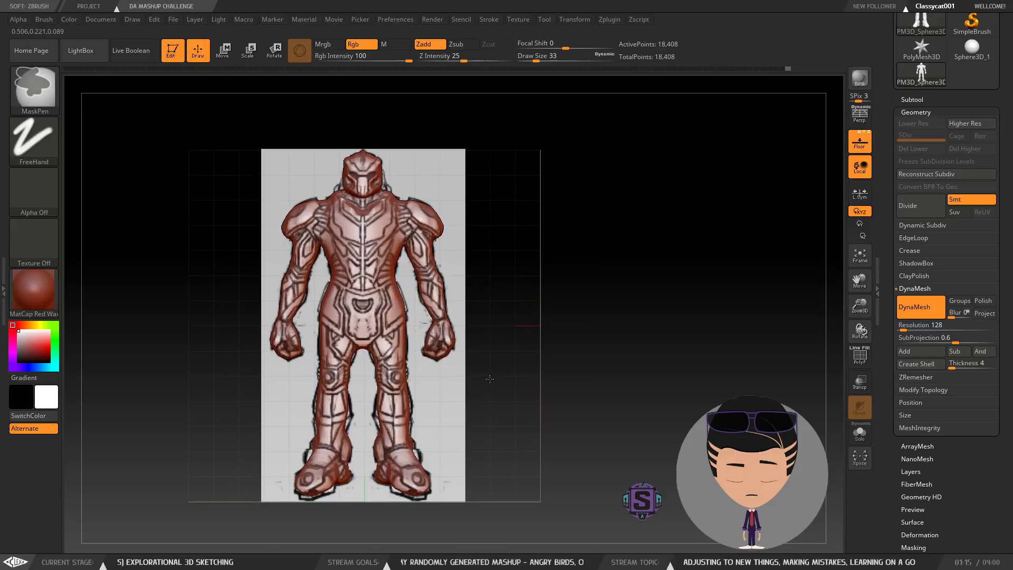
pyautogui.keyDown('alt'); pyautogui.moveTo(532, 318); pyautogui.dragTo(573, 322, button='right'); pyautogui.keyUp('alt')
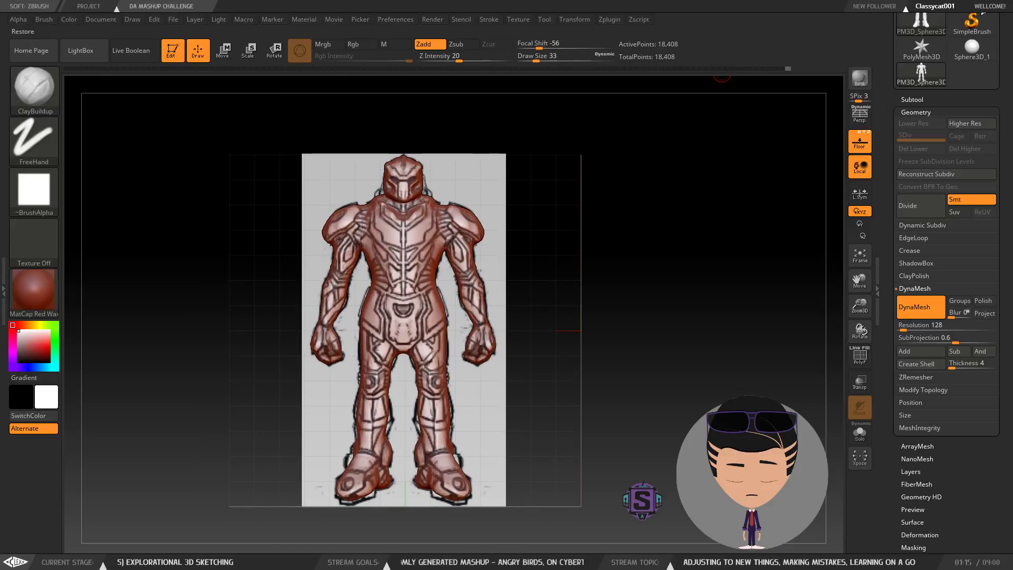
# Step: Switch to the DA Mashup.kra document in Krita and examine the robot's back, side and front sketches
pyautogui.hotkey('alt', 'Tab')
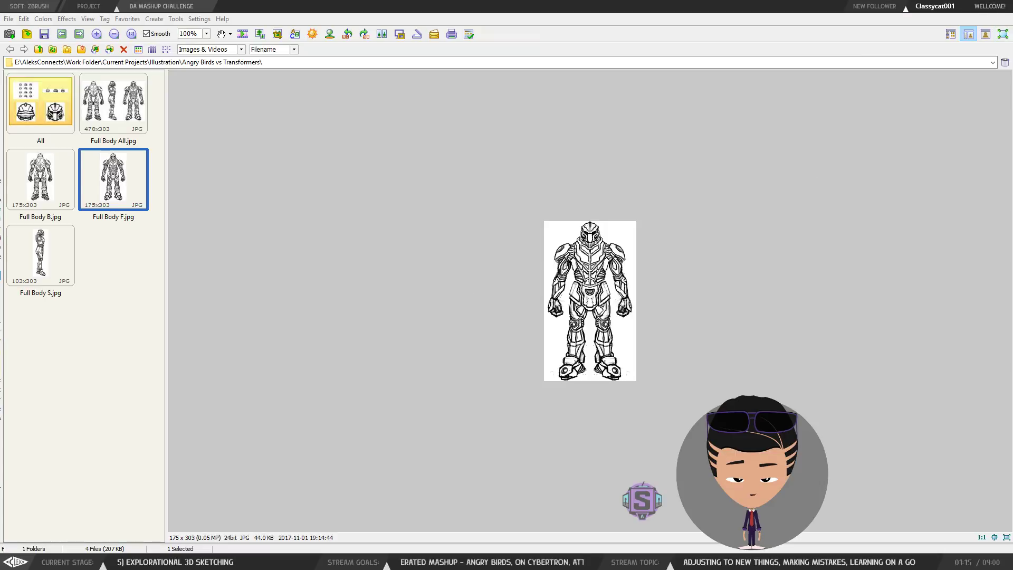
pyautogui.hotkey('alt', 'Tab')
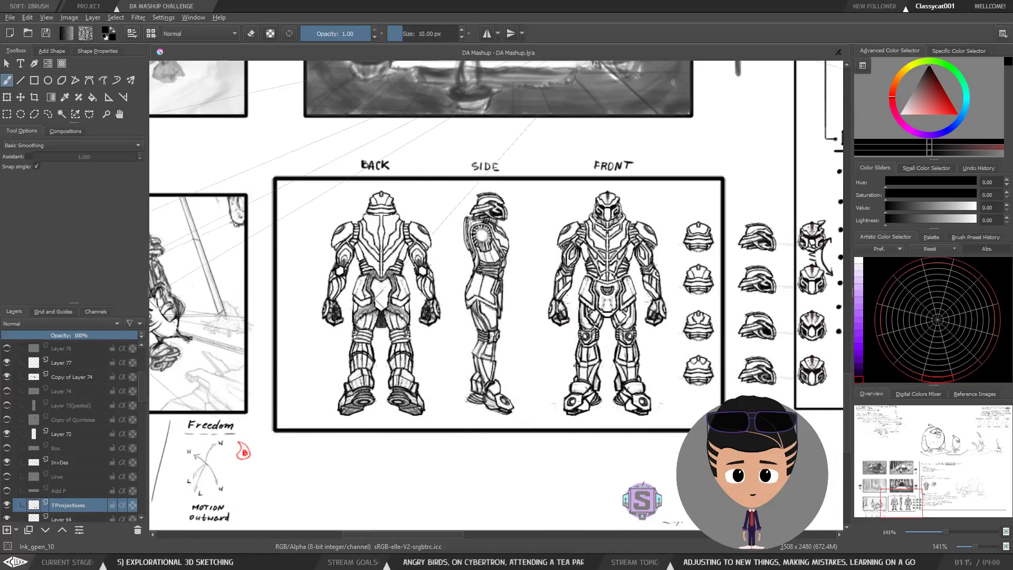
pyautogui.moveTo(622, 381); pyautogui.dragTo(599, 400, button='middle')
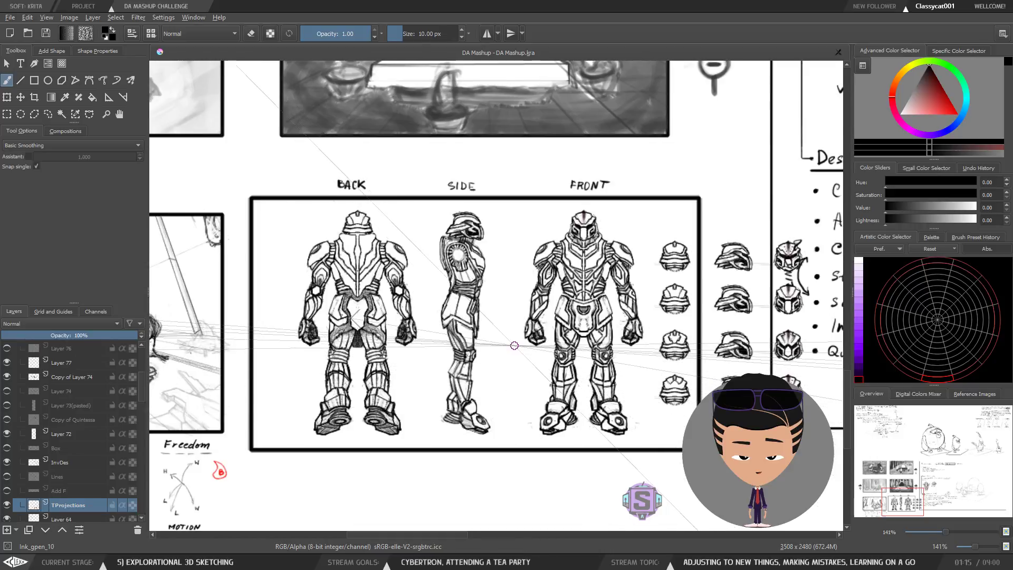
pyautogui.scroll(-4, 515, 346)
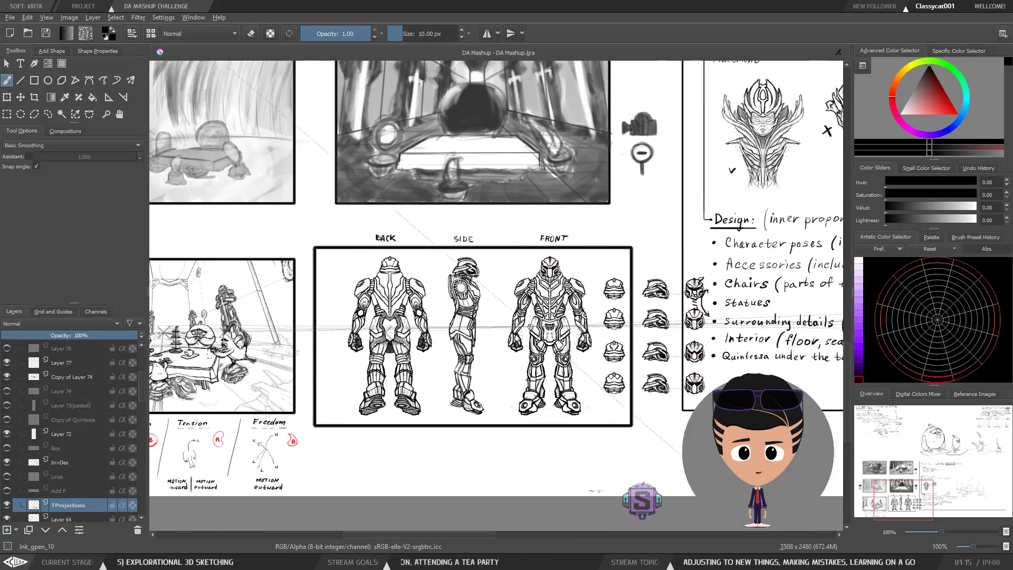
pyautogui.moveTo(641, 357); pyautogui.dragTo(617, 338, button='middle')
pyautogui.scroll(1, 541, 317)
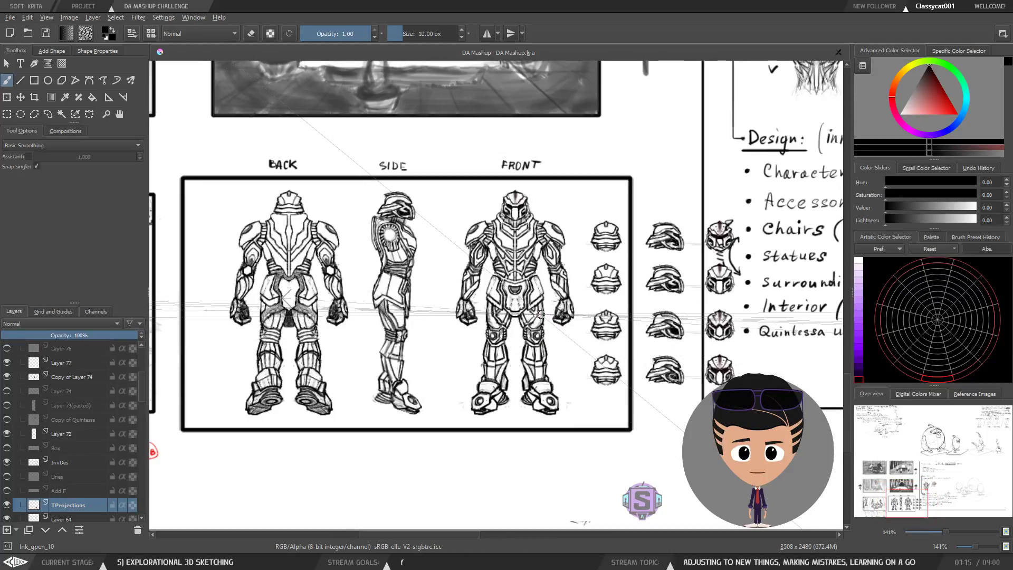
pyautogui.moveTo(453, 311); pyautogui.dragTo(487, 278, button='middle')
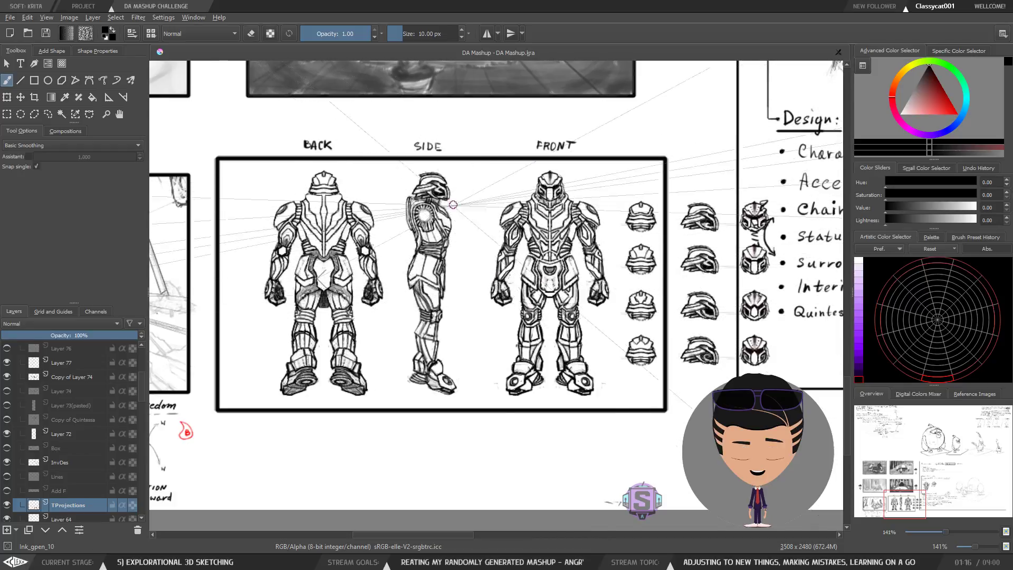
pyautogui.moveTo(479, 312)
pyautogui.mouseDown(button='middle')
pyautogui.moveTo(528, 299)
pyautogui.moveTo(510, 296)
pyautogui.moveTo(478, 320)
pyautogui.moveTo(487, 322)
pyautogui.mouseUp(button='middle')
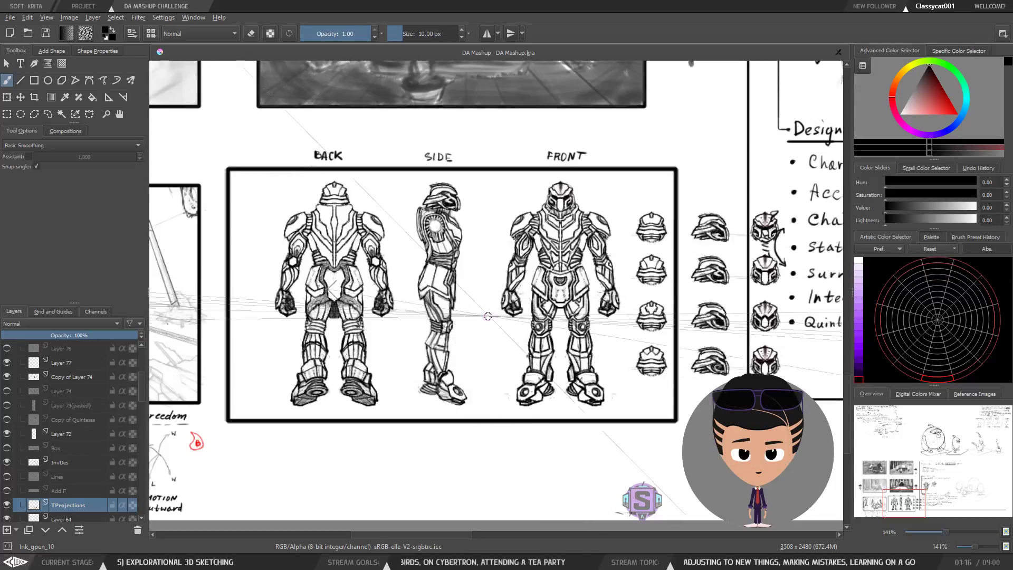
pyautogui.moveTo(373, 295); pyautogui.dragTo(442, 257, button='middle')
pyautogui.moveTo(409, 391)
pyautogui.mouseDown()
pyautogui.moveTo(449, 419)
pyautogui.moveTo(490, 398)
pyautogui.moveTo(622, 426)
pyautogui.moveTo(649, 406)
pyautogui.mouseUp()
pyautogui.hotkey('ctrl', 'z')
pyautogui.hotkey('ctrl', 'z')
# Step: Examine the tea party scene sketch, focusing on the robot statues standing behind the table
pyautogui.moveTo(440, 375); pyautogui.dragTo(603, 397, button='middle')
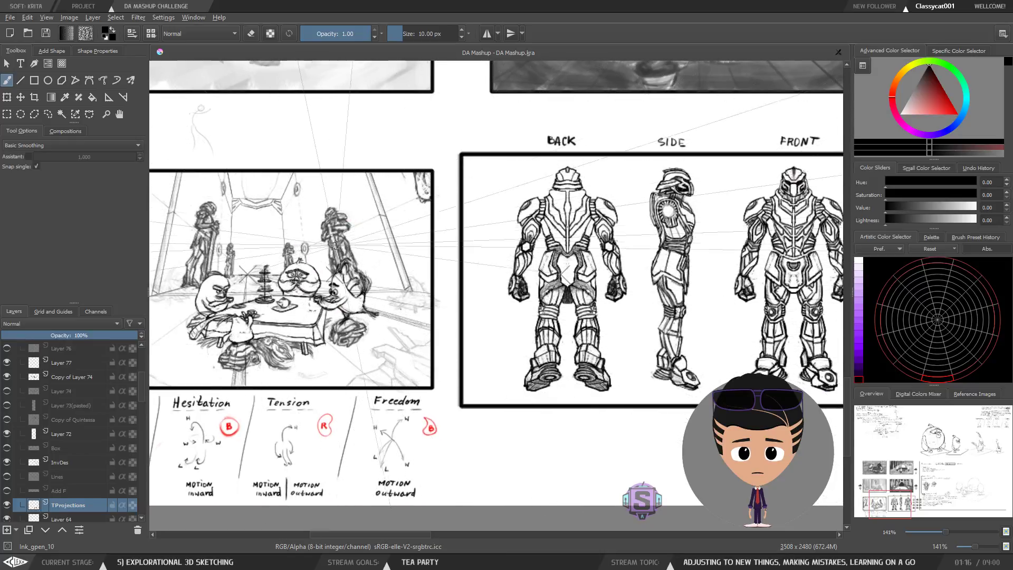
pyautogui.scroll(4, 334, 244)
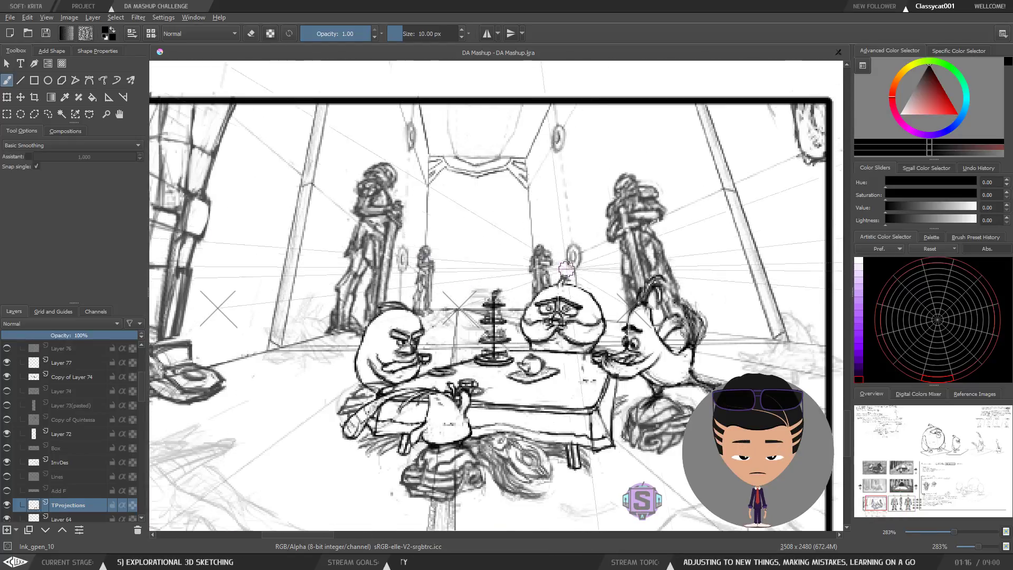
pyautogui.moveTo(631, 270); pyautogui.dragTo(567, 284, button='middle')
pyautogui.moveTo(635, 294)
pyautogui.mouseDown(button='middle')
pyautogui.moveTo(575, 290)
pyautogui.moveTo(586, 286)
pyautogui.mouseUp(button='middle')
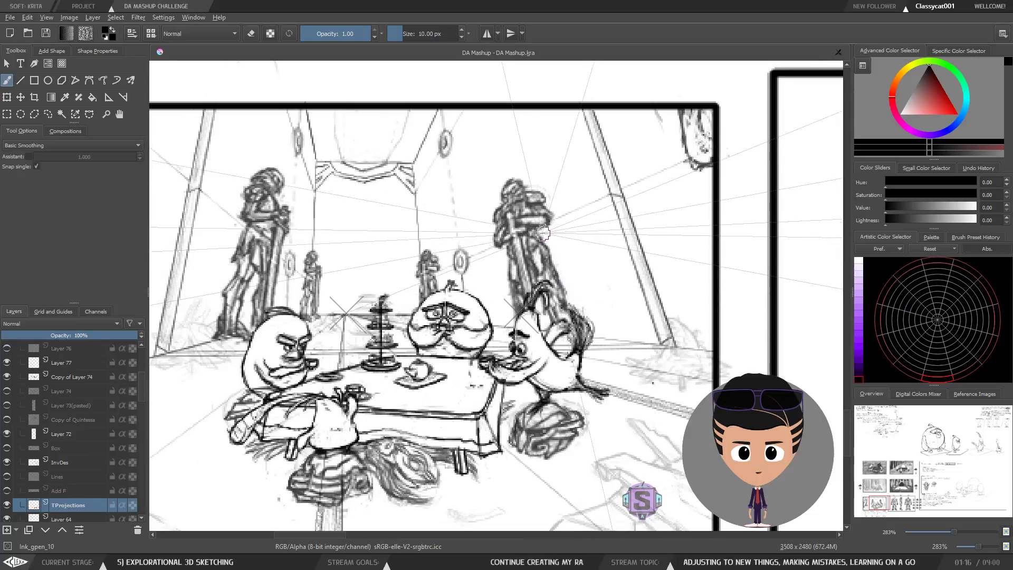
pyautogui.moveTo(540, 279); pyautogui.dragTo(543, 267, button='middle')
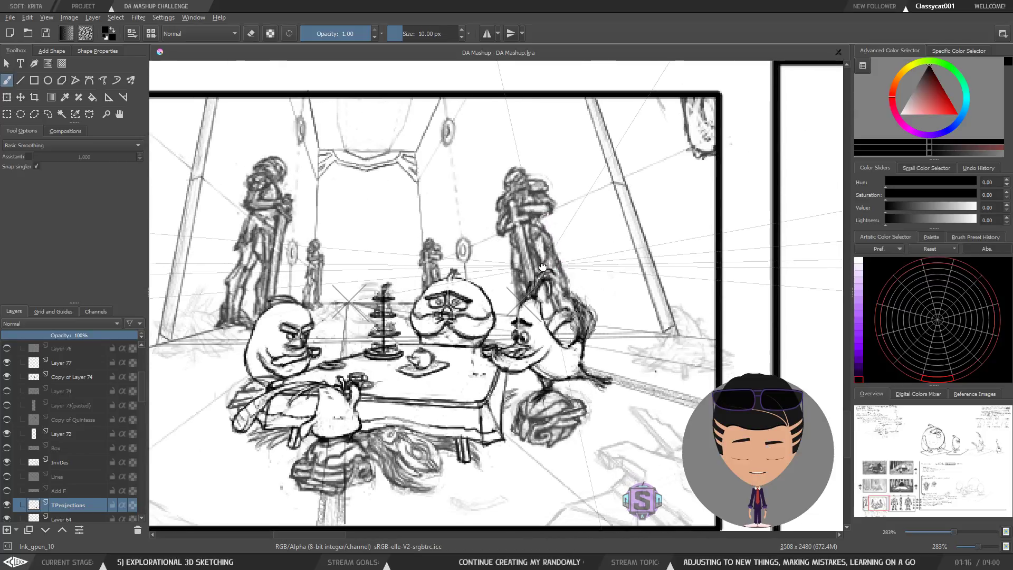
pyautogui.scroll(-1, 521, 283)
pyautogui.scroll(1, 521, 282)
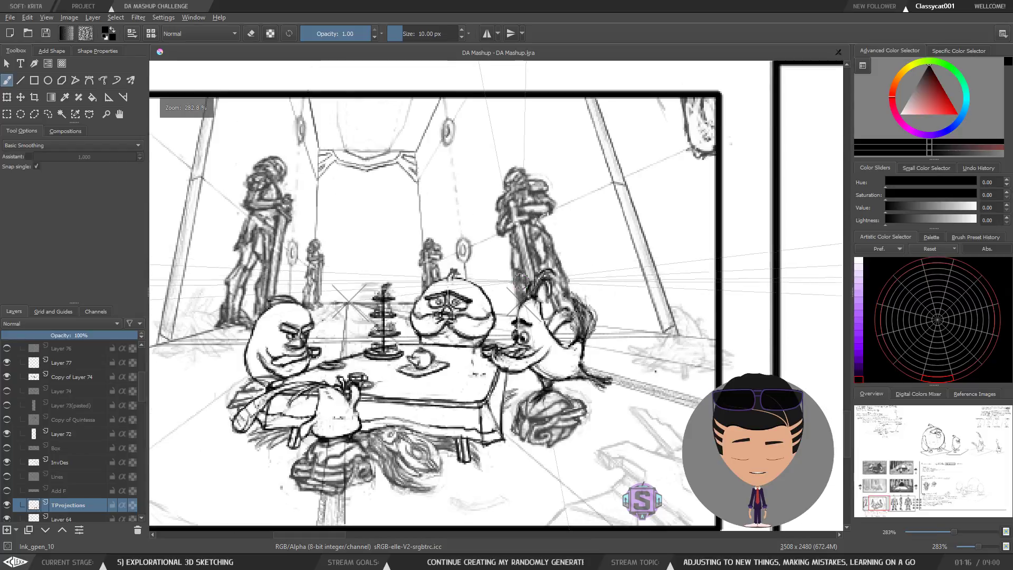
pyautogui.moveTo(524, 275); pyautogui.dragTo(557, 270, button='middle')
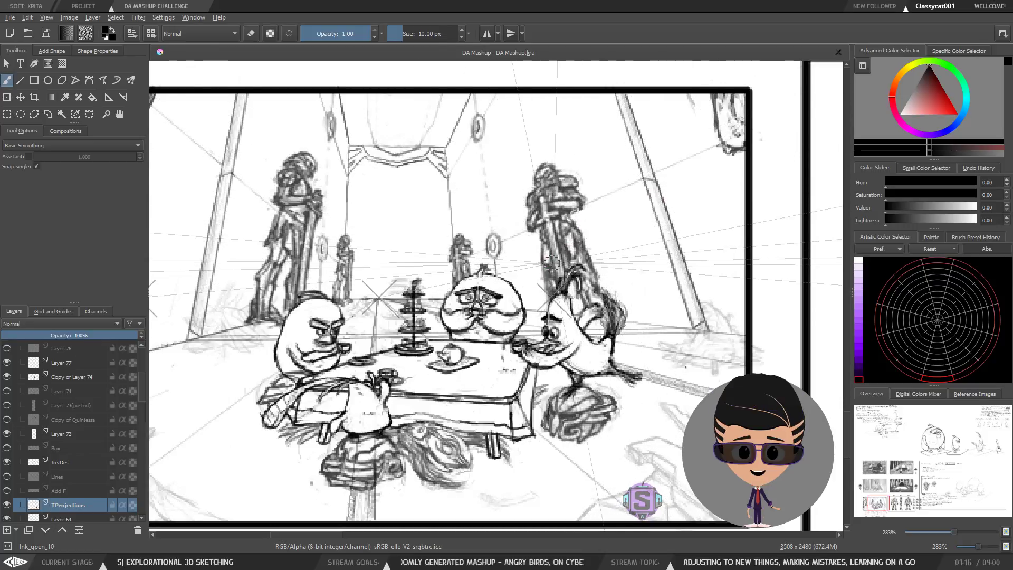
pyautogui.scroll(-1, 552, 263)
pyautogui.moveTo(524, 334); pyautogui.dragTo(553, 328, button='middle')
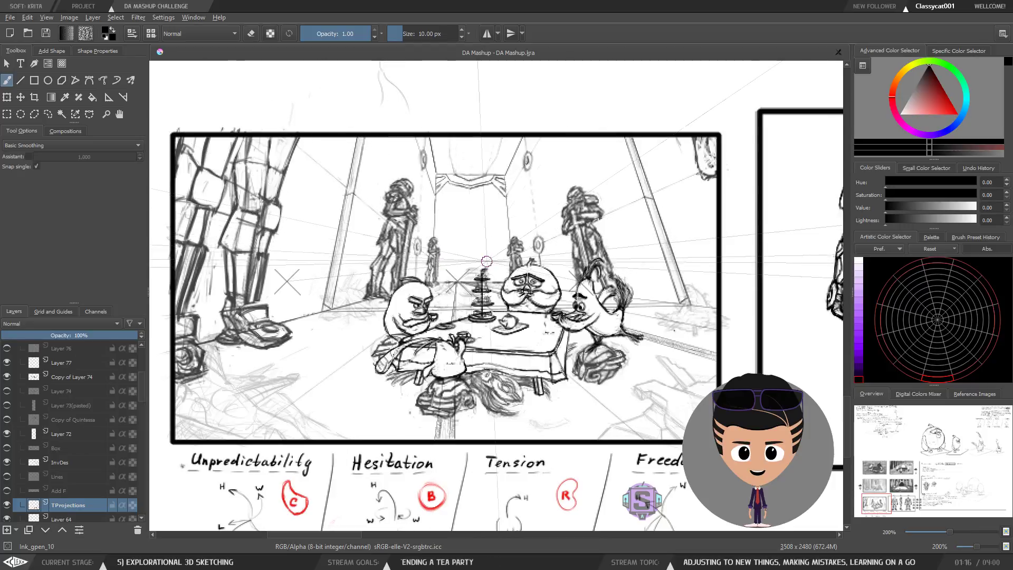
pyautogui.keyDown('ctrl'); pyautogui.scroll(-2, 444, 261); pyautogui.keyUp('ctrl')
pyautogui.keyDown('ctrl'); pyautogui.scroll(2, 526, 269); pyautogui.keyUp('ctrl')
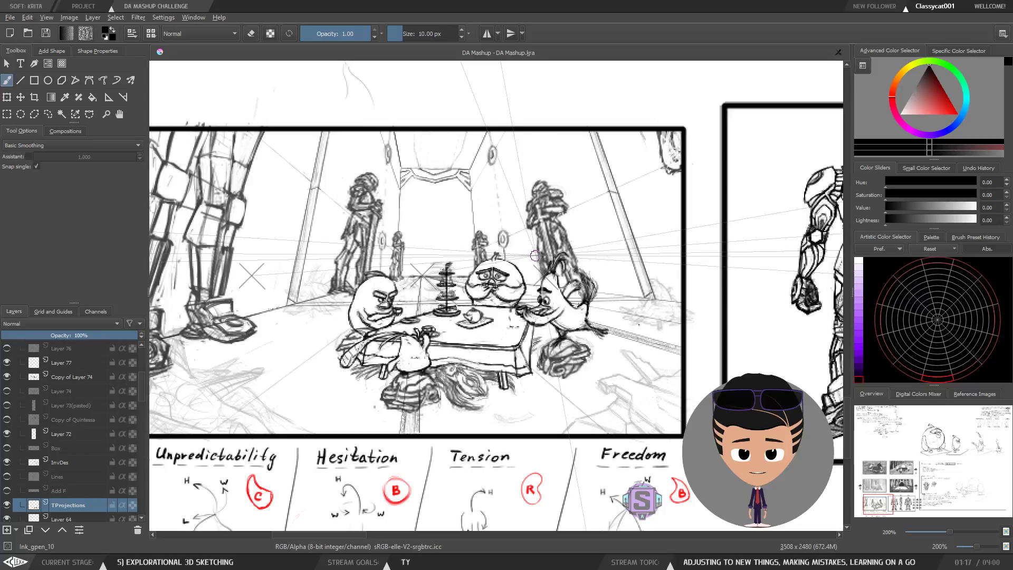
pyautogui.keyDown('ctrl'); pyautogui.scroll(2, 578, 243); pyautogui.keyUp('ctrl')
pyautogui.keyDown('ctrl'); pyautogui.scroll(-2, 609, 302); pyautogui.keyUp('ctrl')
# Step: Compare the robot's back, side and front sketches with the statues in the tea party scene
pyautogui.moveTo(639, 278); pyautogui.dragTo(344, 259, button='middle')
pyautogui.scroll(-1, 496, 272)
pyautogui.moveTo(636, 279); pyautogui.dragTo(437, 334, button='middle')
pyautogui.keyDown('ctrl'); pyautogui.scroll(1, 516, 294); pyautogui.keyUp('ctrl')
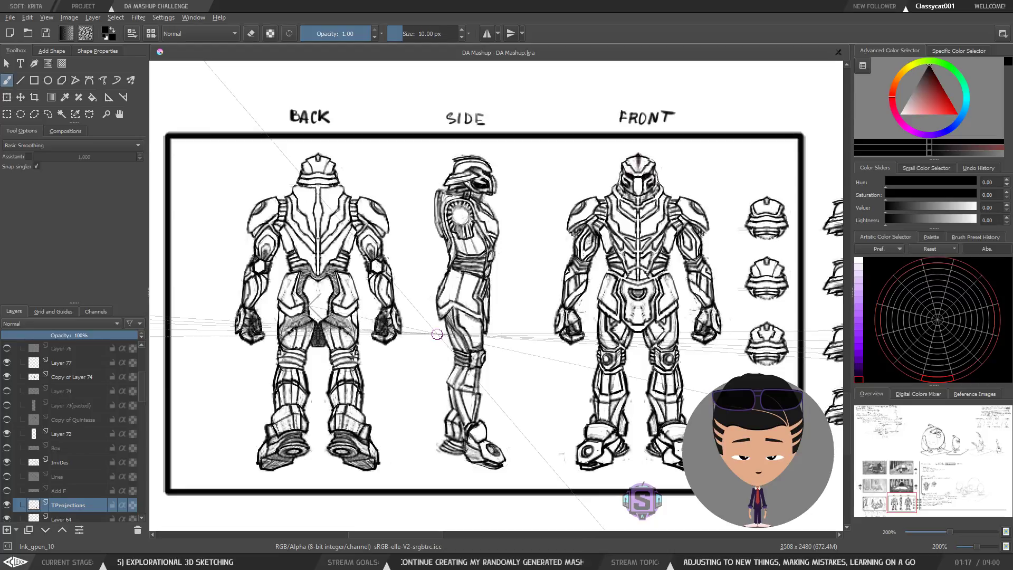
pyautogui.moveTo(456, 290); pyautogui.dragTo(491, 276, button='middle')
pyautogui.moveTo(622, 300); pyautogui.dragTo(571, 321, button='middle')
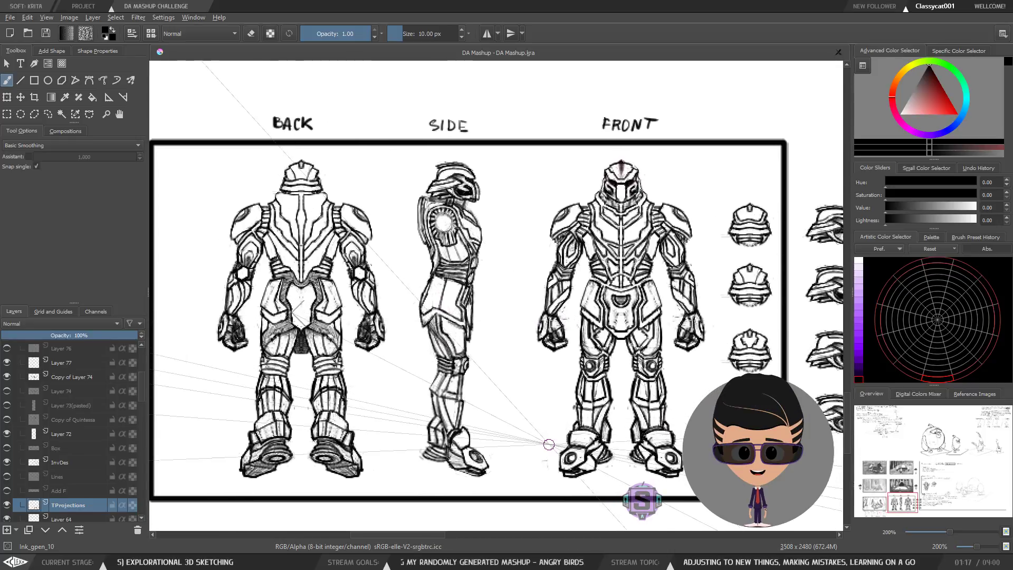
pyautogui.scroll(-1, 497, 394)
pyautogui.moveTo(446, 331); pyautogui.dragTo(657, 267, button='middle')
pyautogui.moveTo(465, 335); pyautogui.dragTo(658, 373, button='middle')
pyautogui.scroll(1, 428, 299)
pyautogui.moveTo(428, 299); pyautogui.dragTo(535, 285, button='middle')
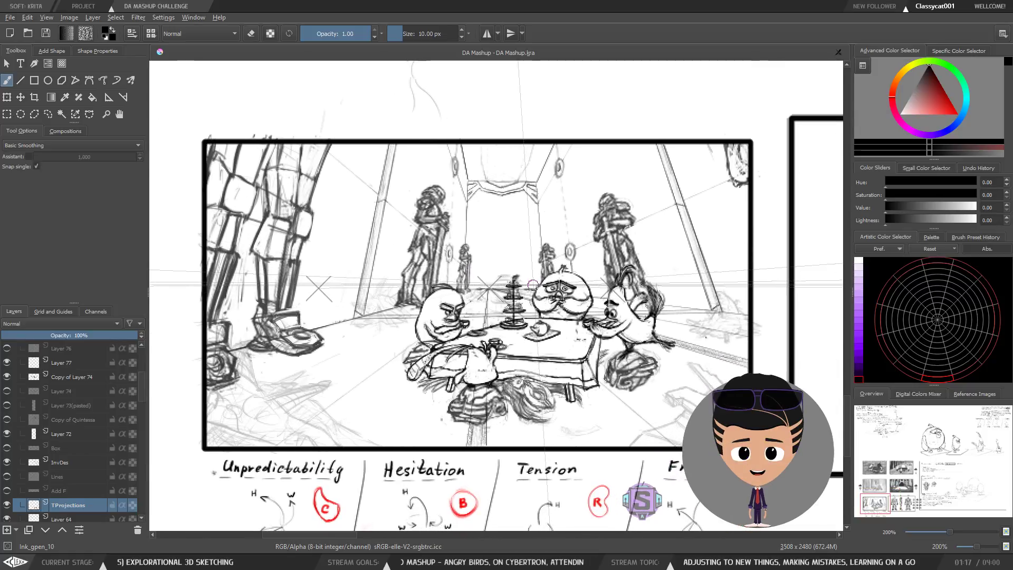
pyautogui.moveTo(666, 350); pyautogui.dragTo(472, 339, button='middle')
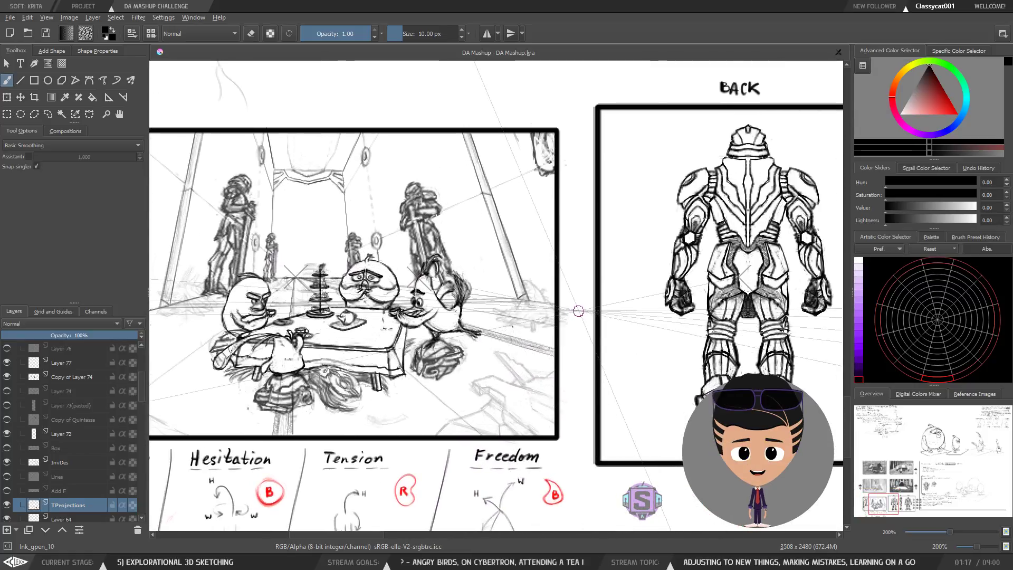
pyautogui.moveTo(698, 303); pyautogui.dragTo(409, 303, button='middle')
pyautogui.moveTo(635, 278)
pyautogui.mouseDown(button='middle')
pyautogui.moveTo(485, 290)
pyautogui.moveTo(495, 293)
pyautogui.moveTo(485, 284)
pyautogui.mouseUp(button='middle')
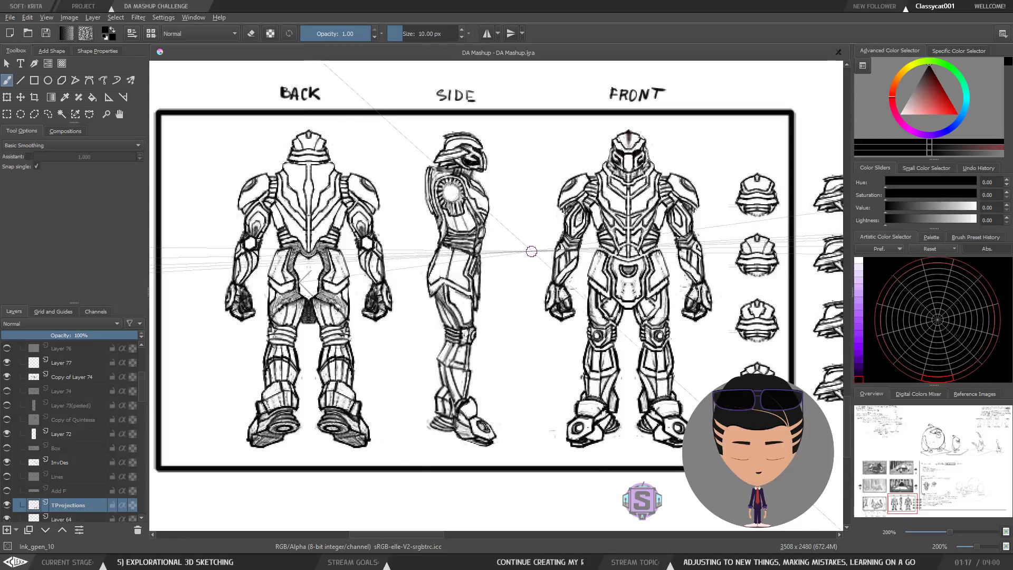
# Step: Look over the surrounding areas of the concept sheet and return to the robot's back, side and front sketches
pyautogui.moveTo(573, 267); pyautogui.dragTo(493, 316, button='middle')
pyautogui.scroll(-1, 491, 316)
pyautogui.moveTo(590, 279); pyautogui.dragTo(449, 401, button='middle')
pyautogui.moveTo(556, 211); pyautogui.dragTo(369, 316, button='middle')
pyautogui.moveTo(540, 249)
pyautogui.mouseDown(button='middle')
pyautogui.moveTo(413, 331)
pyautogui.moveTo(369, 396)
pyautogui.mouseUp(button='middle')
pyautogui.moveTo(585, 108); pyautogui.dragTo(500, 255, button='middle')
pyautogui.scroll(-3, 511, 241)
pyautogui.moveTo(549, 211); pyautogui.dragTo(415, 354, button='middle')
pyautogui.moveTo(597, 189)
pyautogui.mouseDown(button='middle')
pyautogui.moveTo(462, 340)
pyautogui.moveTo(607, 174)
pyautogui.mouseUp(button='middle')
pyautogui.moveTo(402, 369); pyautogui.dragTo(608, 193, button='middle')
pyautogui.moveTo(397, 394); pyautogui.dragTo(520, 276, button='middle')
pyautogui.scroll(3, 520, 276)
pyautogui.scroll(1, 440, 292)
pyautogui.moveTo(435, 291)
pyautogui.mouseDown(button='middle')
pyautogui.moveTo(567, 251)
pyautogui.moveTo(535, 285)
pyautogui.moveTo(548, 301)
pyautogui.moveTo(507, 293)
pyautogui.moveTo(499, 313)
pyautogui.mouseUp(button='middle')
pyautogui.scroll(1, 566, 251)
pyautogui.scroll(-1, 565, 251)
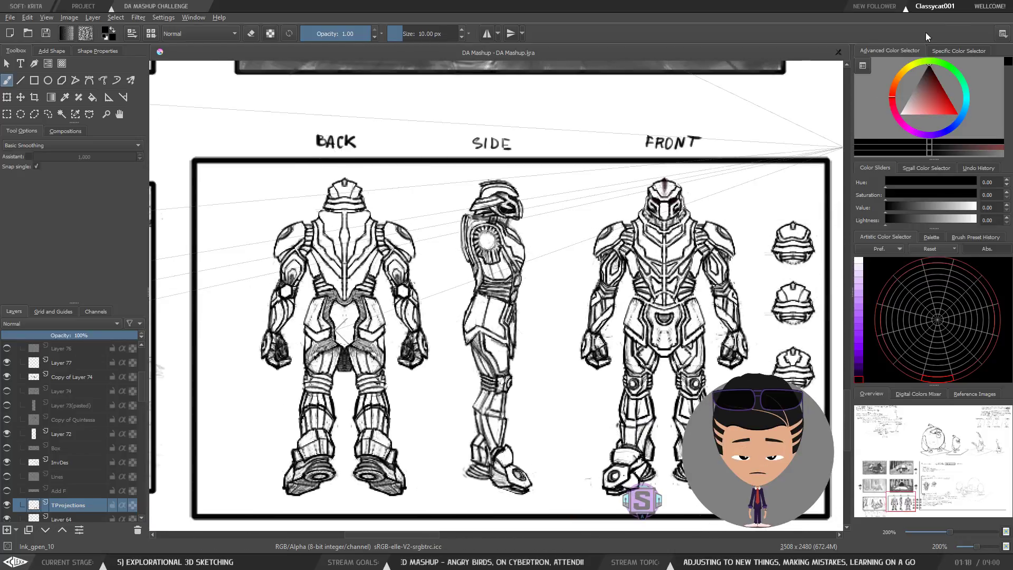
# Step: Examine the tea party scene sketch and its robot statues alongside the robot's back, side and front sketches
pyautogui.scroll(-2, 500, 312)
pyautogui.scroll(-1, 454, 249)
pyautogui.moveTo(237, 351); pyautogui.dragTo(435, 360, button='middle')
pyautogui.scroll(4, 435, 360)
pyautogui.scroll(-1, 438, 343)
pyautogui.moveTo(443, 253)
pyautogui.mouseDown(button='middle')
pyautogui.moveTo(461, 371)
pyautogui.moveTo(435, 419)
pyautogui.moveTo(374, 436)
pyautogui.mouseUp(button='middle')
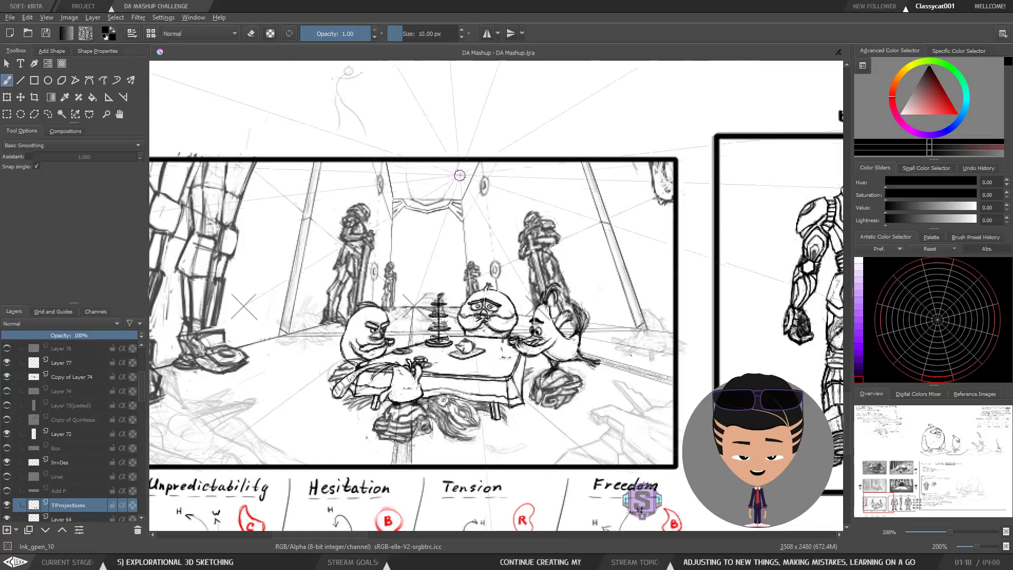
pyautogui.scroll(-3, 443, 285)
pyautogui.scroll(1, 582, 310)
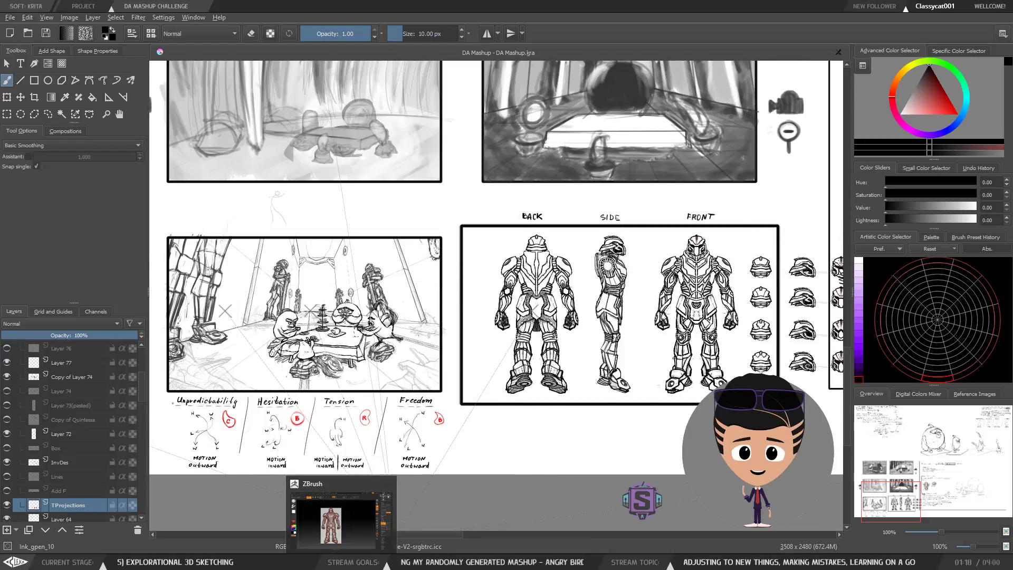
# Step: Switch to ZBrush, view the robot model at an angle, and save the project over AB vs T.ZPR
pyautogui.click(341, 562)
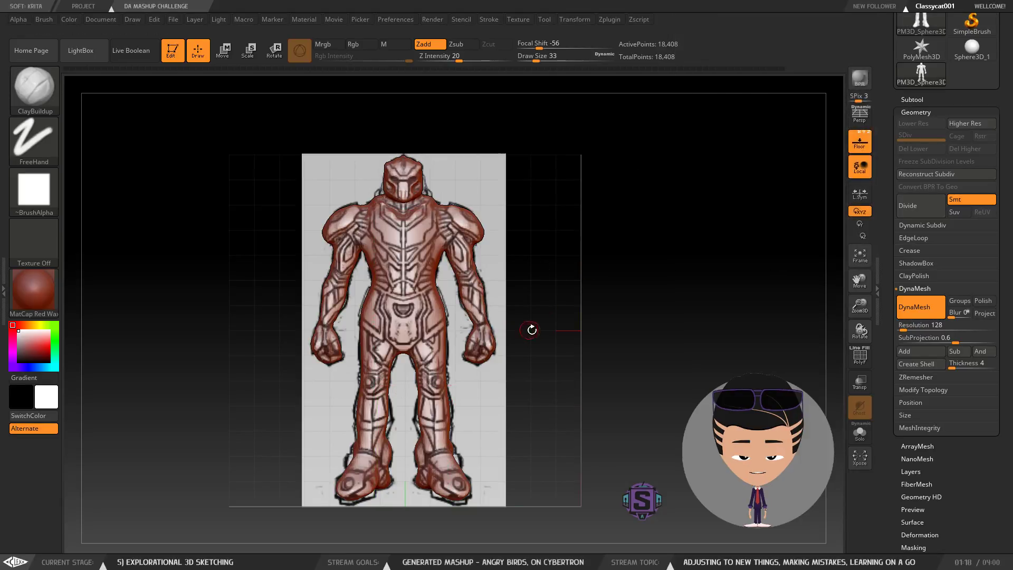
pyautogui.moveTo(593, 335)
pyautogui.keyDown('shift'); pyautogui.mouseDown()
pyautogui.moveTo(742, 297)
pyautogui.moveTo(660, 267)
pyautogui.moveTo(668, 369)
pyautogui.moveTo(642, 292)
pyautogui.moveTo(638, 213)
pyautogui.moveTo(652, 335)
pyautogui.moveTo(575, 285)
pyautogui.moveTo(608, 331)
pyautogui.mouseUp(); pyautogui.keyUp('shift')
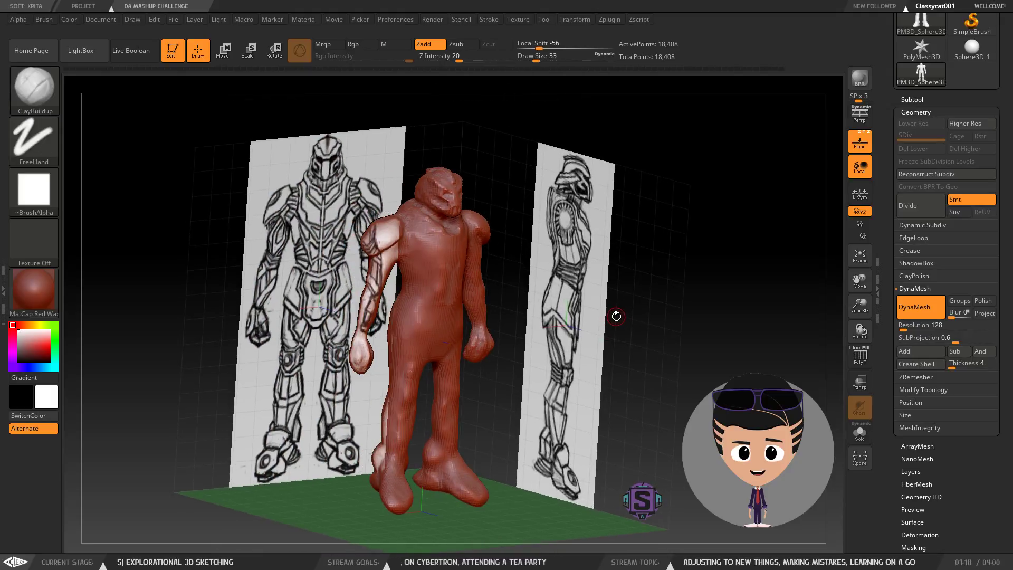
pyautogui.hotkey('ctrl', 's')
pyautogui.click(417, 267)
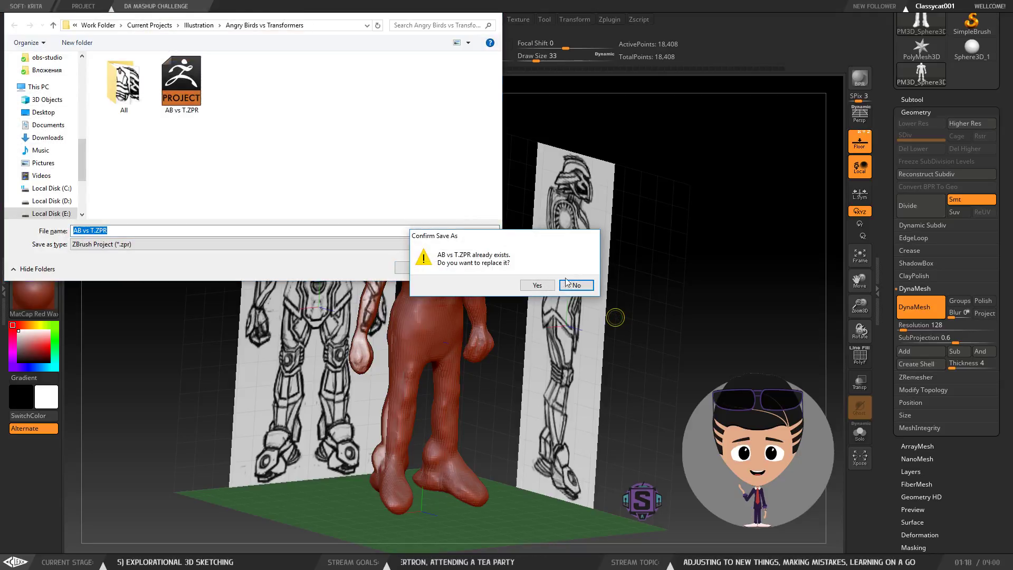
pyautogui.click(571, 283)
# Step: Close ZBrush, saving the project changes over the existing AB vs T.ZPR file
pyautogui.hotkey('alt', 'F4')
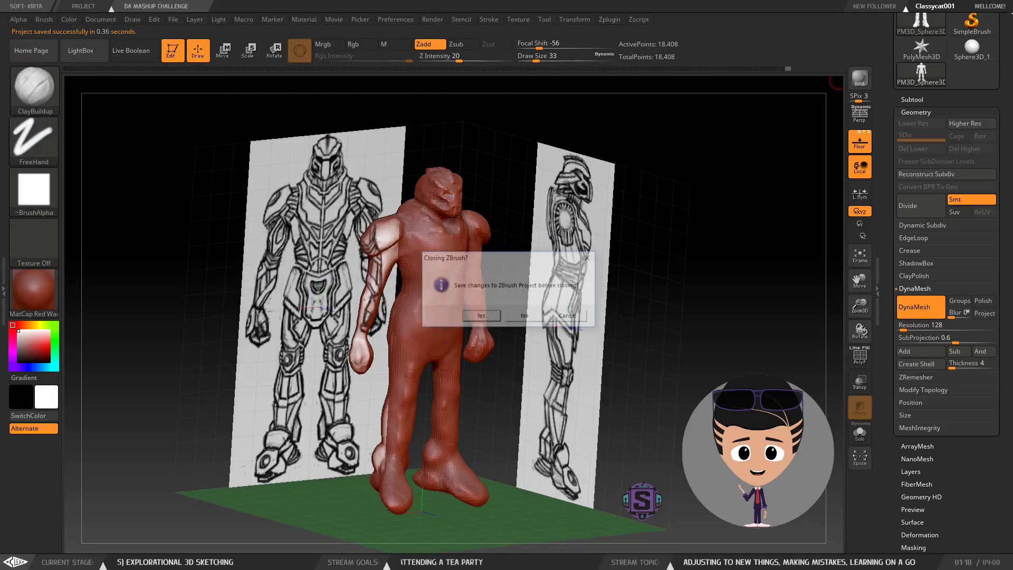
pyautogui.click(481, 316)
pyautogui.click(419, 265)
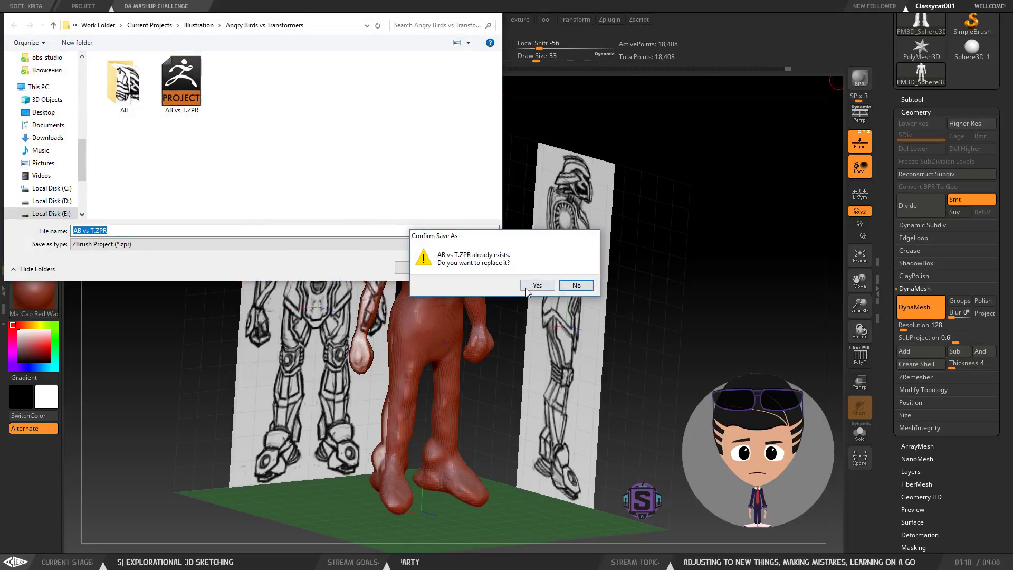
pyautogui.click(527, 285)
# Step: Look over the concept sheet in Krita, comparing the robot projections, the tea party scene and the thumbnail sketches above them
pyautogui.moveTo(659, 366); pyautogui.dragTo(580, 430, button='middle')
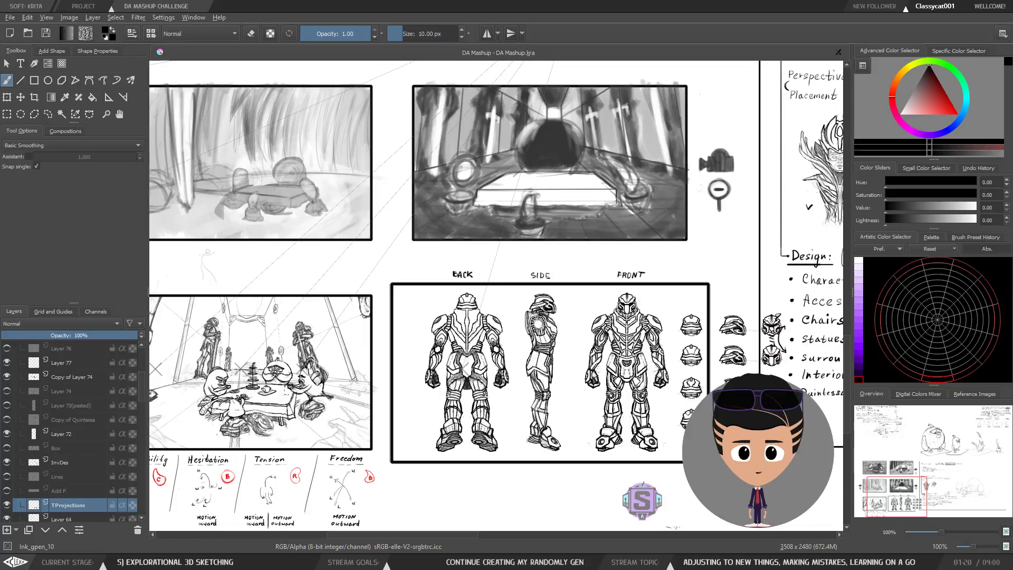
pyautogui.moveTo(584, 288); pyautogui.dragTo(621, 201, button='middle')
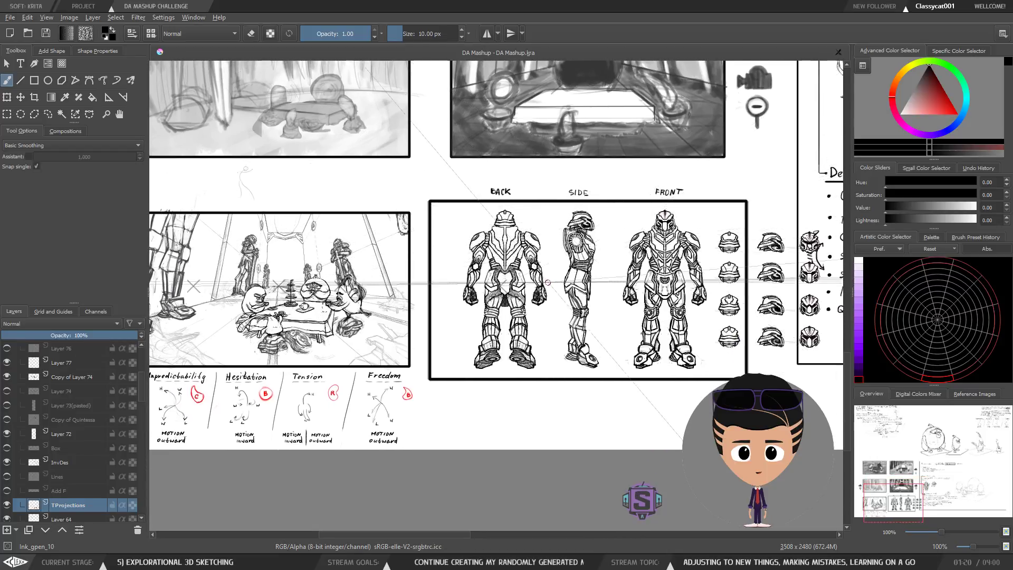
pyautogui.scroll(1, 556, 279)
pyautogui.scroll(-2, 556, 279)
pyautogui.scroll(1, 562, 279)
pyautogui.moveTo(564, 278); pyautogui.dragTo(545, 389, button='middle')
pyautogui.scroll(-1, 622, 319)
pyautogui.scroll(1, 623, 318)
pyautogui.scroll(-1, 635, 294)
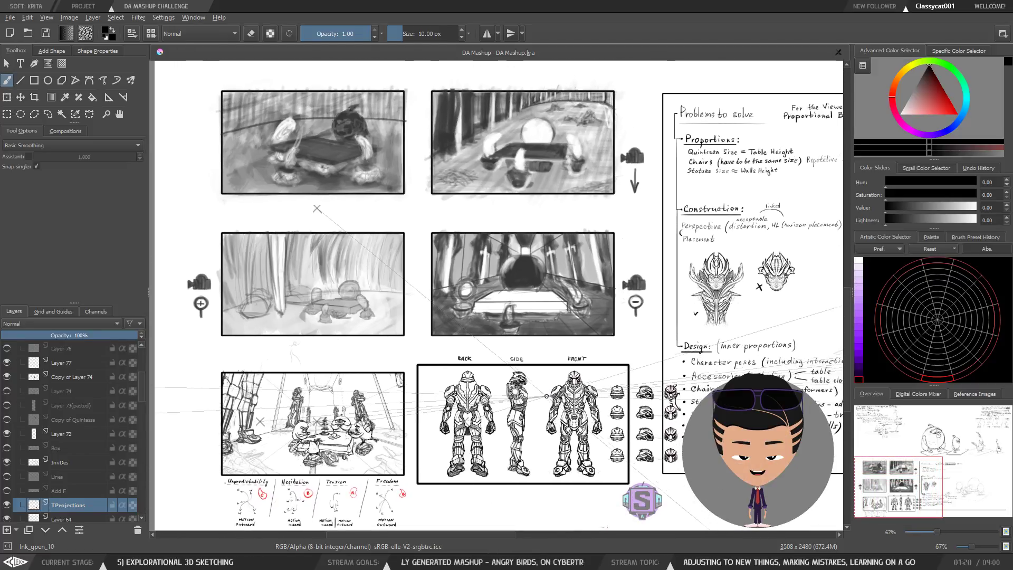